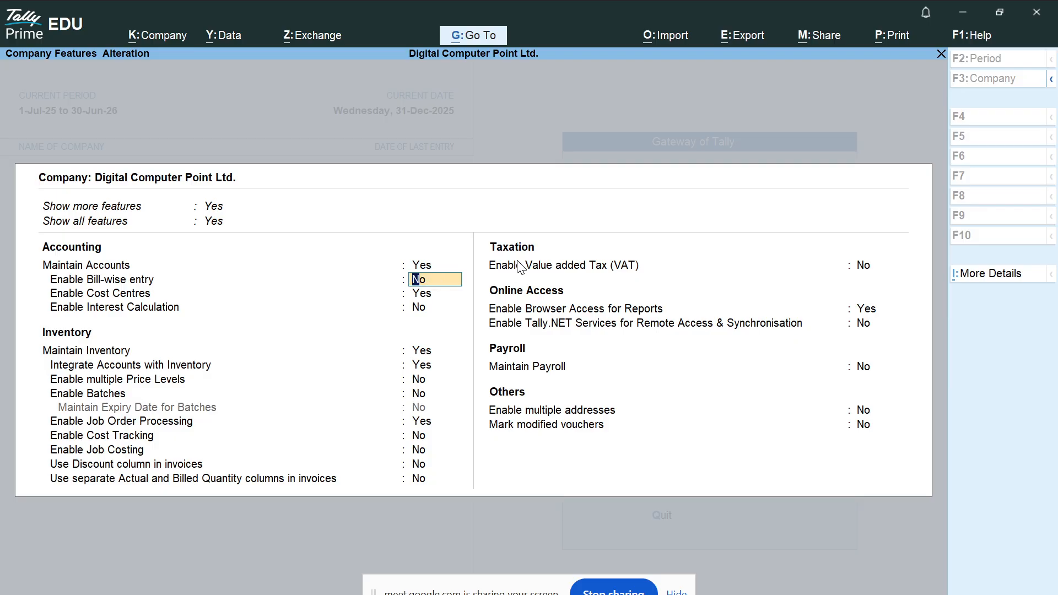
# Leave the company features without saving and open a new Payment voucher, trying the Journal and Purchase types on the way.
pyautogui.press('Escape')
pyautogui.press('y')
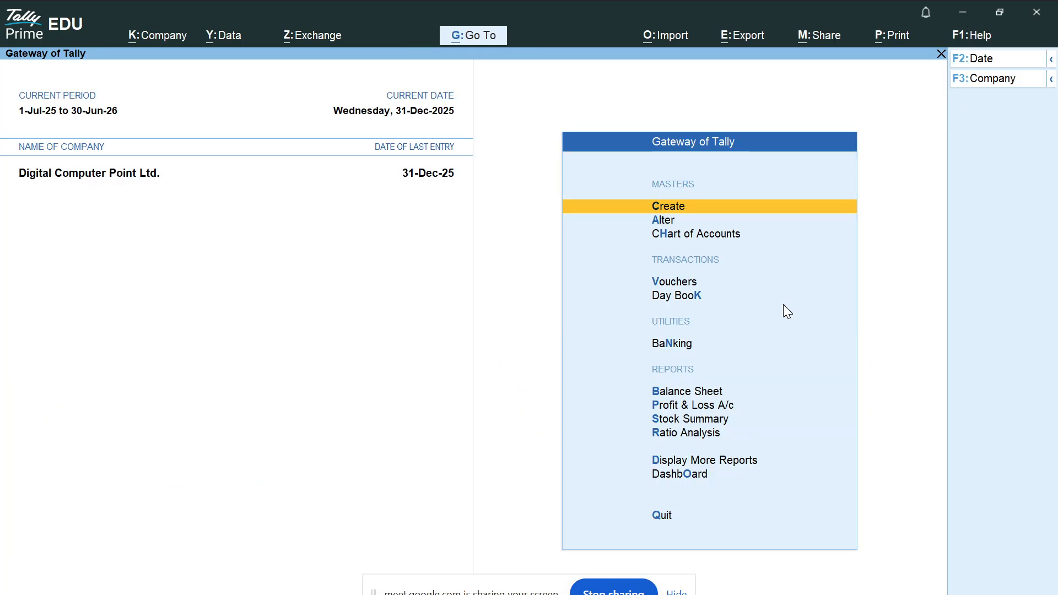
pyautogui.press('v')
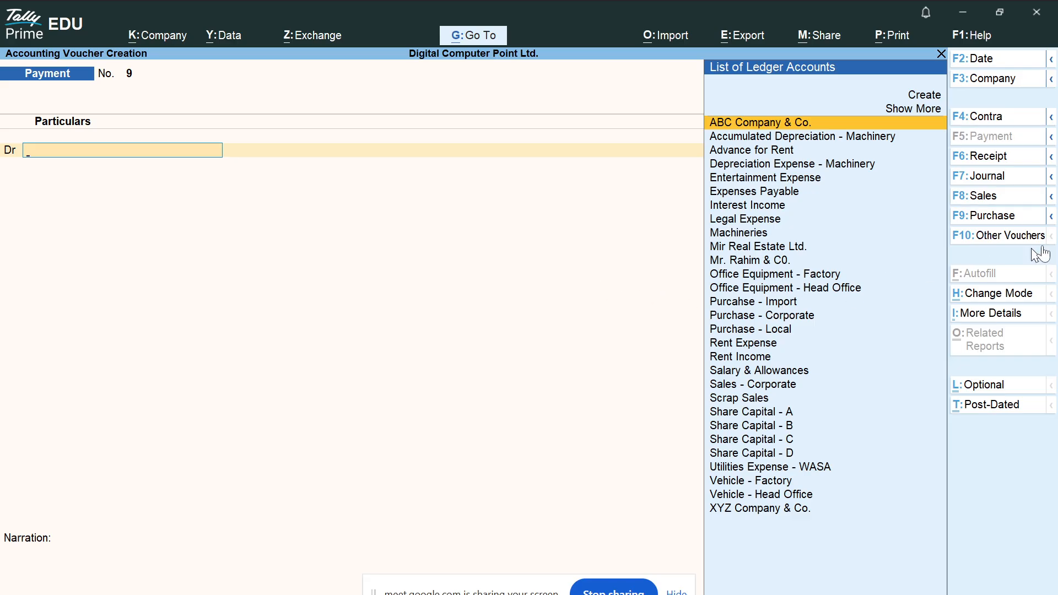
pyautogui.click(988, 177)
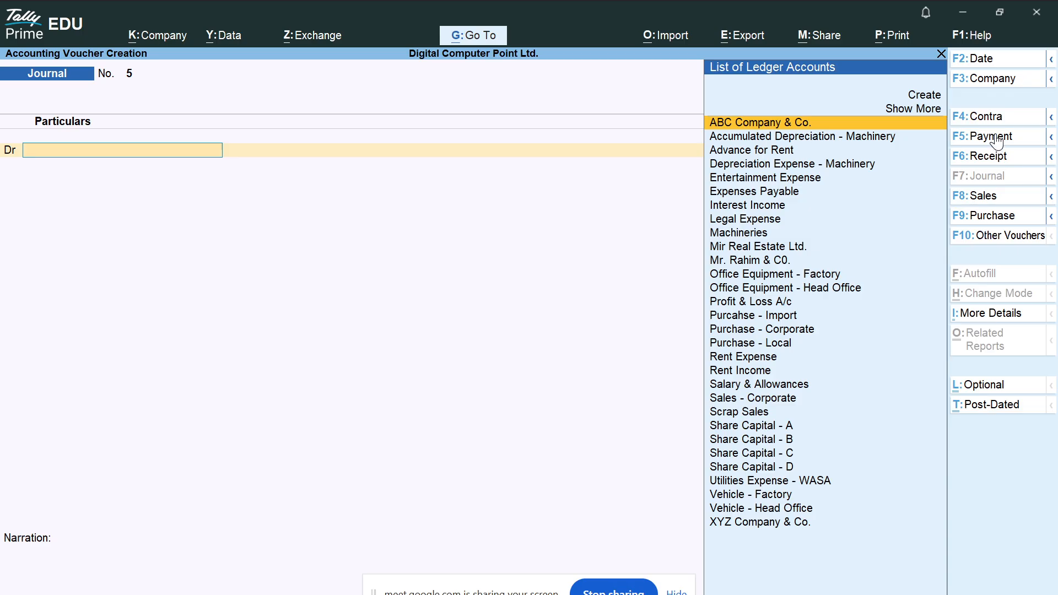
pyautogui.click(1006, 218)
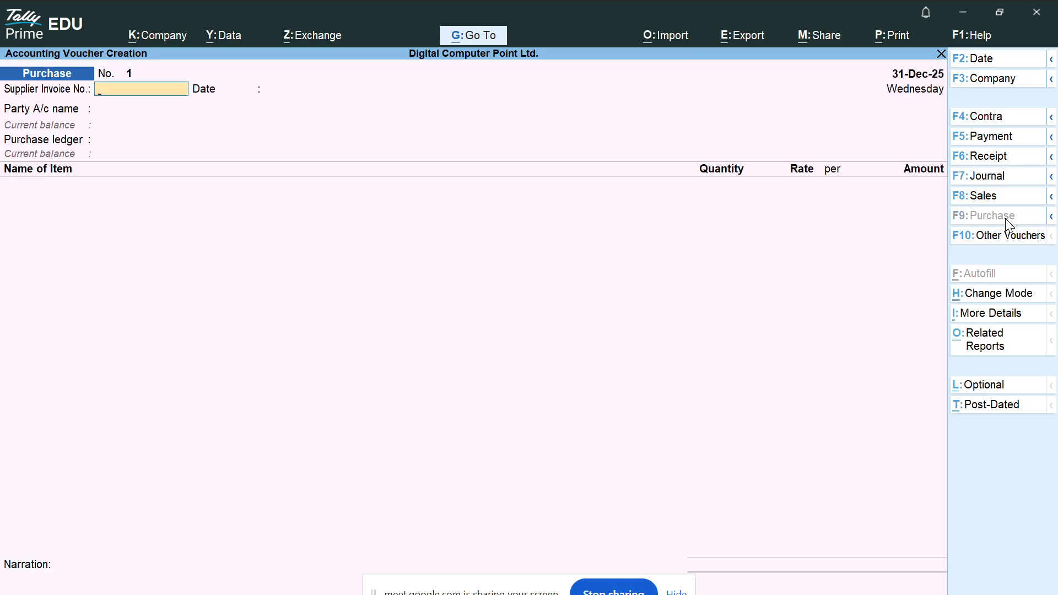
pyautogui.click(993, 137)
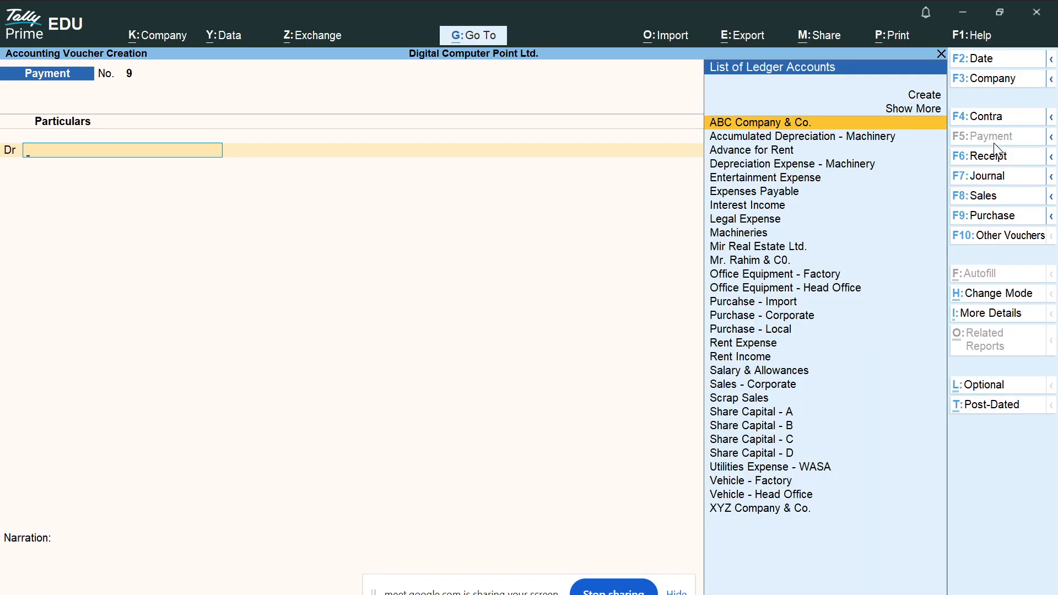
# Debit ABC Company & Co. with 1,000 and credit Cash with 1,000 in the Payment voucher, and quit it without saving.
pyautogui.press('Return')
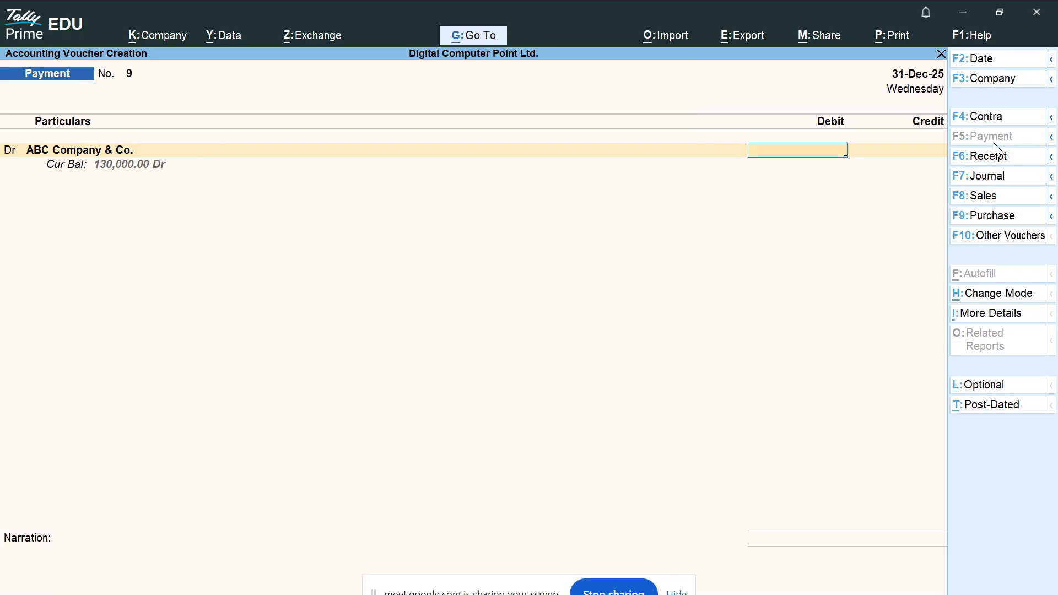
pyautogui.write('1000')
pyautogui.press('Return')
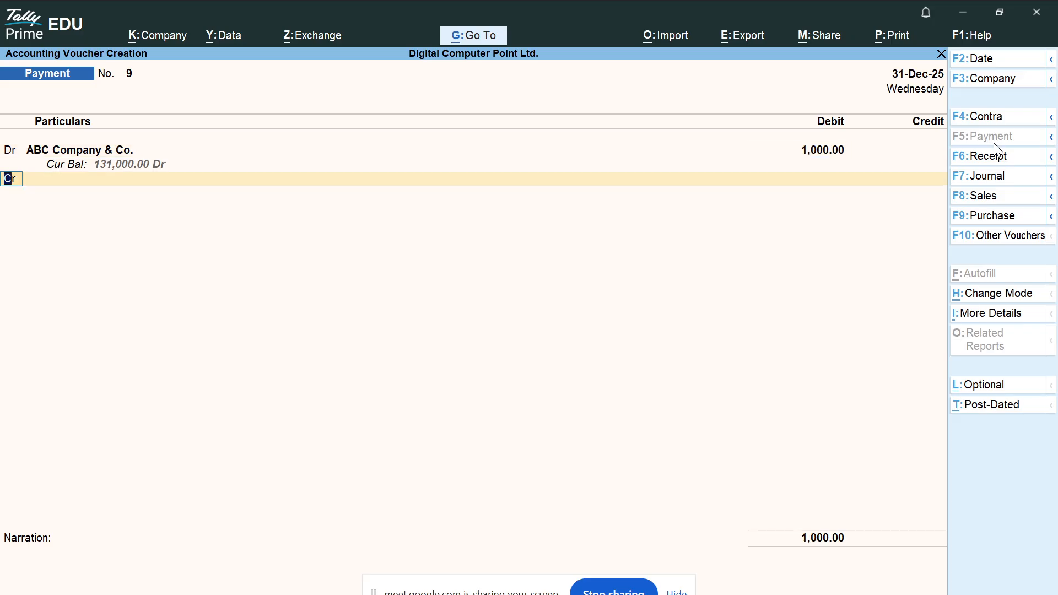
pyautogui.press('Return')
pyautogui.press('Down')
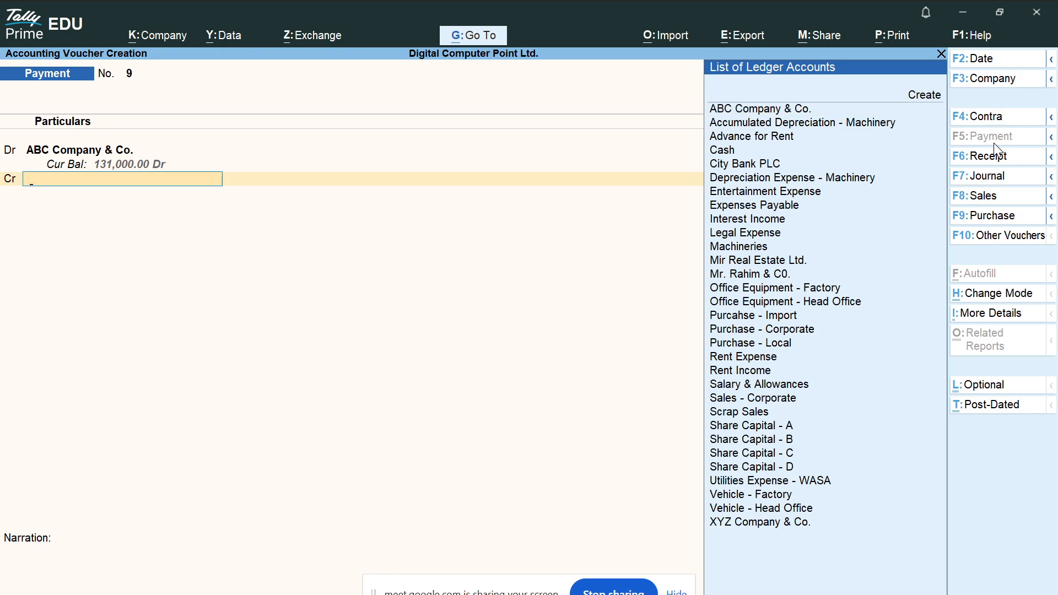
pyautogui.write('Cash')
pyautogui.press('Return')
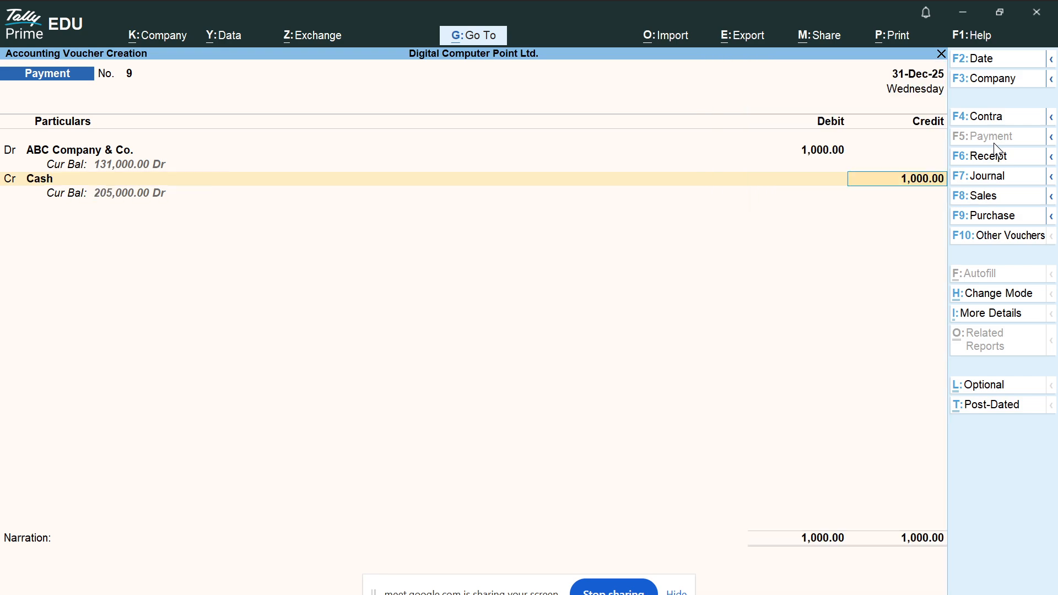
pyautogui.press('Return')
pyautogui.press('Escape')
pyautogui.press('y')
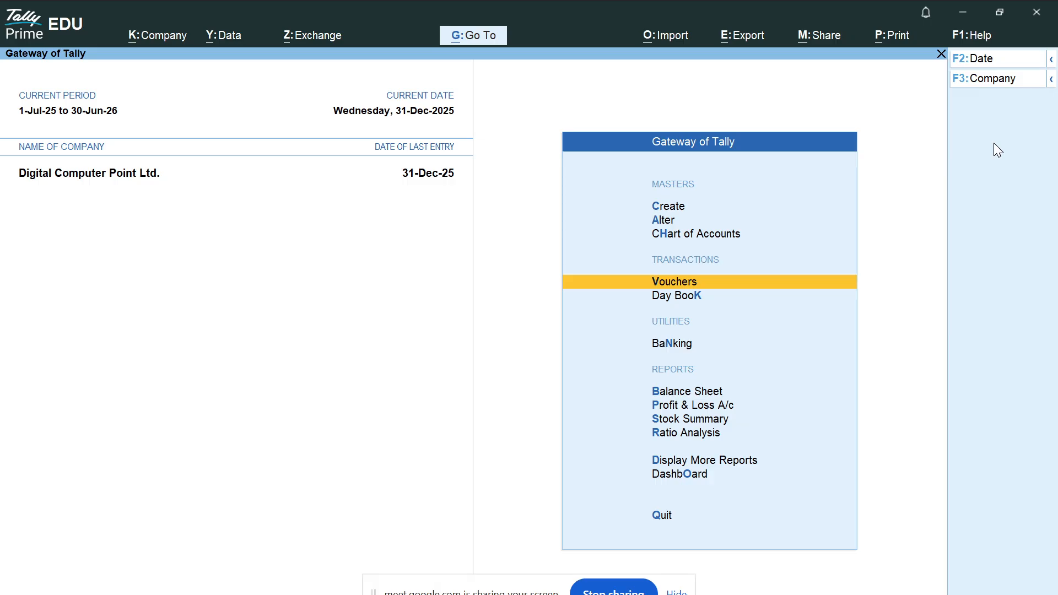
# Set Enable Bill-wise entry to Yes in the company features and save, leaving the other features as they are.
pyautogui.press('Up')
pyautogui.press('Up')
pyautogui.press('Up')
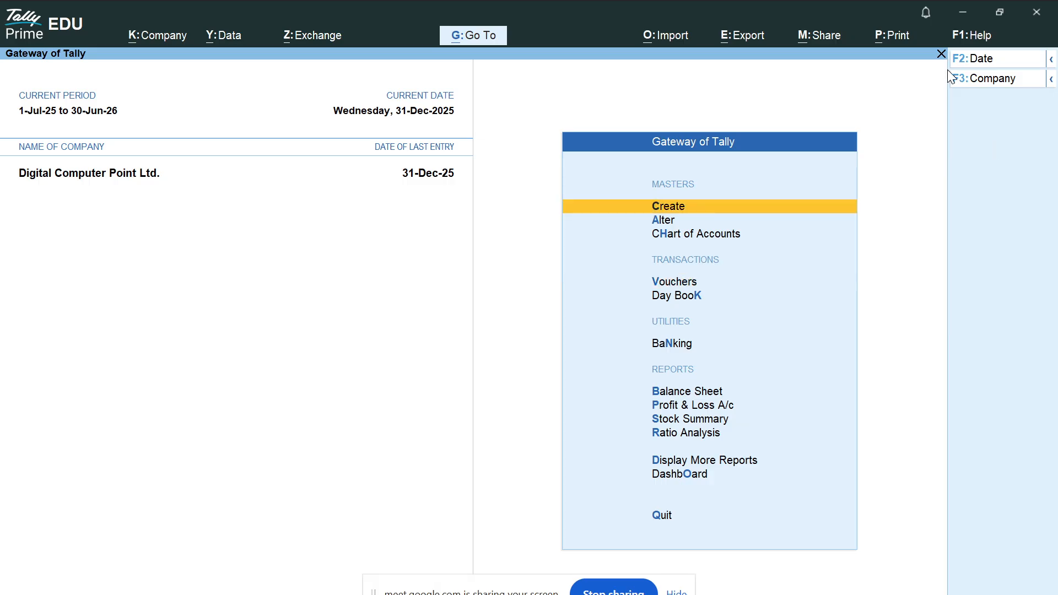
pyautogui.press('F11')
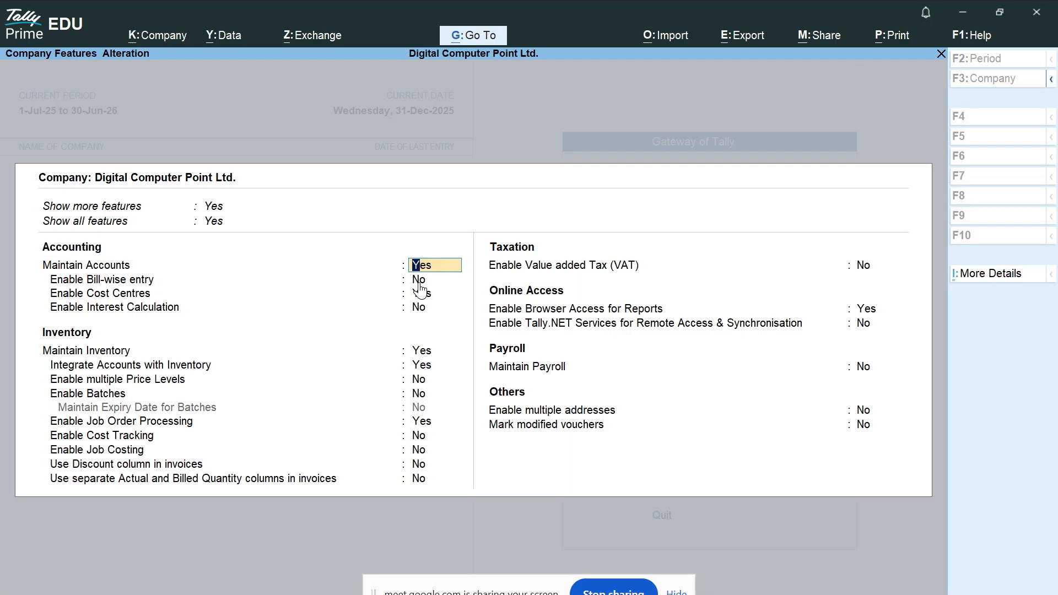
pyautogui.press('Return')
pyautogui.press('y')
pyautogui.press('Return')
pyautogui.press('Return')
pyautogui.press('Return')
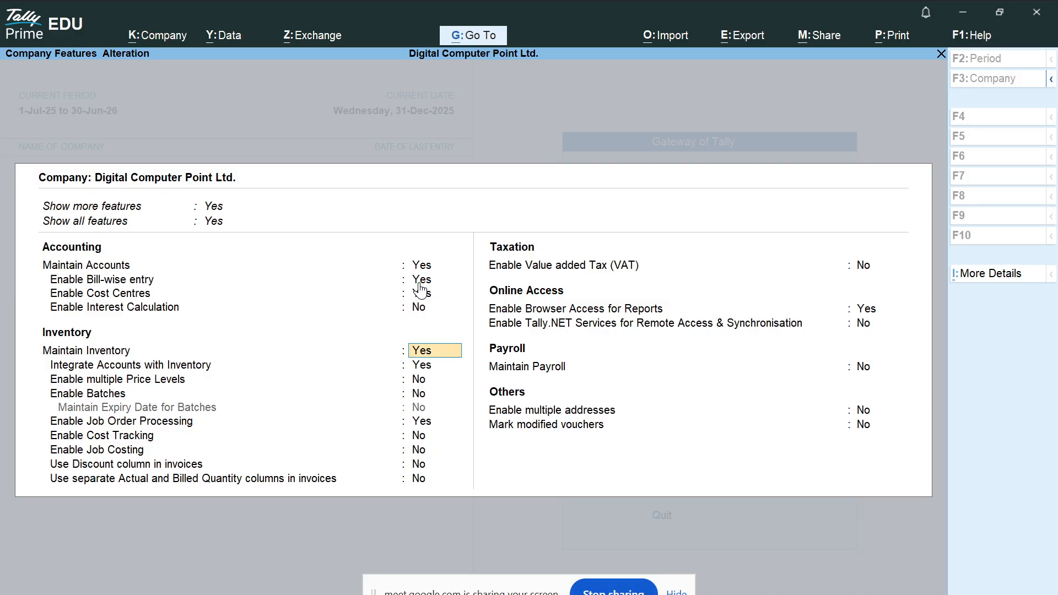
pyautogui.press('Return')
pyautogui.press('Return')
pyautogui.press('Return')
pyautogui.press('Return')
pyautogui.press('Return')
pyautogui.press('Return')
pyautogui.press('Return')
pyautogui.press('Return')
pyautogui.press('Return')
pyautogui.press('Return')
pyautogui.press('Return')
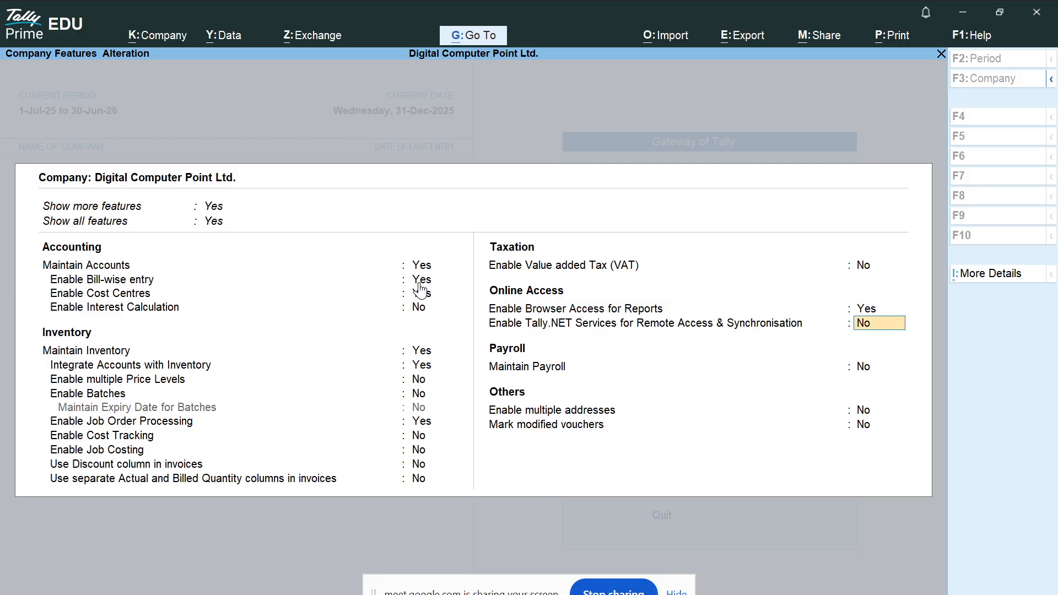
pyautogui.press('Return')
pyautogui.press('Return')
pyautogui.press('Return')
pyautogui.press('Return')
pyautogui.press('Return')
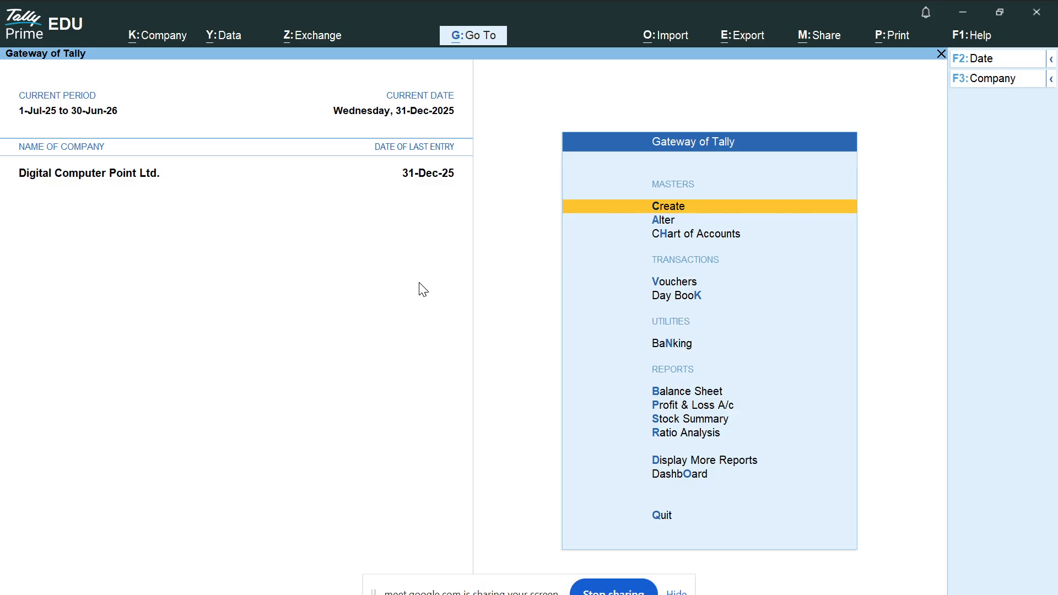
# Debit ABC Company & Co. with 100 in a new Payment voucher and bring up its bill-wise details.
pyautogui.press('v')
pyautogui.press('Up')
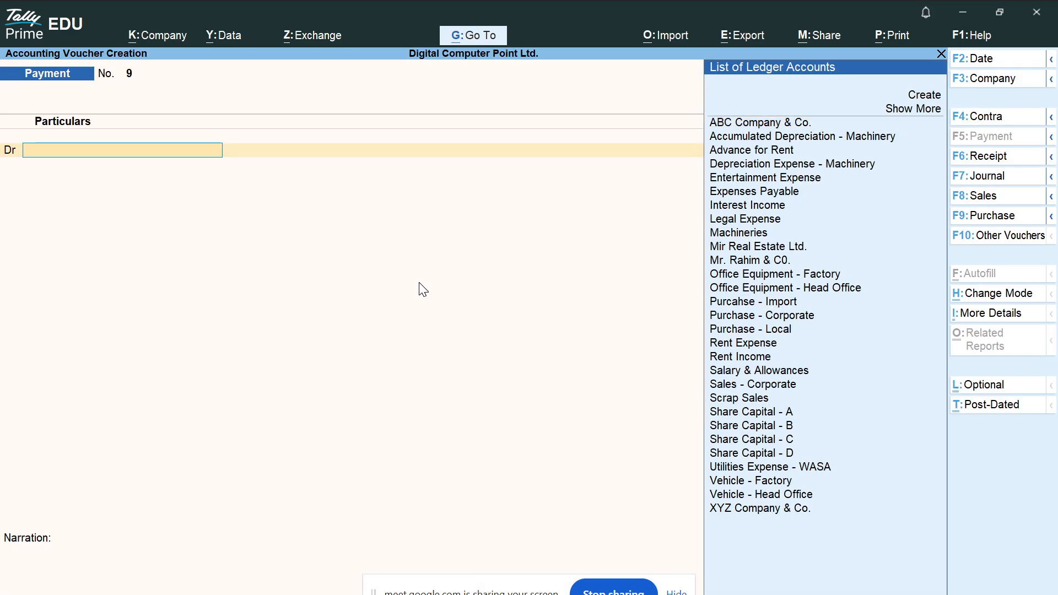
pyautogui.press('Return')
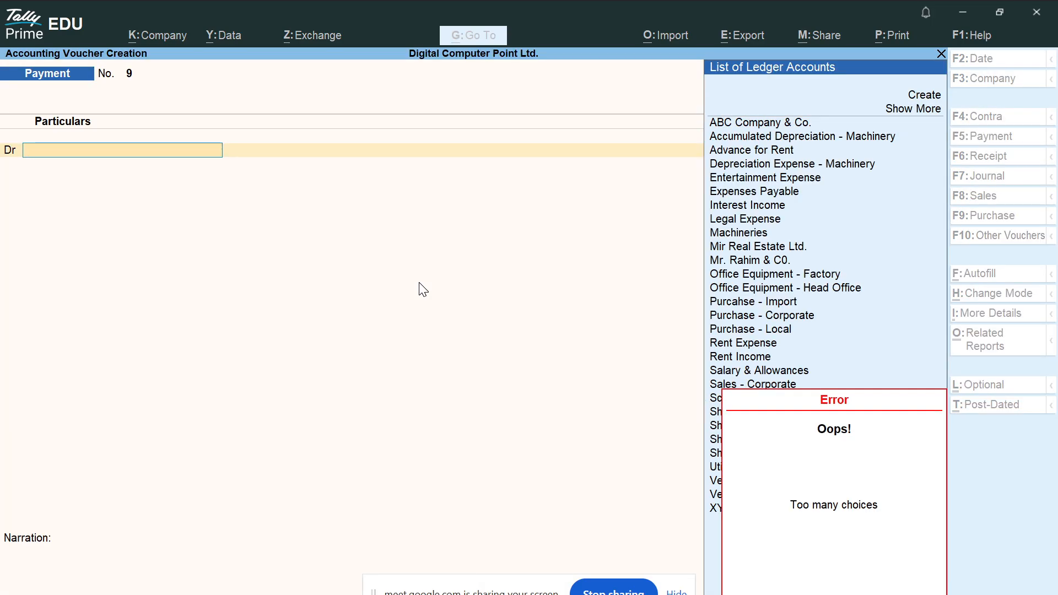
pyautogui.press('Down')
pyautogui.press('Down')
pyautogui.press('Down')
pyautogui.press('Return')
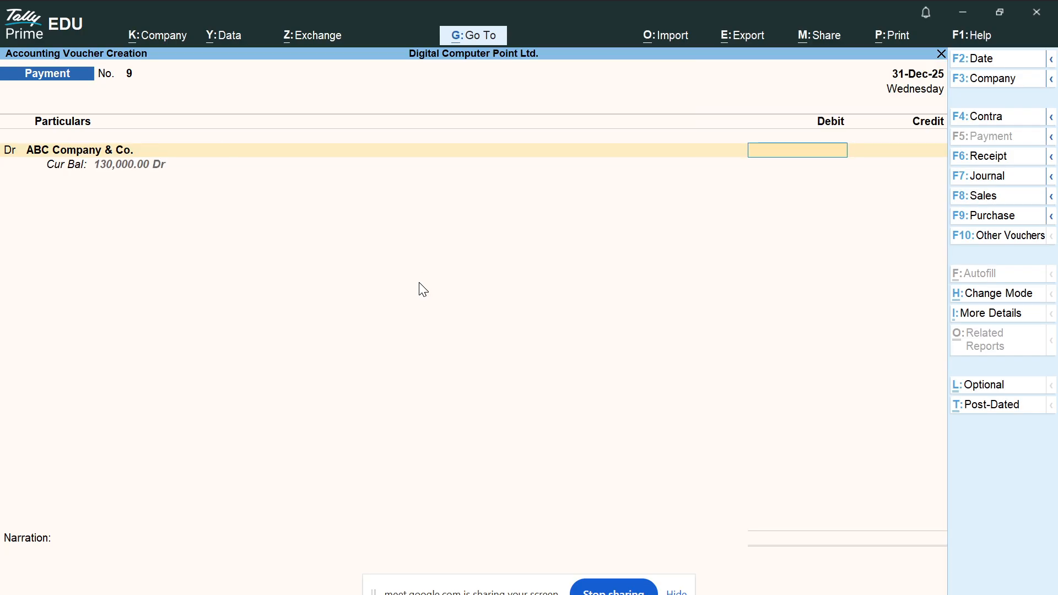
pyautogui.write('100')
pyautogui.press('Return')
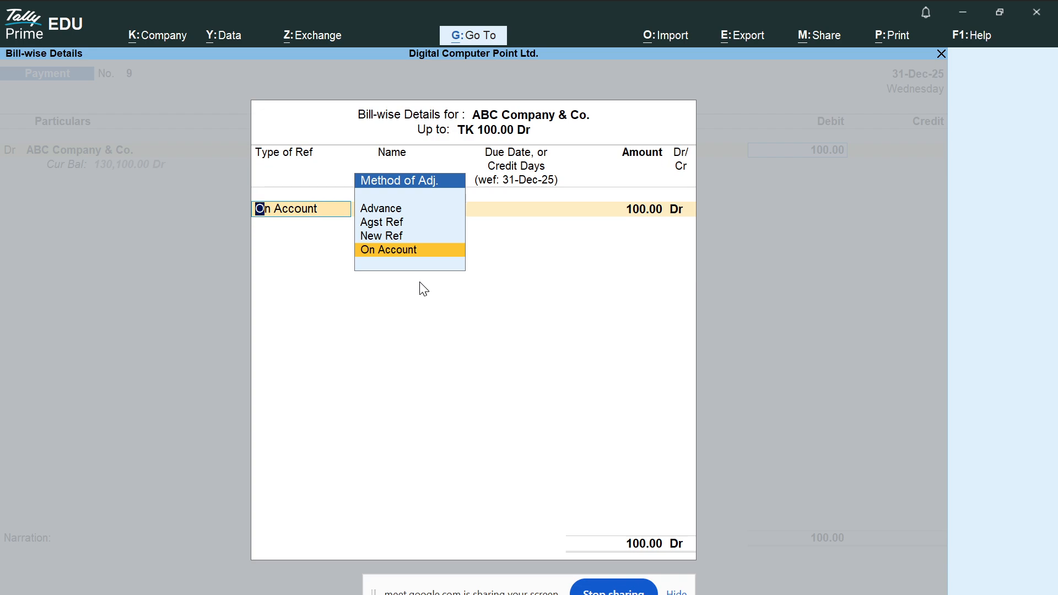
# Leave the bill-wise details for ABC Company & Co. and discard the Payment voucher.
pyautogui.moveTo(642, 594)
pyautogui.press('Escape')
pyautogui.press('Escape')
pyautogui.press('Escape')
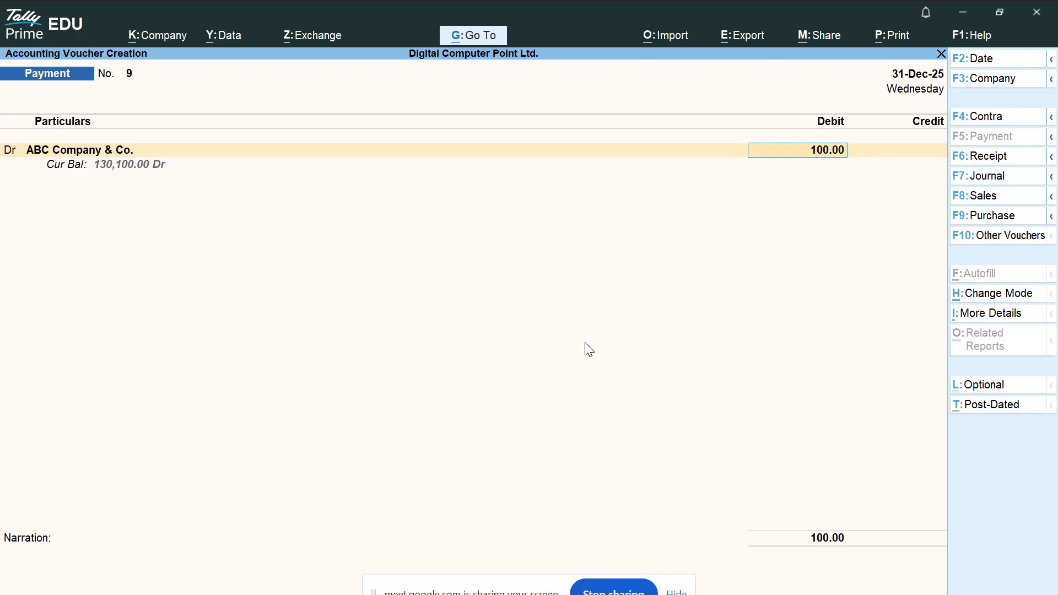
pyautogui.press('Escape')
pyautogui.press('Return')
pyautogui.press('c')
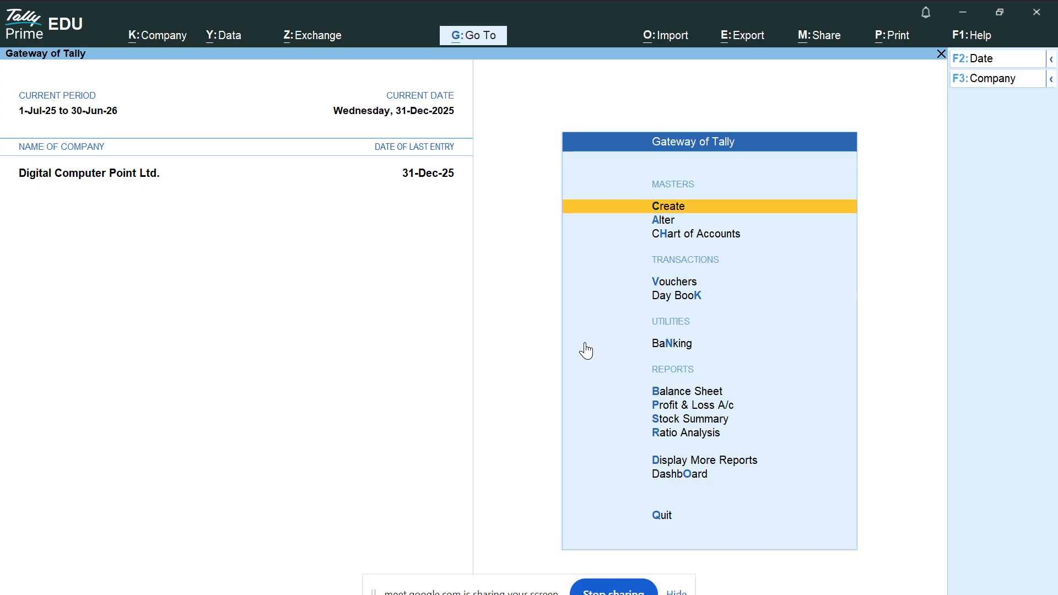
# Open the company features from a new Payment voucher and go to the Enable Bill-wise entry setting.
pyautogui.press('v')
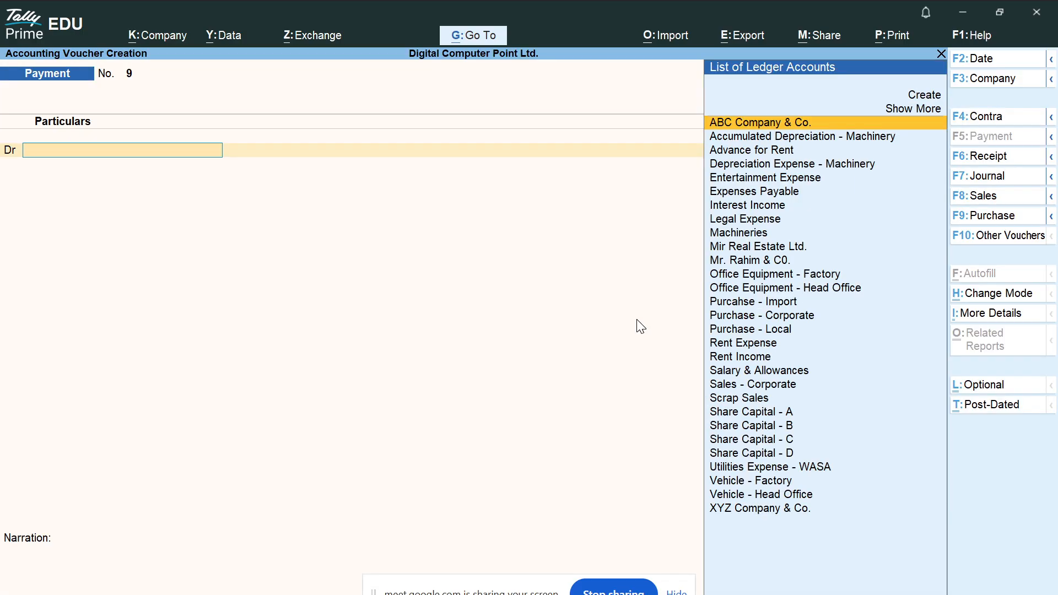
pyautogui.press('F11')
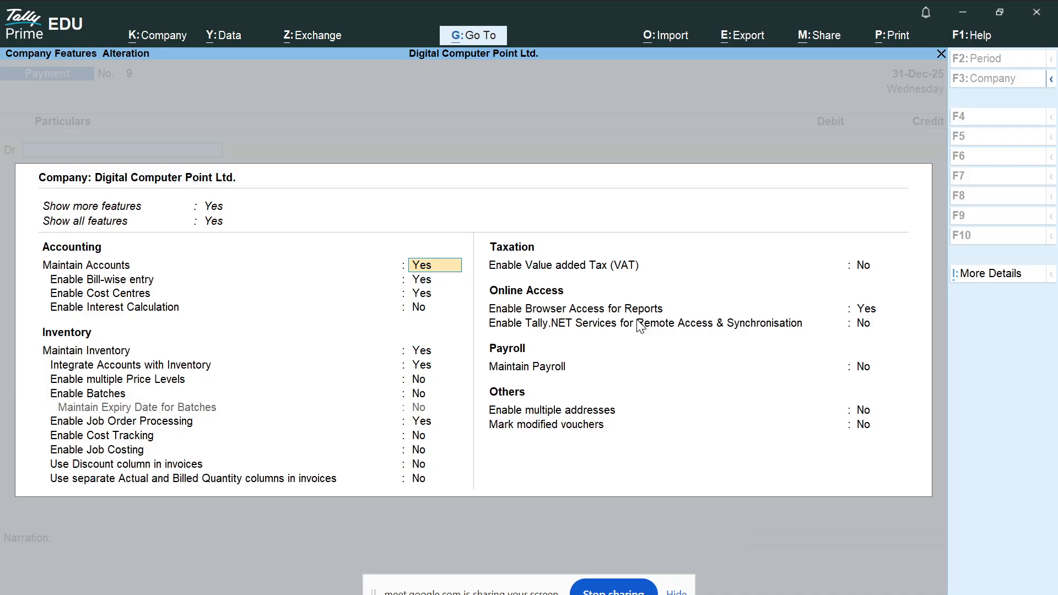
pyautogui.click(427, 284)
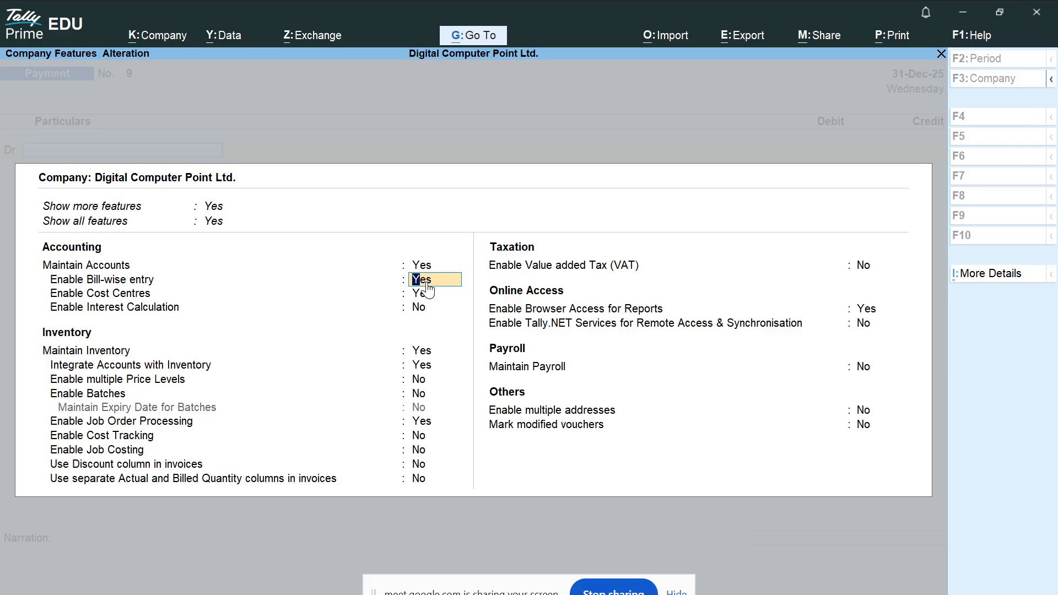
# Capture the company features area, mark the Enable Bill-wise entry row with a red rectangle, and discard the capture.
pyautogui.click(830, 594)
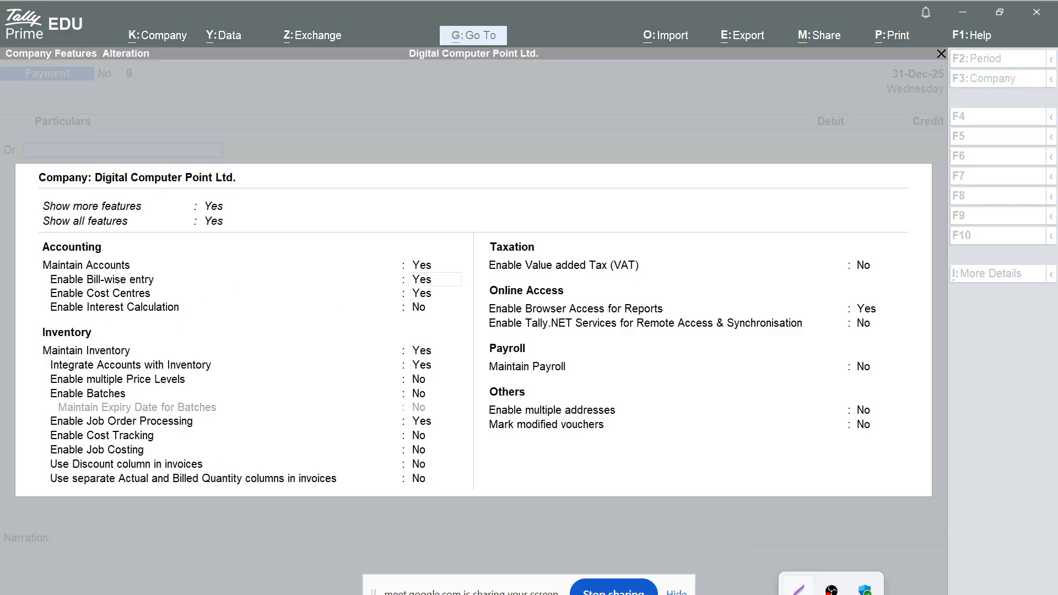
pyautogui.click(798, 590)
pyautogui.moveTo(1, 185); pyautogui.dragTo(935, 594)
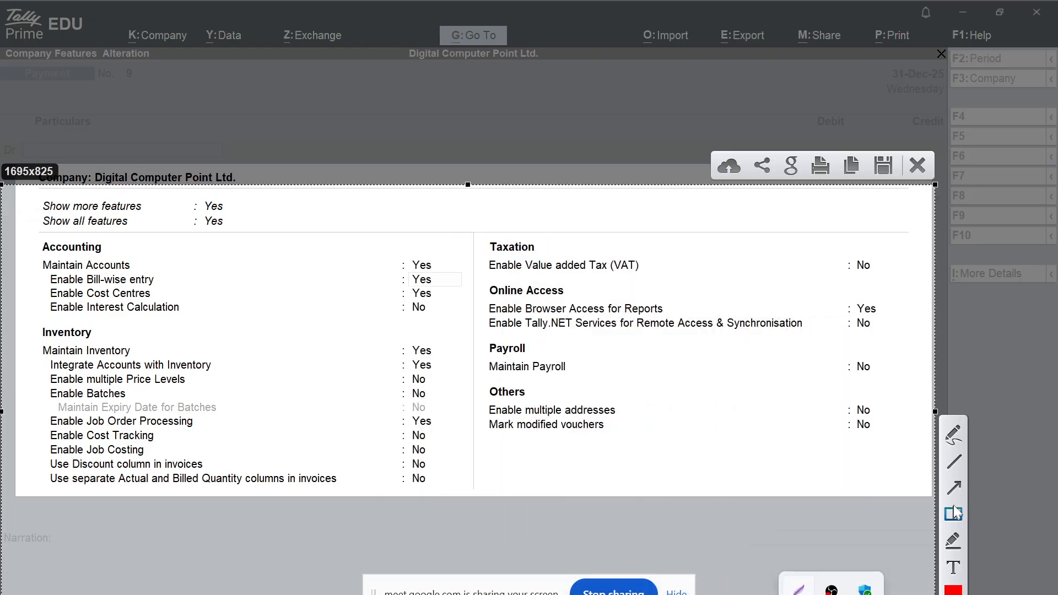
pyautogui.click(957, 511)
pyautogui.moveTo(31, 273)
pyautogui.mouseDown()
pyautogui.moveTo(49, 287)
pyautogui.moveTo(352, 306)
pyautogui.moveTo(466, 293)
pyautogui.mouseUp()
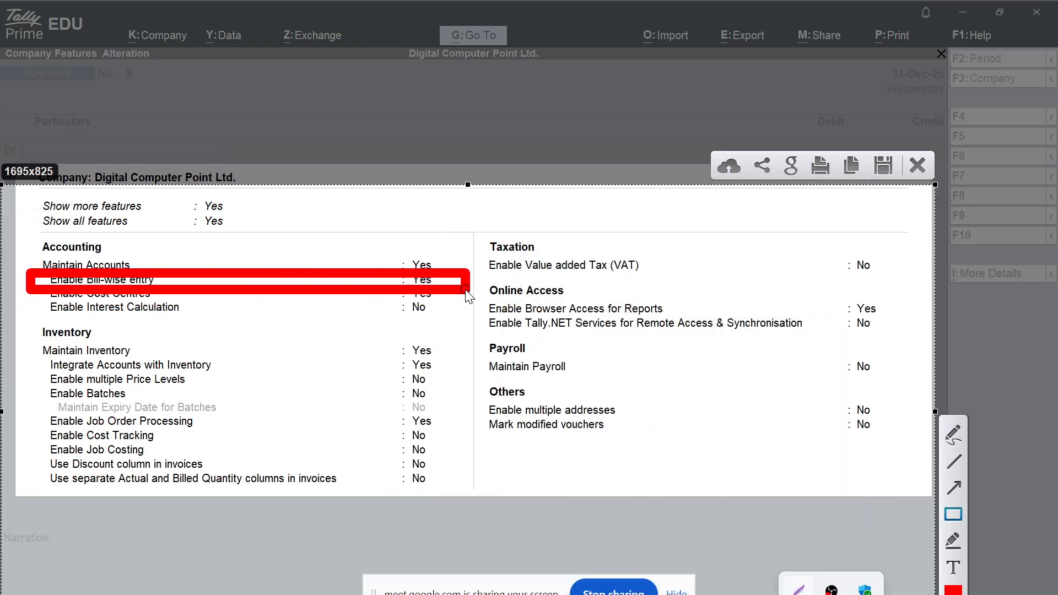
pyautogui.press('Escape')
pyautogui.press('Escape')
# Set Enable Bill-wise entry to No in the company features and save, keeping the remaining settings.
pyautogui.click(431, 282)
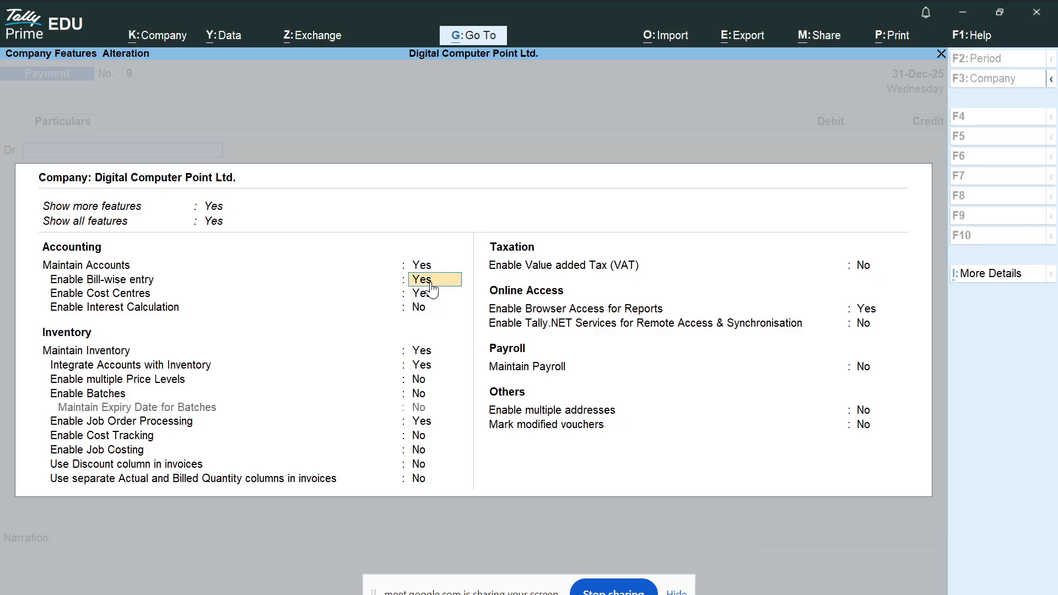
pyautogui.write('n')
pyautogui.press('Return')
pyautogui.press('Return')
pyautogui.press('Return')
pyautogui.press('Return')
pyautogui.press('Return')
pyautogui.press('Return')
pyautogui.press('Return')
pyautogui.press('Return')
pyautogui.press('Return')
pyautogui.press('Return')
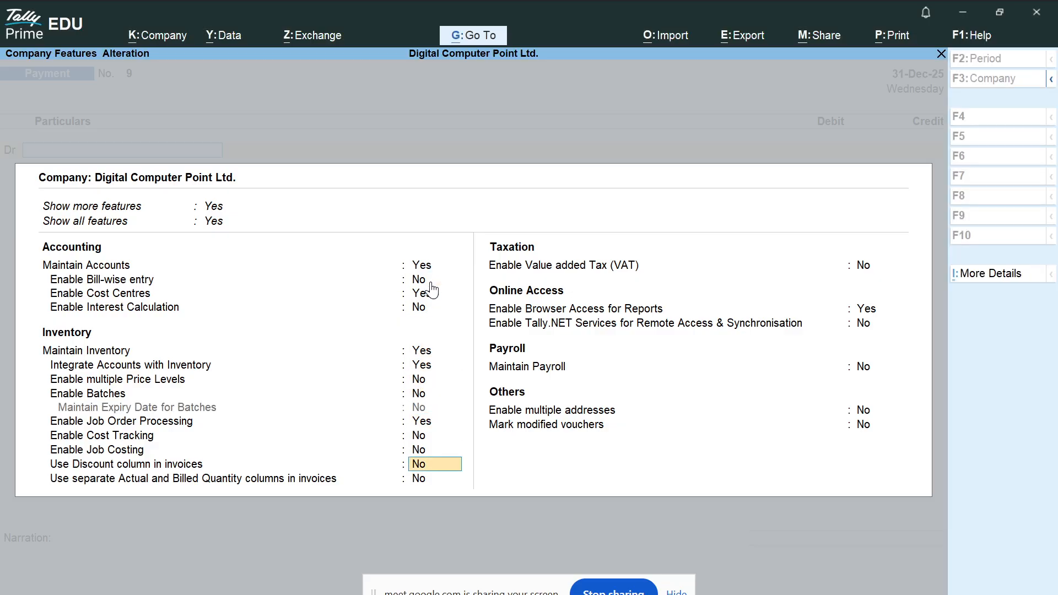
pyautogui.press('Return')
pyautogui.press('Return')
pyautogui.press('Return')
pyautogui.press('Return')
pyautogui.press('Return')
pyautogui.press('Return')
pyautogui.press('Return')
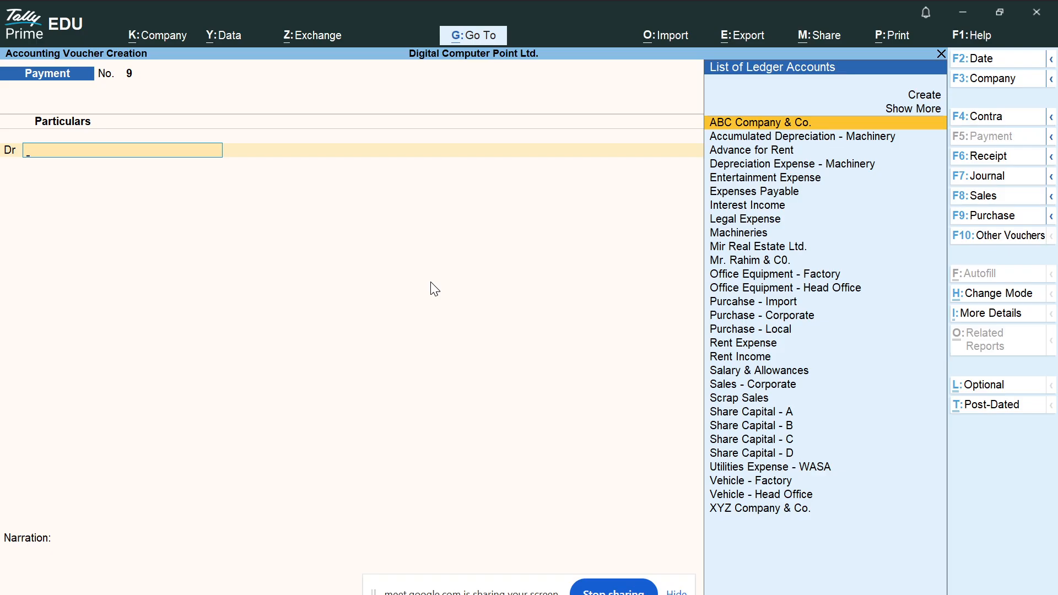
# Debit ABC Company & Co. with 100 in the Payment voucher and quit it without saving.
pyautogui.press('Return')
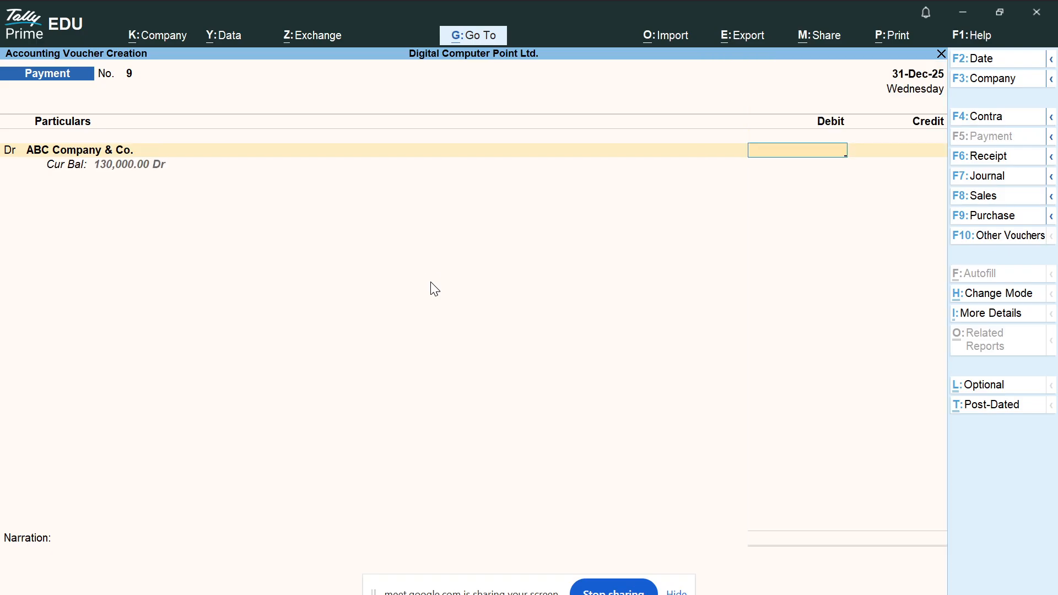
pyautogui.write('100')
pyautogui.press('Return')
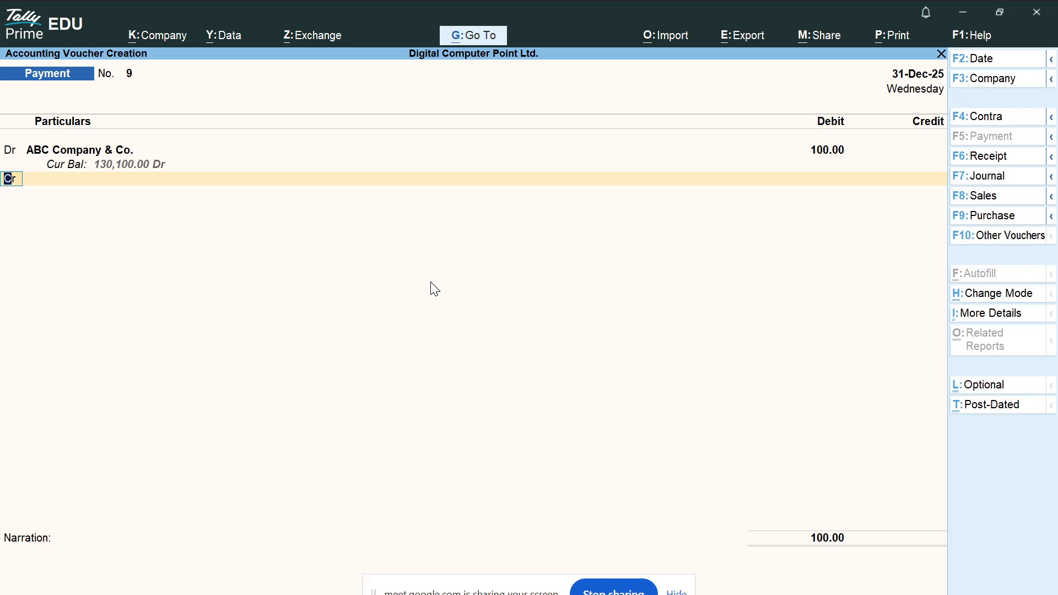
pyautogui.press('Escape')
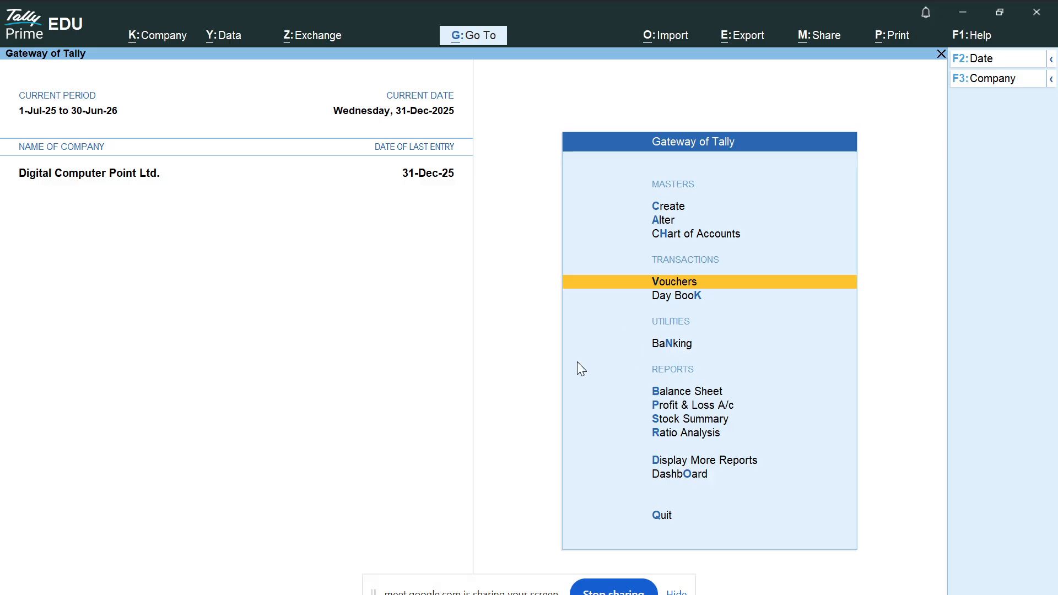
# Set Enable Bill-wise entry to Yes in the company features and save, keeping the remaining settings.
pyautogui.press('F11')
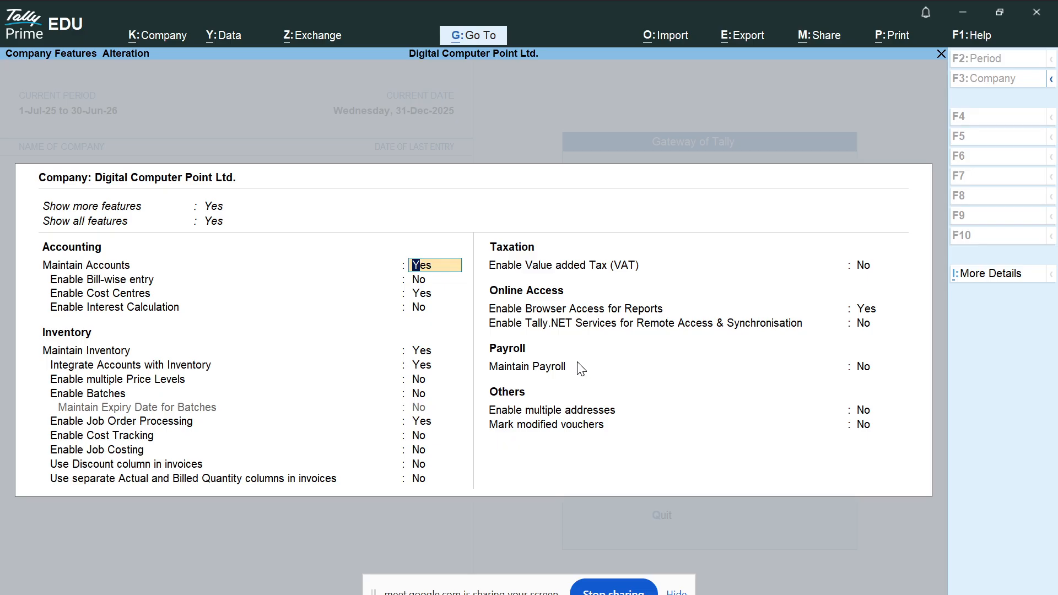
pyautogui.press('Return')
pyautogui.write('y')
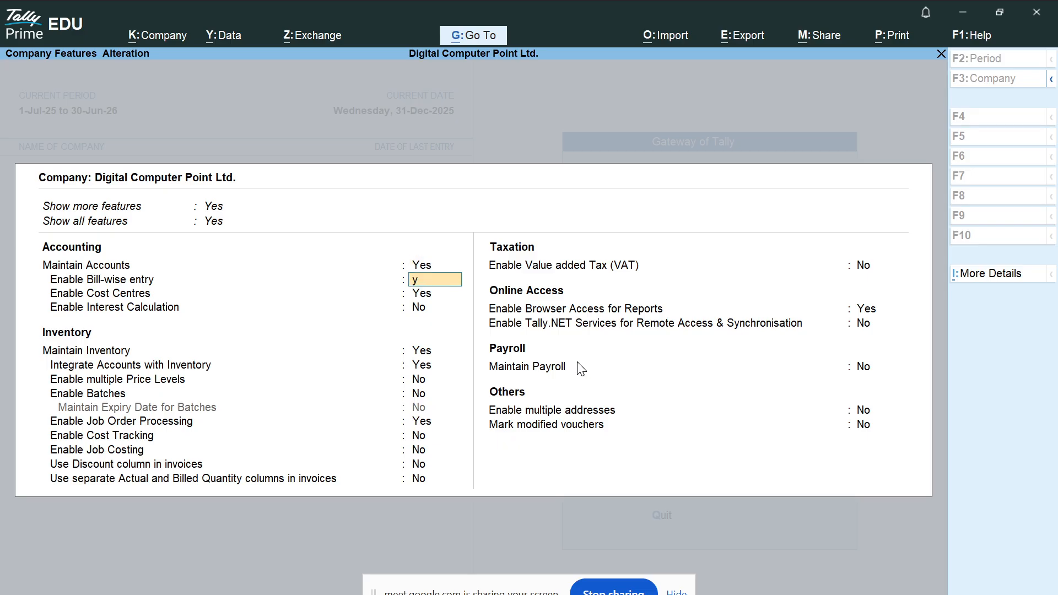
pyautogui.press('Return')
pyautogui.press('Return')
pyautogui.press('Return')
pyautogui.press('Return')
pyautogui.press('Return')
pyautogui.press('Return')
pyautogui.press('Return')
pyautogui.press('Return')
pyautogui.press('Return')
pyautogui.press('Return')
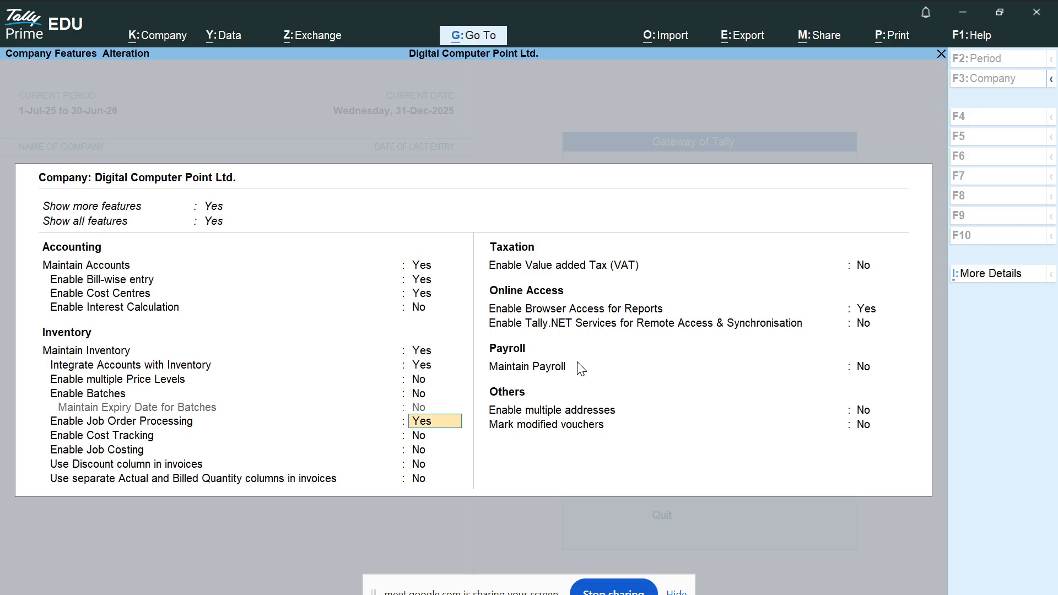
pyautogui.press('Return')
pyautogui.press('Return')
pyautogui.press('Return')
pyautogui.press('Return')
pyautogui.press('Return')
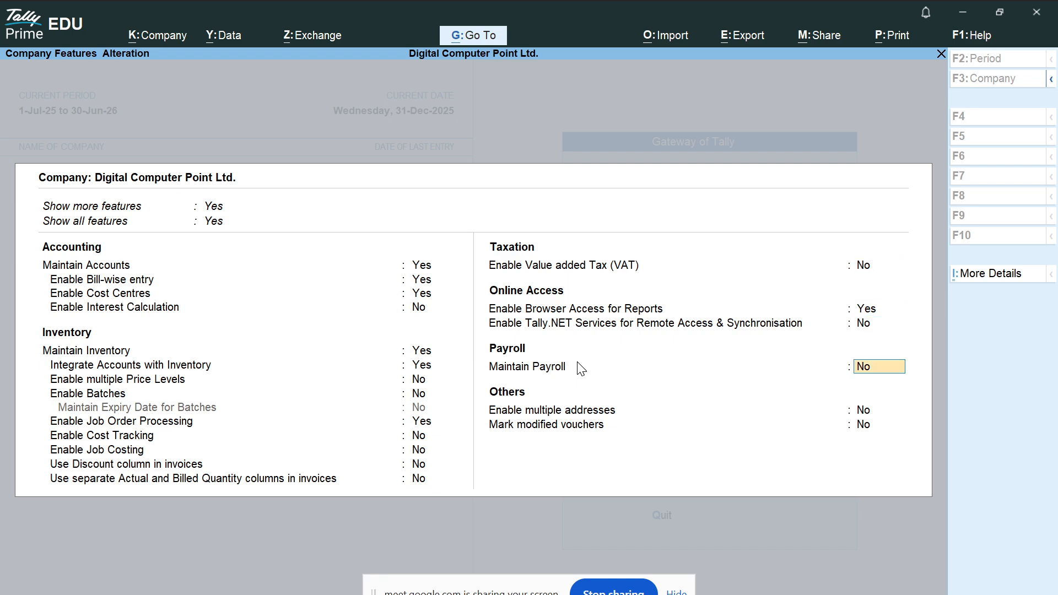
pyautogui.press('Return')
pyautogui.press('Return')
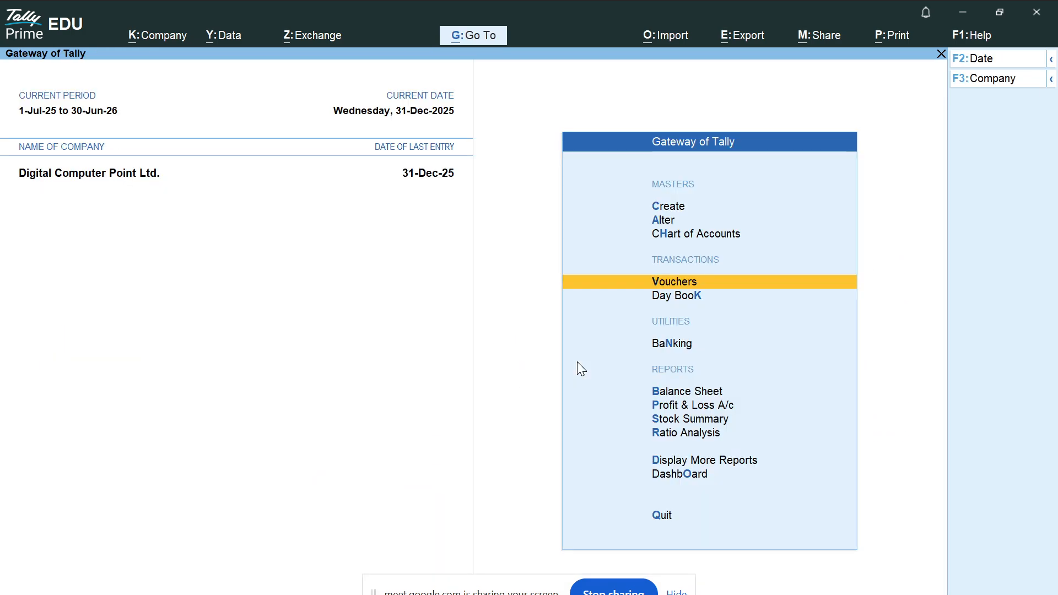
# Debit ABC Company & Co. with 100 in a new Payment voucher and quit its Bill-wise Details without choosing a reference.
pyautogui.press('Escape')
pyautogui.press('Escape')
pyautogui.press('v')
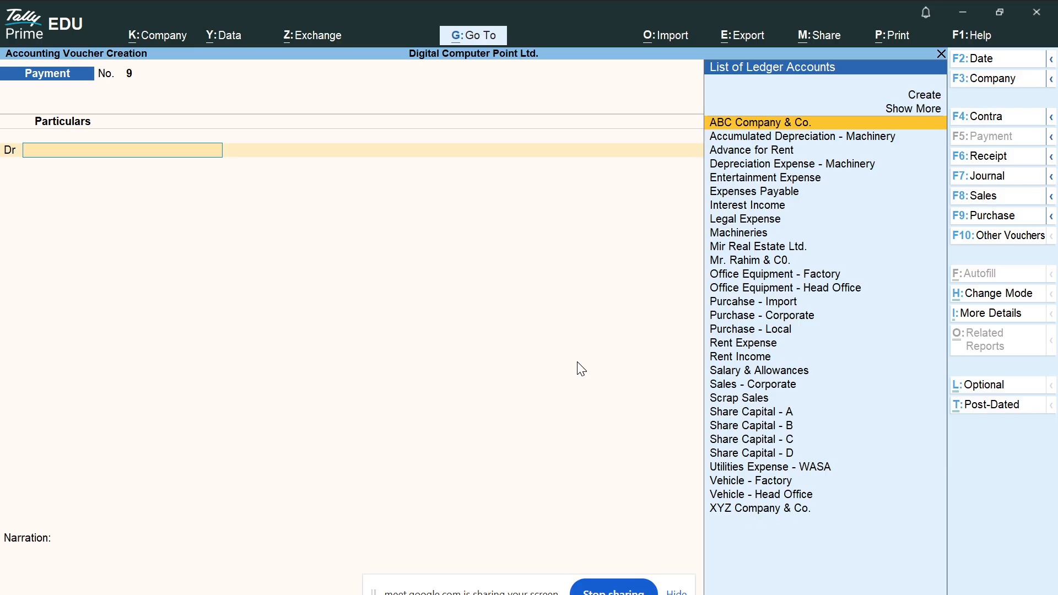
pyautogui.press('Return')
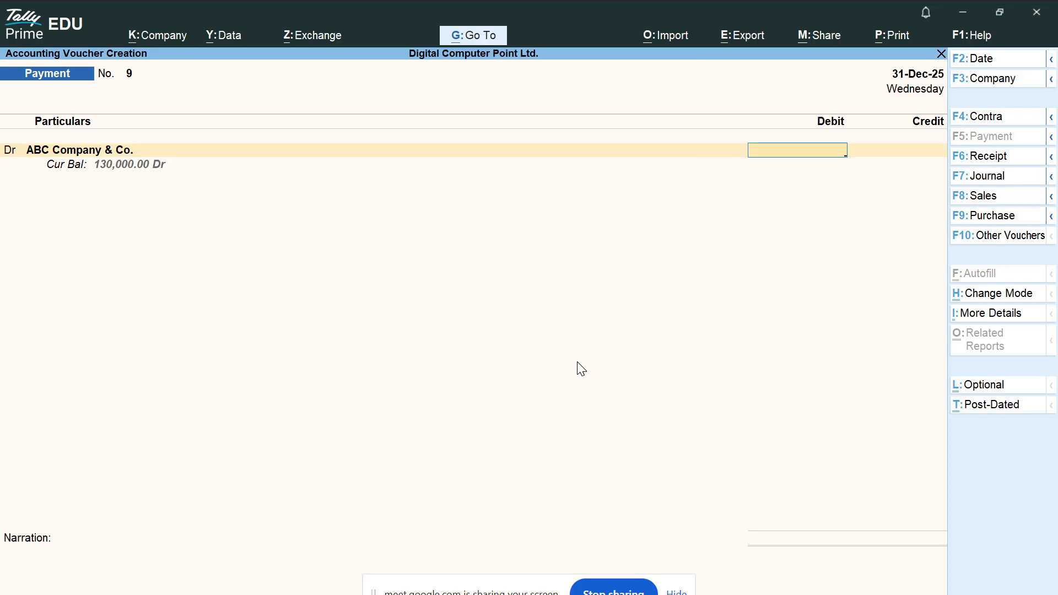
pyautogui.write('100')
pyautogui.press('Return')
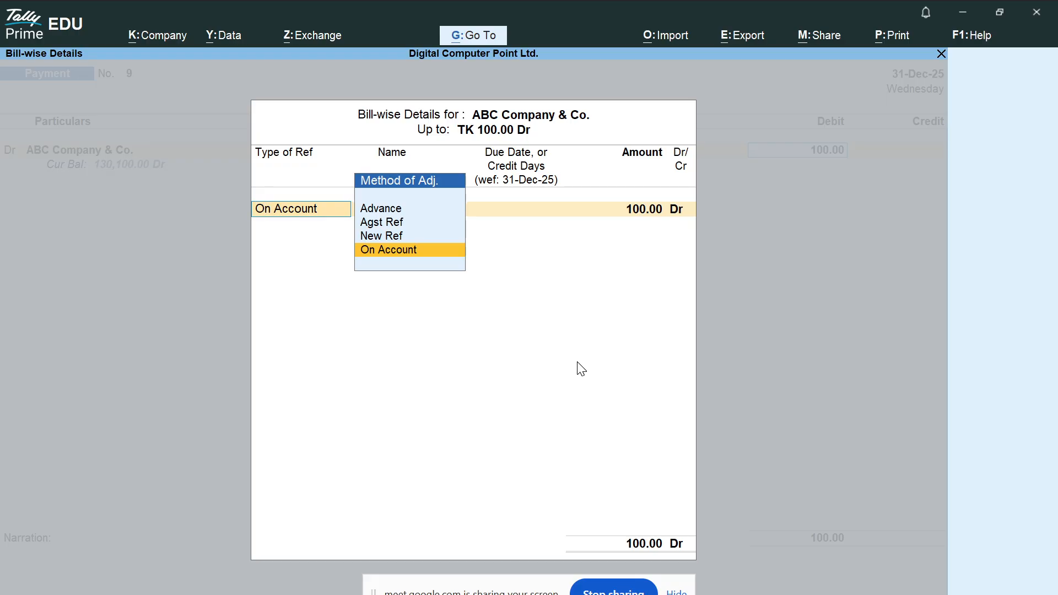
pyautogui.press('BackSpace')
pyautogui.press('Escape')
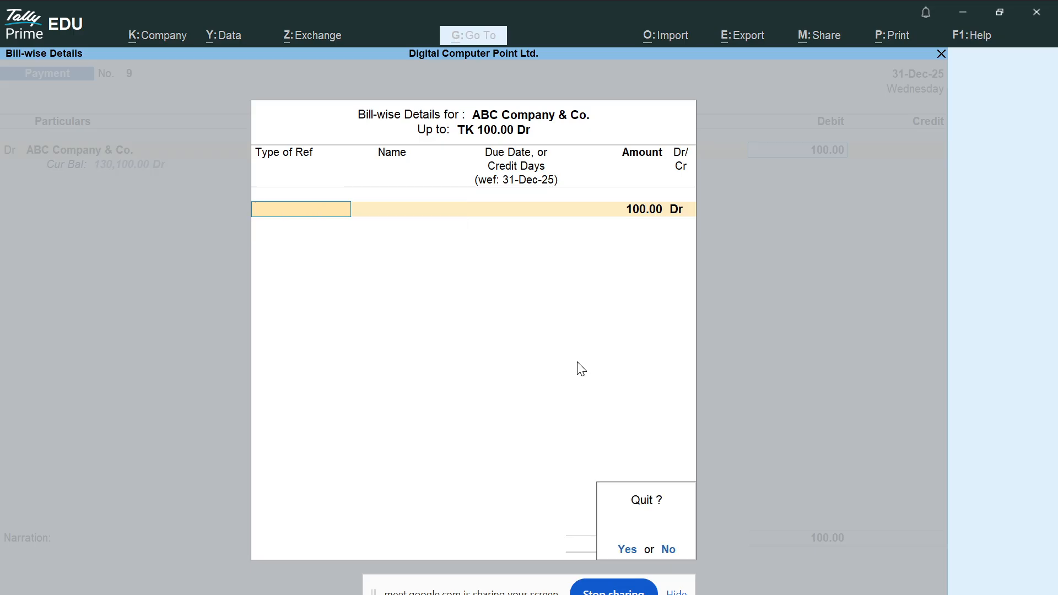
pyautogui.press('Return')
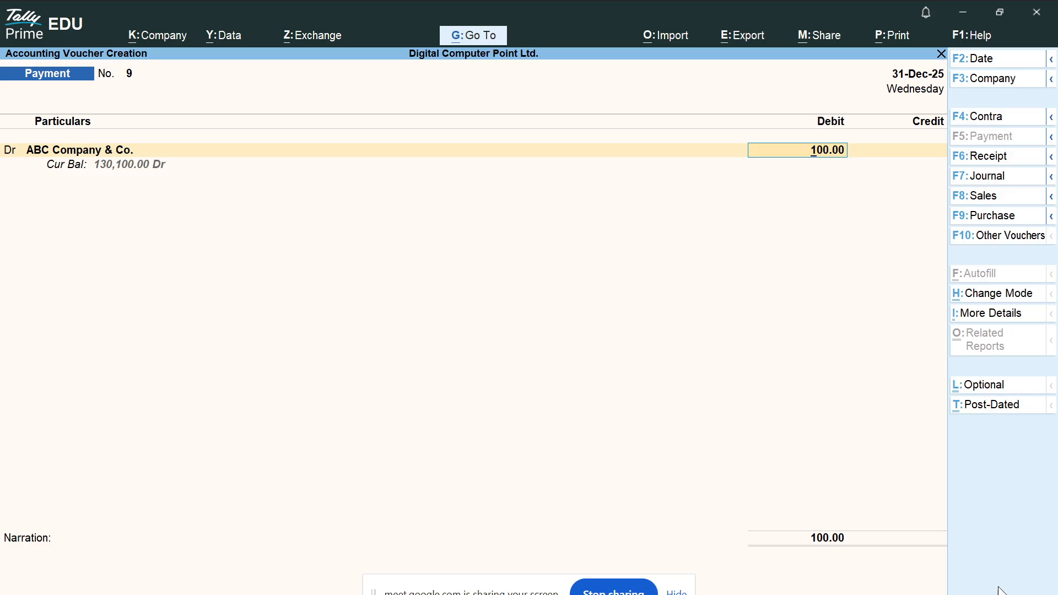
# Set Enable Bill-wise entry back to No in the company features opened from the Payment voucher, accepting the other settings as they are.
pyautogui.press('F11')
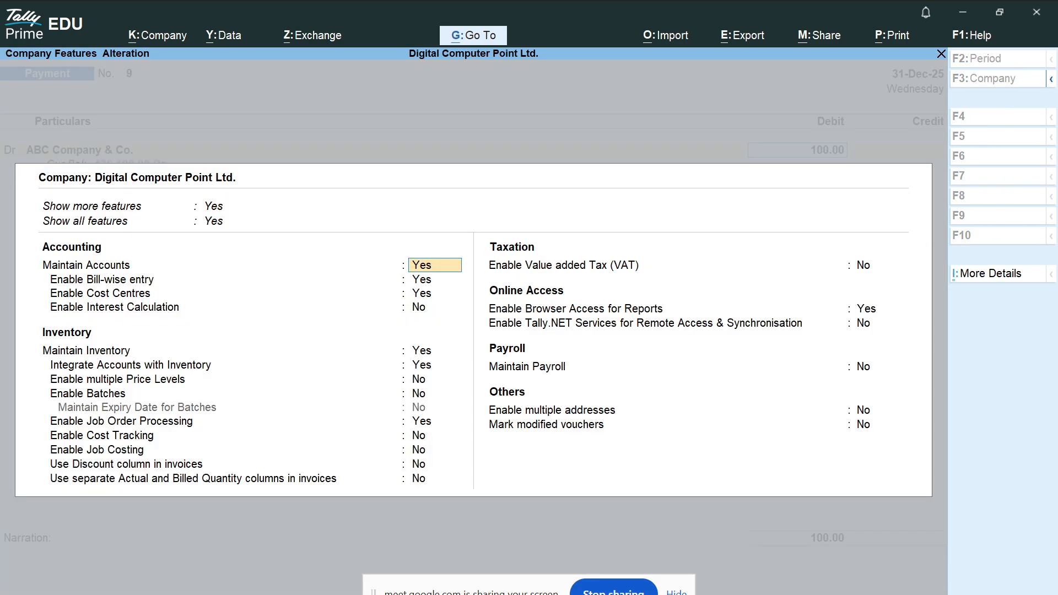
pyautogui.press('Return')
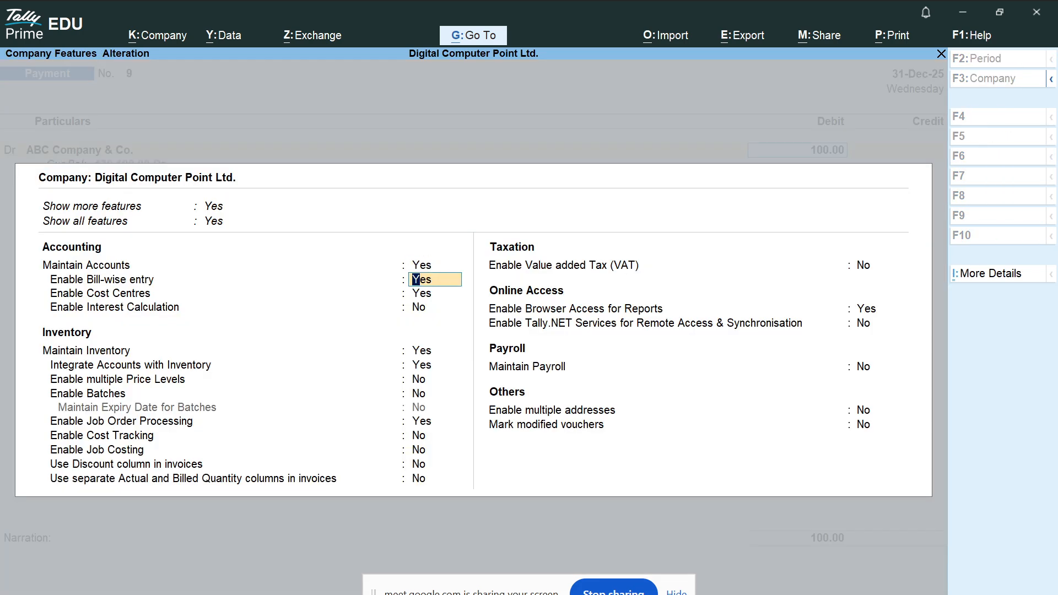
pyautogui.write('no')
pyautogui.press('Return')
pyautogui.press('Return')
pyautogui.press('Return')
pyautogui.press('Return')
pyautogui.press('Return')
pyautogui.press('Return')
pyautogui.press('Return')
pyautogui.press('Return')
pyautogui.press('Return')
pyautogui.press('Return')
pyautogui.press('Return')
pyautogui.press('Return')
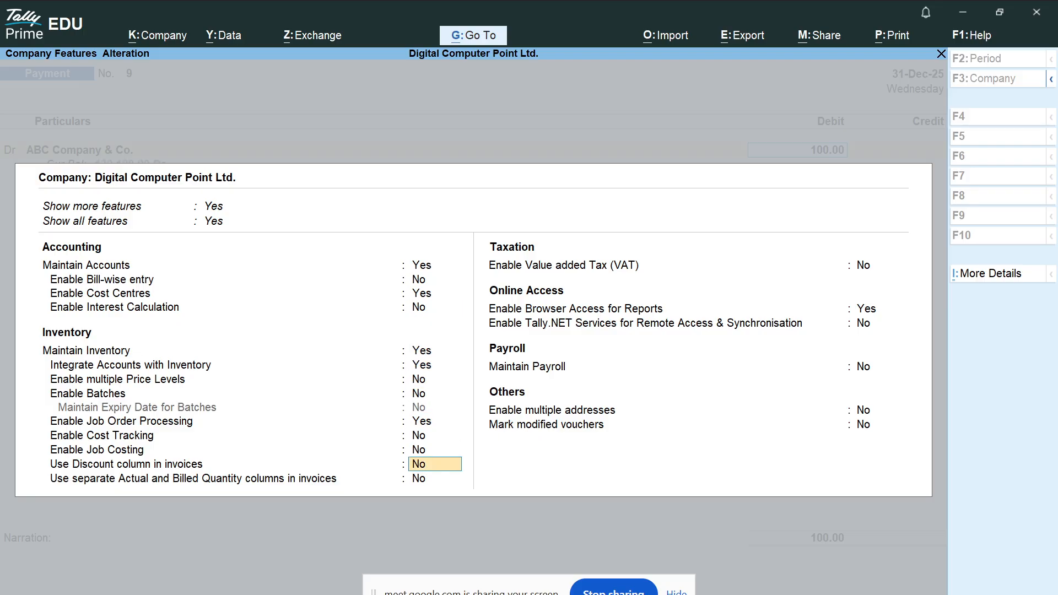
pyautogui.press('Return')
pyautogui.press('Return')
pyautogui.press('Return')
pyautogui.press('Return')
pyautogui.press('Return')
pyautogui.press('Return')
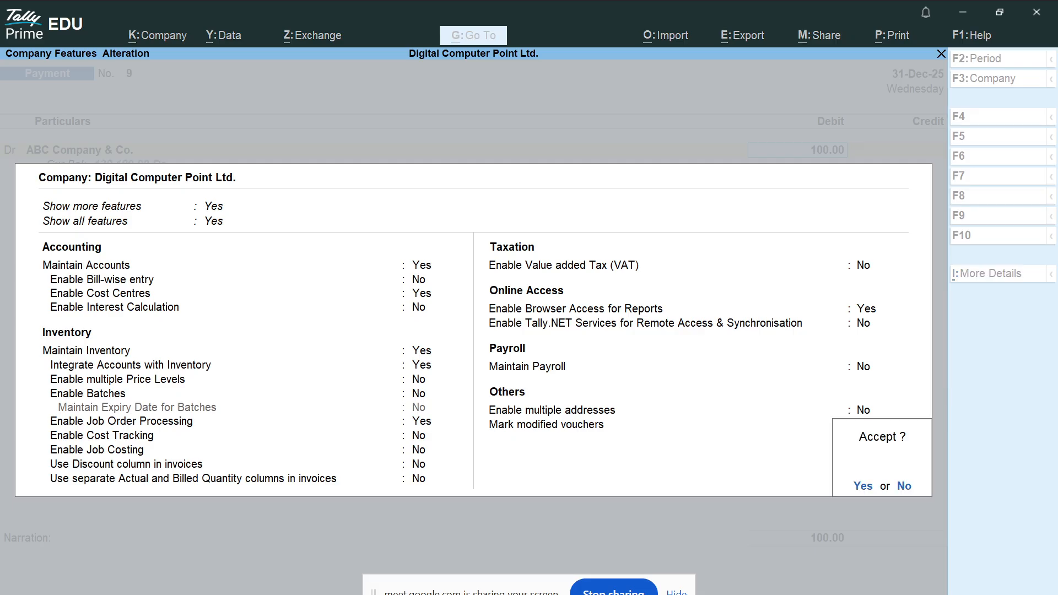
# Quit the Payment voucher without saving it and go to Create in the Gateway of Tally.
pyautogui.press('Escape')
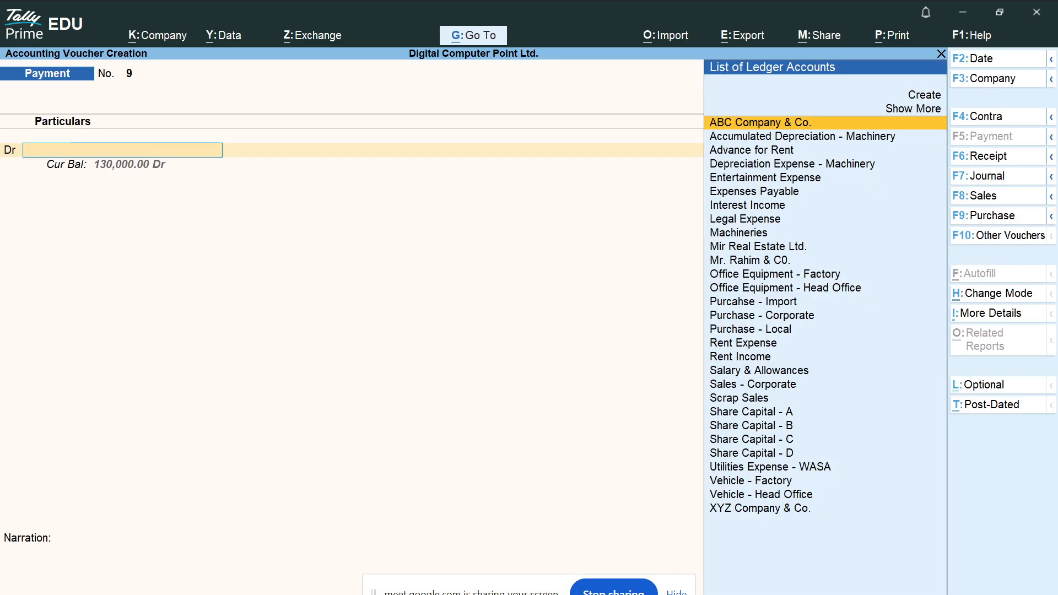
pyautogui.press('Escape')
pyautogui.press('y')
pyautogui.press('Up')
pyautogui.press('Up')
pyautogui.press('Up')
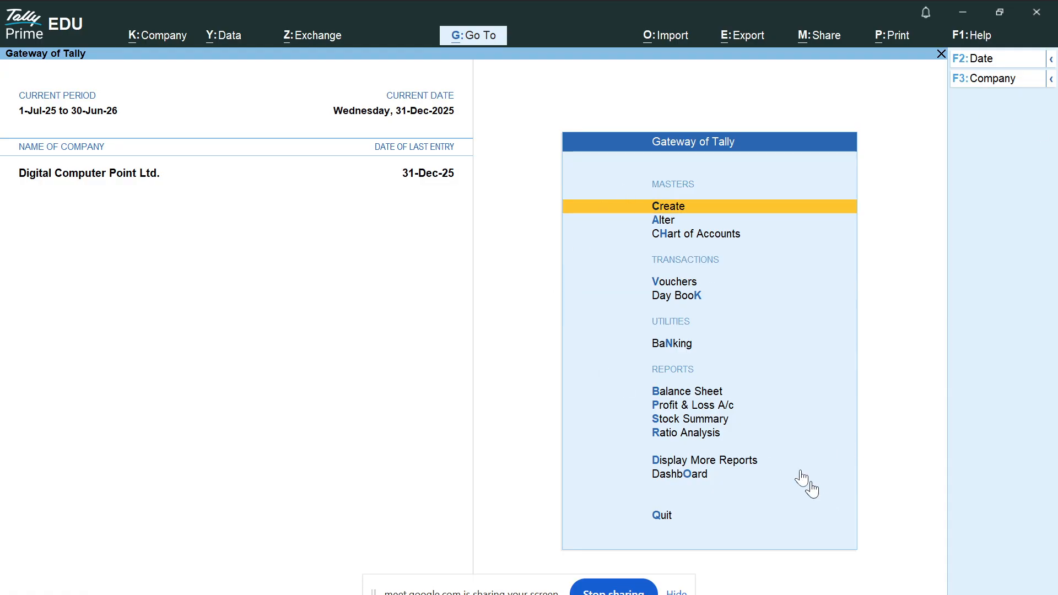
# Switch to the PowerPoint training schedule, examine the Banking Features bullet on the Class 6 slide, and undo the accidental text move.
pyautogui.click(962, 12)
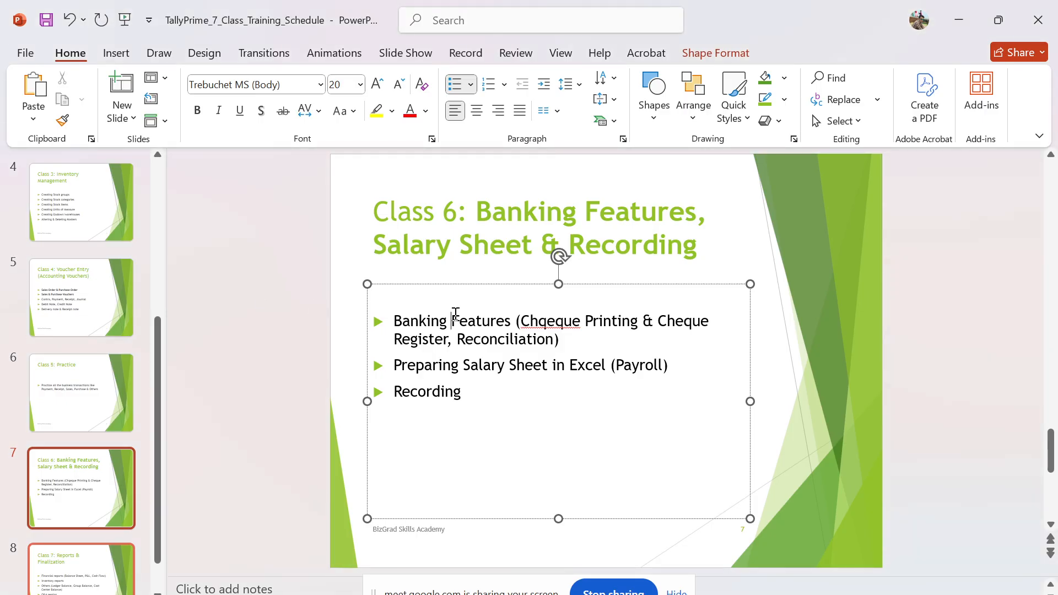
pyautogui.click(526, 320)
pyautogui.moveTo(394, 321); pyautogui.dragTo(494, 344)
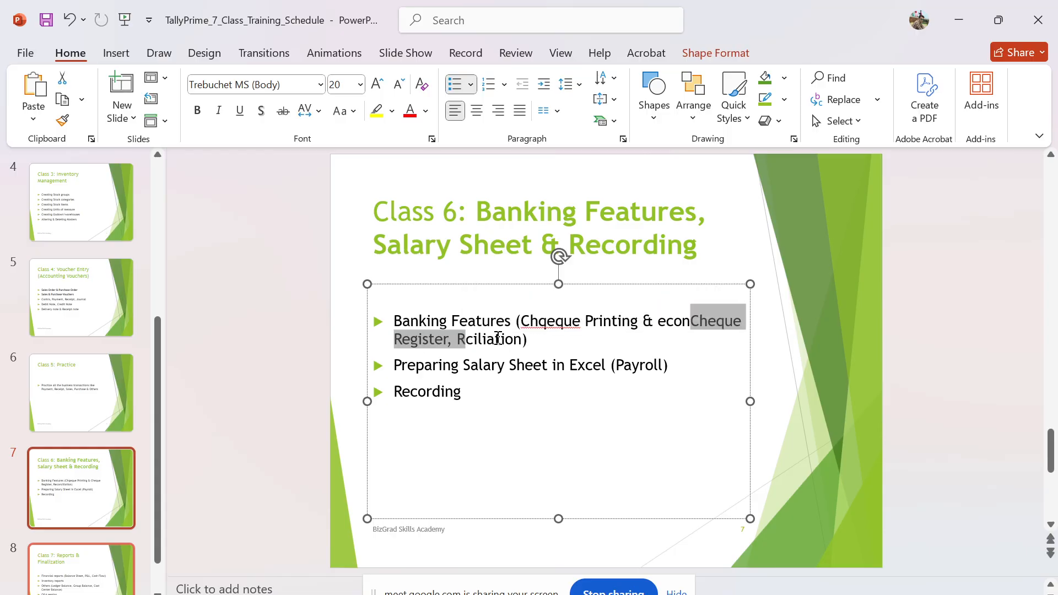
pyautogui.hotkey('ctrl', 'z')
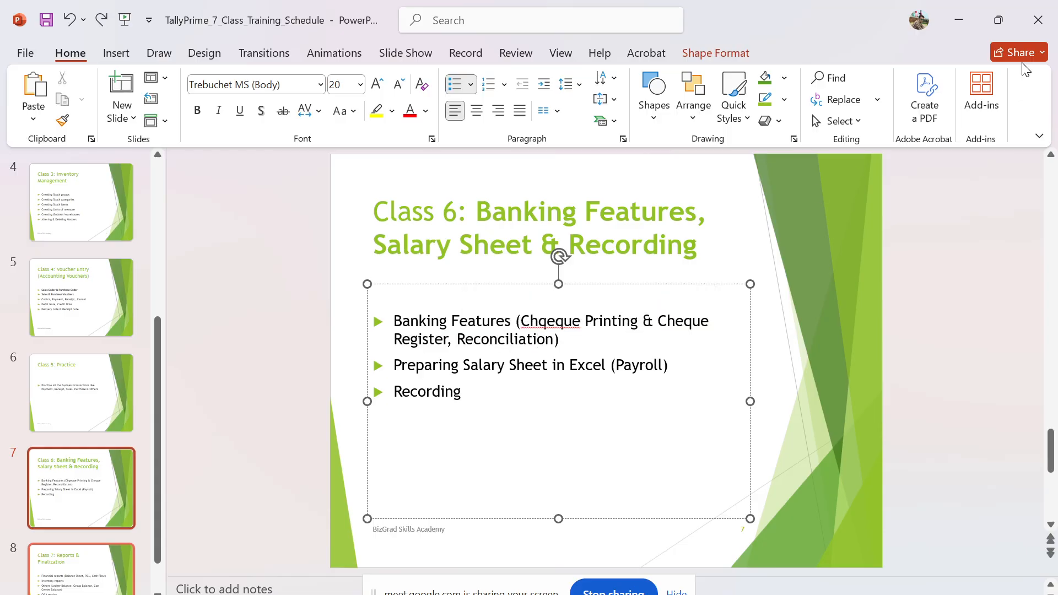
# Close the PowerPoint schedule and the Tally folder, minimize the browser, and return to TallyPrime.
pyautogui.click(1039, 18)
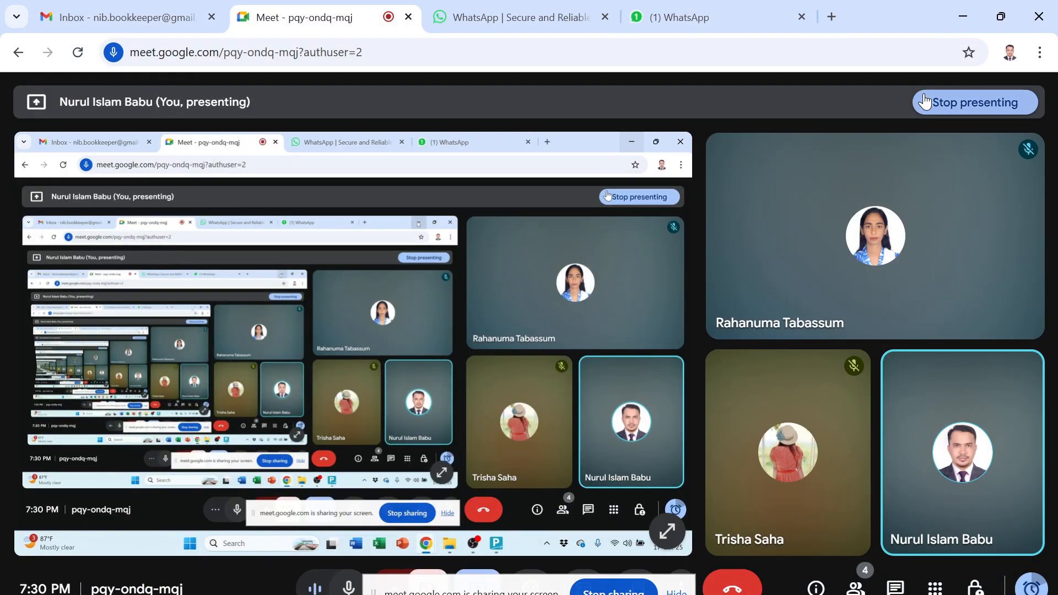
pyautogui.click(963, 17)
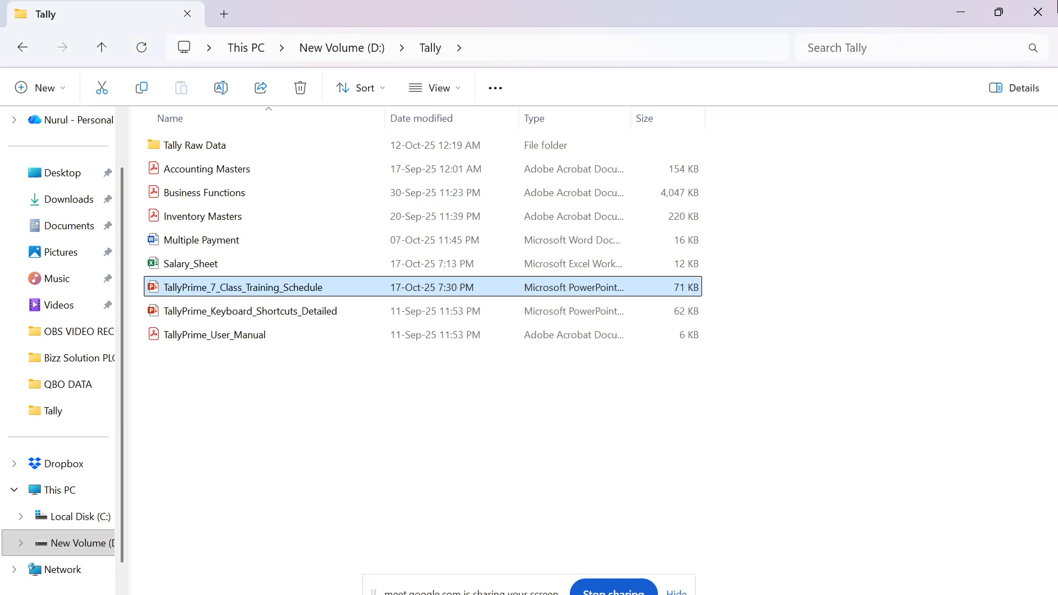
pyautogui.click(1037, 12)
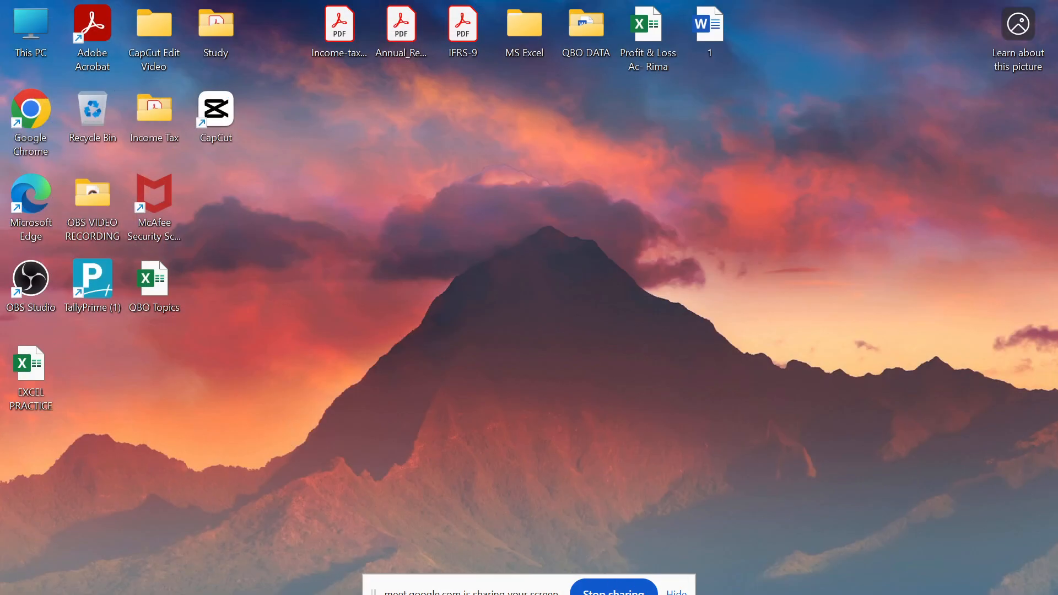
pyautogui.click(716, 594)
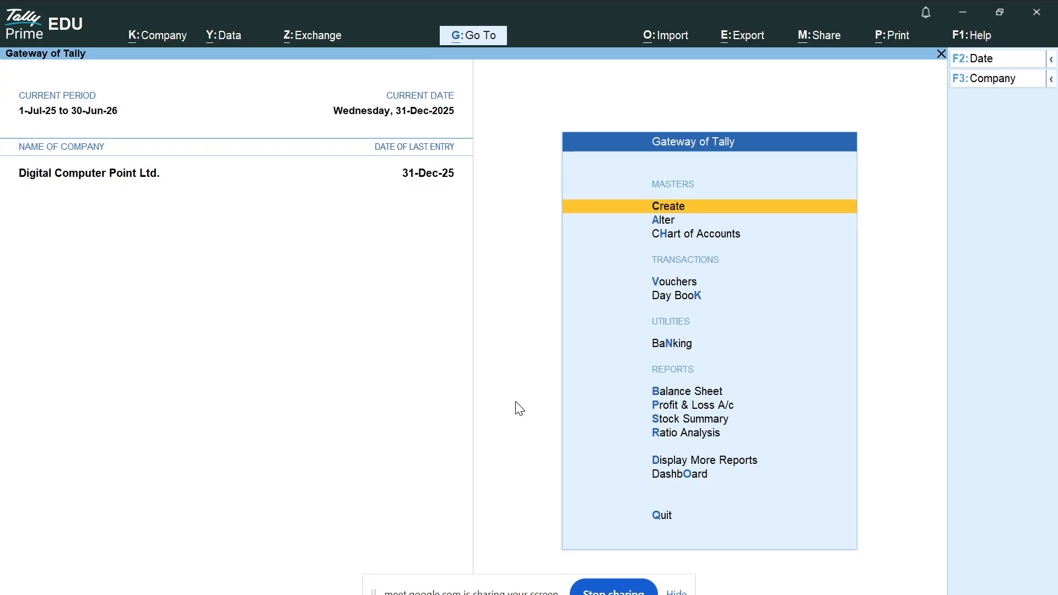
# Look through the Banking options, viewing the Cheque Printing bank selection and the bank-wise Cheque Register.
pyautogui.click(673, 344)
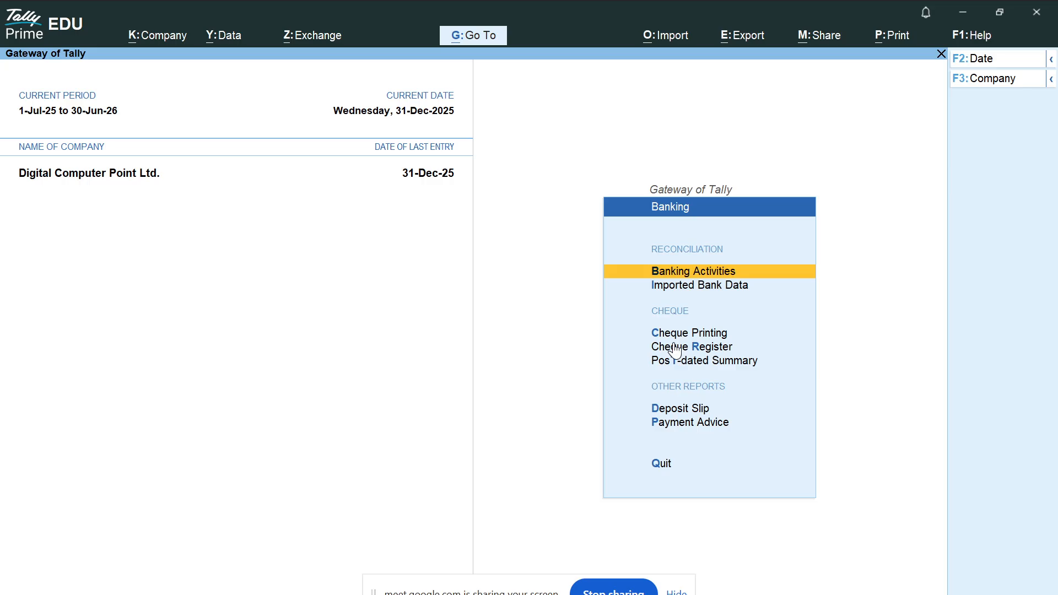
pyautogui.press('Escape')
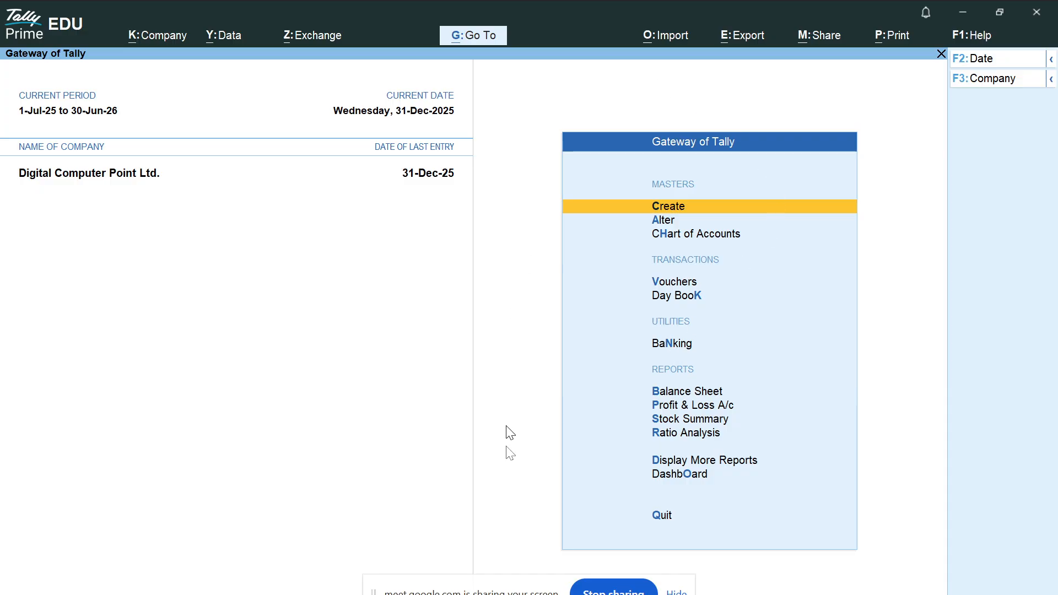
pyautogui.click(670, 344)
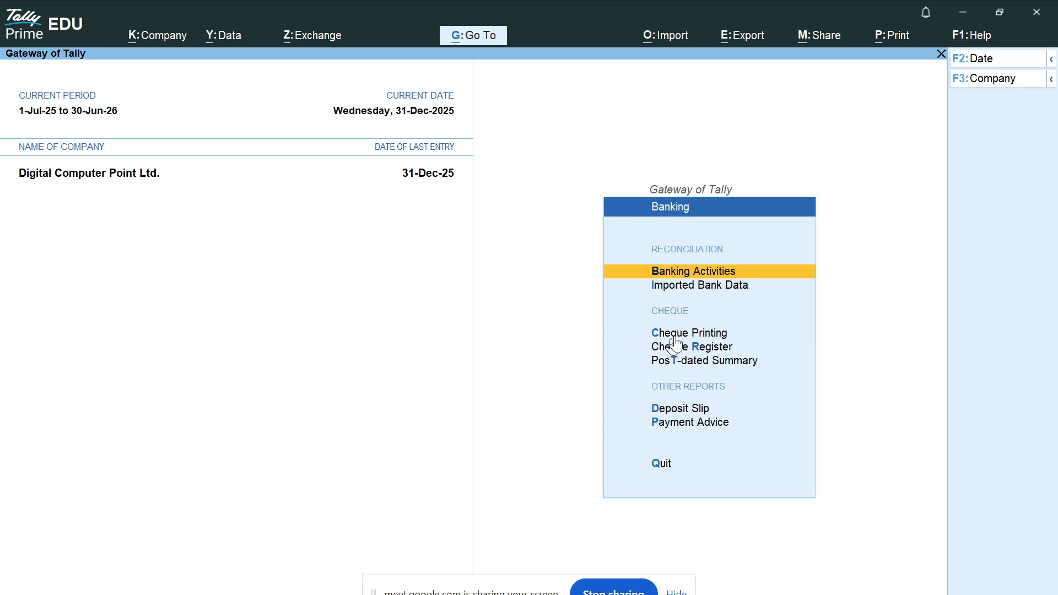
pyautogui.click(679, 337)
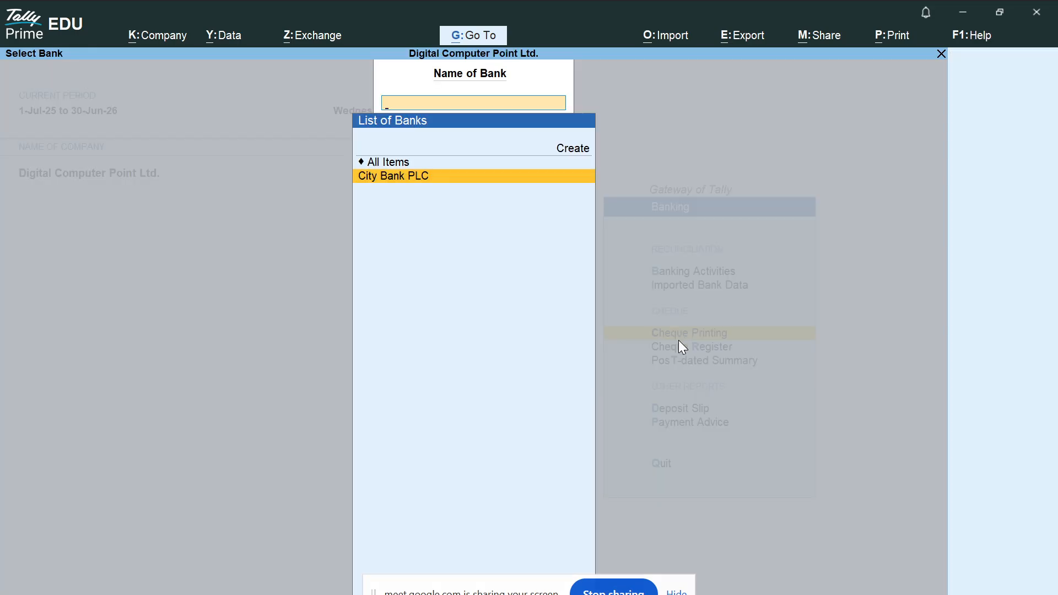
pyautogui.press('Escape')
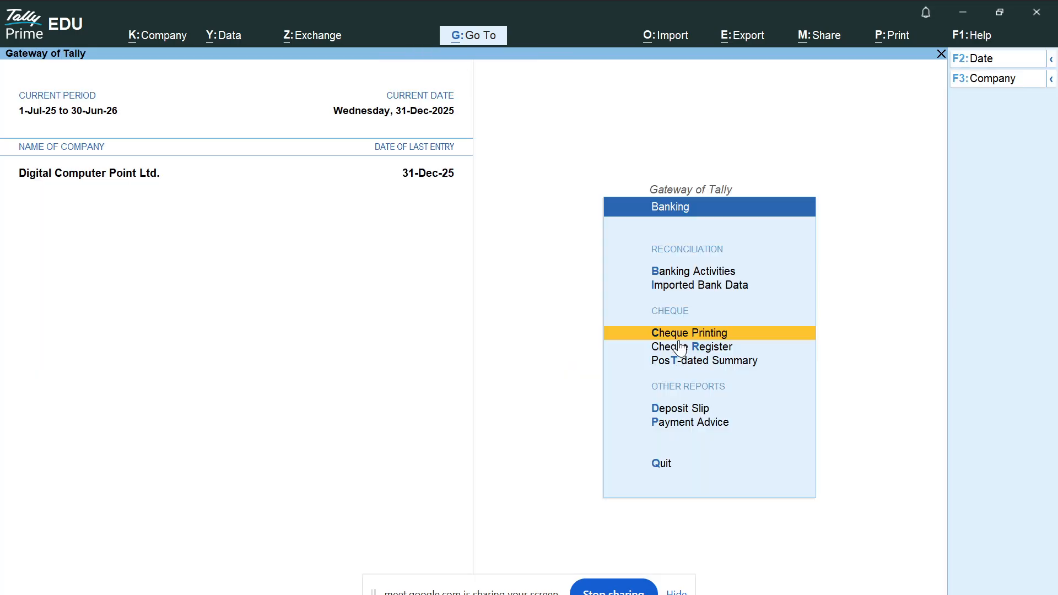
pyautogui.click(681, 347)
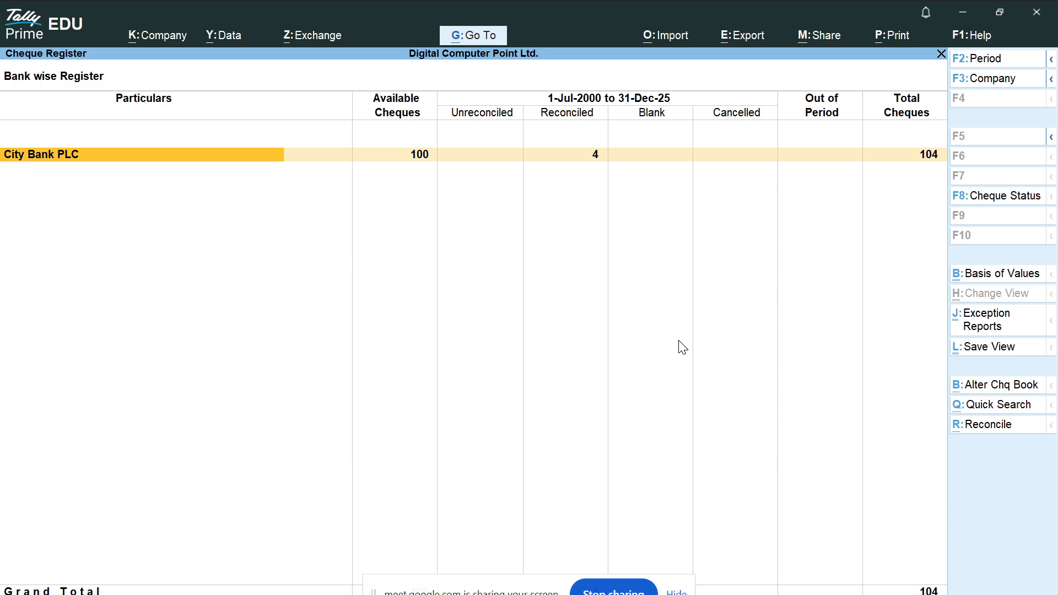
pyautogui.press('Escape')
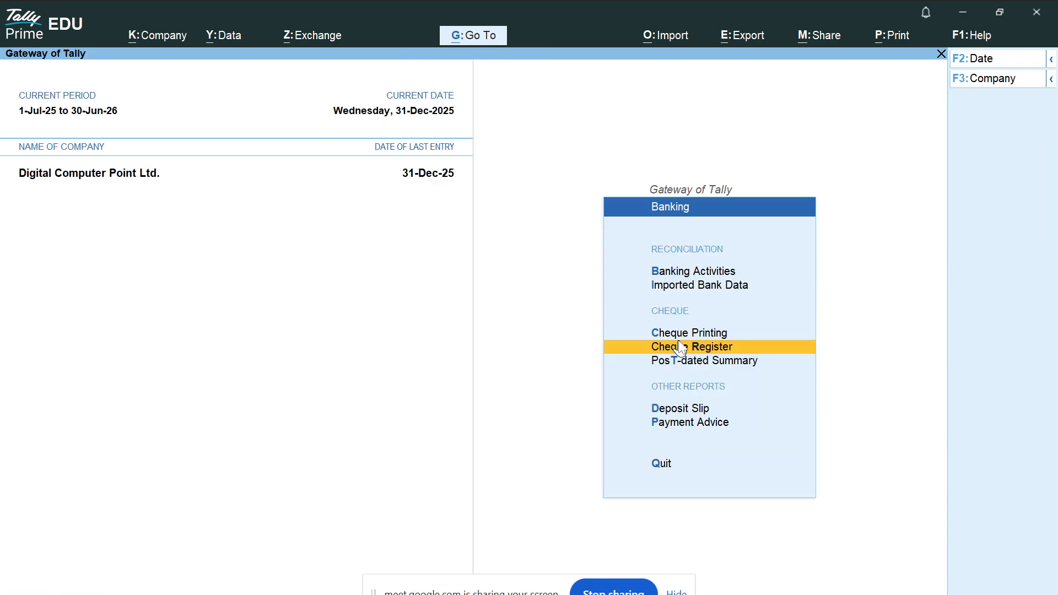
pyautogui.press('Down')
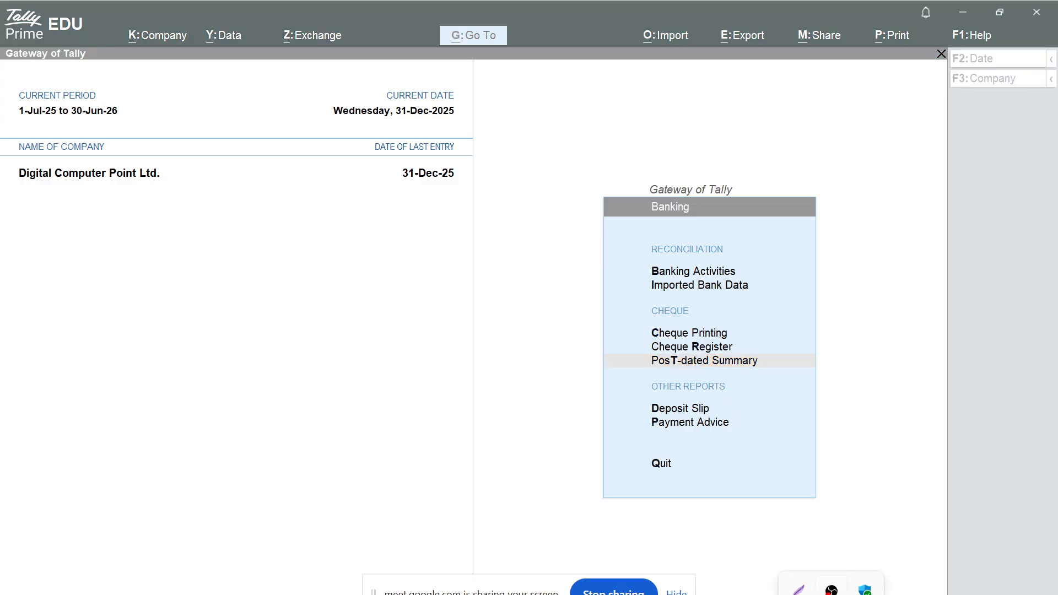
# Capture the Banking options area, mark Cheque Printing and Cheque Register with a red rectangle, and copy the capture.
pyautogui.press('Print')
pyautogui.moveTo(565, 170); pyautogui.dragTo(910, 536)
pyautogui.click(928, 411)
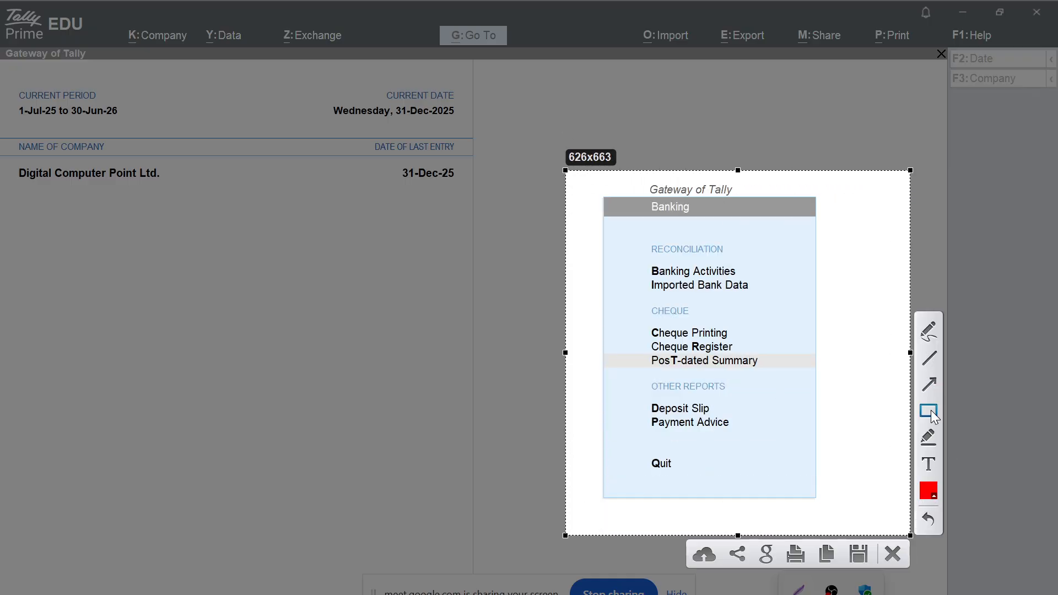
pyautogui.moveTo(631, 316); pyautogui.dragTo(768, 354)
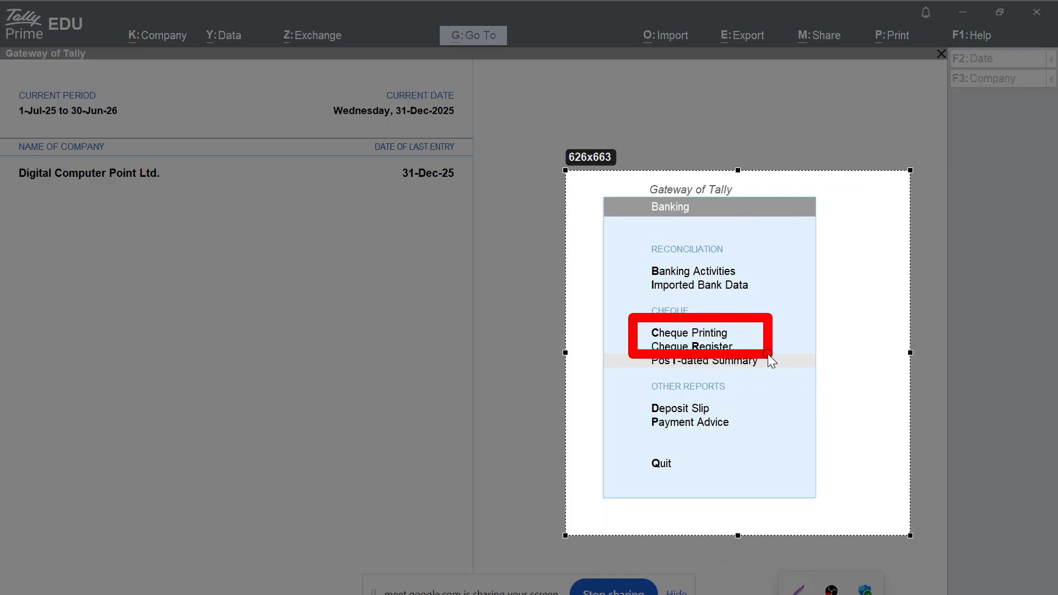
pyautogui.hotkey('ctrl', 'c')
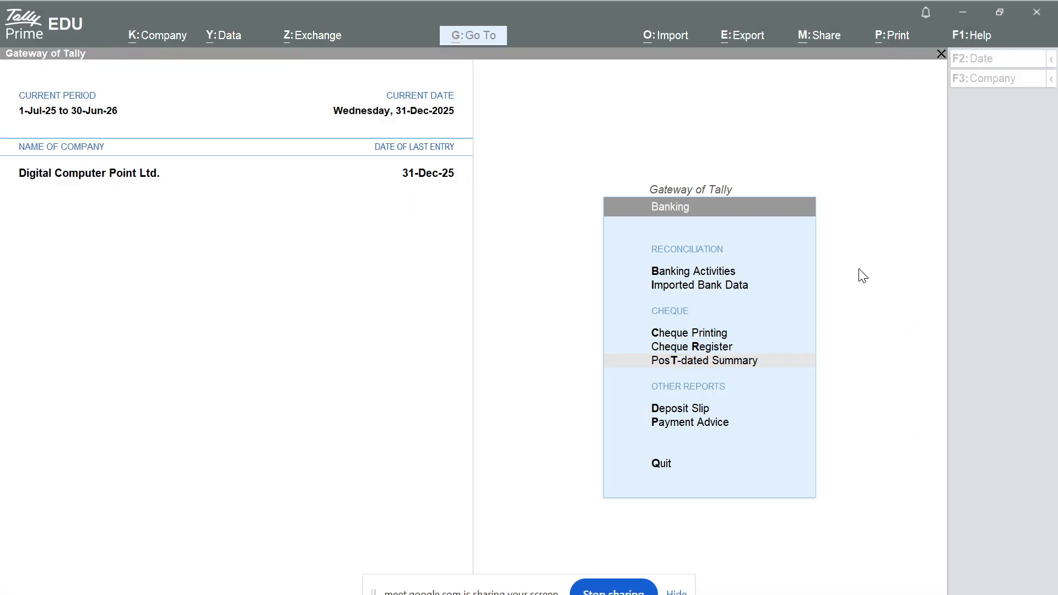
pyautogui.click(522, 259)
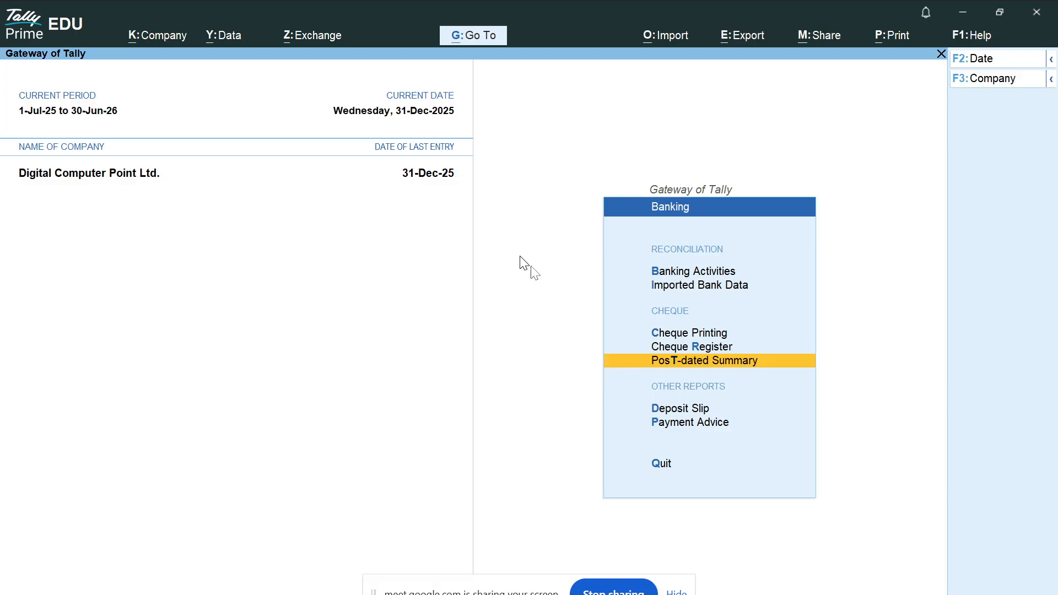
# Open the bank-wise Cheque Register, mark the City Bank PLC row with a red rectangle on a screen capture, and return to the Gateway of Tally.
pyautogui.press('Up')
pyautogui.press('Return')
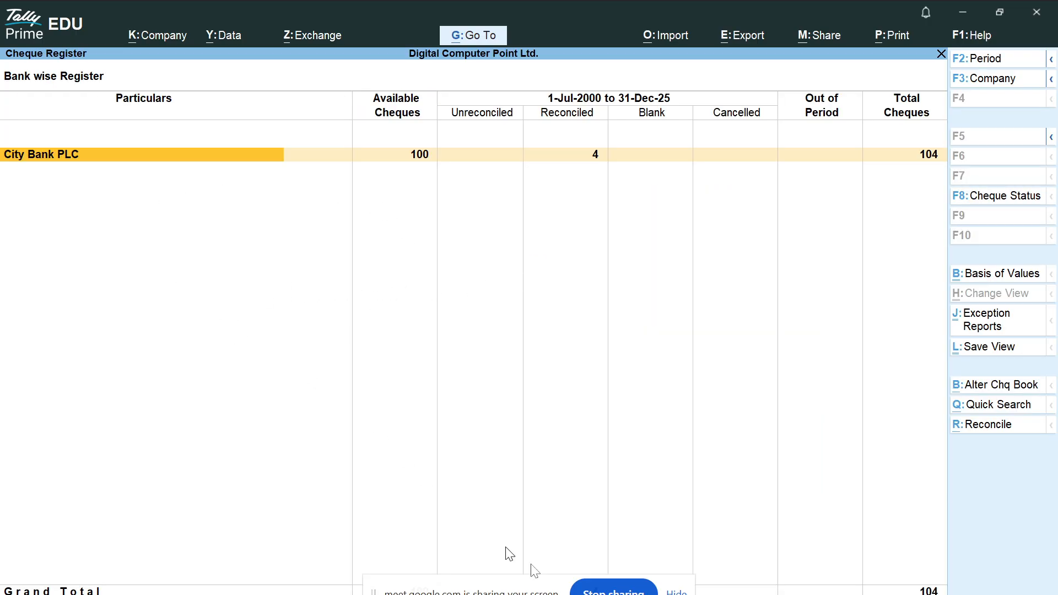
pyautogui.press('super+shift+s')
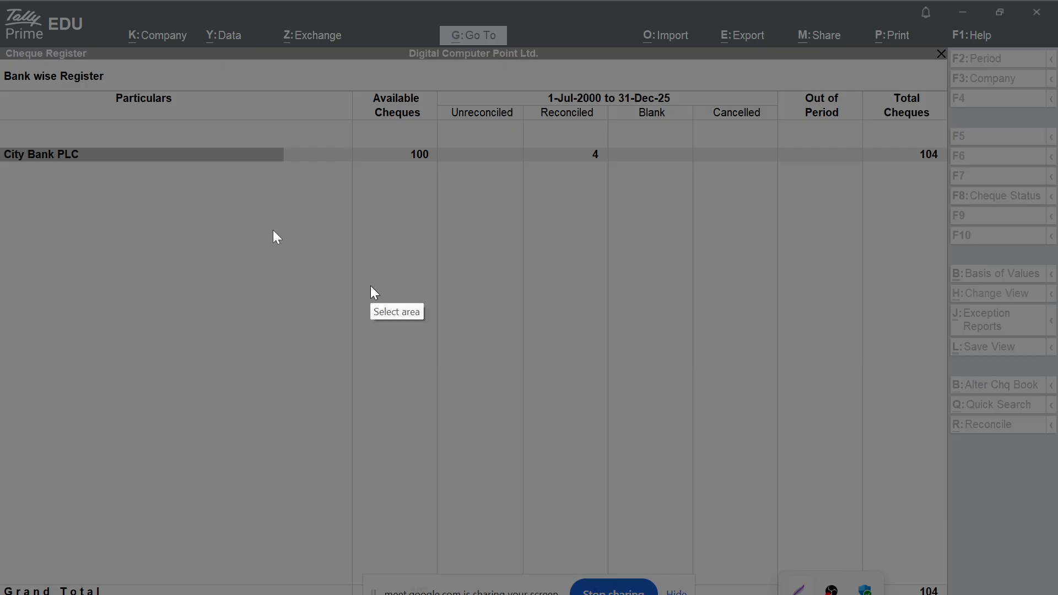
pyautogui.moveTo(1, 30)
pyautogui.mouseDown()
pyautogui.moveTo(918, 594)
pyautogui.moveTo(1047, 594)
pyautogui.mouseUp()
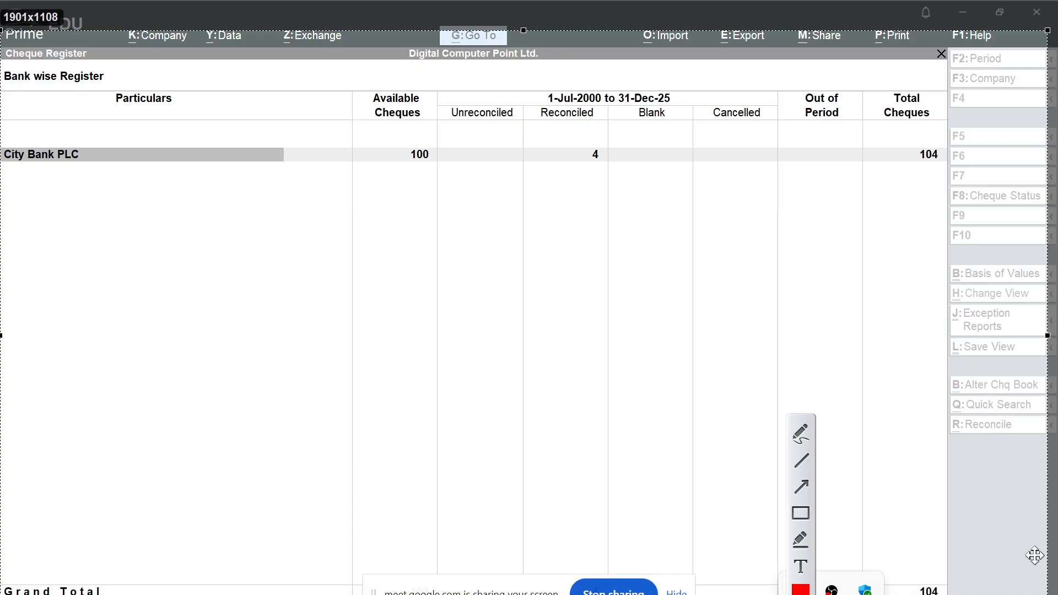
pyautogui.click(801, 515)
pyautogui.moveTo(3, 125)
pyautogui.mouseDown()
pyautogui.moveTo(33, 177)
pyautogui.moveTo(944, 196)
pyautogui.moveTo(945, 181)
pyautogui.mouseUp()
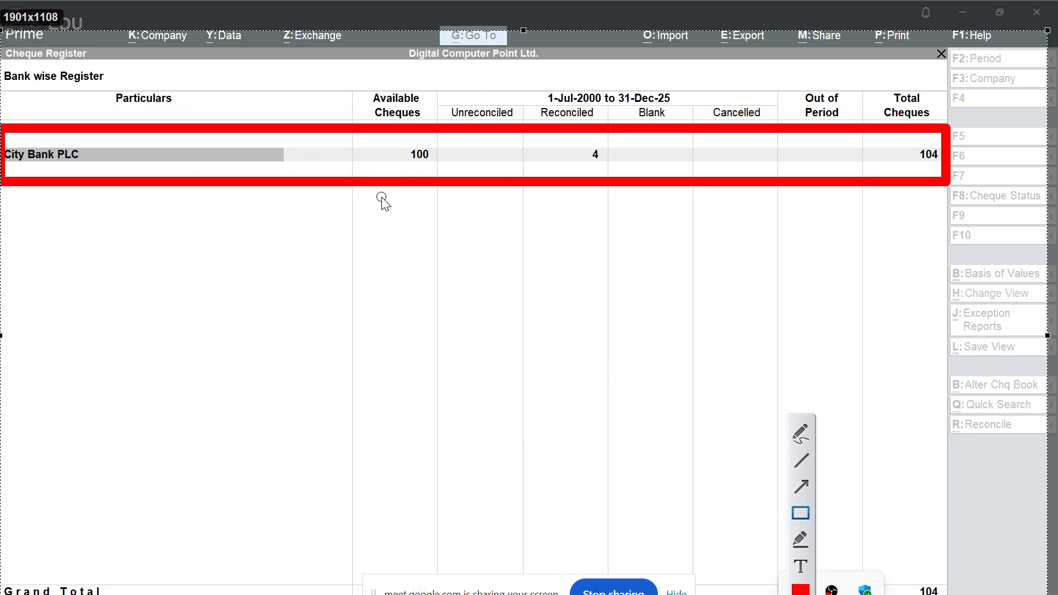
pyautogui.press('Escape')
pyautogui.press('Escape')
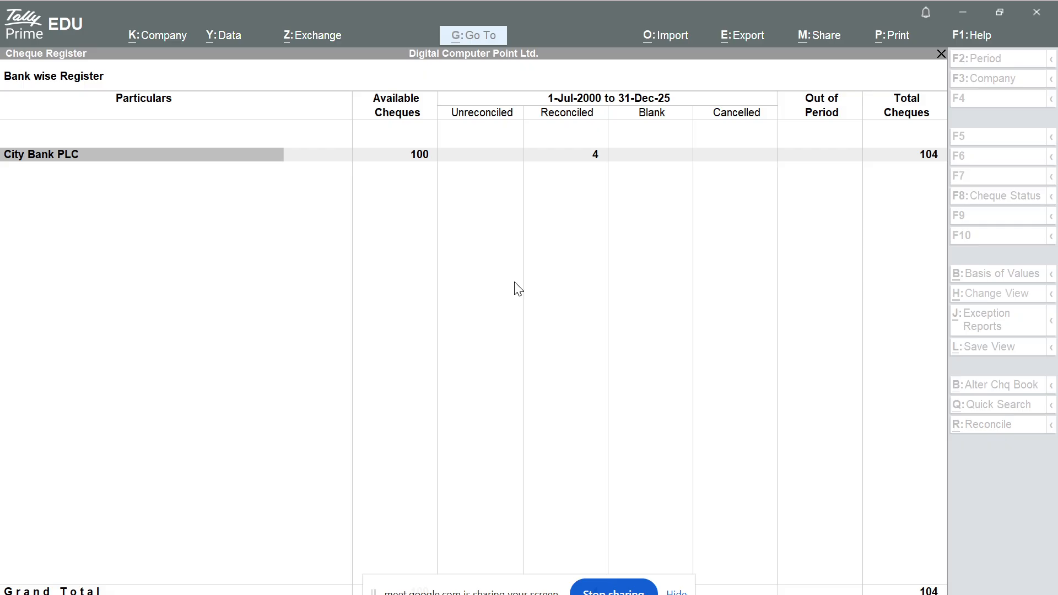
pyautogui.click(400, 294)
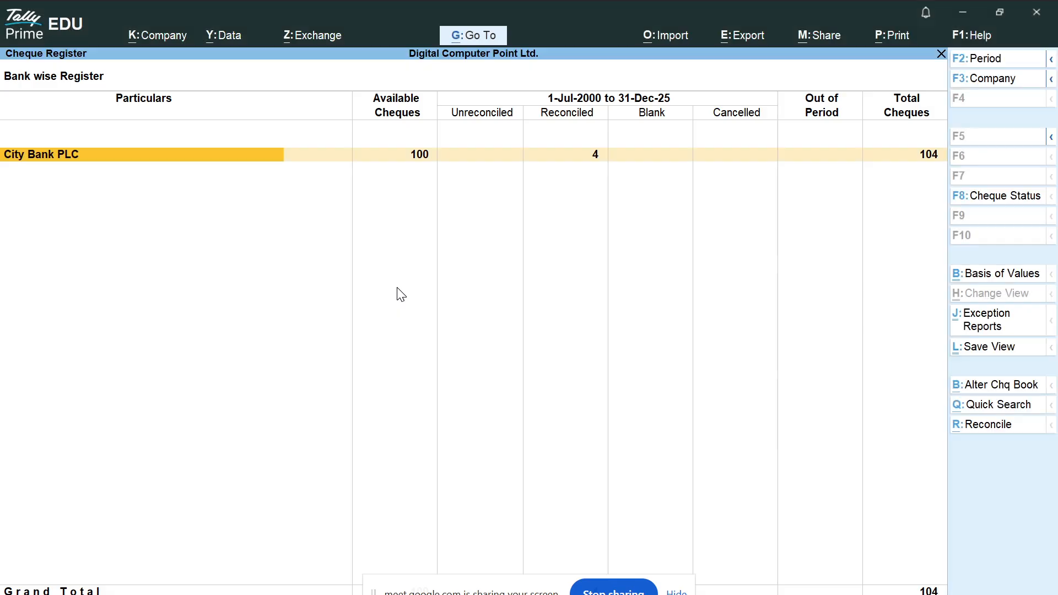
pyautogui.press('Escape')
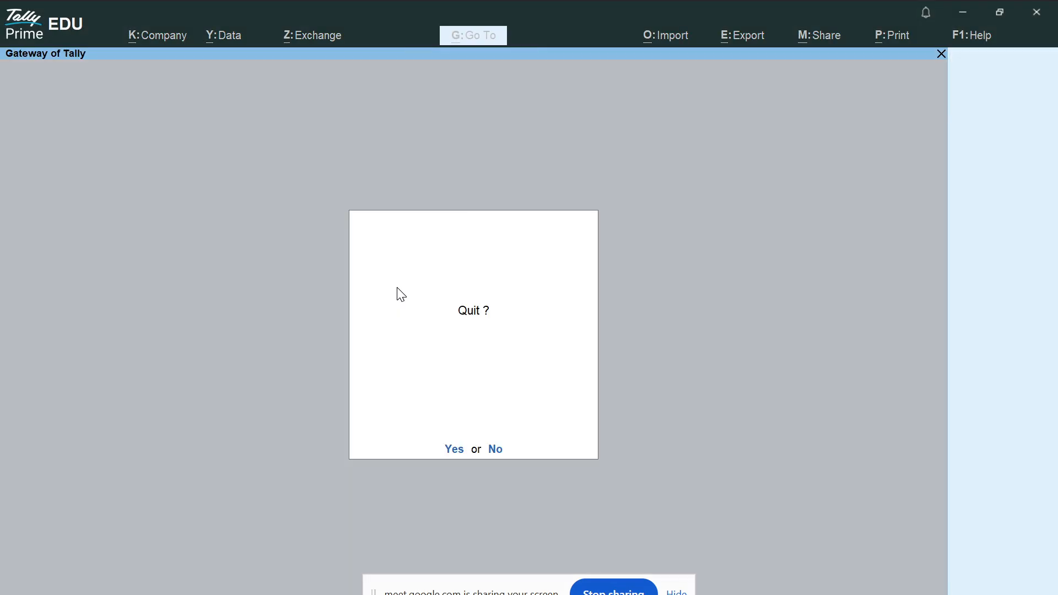
pyautogui.press('Escape')
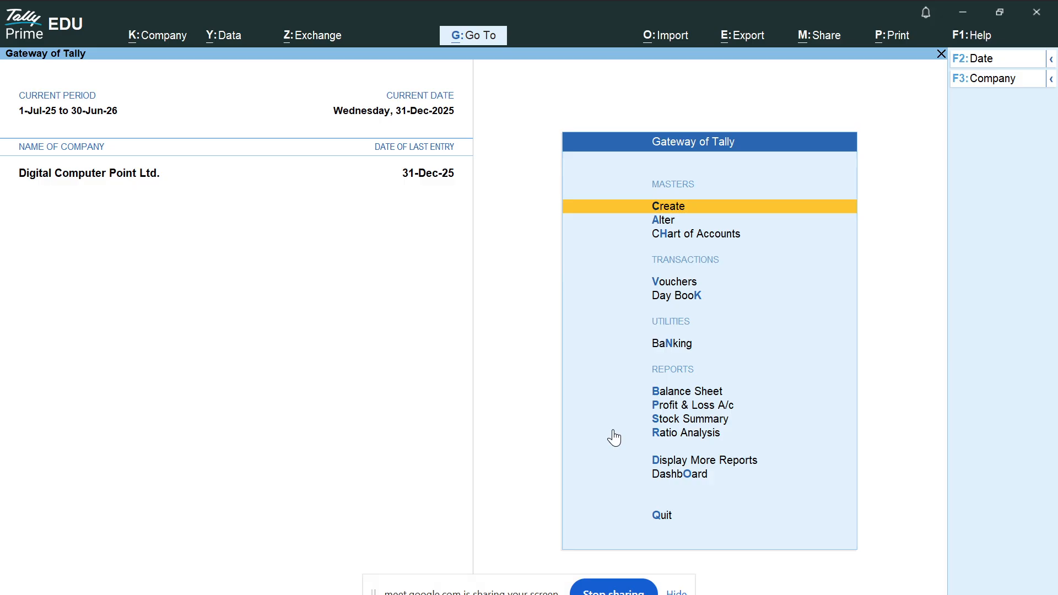
# Open the City Bank PLC ledger for alteration.
pyautogui.press('Down')
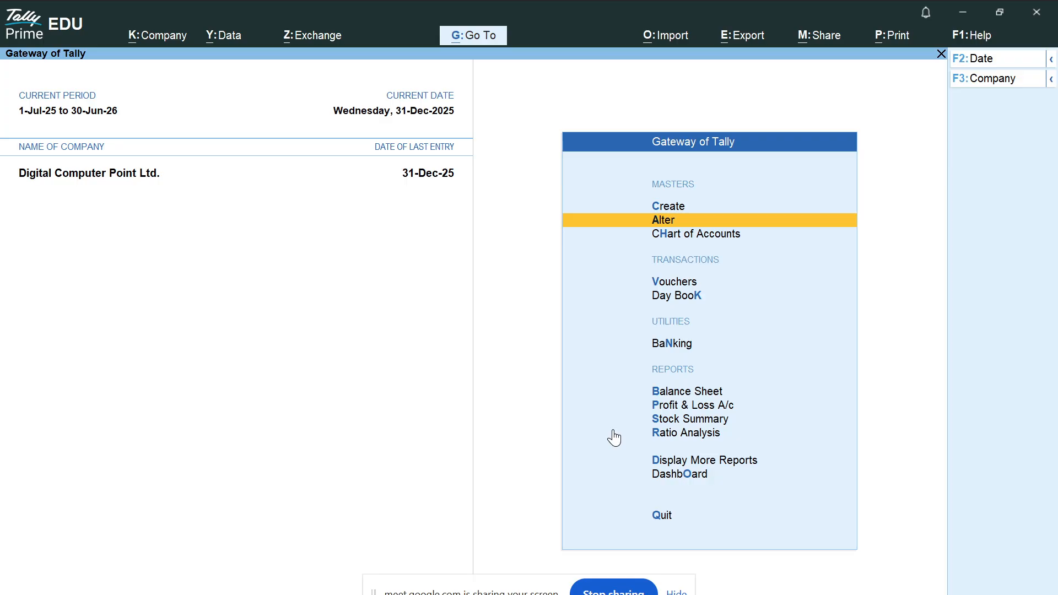
pyautogui.press('Return')
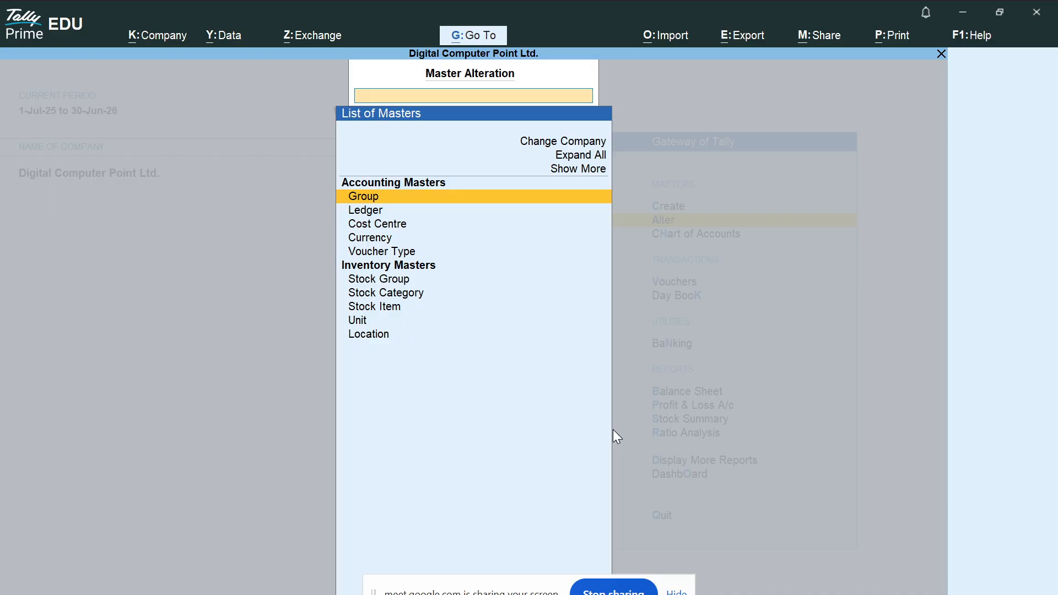
pyautogui.press('Down')
pyautogui.press('Return')
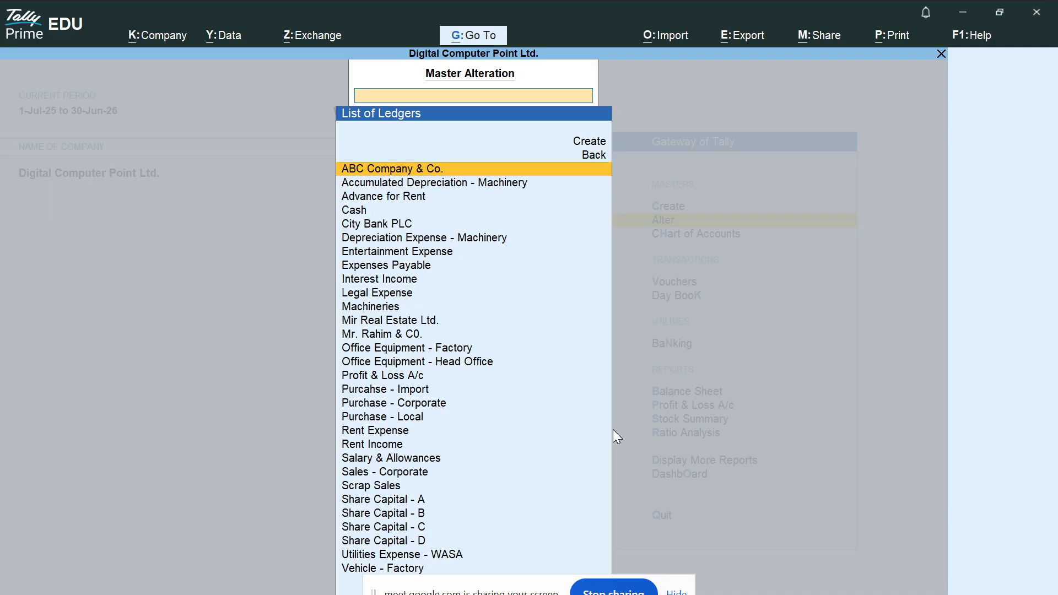
pyautogui.write('City')
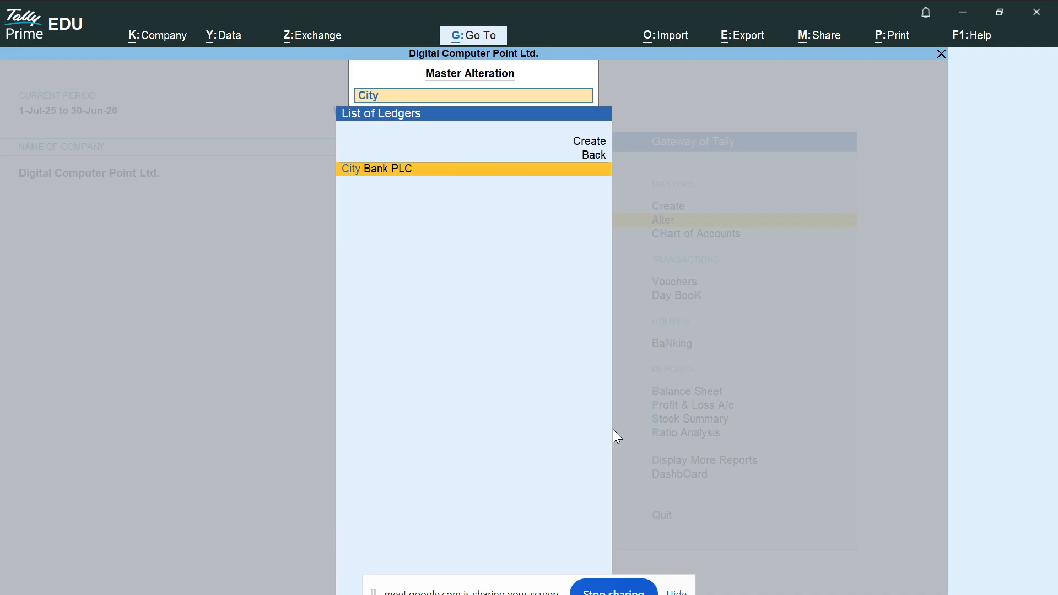
pyautogui.press('Return')
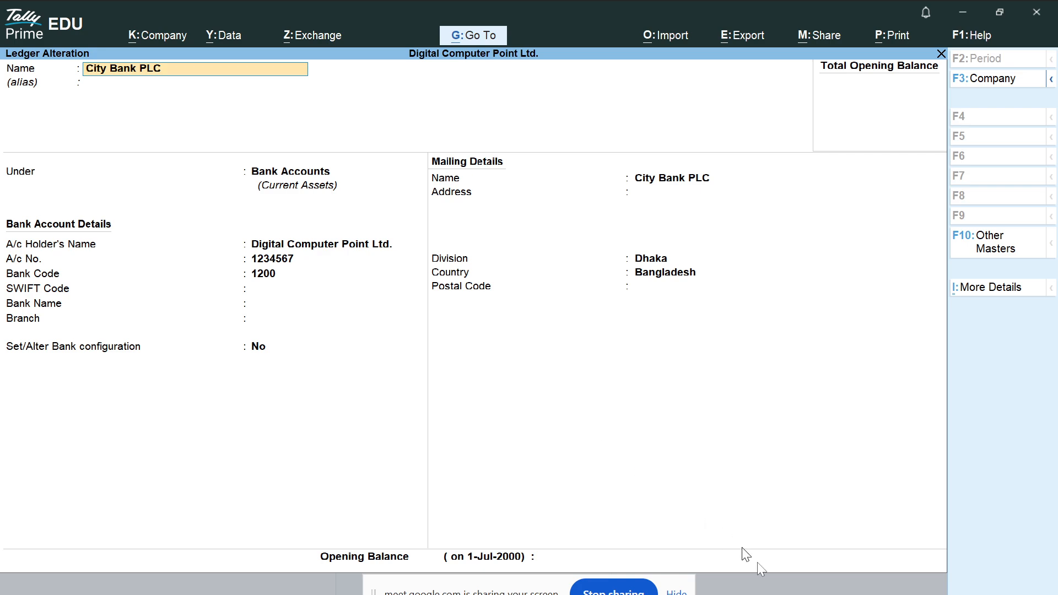
# Capture the Ledger Alteration screen, mark Set/Alter Bank configuration with a red rectangle, and discard the capture.
pyautogui.press('super+shift+s')
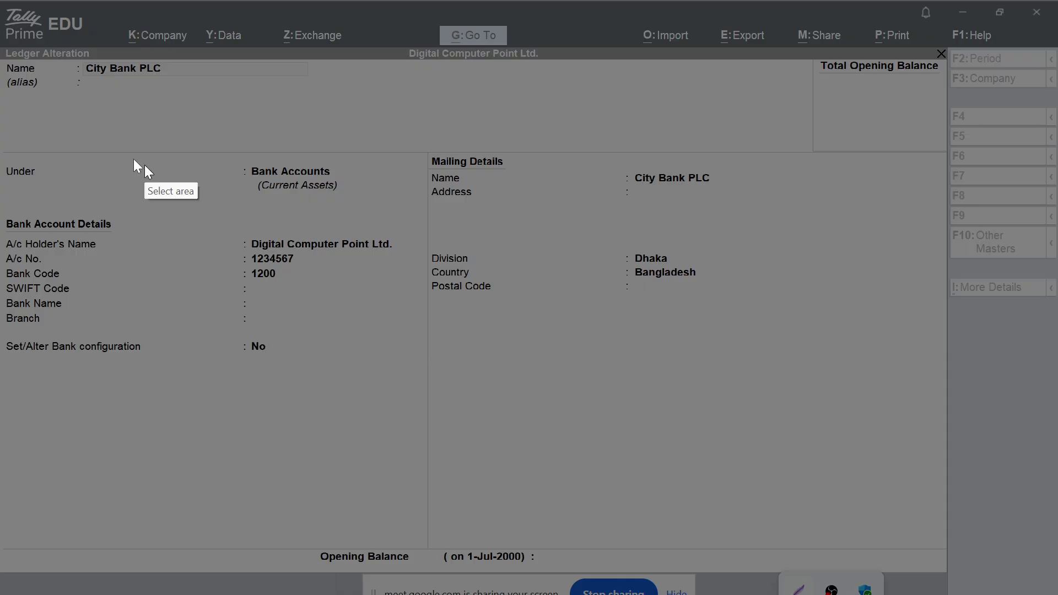
pyautogui.moveTo(1, 40)
pyautogui.mouseDown()
pyautogui.moveTo(955, 594)
pyautogui.moveTo(992, 594)
pyautogui.mouseUp()
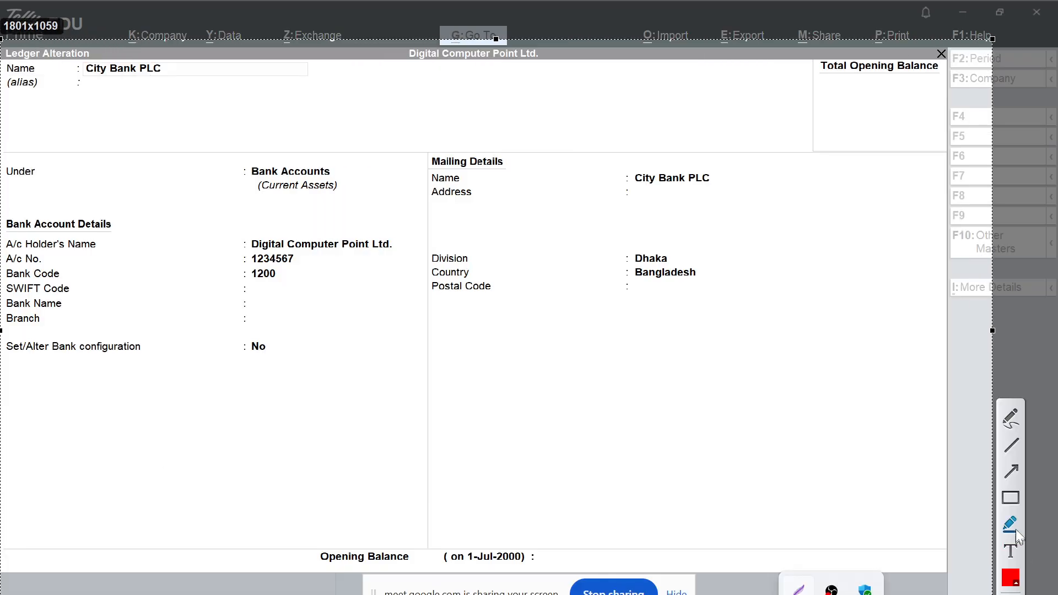
pyautogui.click(1011, 499)
pyautogui.moveTo(2, 330)
pyautogui.mouseDown()
pyautogui.moveTo(190, 388)
pyautogui.moveTo(318, 380)
pyautogui.mouseUp()
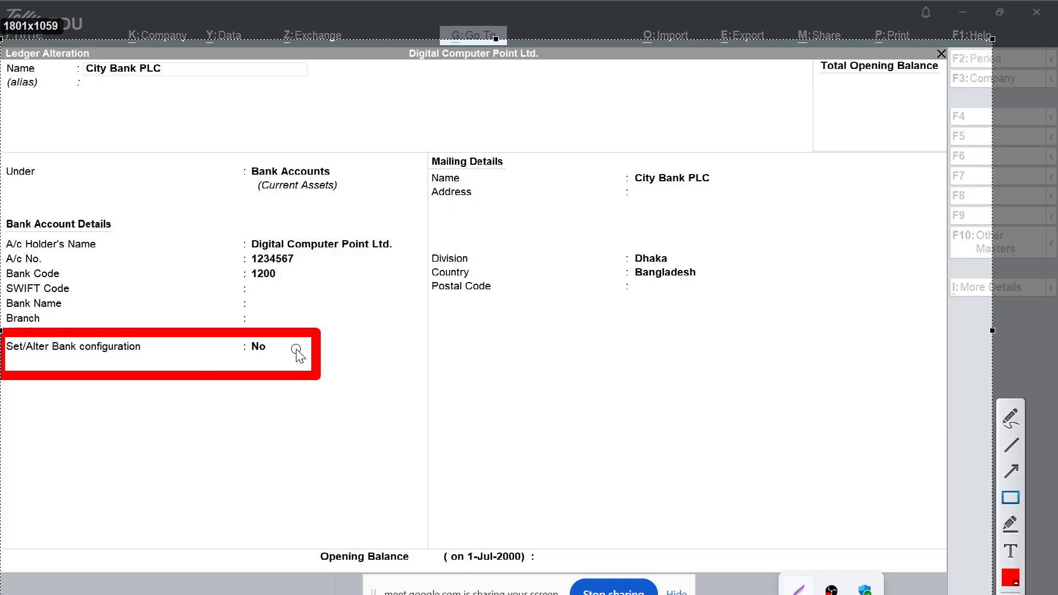
pyautogui.press('Escape')
pyautogui.press('Escape')
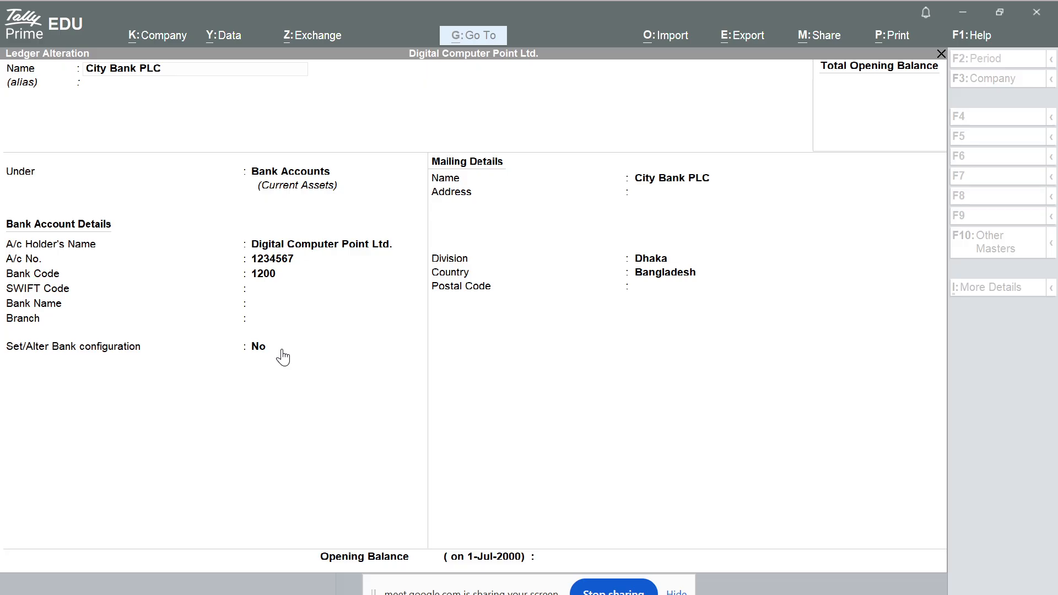
pyautogui.click(275, 347)
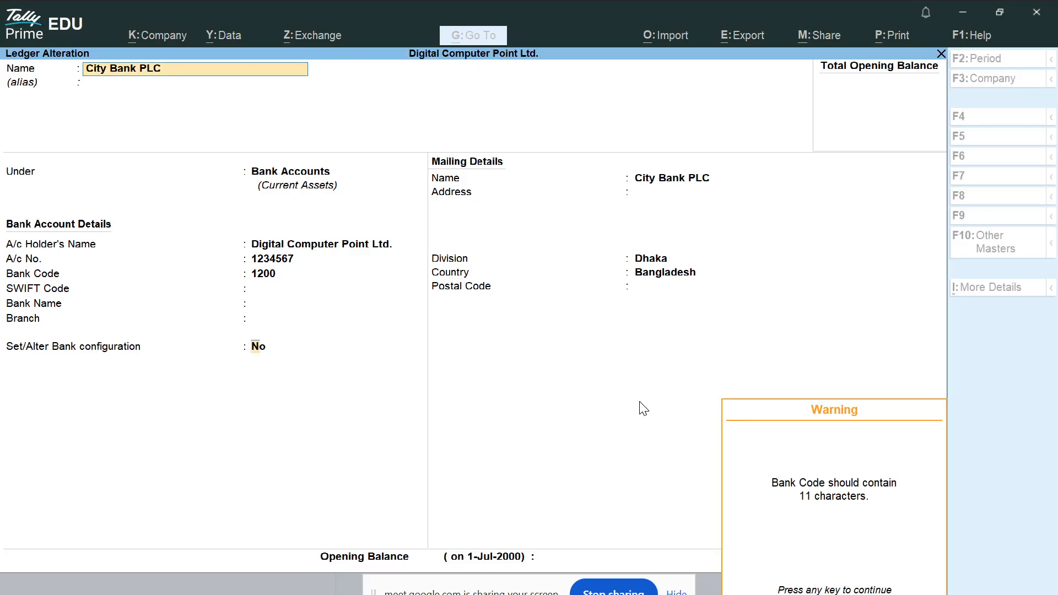
pyautogui.press('Escape')
pyautogui.press('Escape')
pyautogui.write('y')
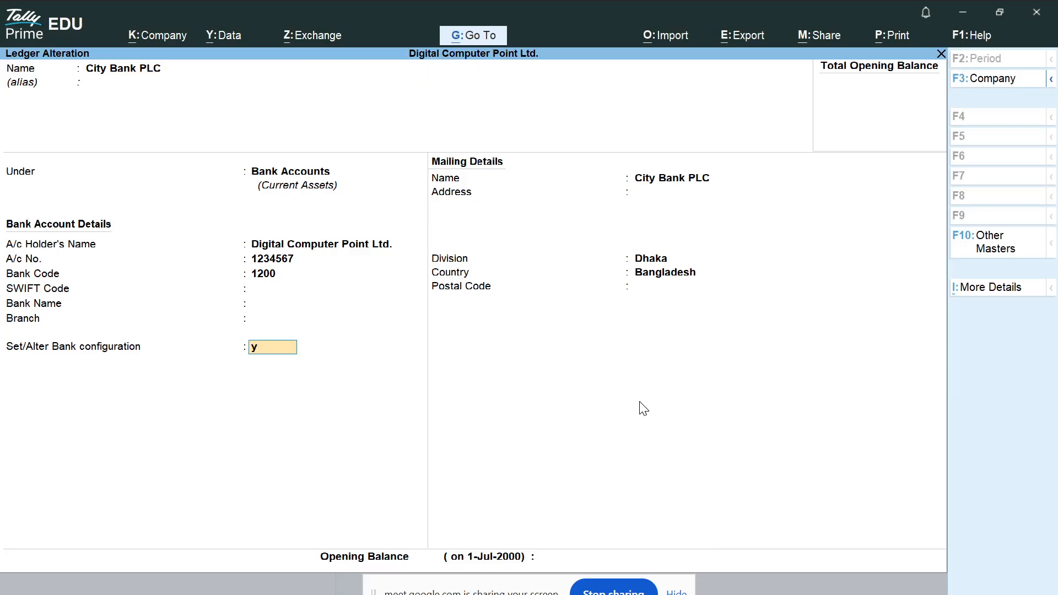
pyautogui.press('Return')
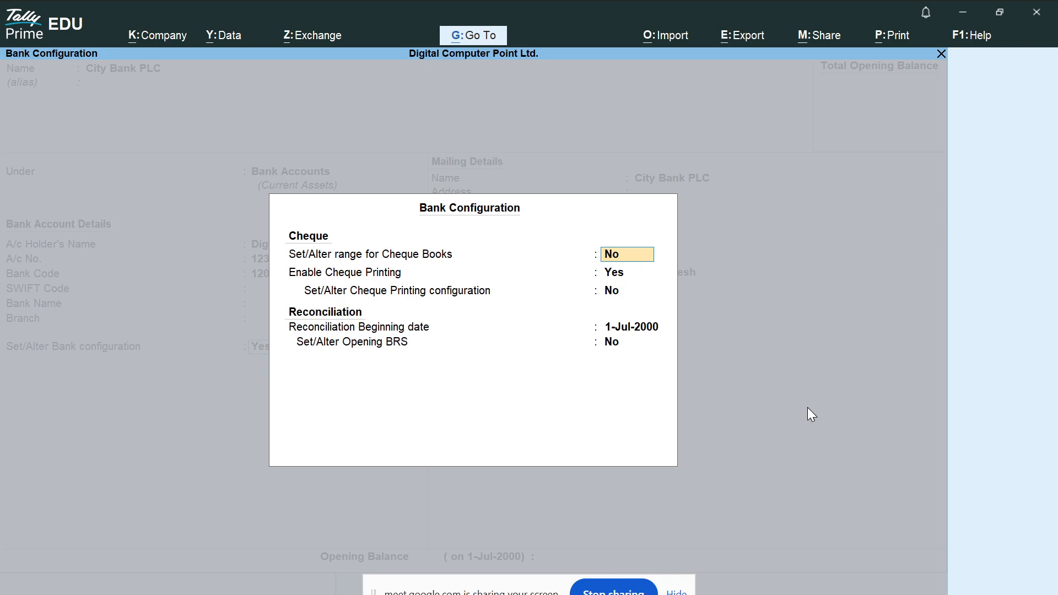
pyautogui.press('Escape')
pyautogui.press('Escape')
pyautogui.press('y')
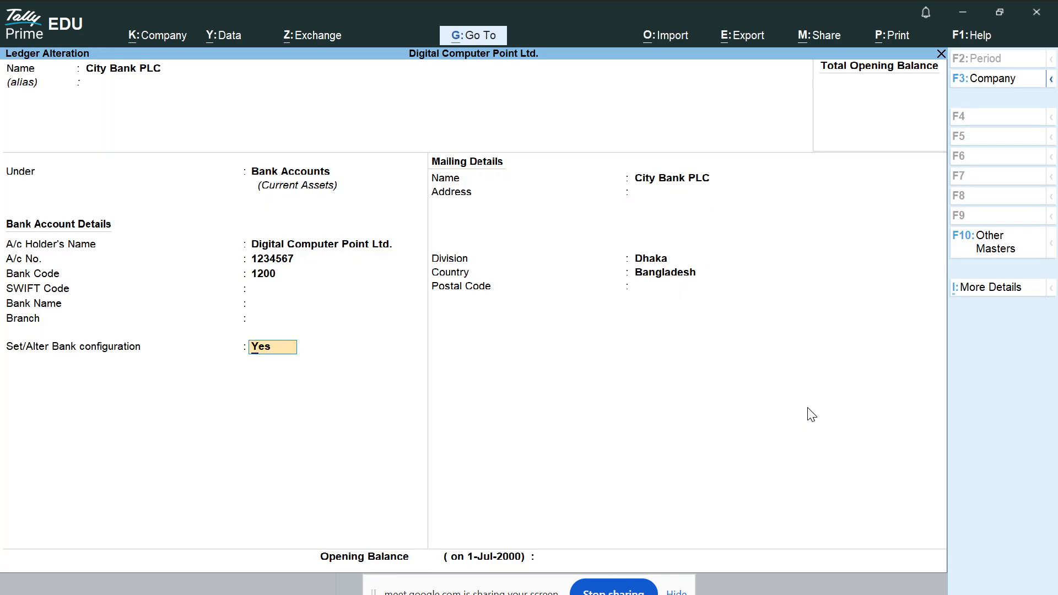
pyautogui.press('Escape')
pyautogui.press('y')
pyautogui.press('Escape')
pyautogui.press('Escape')
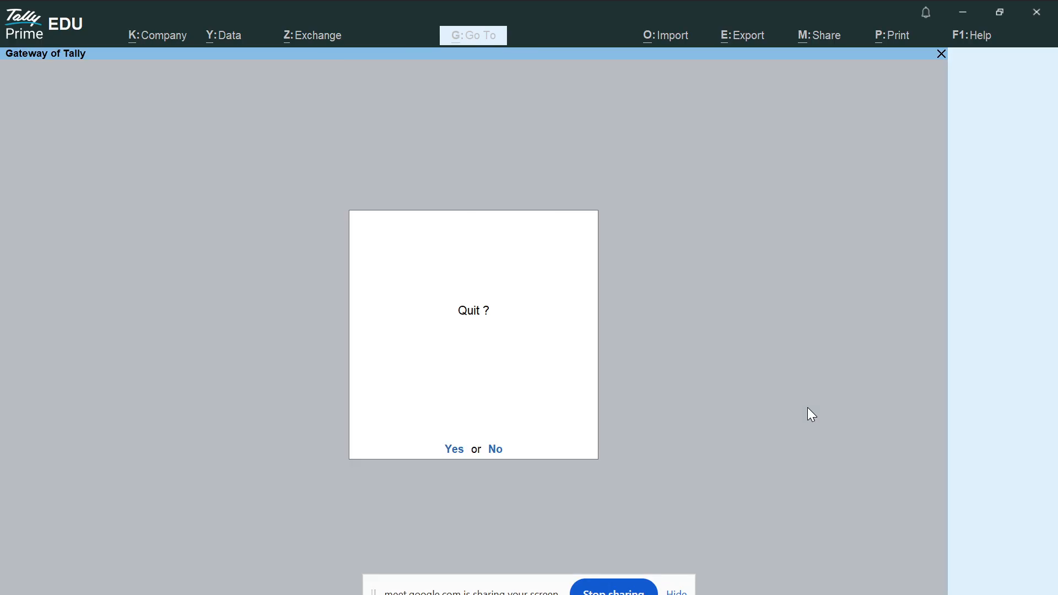
pyautogui.press('Escape')
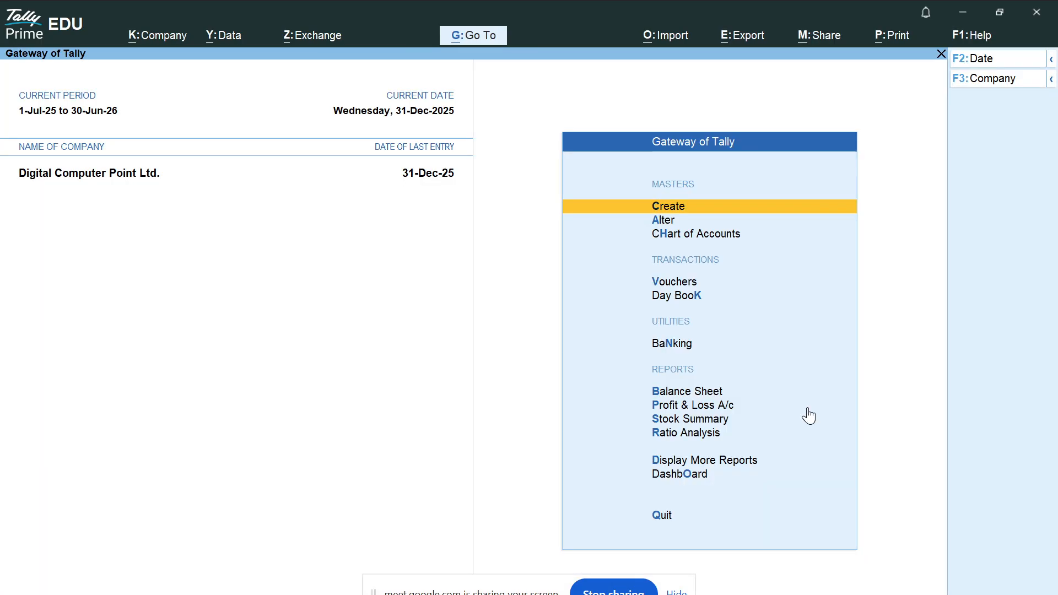
# Reopen the City Bank PLC ledger for alteration from the Gateway of Tally.
pyautogui.press('Down')
pyautogui.press('Return')
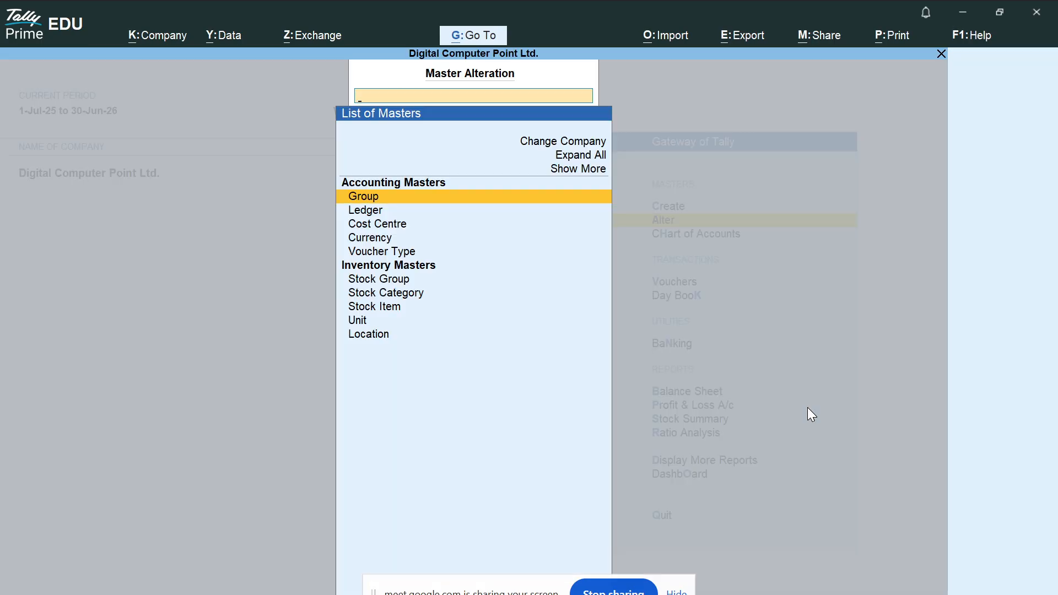
pyautogui.press('Down')
pyautogui.press('Return')
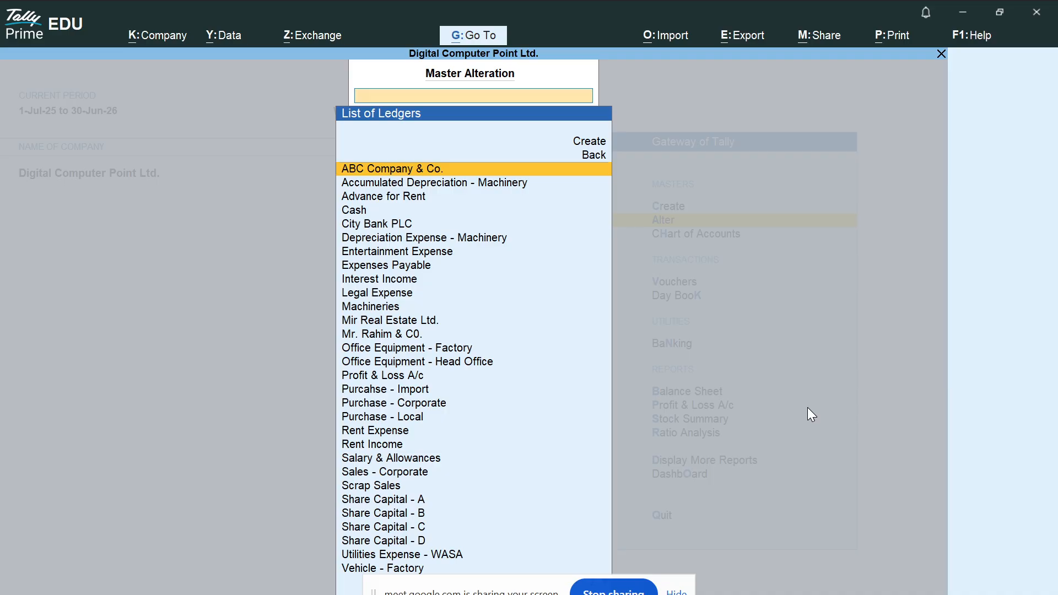
pyautogui.write('City')
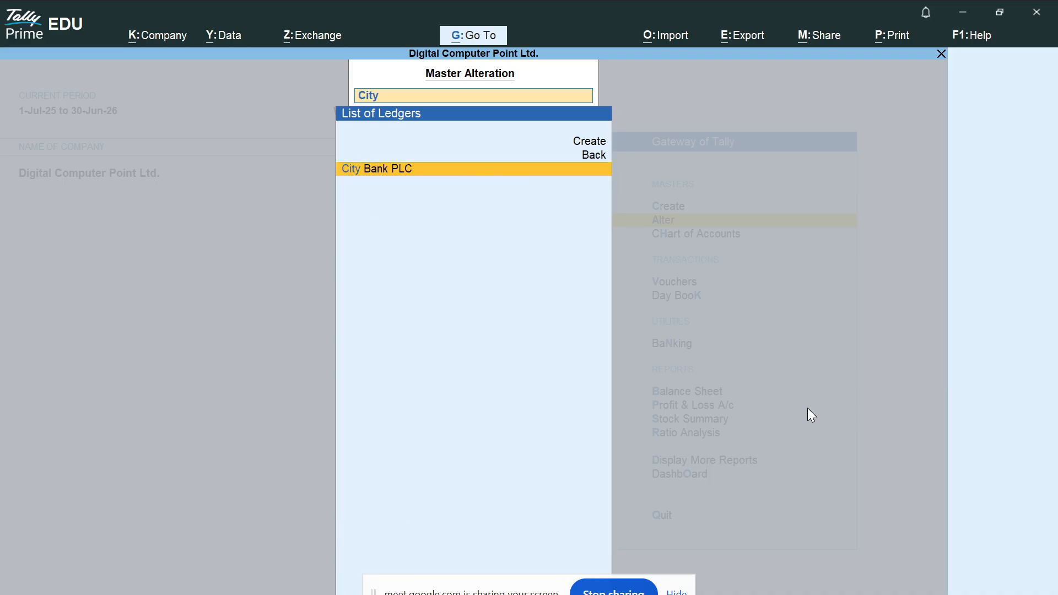
pyautogui.press('Return')
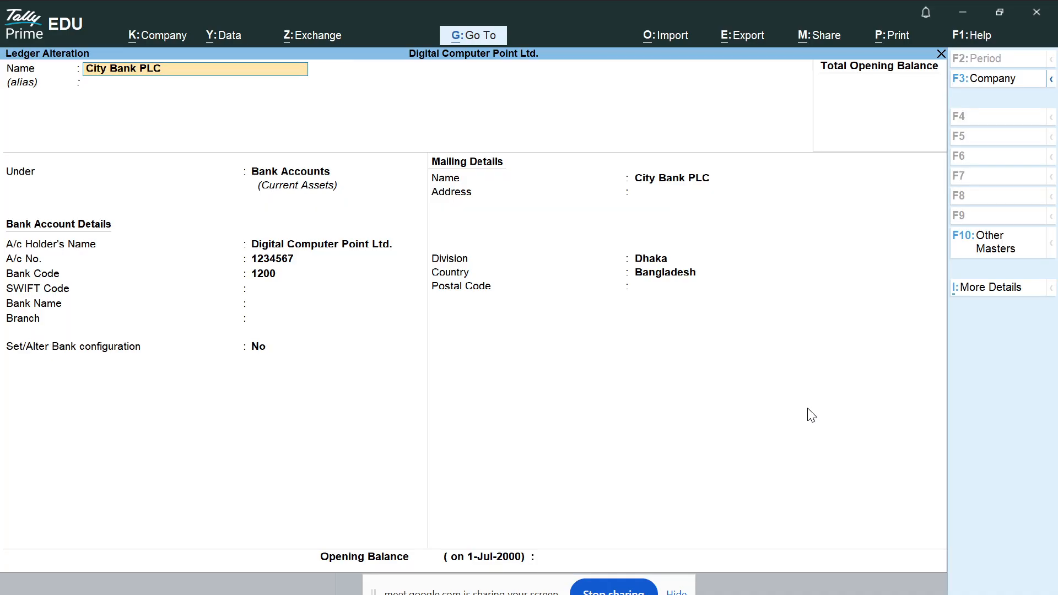
# Set Set/Alter Bank configuration to Yes for the City Bank PLC ledger and open its Bank Configuration.
pyautogui.press('Return')
pyautogui.press('Return')
pyautogui.press('Return')
pyautogui.press('Return')
pyautogui.press('Return')
pyautogui.press('Return')
pyautogui.press('Return')
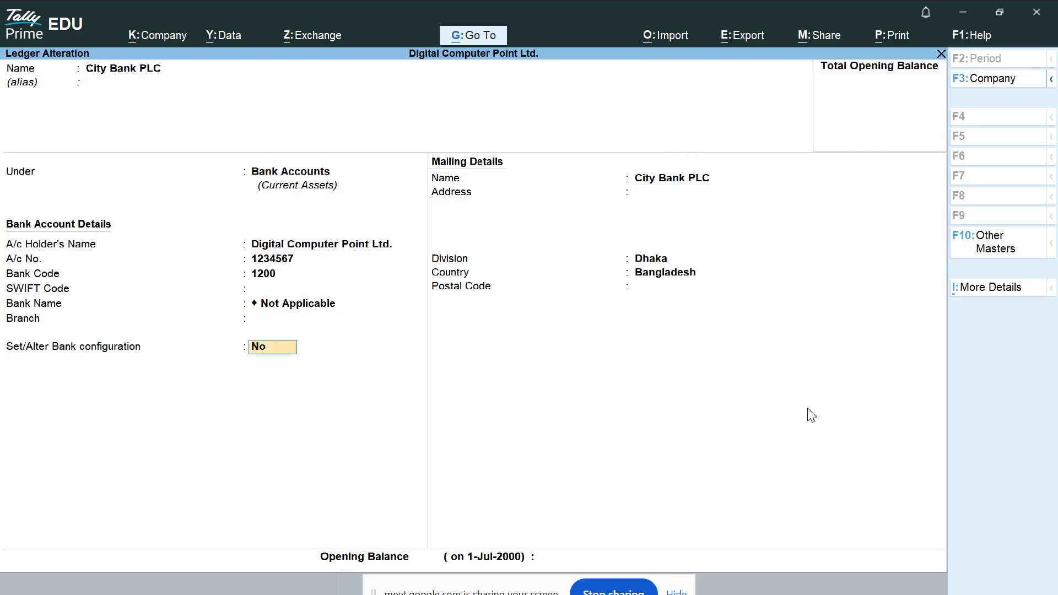
pyautogui.write('y')
pyautogui.press('Return')
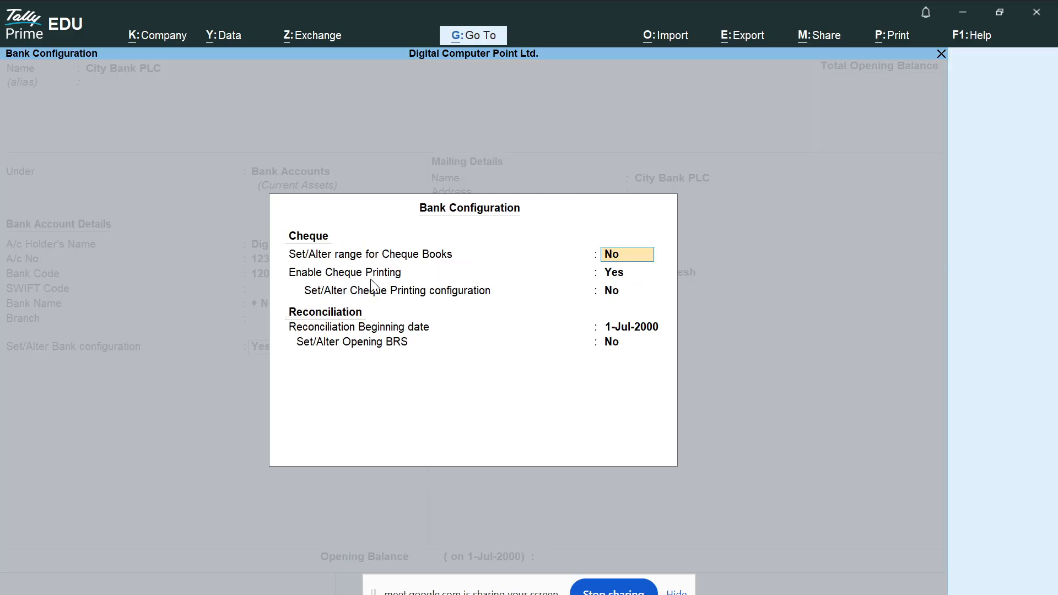
# Capture the Bank Configuration area, mark the cheque book range and Enable Cheque Printing options with red rectangles, and discard the capture.
pyautogui.click(830, 594)
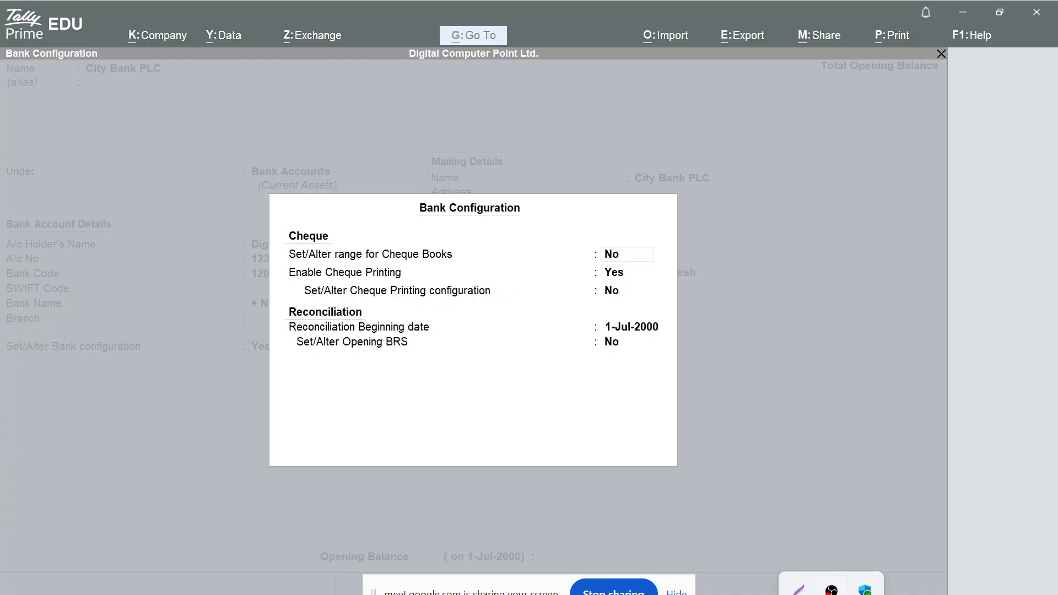
pyautogui.click(803, 589)
pyautogui.moveTo(42, 76); pyautogui.dragTo(995, 594)
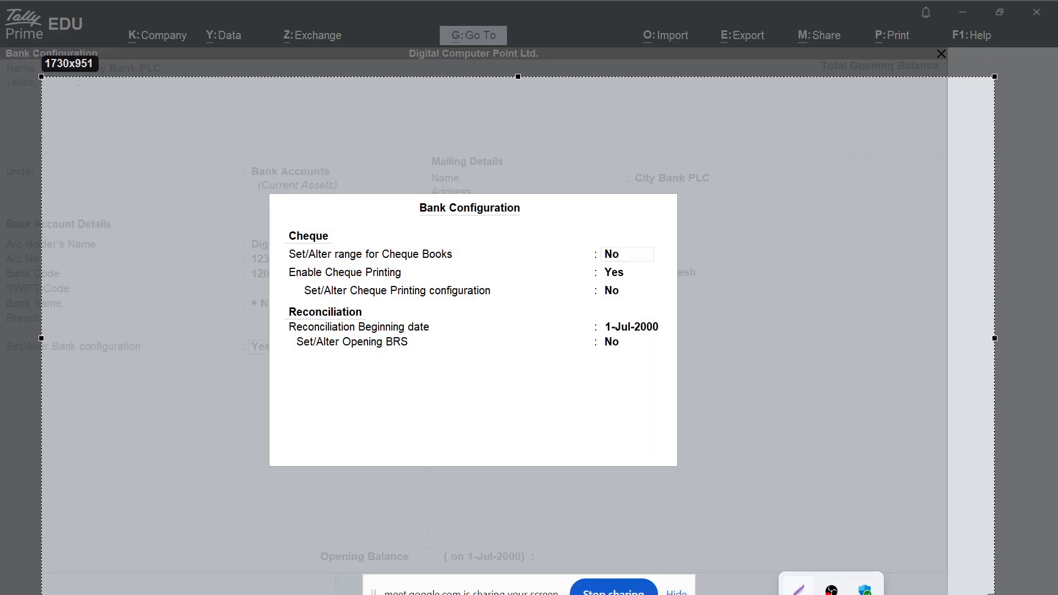
pyautogui.click(1012, 475)
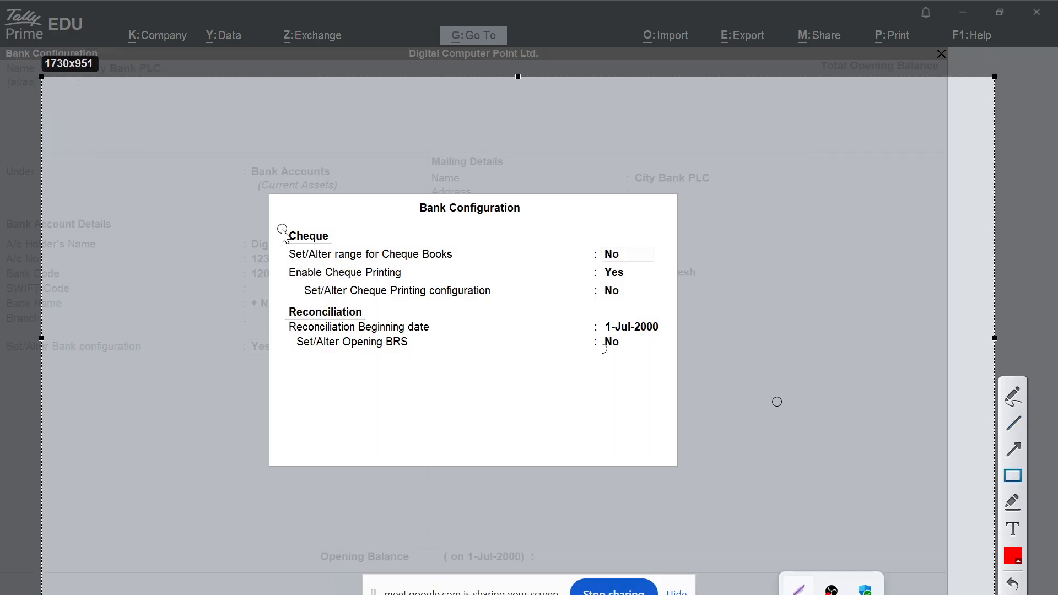
pyautogui.moveTo(280, 230)
pyautogui.mouseDown()
pyautogui.moveTo(501, 277)
pyautogui.moveTo(660, 269)
pyautogui.mouseUp()
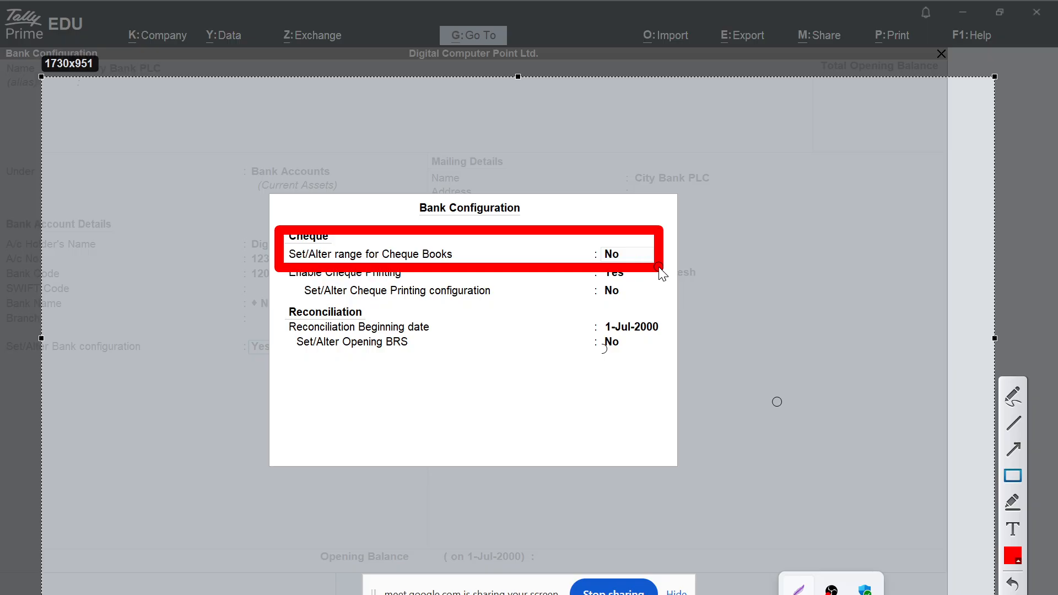
pyautogui.moveTo(276, 261)
pyautogui.mouseDown()
pyautogui.moveTo(354, 292)
pyautogui.moveTo(665, 288)
pyautogui.mouseUp()
pyautogui.press('Escape')
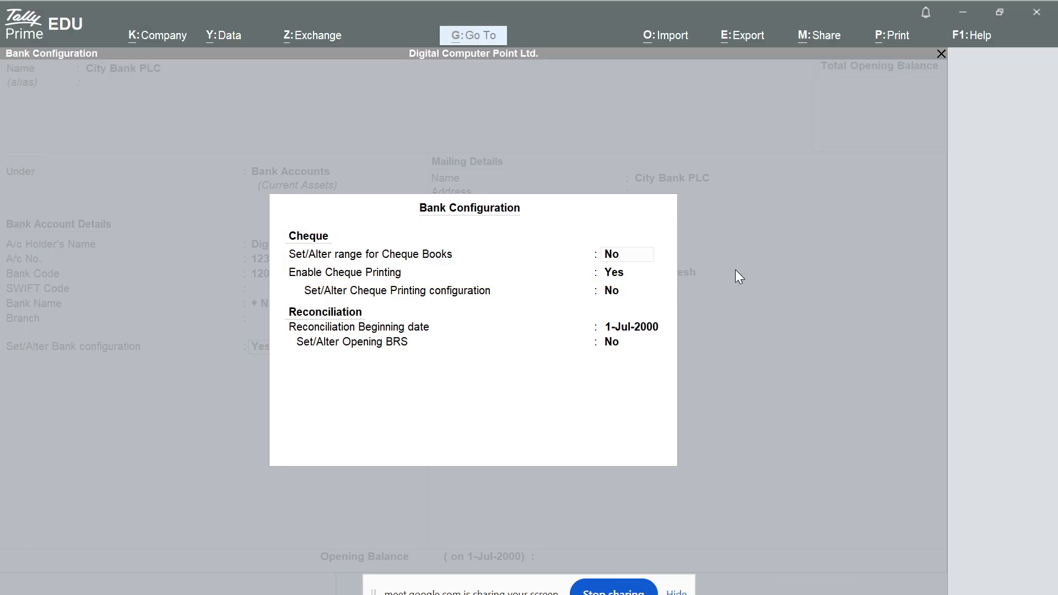
# Set the cheque book range option to Yes and go past the existing City Bank PLC cheque book to a new row.
pyautogui.click(637, 255)
pyautogui.write('y')
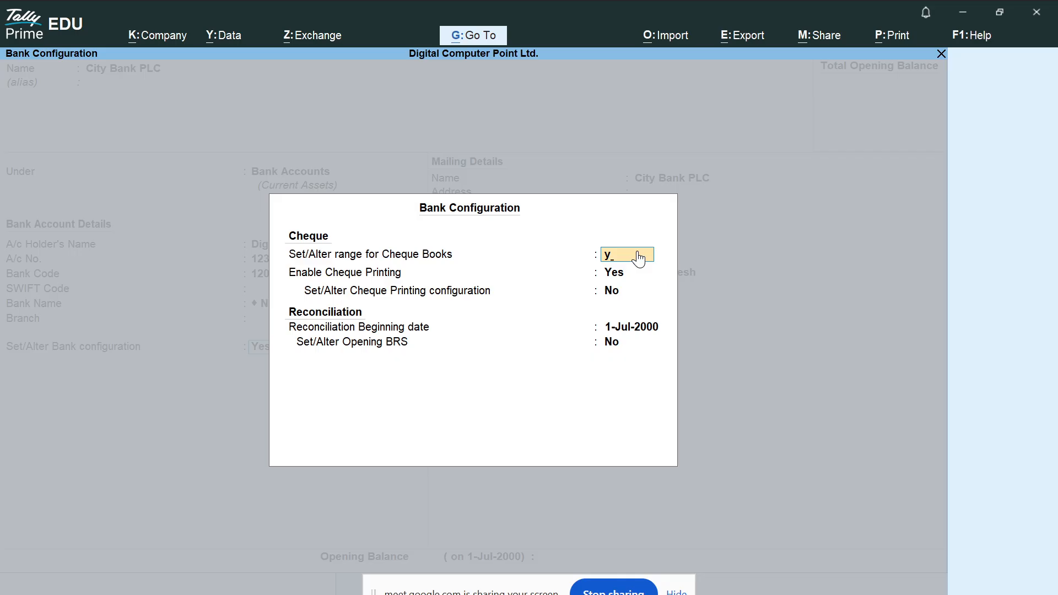
pyautogui.press('Return')
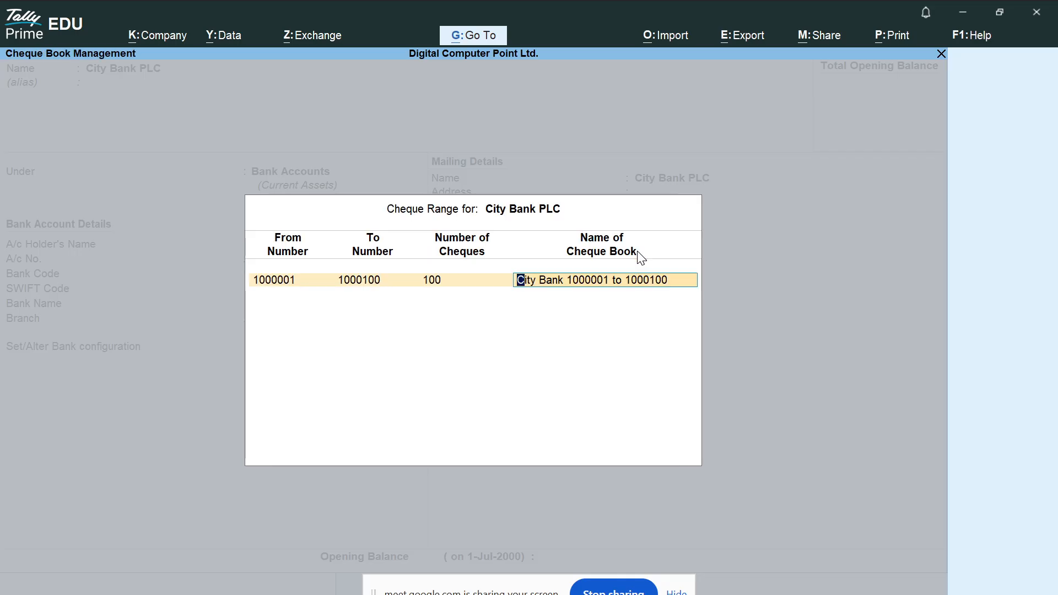
pyautogui.press('Return')
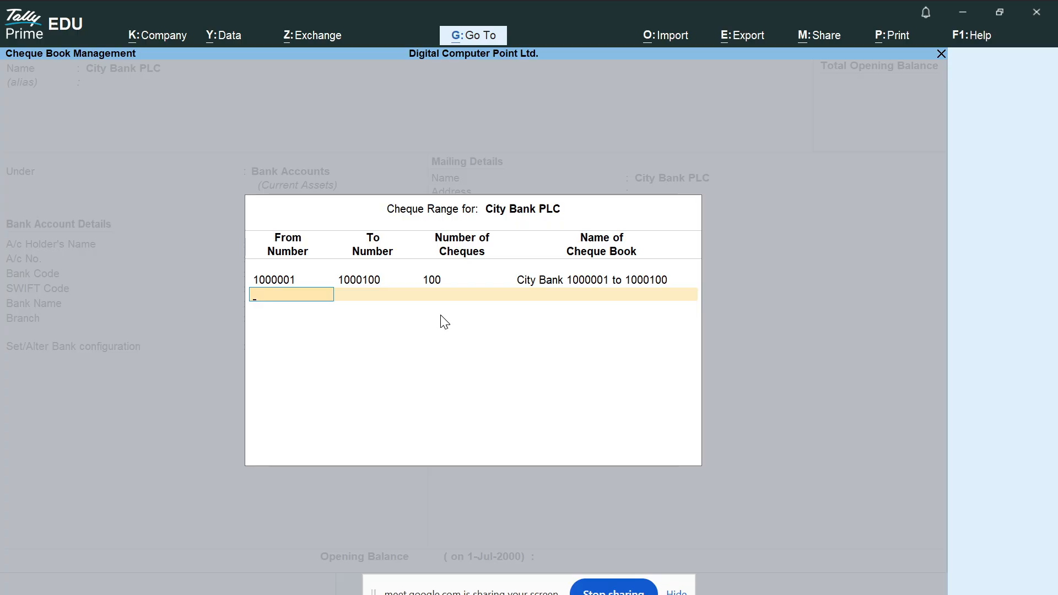
# Add a cheque book from 2000001 to 2000050 named "2000001 to 2000050" and keep Enable Cheque Printing at Yes.
pyautogui.write('2000001')
pyautogui.press('Return')
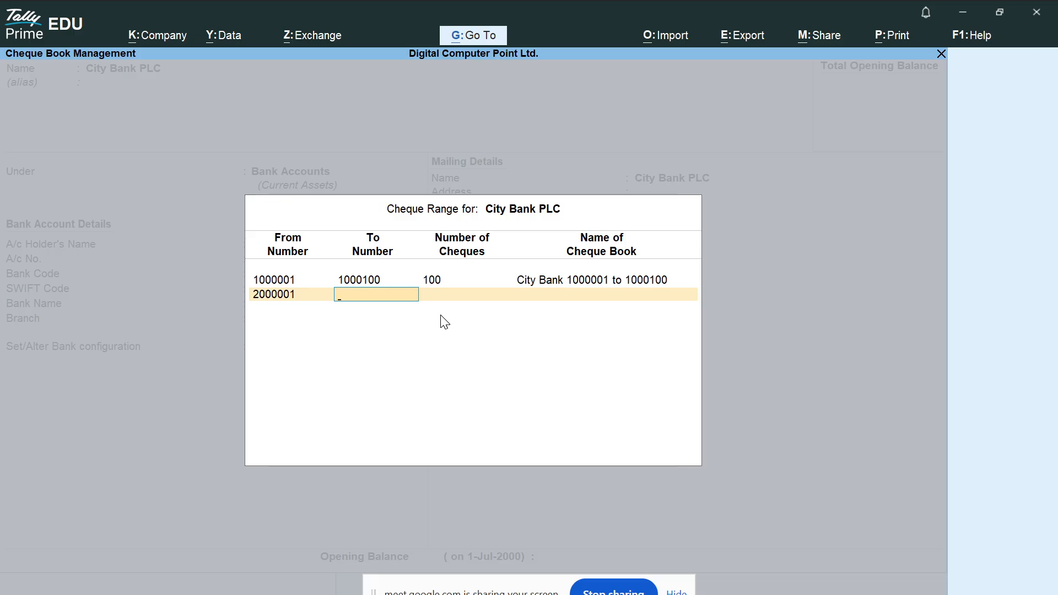
pyautogui.write('2000050')
pyautogui.press('Return')
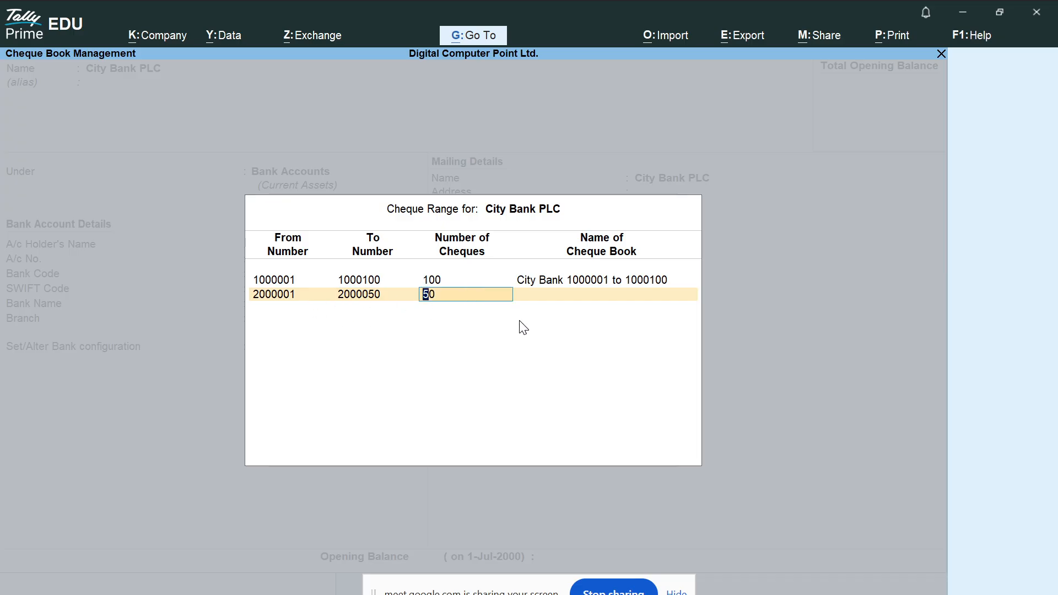
pyautogui.press('Return')
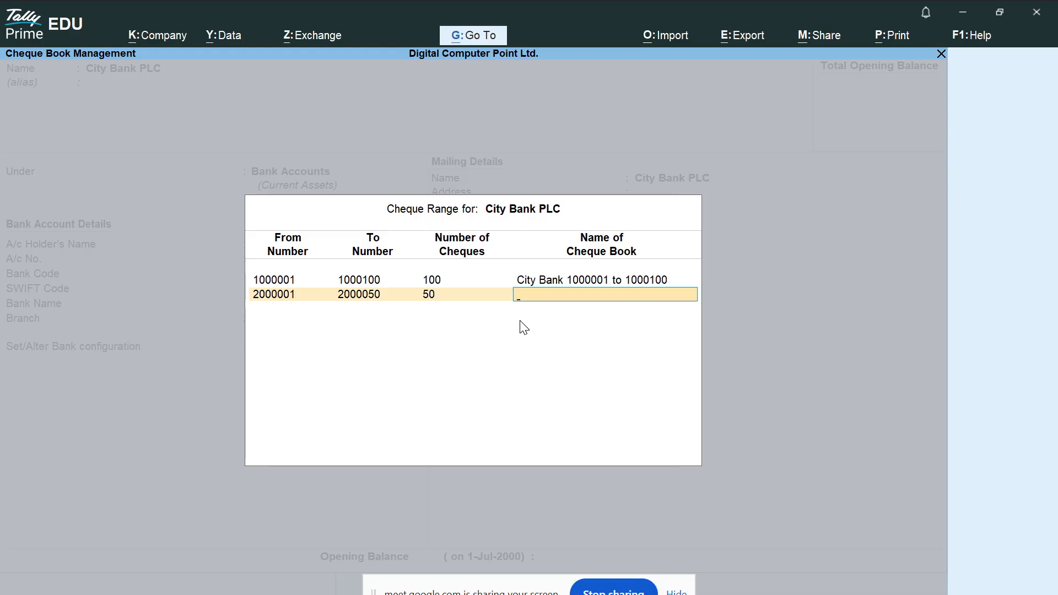
pyautogui.write('2000001 to')
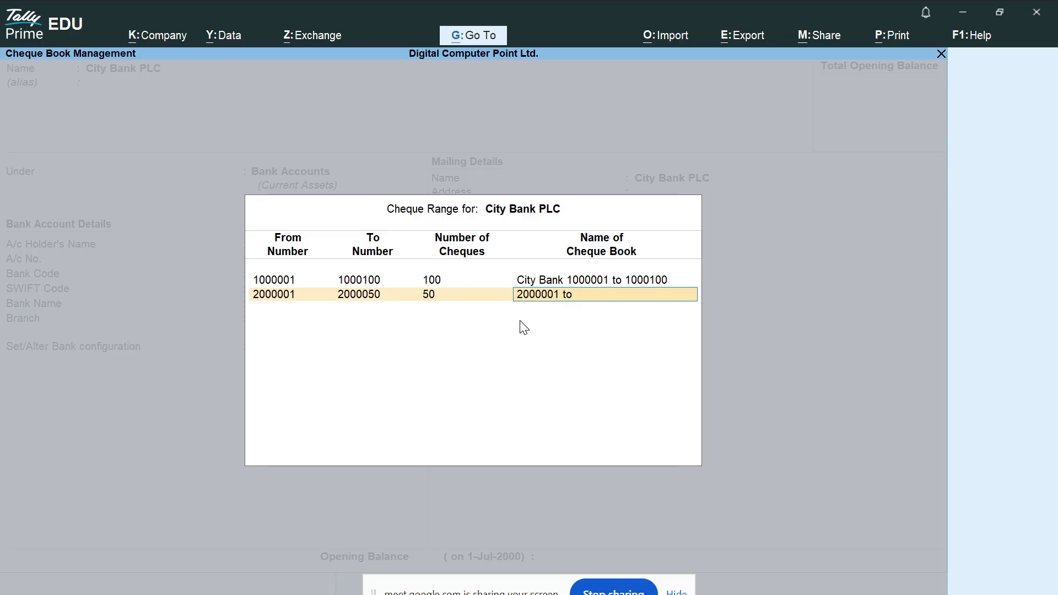
pyautogui.write(' 2000050')
pyautogui.press('Return')
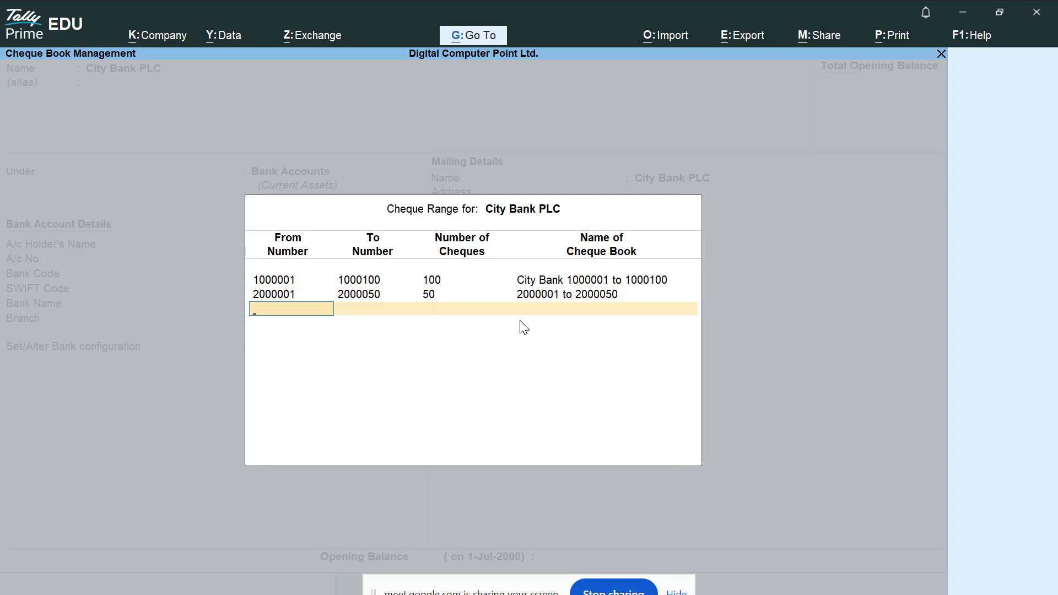
pyautogui.press('Return')
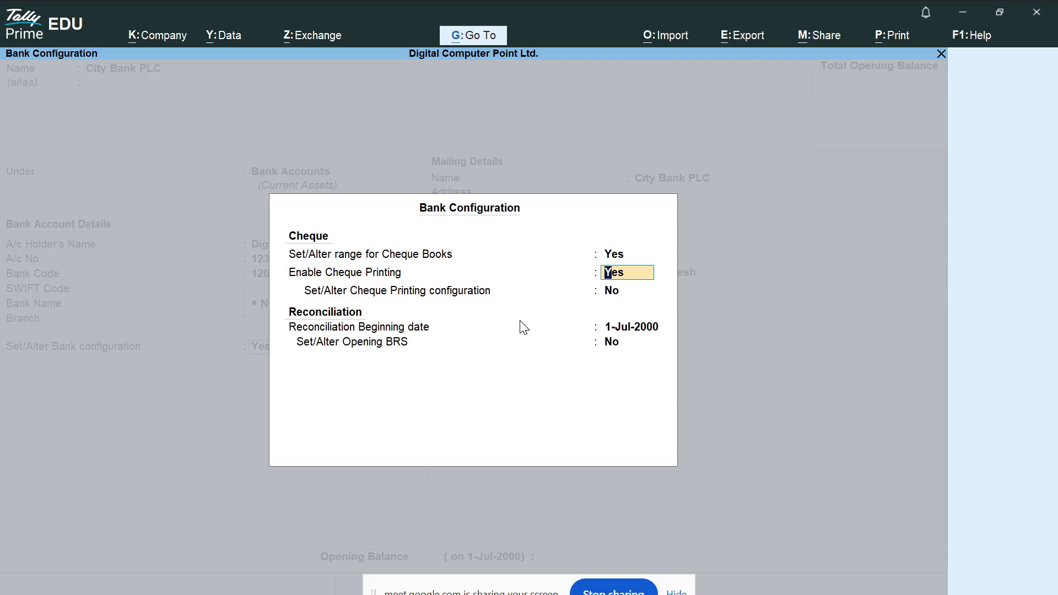
pyautogui.press('Return')
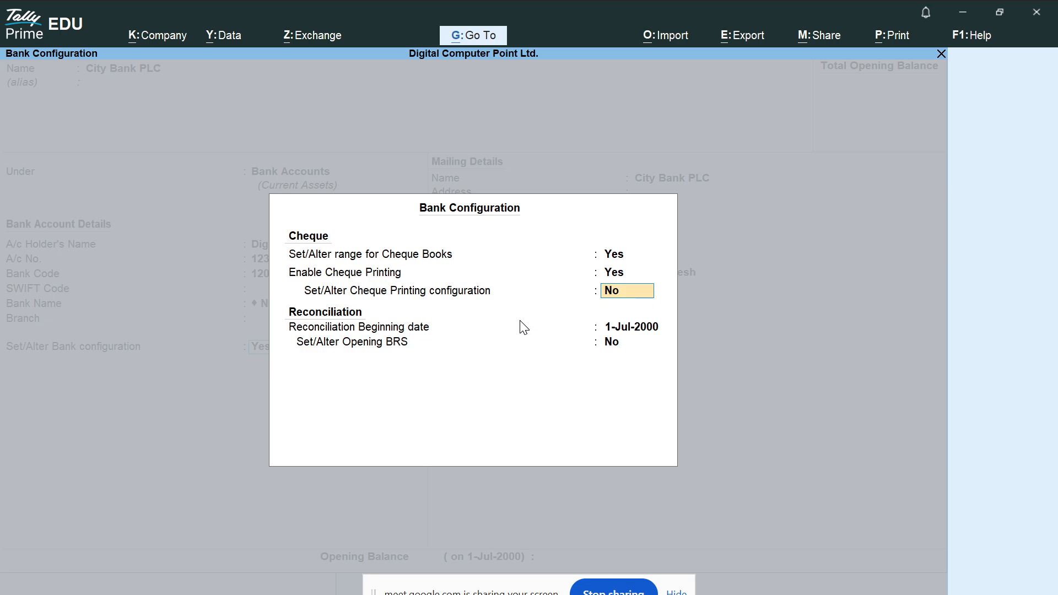
# Capture the Bank Configuration screen, mark the cheque printing options with a red rectangle, and discard the capture.
pyautogui.click(831, 594)
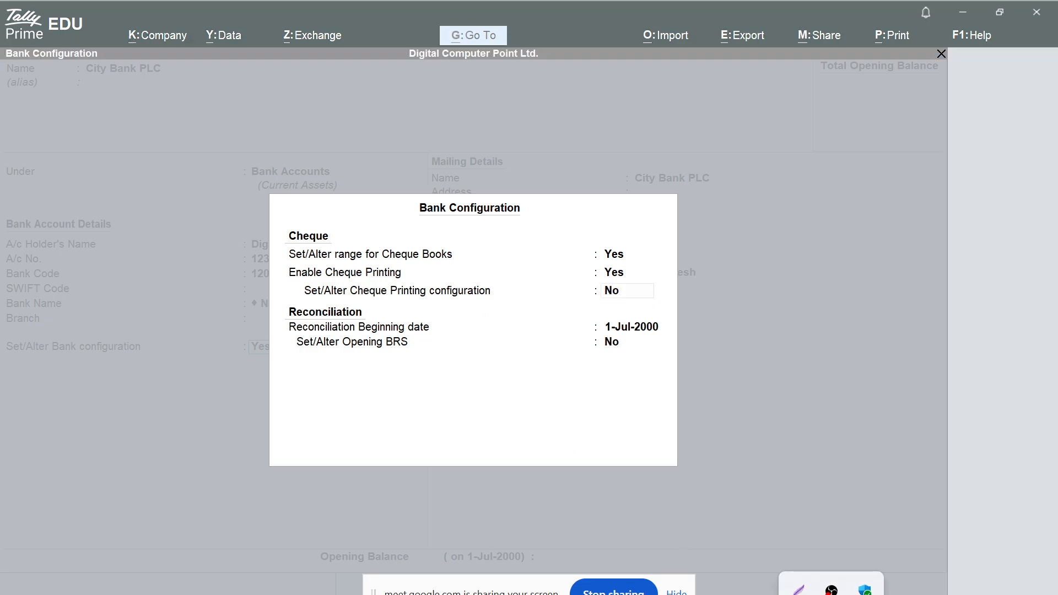
pyautogui.click(800, 591)
pyautogui.moveTo(3, 55)
pyautogui.mouseDown()
pyautogui.moveTo(107, 230)
pyautogui.moveTo(983, 594)
pyautogui.mouseUp()
pyautogui.click(1001, 485)
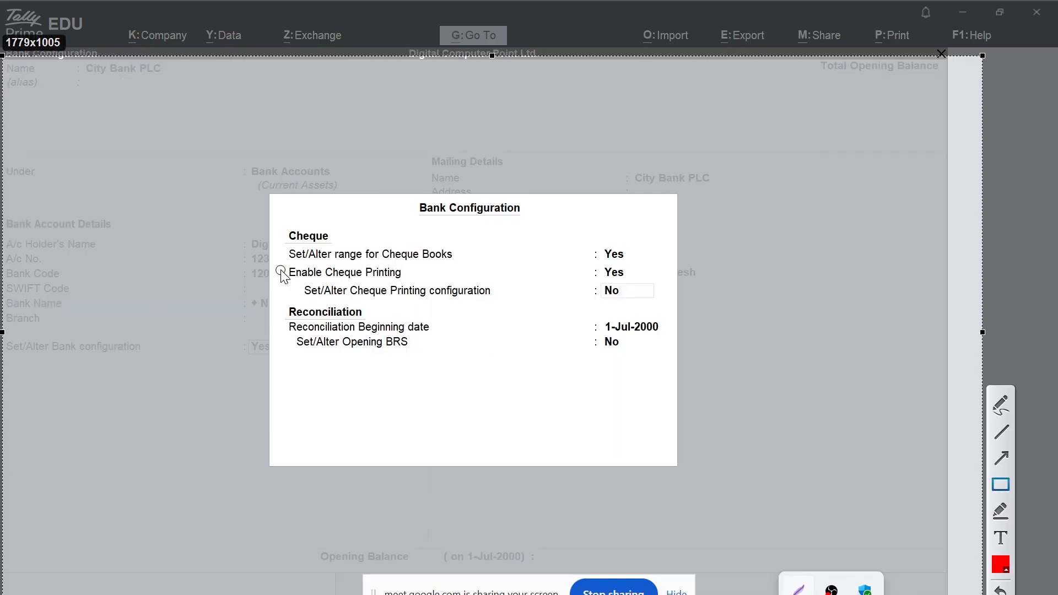
pyautogui.moveTo(278, 268); pyautogui.dragTo(634, 309)
pyautogui.moveTo(648, 312); pyautogui.dragTo(660, 311)
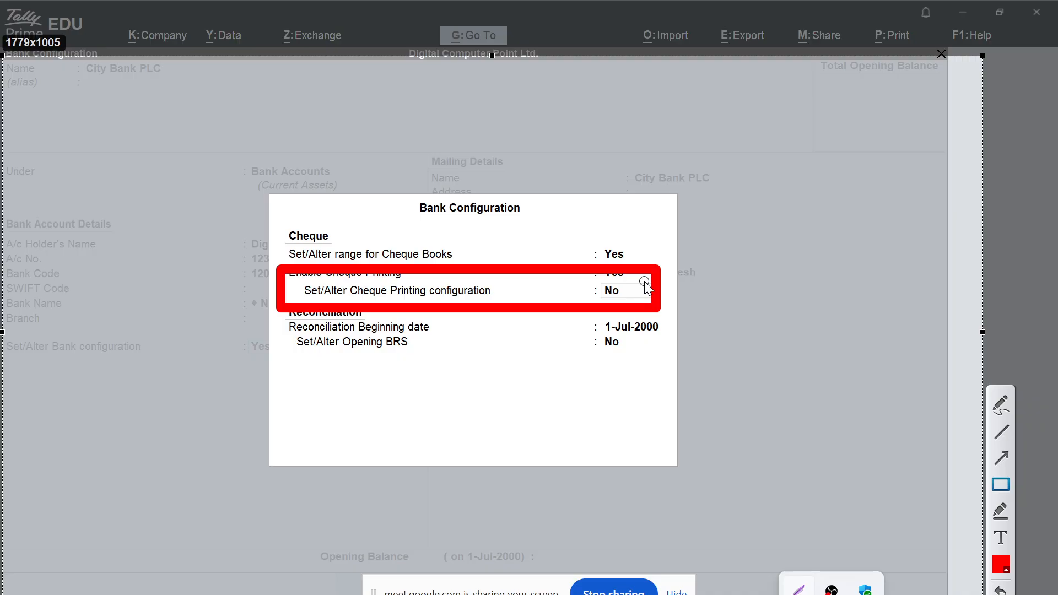
pyautogui.press('Escape')
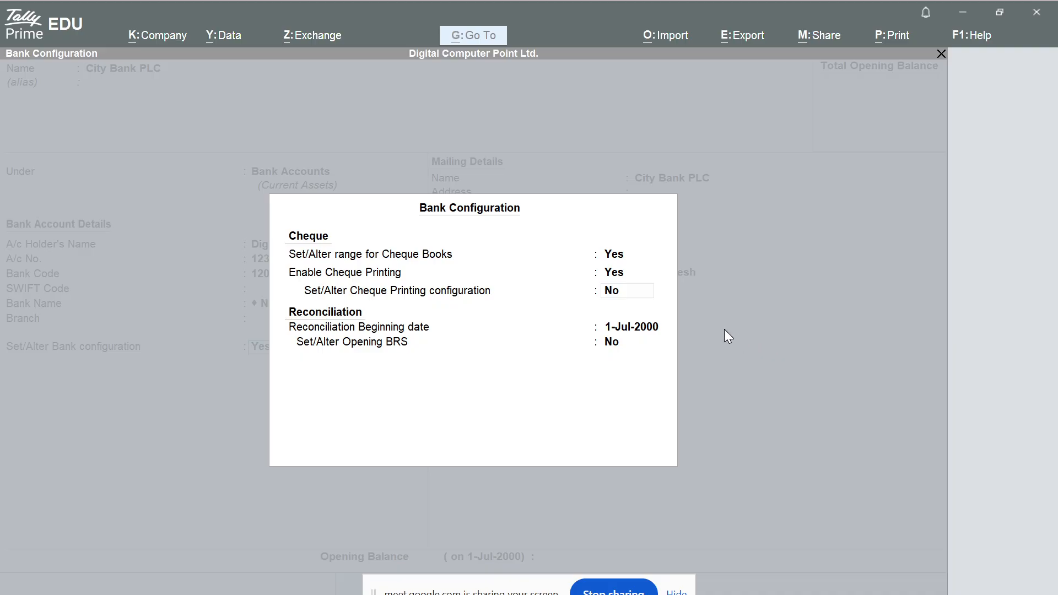
# Set Set/Alter Cheque Printing configuration to Yes and open the cheque dimensions form for City Bank PLC.
pyautogui.click(585, 301)
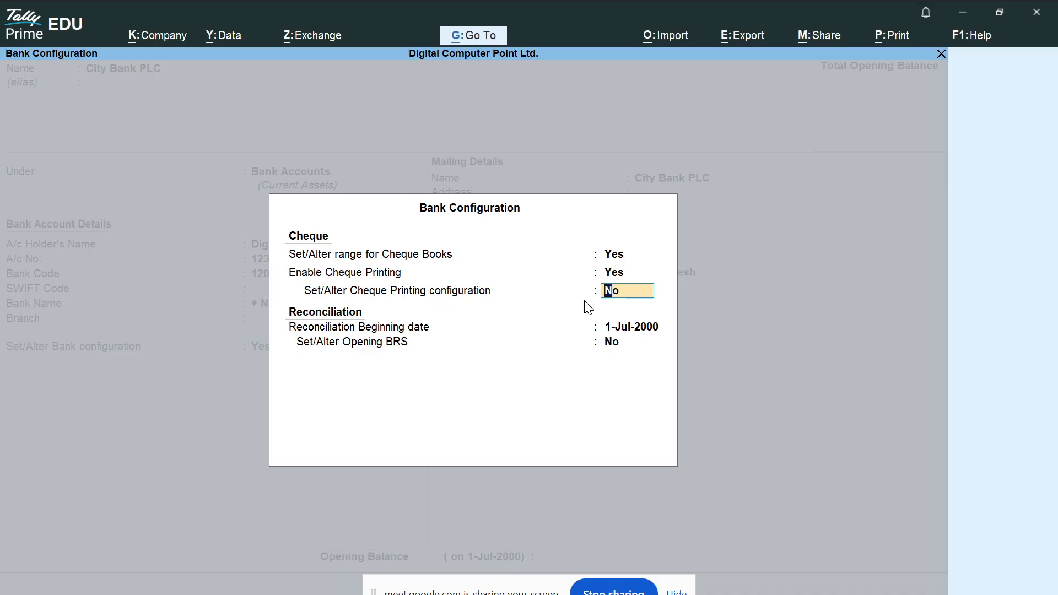
pyautogui.write('y')
pyautogui.press('Return')
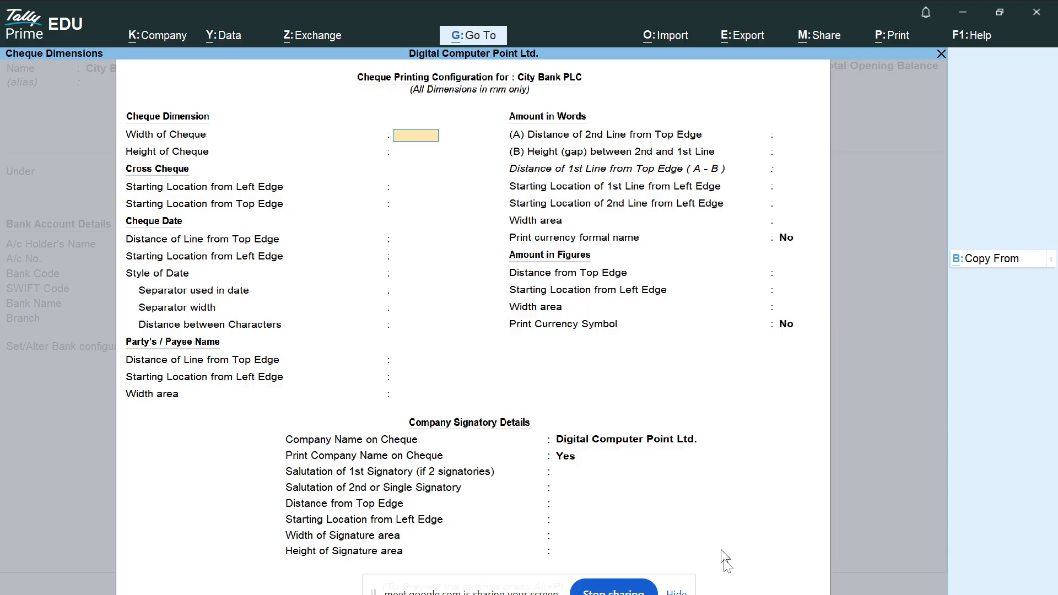
# Capture the Cheque Printing Configuration form, outline its title and the whole form with red rectangles, and discard the capture.
pyautogui.click(831, 594)
pyautogui.click(800, 588)
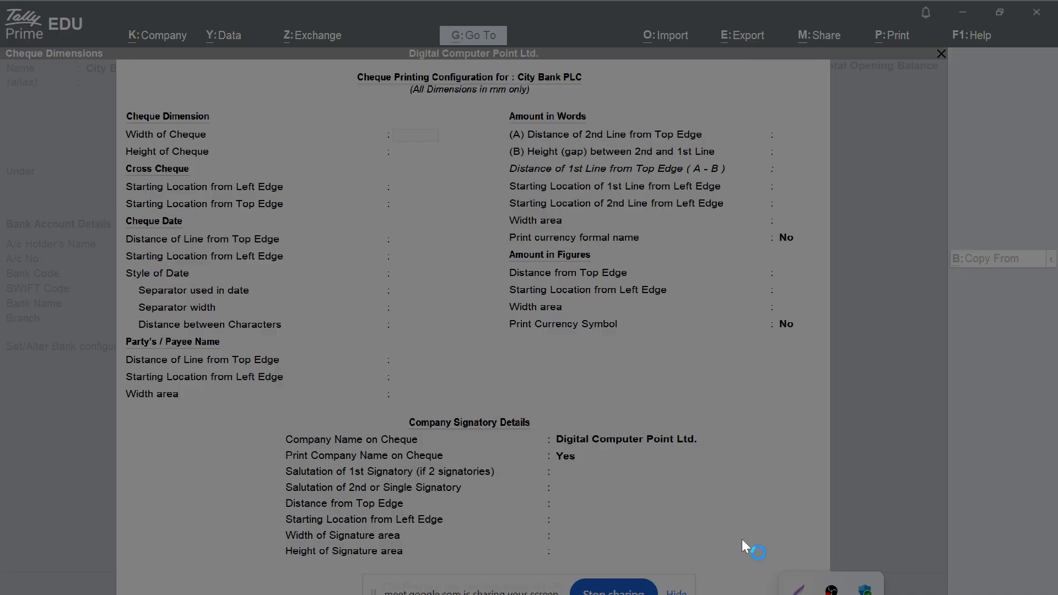
pyautogui.moveTo(1, 51); pyautogui.dragTo(1039, 594)
pyautogui.click(1021, 514)
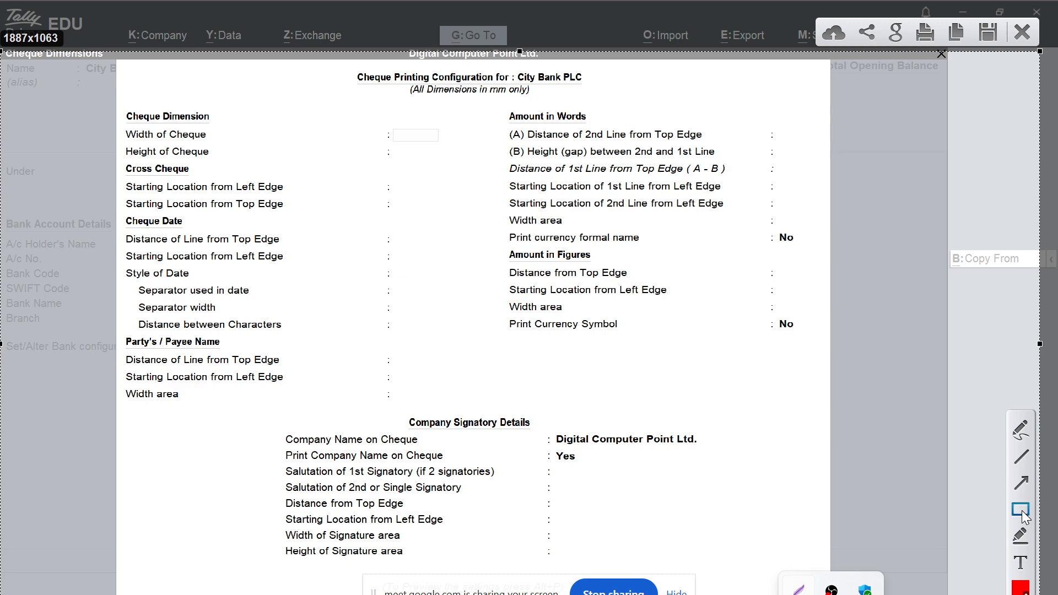
pyautogui.moveTo(331, 56)
pyautogui.mouseDown()
pyautogui.moveTo(372, 85)
pyautogui.moveTo(676, 113)
pyautogui.moveTo(669, 101)
pyautogui.mouseUp()
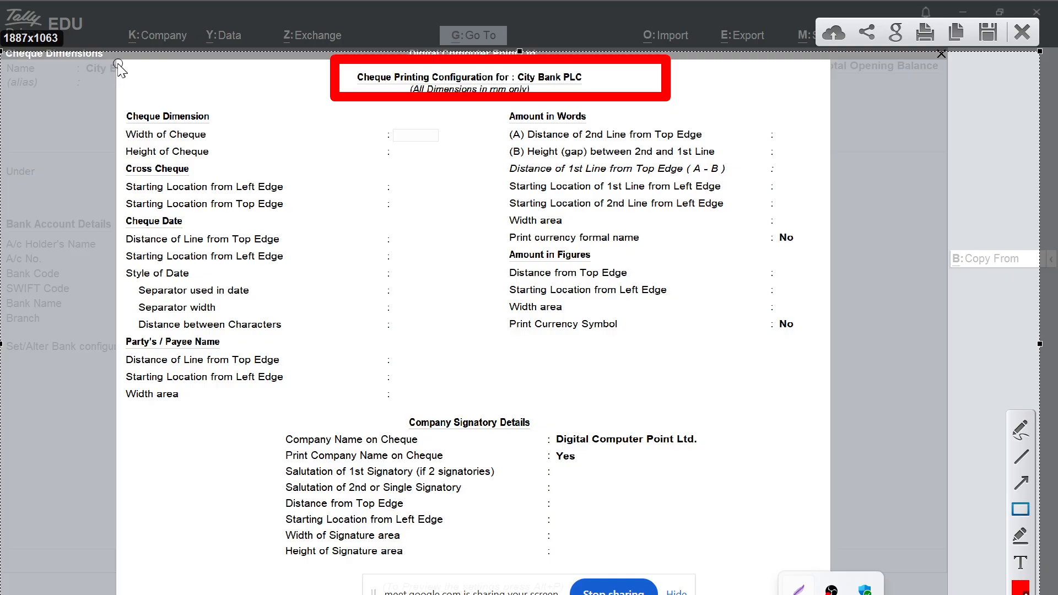
pyautogui.moveTo(117, 63)
pyautogui.mouseDown()
pyautogui.moveTo(131, 138)
pyautogui.moveTo(436, 550)
pyautogui.moveTo(710, 594)
pyautogui.moveTo(833, 594)
pyautogui.mouseUp()
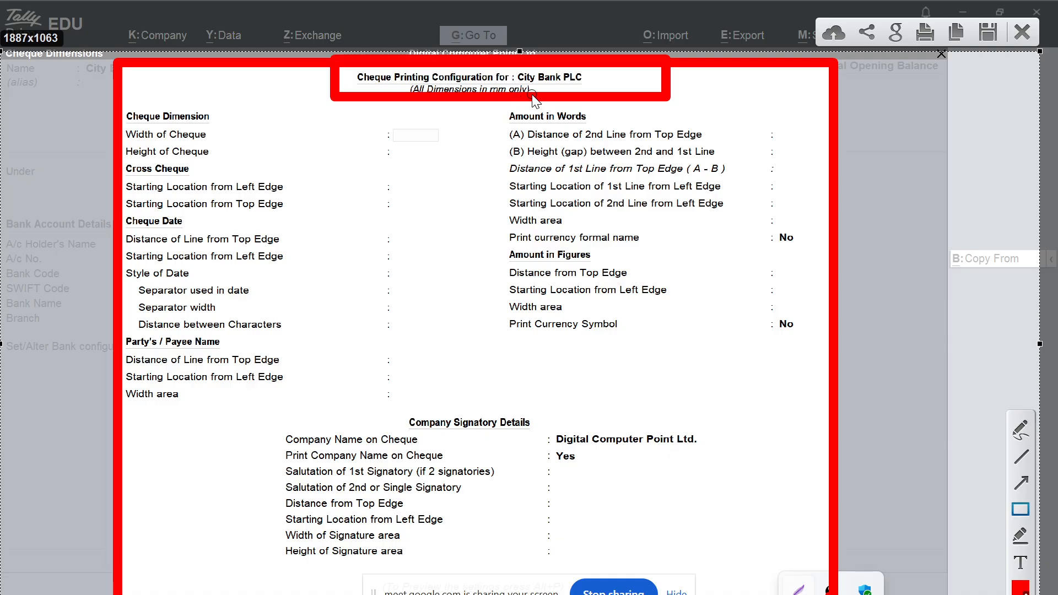
pyautogui.press('Escape')
pyautogui.press('Escape')
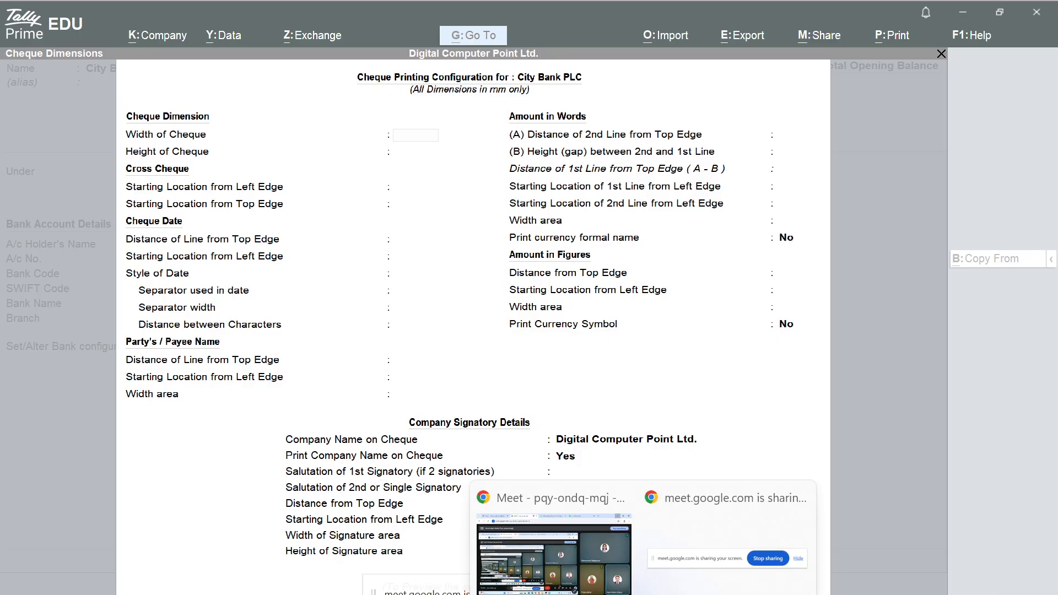
# Capture the form's heading, mark "mm" in the dimensions note with a red rectangle, and discard the capture.
pyautogui.click(831, 594)
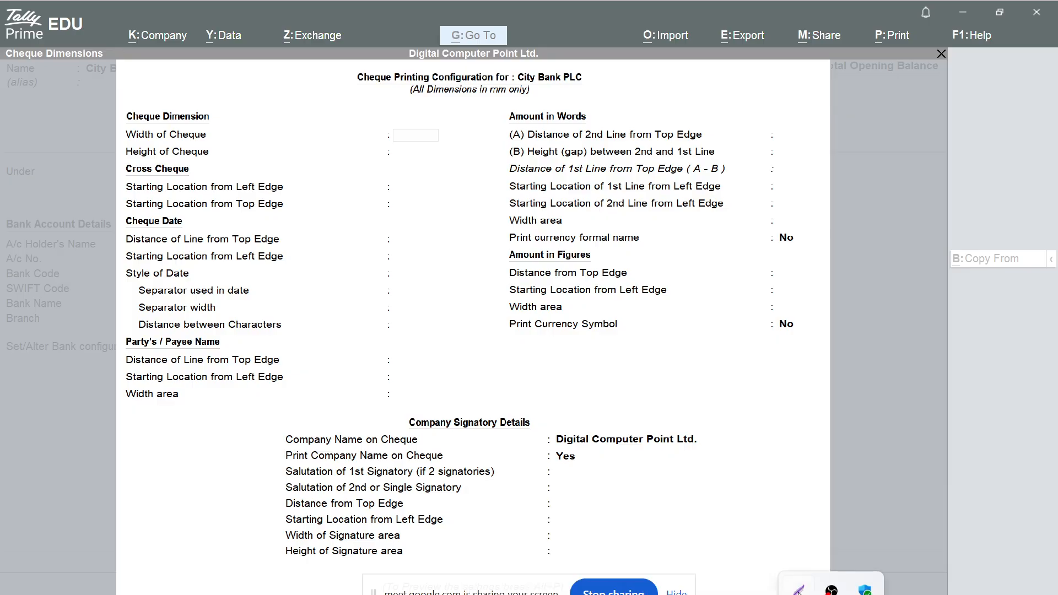
pyautogui.click(799, 591)
pyautogui.moveTo(329, 56); pyautogui.dragTo(680, 135)
pyautogui.moveTo(483, 71); pyautogui.dragTo(516, 101)
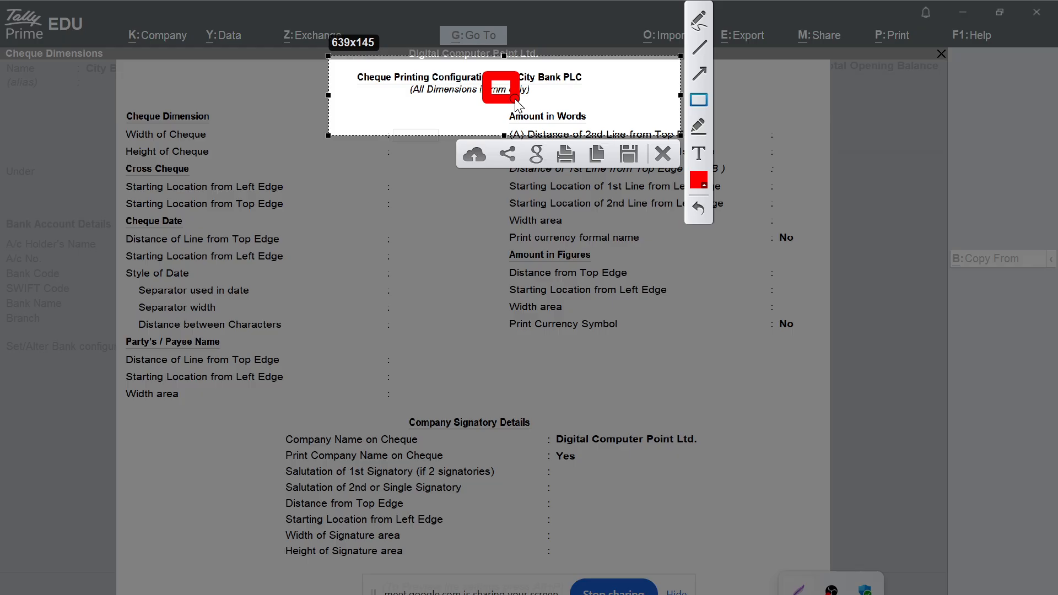
pyautogui.press('Escape')
pyautogui.press('Escape')
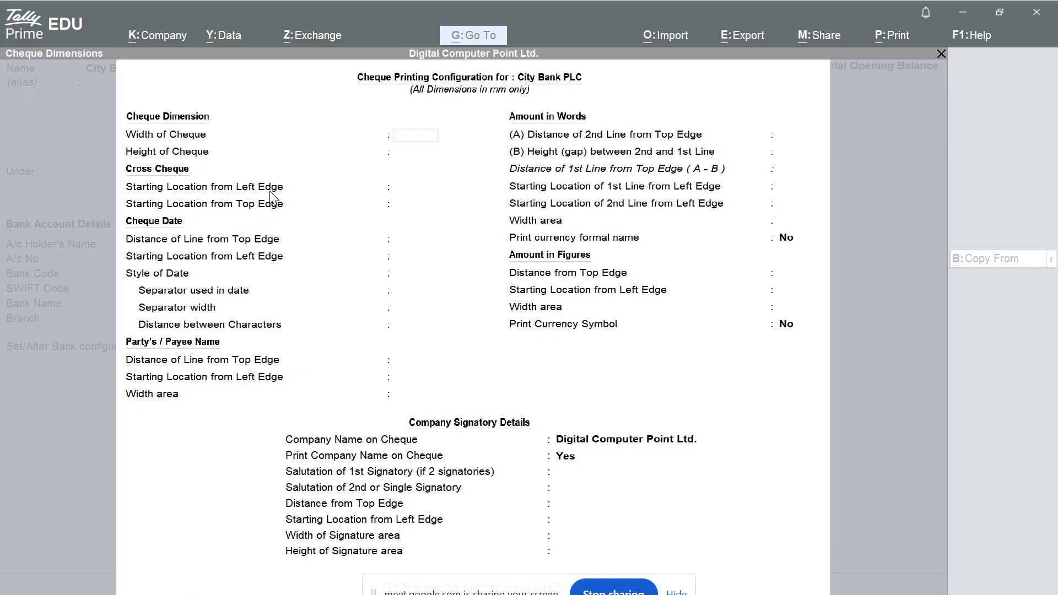
pyautogui.click(422, 197)
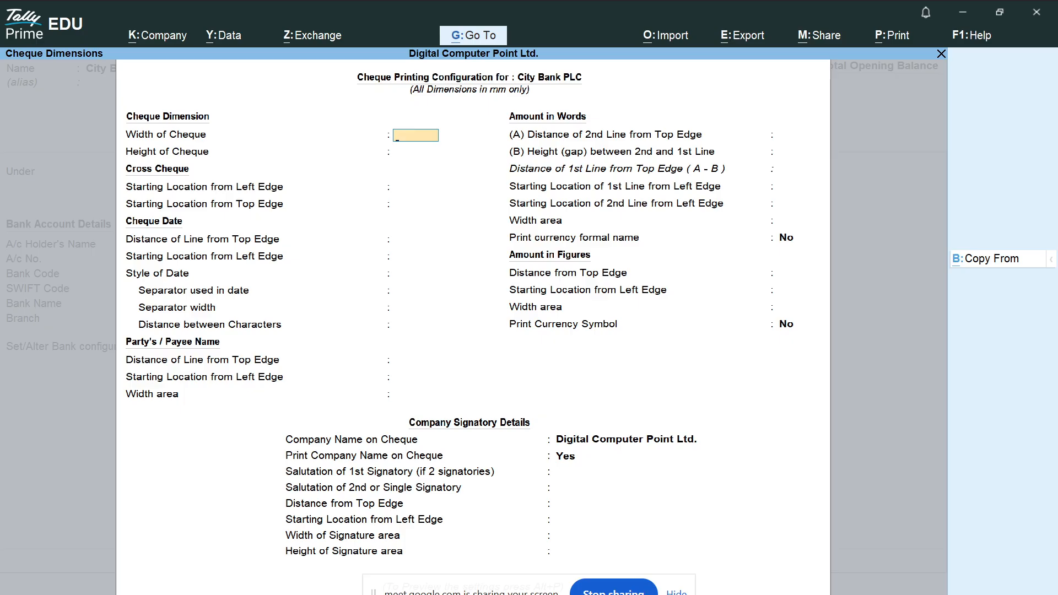
# Capture the form, mark every section heading and the Company Signatory Details block with red rectangles, and discard the capture.
pyautogui.click(831, 594)
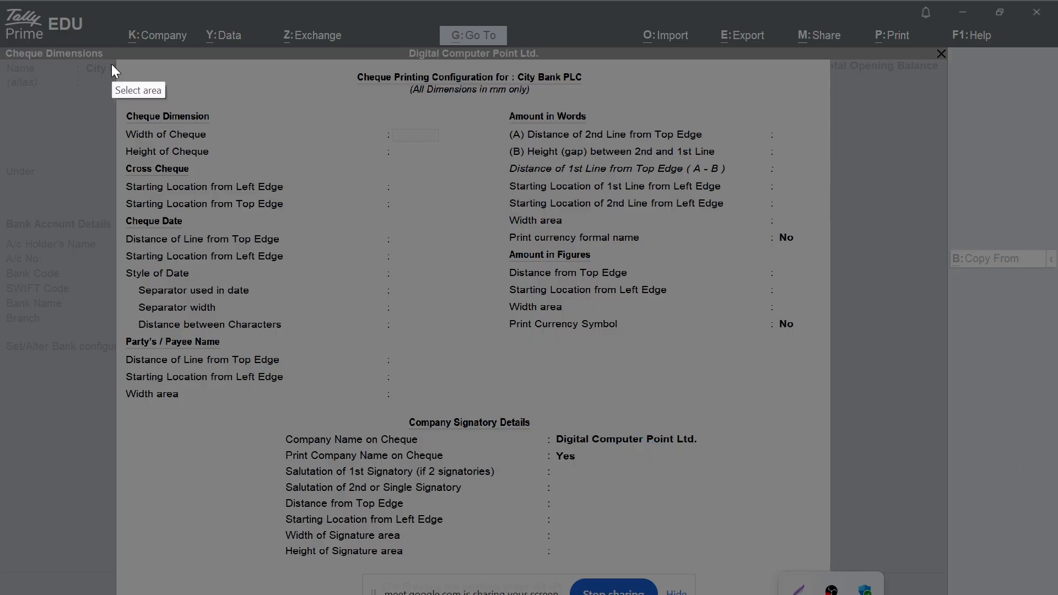
pyautogui.moveTo(111, 64); pyautogui.dragTo(1004, 594)
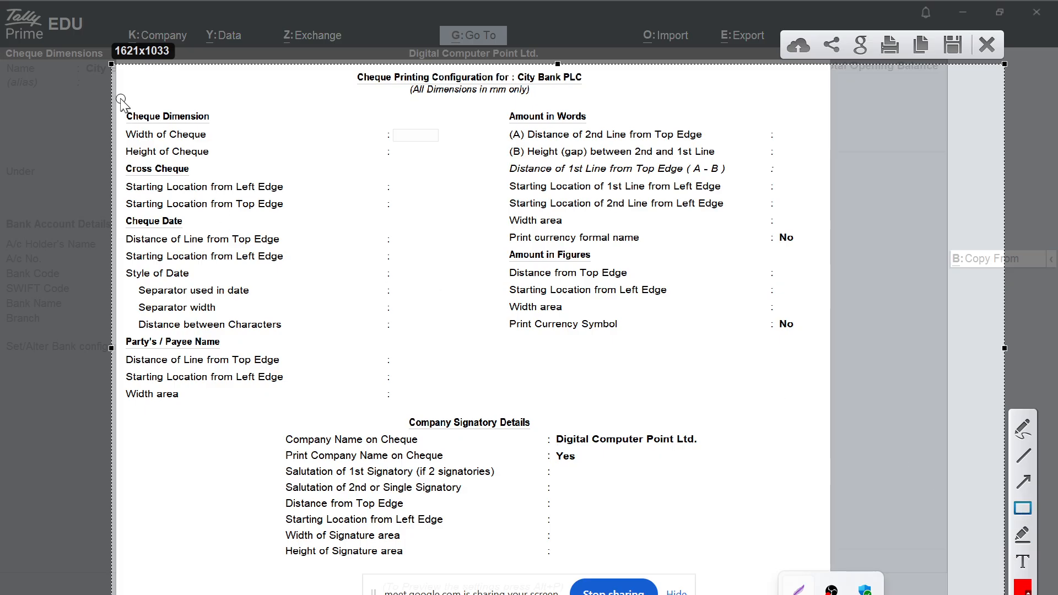
pyautogui.moveTo(112, 90); pyautogui.dragTo(230, 131)
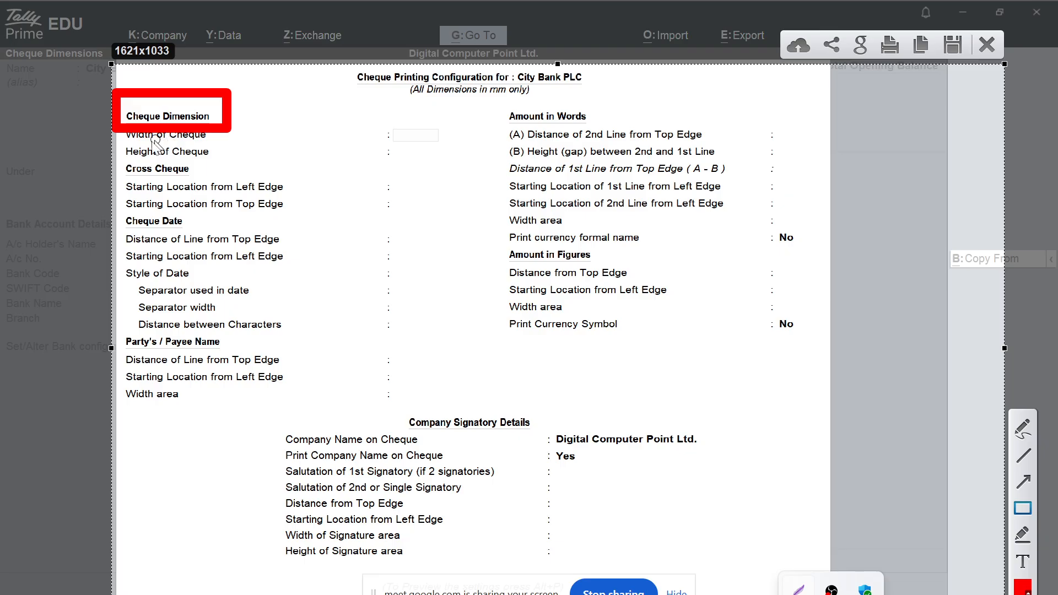
pyautogui.moveTo(113, 155); pyautogui.dragTo(206, 182)
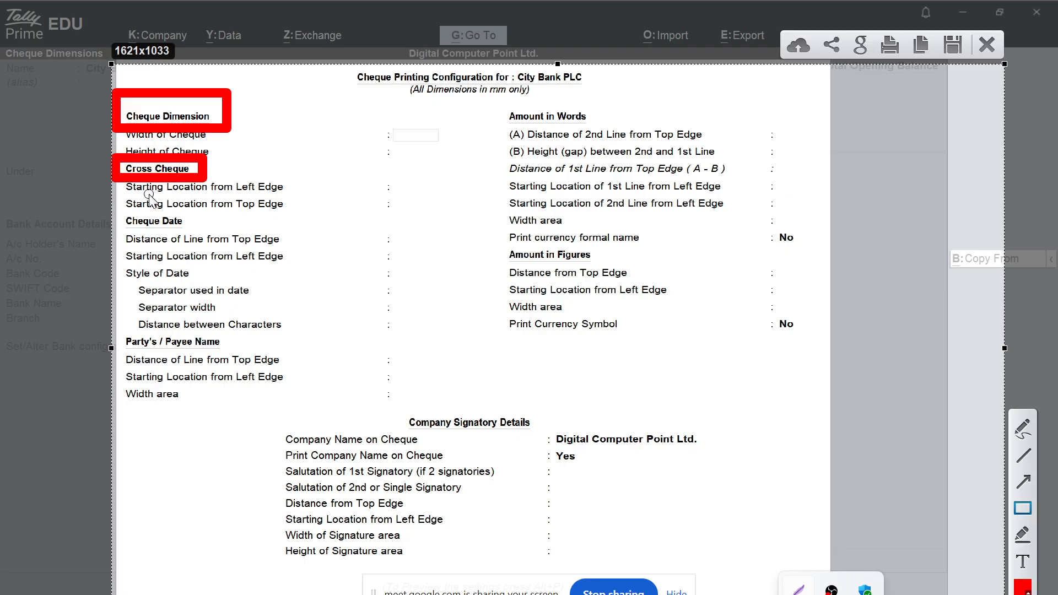
pyautogui.moveTo(113, 203)
pyautogui.mouseDown()
pyautogui.moveTo(142, 231)
pyautogui.moveTo(201, 240)
pyautogui.mouseUp()
pyautogui.moveTo(113, 323); pyautogui.dragTo(240, 361)
pyautogui.moveTo(494, 97); pyautogui.dragTo(617, 129)
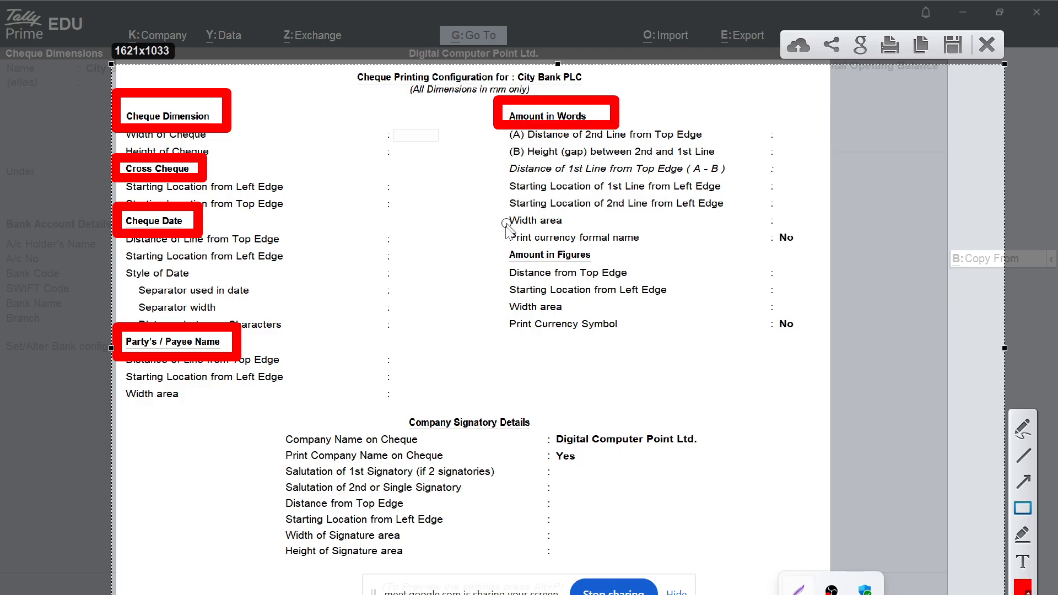
pyautogui.moveTo(500, 234); pyautogui.dragTo(616, 276)
pyautogui.moveTo(252, 390)
pyautogui.mouseDown()
pyautogui.moveTo(703, 593)
pyautogui.moveTo(780, 594)
pyautogui.mouseUp()
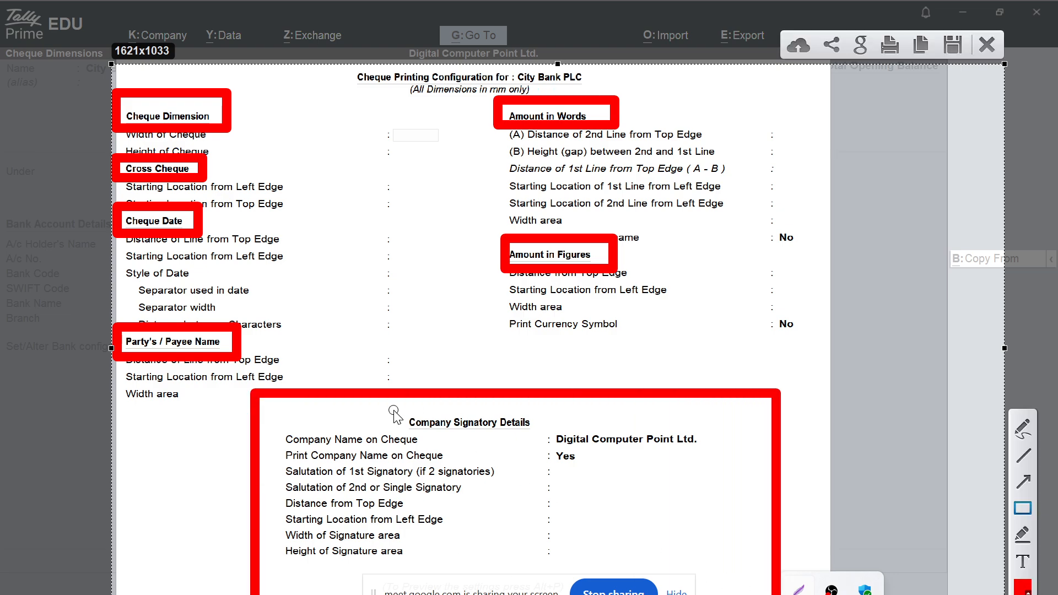
pyautogui.moveTo(387, 399)
pyautogui.mouseDown()
pyautogui.moveTo(460, 427)
pyautogui.moveTo(549, 435)
pyautogui.mouseUp()
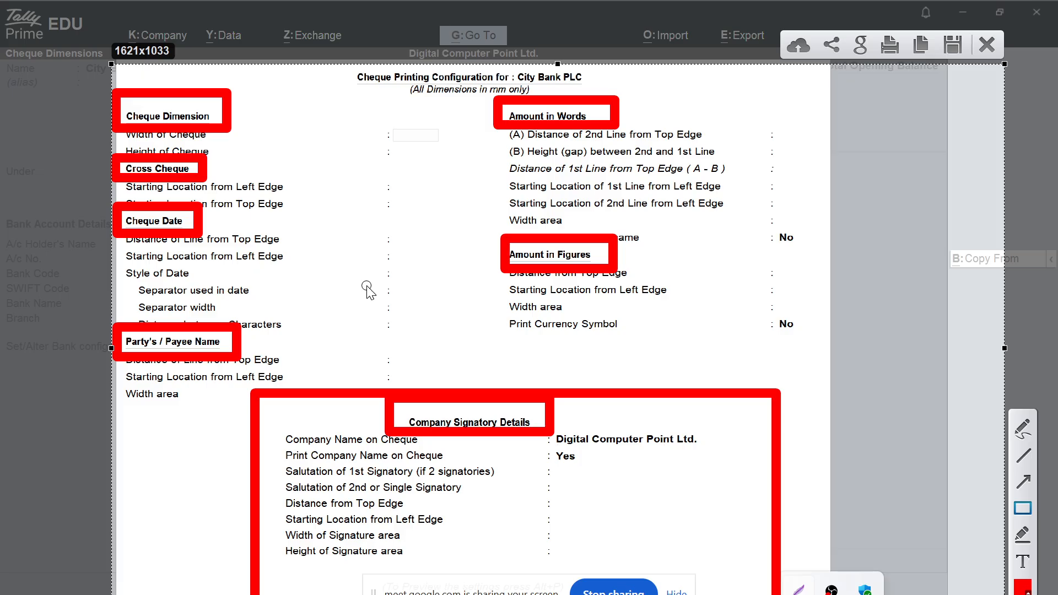
pyautogui.press('Escape')
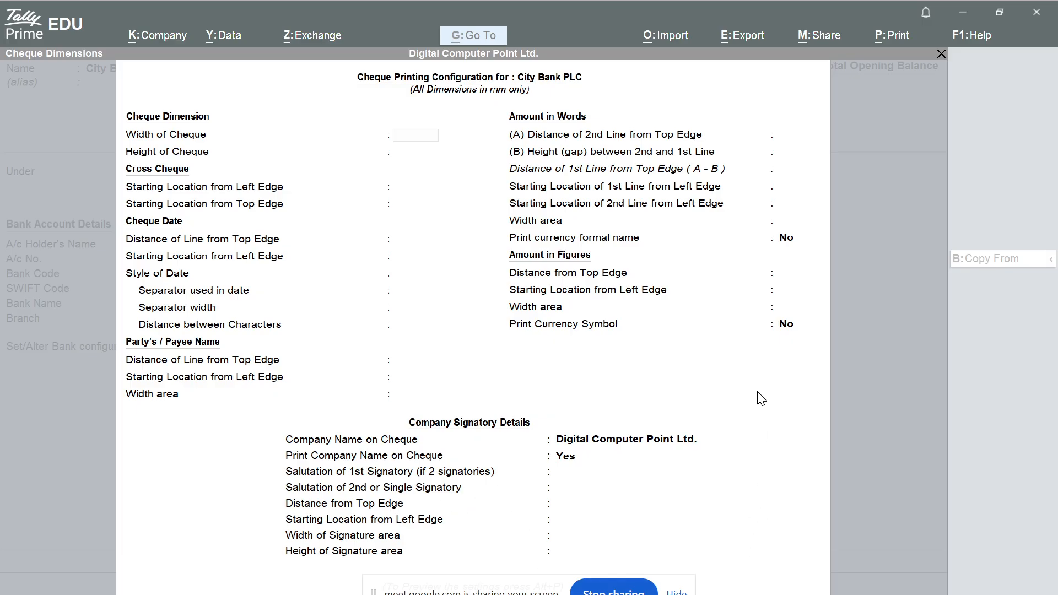
# Leave the Cheque Printing Configuration without entering any dimensions and return to Bank Configuration.
pyautogui.click(726, 378)
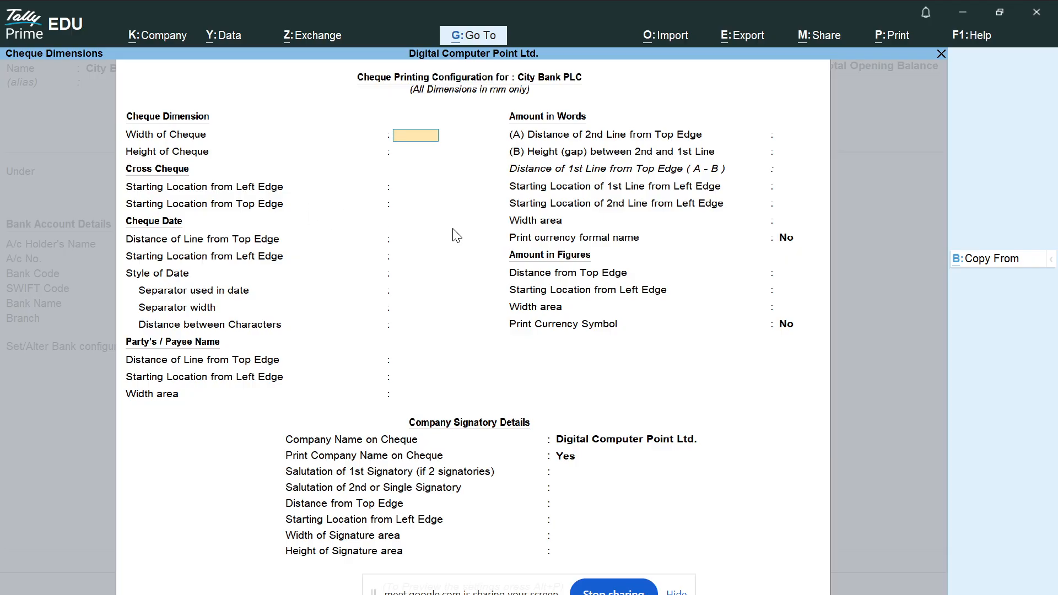
pyautogui.press('Escape')
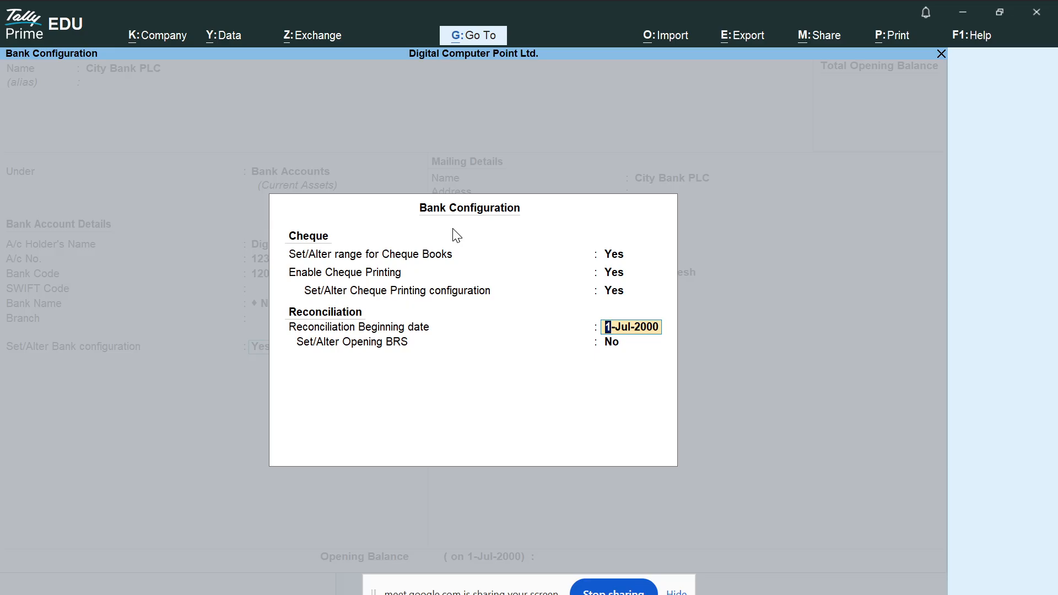
# Accept the Bank Configuration and save the City Bank PLC ledger, keeping its remaining mailing details as they are.
pyautogui.press('Return')
pyautogui.press('Return')
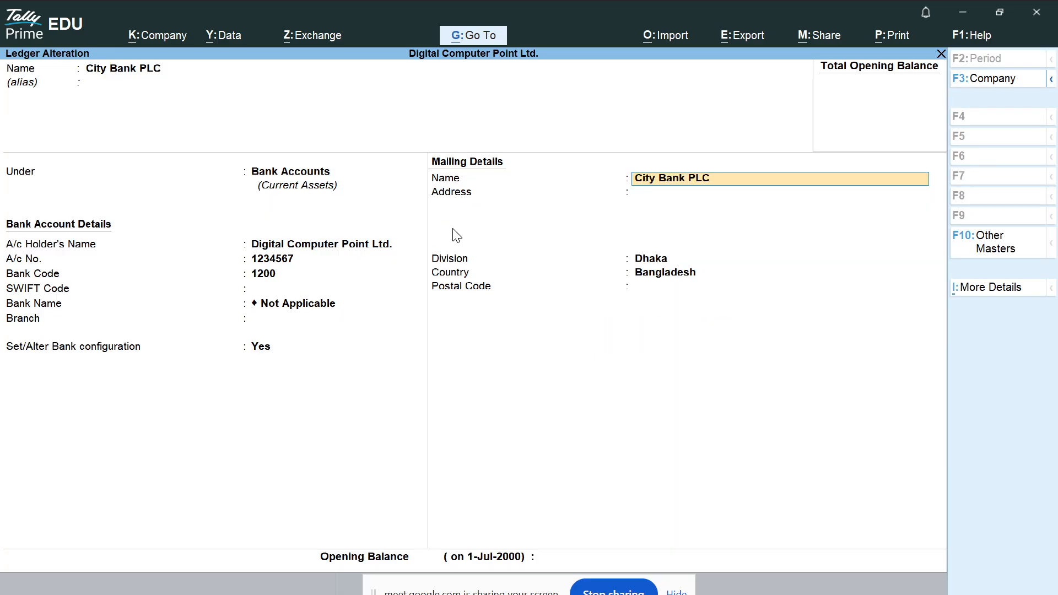
pyautogui.press('Return')
pyautogui.press('Return')
pyautogui.press('Return')
pyautogui.press('Return')
pyautogui.press('Return')
pyautogui.press('Return')
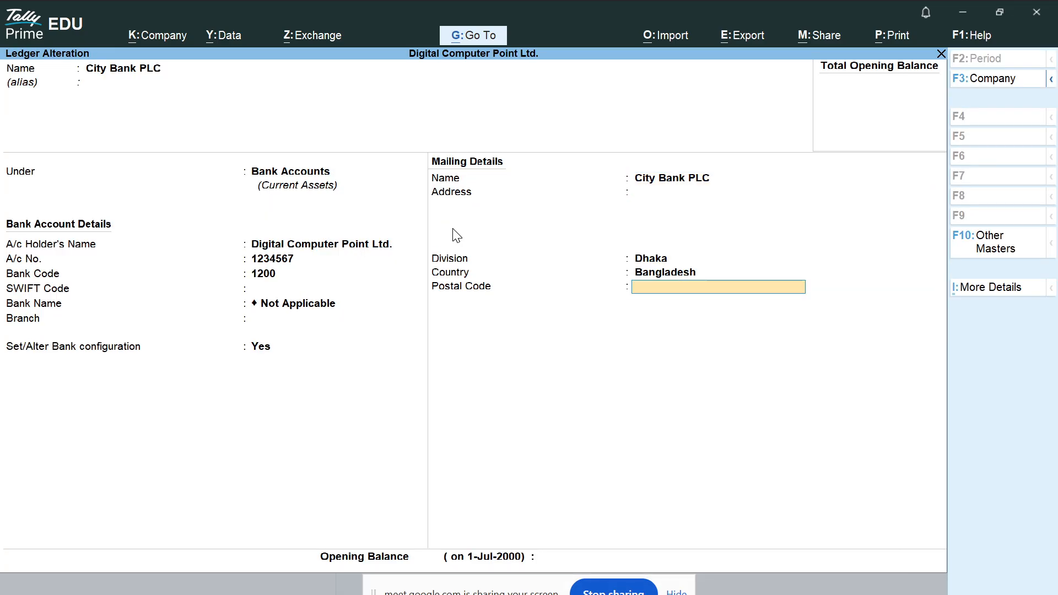
pyautogui.press('Return')
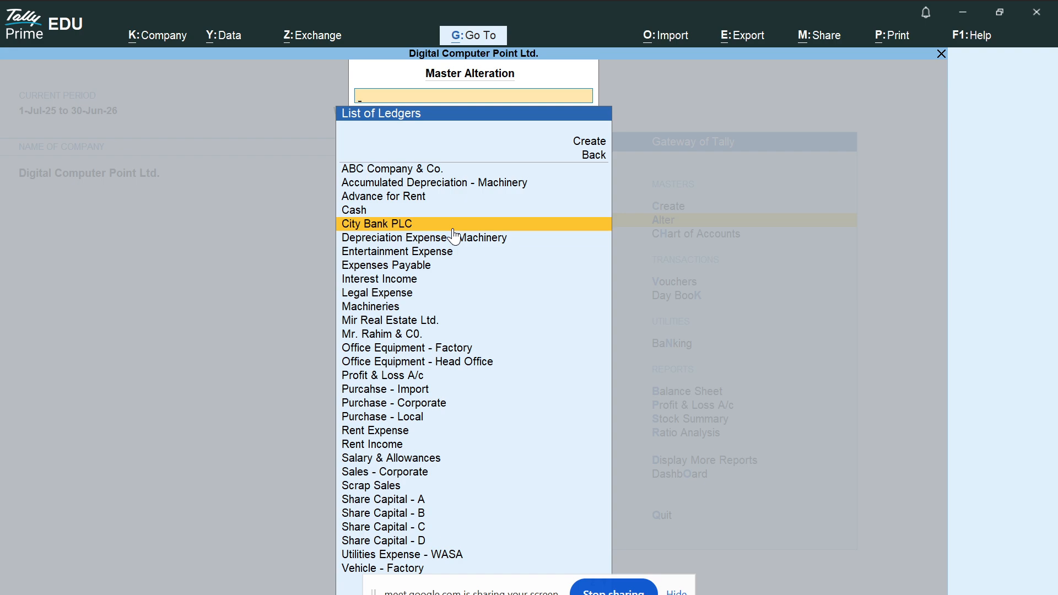
# Leave the ledger alteration lists and return to the Gateway of Tally.
pyautogui.press('Escape')
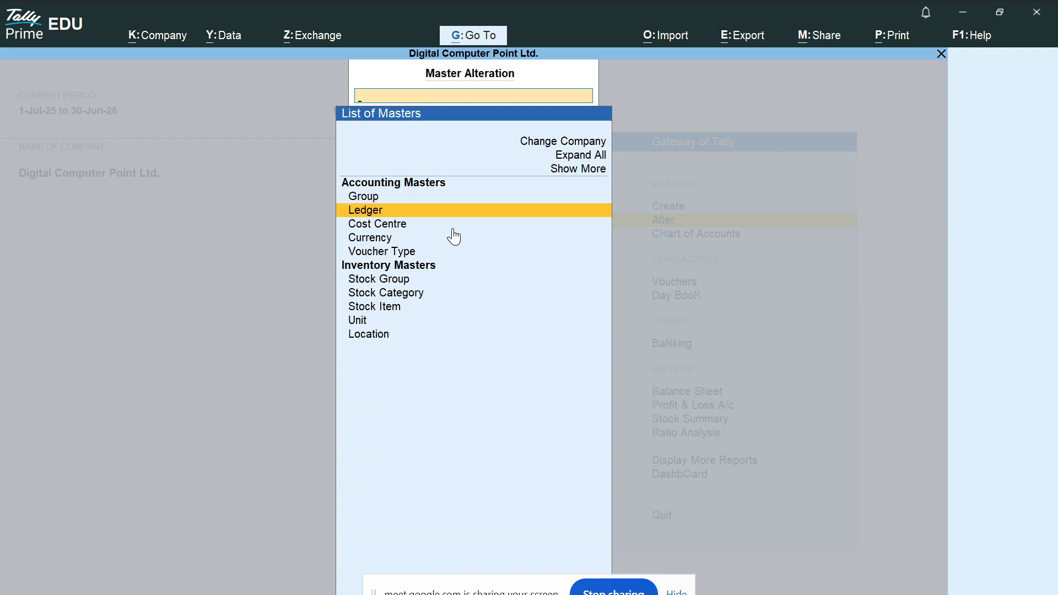
pyautogui.press('Escape')
pyautogui.press('Escape')
pyautogui.press('Escape')
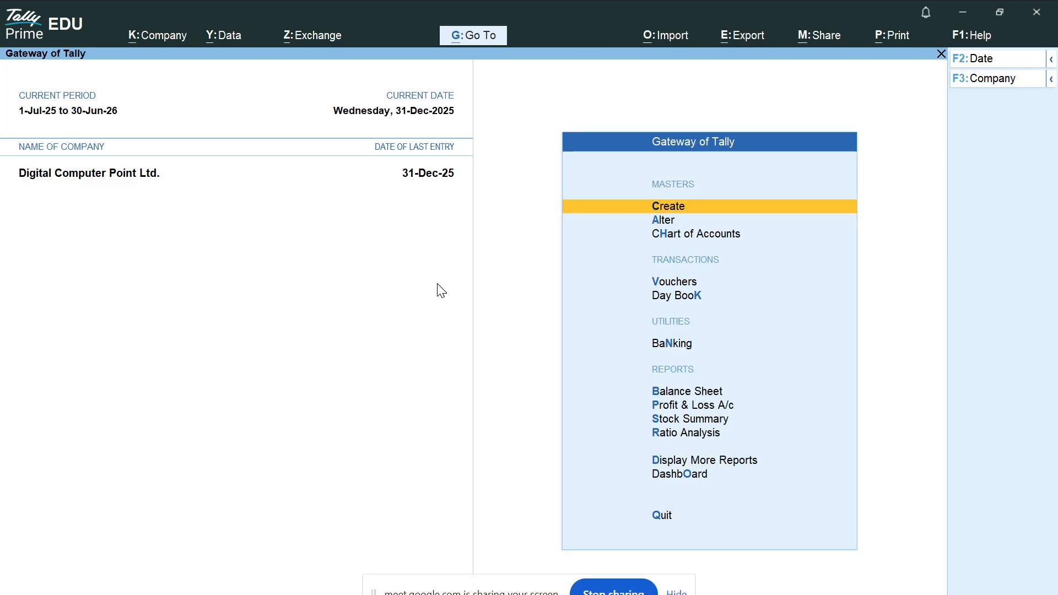
pyautogui.press('v')
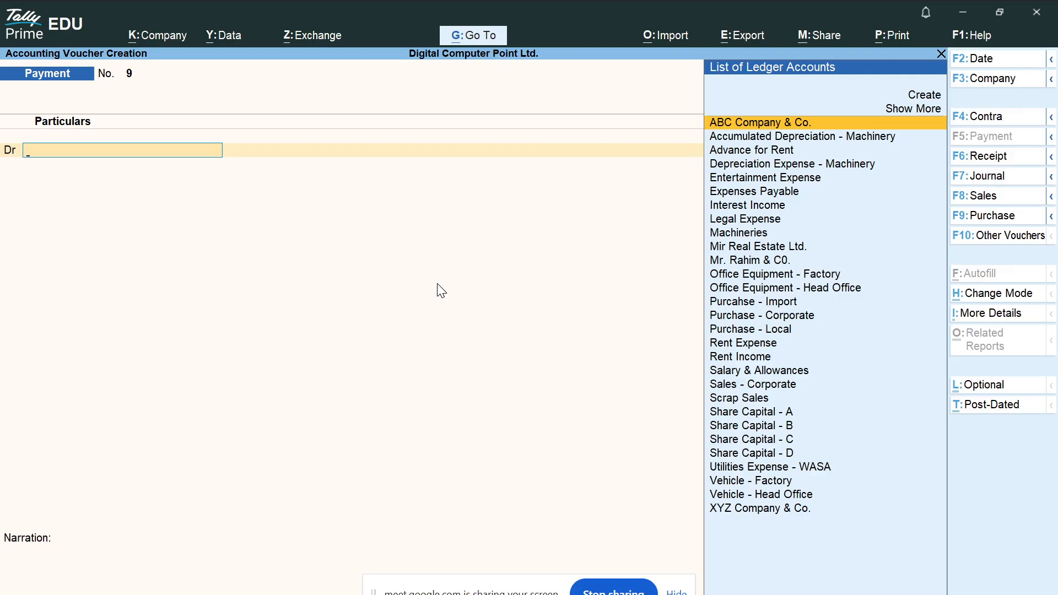
pyautogui.press('Escape')
pyautogui.press('y')
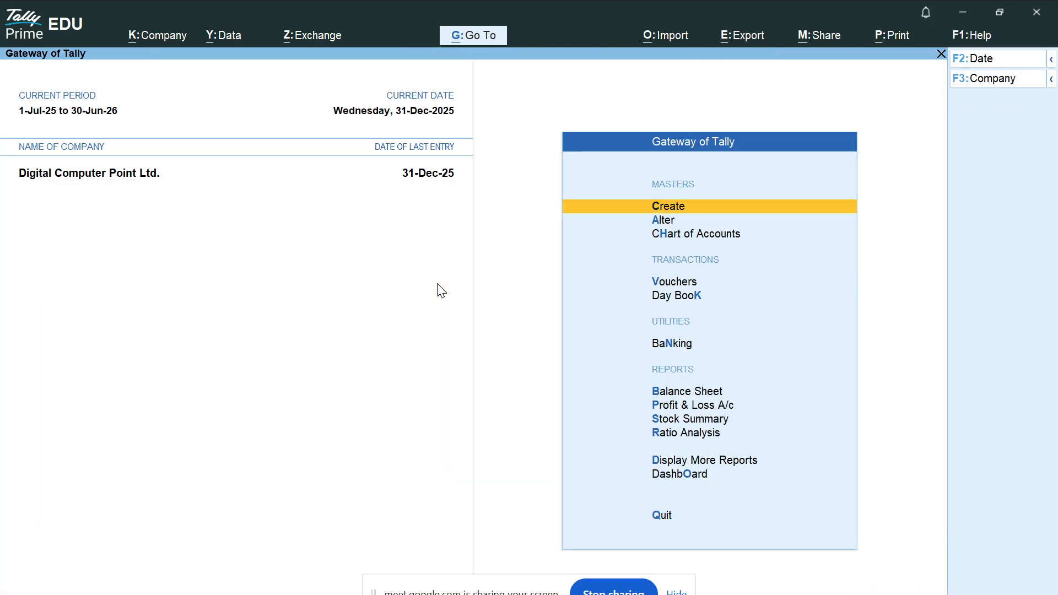
pyautogui.press('v')
pyautogui.press('Escape')
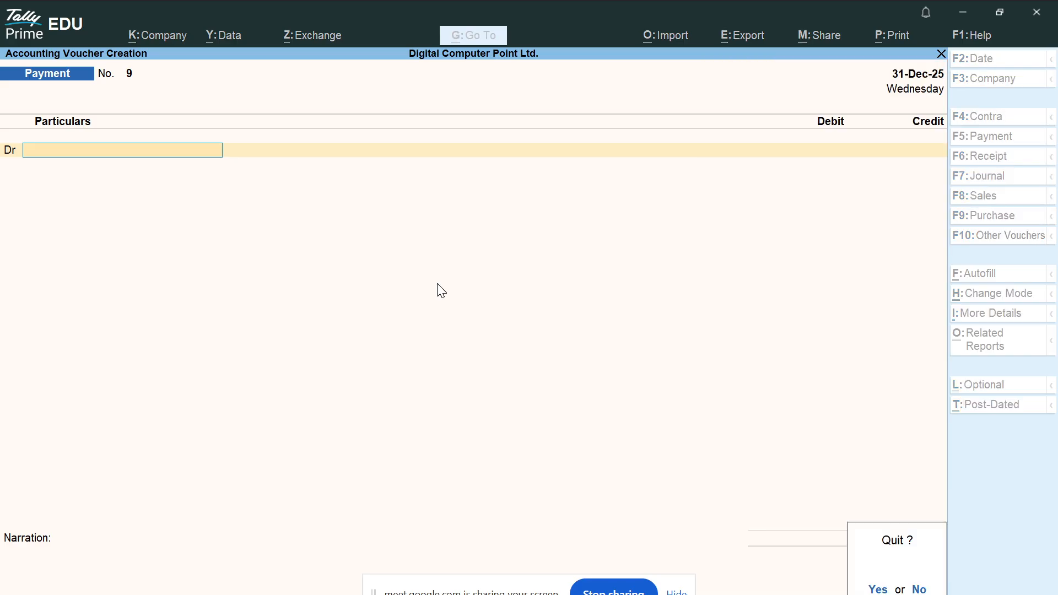
pyautogui.press('Return')
# Drill down from the Balance Sheet through Current Liabilities and Sundry Creditors to the pending purchase bills.
pyautogui.press('b')
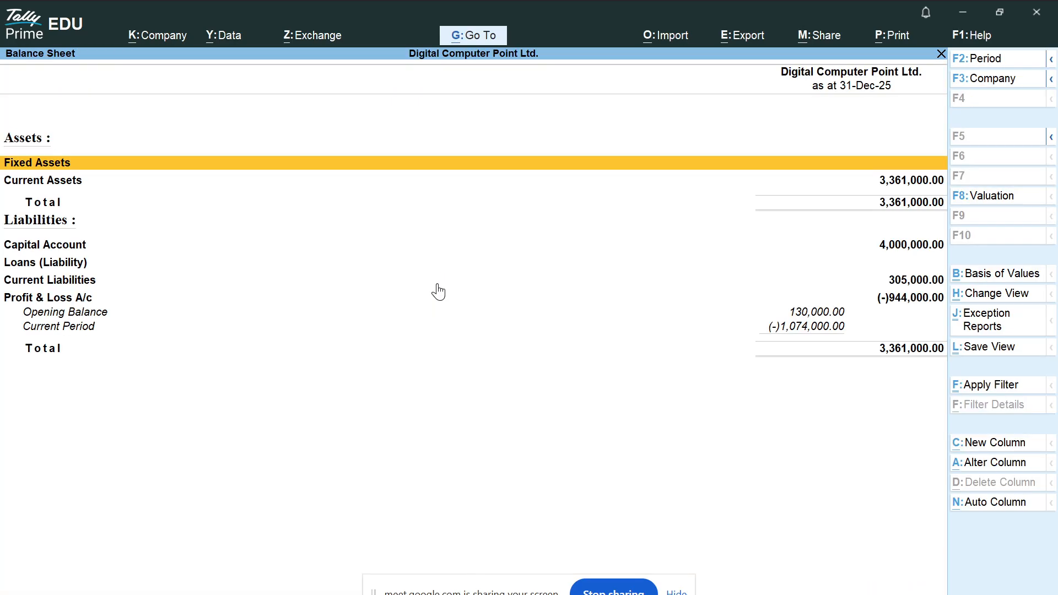
pyautogui.press('Down')
pyautogui.press('Down')
pyautogui.press('Down')
pyautogui.press('Down')
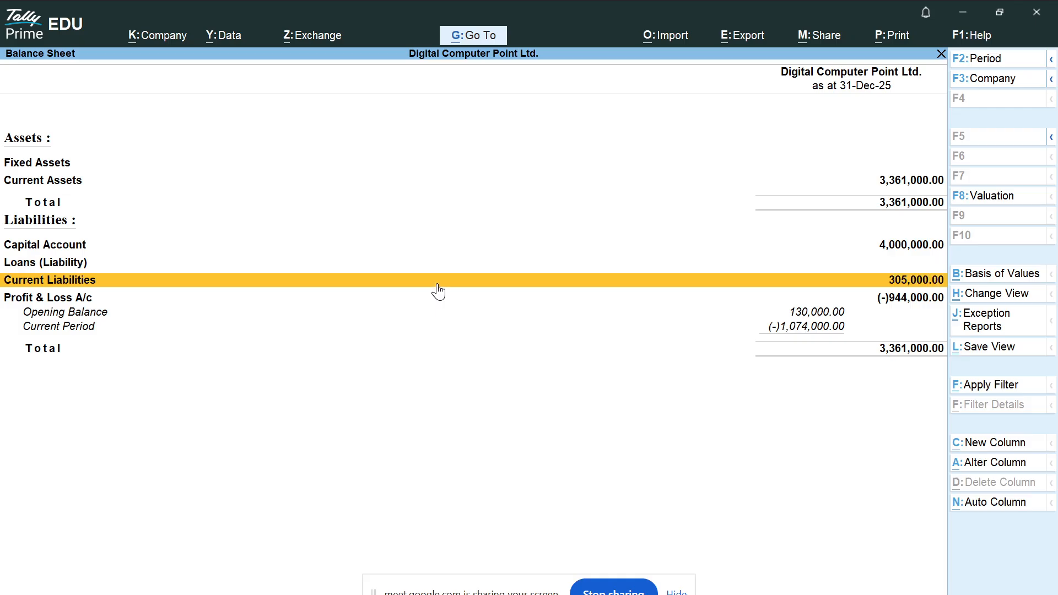
pyautogui.press('Return')
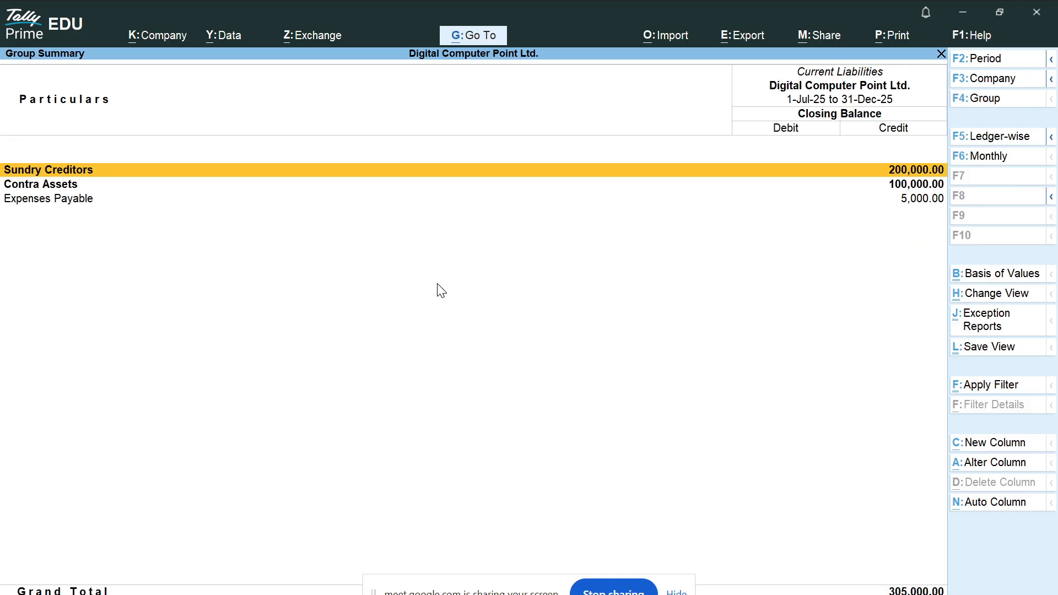
pyautogui.press('Return')
pyautogui.press('Return')
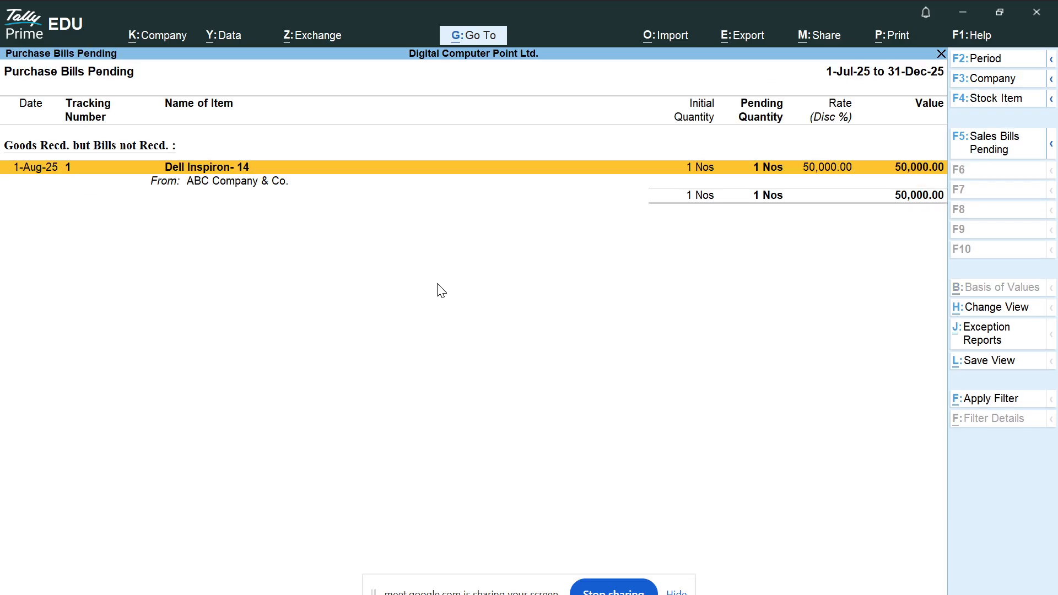
# View the Accounts Payable - Suppliers group under Sundry Creditors and go back out of the Balance Sheet.
pyautogui.press('Escape')
pyautogui.press('Down')
pyautogui.press('Return')
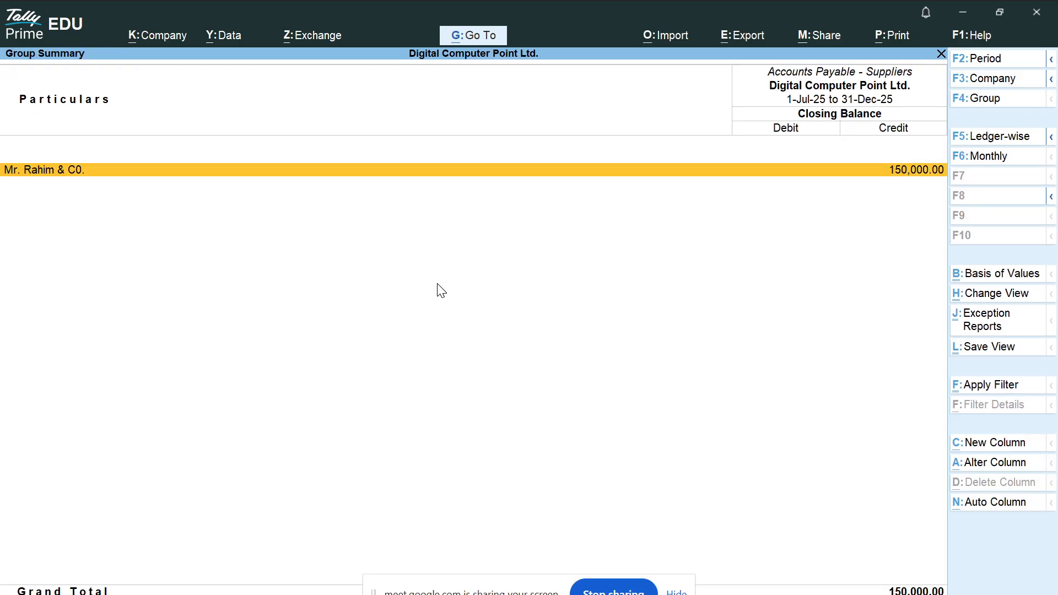
pyautogui.press('Escape')
pyautogui.press('Escape')
pyautogui.press('Escape')
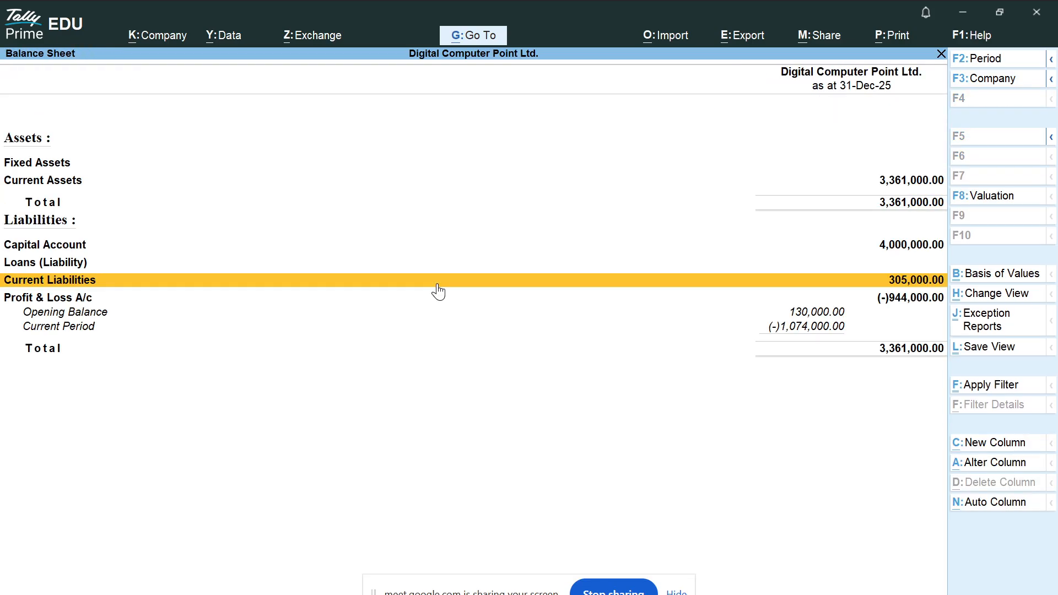
pyautogui.press('Home')
# Start a payment voucher and debit the supplier ledger Mr. Rahim & C0. with 50,000.
pyautogui.press('v')
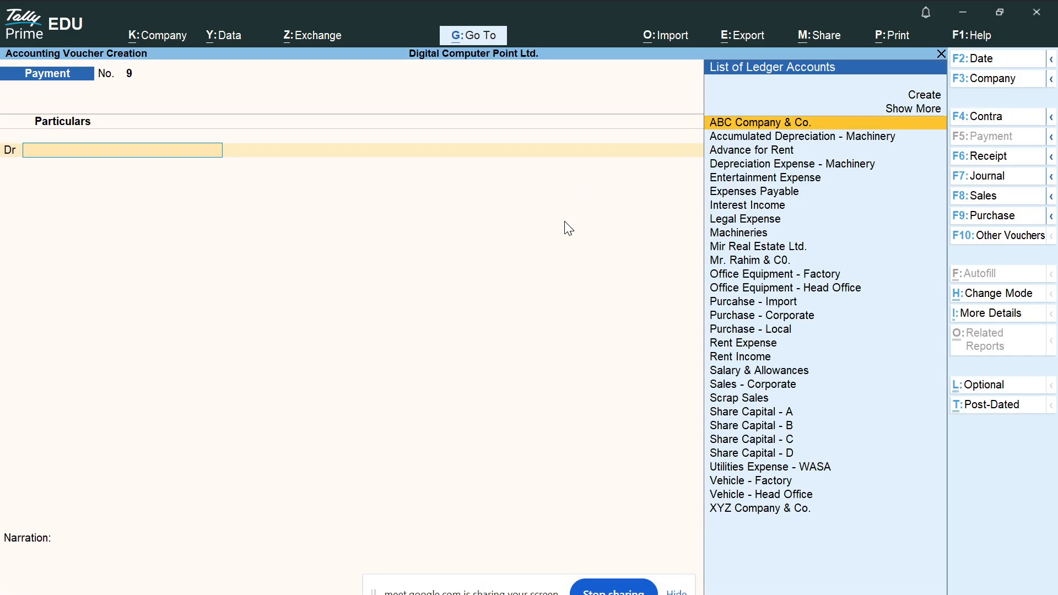
pyautogui.press('Up')
pyautogui.write('Rahim')
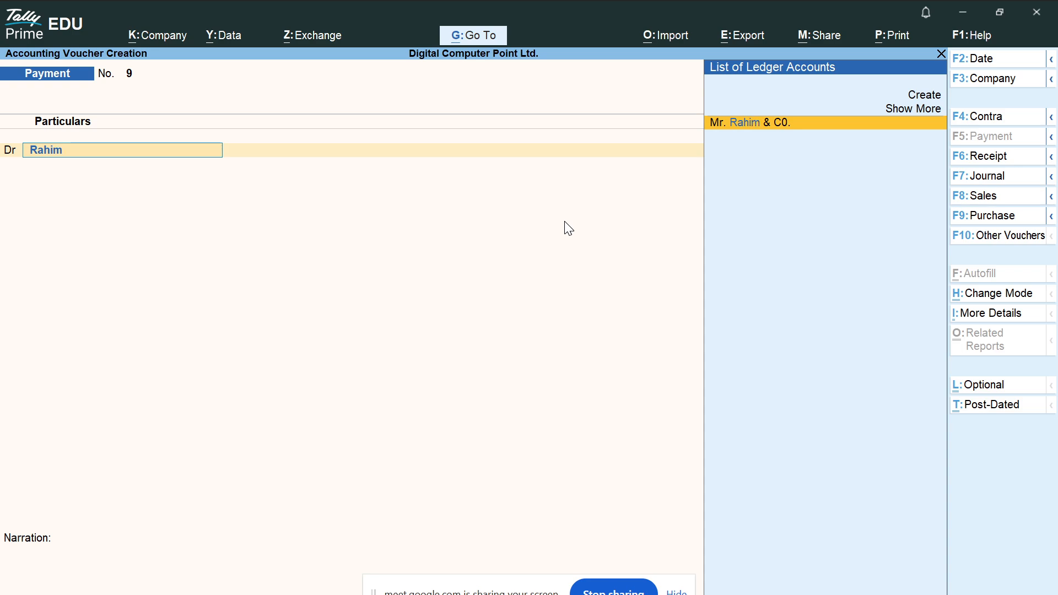
pyautogui.press('Return')
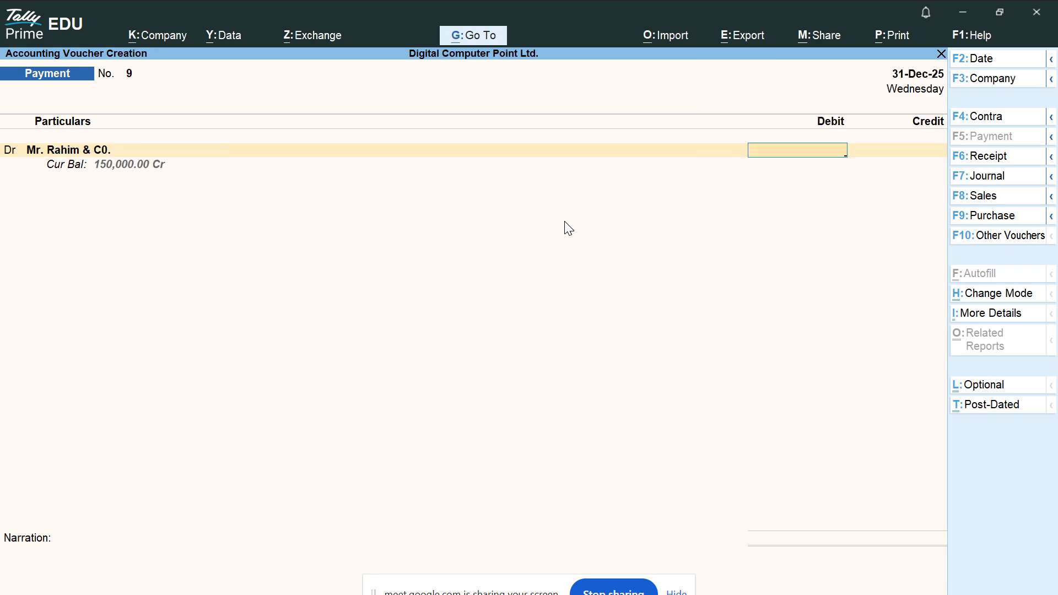
pyautogui.write('50000')
pyautogui.press('Return')
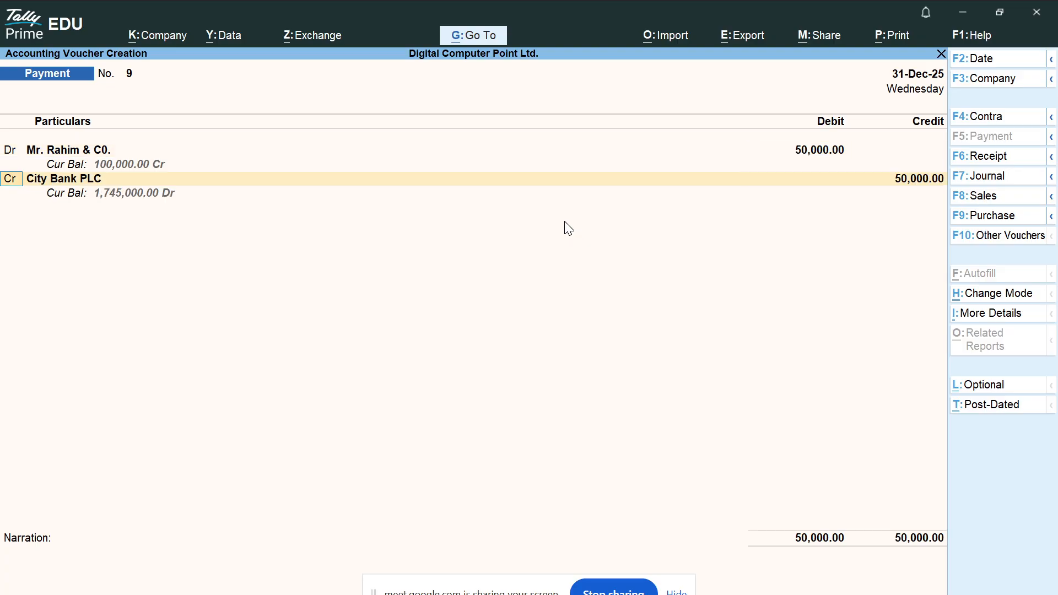
# Credit City Bank PLC with 50,000 and proceed to its bank allocations.
pyautogui.press('Return')
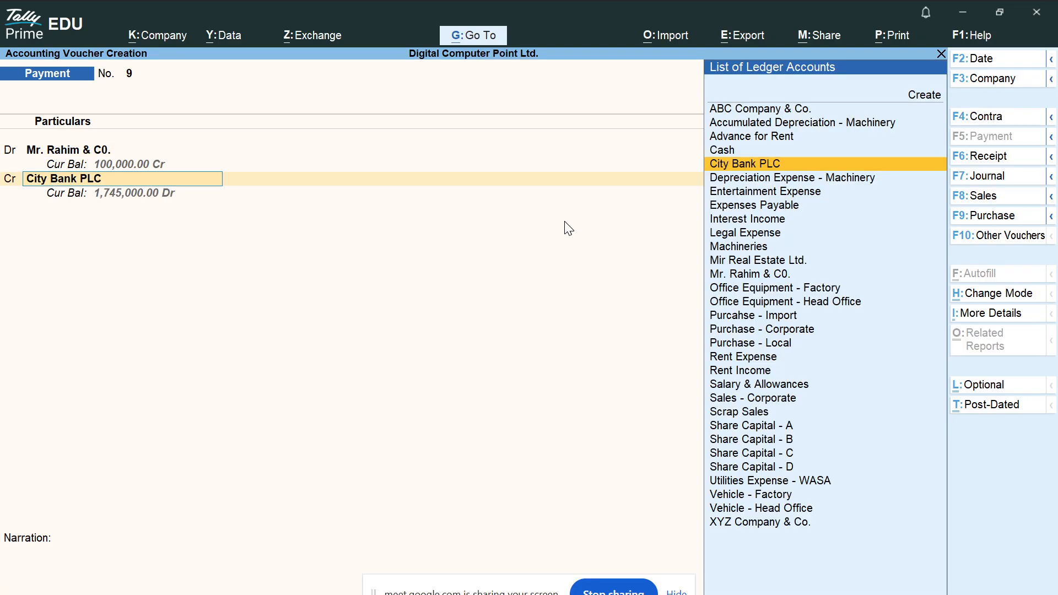
pyautogui.press('Return')
pyautogui.press('Return')
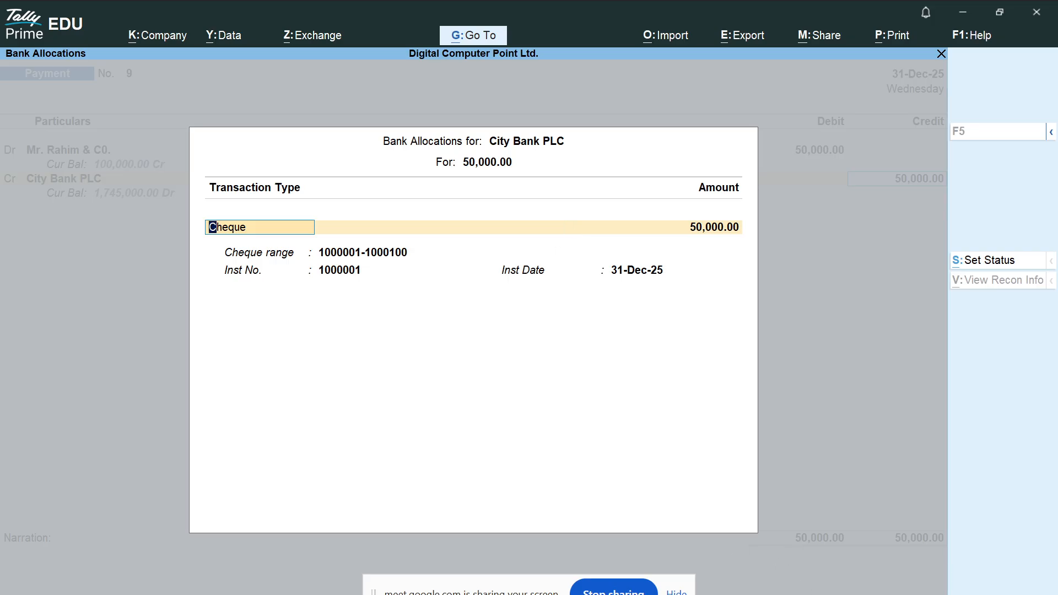
# Capture the screen, outline the whole Bank Allocations form with a red rectangle, and discard the capture.
pyautogui.click(831, 594)
pyautogui.click(797, 589)
pyautogui.moveTo(1, 60); pyautogui.dragTo(1040, 594)
pyautogui.click(1021, 529)
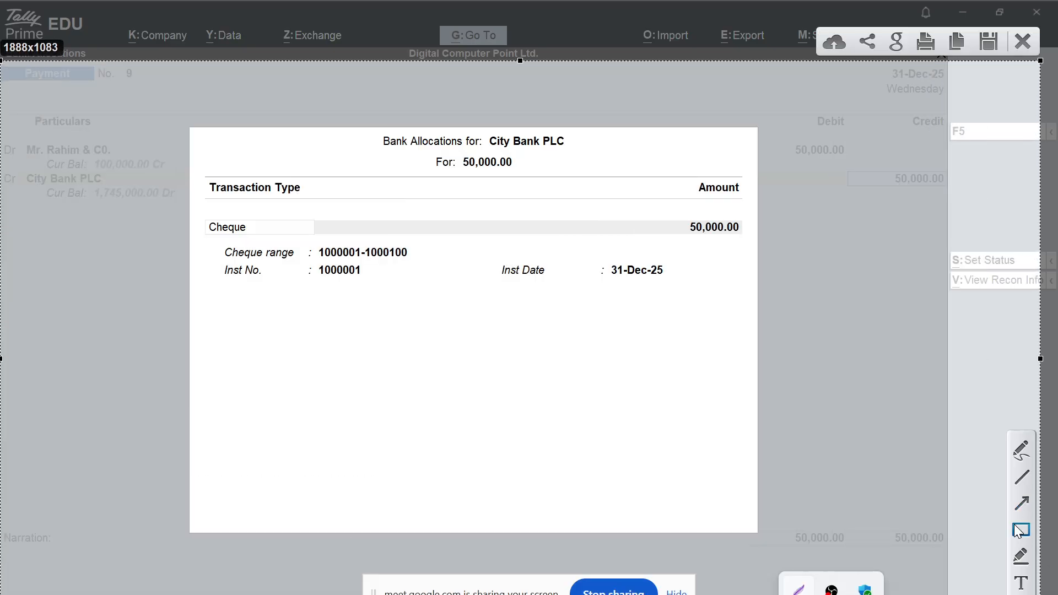
pyautogui.moveTo(162, 114)
pyautogui.mouseDown()
pyautogui.moveTo(843, 481)
pyautogui.moveTo(771, 547)
pyautogui.mouseUp()
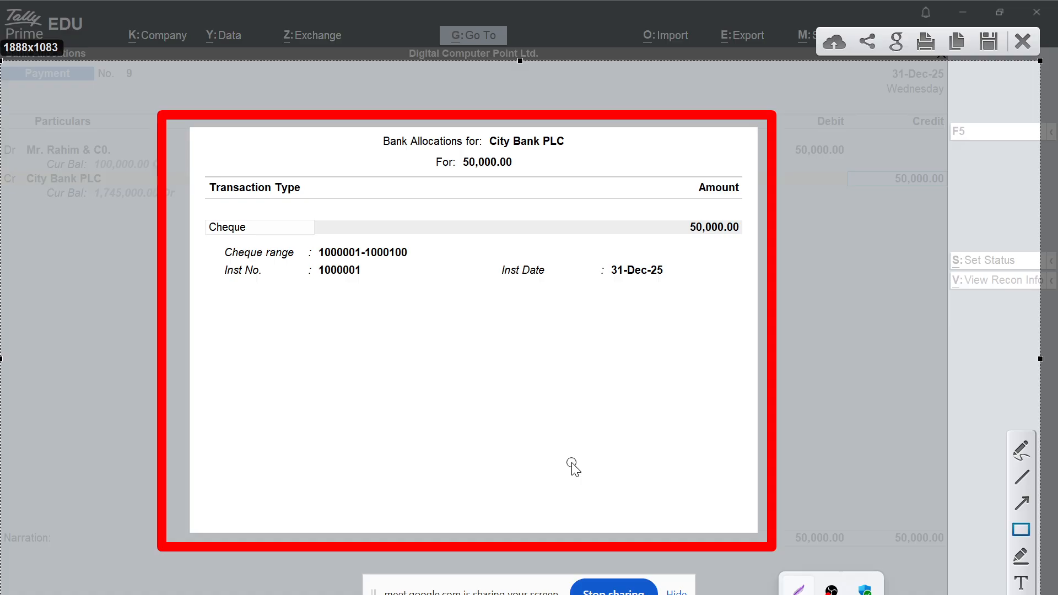
pyautogui.press('Escape')
pyautogui.press('Escape')
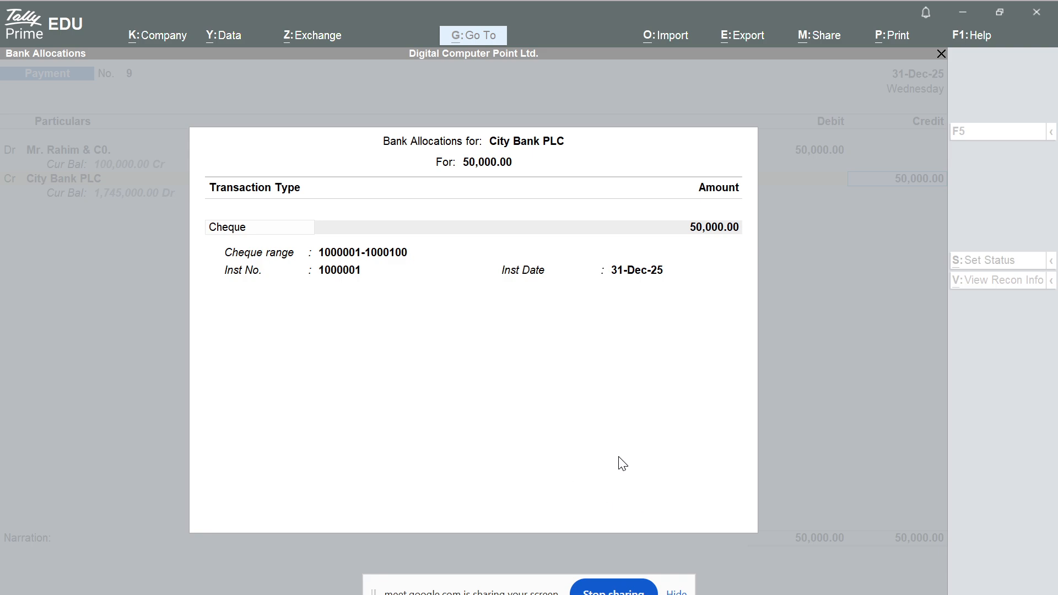
pyautogui.click(475, 350)
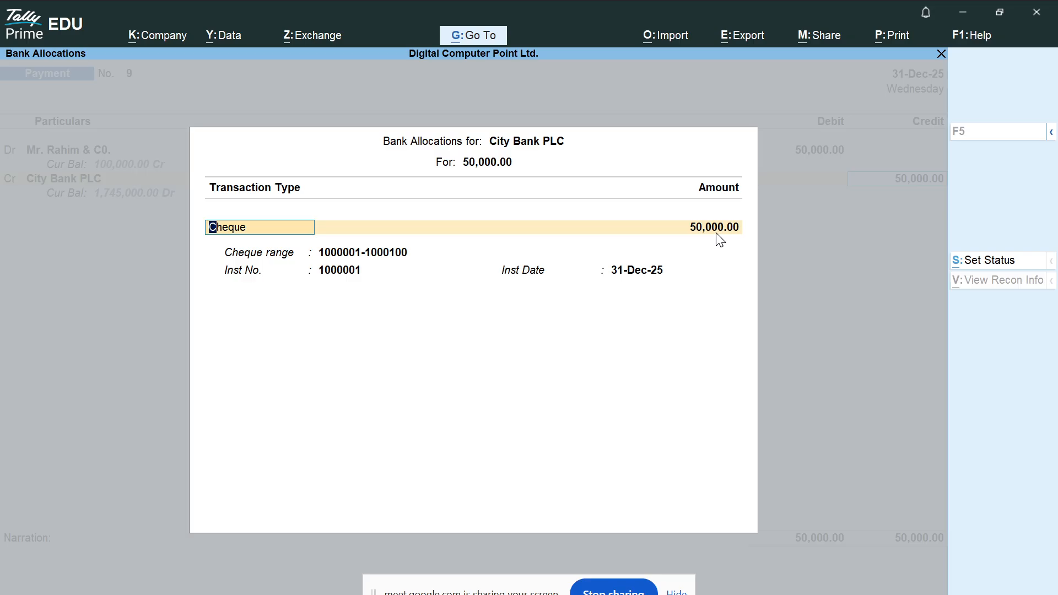
pyautogui.press('Return')
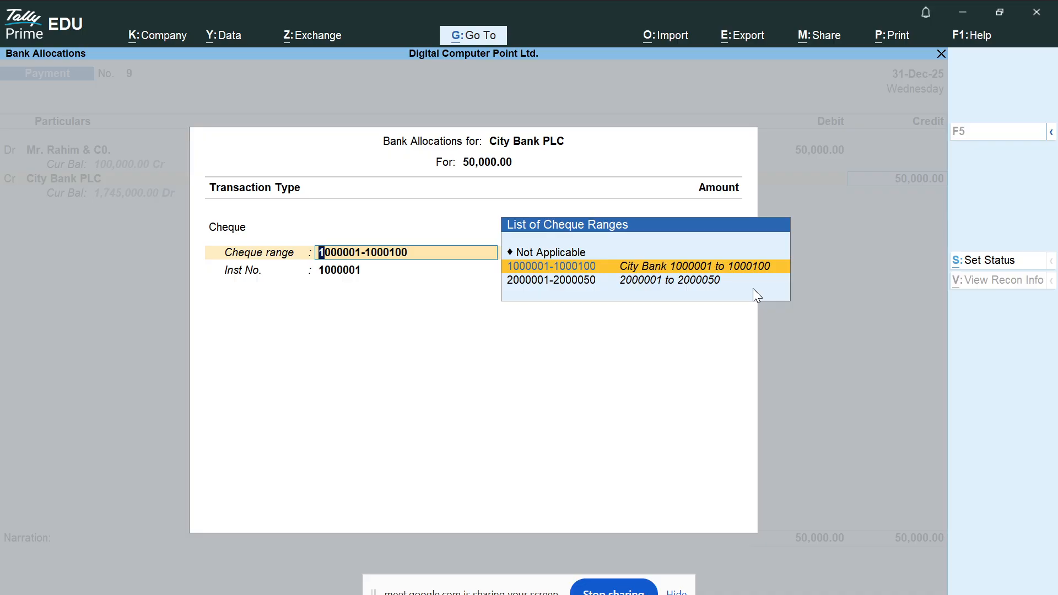
pyautogui.press('Down')
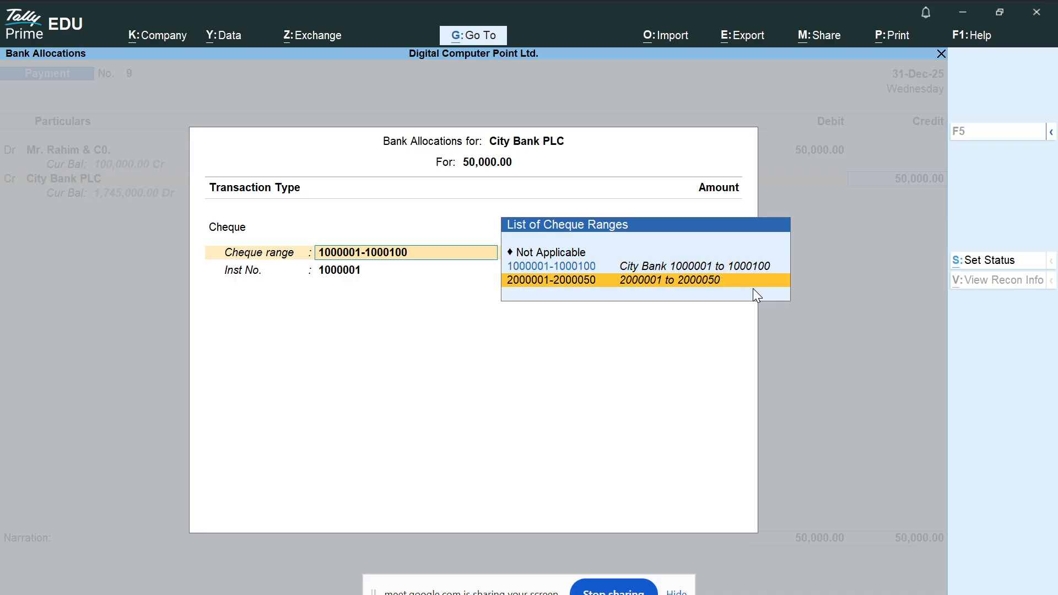
pyautogui.press('Return')
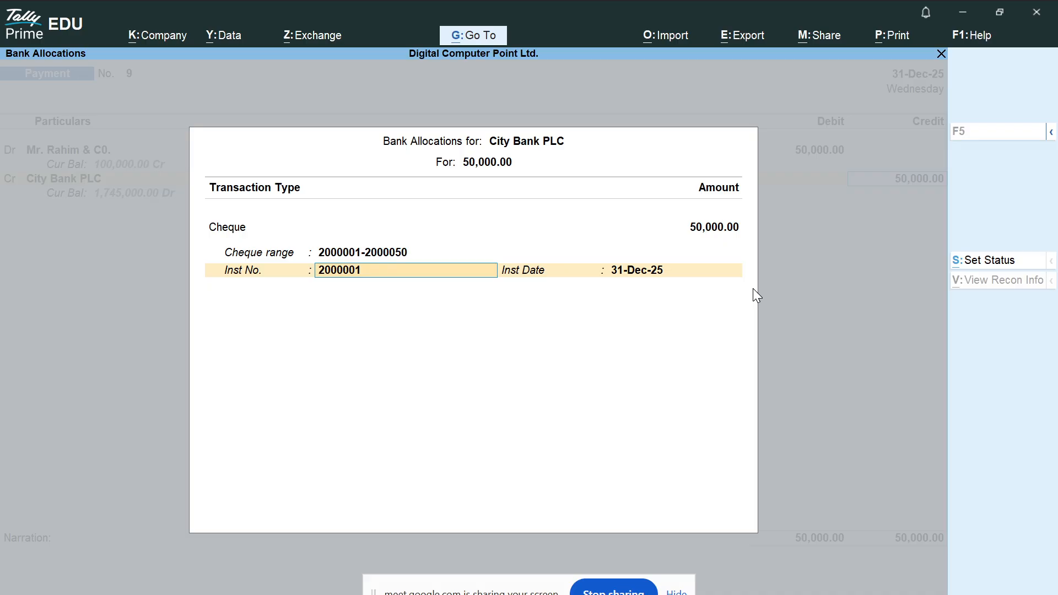
pyautogui.press('Return')
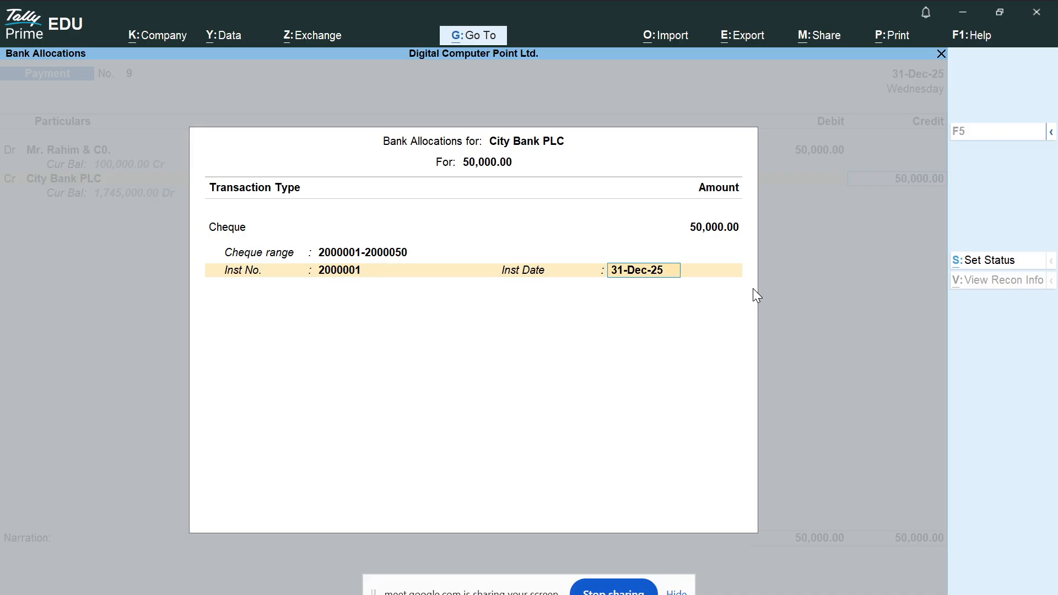
pyautogui.write('1/9/2025')
pyautogui.press('Return')
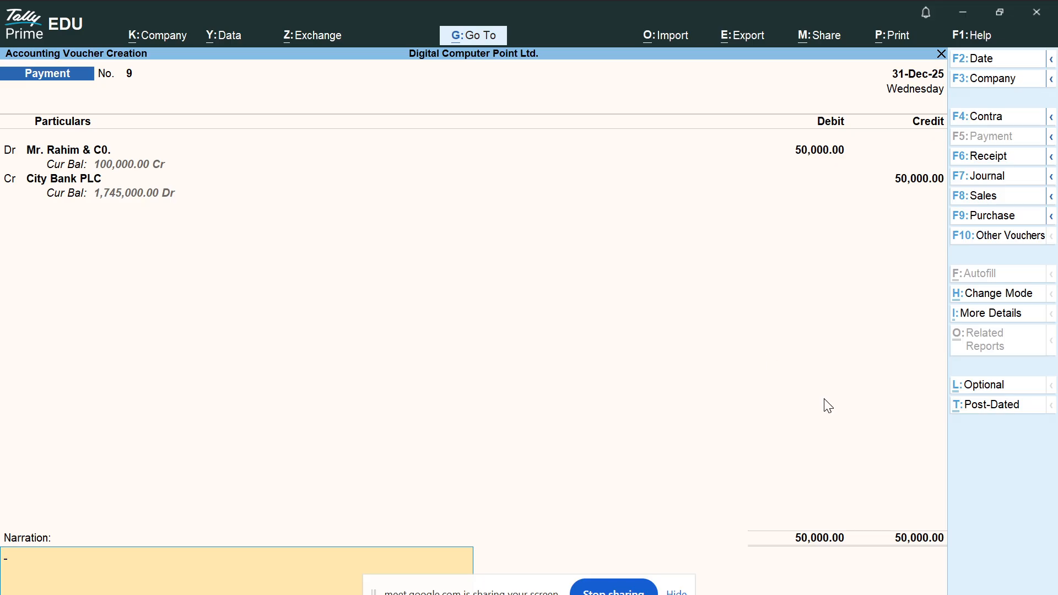
# Go back into the City Bank PLC bank allocations and display their configuration options.
pyautogui.press('BackSpace')
pyautogui.press('Return')
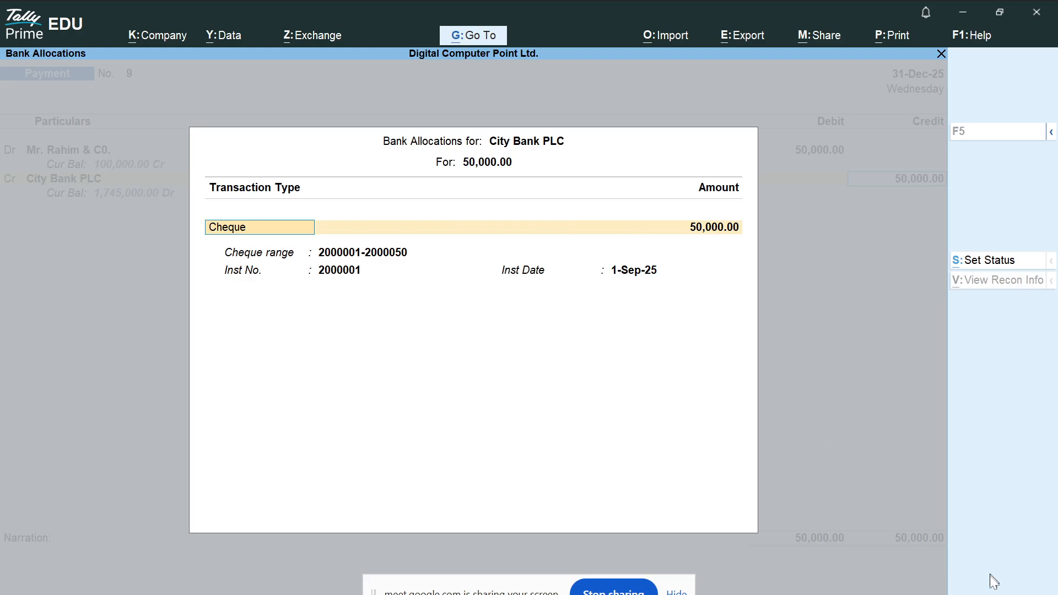
pyautogui.press('F12')
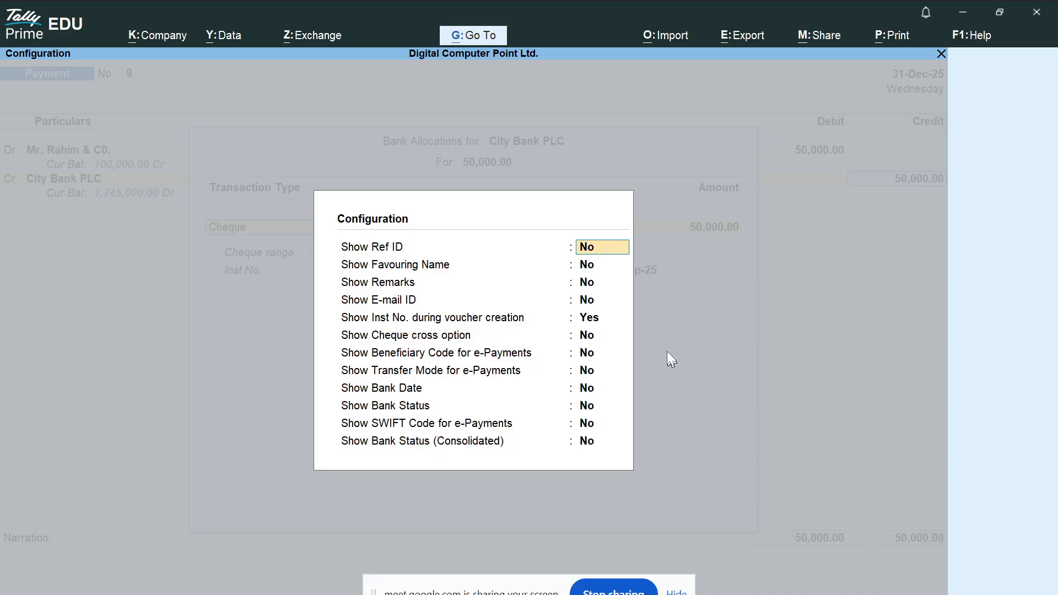
pyautogui.press('Escape')
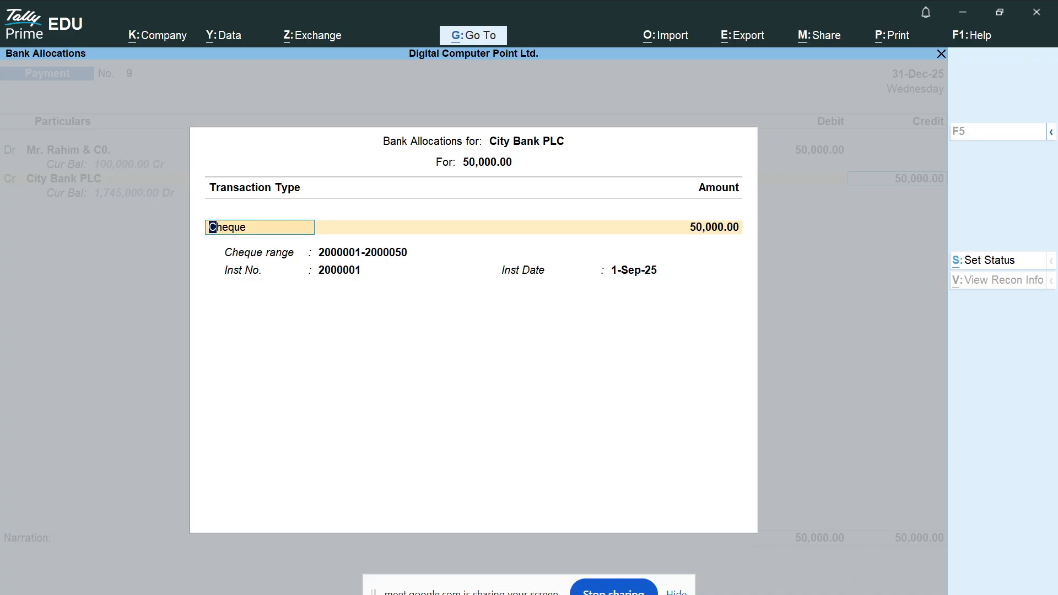
pyautogui.press('F12')
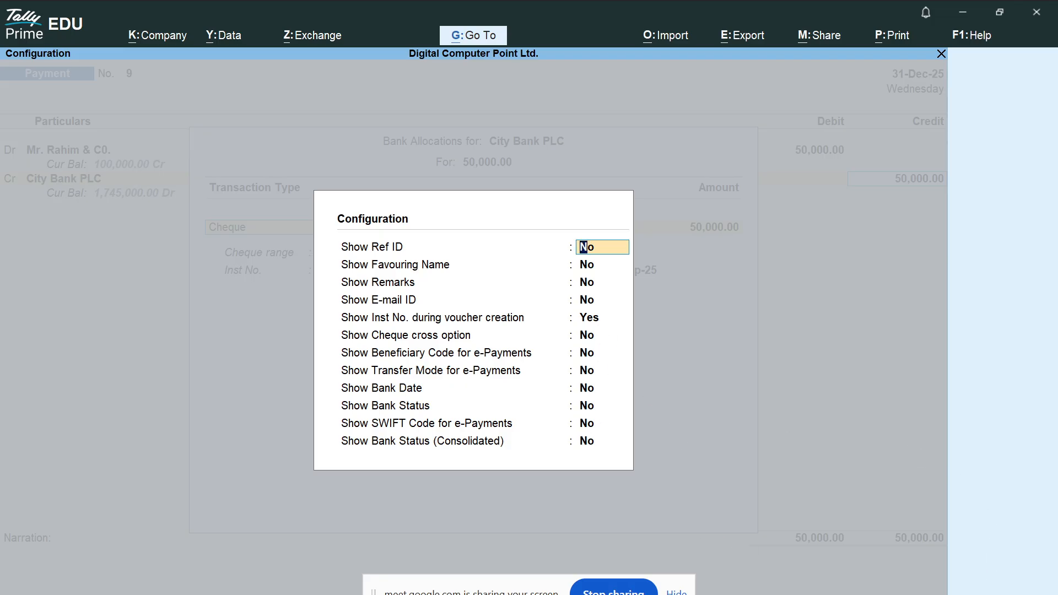
# Capture the configuration window, outline the Show Favouring Name option with a red rectangle, and discard the capture.
pyautogui.click(831, 594)
pyautogui.click(798, 590)
pyautogui.moveTo(236, 121); pyautogui.dragTo(723, 570)
pyautogui.click(742, 446)
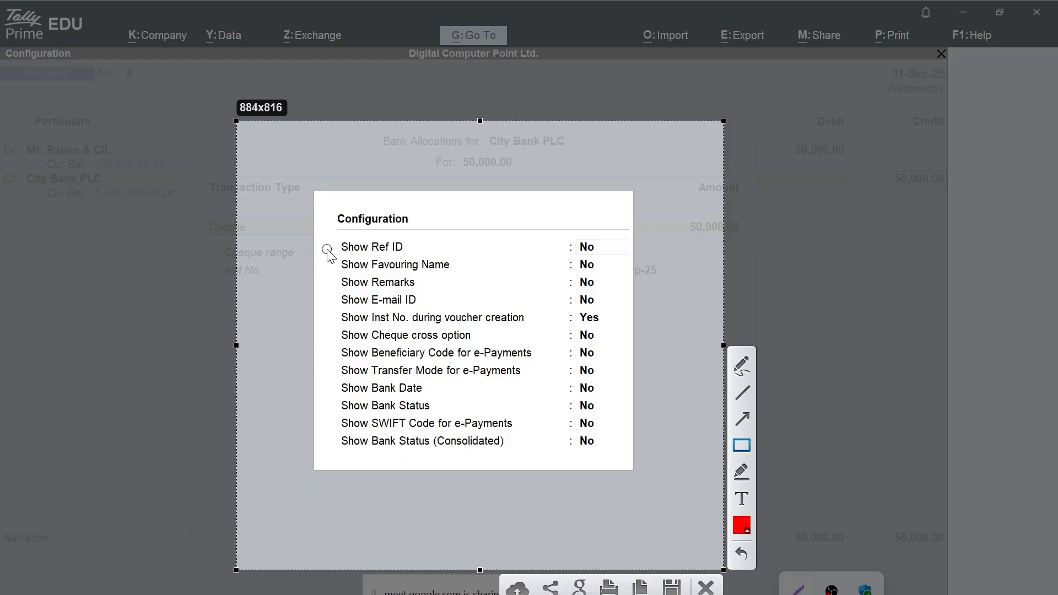
pyautogui.moveTo(325, 247)
pyautogui.mouseDown()
pyautogui.moveTo(392, 269)
pyautogui.moveTo(595, 292)
pyautogui.moveTo(616, 284)
pyautogui.mouseUp()
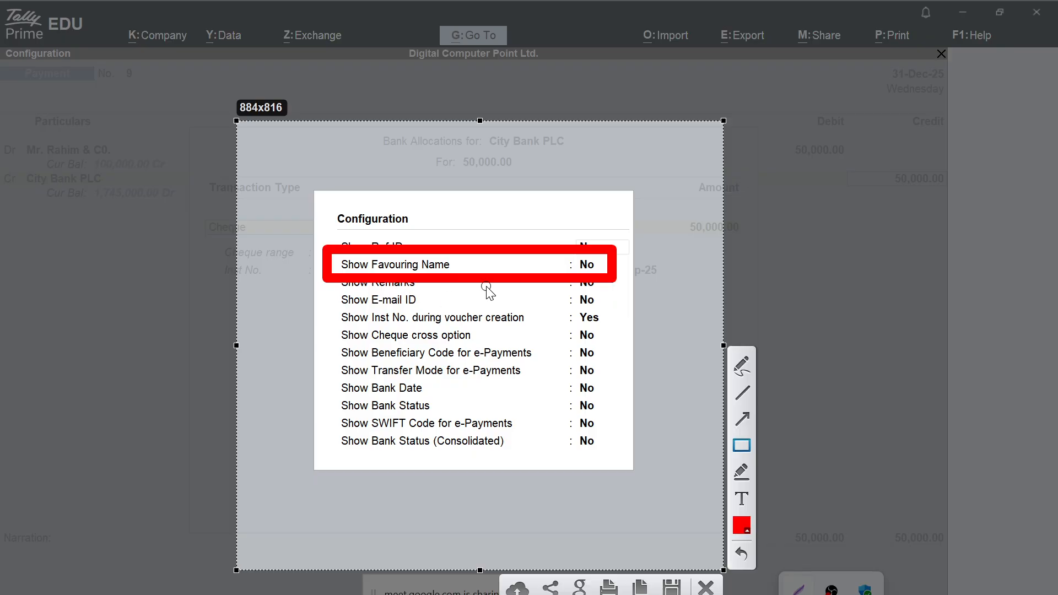
pyautogui.press('Escape')
pyautogui.press('Escape')
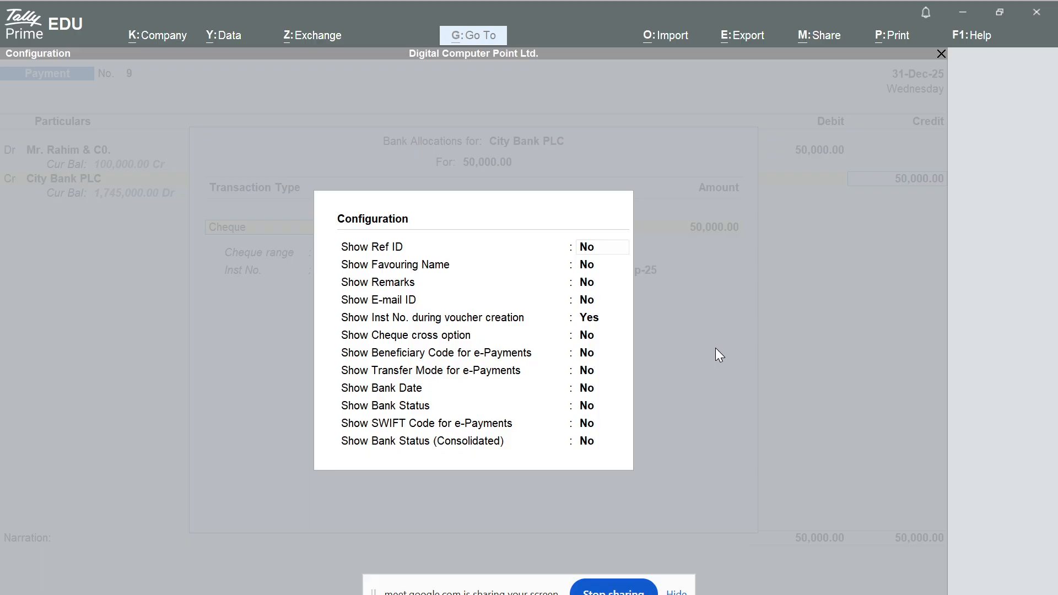
# Set Show Favouring Name to Yes in the bank allocations configuration.
pyautogui.click(563, 255)
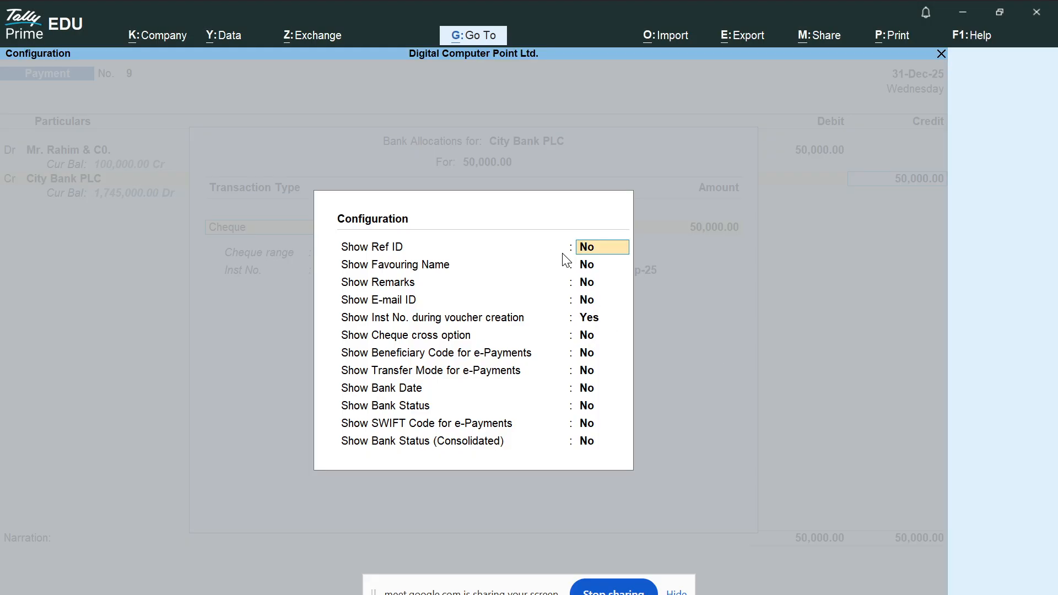
pyautogui.press('Return')
pyautogui.press('Return')
pyautogui.press('Return')
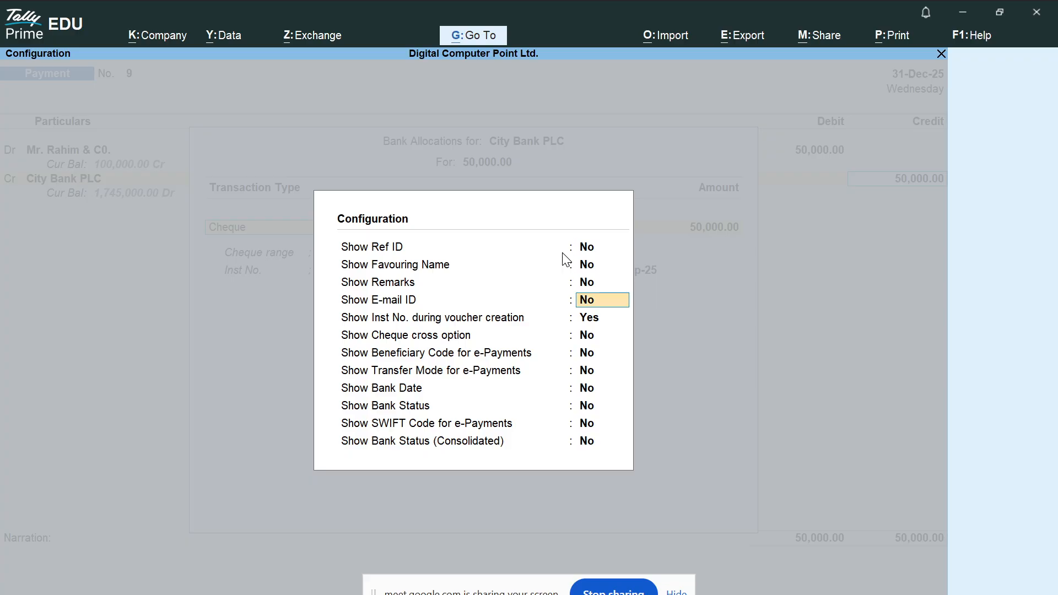
pyautogui.press('Up')
pyautogui.press('Up')
pyautogui.write('y')
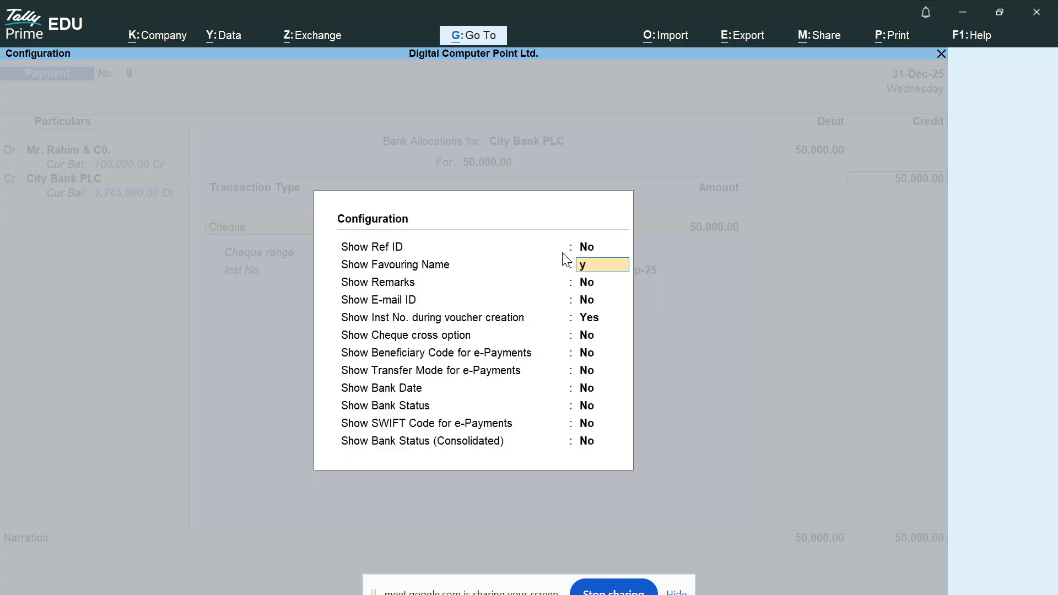
pyautogui.press('Return')
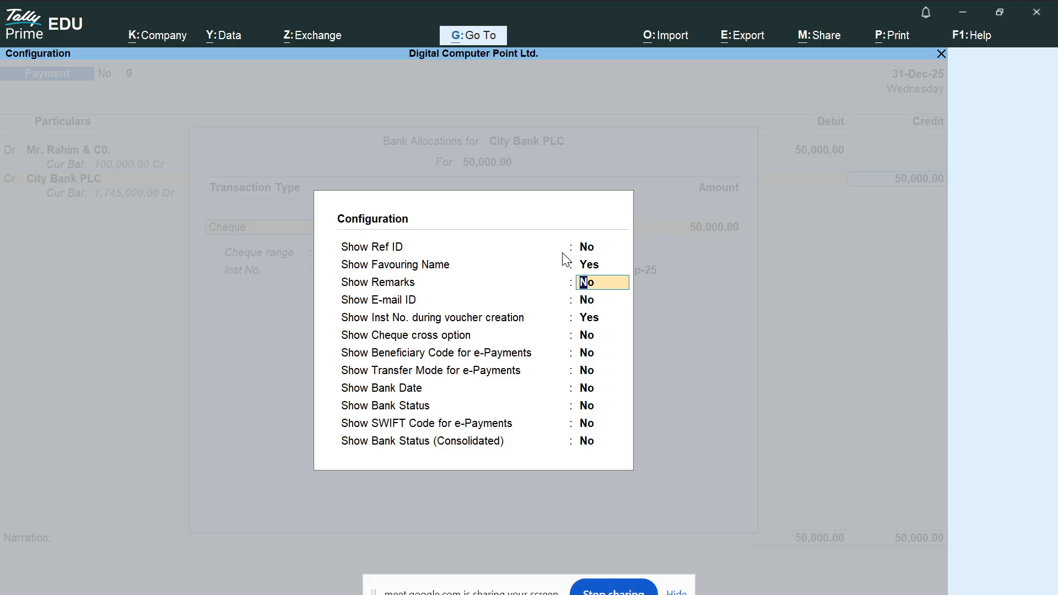
# Set Show Cheque cross option to Yes, leave the remaining options unchanged, and accept the configuration.
pyautogui.press('Return')
pyautogui.press('Return')
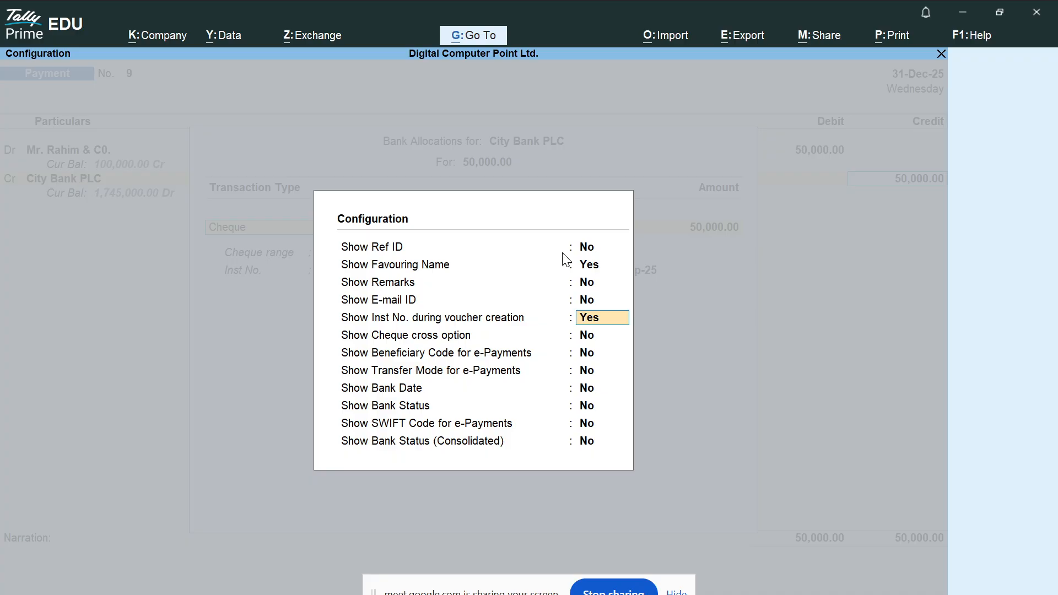
pyautogui.press('Return')
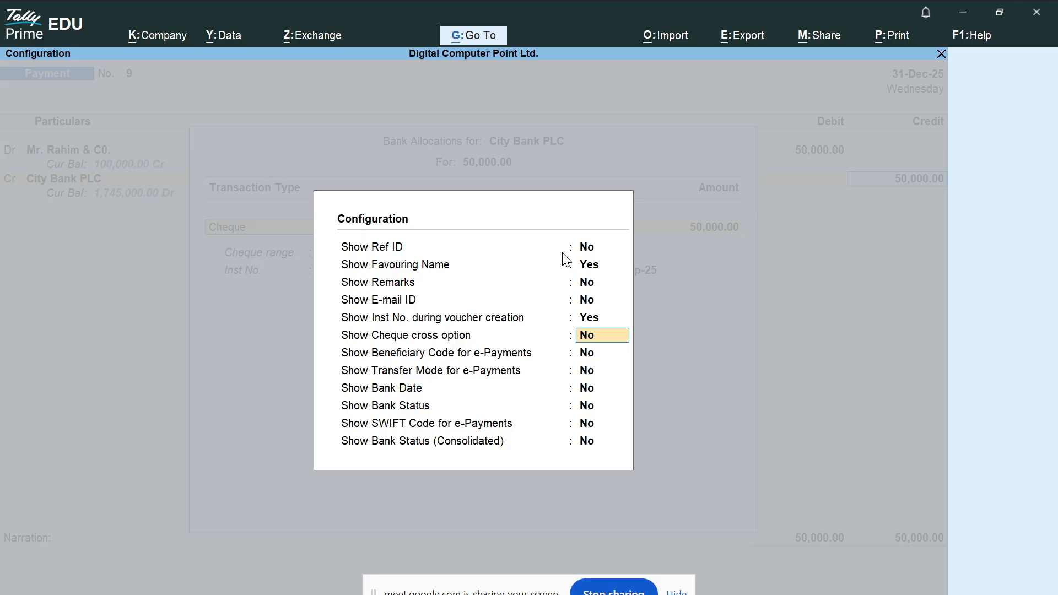
pyautogui.write('y')
pyautogui.press('Return')
pyautogui.press('Return')
pyautogui.press('Return')
pyautogui.press('Return')
pyautogui.press('Return')
pyautogui.press('Return')
pyautogui.press('Return')
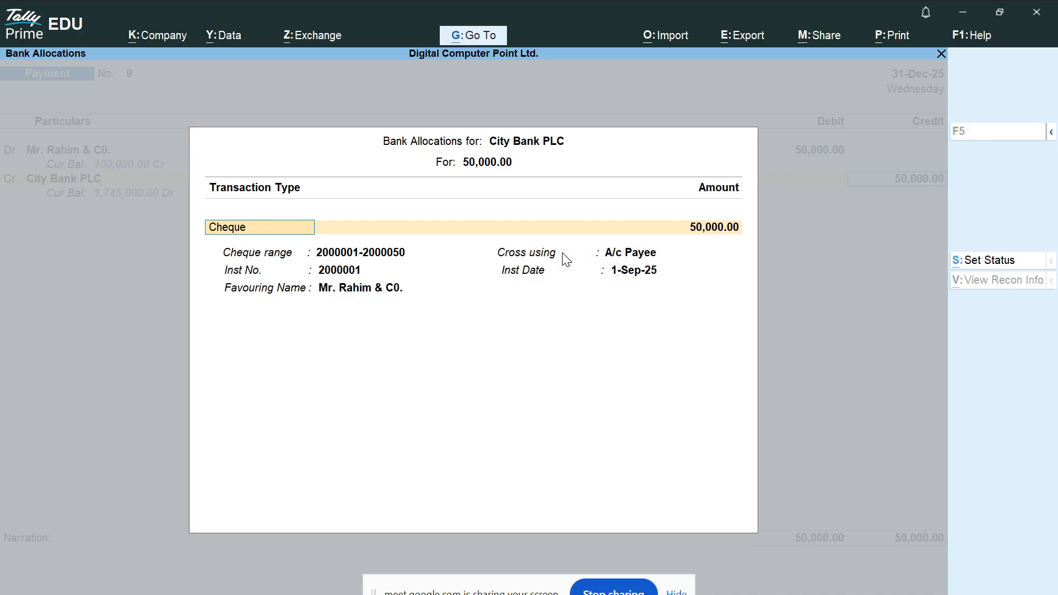
# Keep the A/c Payee crossing, instrument details and supplier as favouring name, and accept the bank allocations.
pyautogui.press('Return')
pyautogui.press('Return')
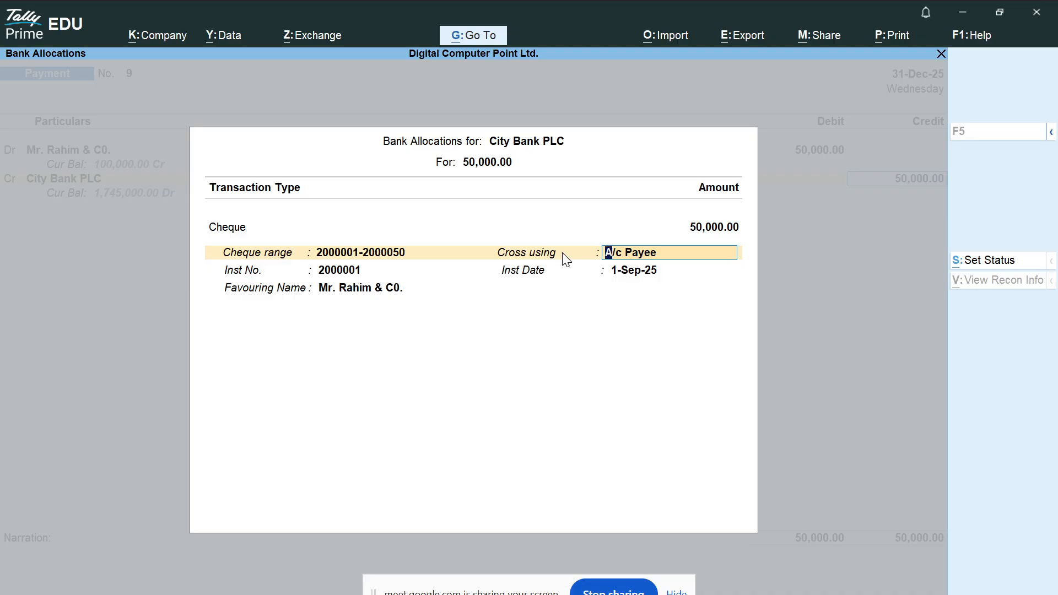
pyautogui.press('Return')
pyautogui.press('Return')
pyautogui.press('Return')
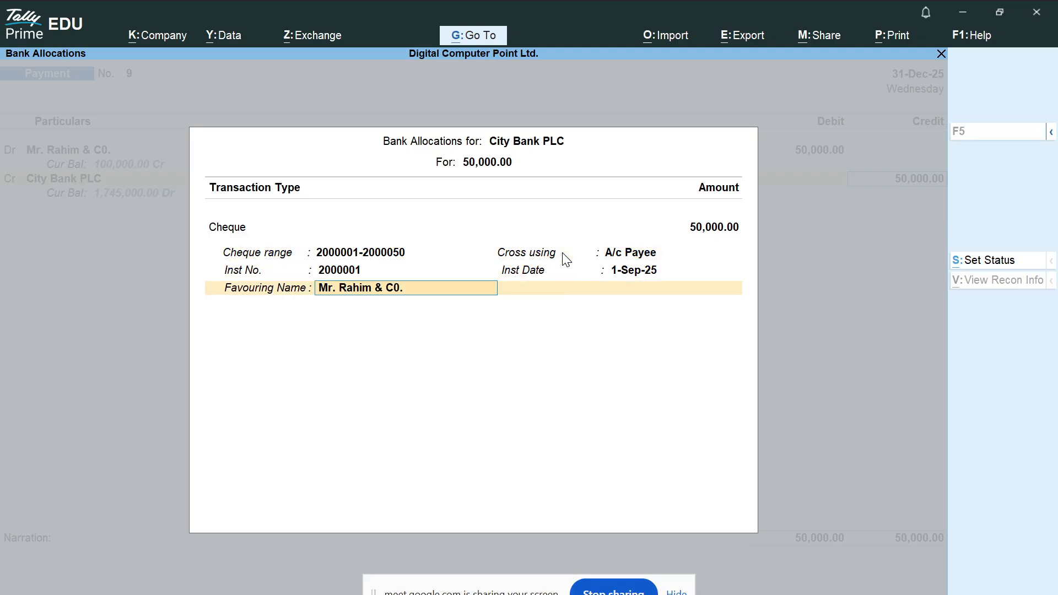
pyautogui.press('Return')
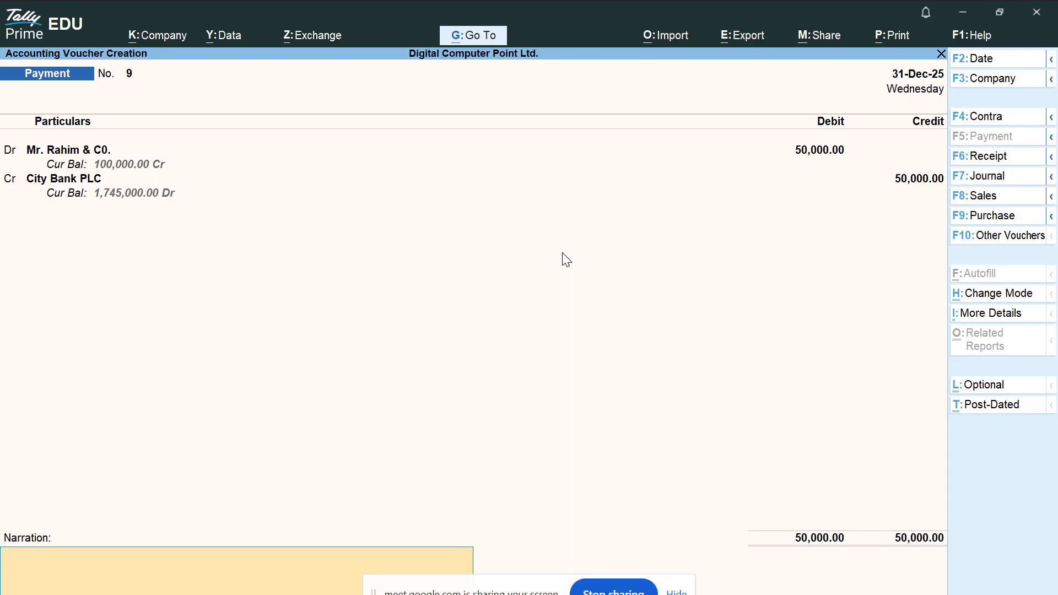
# Reopen the City Bank PLC bank allocations, outline the A/c Payee crossing and favouring name in red on a screen capture, and discard it.
pyautogui.press('BackSpace')
pyautogui.press('Return')
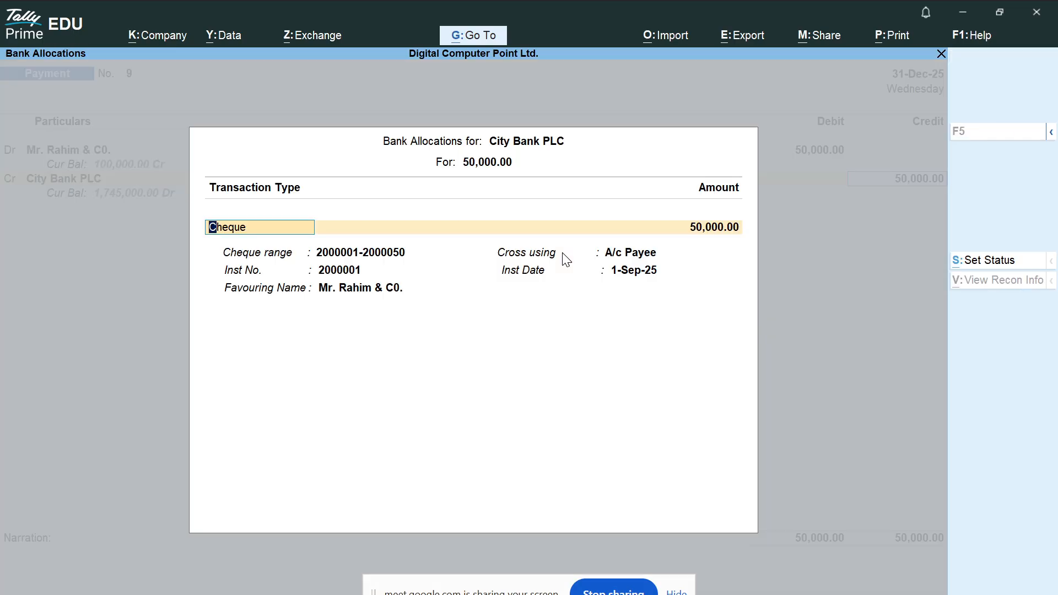
pyautogui.click(830, 594)
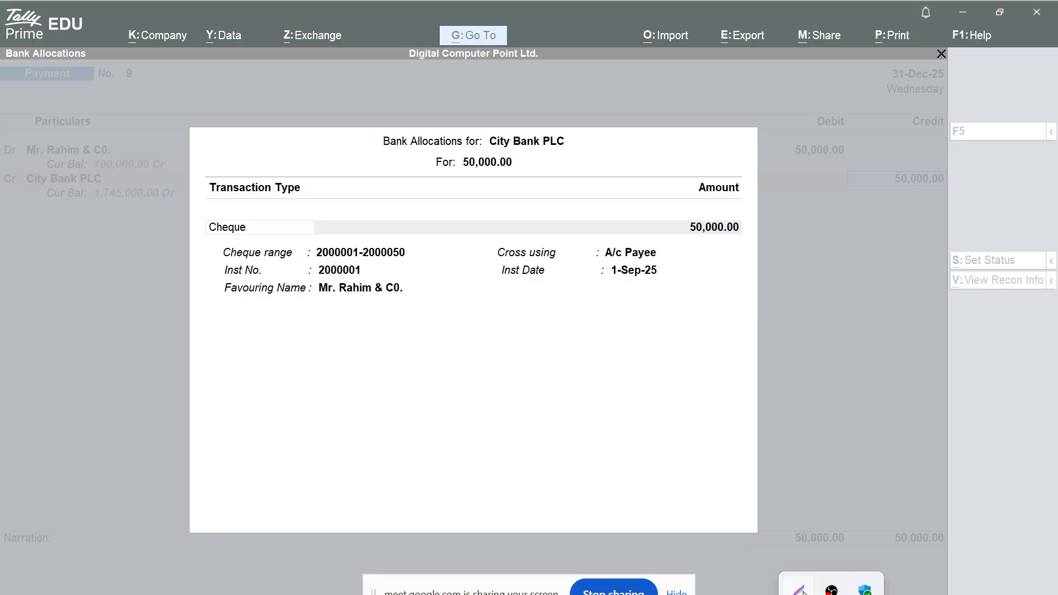
pyautogui.click(799, 590)
pyautogui.moveTo(95, 129)
pyautogui.mouseDown()
pyautogui.moveTo(714, 539)
pyautogui.moveTo(838, 562)
pyautogui.mouseUp()
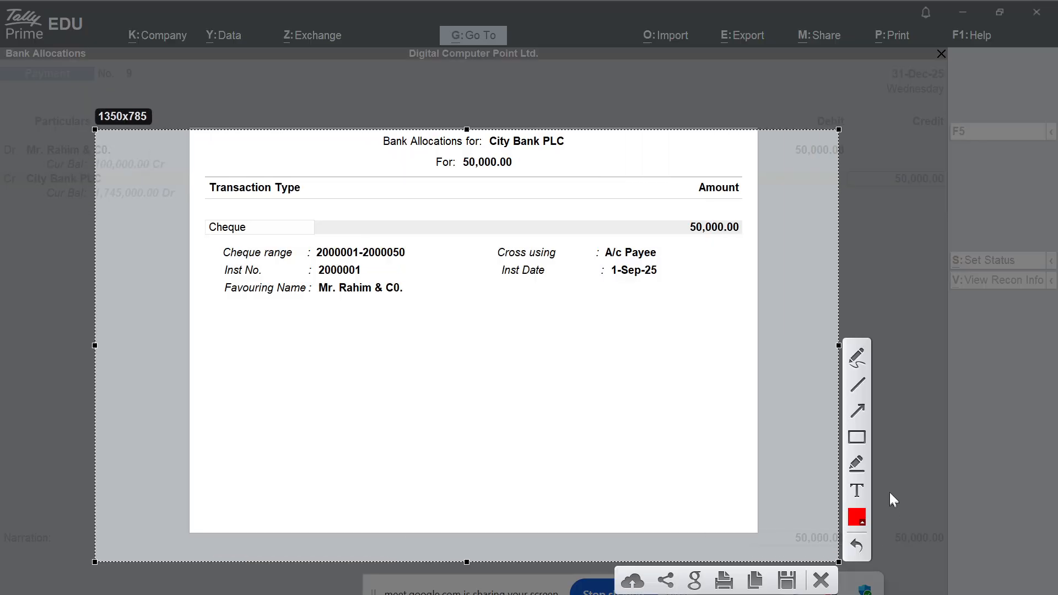
pyautogui.click(856, 437)
pyautogui.moveTo(588, 230); pyautogui.dragTo(674, 269)
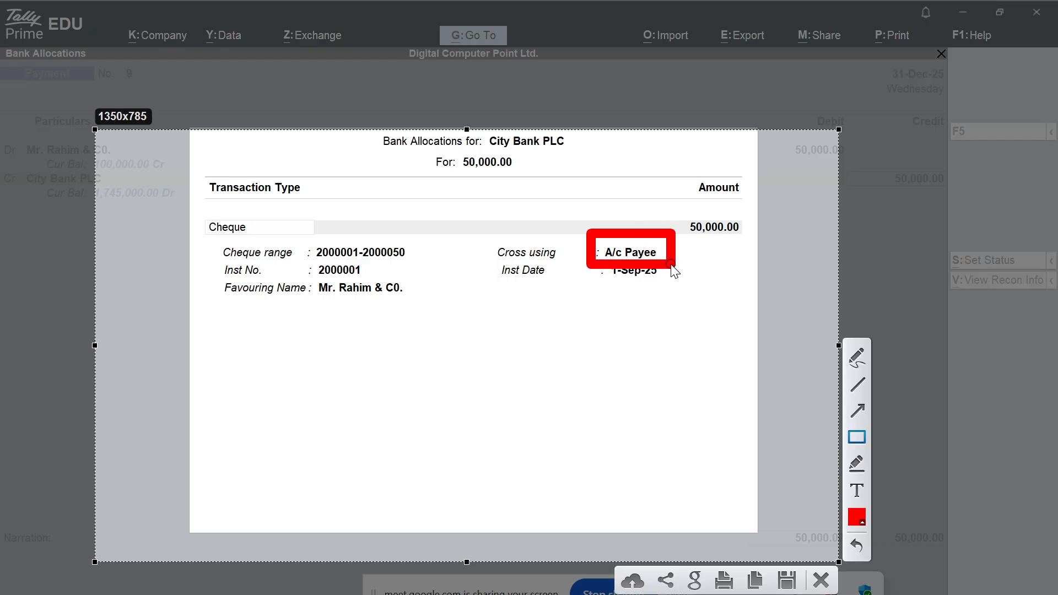
pyautogui.moveTo(306, 277); pyautogui.dragTo(306, 277)
pyautogui.moveTo(443, 315); pyautogui.dragTo(443, 315)
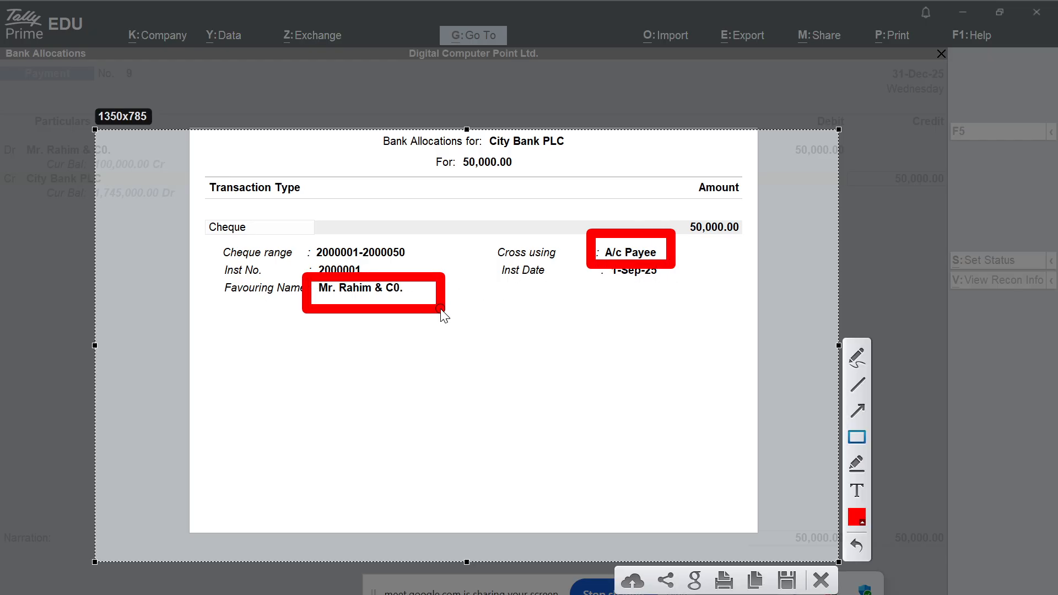
pyautogui.press('Escape')
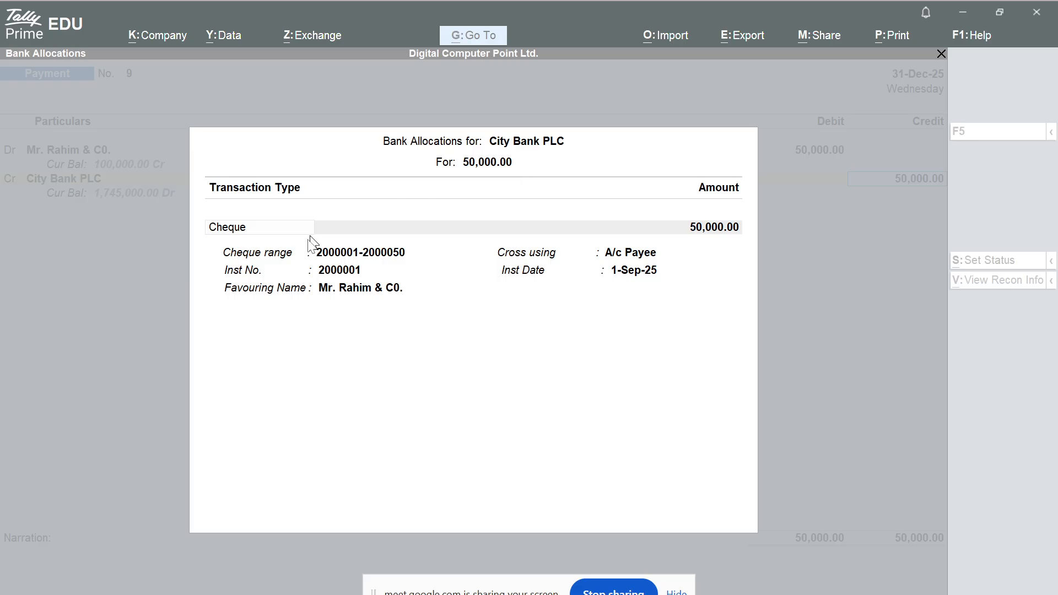
# Accept the cheque's bank allocations, enter the narration "Paid to vendor", and save the payment voucher.
pyautogui.click(549, 398)
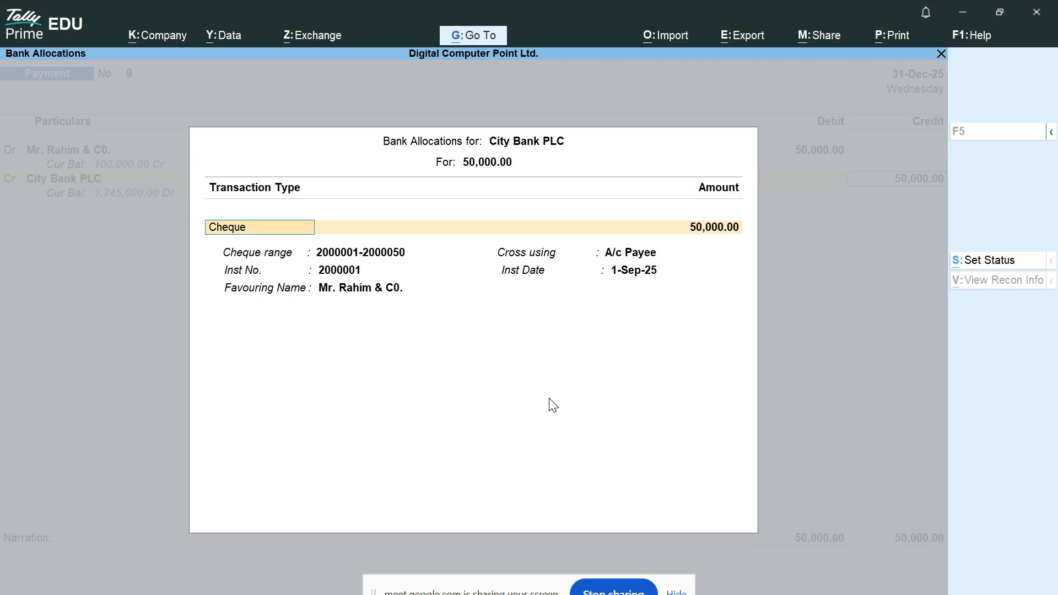
pyautogui.press('Return')
pyautogui.press('Return')
pyautogui.press('Return')
pyautogui.press('Return')
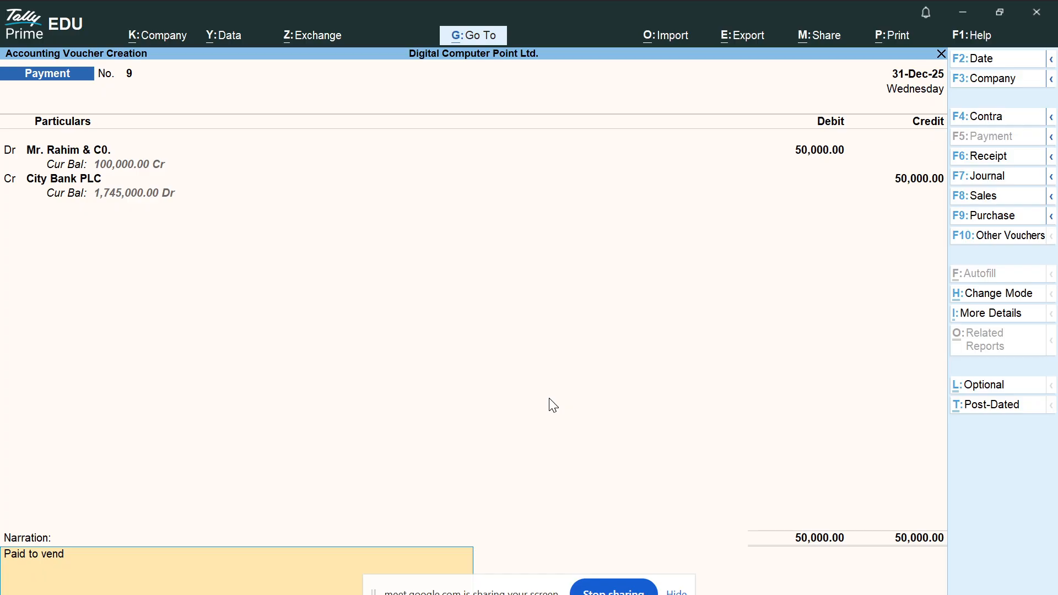
pyautogui.press('Return')
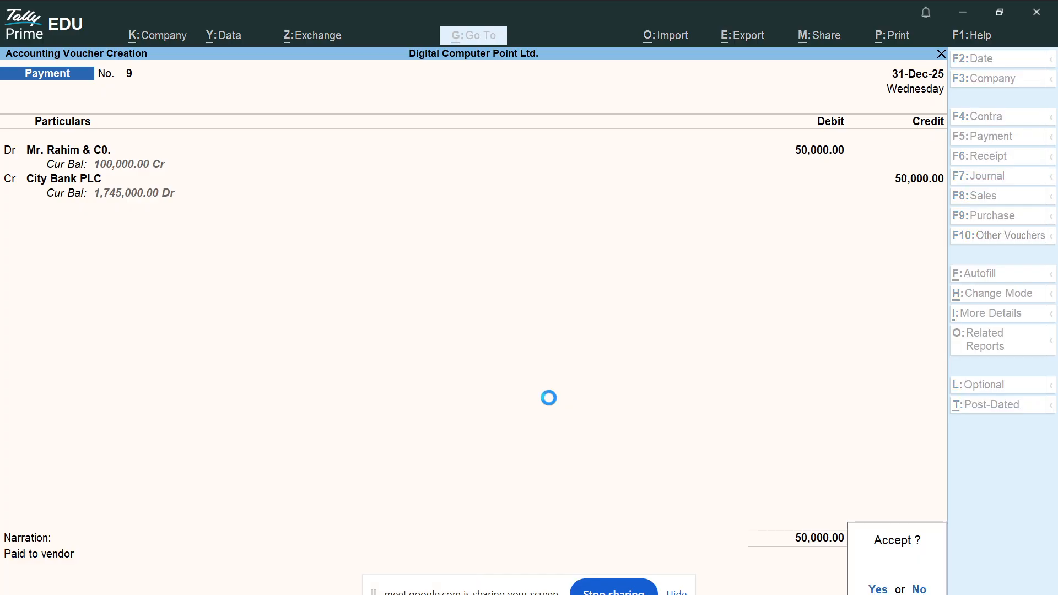
pyautogui.press('Return')
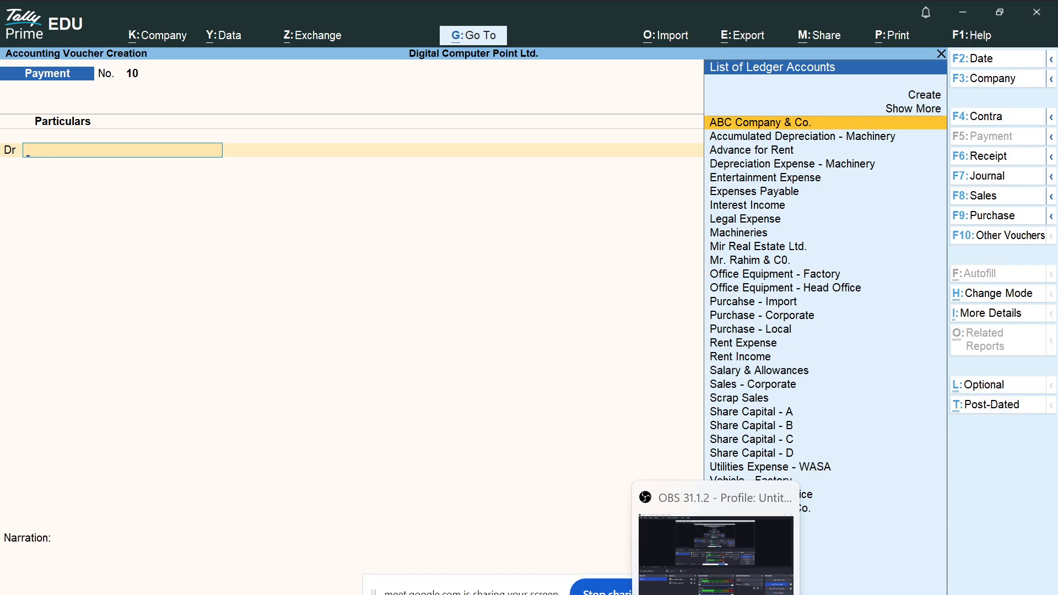
pyautogui.click(686, 586)
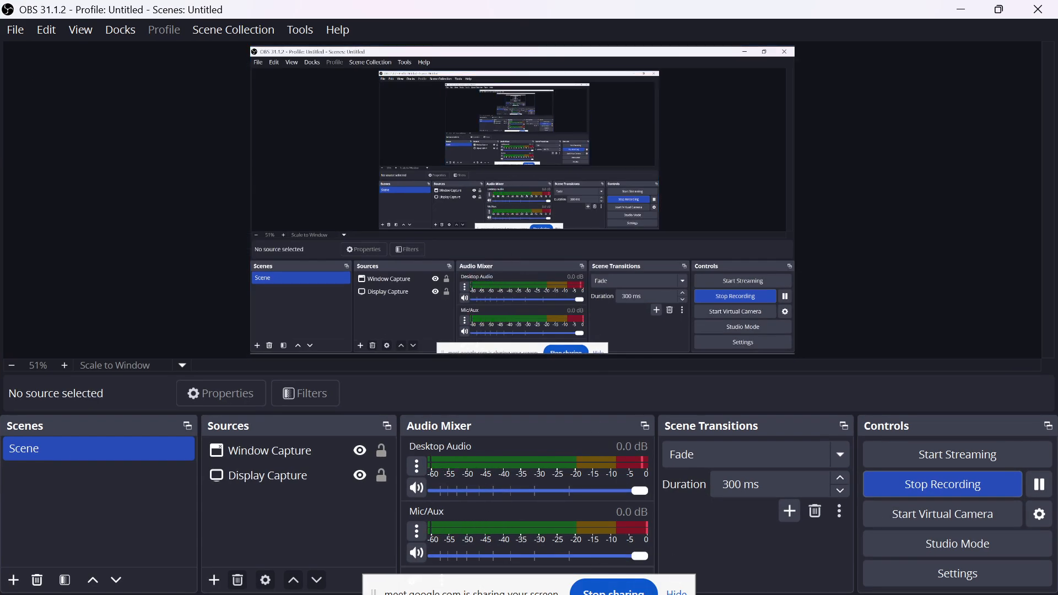
pyautogui.moveTo(642, 584)
pyautogui.click(595, 536)
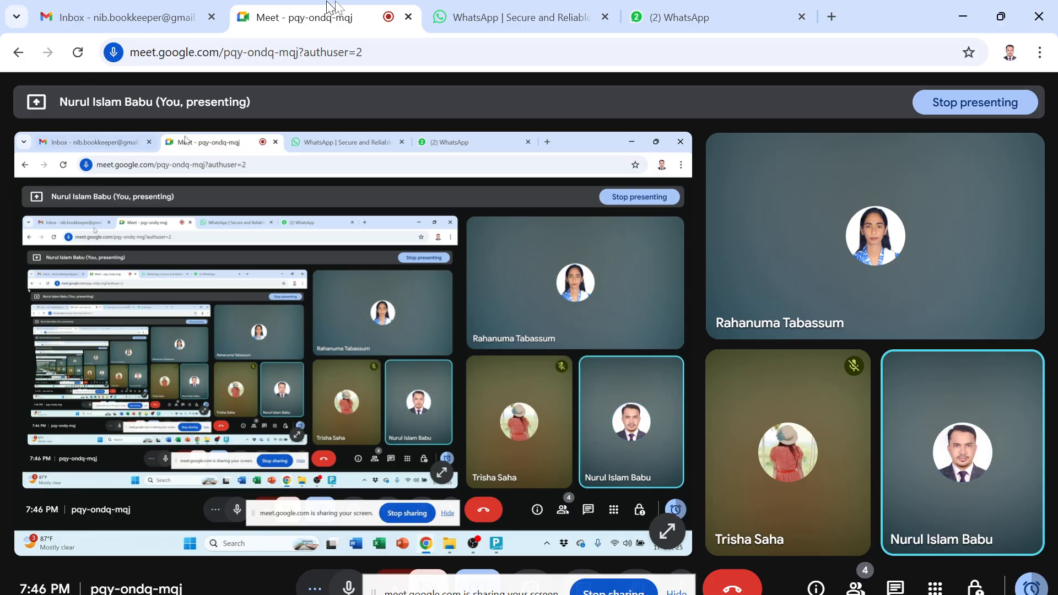
pyautogui.click(487, 17)
pyautogui.click(339, 25)
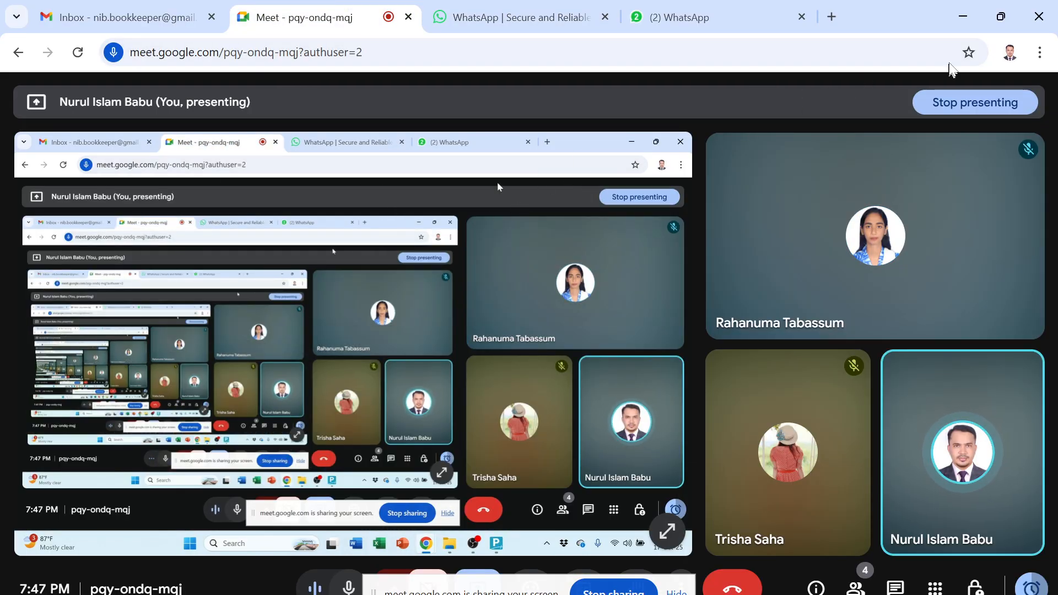
pyautogui.click(961, 22)
pyautogui.click(679, 594)
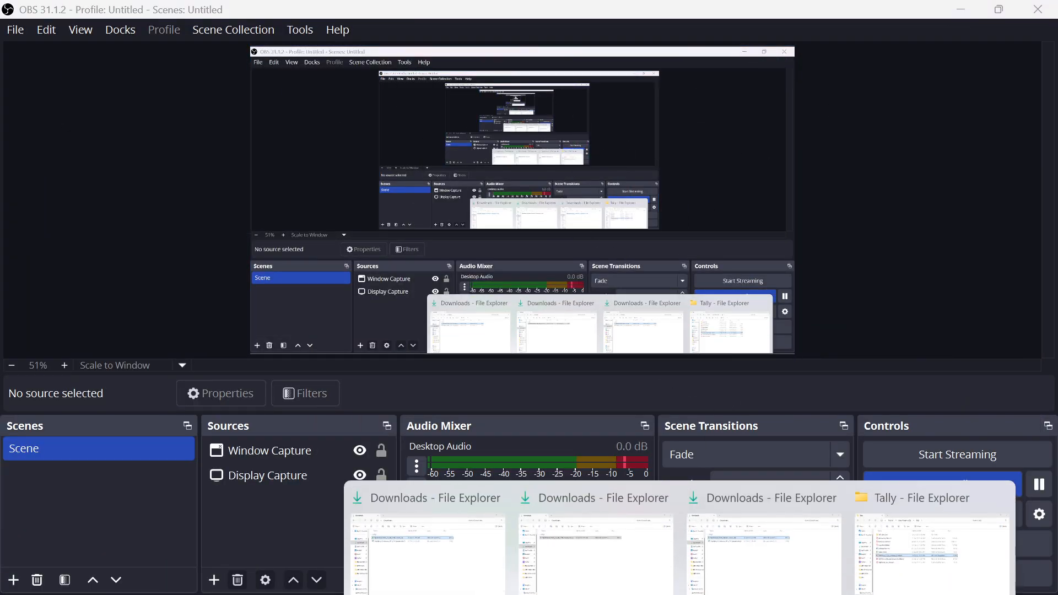
pyautogui.click(722, 594)
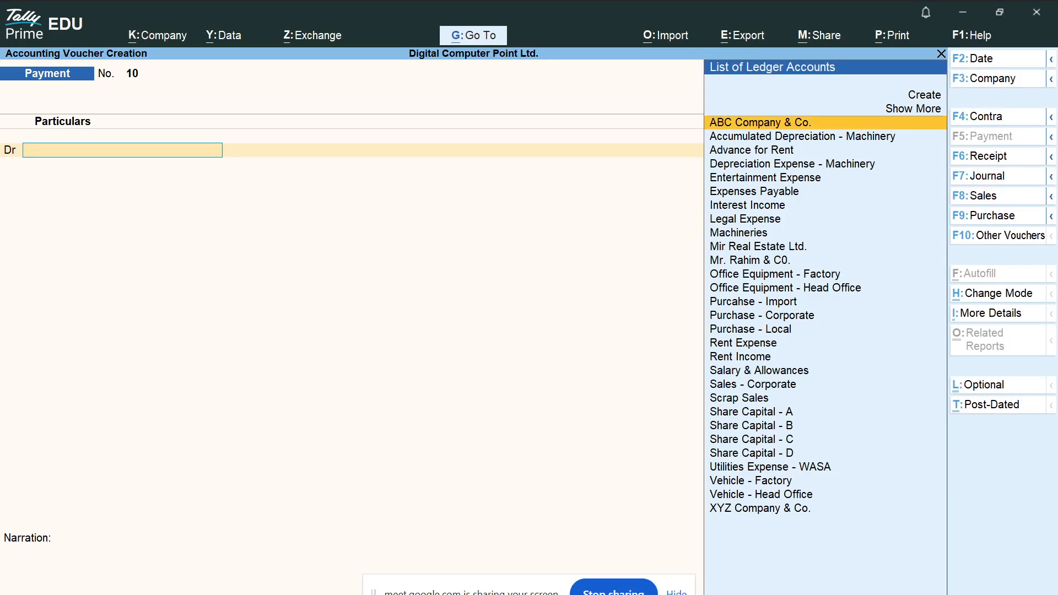
# Switch to File Explorer, open the Salary_Sheet workbook from the Tally folder on New Volume (D:), and look over the September-2025 salary table.
pyautogui.click(963, 13)
pyautogui.click(995, 11)
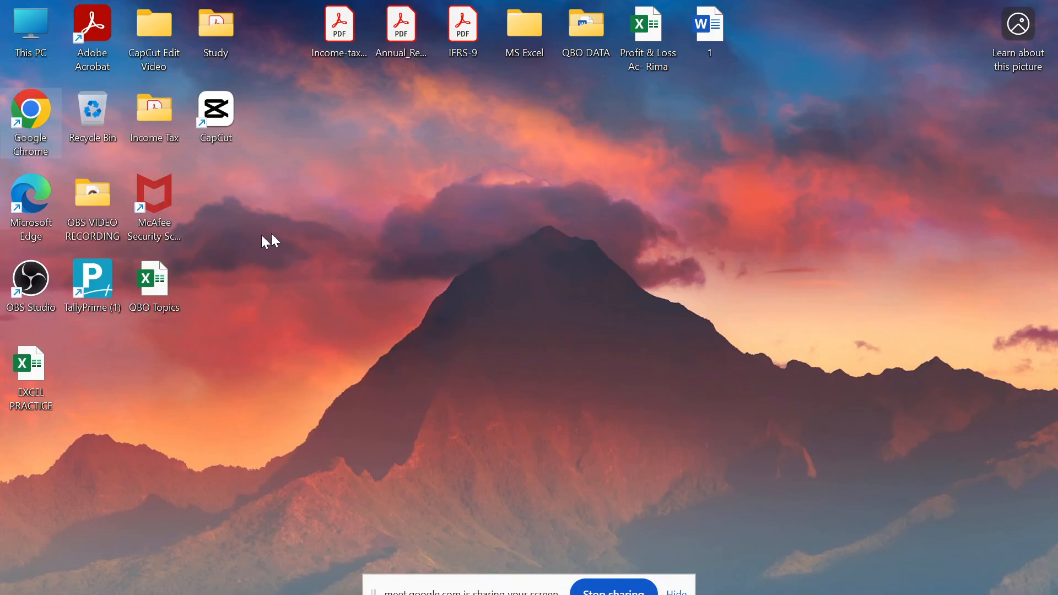
pyautogui.press('super+e')
pyautogui.doubleClick(454, 170)
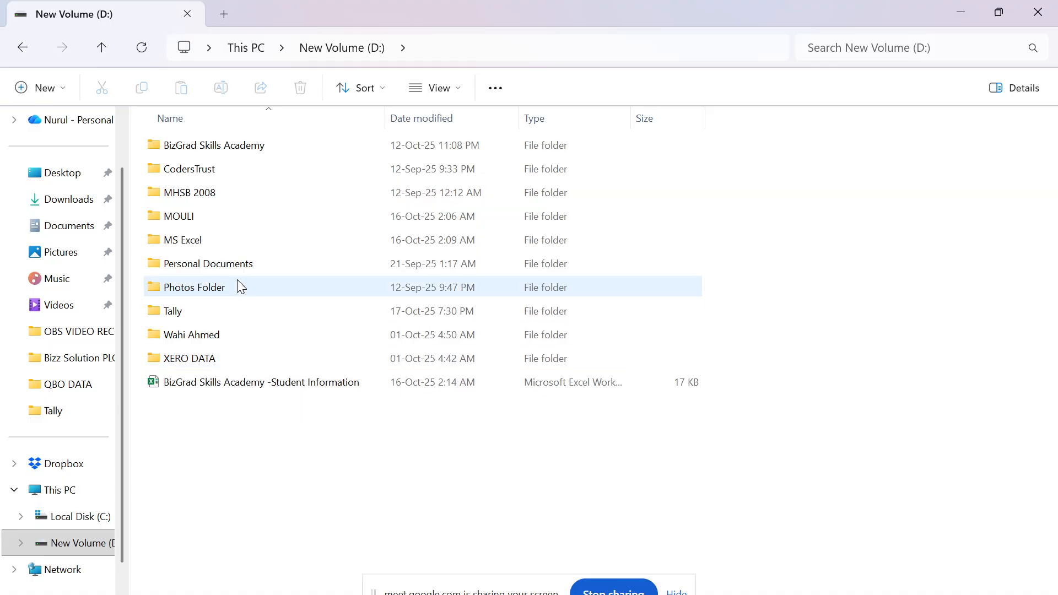
pyautogui.doubleClick(217, 312)
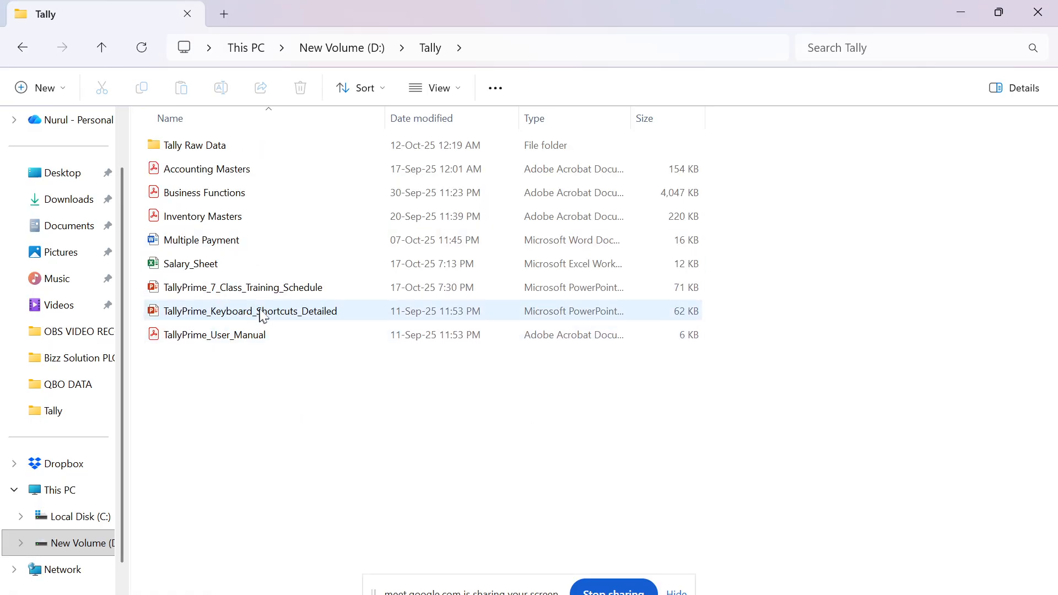
pyautogui.doubleClick(220, 265)
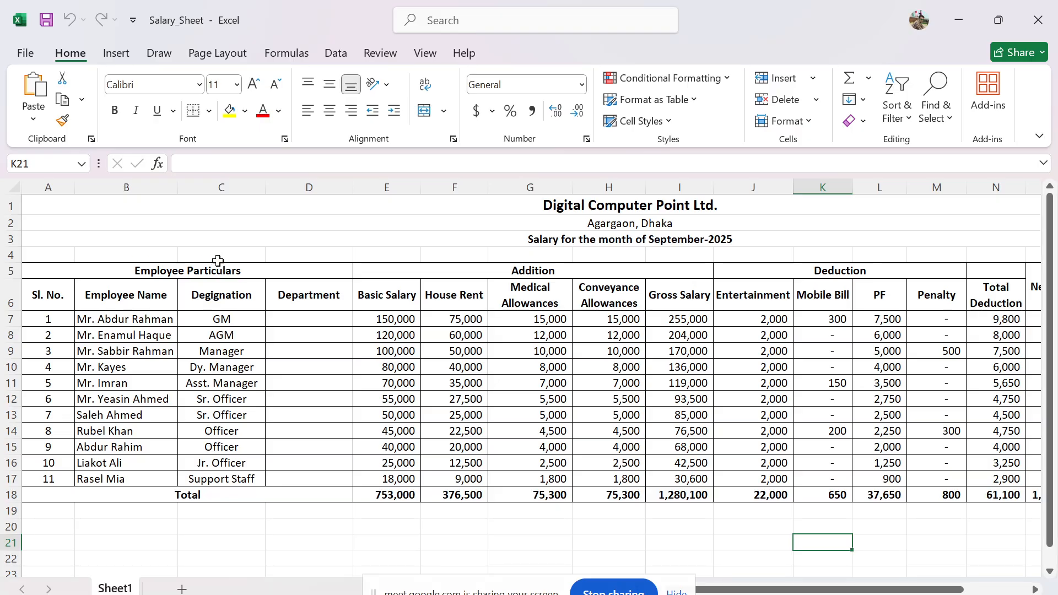
pyautogui.click(402, 480)
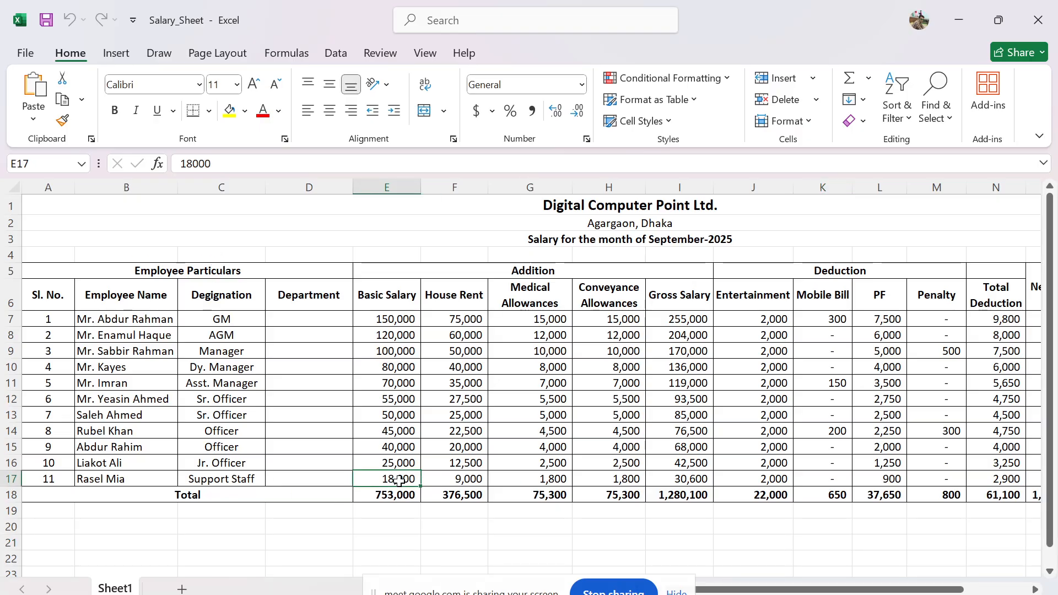
pyautogui.click(526, 527)
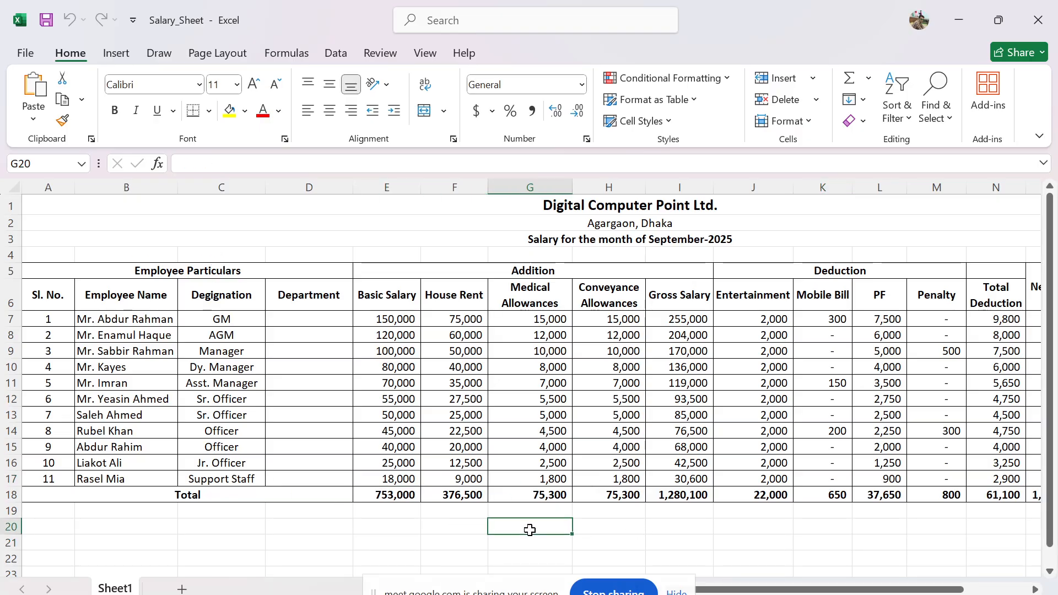
pyautogui.moveTo(712, 590); pyautogui.dragTo(898, 589)
pyautogui.click(605, 544)
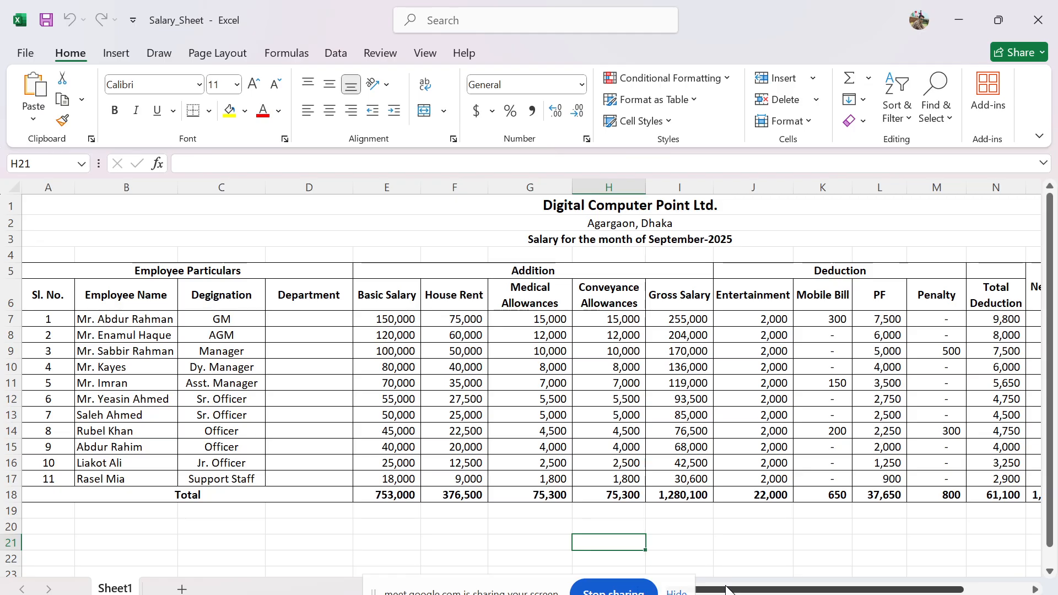
# Look over the salary sheet's company name, address, month heading, column groups and totals row.
pyautogui.click(413, 542)
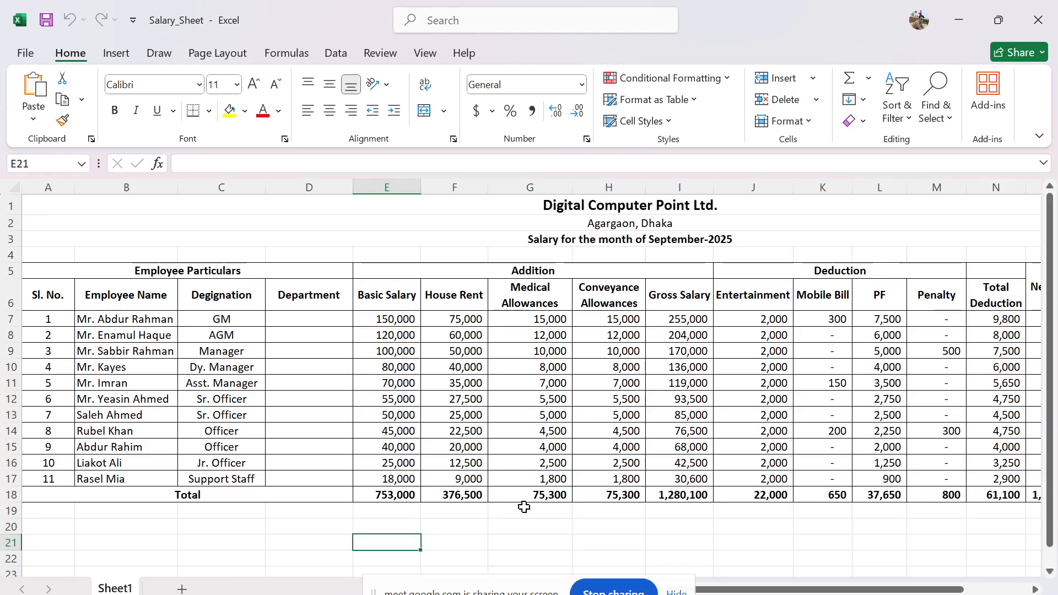
pyautogui.click(531, 522)
pyautogui.click(615, 515)
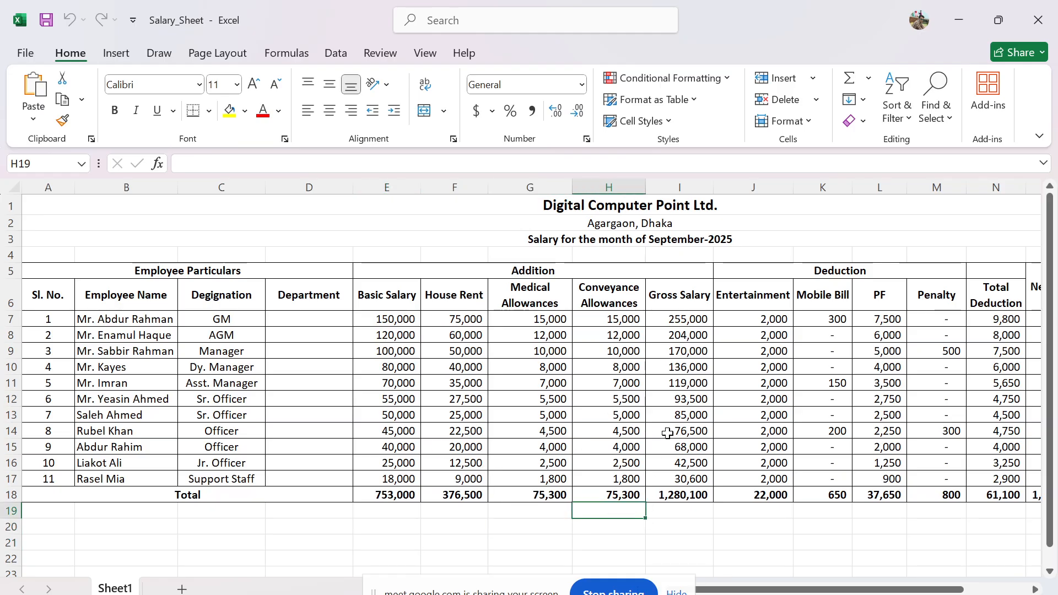
pyautogui.scroll(-3, 727, 424)
pyautogui.scroll(3, 729, 423)
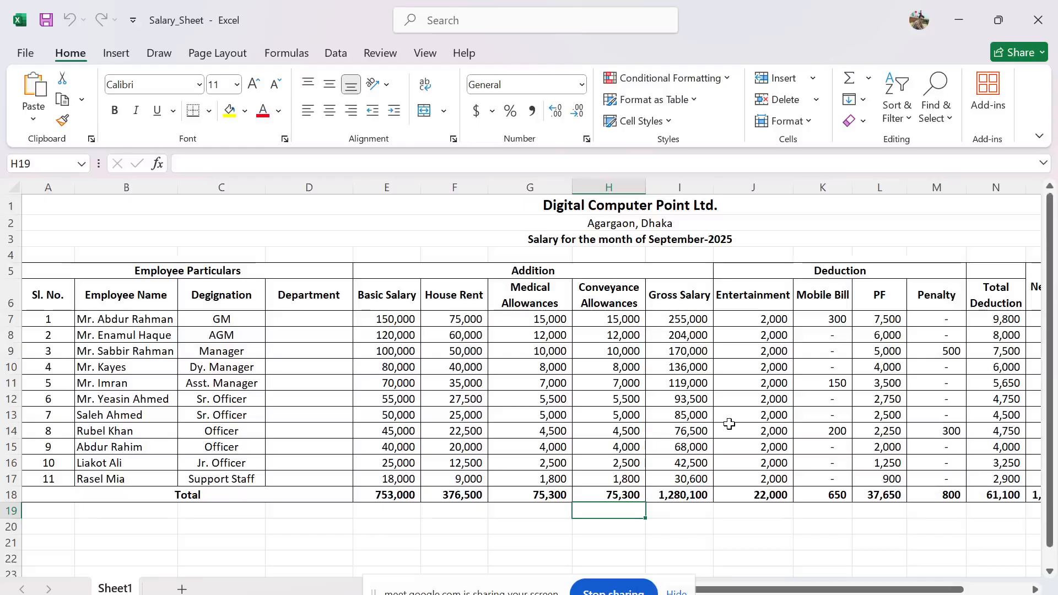
pyautogui.click(852, 243)
pyautogui.click(836, 223)
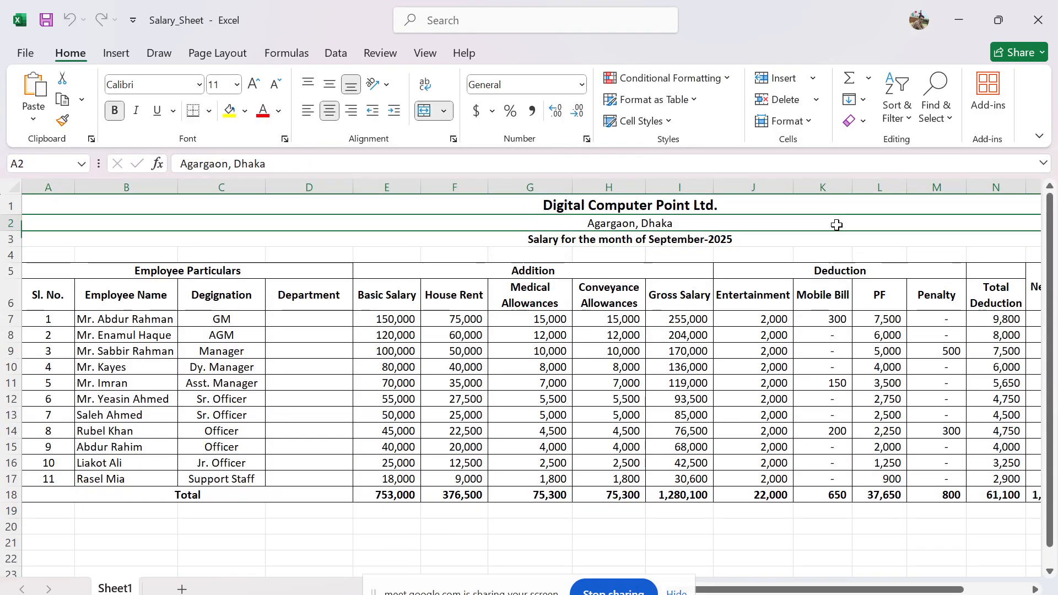
pyautogui.click(834, 209)
pyautogui.click(748, 224)
pyautogui.click(717, 241)
pyautogui.click(685, 255)
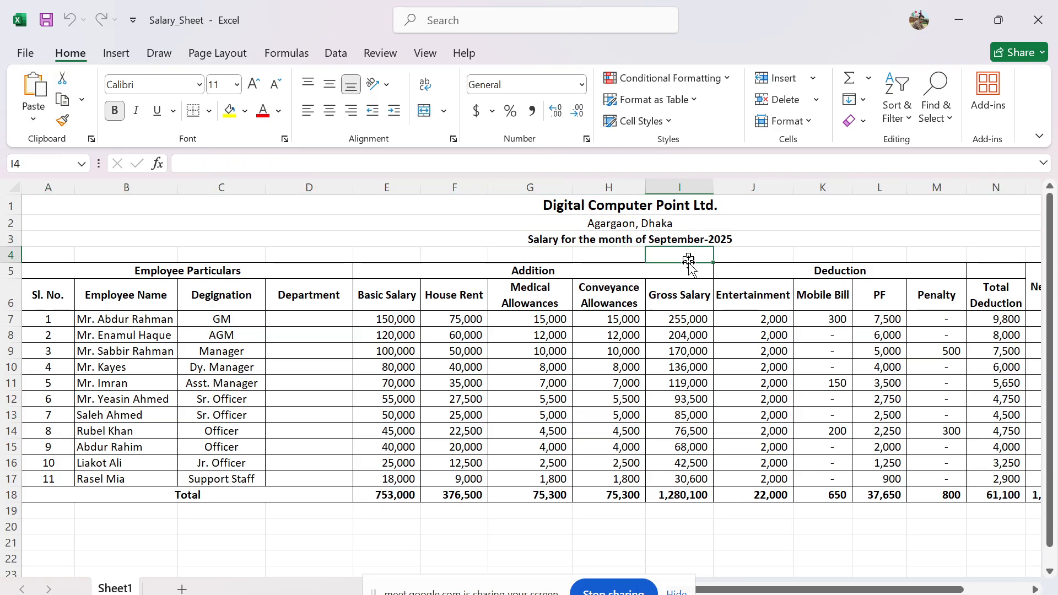
pyautogui.click(750, 255)
pyautogui.moveTo(783, 593)
pyautogui.mouseDown()
pyautogui.moveTo(826, 593)
pyautogui.moveTo(782, 593)
pyautogui.mouseUp()
pyautogui.click(673, 546)
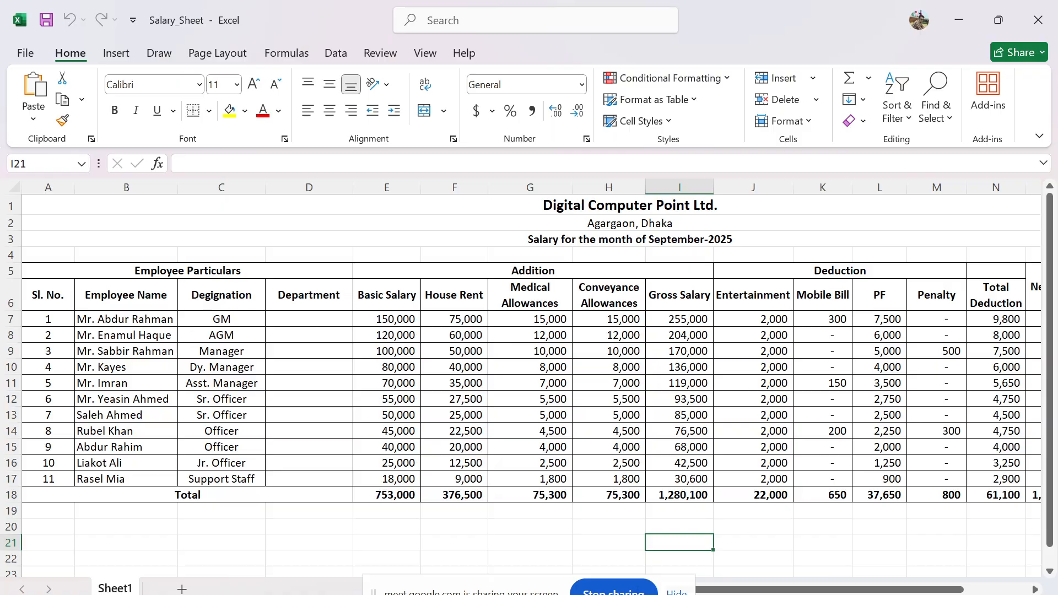
# Start a screen capture of the salary table and outline the Sl. No., Employee Name, Degignation and Department headings in red.
pyautogui.click(831, 594)
pyautogui.click(799, 590)
pyautogui.moveTo(25, 190)
pyautogui.mouseDown()
pyautogui.moveTo(124, 324)
pyautogui.moveTo(1048, 559)
pyautogui.moveTo(1057, 594)
pyautogui.mouseUp()
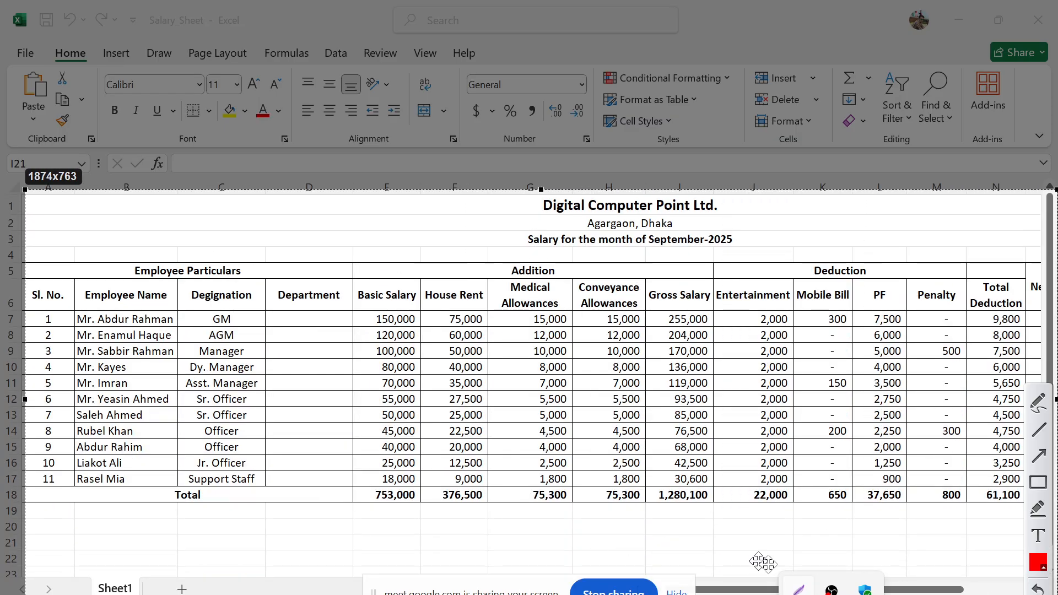
pyautogui.click(1039, 482)
pyautogui.moveTo(19, 271); pyautogui.dragTo(73, 311)
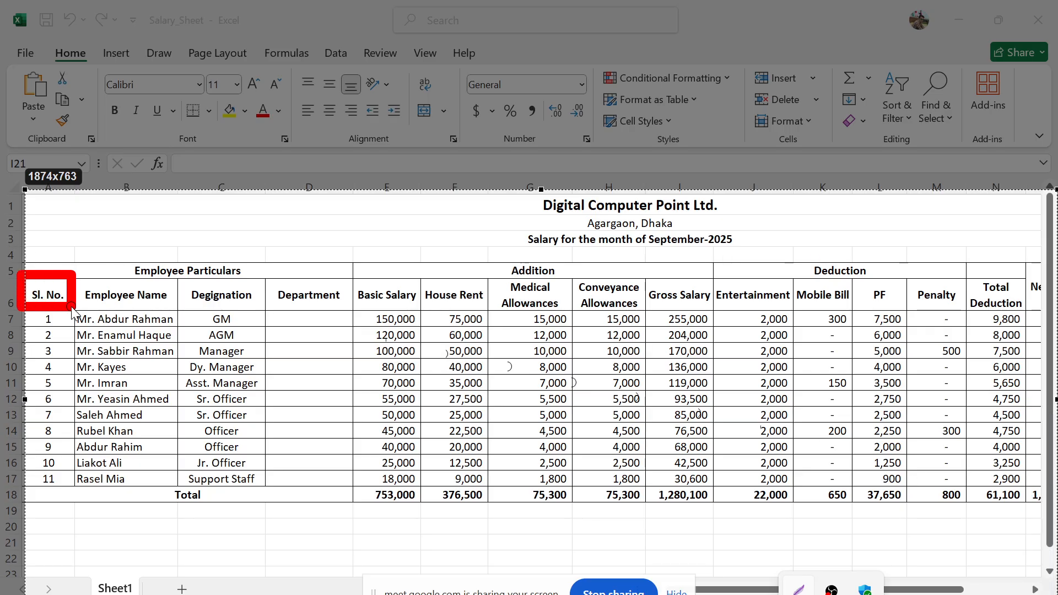
pyautogui.moveTo(74, 271)
pyautogui.mouseDown()
pyautogui.moveTo(142, 309)
pyautogui.moveTo(178, 312)
pyautogui.mouseUp()
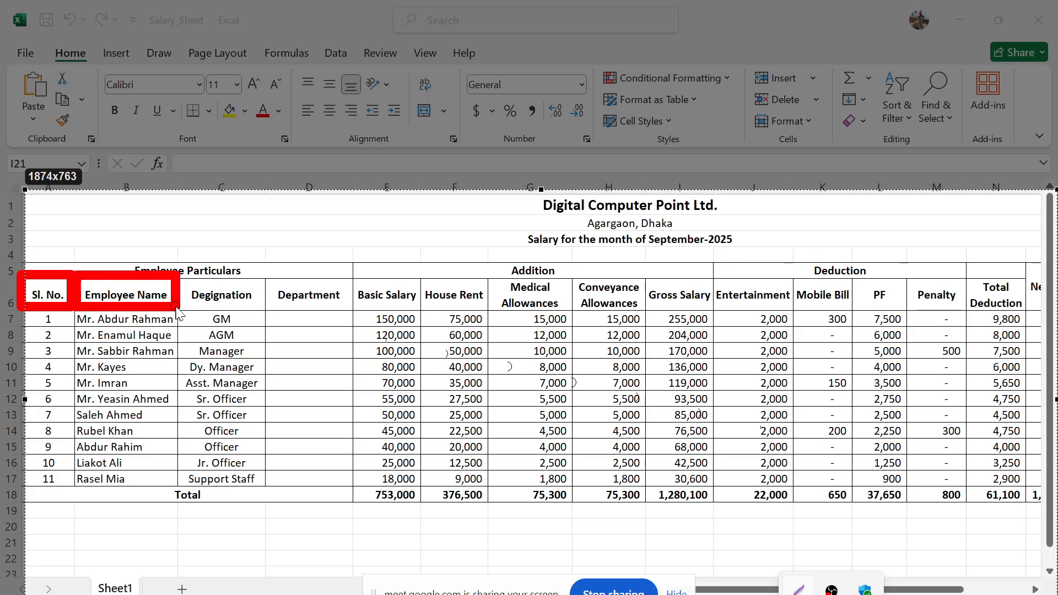
pyautogui.moveTo(175, 272)
pyautogui.mouseDown()
pyautogui.moveTo(198, 306)
pyautogui.moveTo(266, 311)
pyautogui.mouseUp()
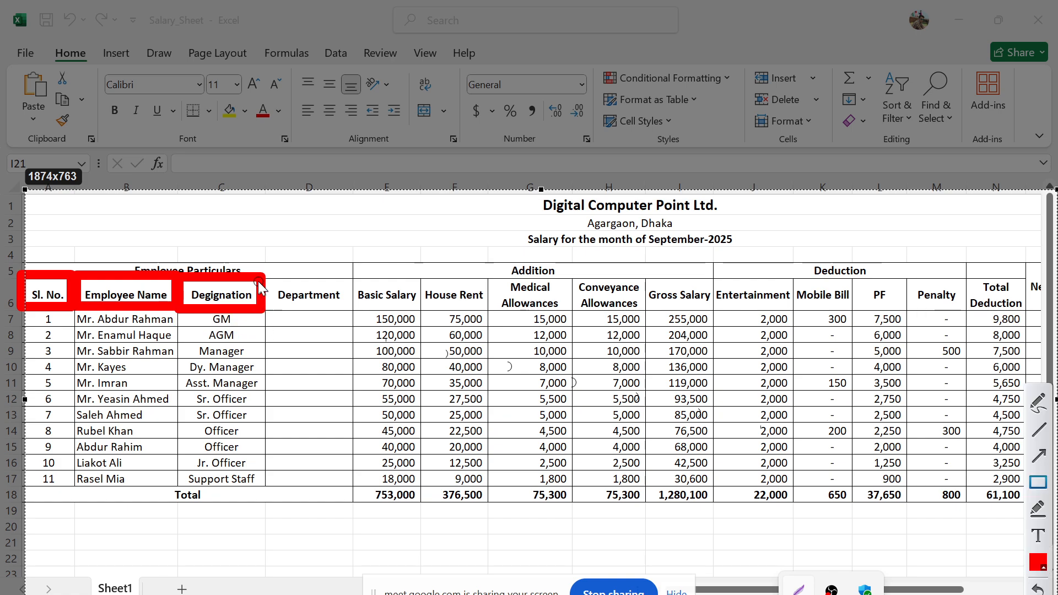
pyautogui.moveTo(255, 274); pyautogui.dragTo(361, 313)
# Outline the Basic Salary, House Rent, Medical Allowances, Conveyance Allowances and Gross Salary headings in red, plus the Addition group.
pyautogui.moveTo(355, 275)
pyautogui.mouseDown()
pyautogui.moveTo(386, 309)
pyautogui.moveTo(425, 313)
pyautogui.mouseUp()
pyautogui.moveTo(418, 275)
pyautogui.mouseDown()
pyautogui.moveTo(468, 321)
pyautogui.moveTo(493, 314)
pyautogui.mouseUp()
pyautogui.moveTo(477, 276)
pyautogui.mouseDown()
pyautogui.moveTo(532, 317)
pyautogui.moveTo(563, 314)
pyautogui.mouseUp()
pyautogui.moveTo(565, 275)
pyautogui.mouseDown()
pyautogui.moveTo(621, 322)
pyautogui.moveTo(644, 325)
pyautogui.moveTo(638, 312)
pyautogui.mouseUp()
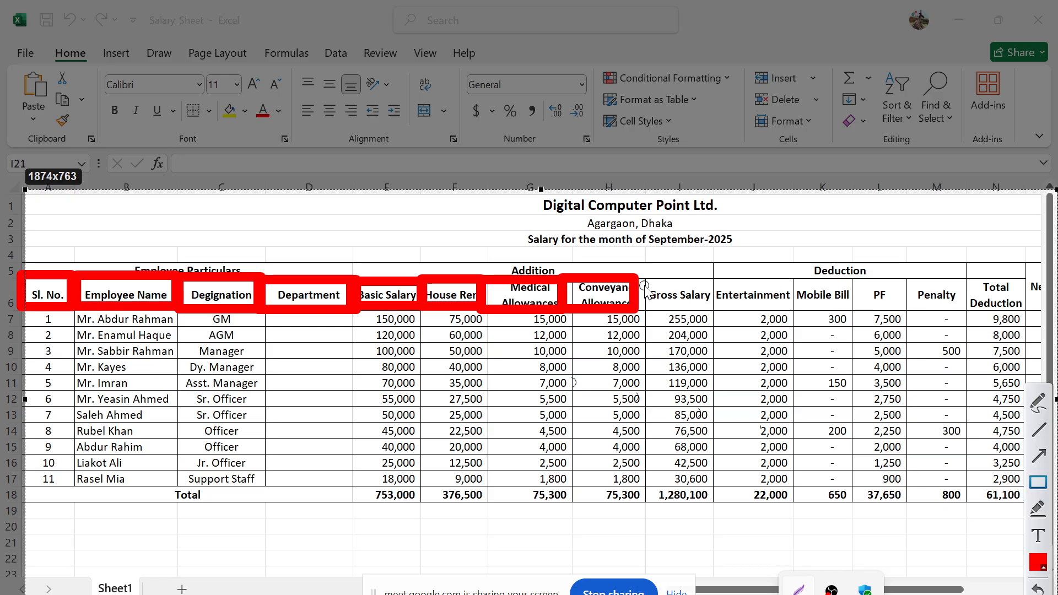
pyautogui.moveTo(640, 275)
pyautogui.mouseDown()
pyautogui.moveTo(716, 325)
pyautogui.moveTo(708, 314)
pyautogui.mouseUp()
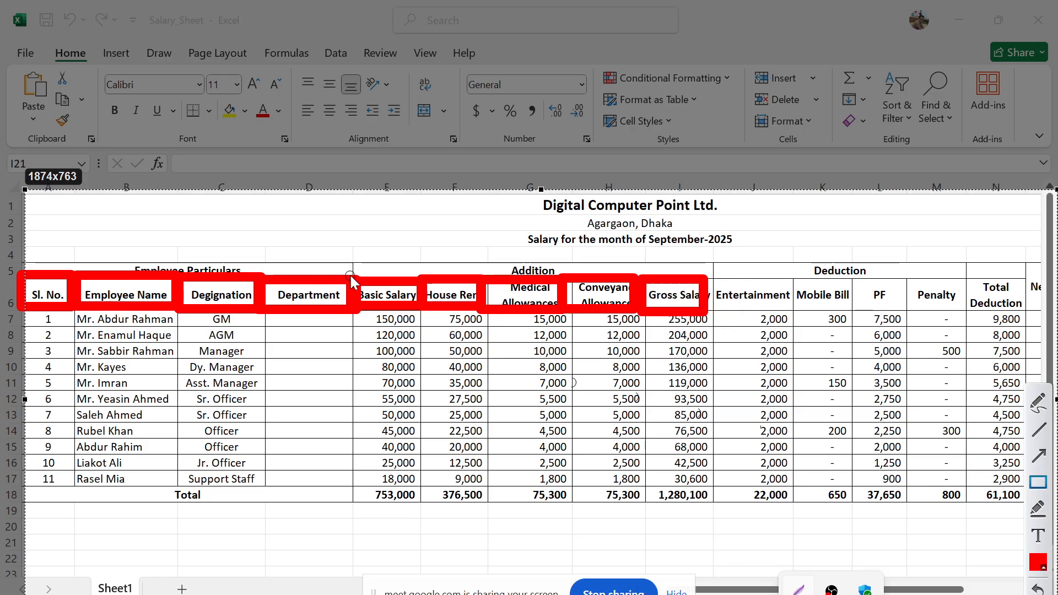
pyautogui.moveTo(351, 264)
pyautogui.mouseDown()
pyautogui.moveTo(367, 287)
pyautogui.moveTo(557, 309)
pyautogui.moveTo(631, 303)
pyautogui.mouseUp()
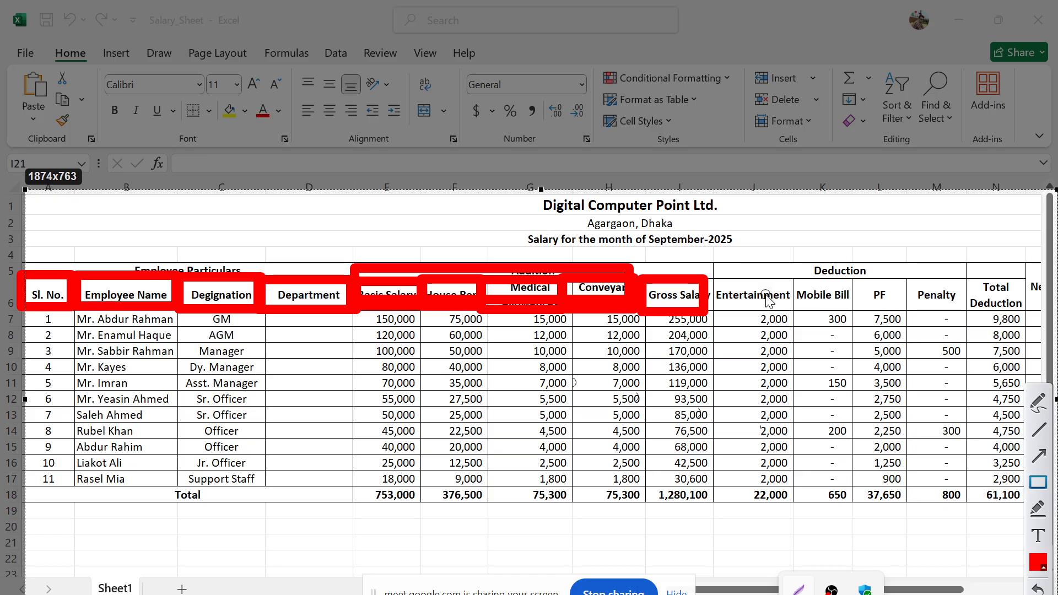
# Outline the Deduction group and its Entertainment, Mobile Bill, PF, Penalty and Total Deduction columns in red, and discard the capture.
pyautogui.moveTo(714, 259)
pyautogui.mouseDown()
pyautogui.moveTo(861, 323)
pyautogui.moveTo(971, 313)
pyautogui.mouseUp()
pyautogui.moveTo(350, 259)
pyautogui.mouseDown()
pyautogui.moveTo(367, 282)
pyautogui.moveTo(709, 316)
pyautogui.moveTo(791, 418)
pyautogui.moveTo(796, 509)
pyautogui.moveTo(793, 501)
pyautogui.mouseUp()
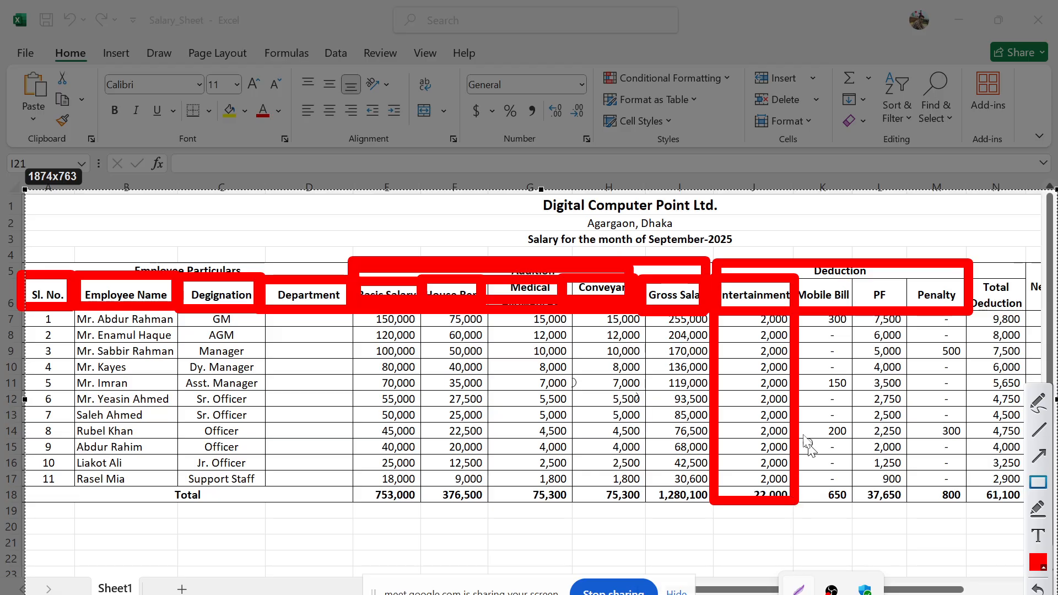
pyautogui.moveTo(788, 277)
pyautogui.mouseDown()
pyautogui.moveTo(877, 523)
pyautogui.moveTo(855, 509)
pyautogui.mouseUp()
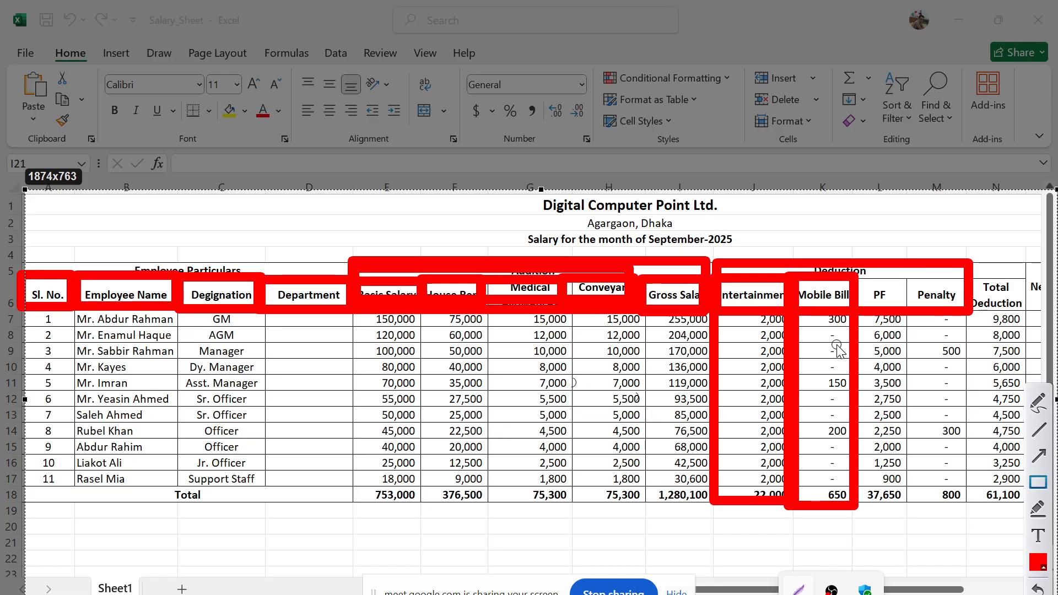
pyautogui.moveTo(852, 276)
pyautogui.mouseDown()
pyautogui.moveTo(930, 523)
pyautogui.moveTo(912, 513)
pyautogui.mouseUp()
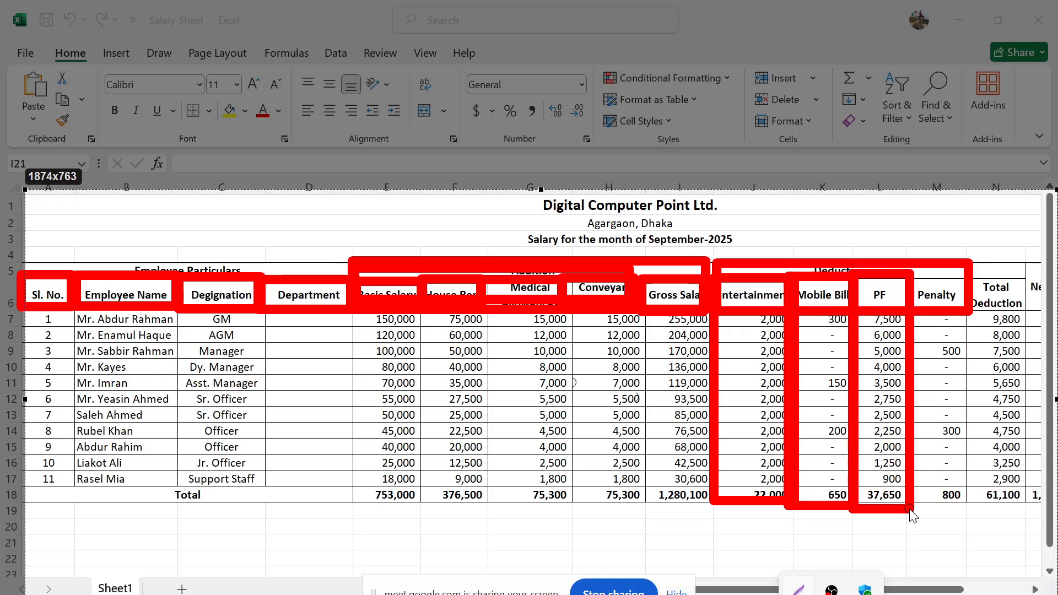
pyautogui.moveTo(909, 274)
pyautogui.mouseDown()
pyautogui.moveTo(962, 413)
pyautogui.moveTo(966, 513)
pyautogui.mouseUp()
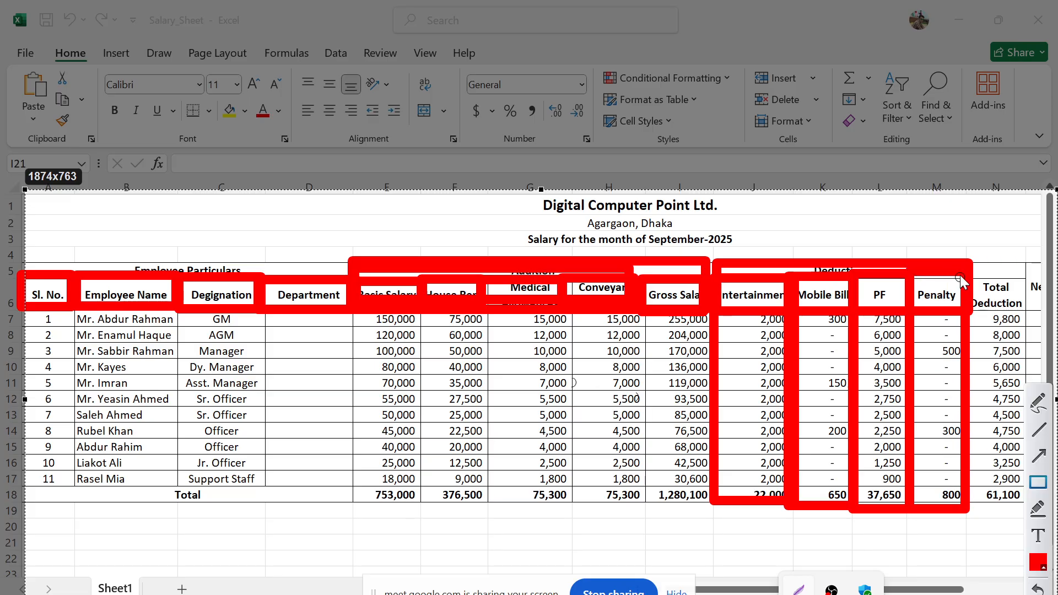
pyautogui.moveTo(969, 270)
pyautogui.mouseDown()
pyautogui.moveTo(998, 452)
pyautogui.moveTo(1036, 539)
pyautogui.moveTo(1019, 508)
pyautogui.mouseUp()
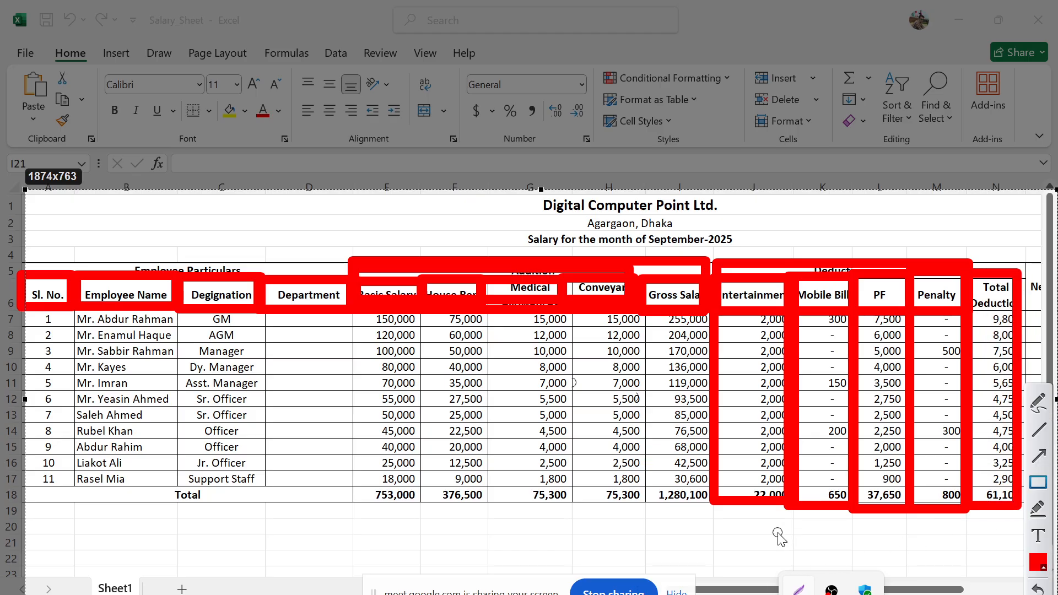
pyautogui.press('Escape')
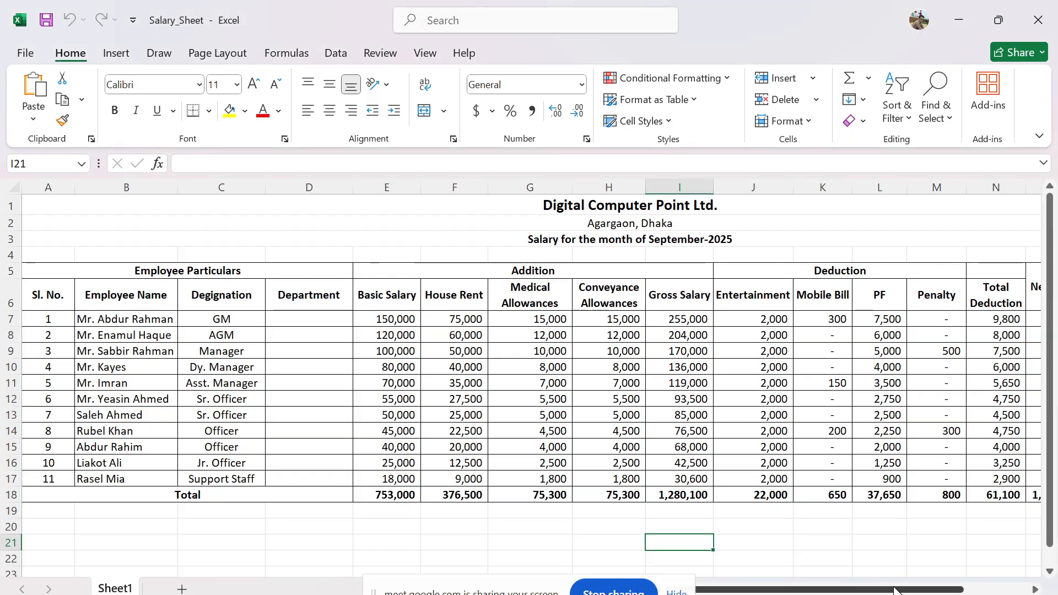
# Capture the salary table through its Signature column and outline the Gross Salary, Total Deduction and Net Salary columns in red.
pyautogui.moveTo(841, 590); pyautogui.dragTo(881, 587)
pyautogui.click(964, 482)
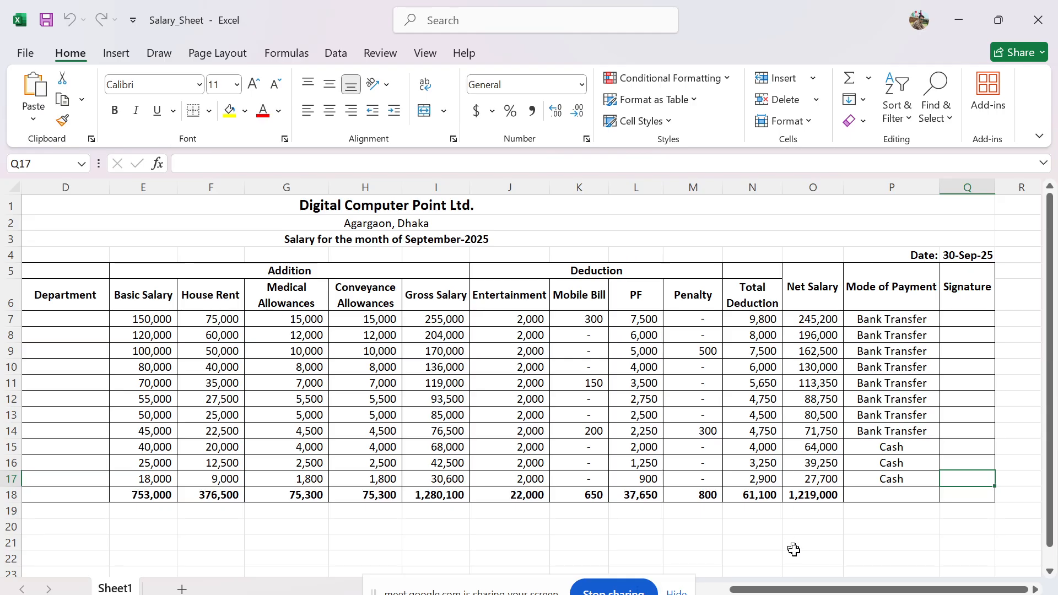
pyautogui.click(830, 594)
pyautogui.click(798, 590)
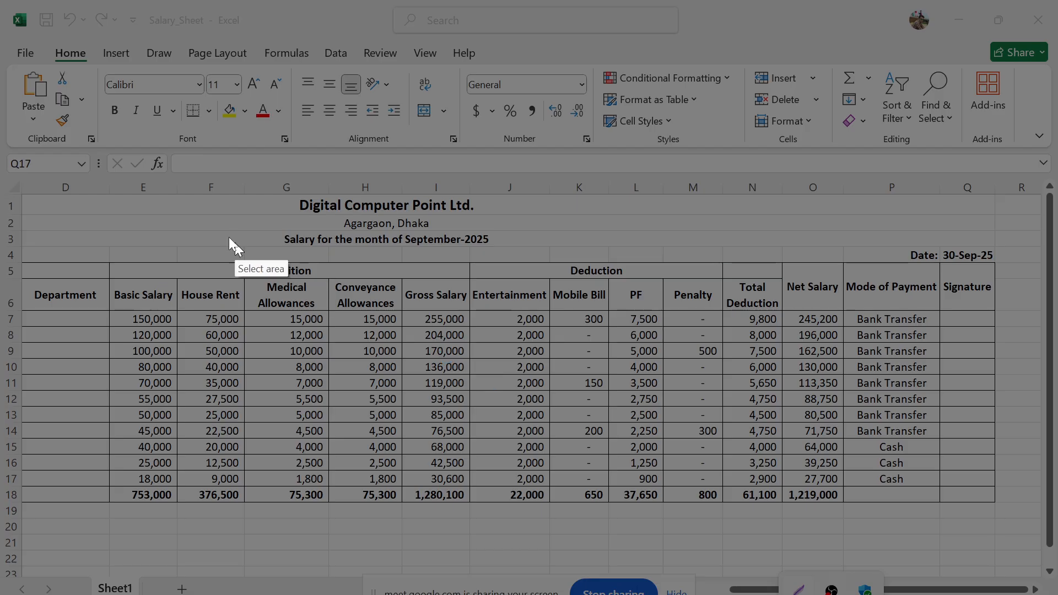
pyautogui.moveTo(146, 201); pyautogui.dragTo(1047, 594)
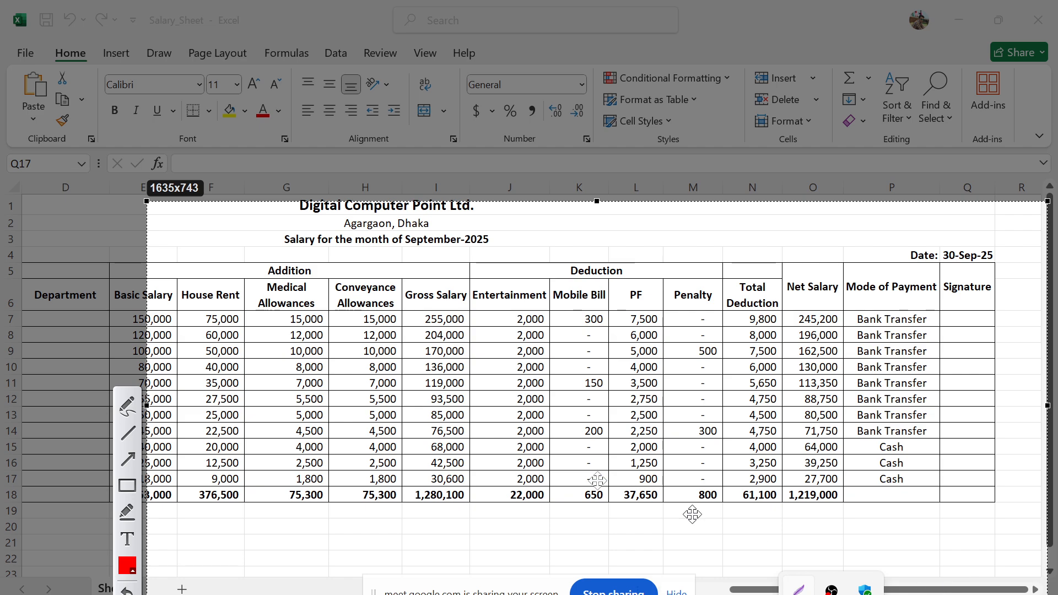
pyautogui.click(127, 485)
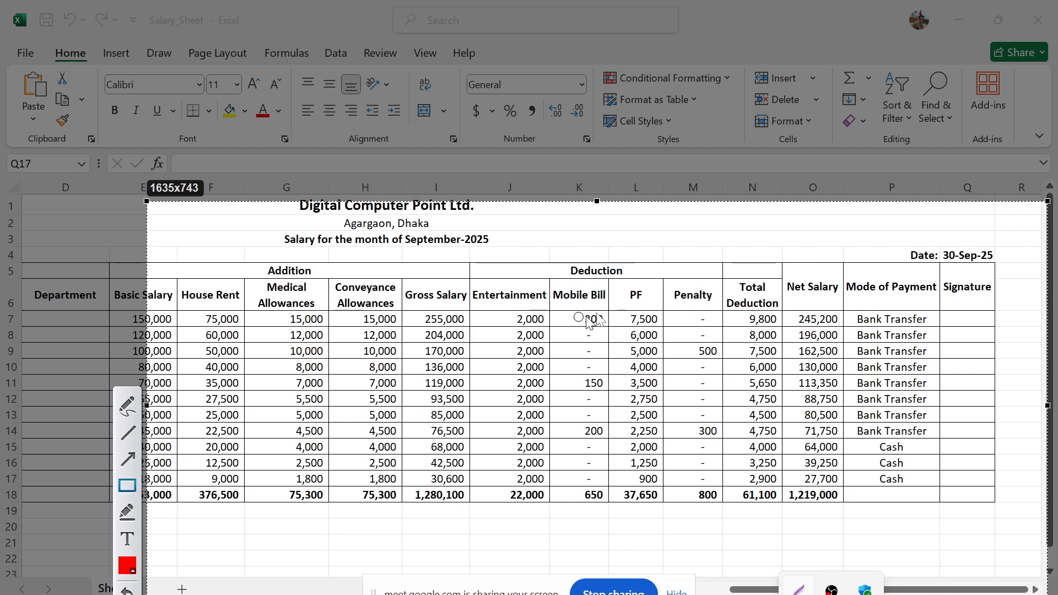
pyautogui.moveTo(725, 275); pyautogui.dragTo(775, 504)
pyautogui.moveTo(781, 266); pyautogui.dragTo(848, 518)
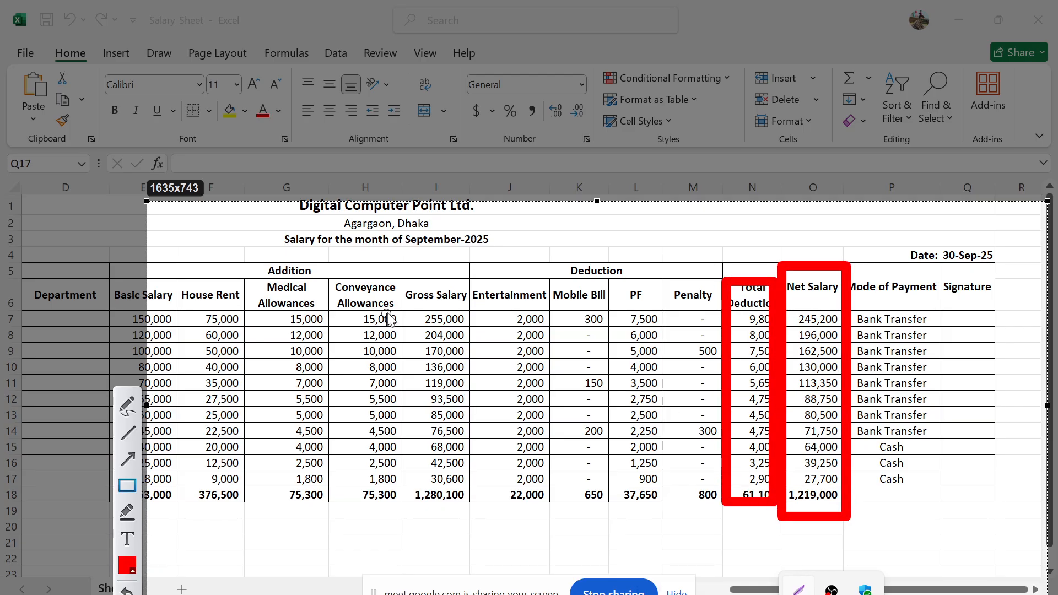
pyautogui.moveTo(396, 263)
pyautogui.mouseDown()
pyautogui.moveTo(427, 458)
pyautogui.moveTo(473, 517)
pyautogui.mouseUp()
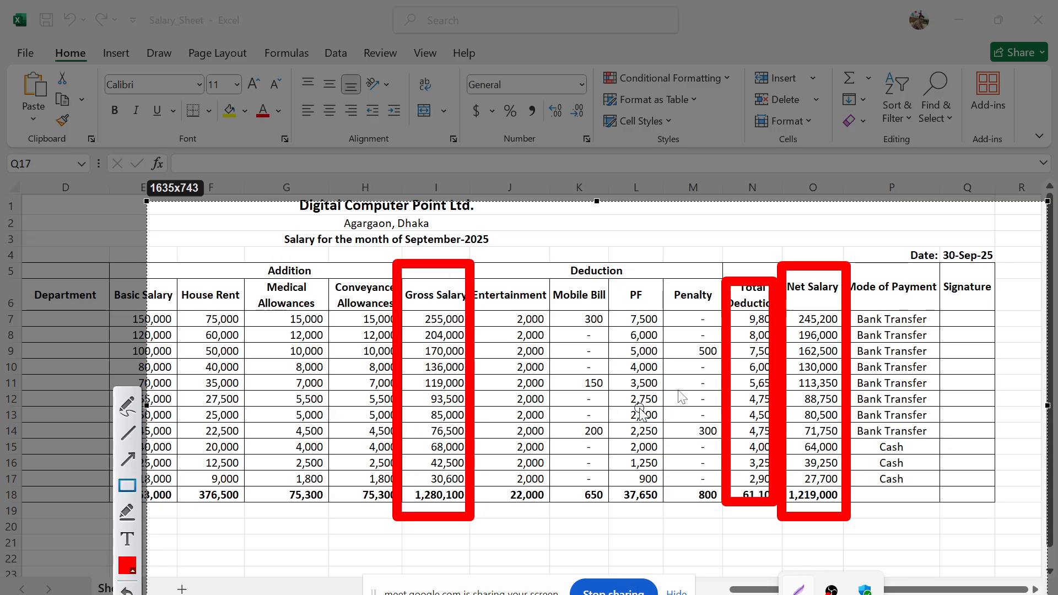
pyautogui.moveTo(725, 258); pyautogui.dragTo(789, 506)
pyautogui.moveTo(780, 268)
pyautogui.mouseDown()
pyautogui.moveTo(848, 491)
pyautogui.moveTo(844, 510)
pyautogui.mouseUp()
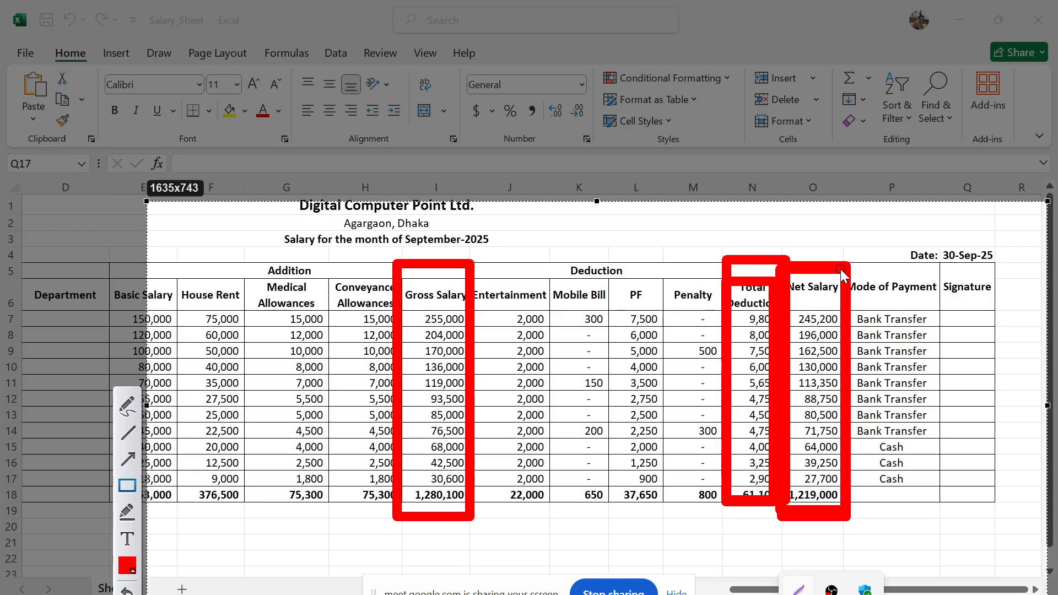
# Outline the Mode of Payment heading, the Bank Transfer and Cash rows and the Signature column in red, and discard the capture.
pyautogui.moveTo(840, 268)
pyautogui.mouseDown()
pyautogui.moveTo(958, 329)
pyautogui.moveTo(942, 307)
pyautogui.mouseUp()
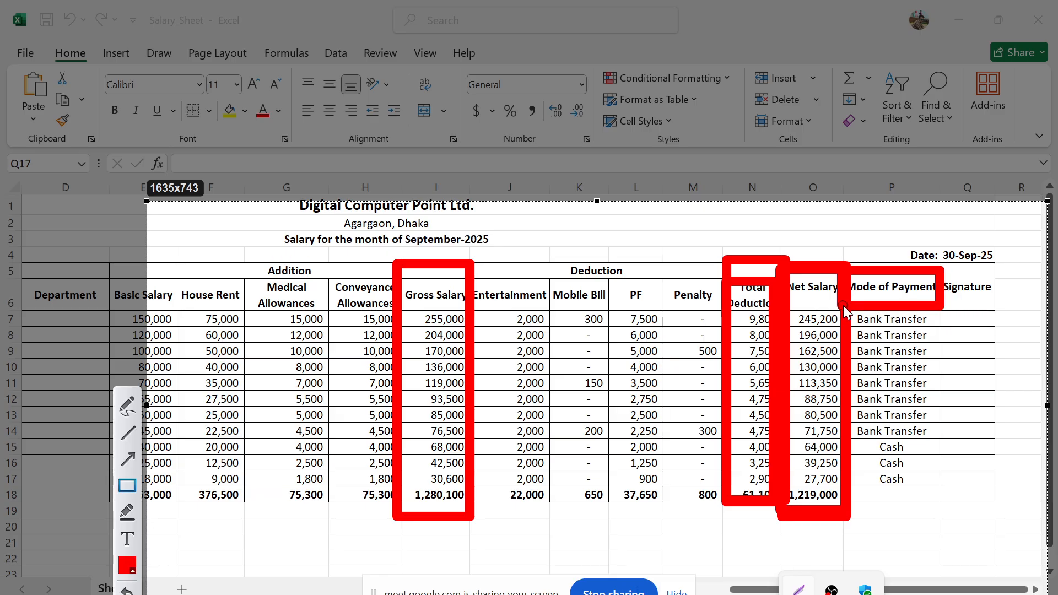
pyautogui.moveTo(842, 305); pyautogui.dragTo(942, 511)
pyautogui.moveTo(847, 306); pyautogui.dragTo(943, 437)
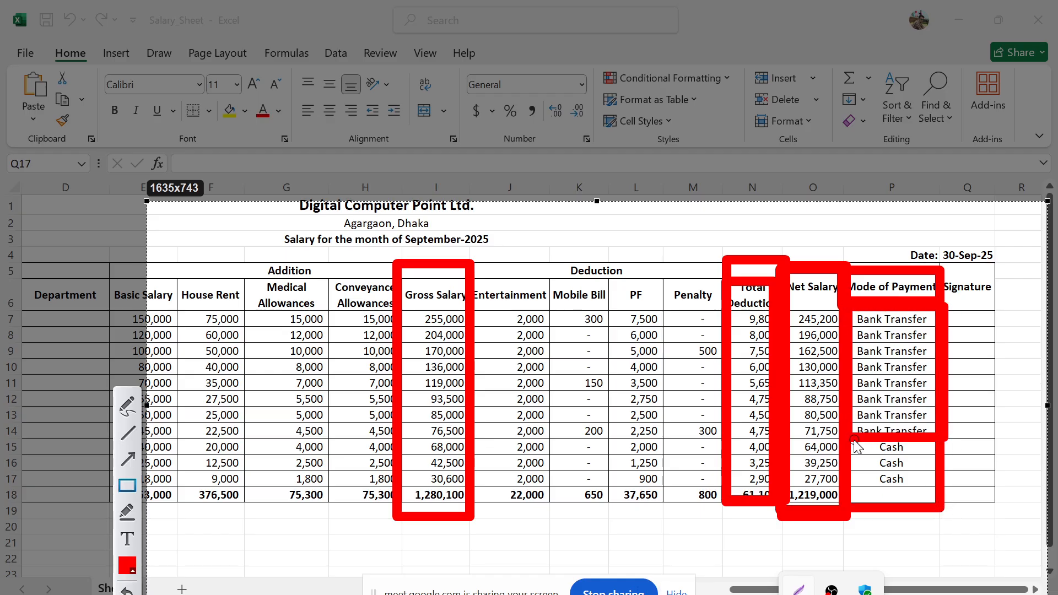
pyautogui.moveTo(854, 441)
pyautogui.mouseDown()
pyautogui.moveTo(884, 493)
pyautogui.moveTo(938, 510)
pyautogui.mouseUp()
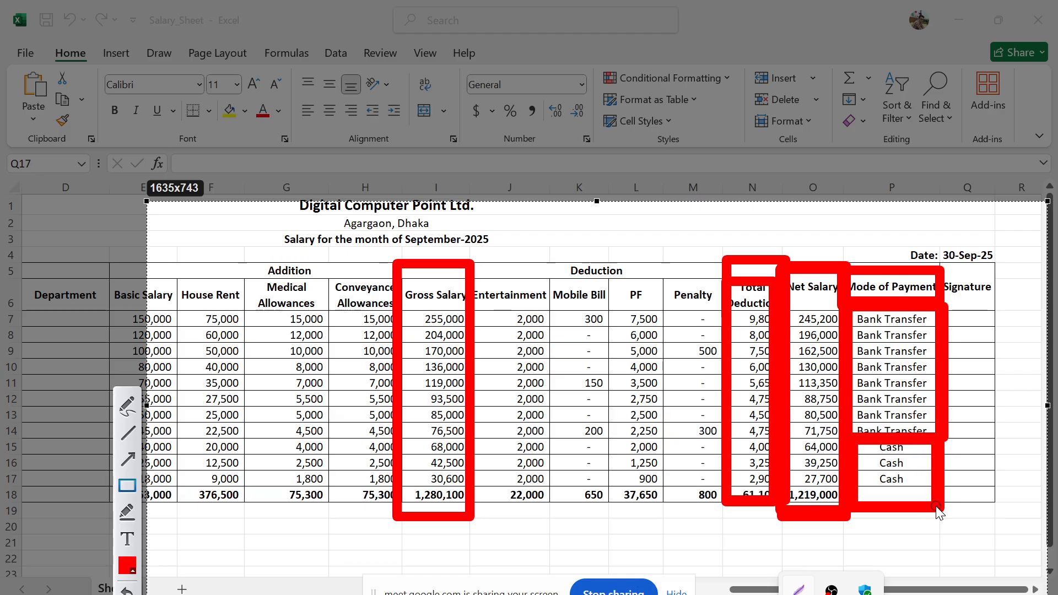
pyautogui.moveTo(942, 264)
pyautogui.mouseDown()
pyautogui.moveTo(1020, 438)
pyautogui.moveTo(1013, 497)
pyautogui.moveTo(999, 512)
pyautogui.mouseUp()
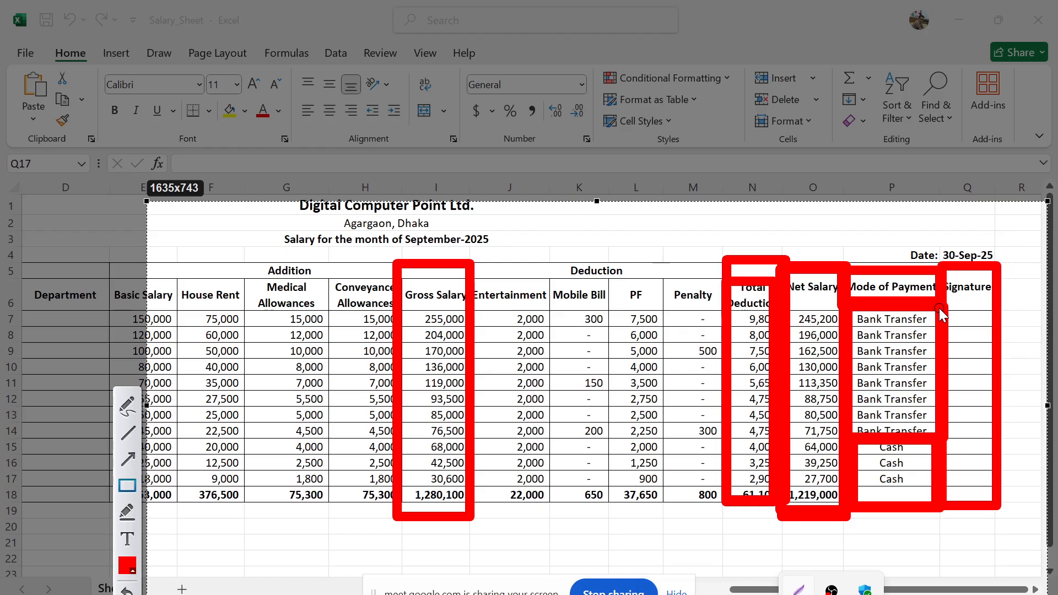
pyautogui.moveTo(947, 305)
pyautogui.mouseDown()
pyautogui.moveTo(968, 439)
pyautogui.moveTo(1018, 438)
pyautogui.moveTo(1001, 437)
pyautogui.mouseUp()
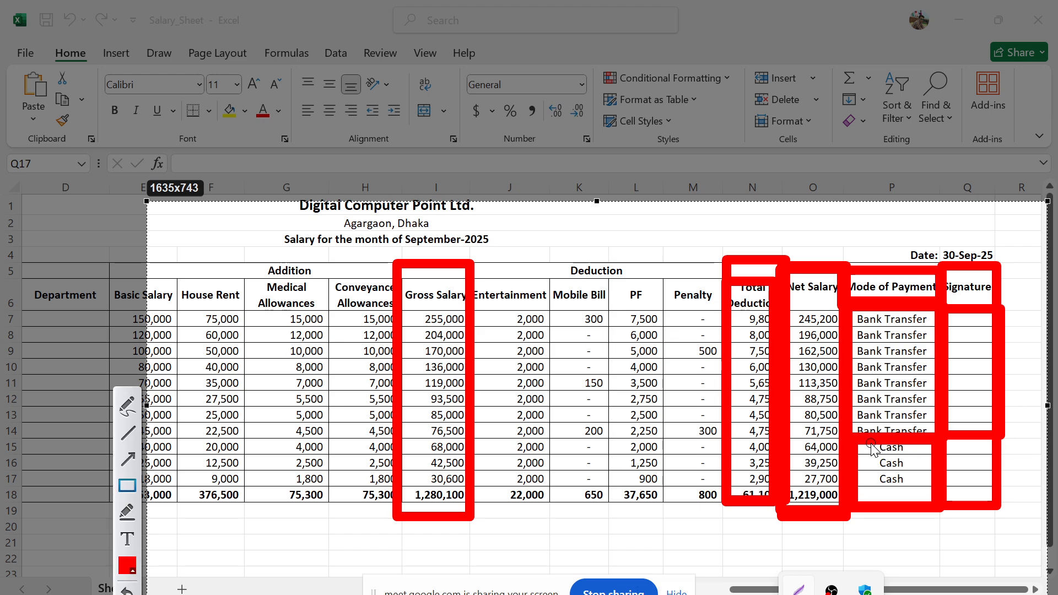
pyautogui.moveTo(938, 443)
pyautogui.mouseDown()
pyautogui.moveTo(969, 493)
pyautogui.moveTo(1007, 520)
pyautogui.moveTo(1001, 507)
pyautogui.mouseUp()
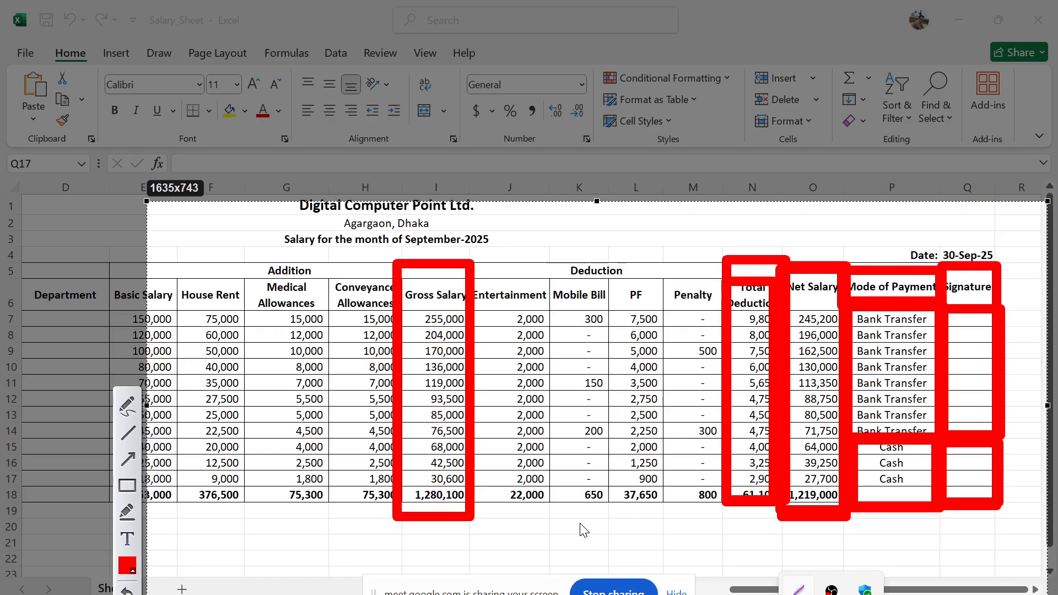
pyautogui.press('Escape')
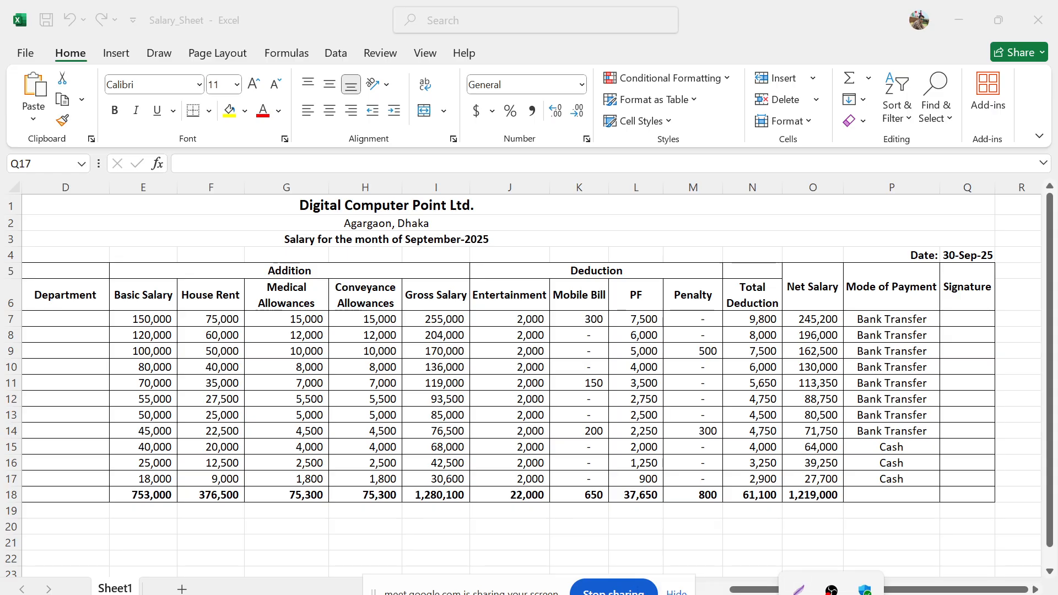
# Capture the salary sheet, outline its company name, address, September-2025 title and 30-Sep-25 date in red, and close the capture.
pyautogui.press('Print')
pyautogui.moveTo(10, 189)
pyautogui.mouseDown()
pyautogui.moveTo(851, 584)
pyautogui.moveTo(1003, 594)
pyautogui.mouseUp()
pyautogui.click(1021, 501)
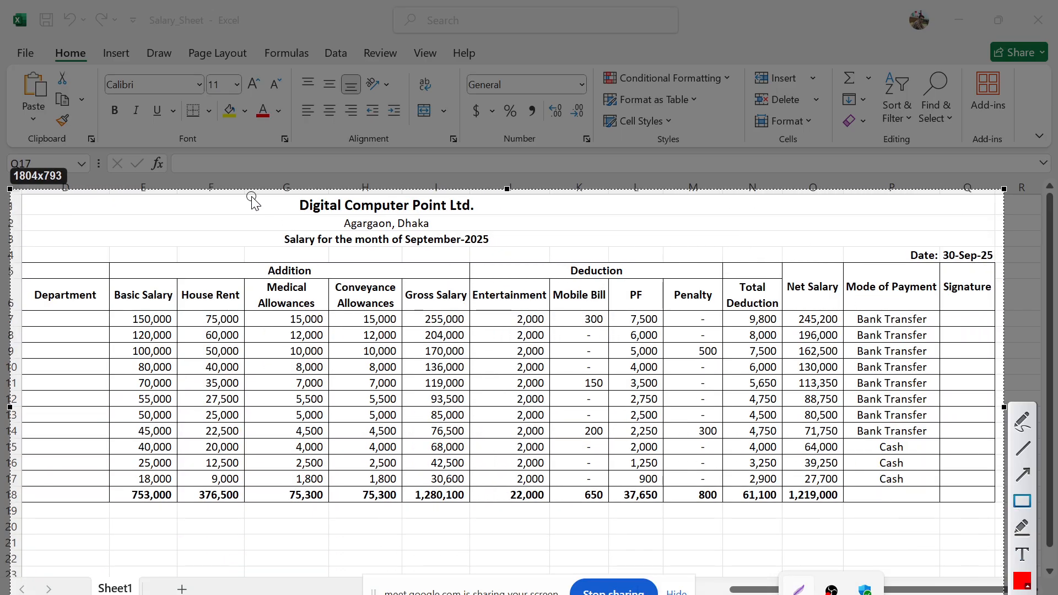
pyautogui.moveTo(247, 190); pyautogui.dragTo(496, 219)
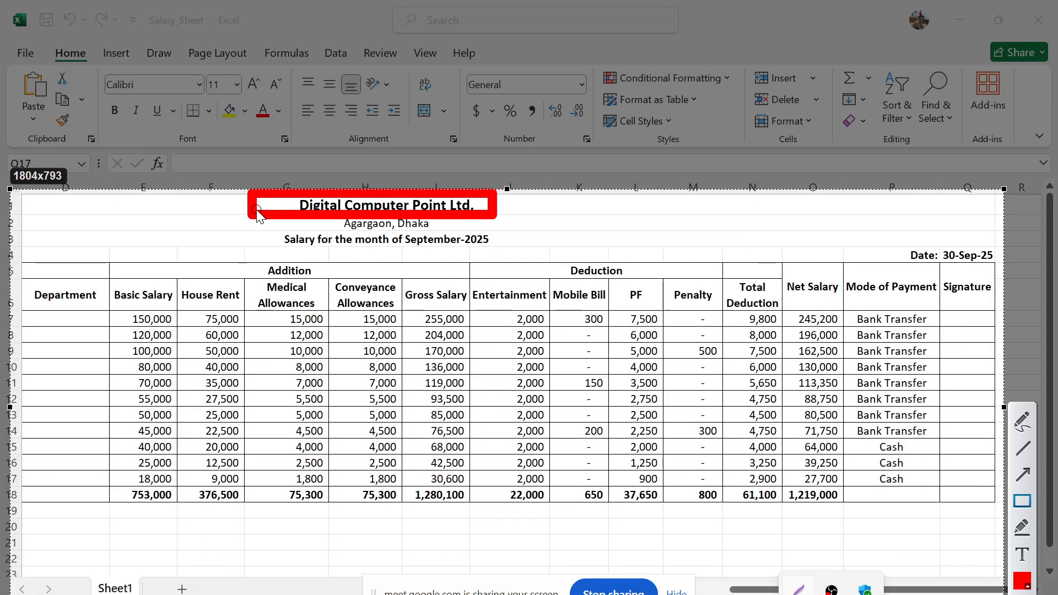
pyautogui.moveTo(252, 205)
pyautogui.mouseDown()
pyautogui.moveTo(430, 245)
pyautogui.moveTo(496, 243)
pyautogui.moveTo(498, 230)
pyautogui.mouseUp()
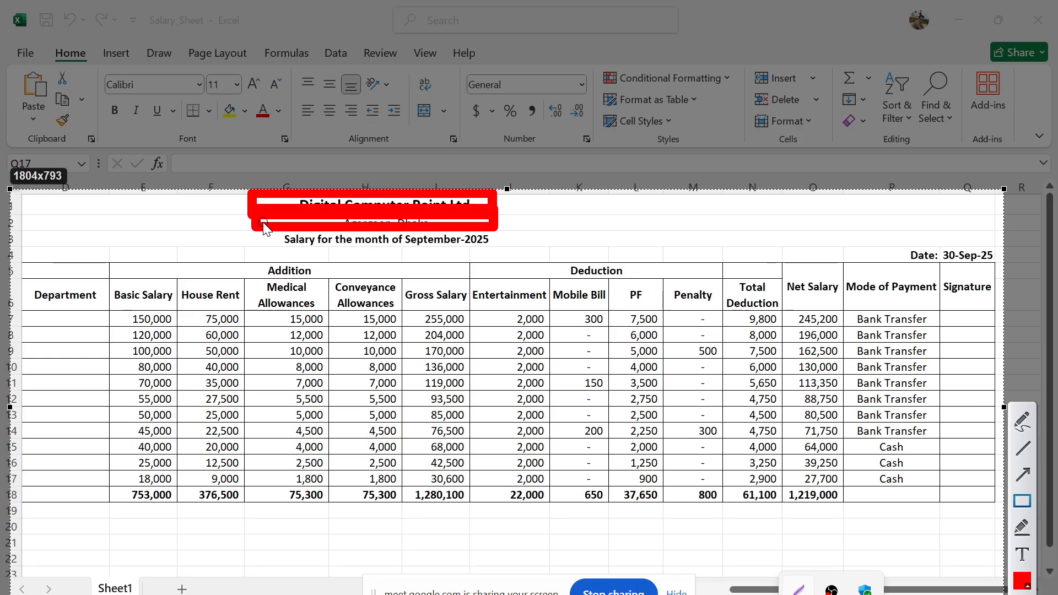
pyautogui.moveTo(258, 218)
pyautogui.mouseDown()
pyautogui.moveTo(389, 259)
pyautogui.moveTo(500, 259)
pyautogui.mouseUp()
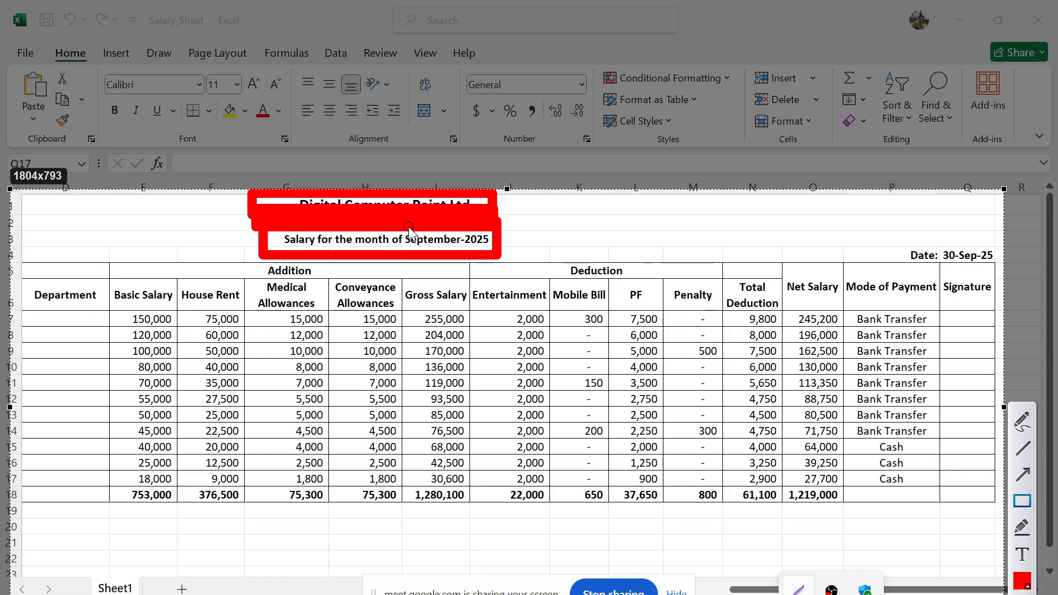
pyautogui.moveTo(401, 230); pyautogui.dragTo(494, 256)
pyautogui.moveTo(893, 225); pyautogui.dragTo(1000, 276)
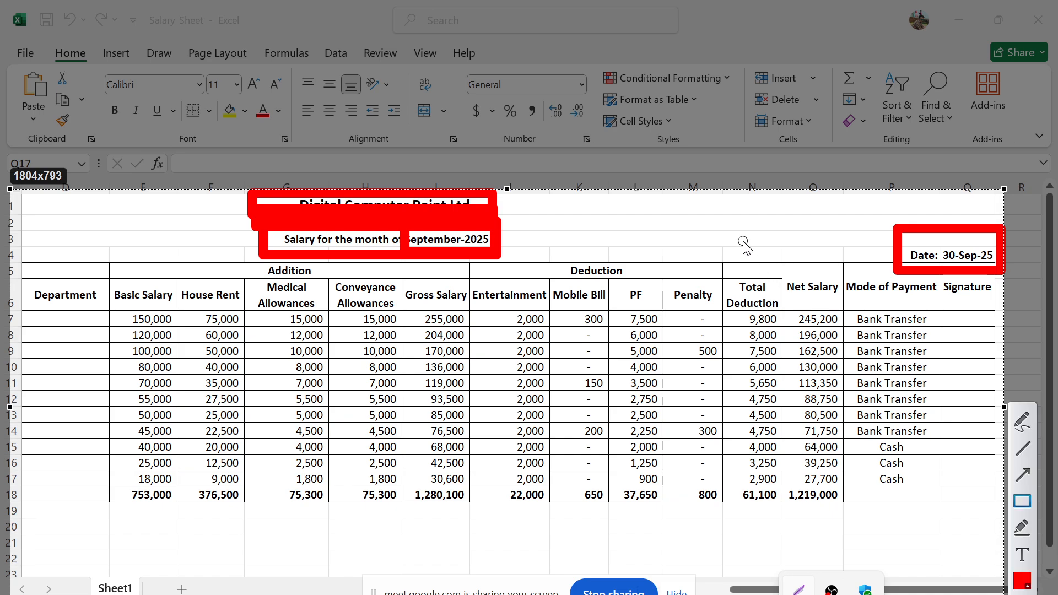
pyautogui.hotkey('ctrl', 'c')
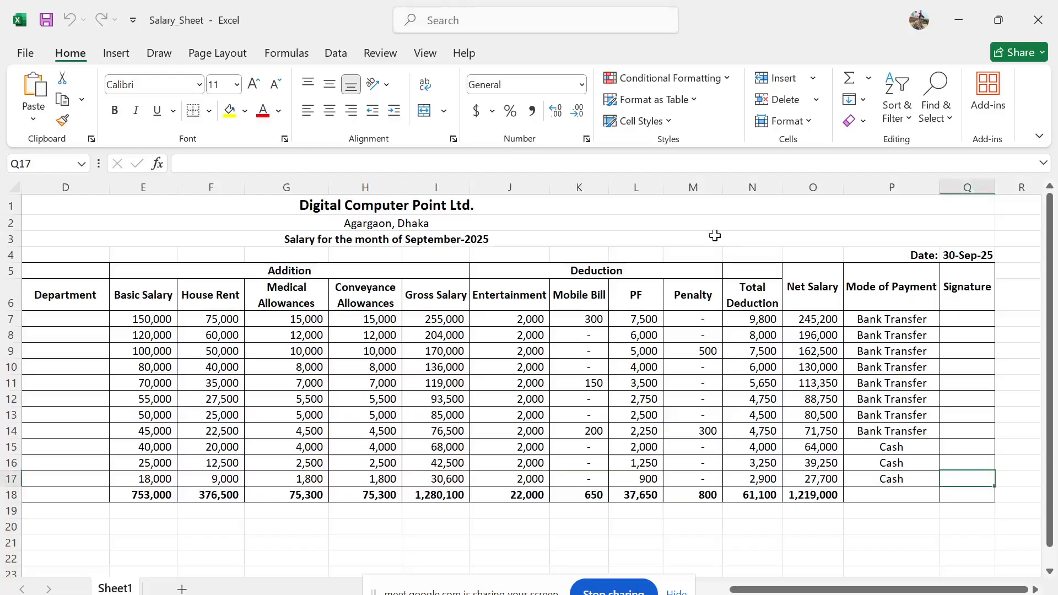
# Review the whole salary sheet from Employee Particulars to Signature, including its month title and Deduction heading.
pyautogui.click(840, 542)
pyautogui.moveTo(832, 589); pyautogui.dragTo(798, 588)
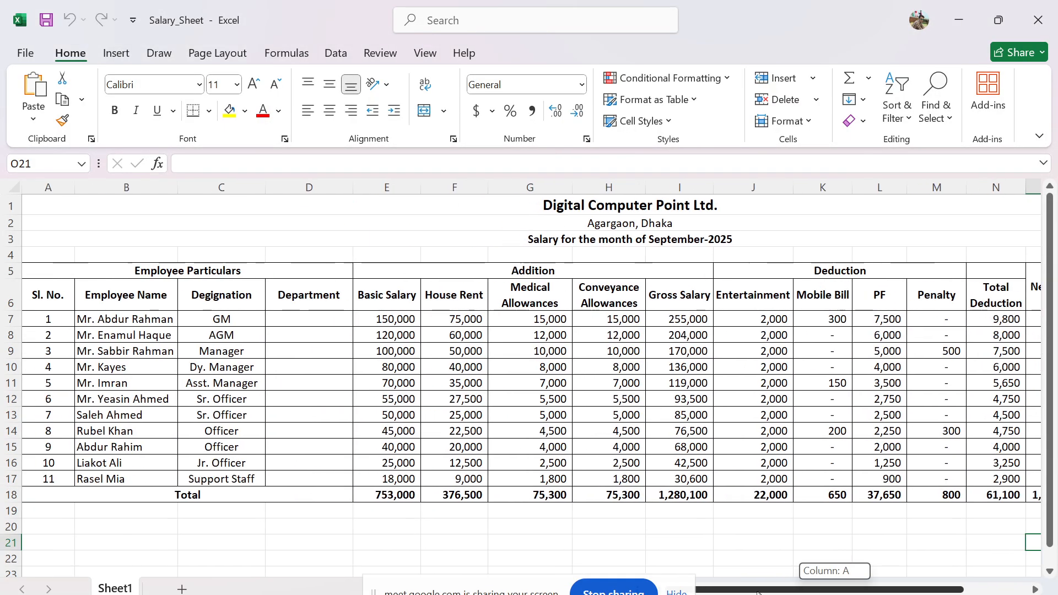
pyautogui.click(611, 524)
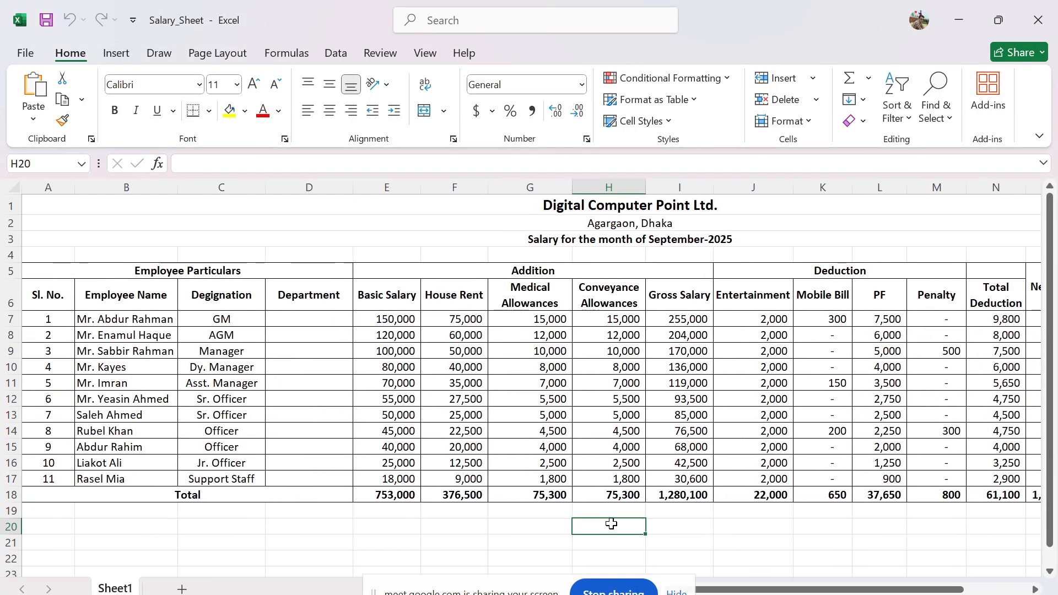
pyautogui.click(823, 240)
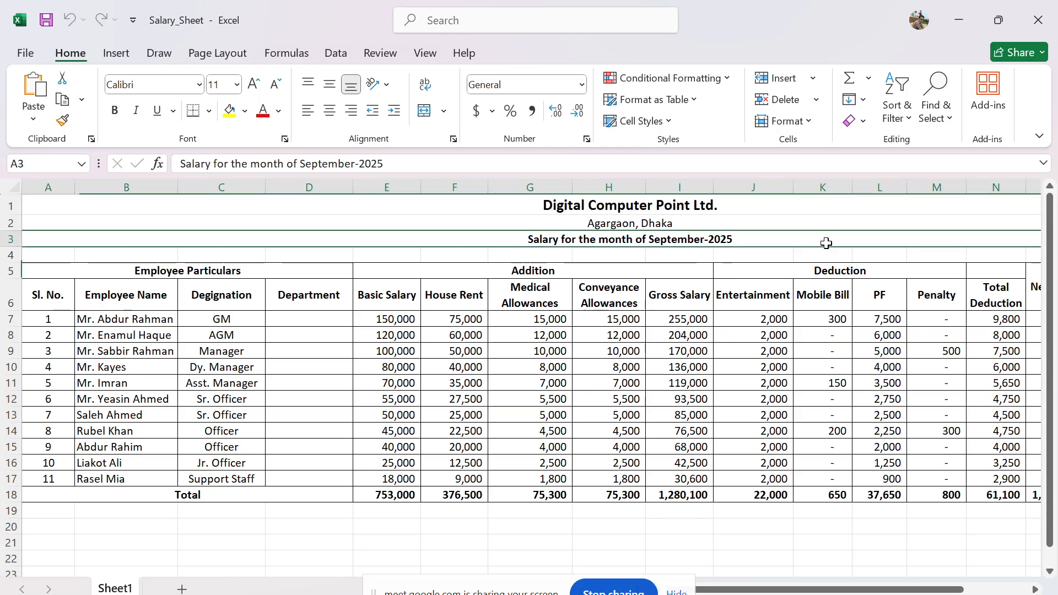
pyautogui.click(803, 267)
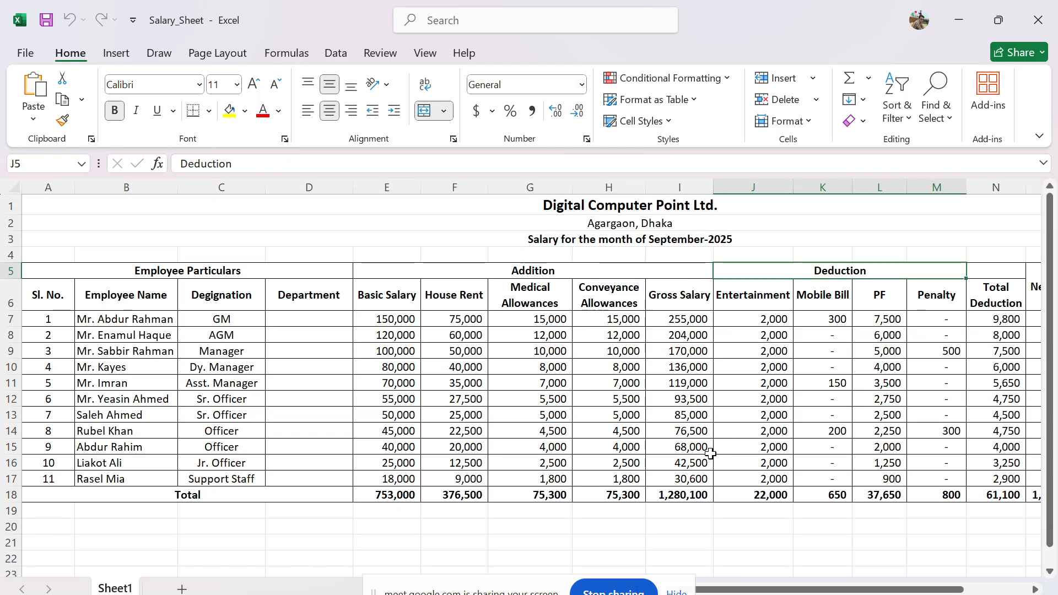
pyautogui.moveTo(769, 590)
pyautogui.mouseDown()
pyautogui.moveTo(803, 593)
pyautogui.moveTo(769, 591)
pyautogui.mouseUp()
pyautogui.click(611, 526)
pyautogui.click(518, 516)
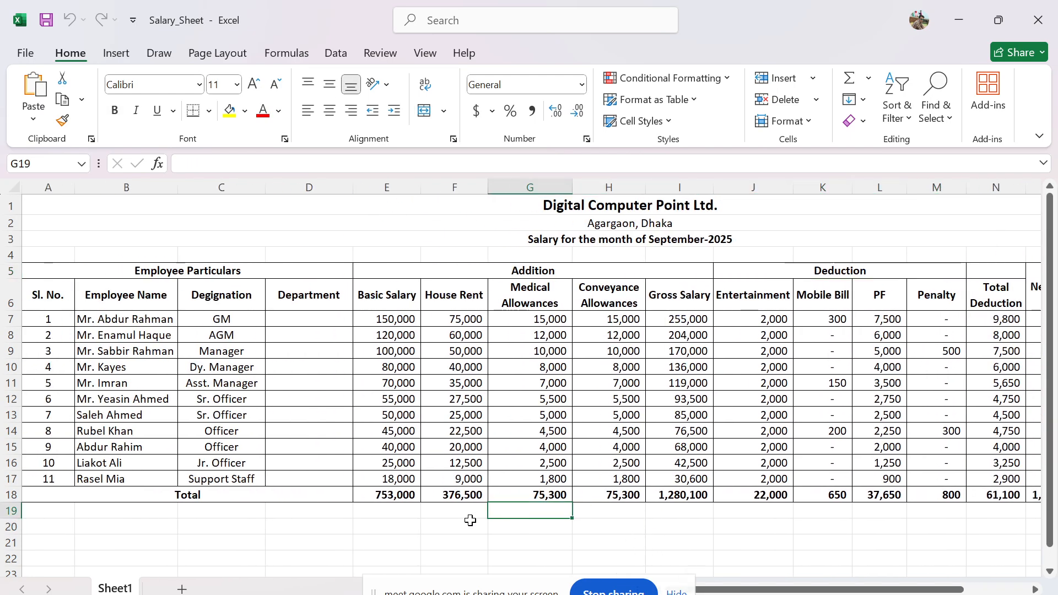
pyautogui.click(466, 522)
pyautogui.click(392, 523)
pyautogui.click(331, 516)
pyautogui.click(274, 538)
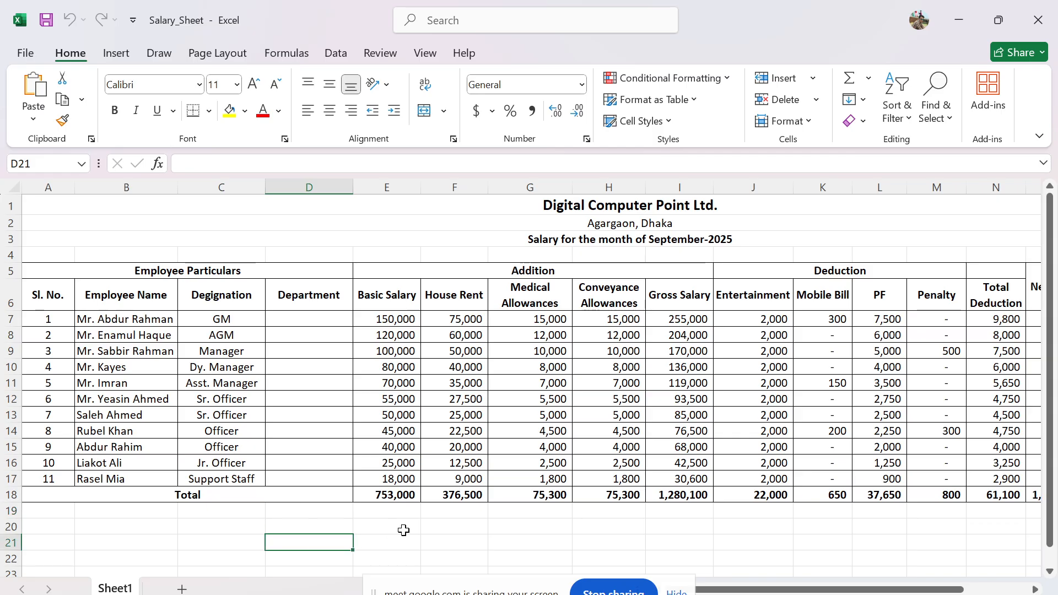
pyautogui.scroll(-1, 408, 531)
pyautogui.scroll(1, 408, 531)
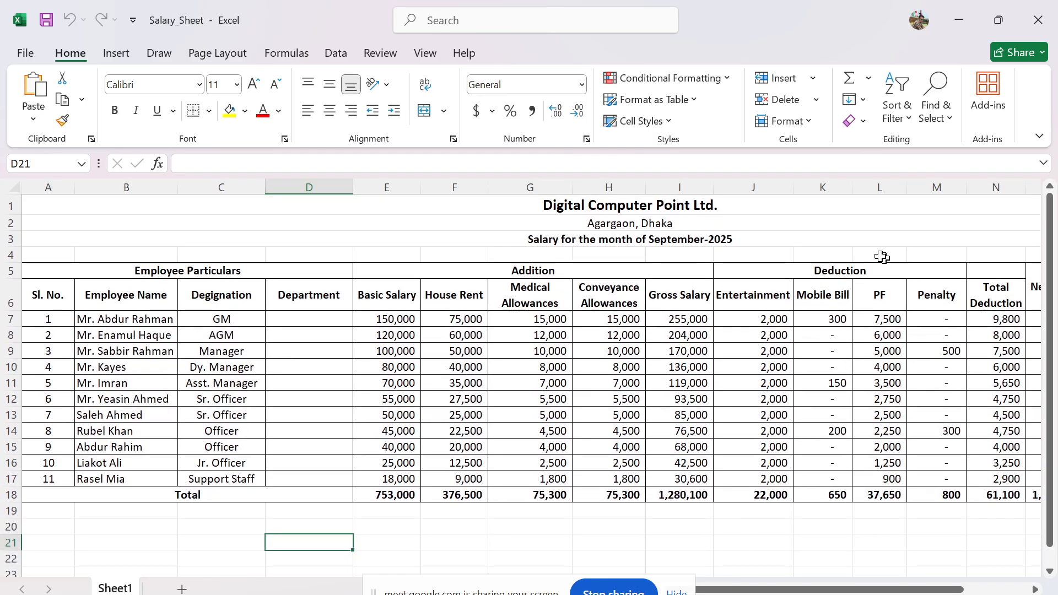
pyautogui.moveTo(716, 592); pyautogui.dragTo(906, 591)
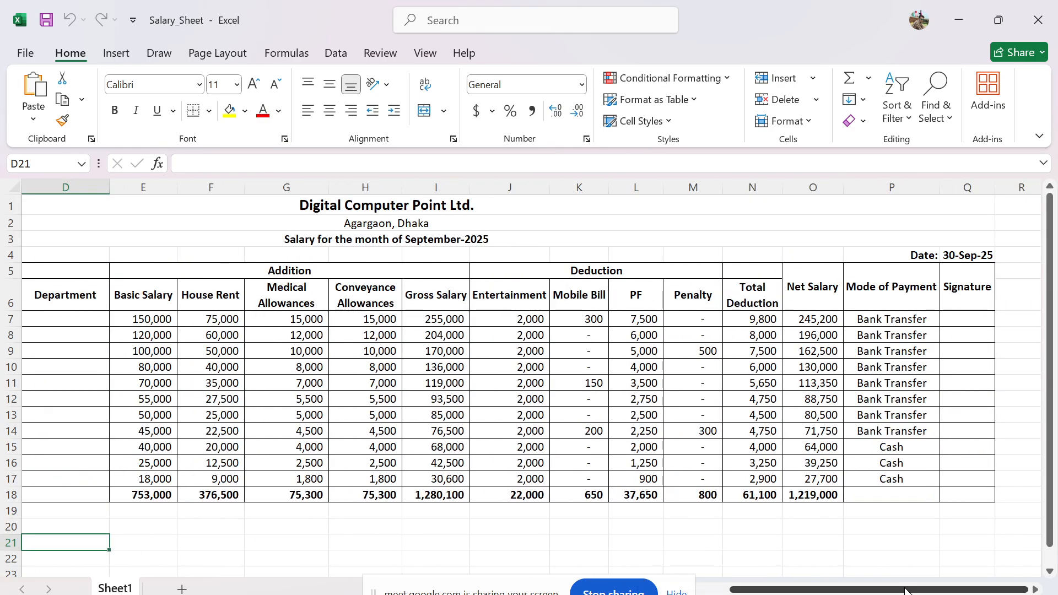
# Switch to TallyPrime and start a payment voucher dated 1/10/25 with Salary & Allowances as the debit ledger.
pyautogui.hotkey('alt', 'Tab')
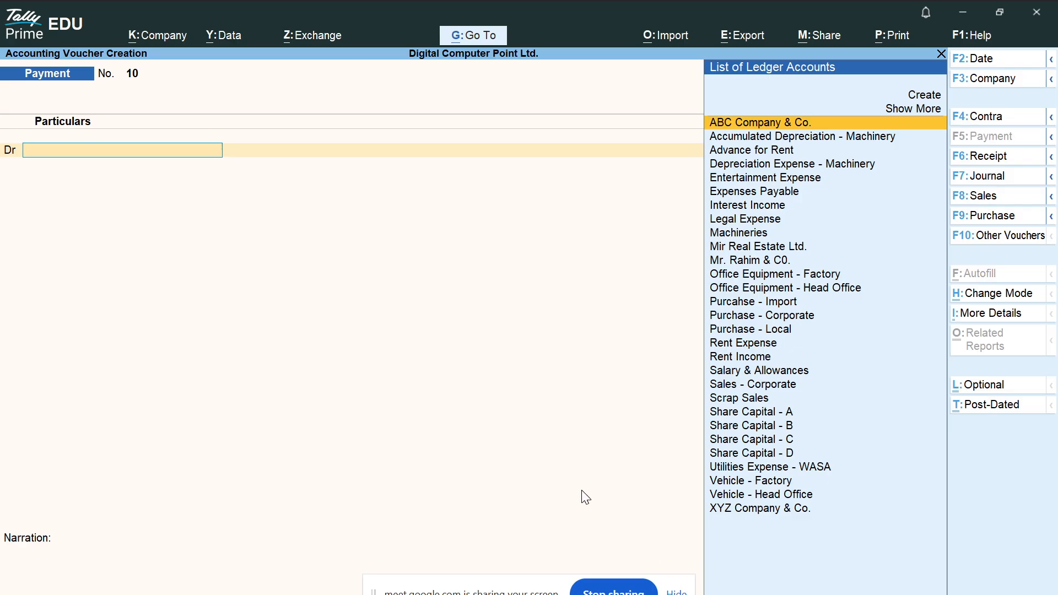
pyautogui.press('Escape')
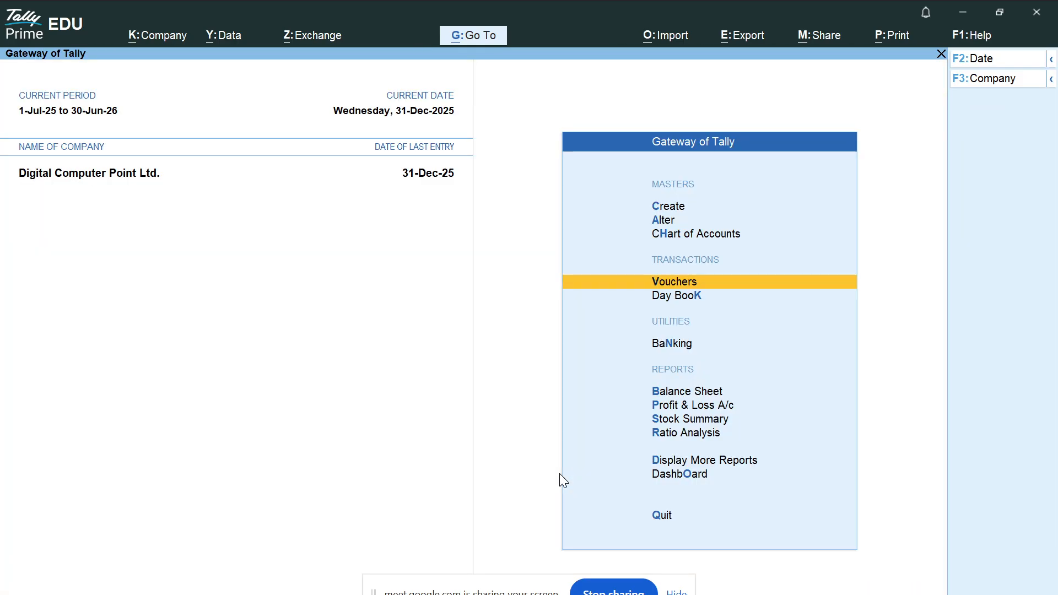
pyautogui.press('v')
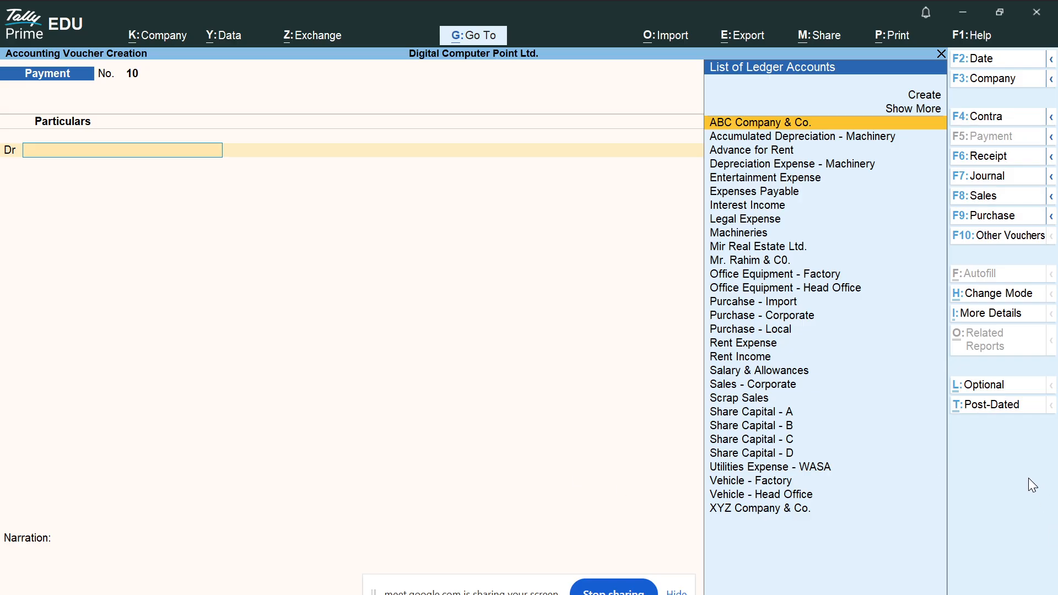
pyautogui.press('F2')
pyautogui.write('1/')
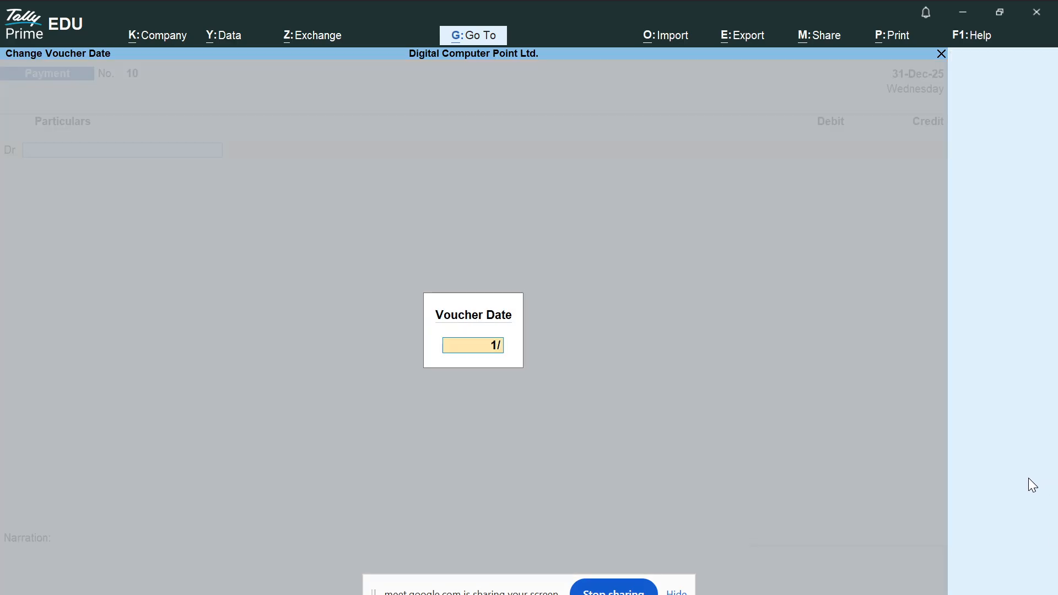
pyautogui.write('10/25')
pyautogui.press('Return')
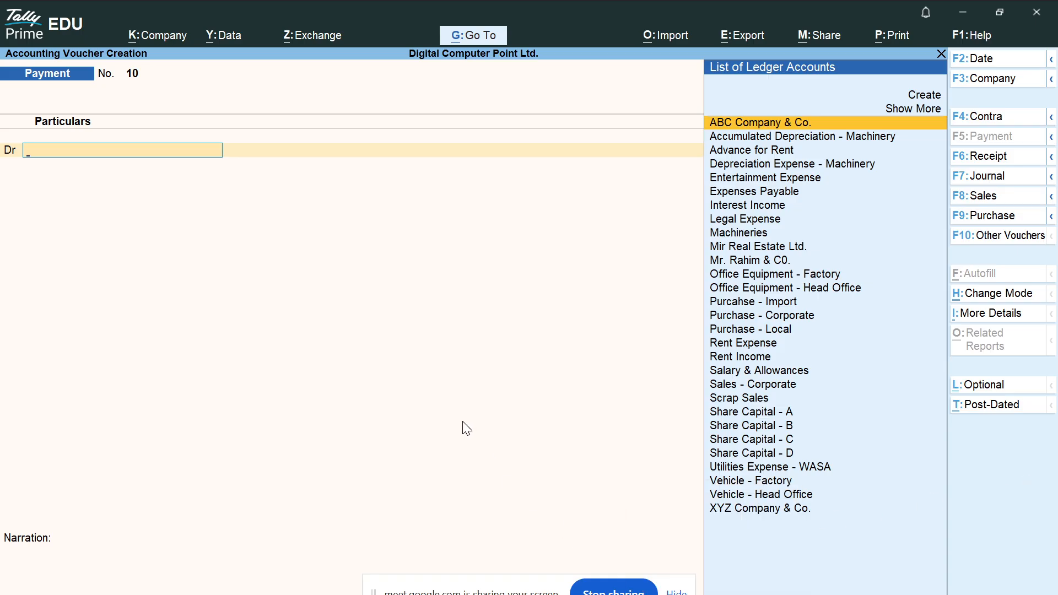
pyautogui.write('Sala')
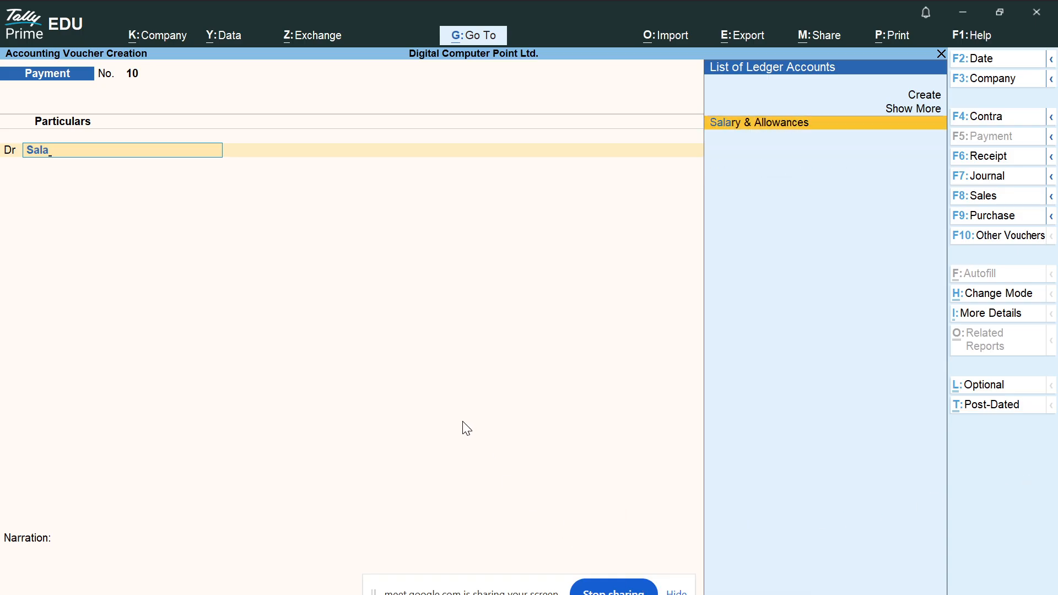
pyautogui.press('Return')
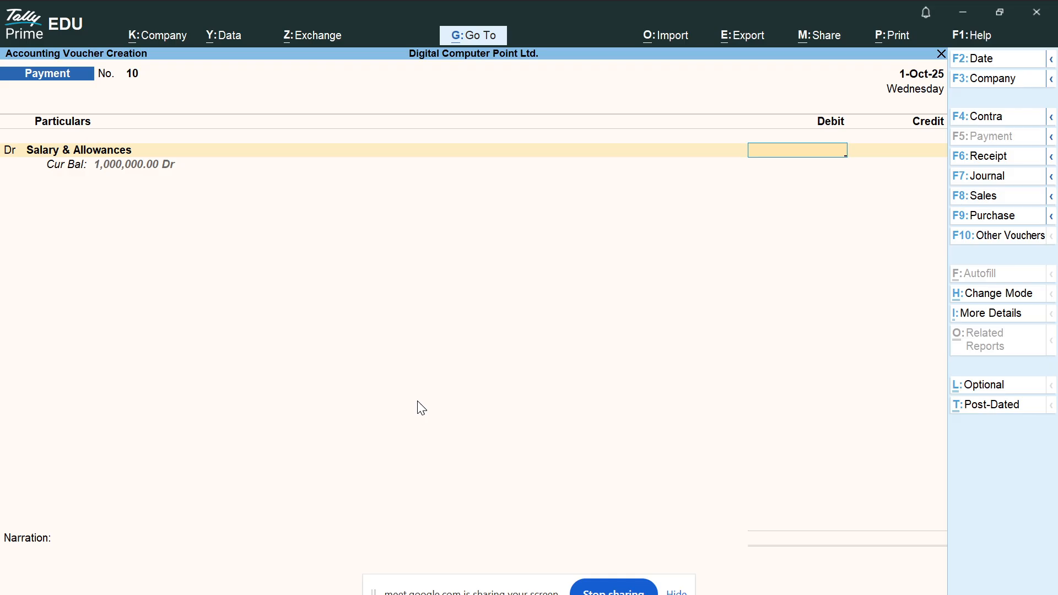
# Switch to the Salary_Sheet workbook in Excel and compare the Gross Salary and Net Salary totals in row 18.
pyautogui.hotkey('alt', 'Tab')
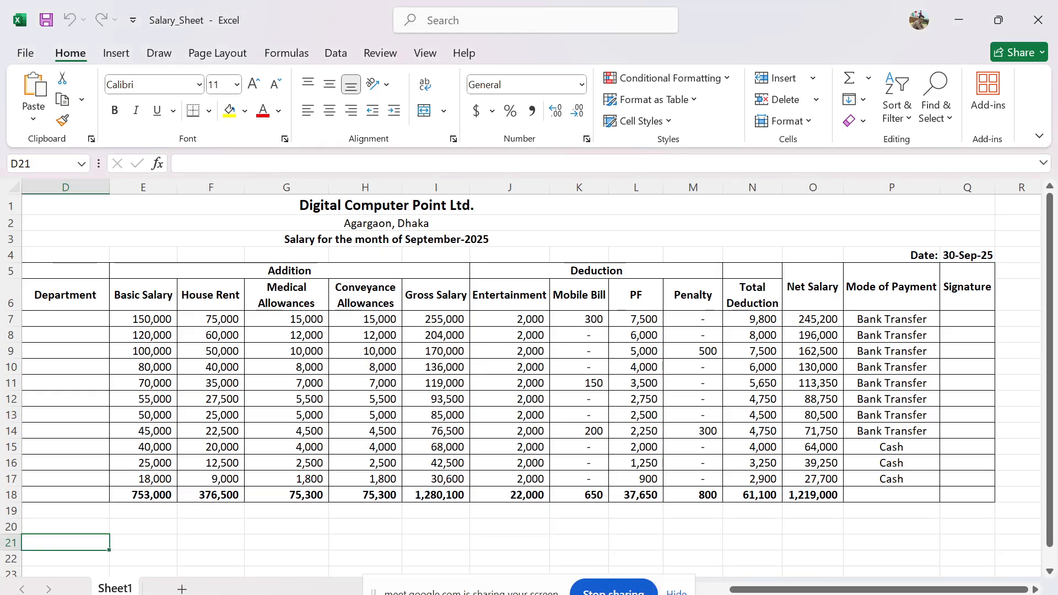
pyautogui.click(526, 537)
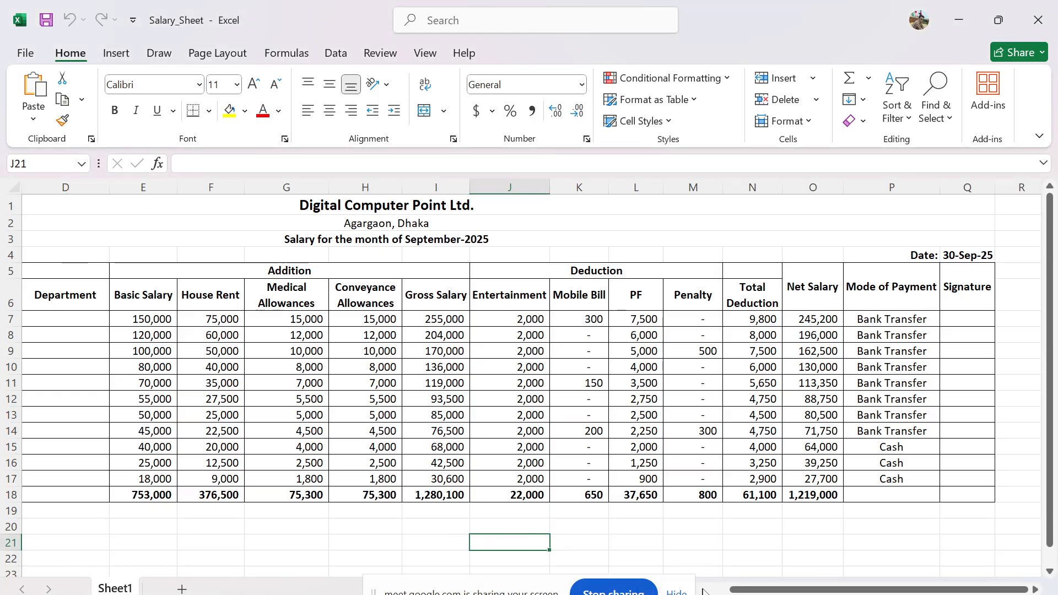
pyautogui.click(802, 554)
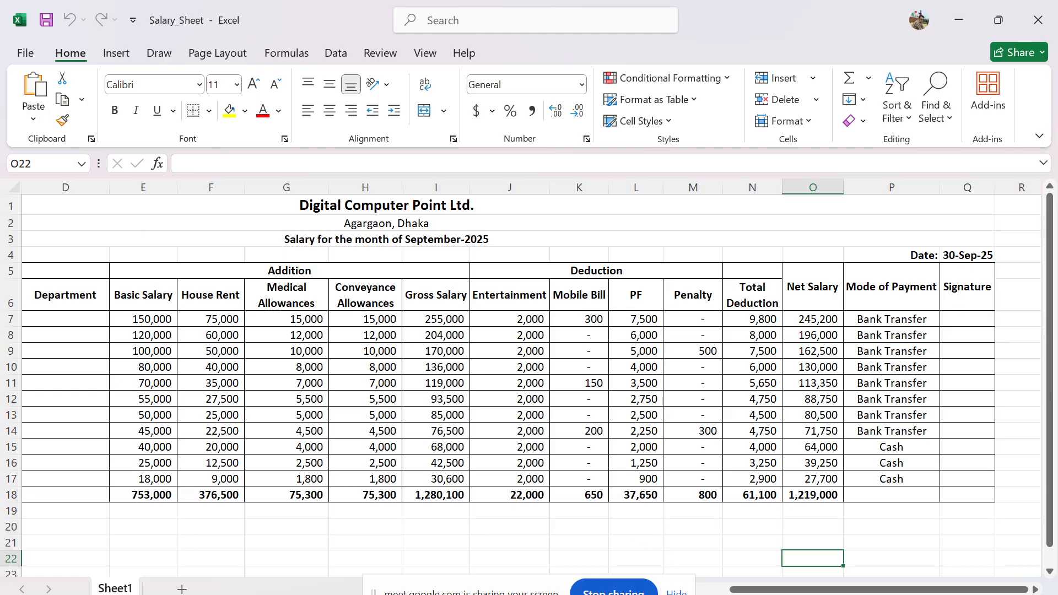
pyautogui.click(812, 492)
pyautogui.click(430, 490)
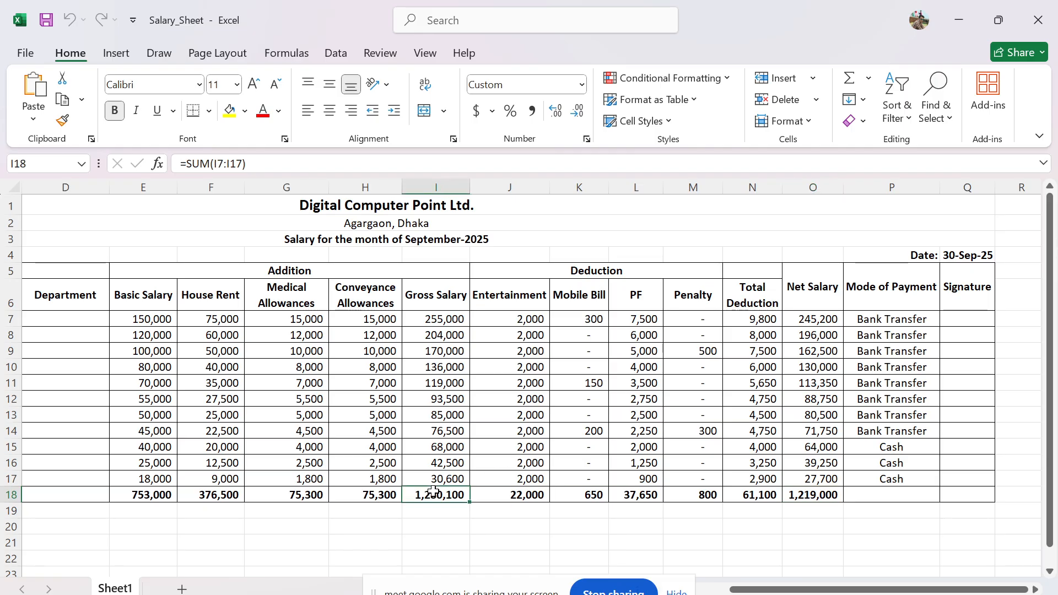
pyautogui.click(810, 499)
pyautogui.click(466, 494)
pyautogui.click(791, 495)
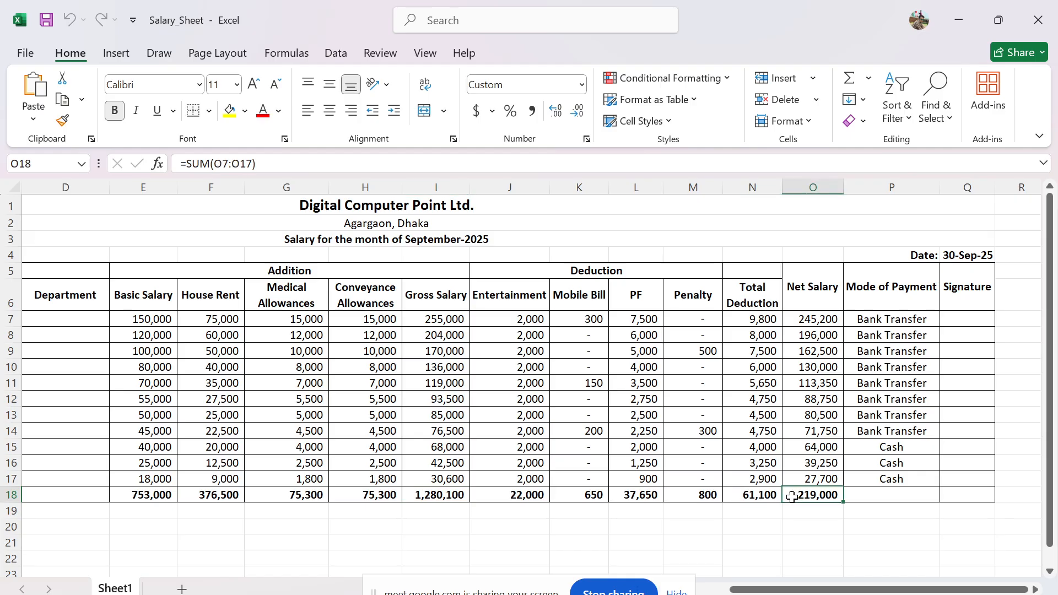
pyautogui.click(446, 489)
pyautogui.click(809, 495)
pyautogui.click(456, 492)
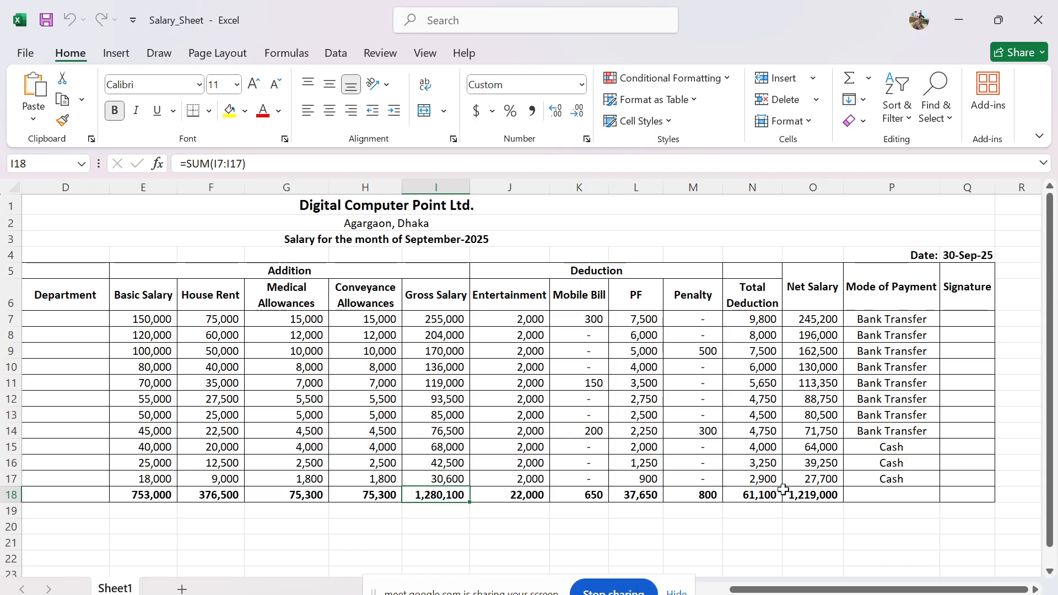
pyautogui.click(815, 495)
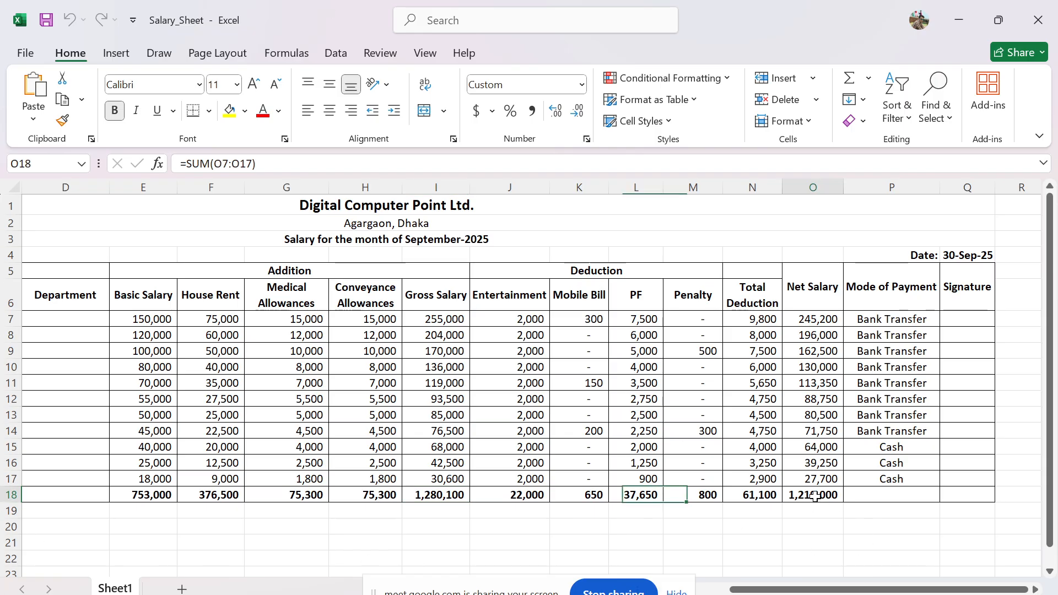
pyautogui.click(774, 525)
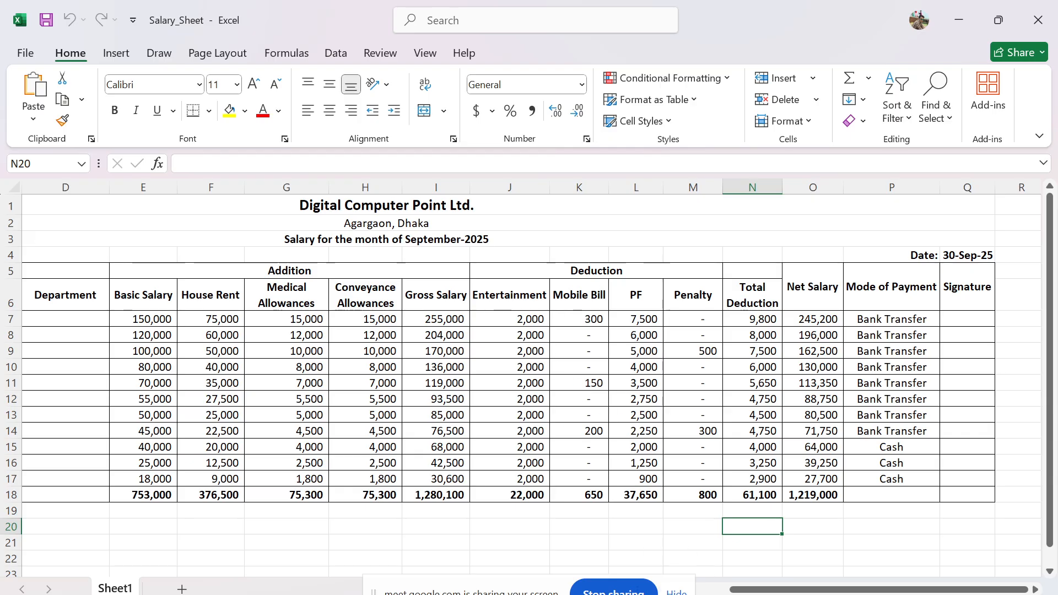
# Capture the Deduction group from Entertainment through Penalty down to its totals, outline it in red, and discard the capture.
pyautogui.click(831, 594)
pyautogui.click(798, 590)
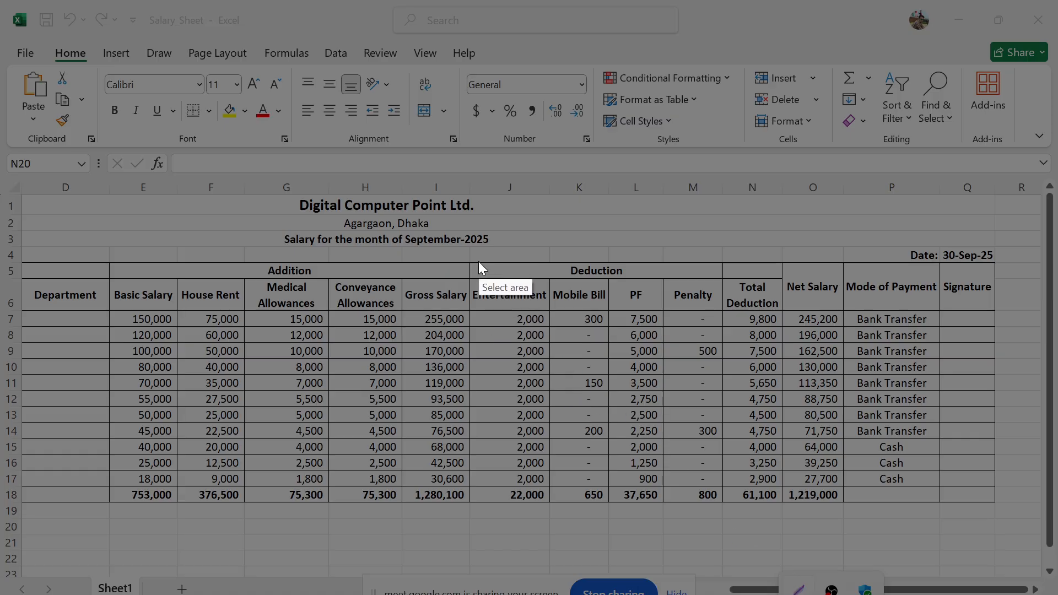
pyautogui.moveTo(466, 258)
pyautogui.mouseDown()
pyautogui.moveTo(751, 524)
pyautogui.moveTo(795, 514)
pyautogui.moveTo(782, 526)
pyautogui.moveTo(729, 504)
pyautogui.mouseUp()
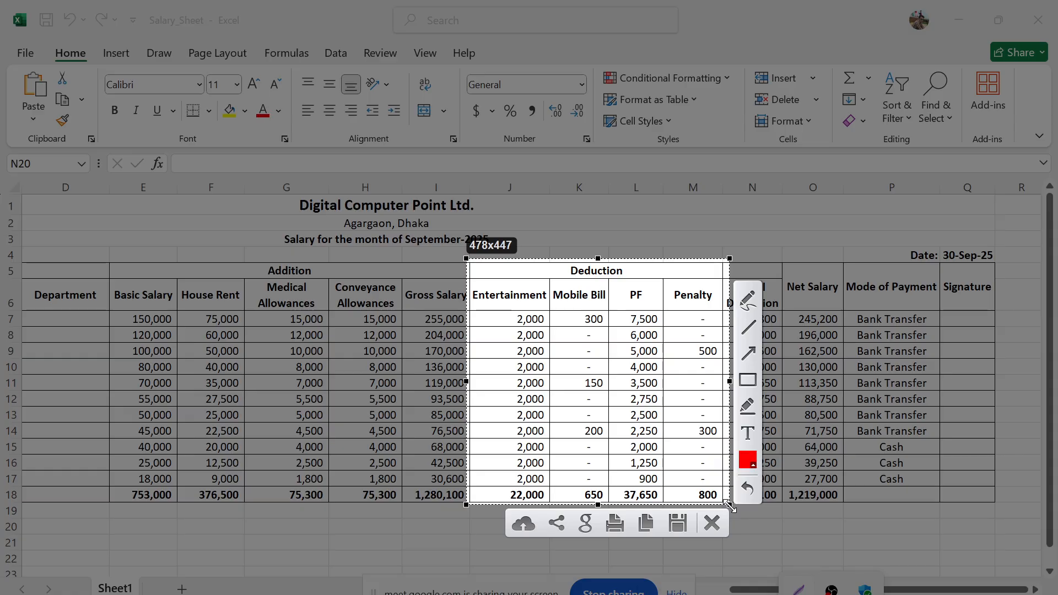
pyautogui.click(754, 378)
pyautogui.moveTo(466, 252)
pyautogui.mouseDown()
pyautogui.moveTo(696, 496)
pyautogui.moveTo(731, 504)
pyautogui.mouseUp()
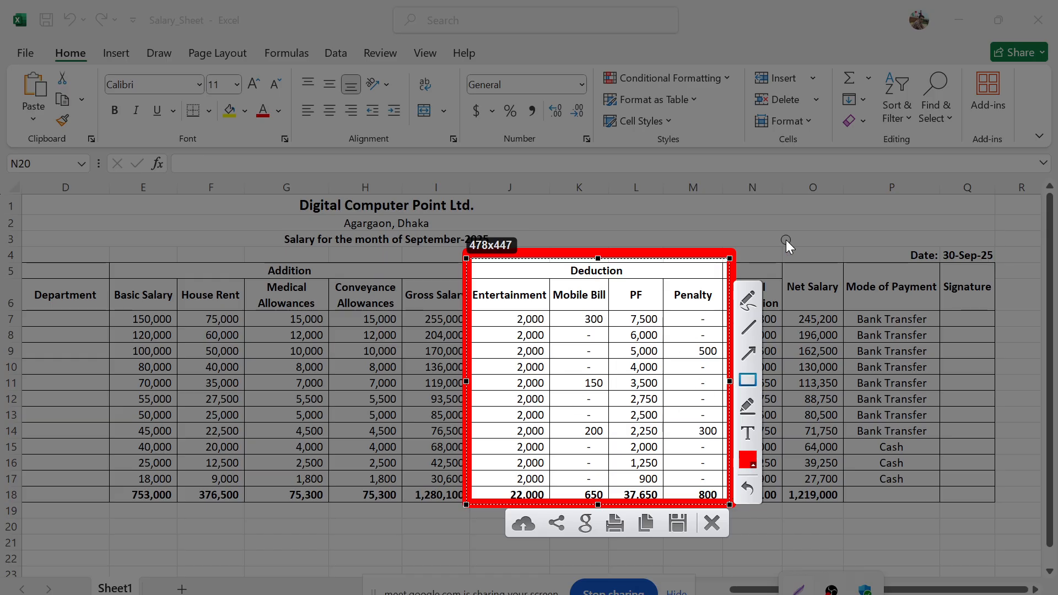
pyautogui.press('Escape')
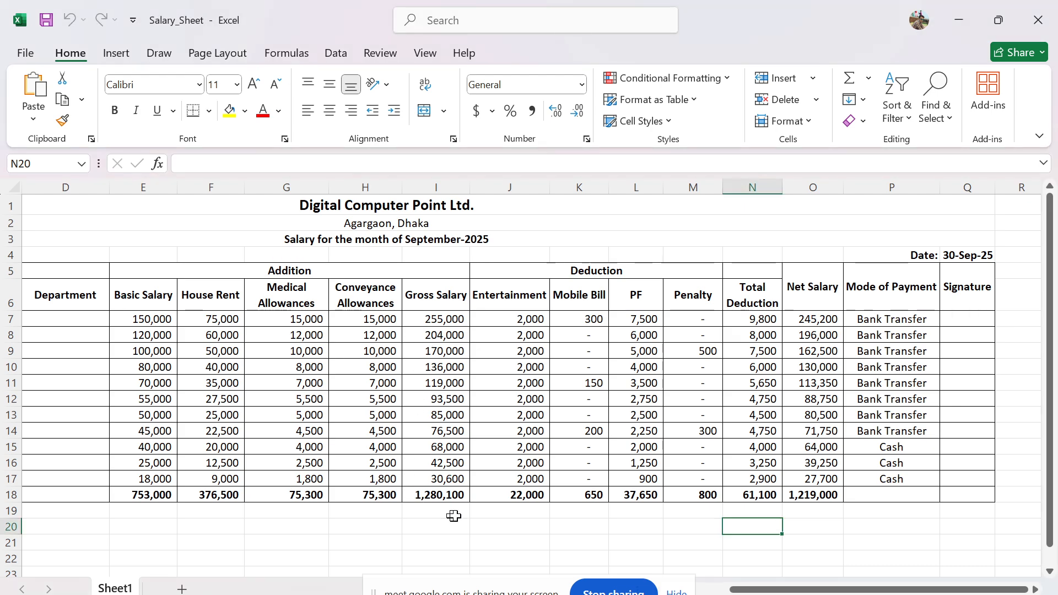
# Examine the row 18 totals of the Entertainment, Mobile Bill, PF, Penalty and Total Deduction columns one by one.
pyautogui.click(533, 498)
pyautogui.click(592, 507)
pyautogui.click(603, 495)
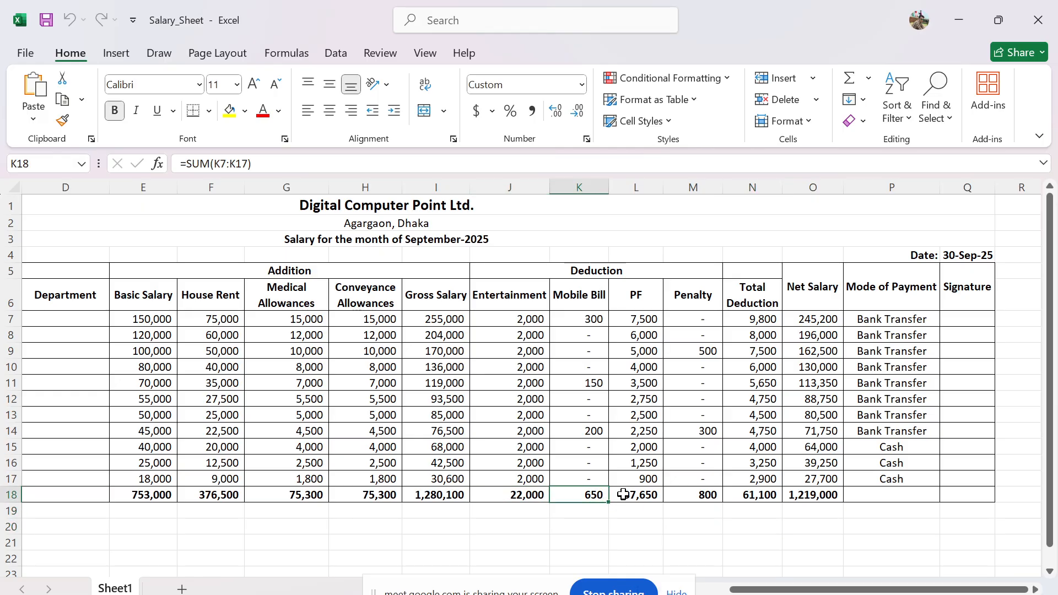
pyautogui.click(639, 495)
pyautogui.click(705, 496)
pyautogui.click(748, 497)
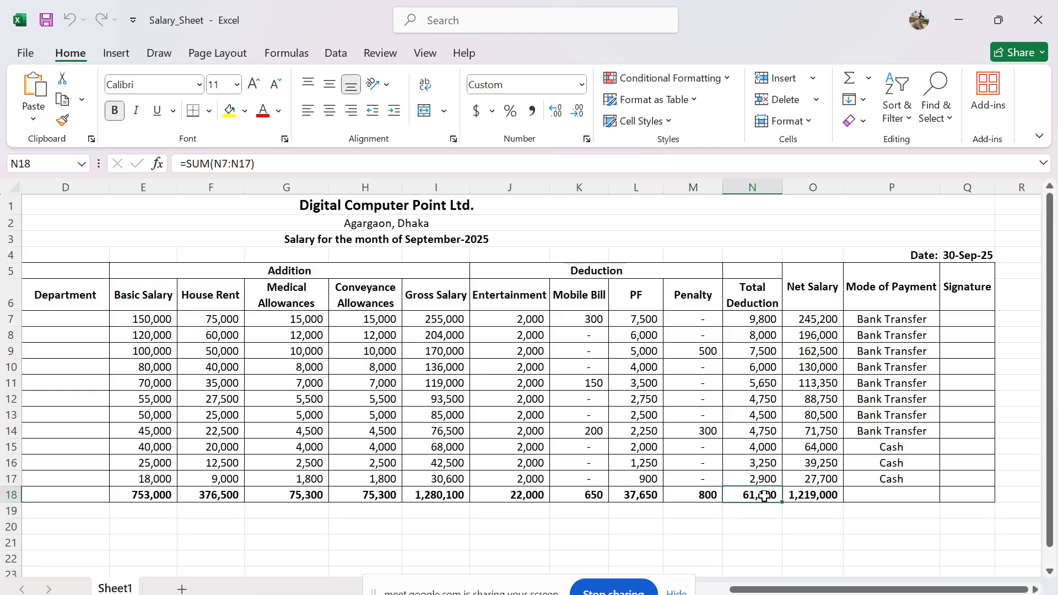
# Switch to TallyPrime and enter a 1280100 debit for Salary & Allowances, allocated entirely to the Head Office - Gulshan cost centre.
pyautogui.click(793, 498)
pyautogui.click(791, 509)
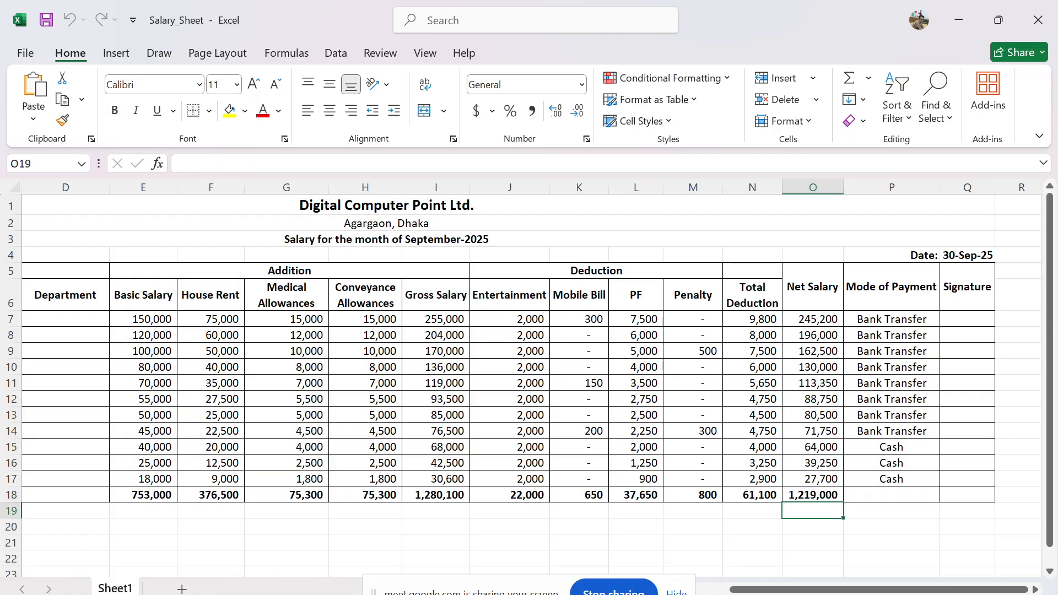
pyautogui.click(643, 594)
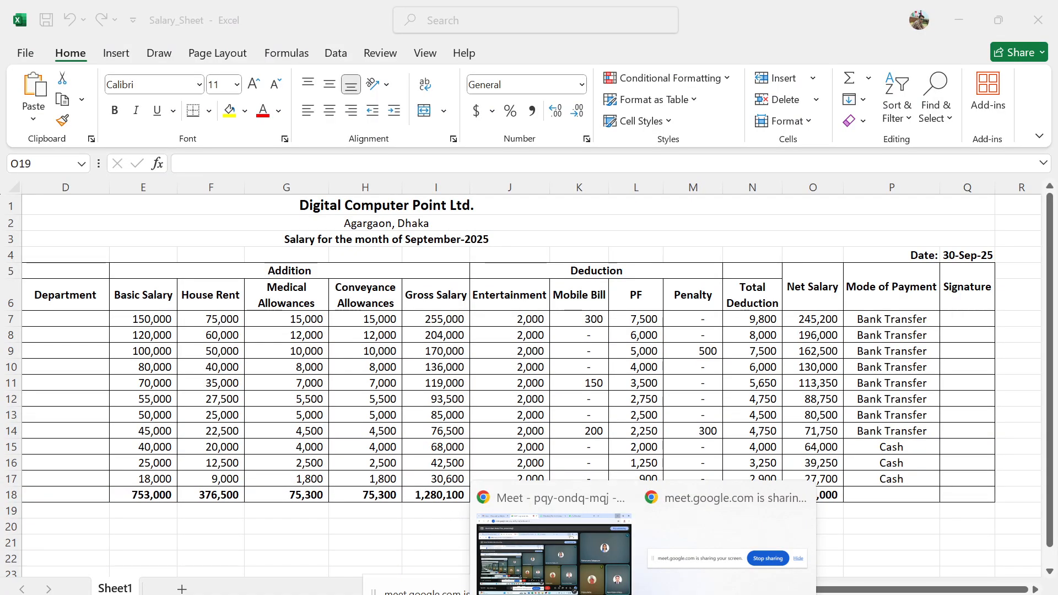
pyautogui.click(669, 594)
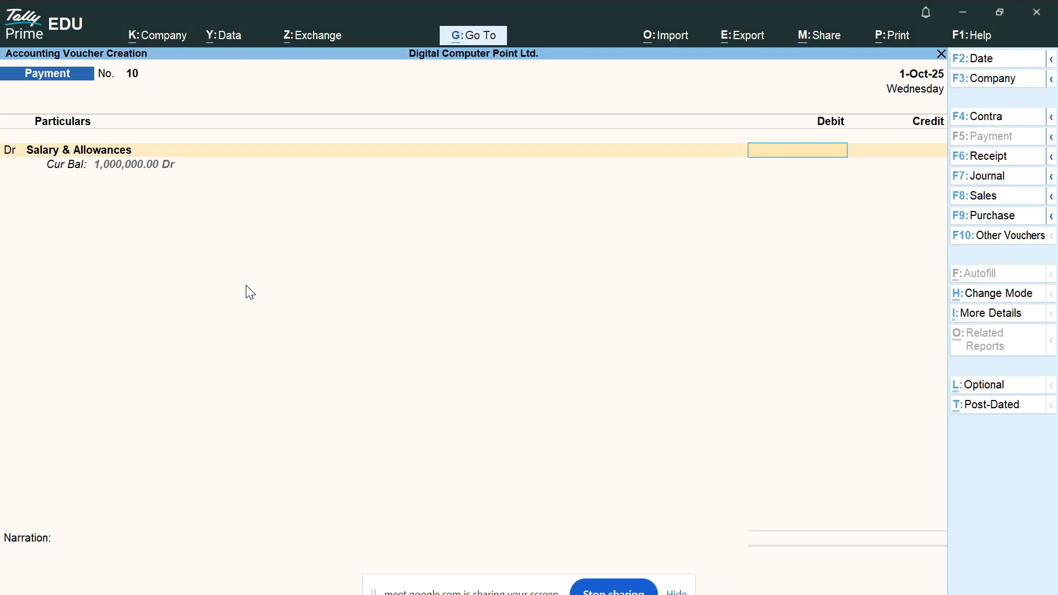
pyautogui.write('1280100')
pyautogui.press('Return')
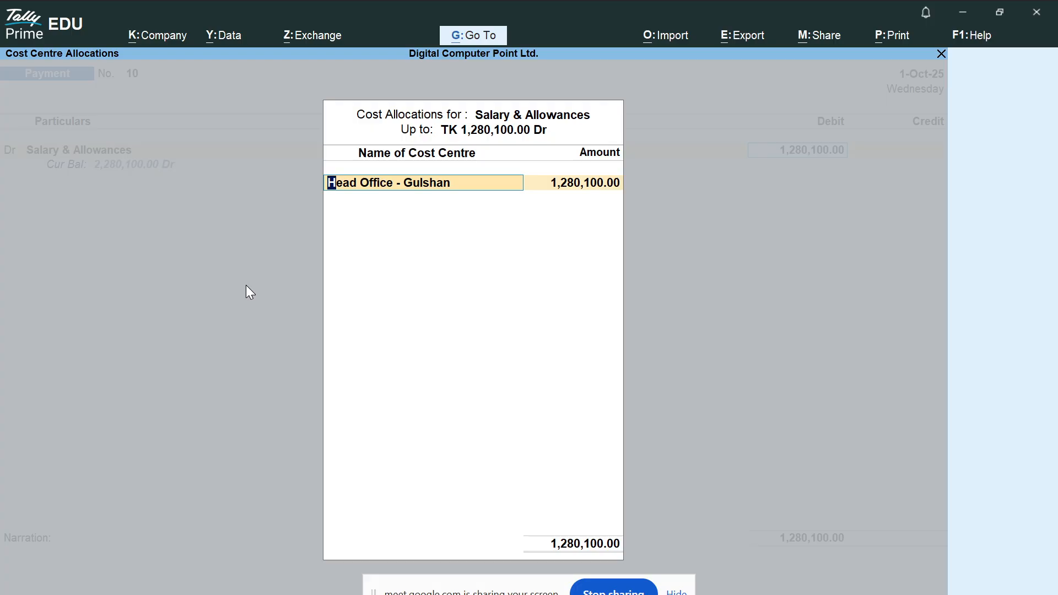
pyautogui.press('Return')
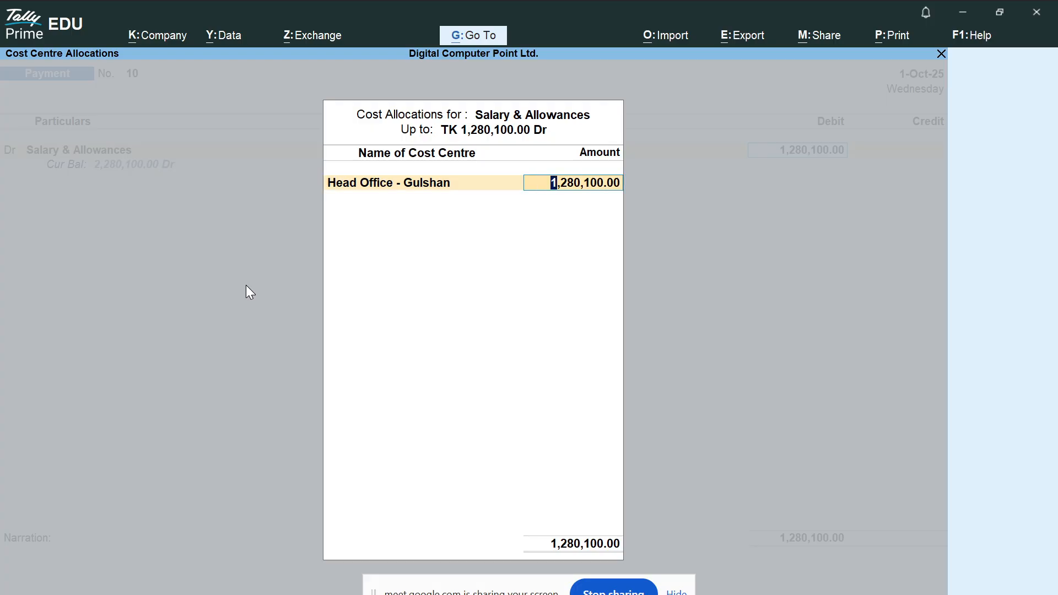
pyautogui.press('Return')
pyautogui.press('Return')
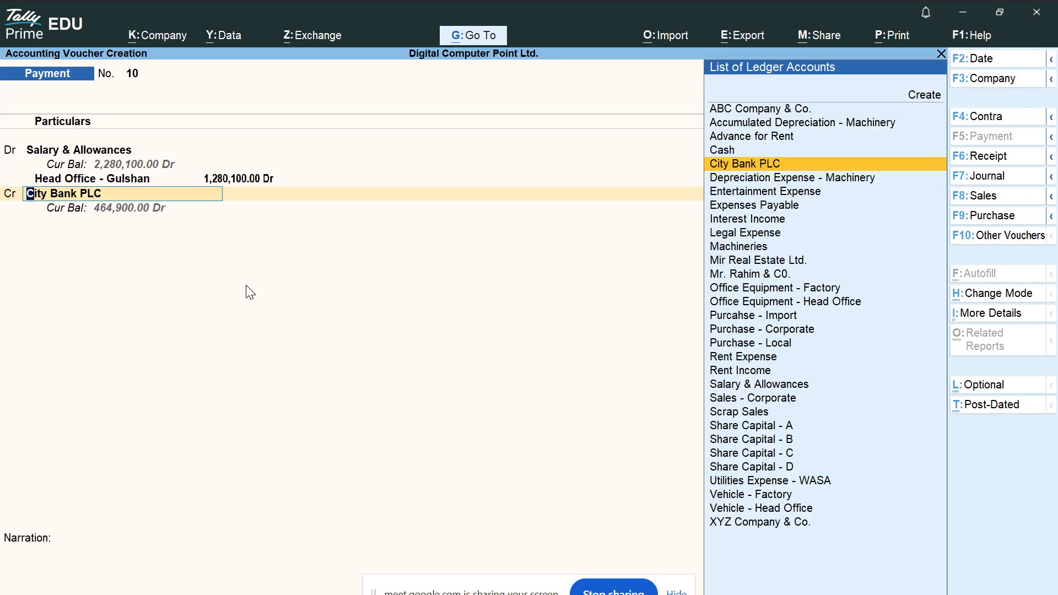
pyautogui.press('BackSpace')
pyautogui.press('BackSpace')
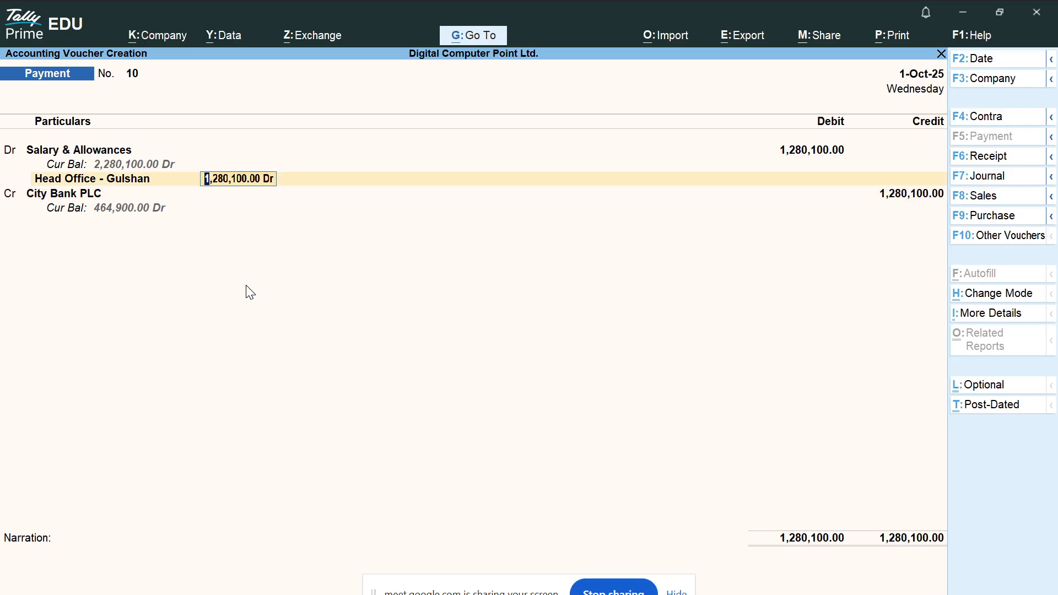
pyautogui.press('Return')
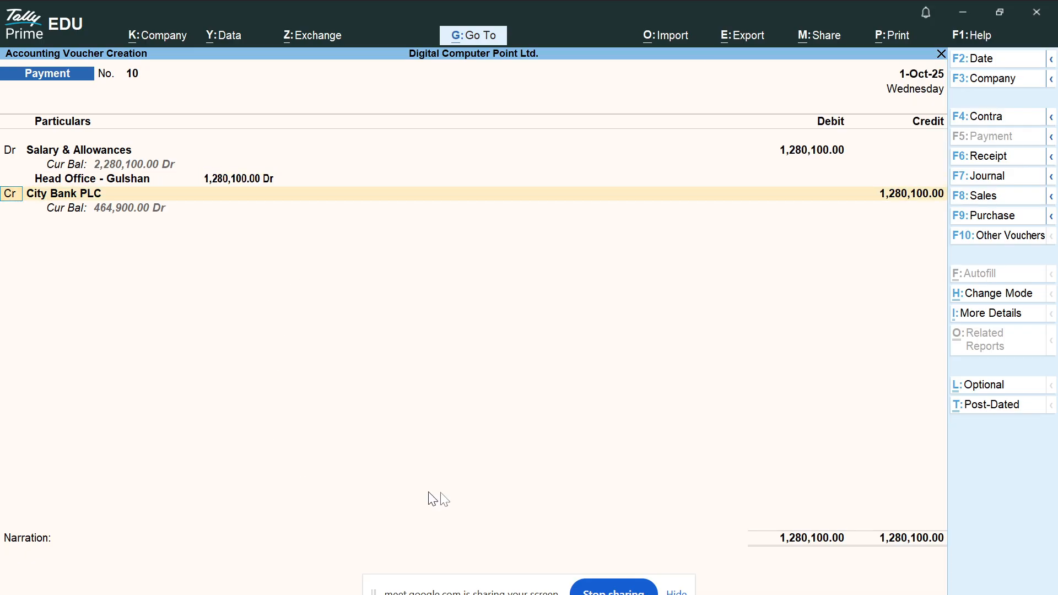
# Switch to the Salary_Sheet workbook in Excel, capture the Deduction columns through Total Deduction, outline them in red, and discard the capture.
pyautogui.hotkey('alt', 'Tab')
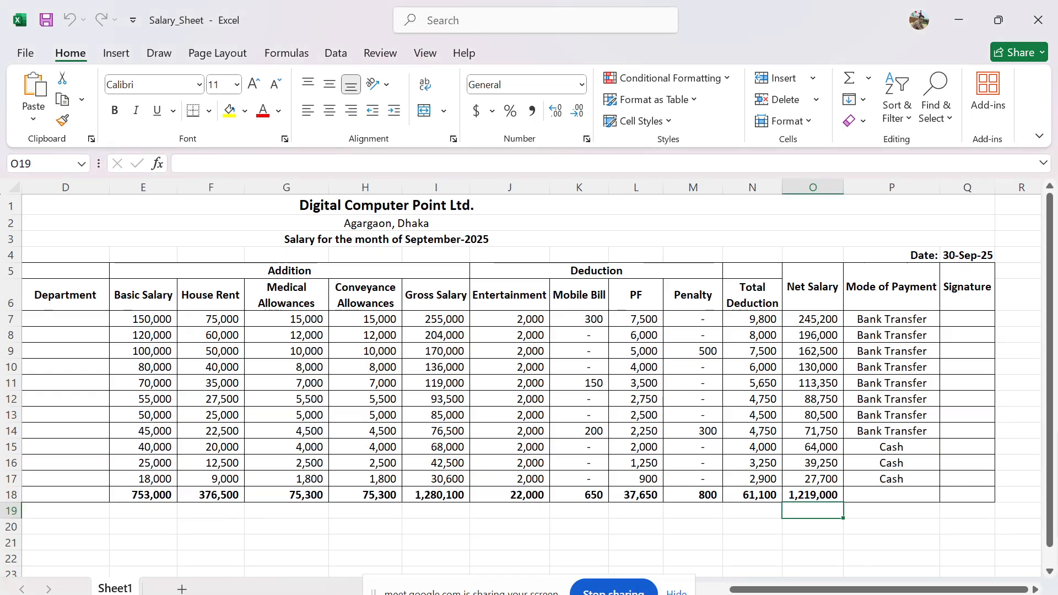
pyautogui.click(831, 594)
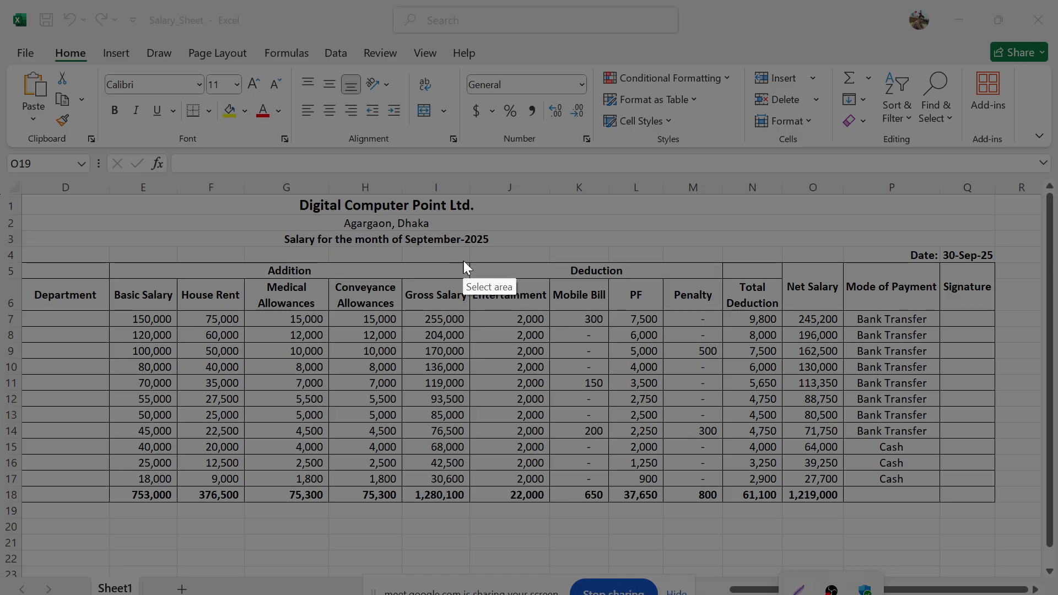
pyautogui.moveTo(465, 260)
pyautogui.mouseDown()
pyautogui.moveTo(529, 369)
pyautogui.moveTo(944, 533)
pyautogui.moveTo(957, 549)
pyautogui.moveTo(875, 551)
pyautogui.moveTo(823, 526)
pyautogui.moveTo(778, 523)
pyautogui.moveTo(790, 531)
pyautogui.mouseUp()
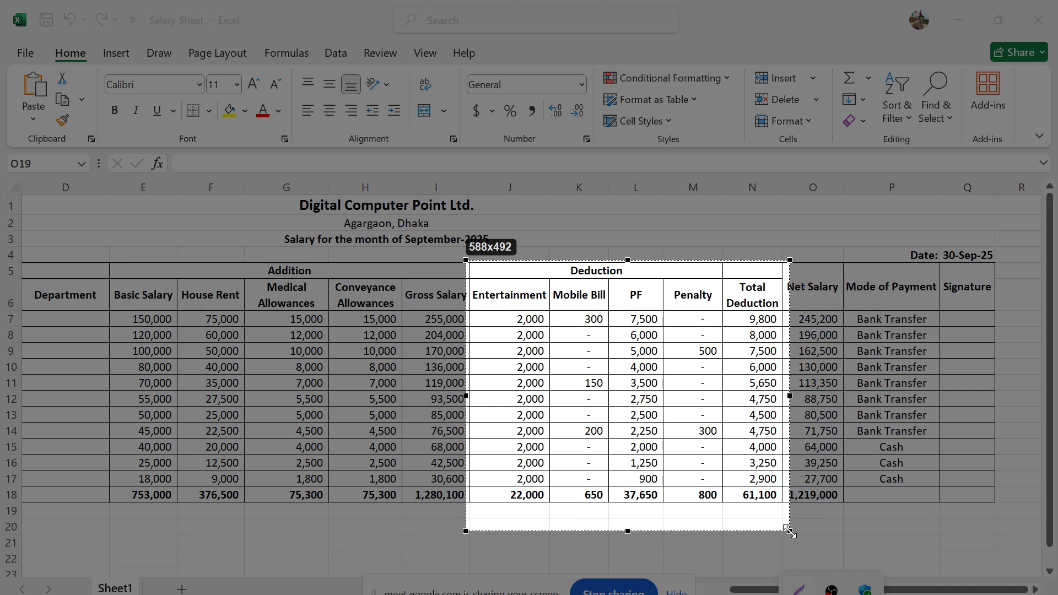
pyautogui.click(807, 409)
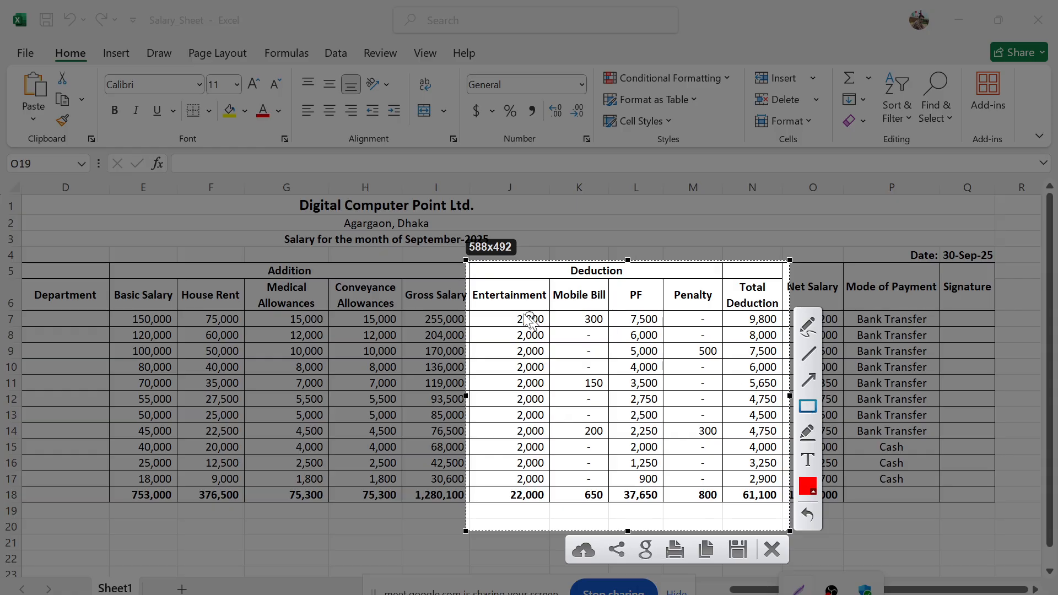
pyautogui.moveTo(462, 256)
pyautogui.mouseDown()
pyautogui.moveTo(669, 461)
pyautogui.moveTo(789, 535)
pyautogui.mouseUp()
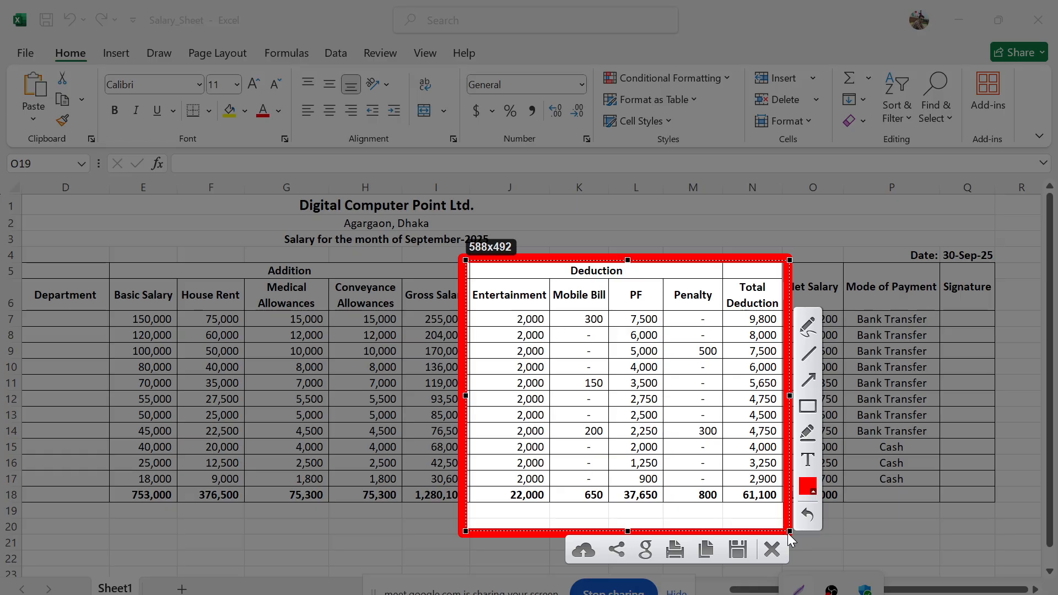
pyautogui.press('Escape')
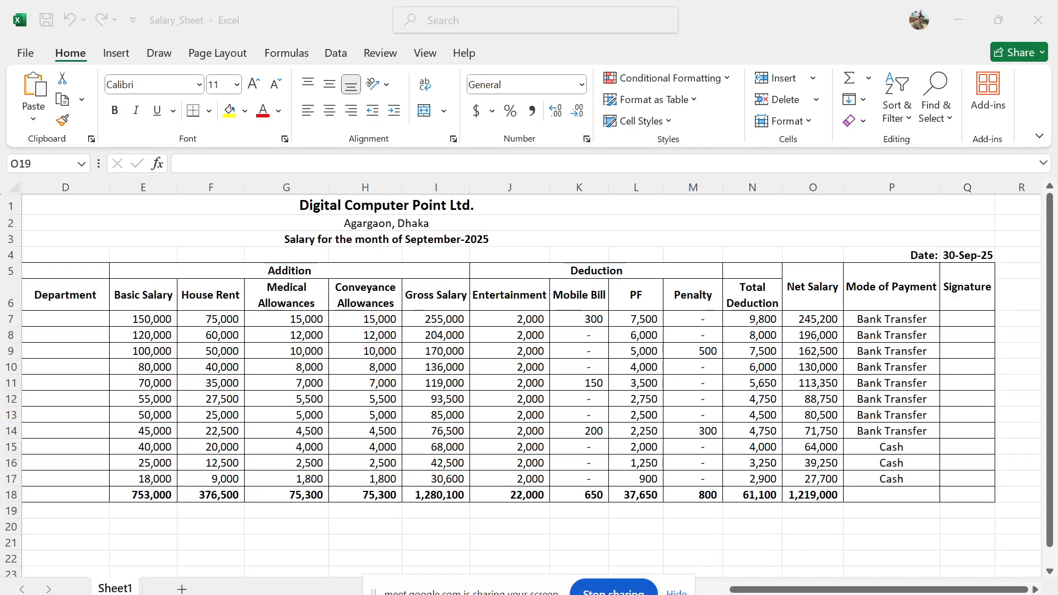
# Switch to TallyPrime, set the credit ledger to Entertainment Expense, and switch to the Excel salary sheet to look up its amount.
pyautogui.hotkey('alt', 'Tab')
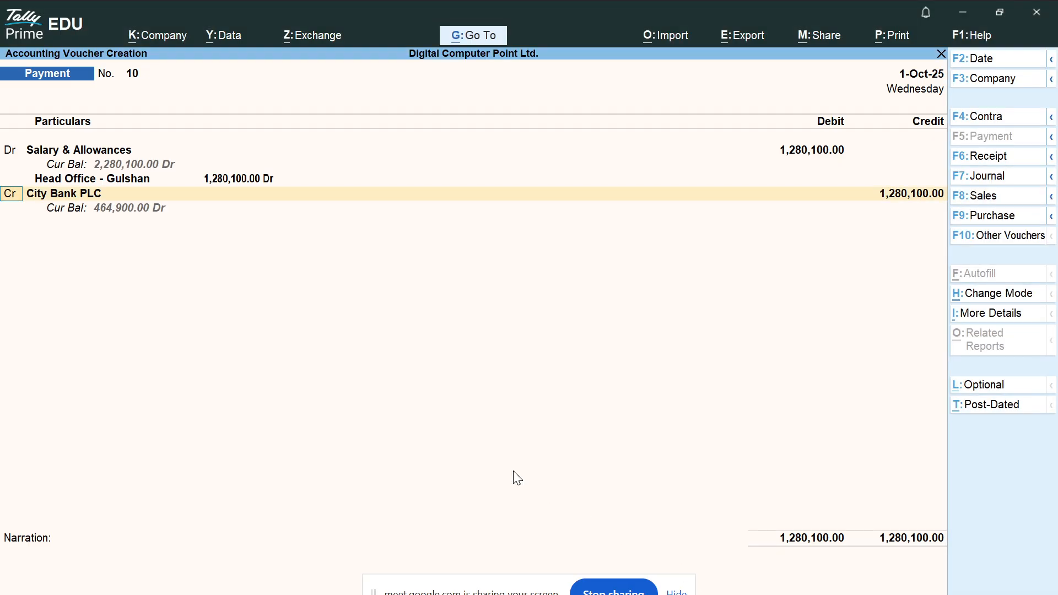
pyautogui.press('Return')
pyautogui.write('E')
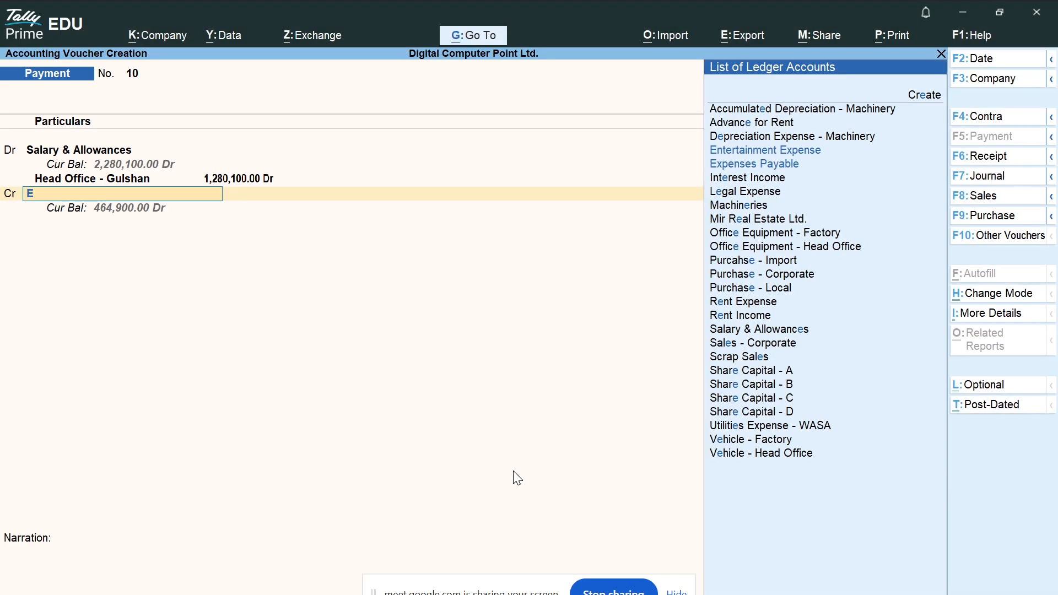
pyautogui.write('nter')
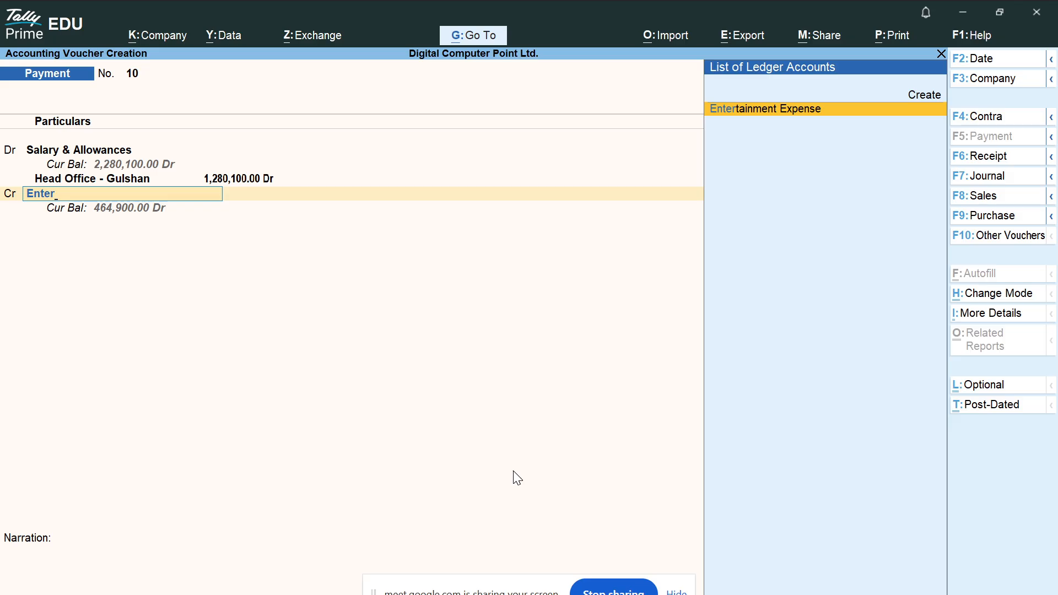
pyautogui.press('Return')
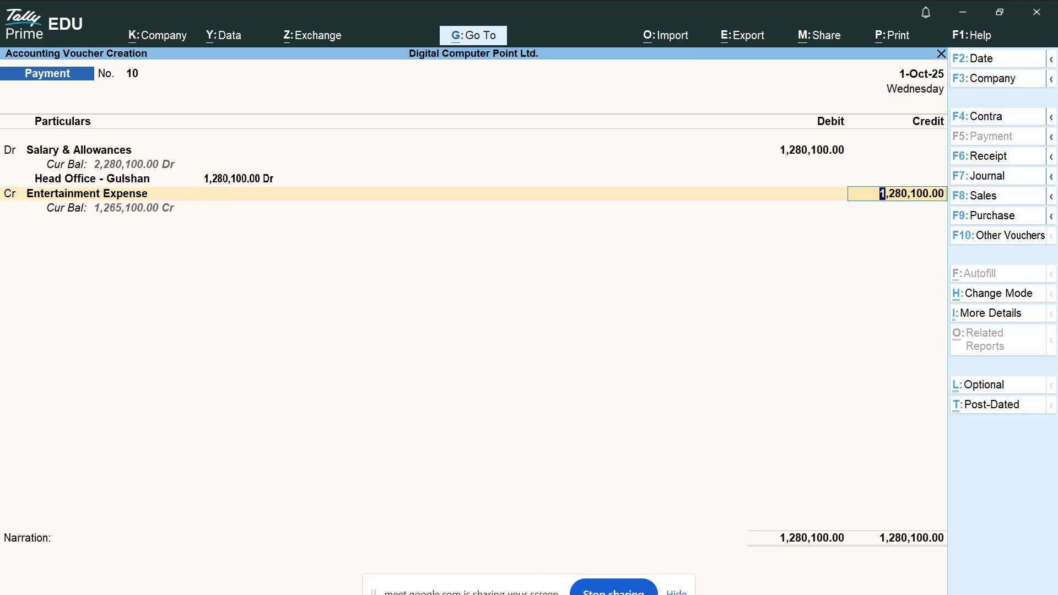
pyautogui.hotkey('alt', 'Tab')
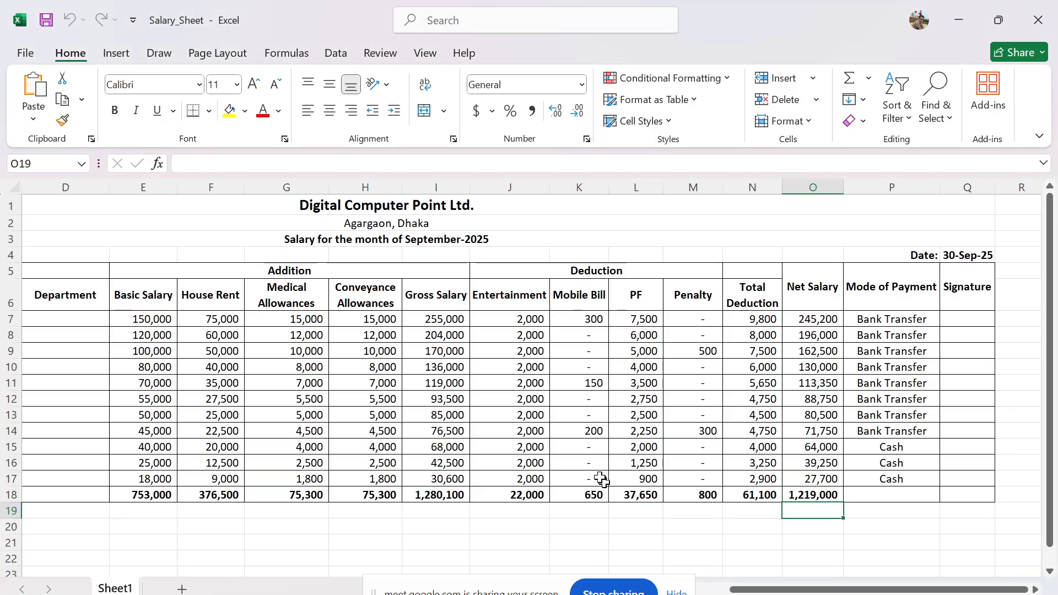
# Check the Entertainment total in the salary sheet, then credit Entertainment Expense 22,000 in the TallyPrime payment voucher, allocated to Head Office - Gulshan.
pyautogui.click(534, 492)
pyautogui.hotkey('alt', 'Tab')
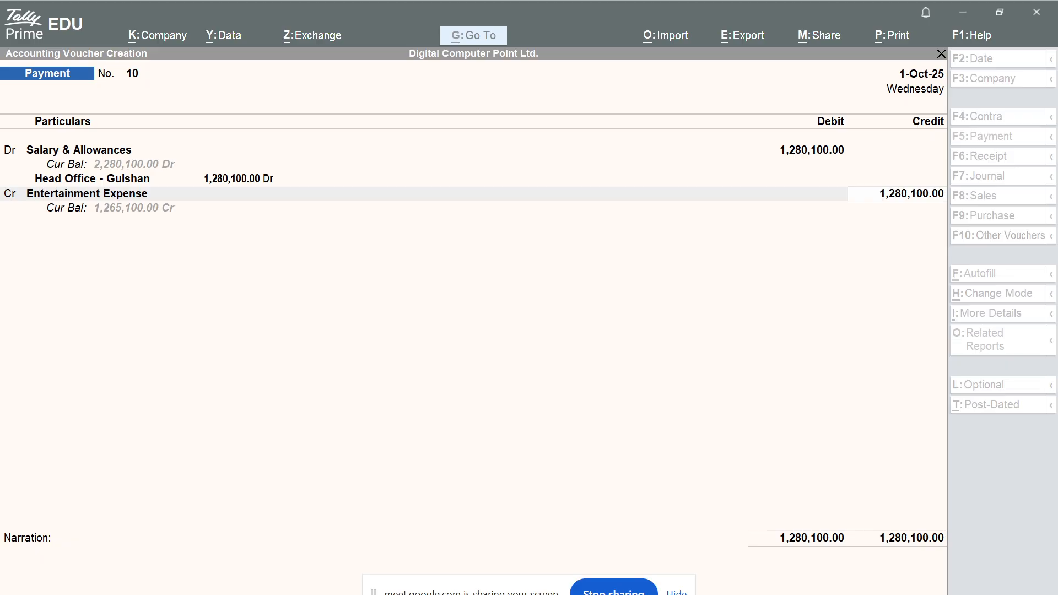
pyautogui.write('22000')
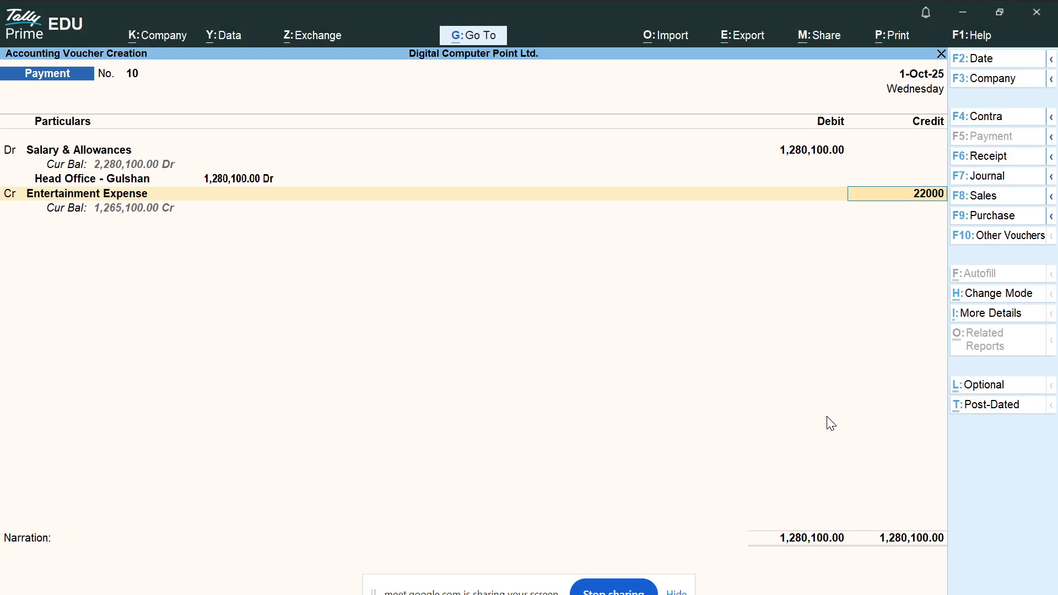
pyautogui.press('Return')
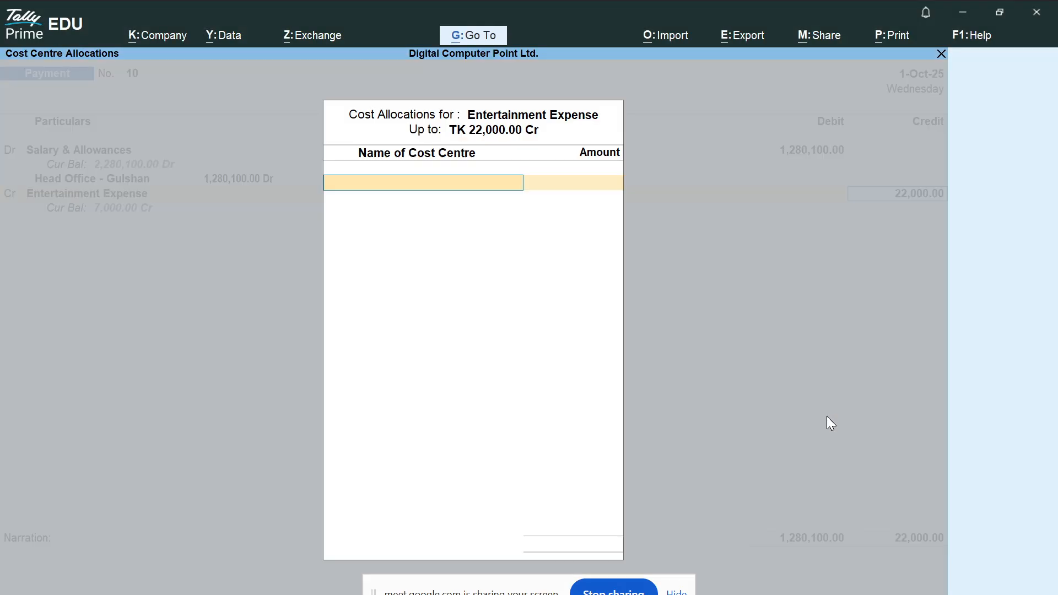
pyautogui.press('Down')
pyautogui.press('Down')
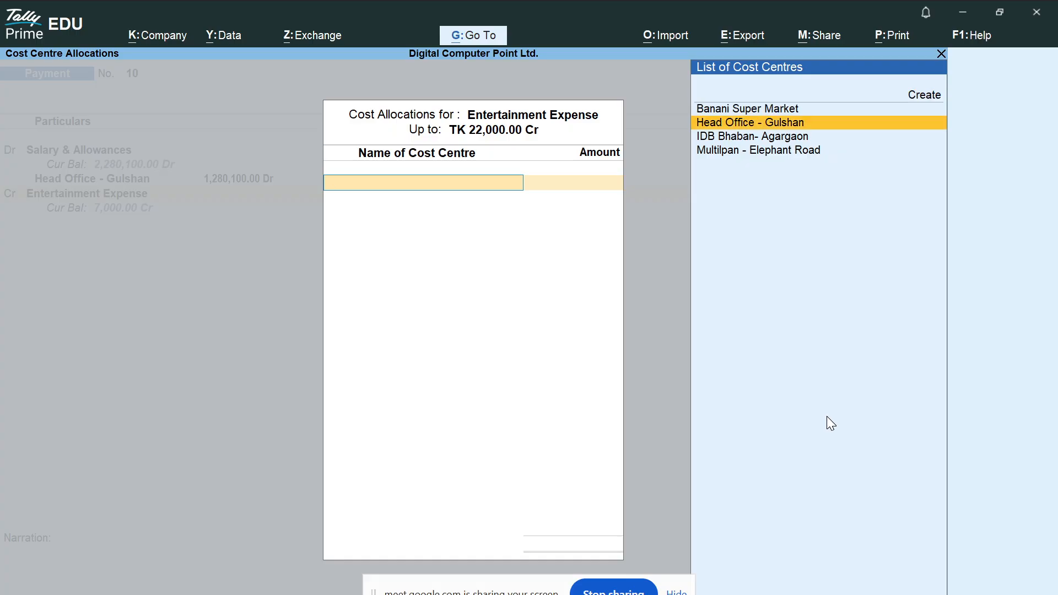
pyautogui.press('Return')
pyautogui.press('Return')
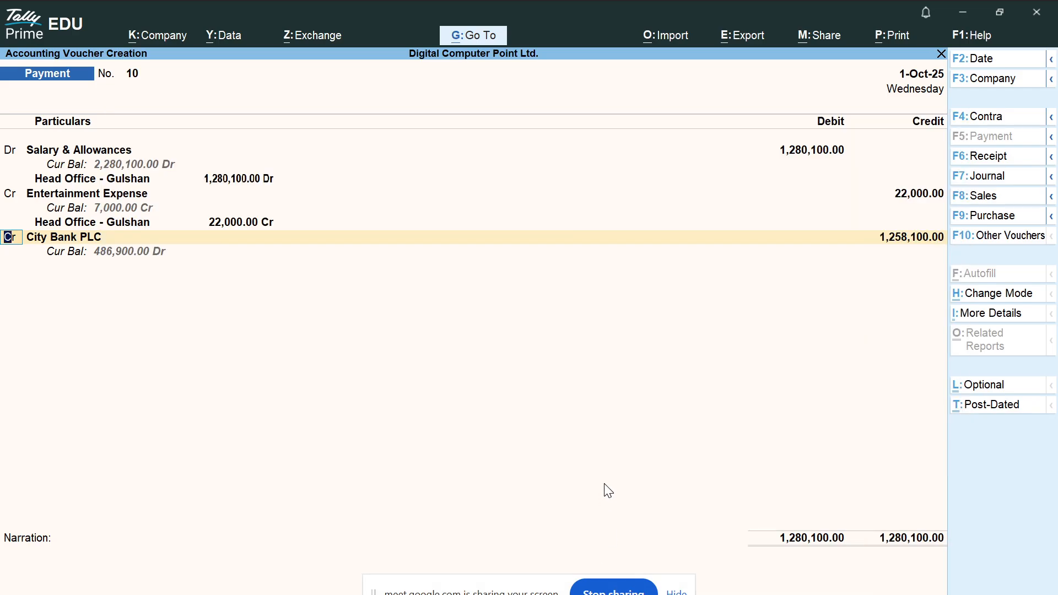
pyautogui.press('Return')
pyautogui.write('m')
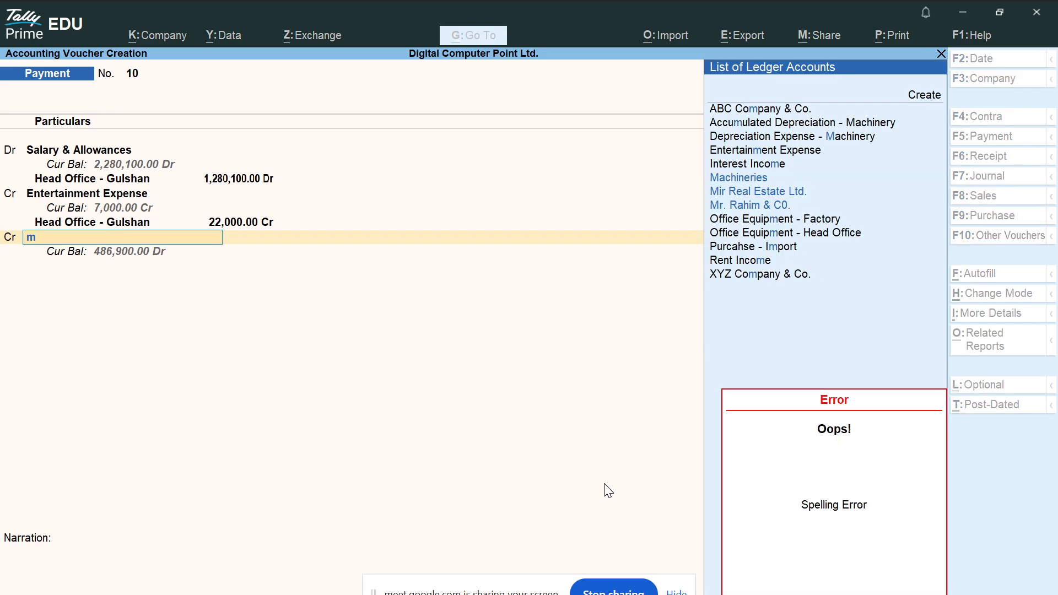
pyautogui.press('Escape')
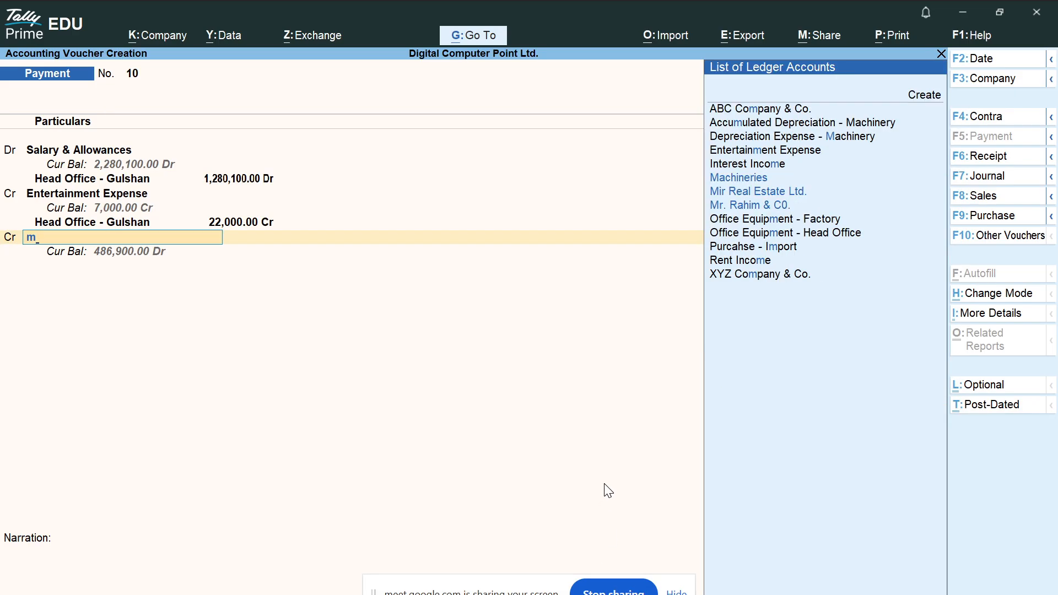
pyautogui.write('t')
pyautogui.press('Escape')
pyautogui.press('BackSpace')
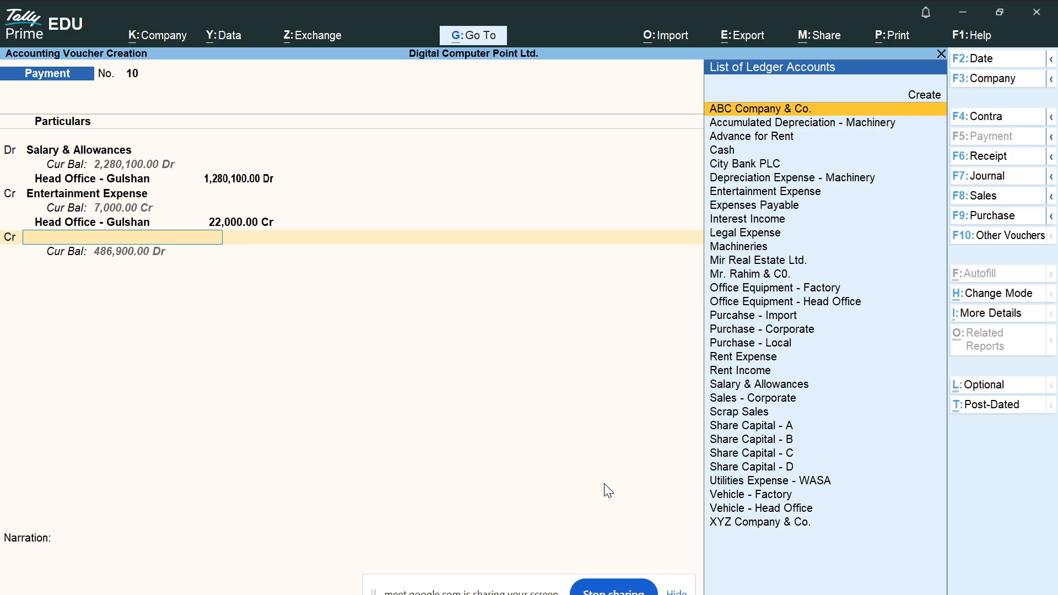
# Create a ledger named Mobile Bill under Indirect Expenses for the voucher's next credit line, keeping its ledger type Not Applicable.
pyautogui.hotkey('alt', 'c')
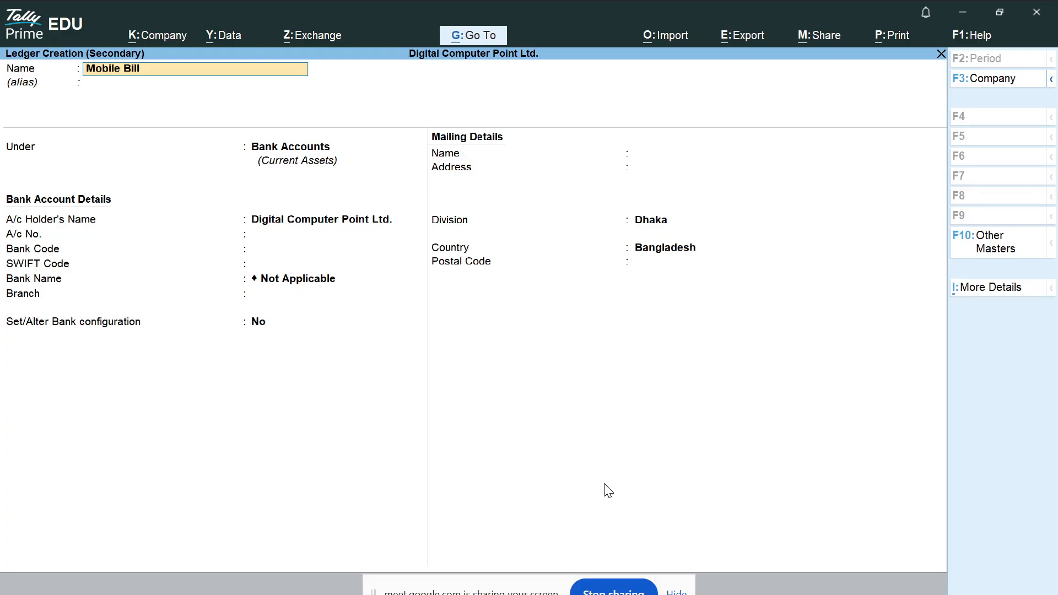
pyautogui.press('Return')
pyautogui.press('Return')
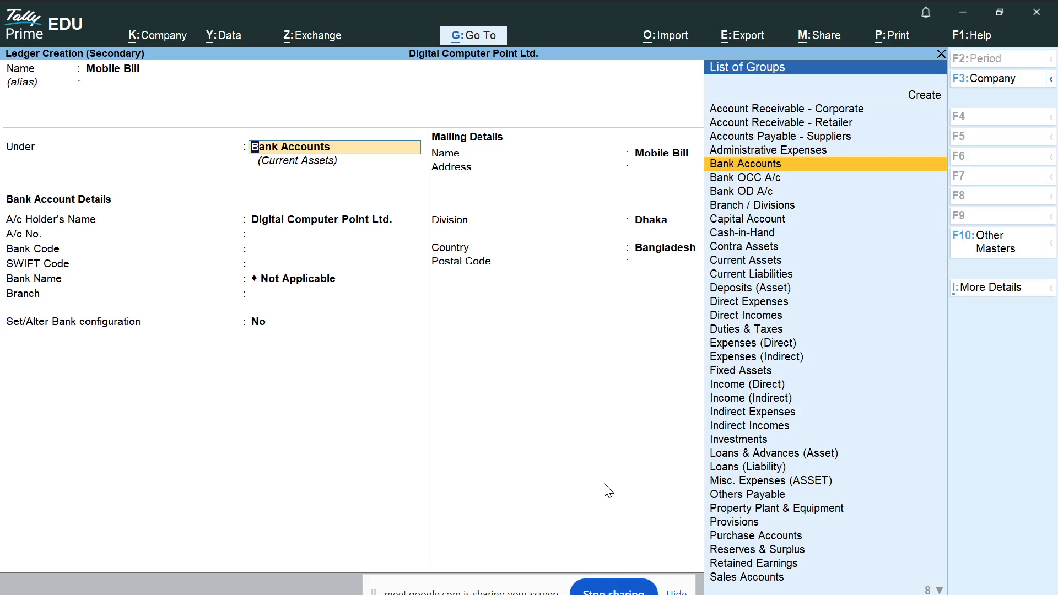
pyautogui.write('Ex')
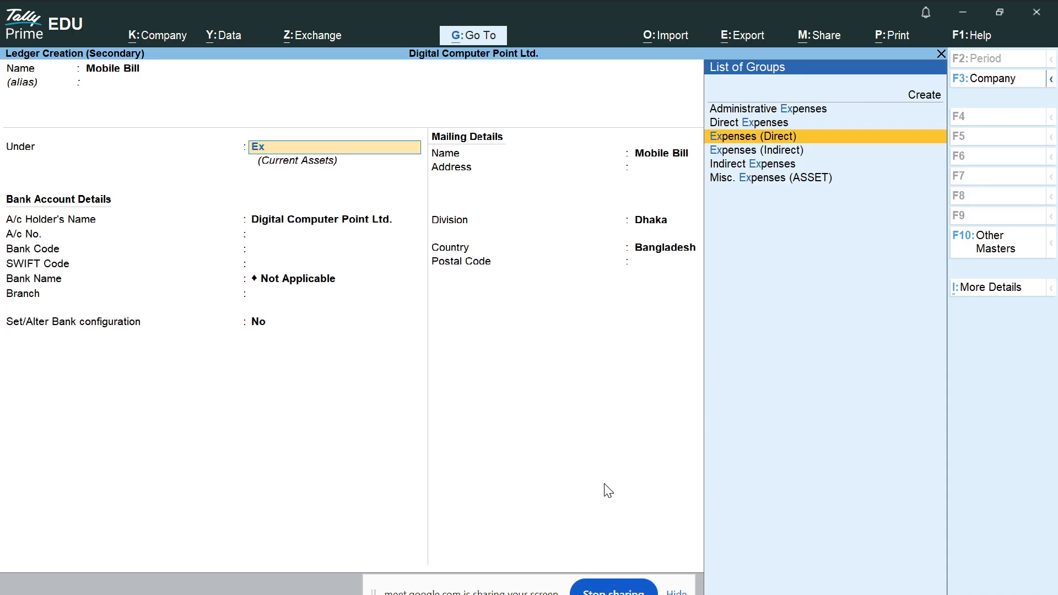
pyautogui.press('Down')
pyautogui.press('Return')
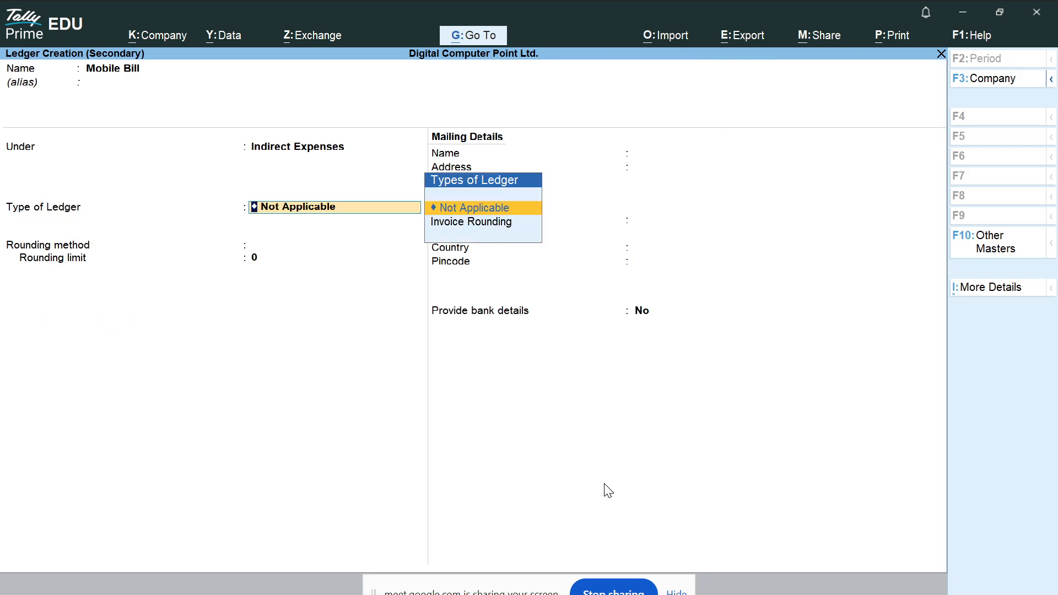
pyautogui.press('Return')
pyautogui.press('Return')
pyautogui.press('Return')
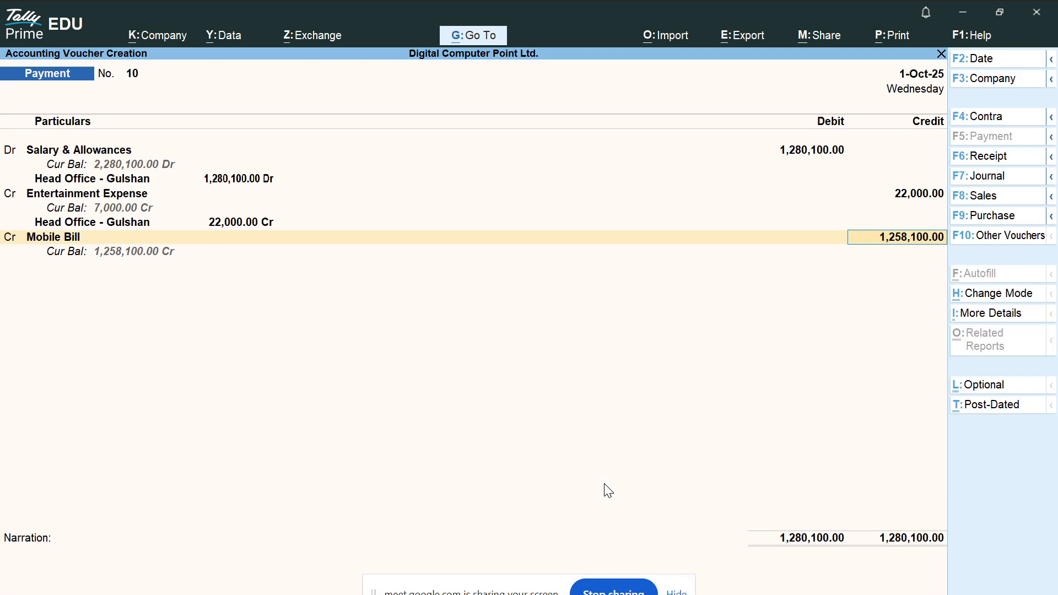
# Check the Mobile Bill total in the Excel salary sheet, then credit Mobile Bill 650 in the TallyPrime voucher, allocated to Head Office - Gulshan.
pyautogui.hotkey('alt', 'Tab')
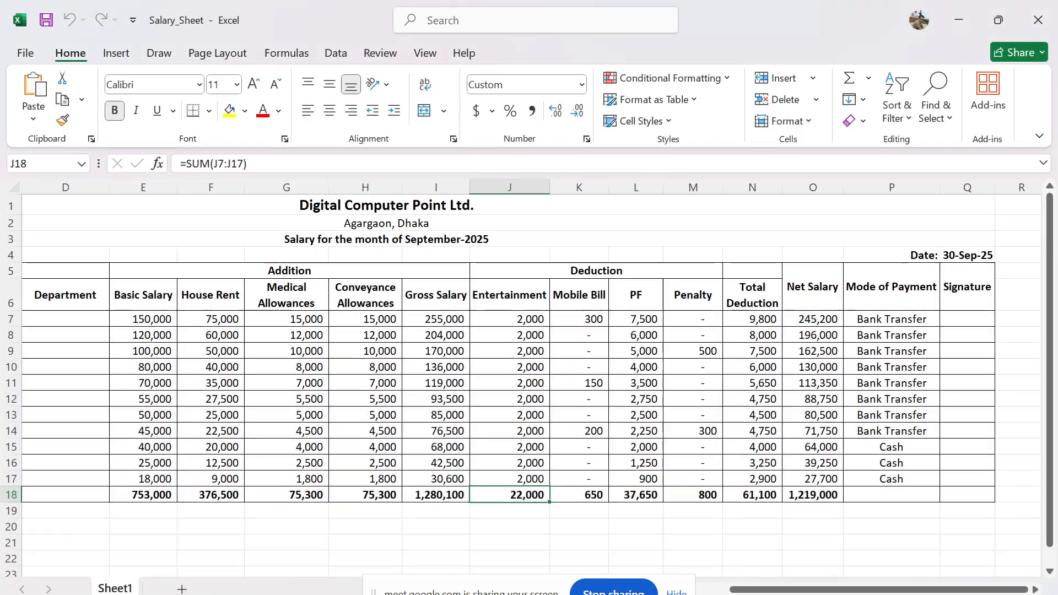
pyautogui.click(595, 490)
pyautogui.hotkey('alt', 'Tab')
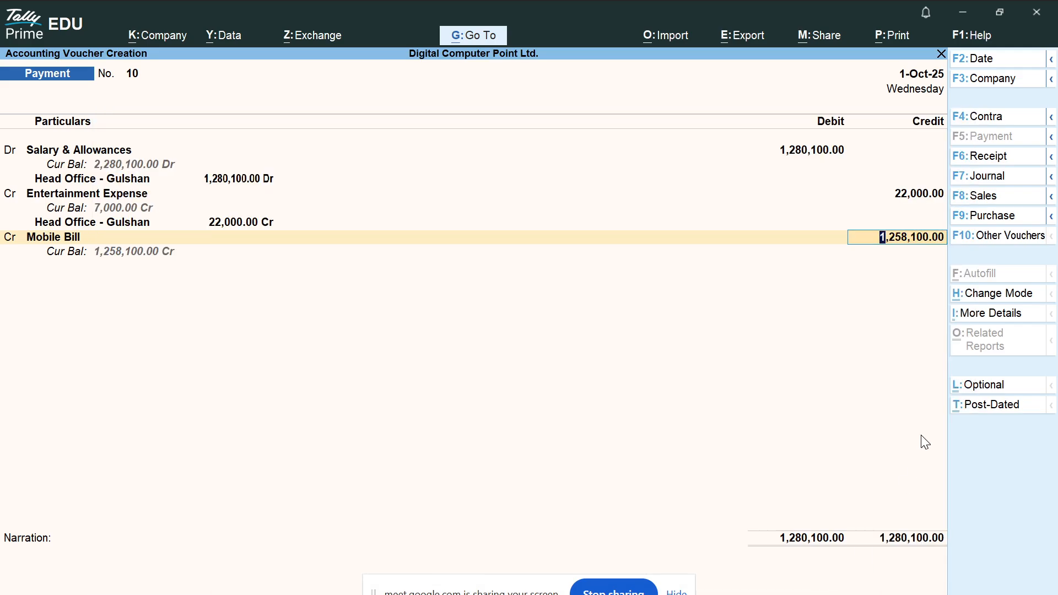
pyautogui.write('650')
pyautogui.press('Return')
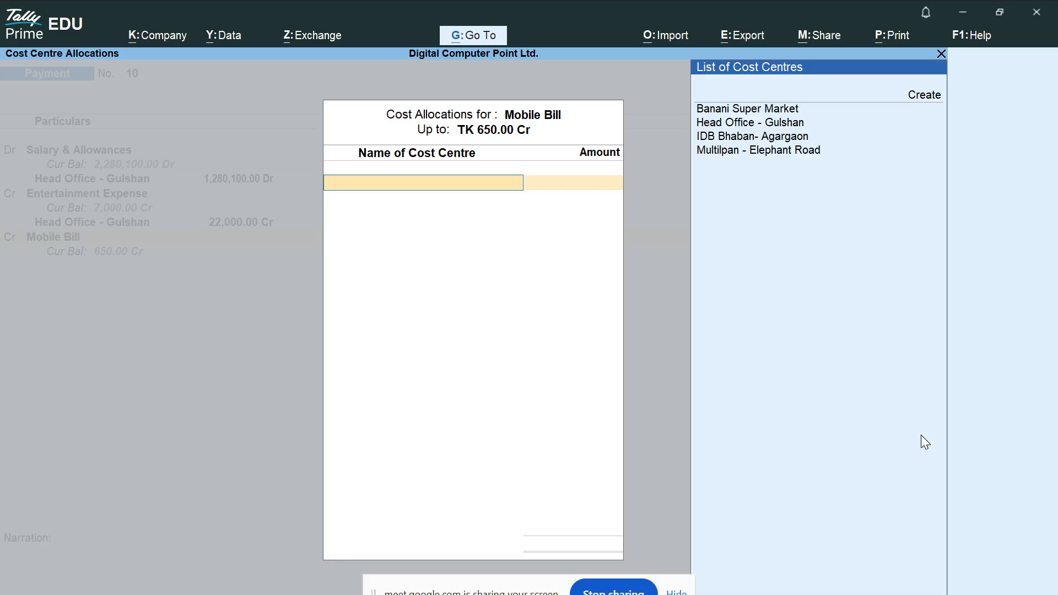
pyautogui.press('Down')
pyautogui.press('Down')
pyautogui.press('Return')
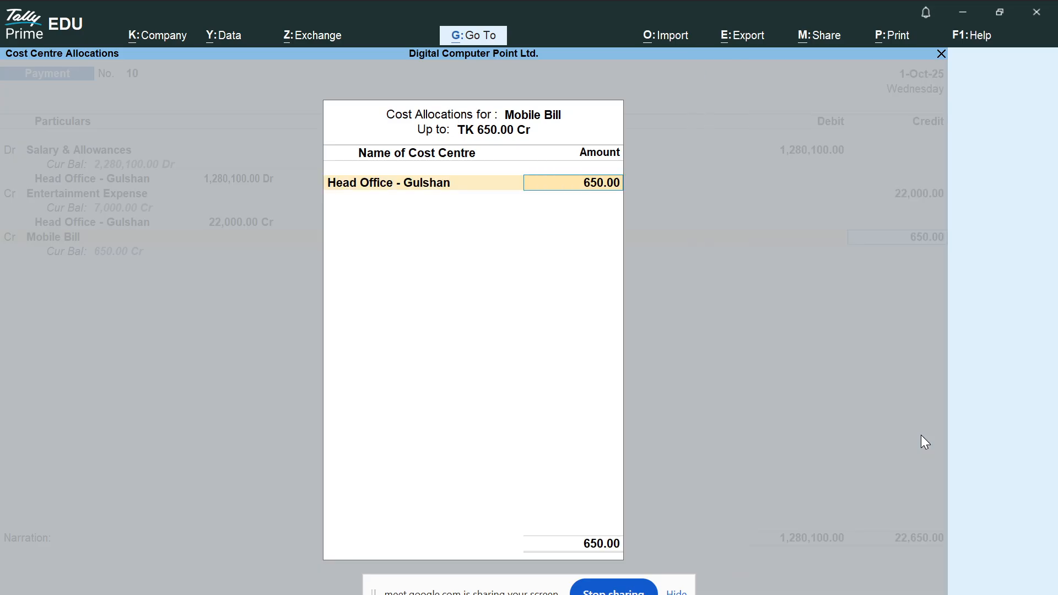
pyautogui.press('Return')
pyautogui.press('Return')
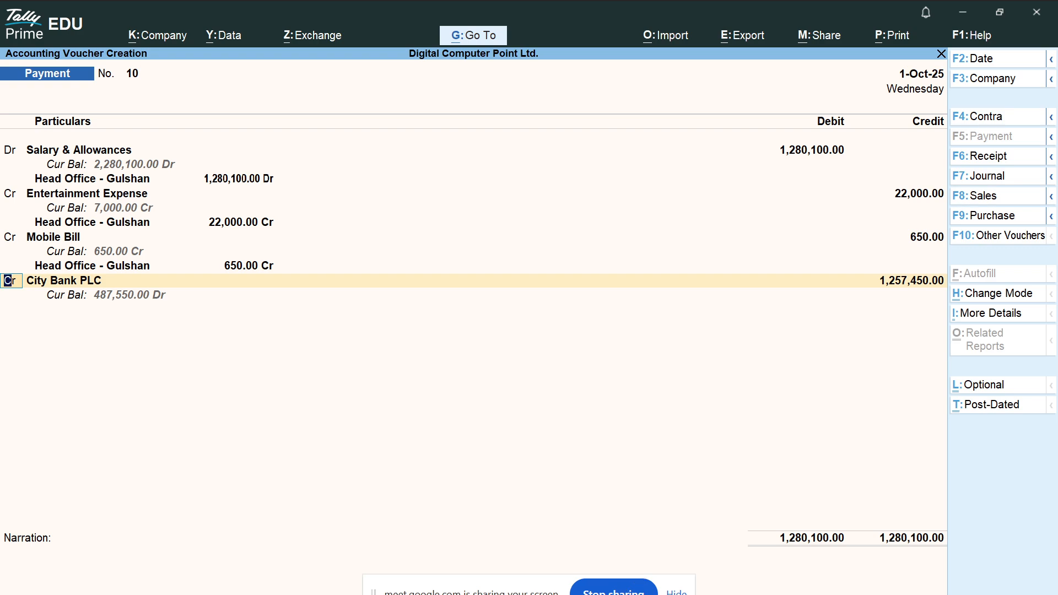
pyautogui.moveTo(752, 594)
pyautogui.moveTo(641, 594)
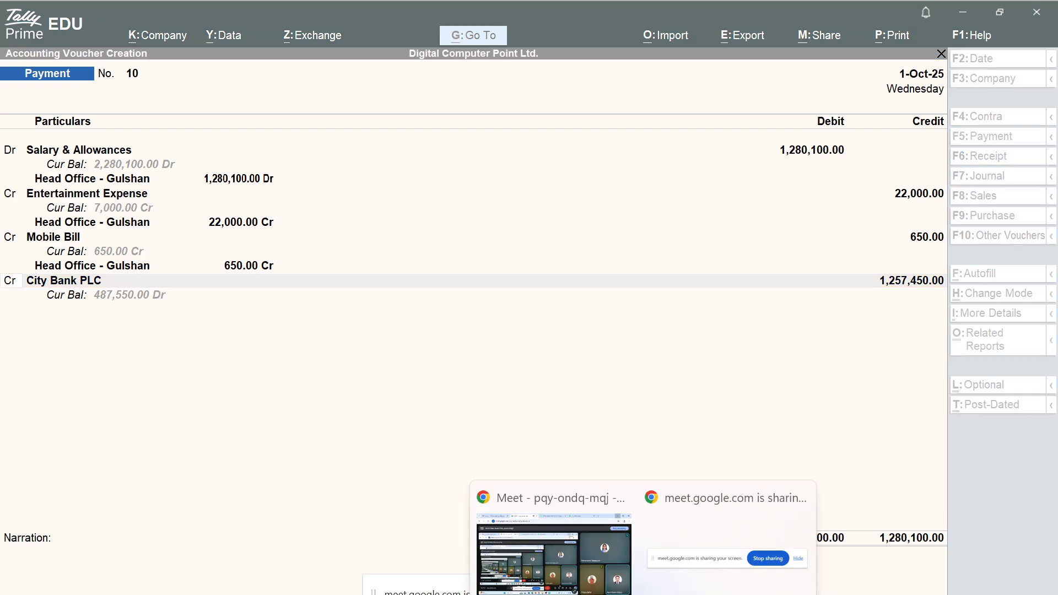
pyautogui.moveTo(603, 541)
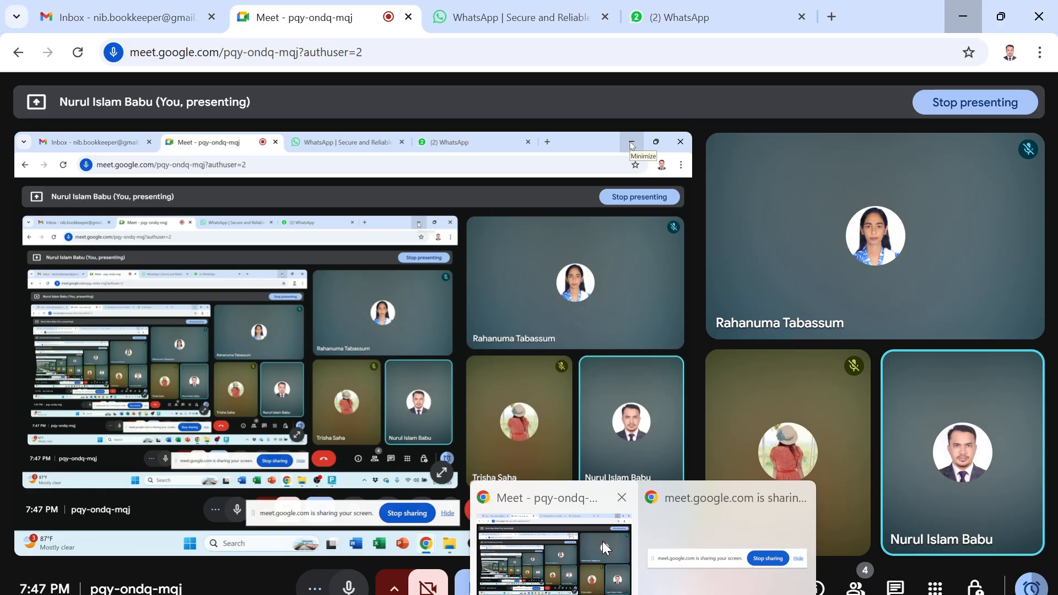
pyautogui.click(603, 541)
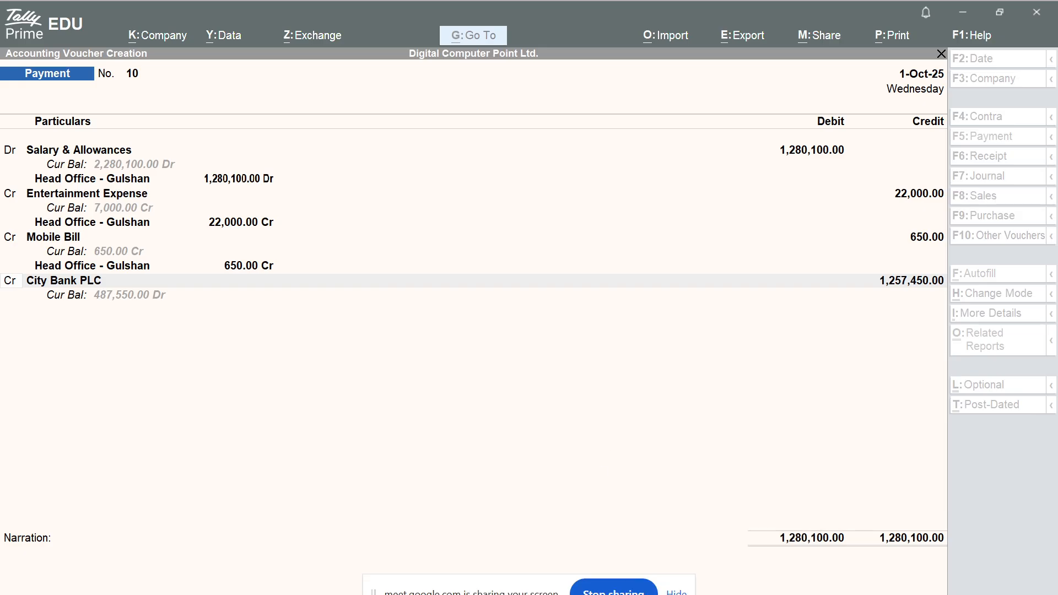
# Switch to the Excel salary sheet and examine the employees' individual Mobile Bill deductions and the column total.
pyautogui.click(584, 594)
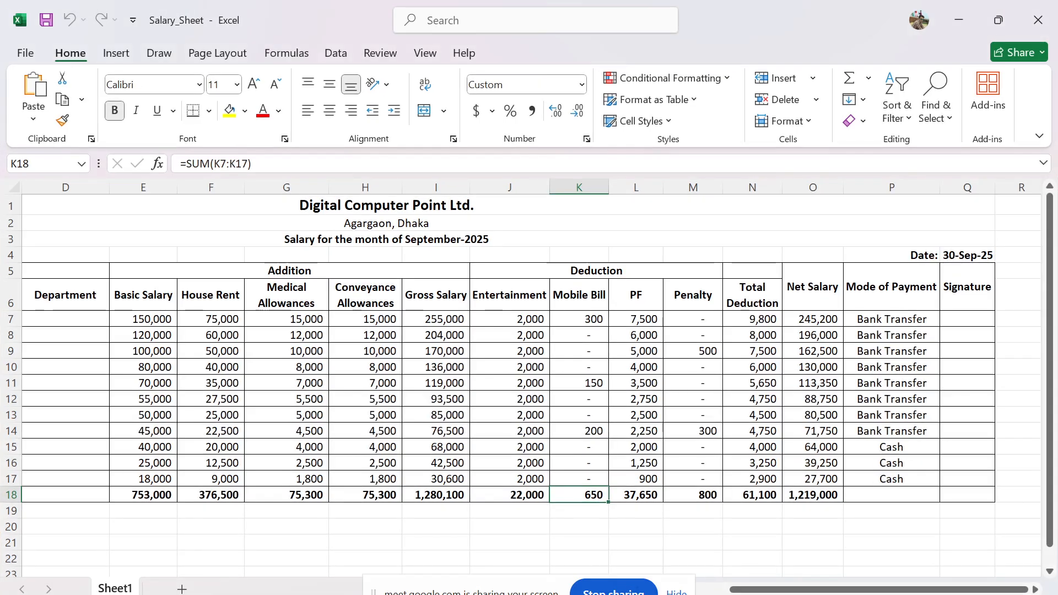
pyautogui.click(521, 523)
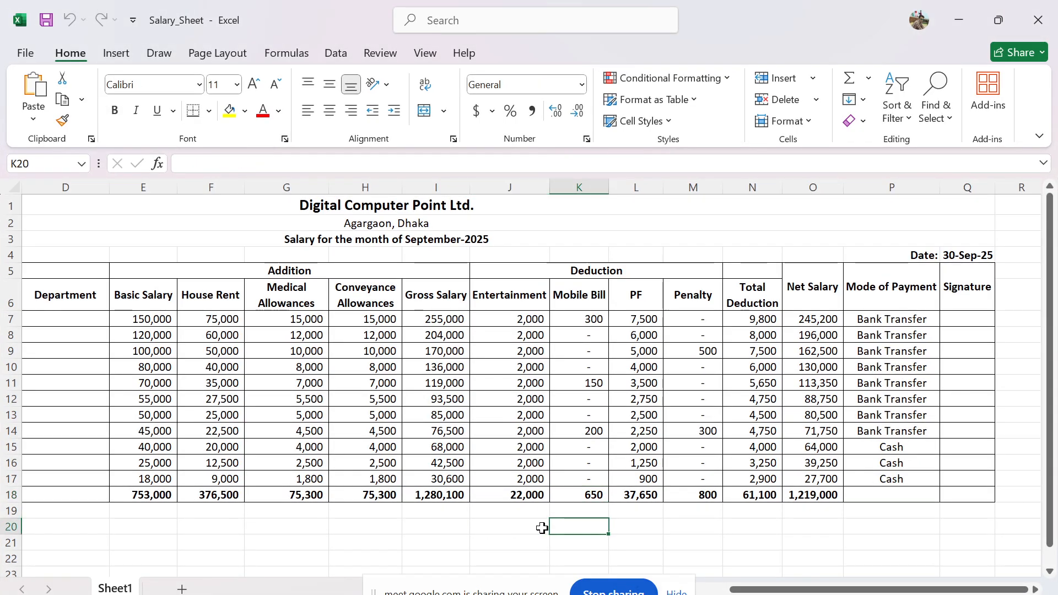
pyautogui.click(570, 530)
pyautogui.click(576, 594)
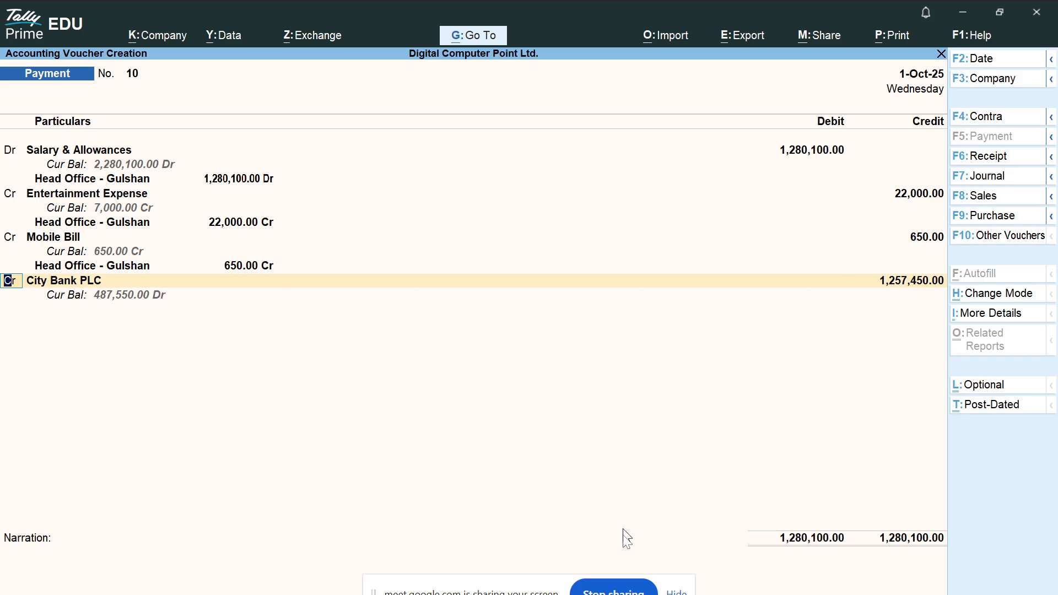
pyautogui.click(578, 594)
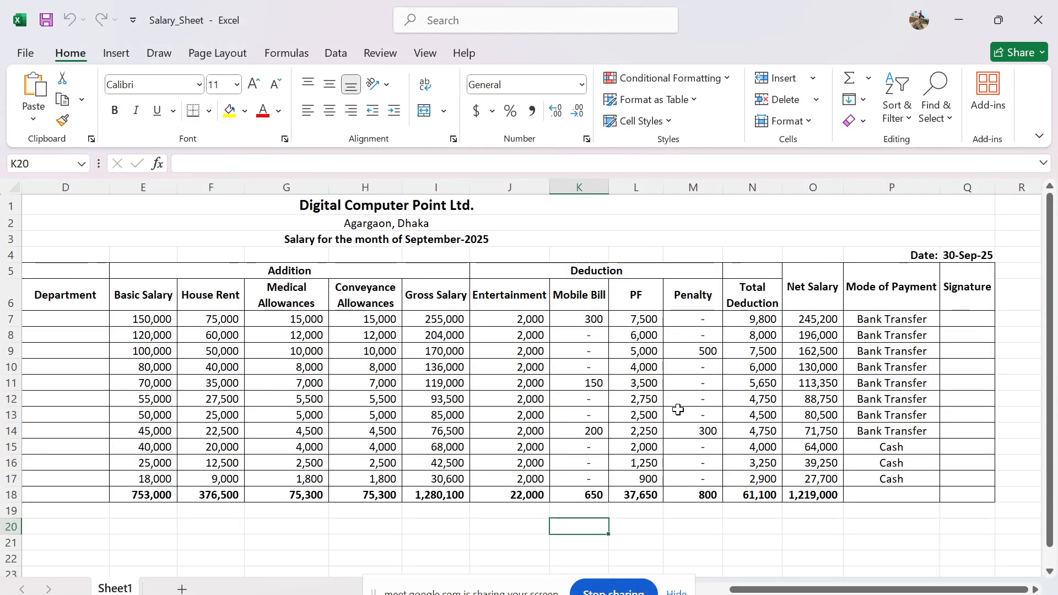
pyautogui.click(599, 326)
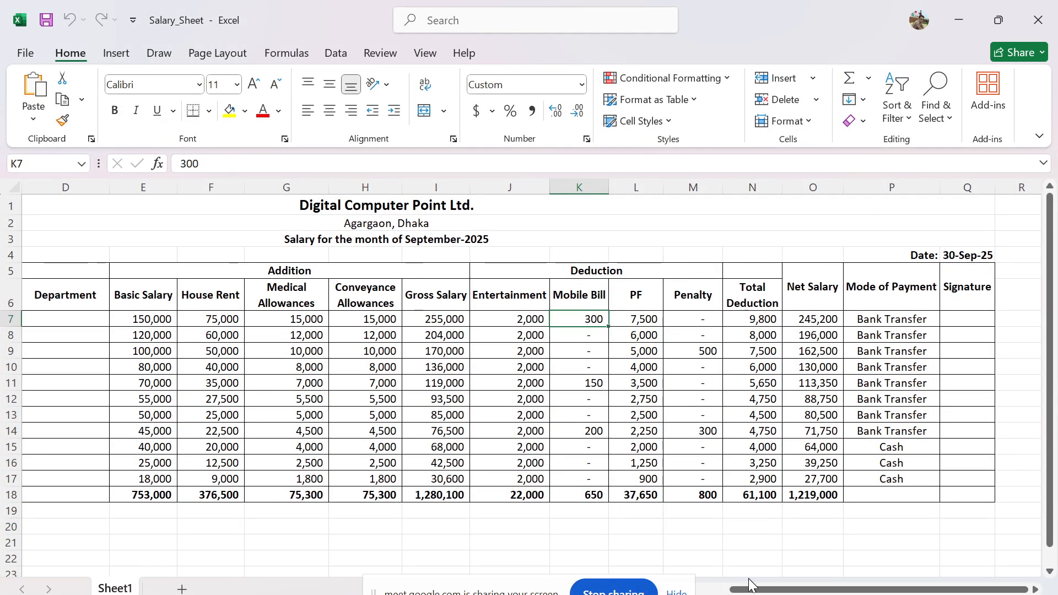
pyautogui.moveTo(752, 588); pyautogui.dragTo(653, 587)
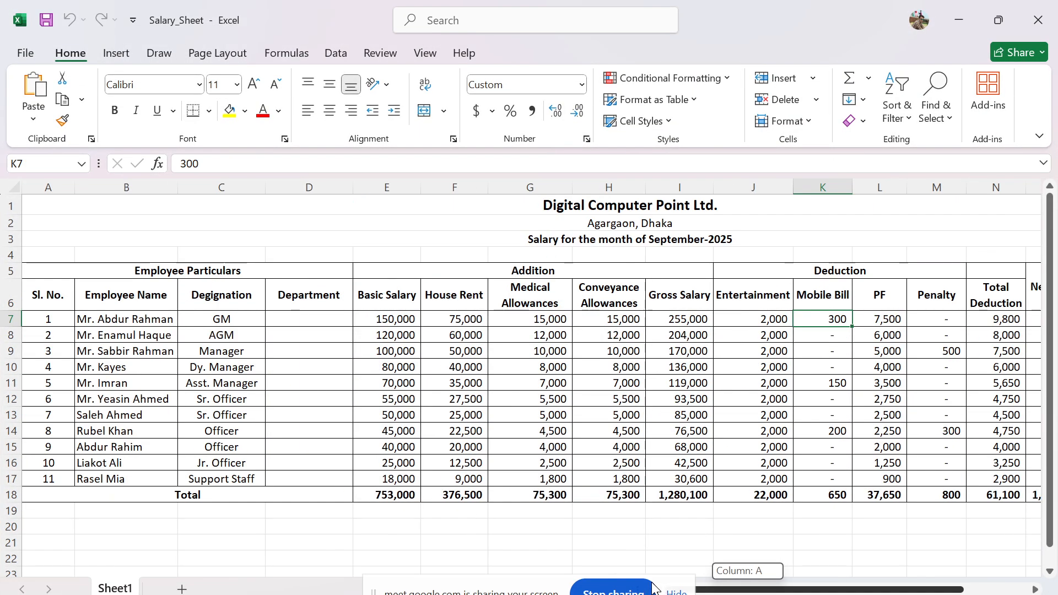
pyautogui.click(815, 382)
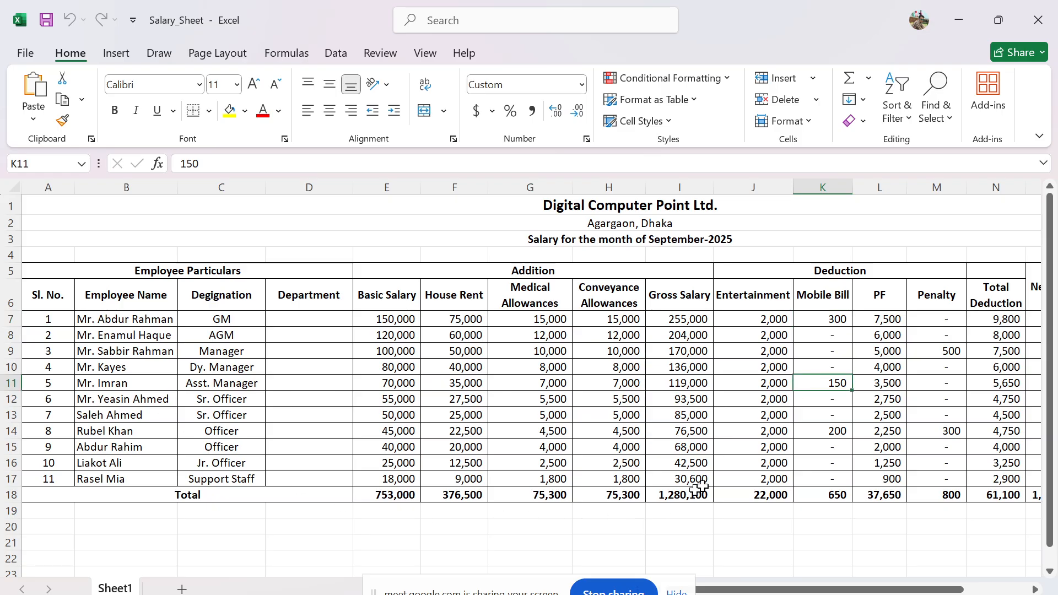
pyautogui.click(807, 426)
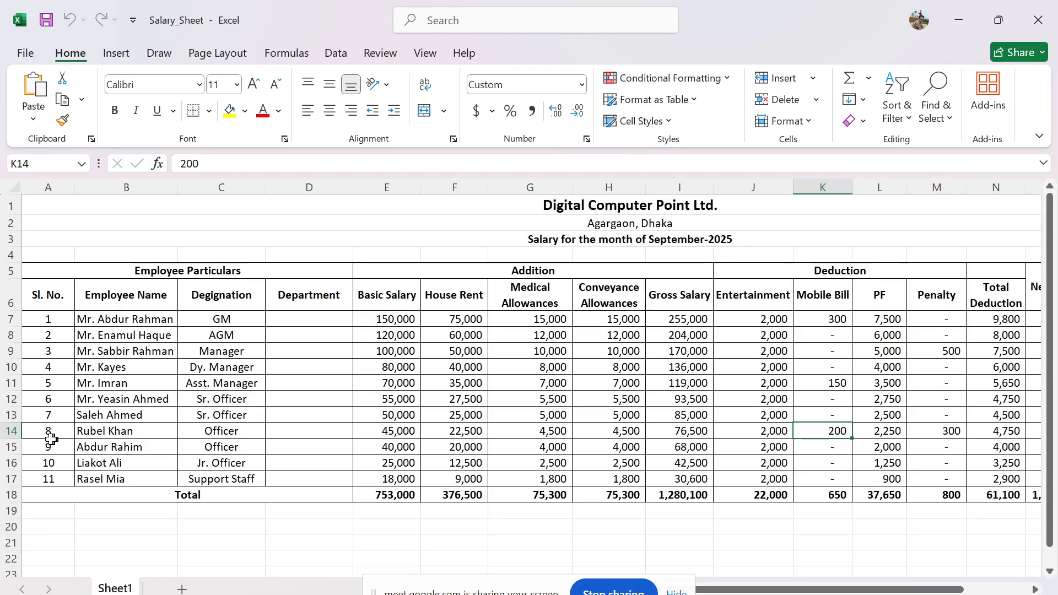
pyautogui.click(12, 432)
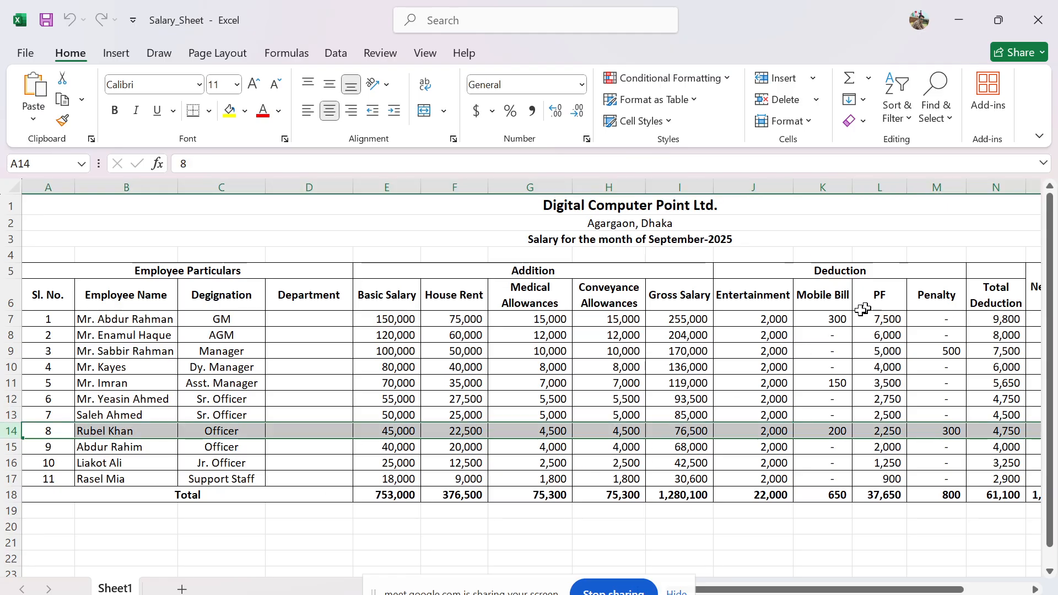
pyautogui.click(840, 320)
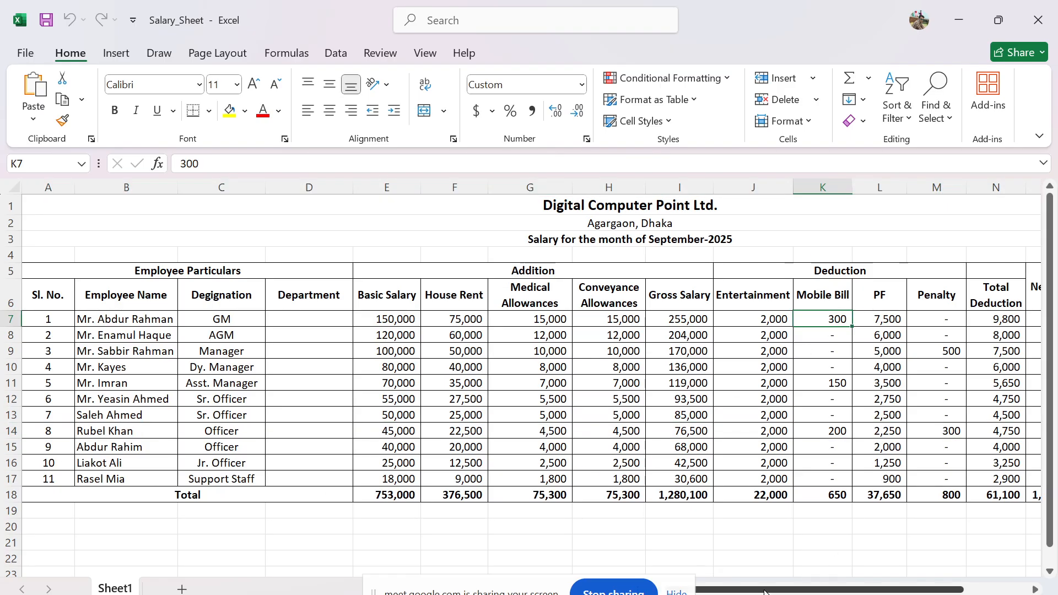
pyautogui.moveTo(806, 589); pyautogui.dragTo(841, 592)
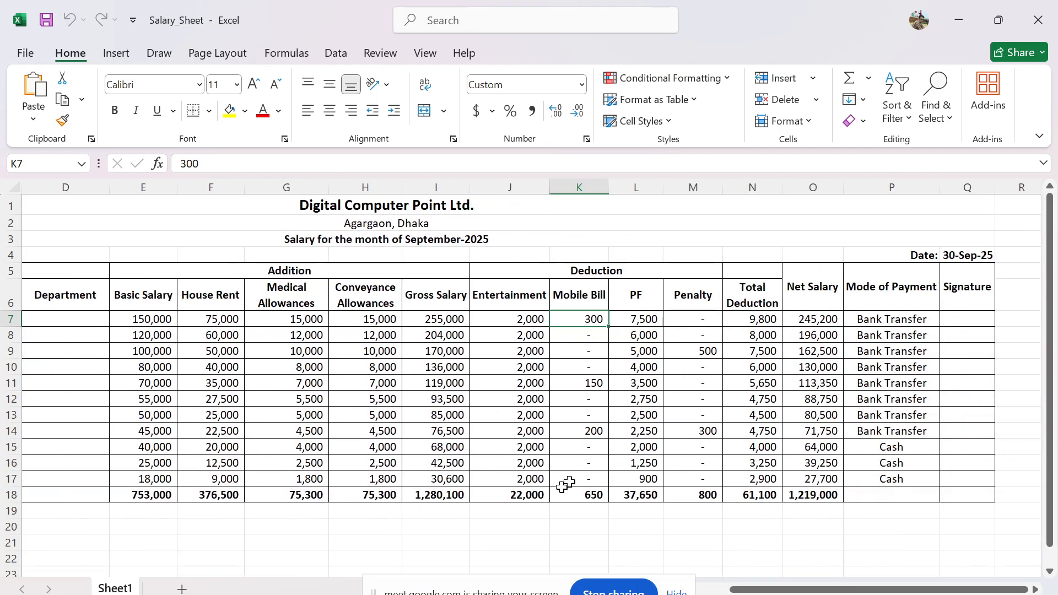
pyautogui.click(586, 497)
pyautogui.click(701, 539)
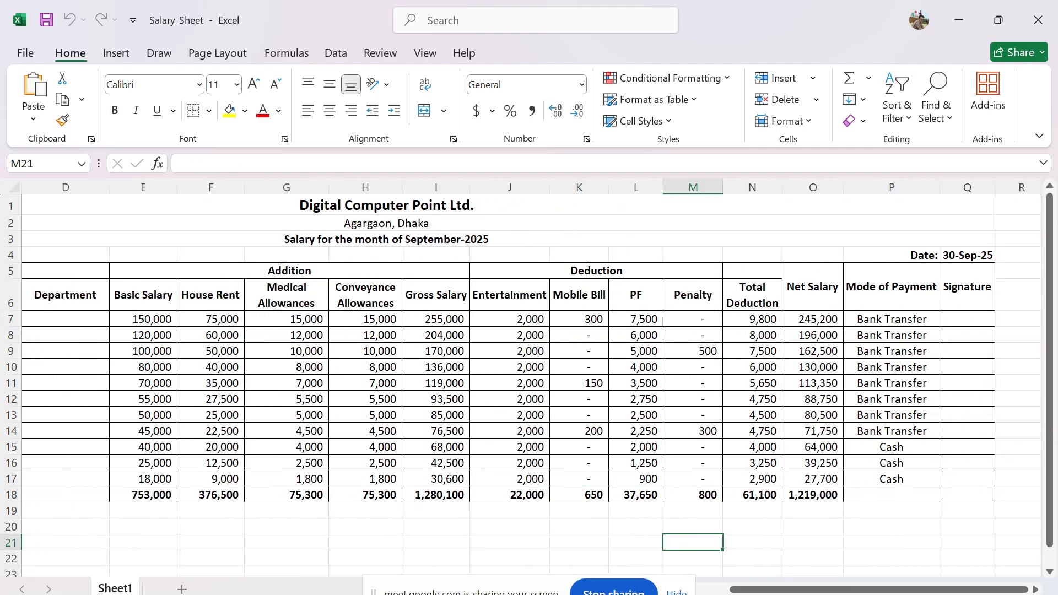
pyautogui.hotkey('alt', 'Tab')
pyautogui.hotkey('alt', 'Tab')
pyautogui.click(596, 497)
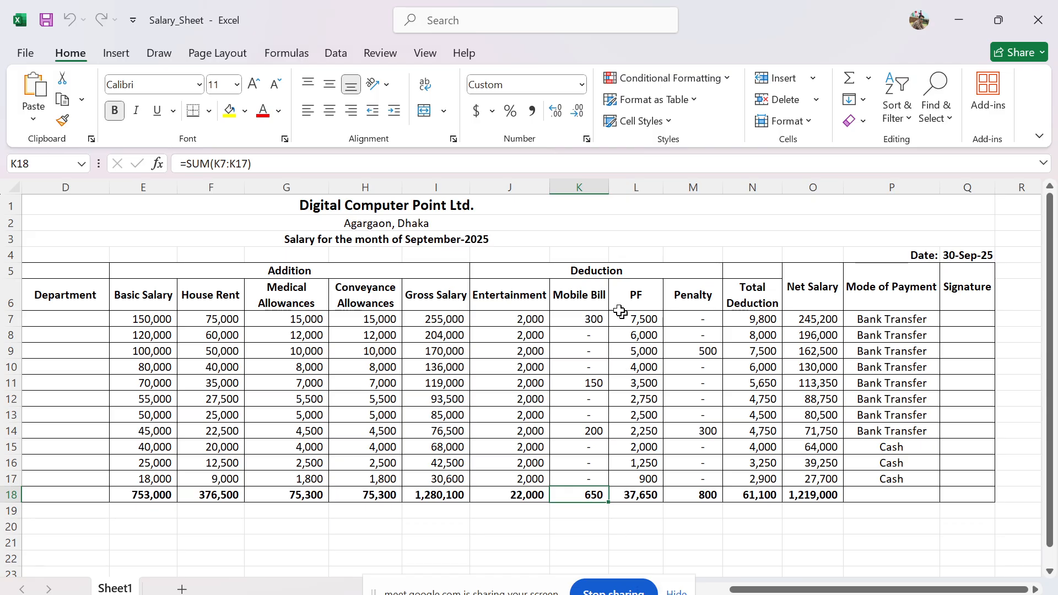
pyautogui.click(620, 513)
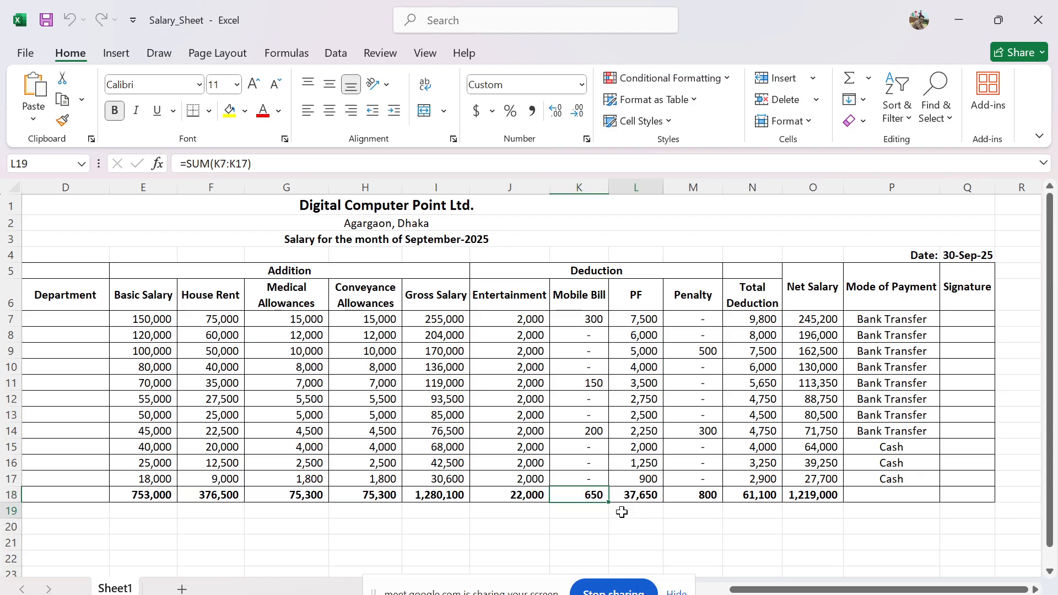
# Switch to TallyPrime and start a new ledger named Provident Fund -Employee Contribution for the voucher's next credit line.
pyautogui.hotkey('alt', 'Tab')
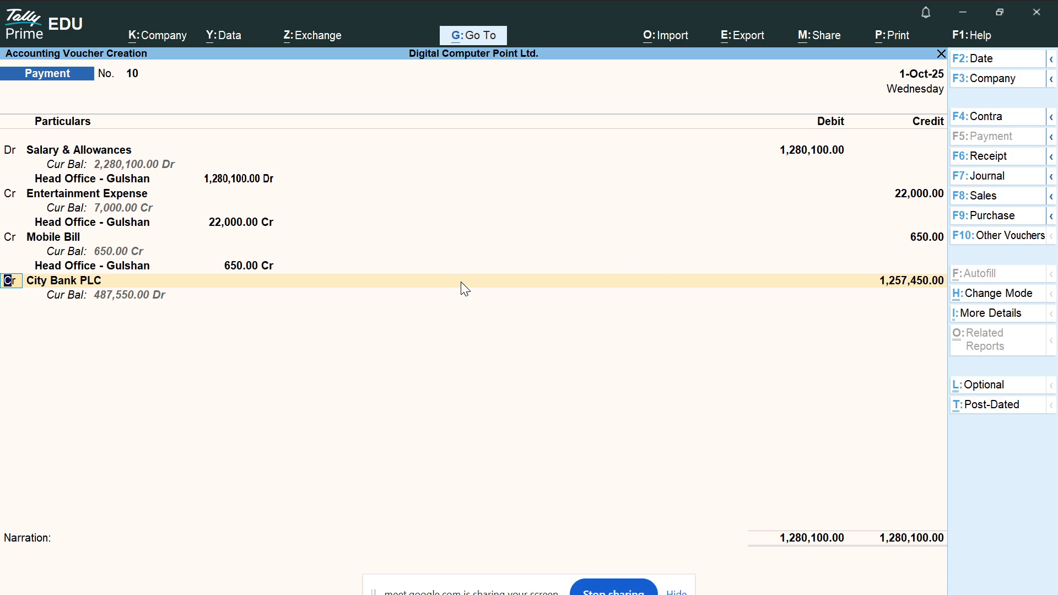
pyautogui.press('Return')
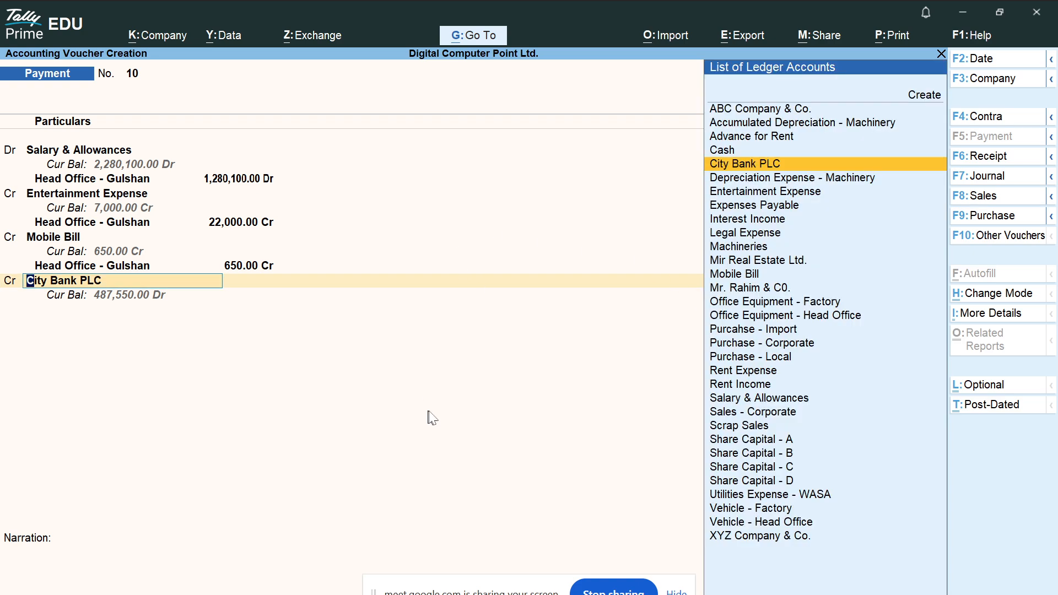
pyautogui.hotkey('alt', 'Tab')
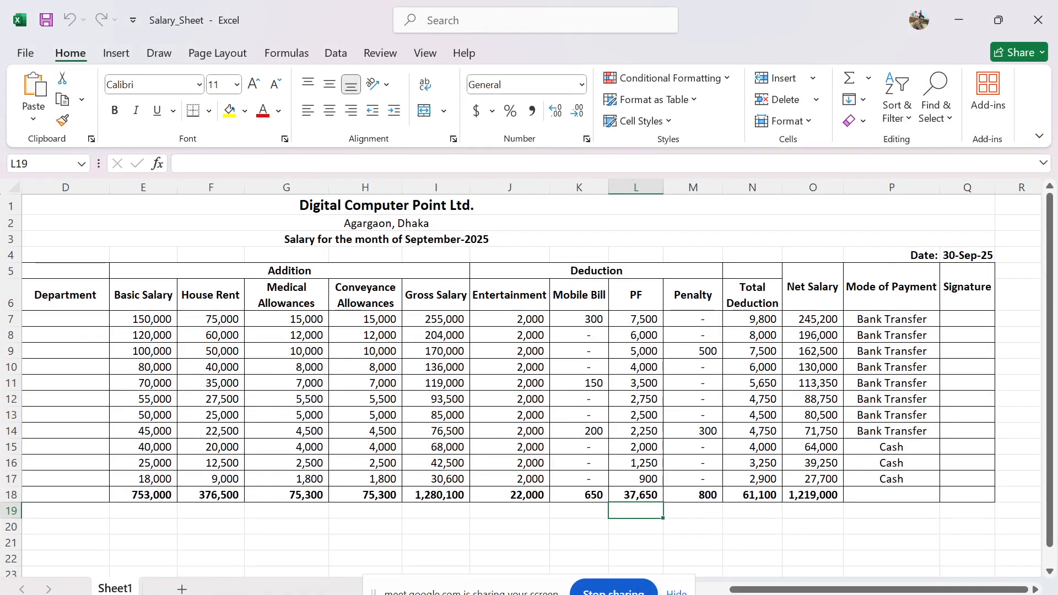
pyautogui.hotkey('alt', 'Tab')
pyautogui.hotkey('alt', 'c')
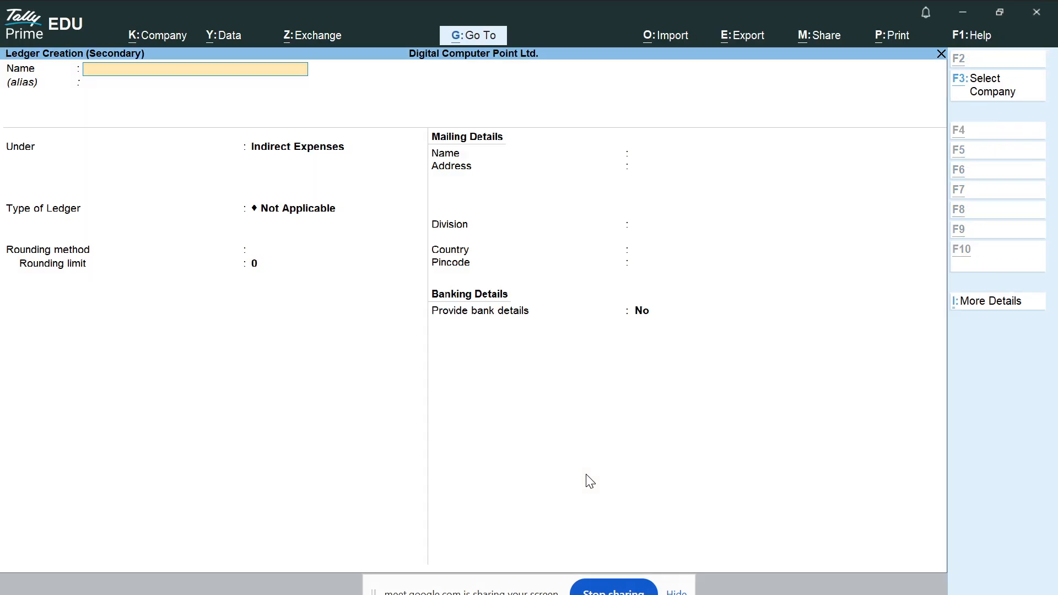
pyautogui.write('Provi')
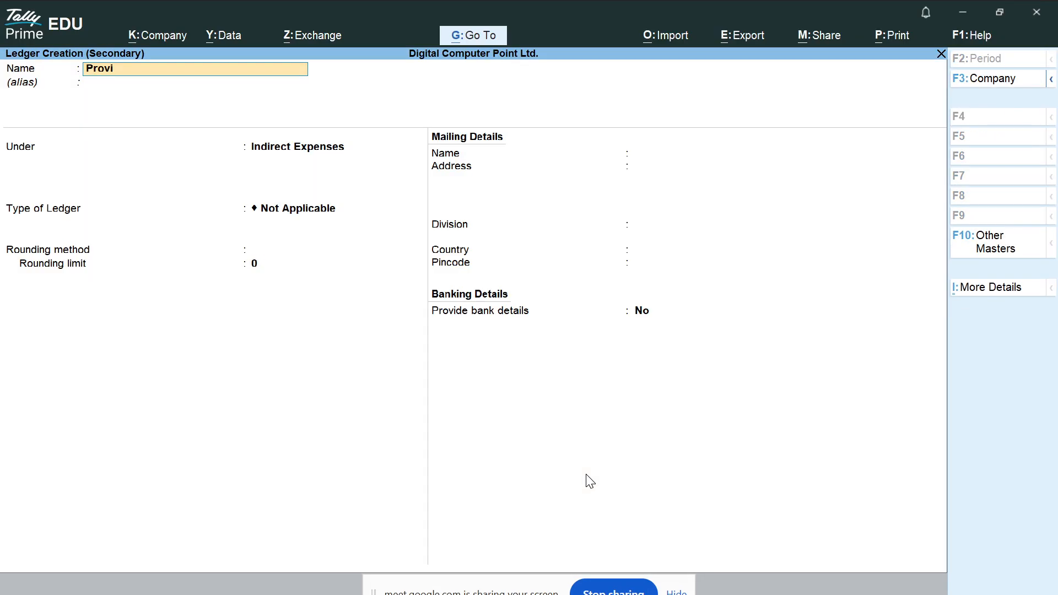
pyautogui.write('dent Funfg')
pyautogui.press('BackSpace')
pyautogui.write('d -Employee Co')
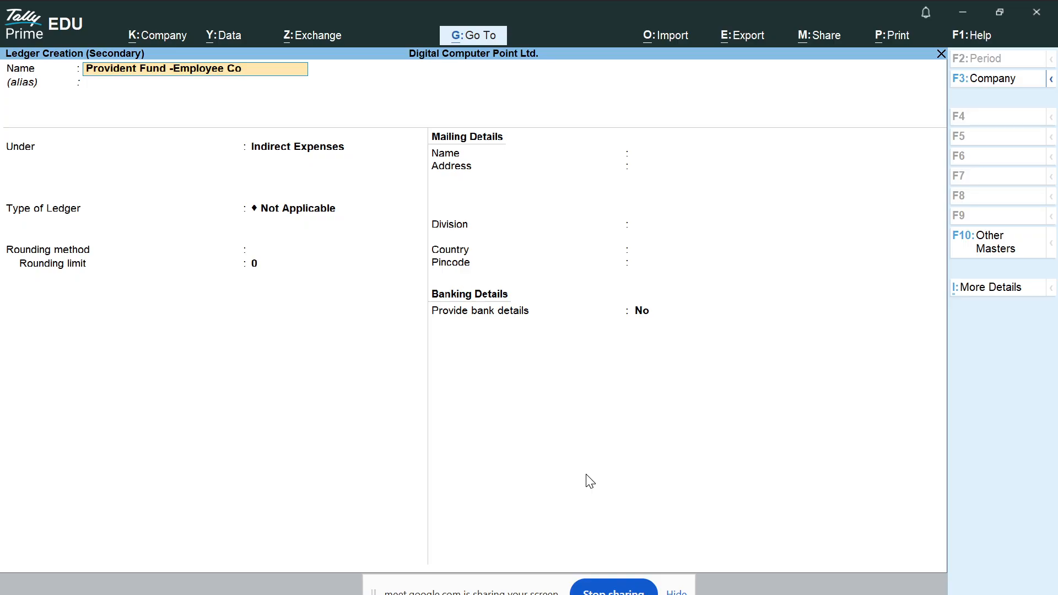
pyautogui.write('ntribution')
pyautogui.press('Return')
pyautogui.press('Return')
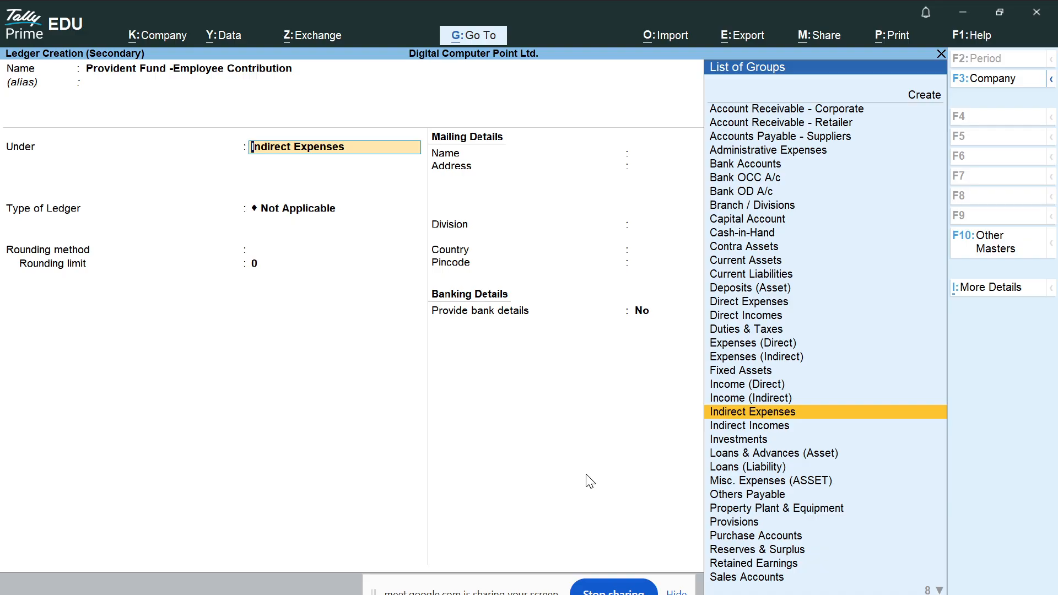
# Place the Provident Fund -Employee Contribution ledger under Current Liabilities, keep the remaining defaults and save it.
pyautogui.write('Li')
pyautogui.press('Return')
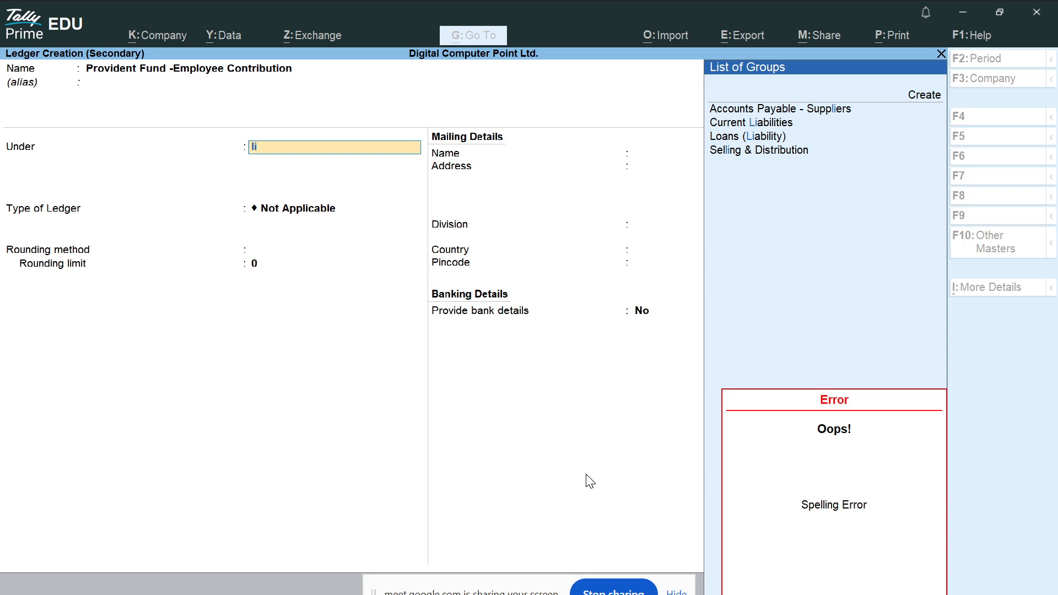
pyautogui.press('Escape')
pyautogui.press('Down')
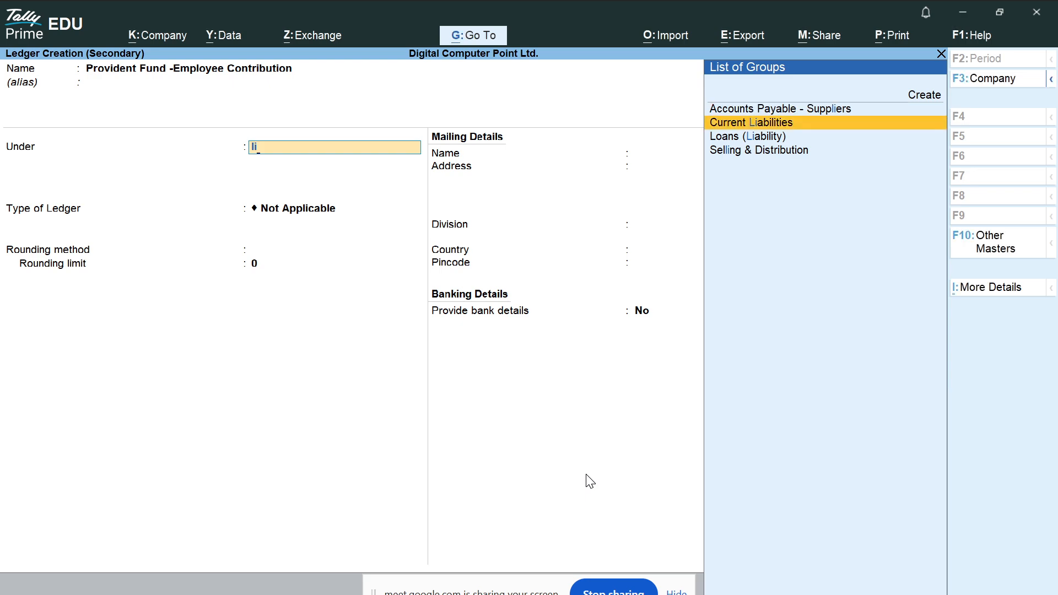
pyautogui.press('Return')
pyautogui.press('Return')
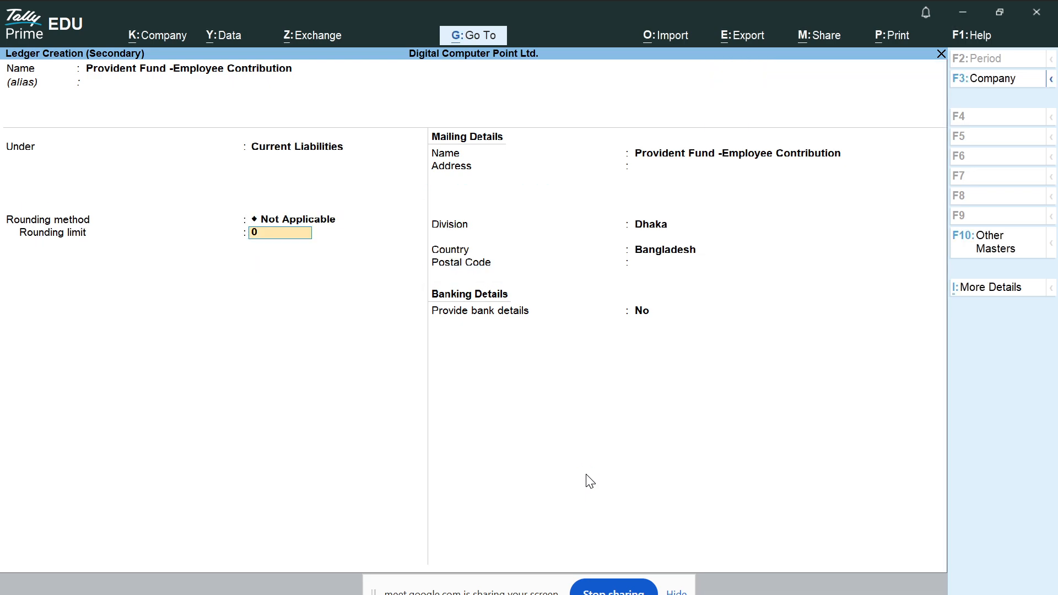
pyautogui.press('Return')
pyautogui.press('Return')
pyautogui.press('Return')
pyautogui.press('Return')
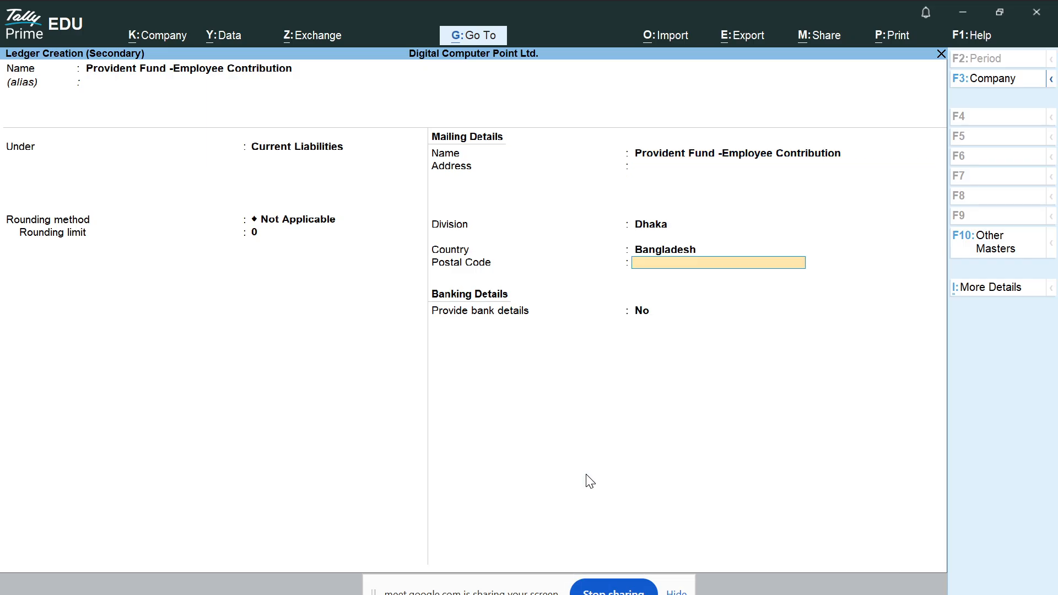
pyautogui.press('Return')
pyautogui.press('Return')
pyautogui.press('Return')
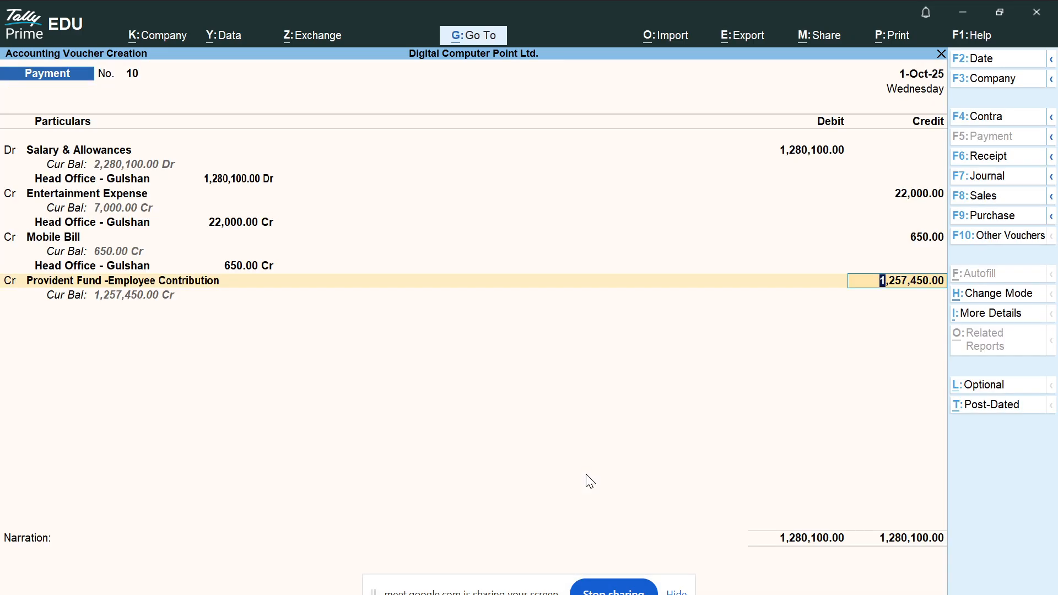
# Check the PF total in the Excel salary sheet, then credit Provident Fund -Employee Contribution 37,650 in the TallyPrime voucher.
pyautogui.hotkey('alt', 'Tab')
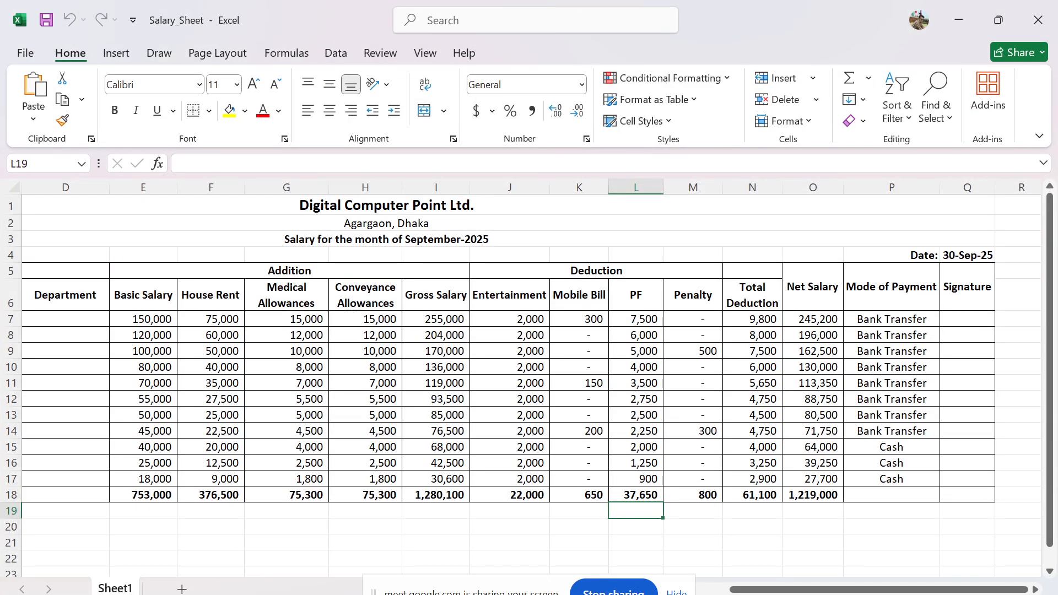
pyautogui.hotkey('alt', 'Tab')
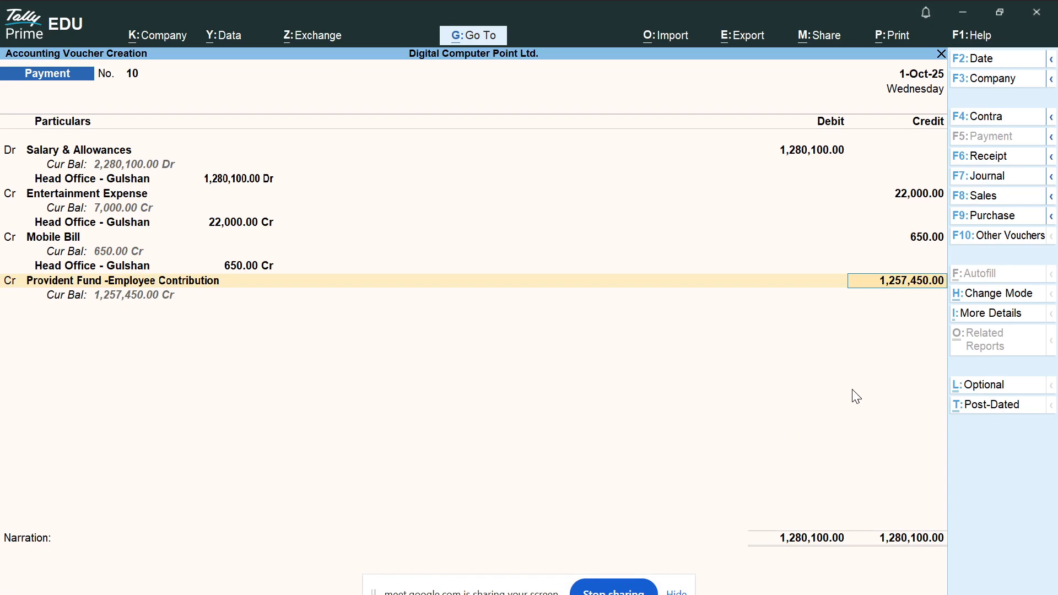
pyautogui.press('BackSpace')
pyautogui.write('37650')
pyautogui.press('Return')
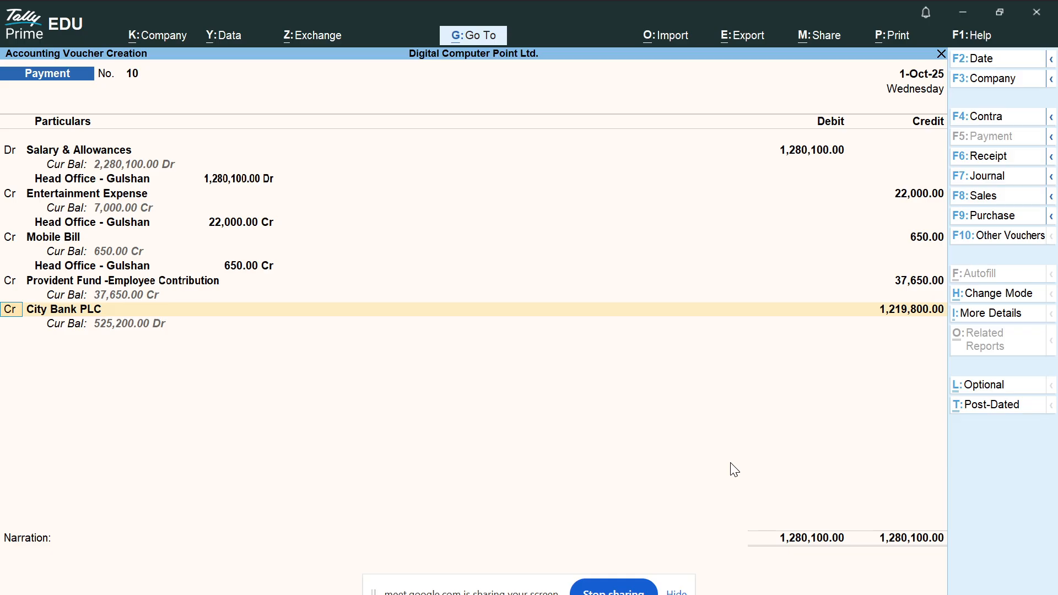
# Start a new ledger named Penalty for the next credit line and check the Penalty column in the Excel salary sheet.
pyautogui.press('Return')
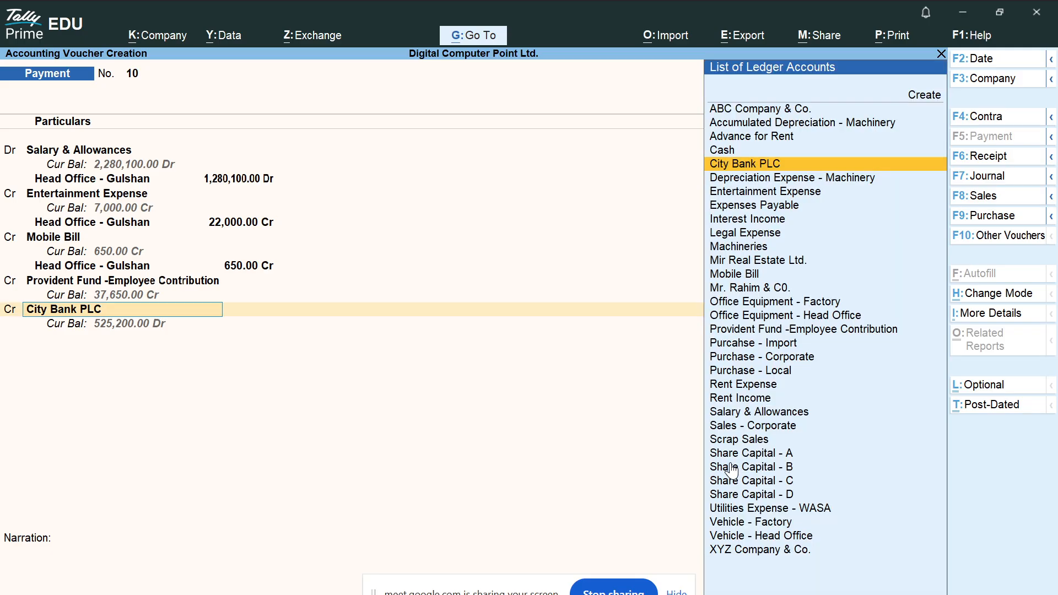
pyautogui.hotkey('alt', 'c')
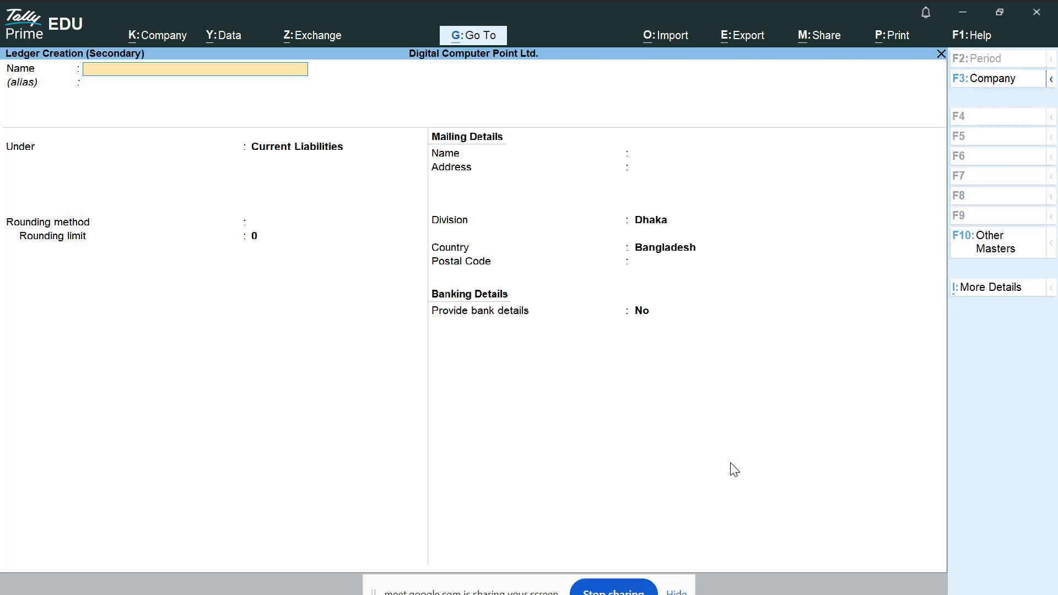
pyautogui.write('Penalty')
pyautogui.press('Return')
pyautogui.press('Return')
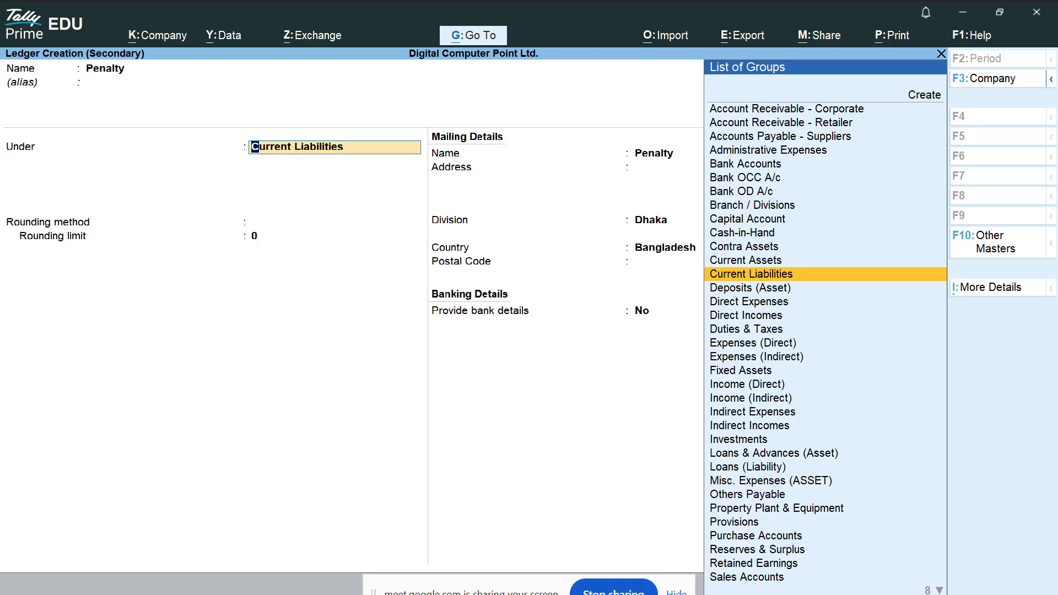
pyautogui.hotkey('alt', 'Tab')
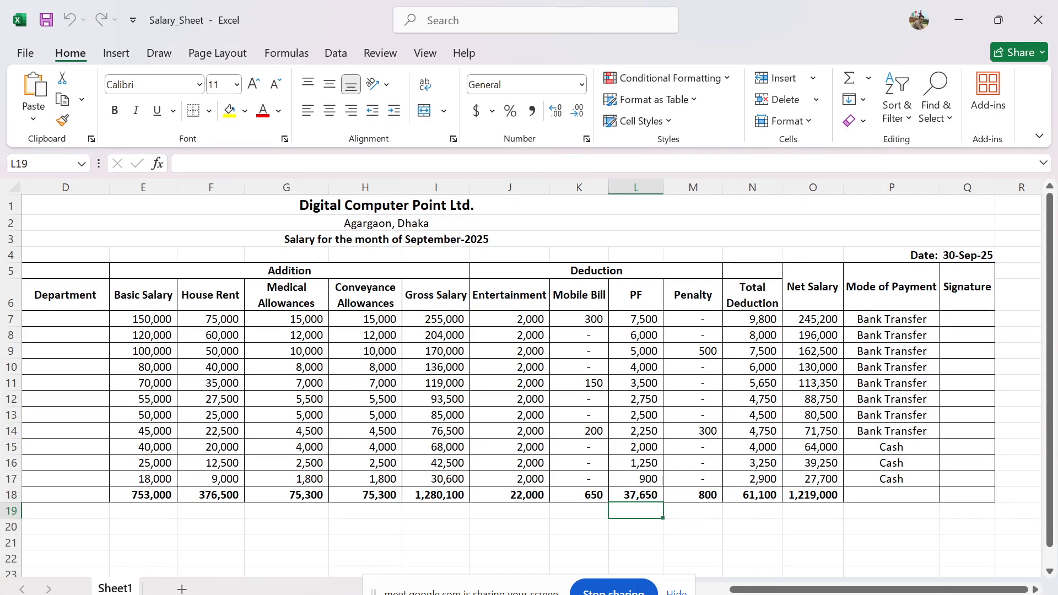
pyautogui.hotkey('alt', 'Tab')
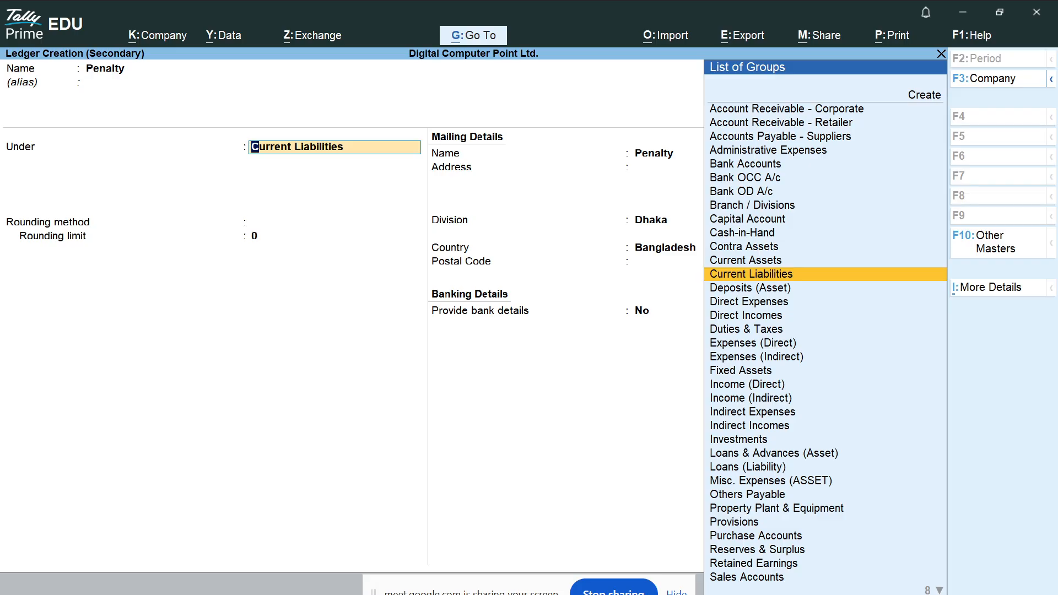
# Keep the Penalty ledger under Current Liabilities, accept the remaining defaults and save it.
pyautogui.press('Return')
pyautogui.press('Return')
pyautogui.press('Return')
pyautogui.press('Return')
pyautogui.press('Return')
pyautogui.press('Return')
pyautogui.press('Return')
pyautogui.press('Return')
pyautogui.press('Return')
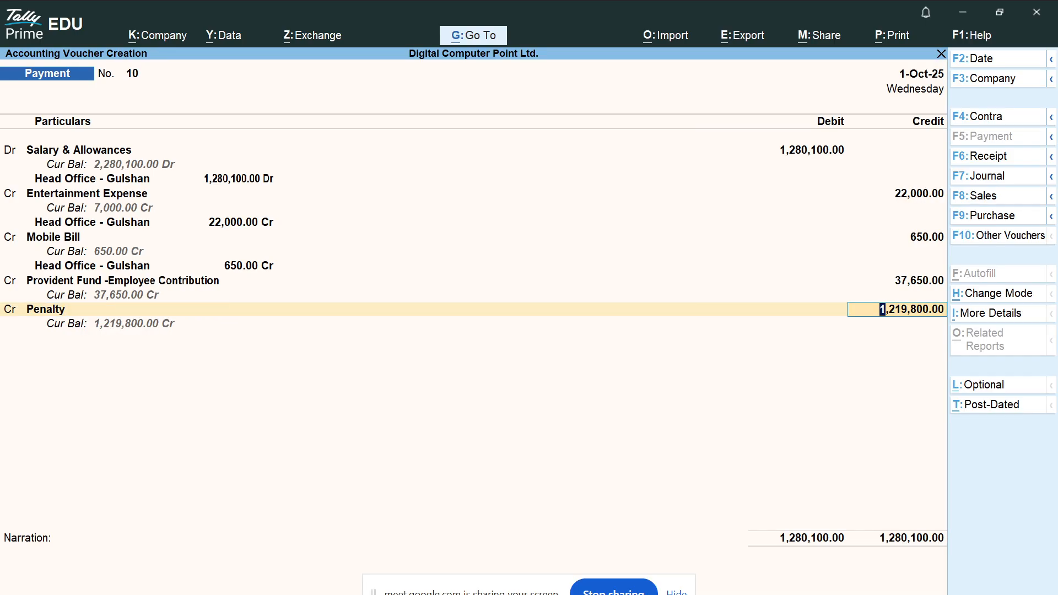
# Check the Penalty total in the Excel salary sheet, then credit Penalty 800 in the TallyPrime voucher.
pyautogui.hotkey('alt', 'Tab')
pyautogui.click(705, 493)
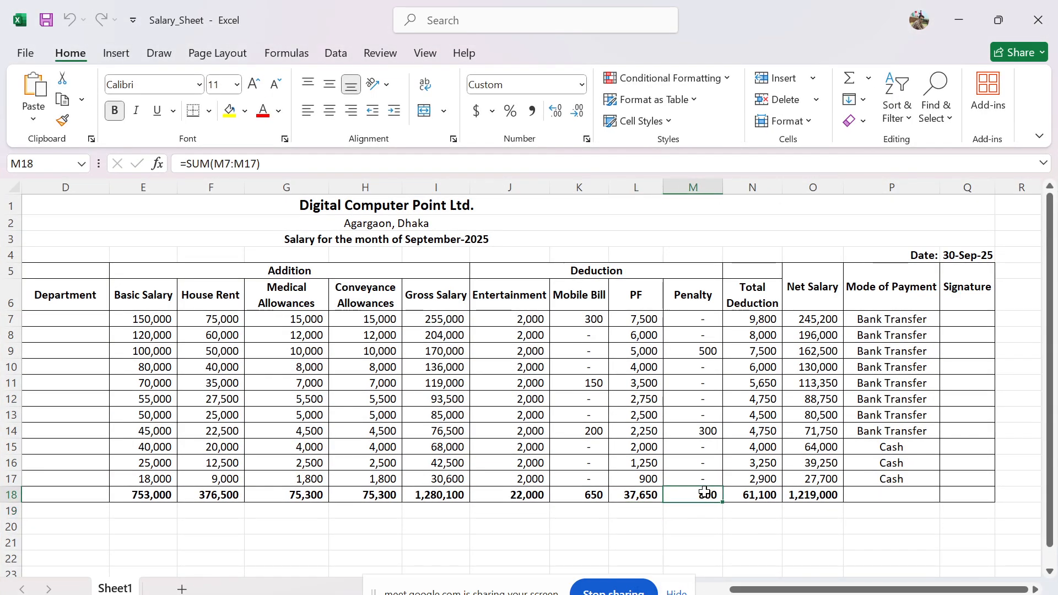
pyautogui.hotkey('alt', 'Tab')
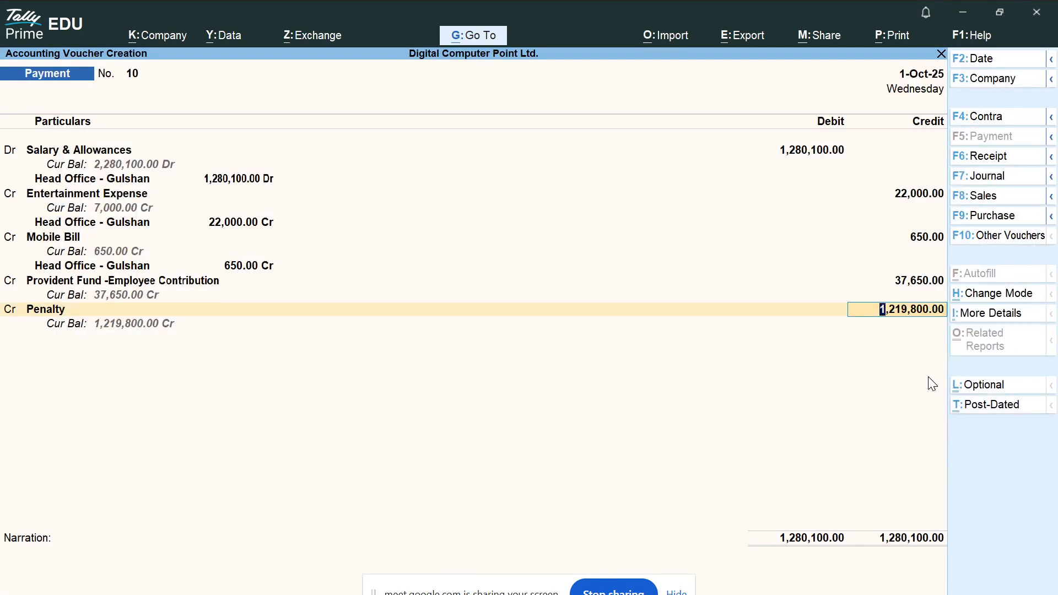
pyautogui.write('800')
pyautogui.press('Return')
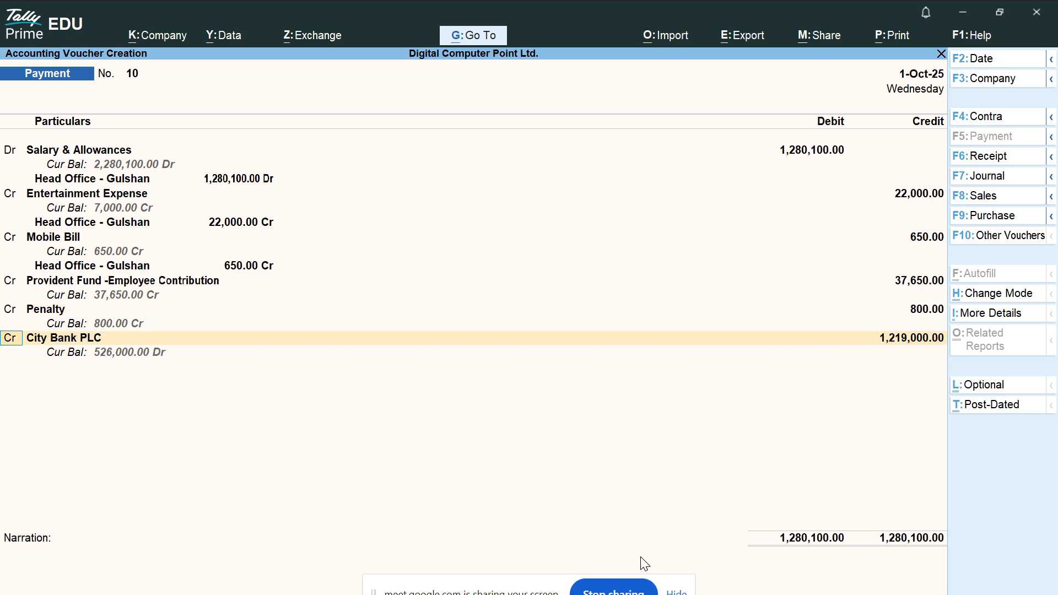
# Switch to the Excel salary sheet and check the Net Salary total against the voucher's City Bank PLC credit.
pyautogui.hotkey('alt', 'Tab')
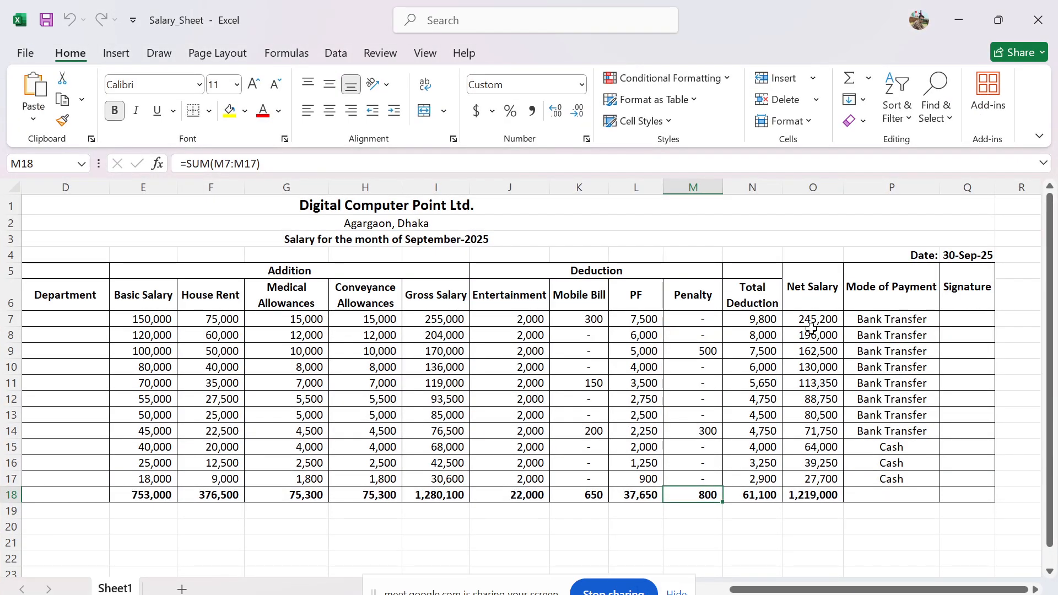
pyautogui.click(812, 284)
pyautogui.click(802, 492)
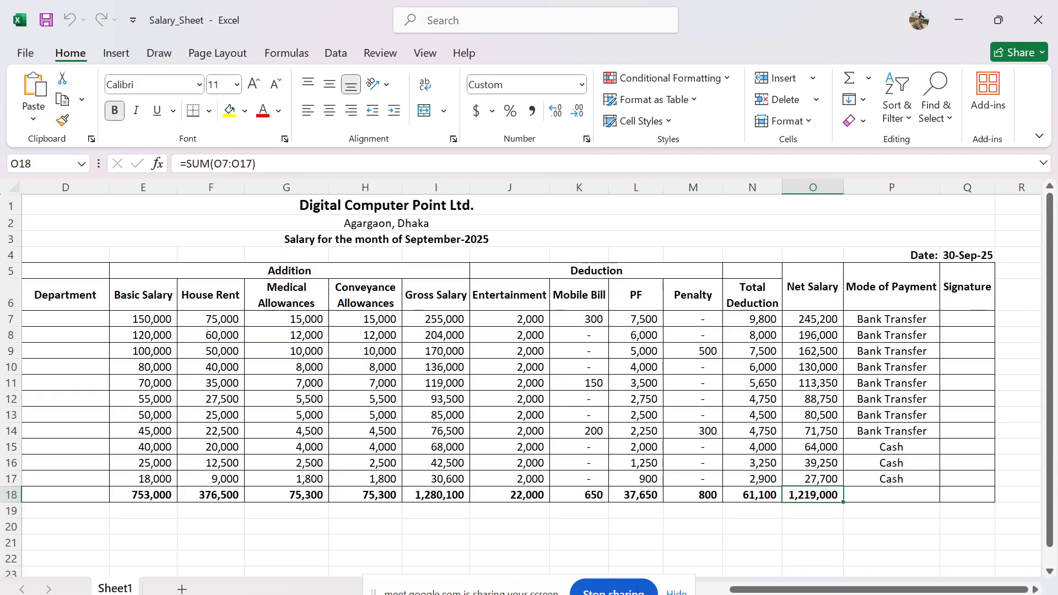
# Capture a screenshot of the salary sheet's PF to Signature columns, outline the Net Salary total with a red rectangle and copy the image.
pyautogui.press('super+shift+s')
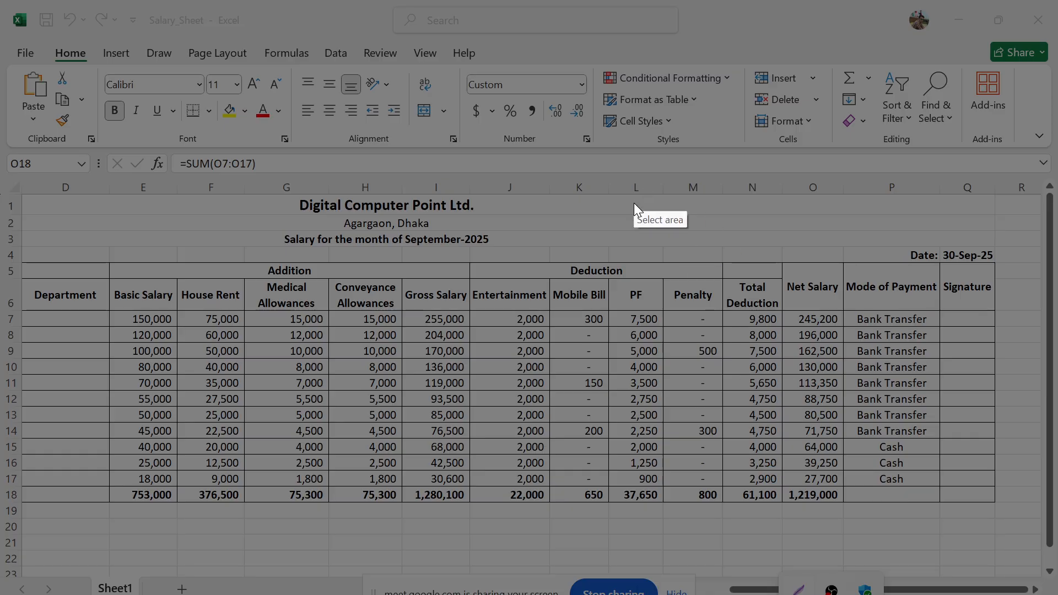
pyautogui.moveTo(625, 191); pyautogui.dragTo(1014, 593)
pyautogui.click(1032, 508)
pyautogui.moveTo(780, 477); pyautogui.dragTo(877, 522)
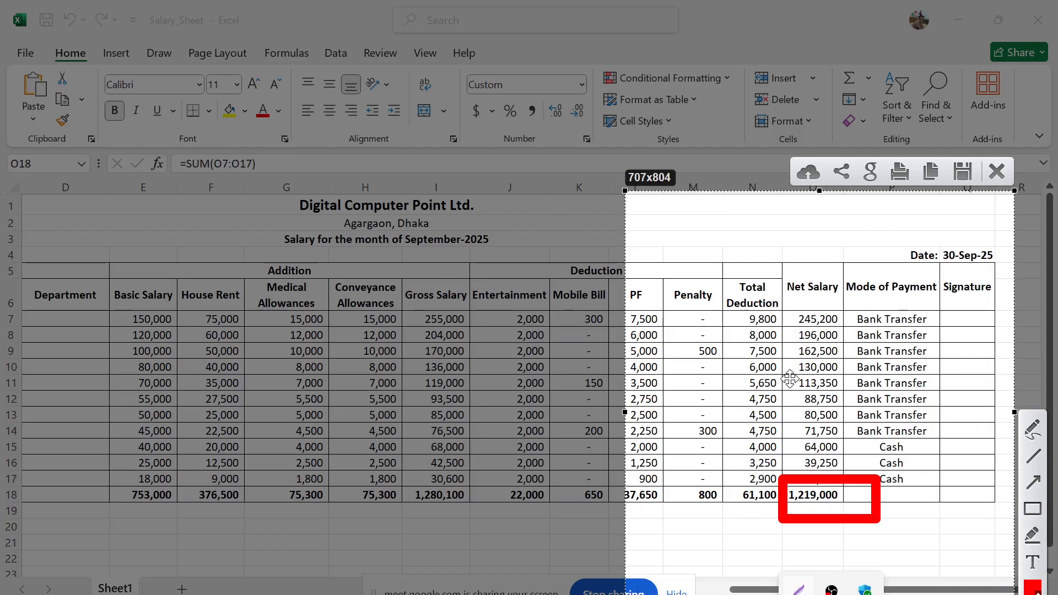
pyautogui.hotkey('ctrl', 'c')
# Credit City Bank PLC 1,219,000 in the TallyPrime voucher and keep Cheque as the bank allocation's transaction type.
pyautogui.hotkey('alt', 'Tab')
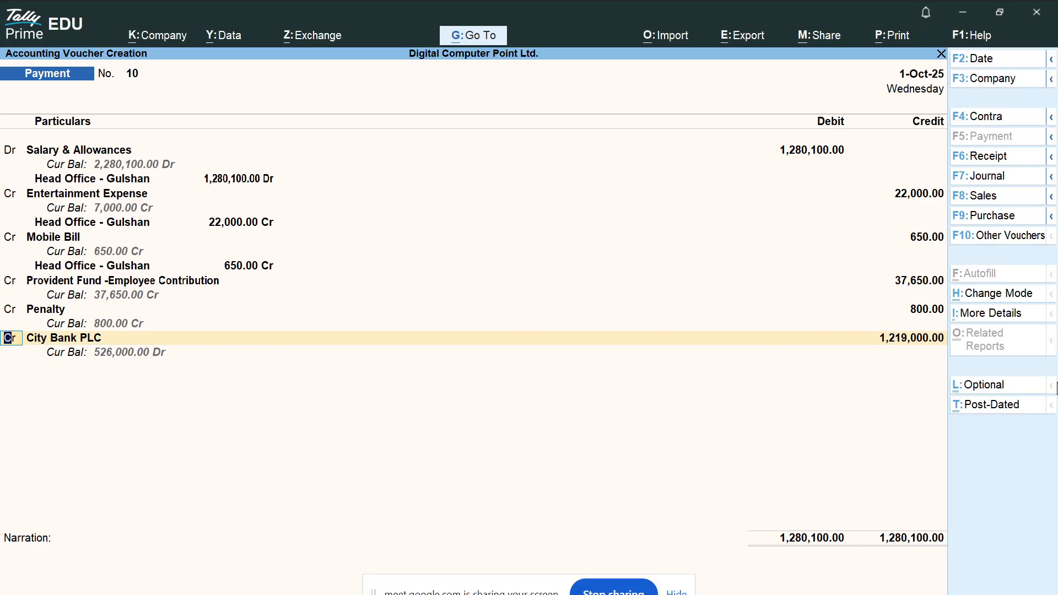
pyautogui.press('Return')
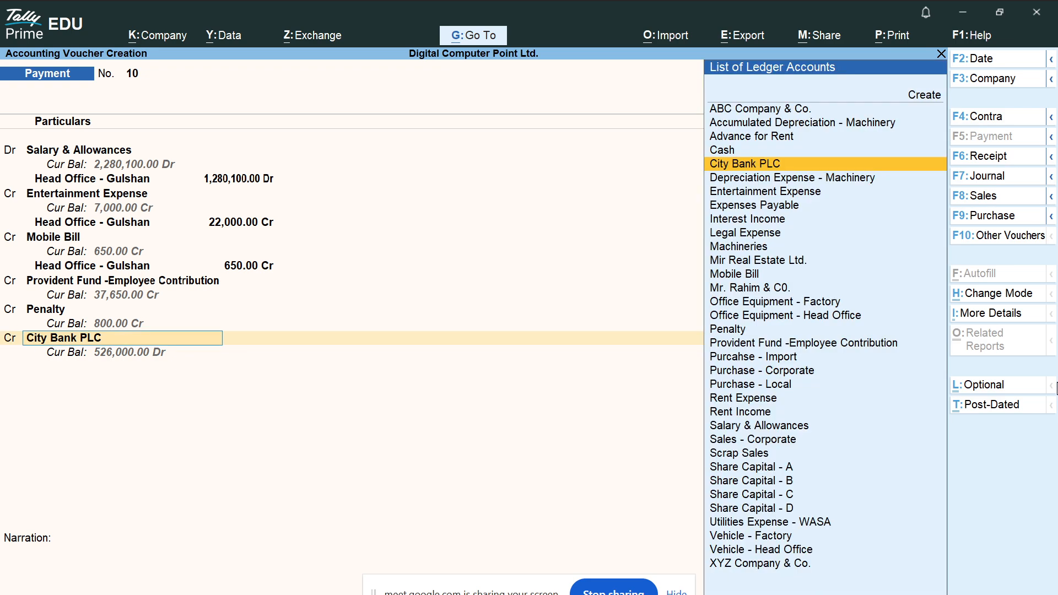
pyautogui.press('Return')
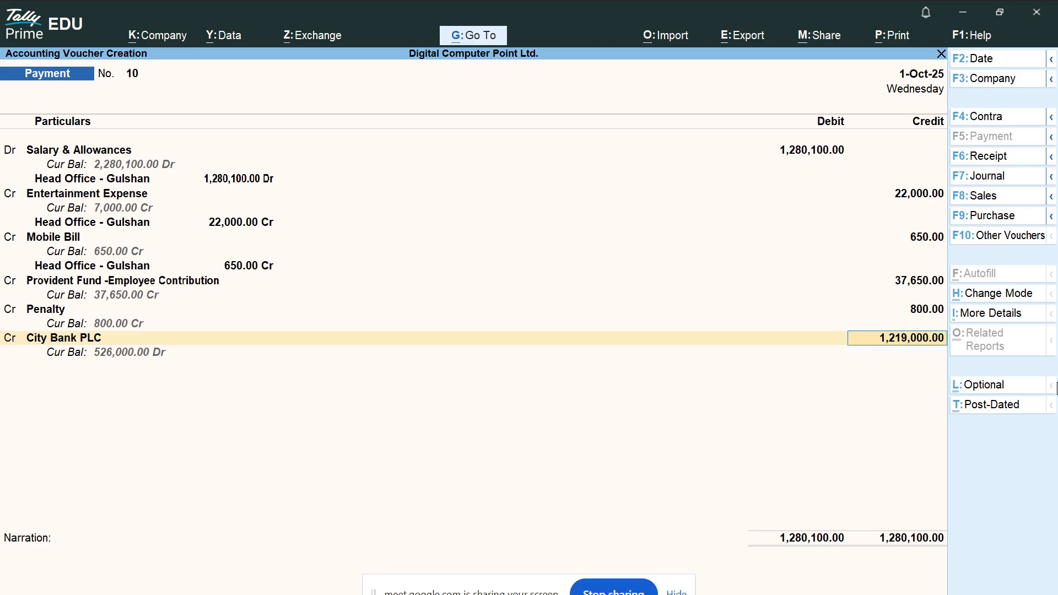
pyautogui.press('Return')
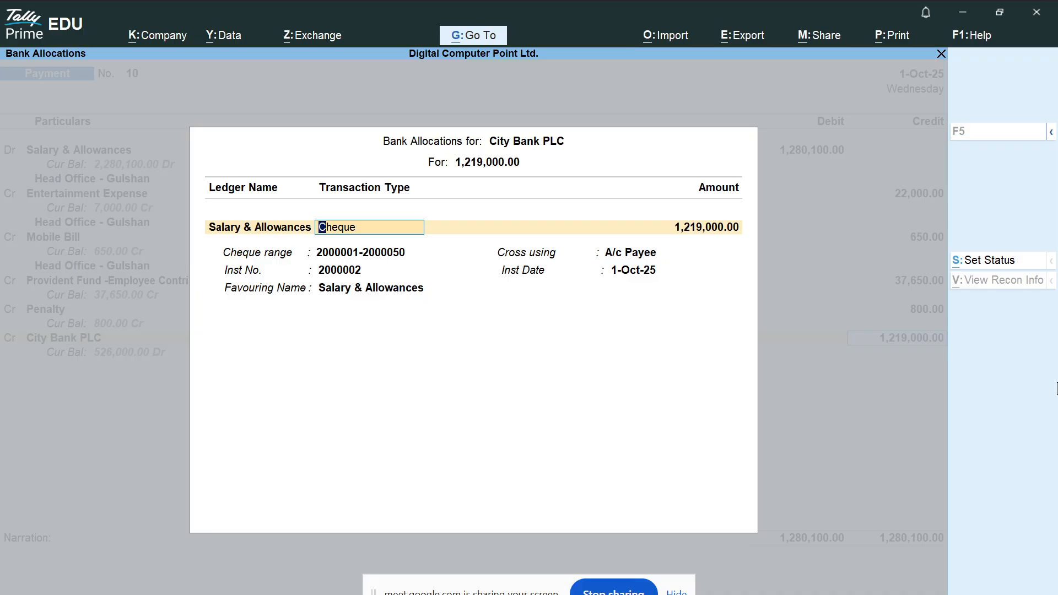
pyautogui.press('Return')
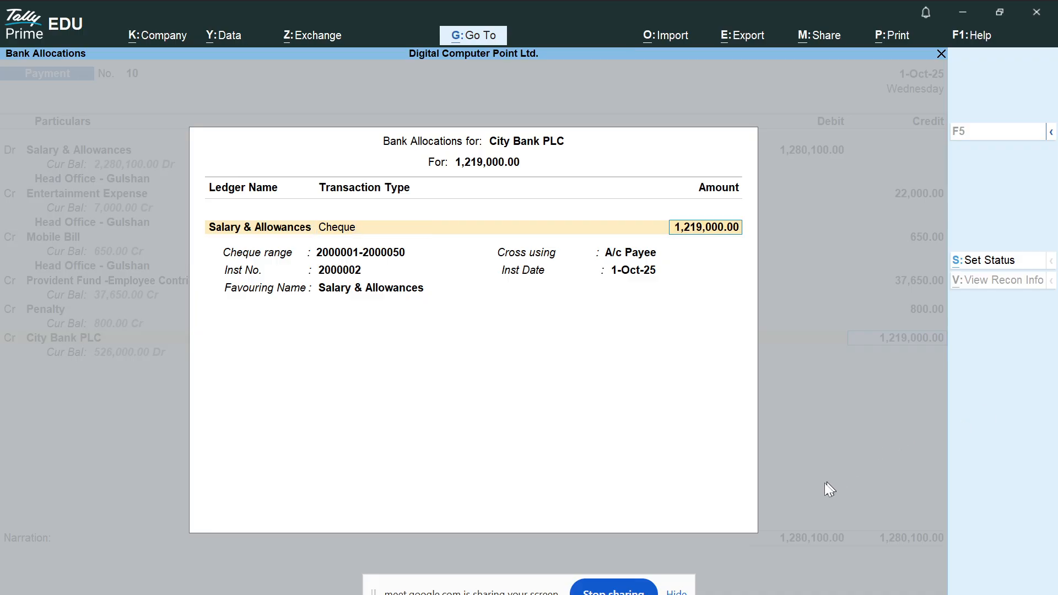
# Switch to the Salary_Sheet workbook in Excel.
pyautogui.hotkey('alt', 'Tab')
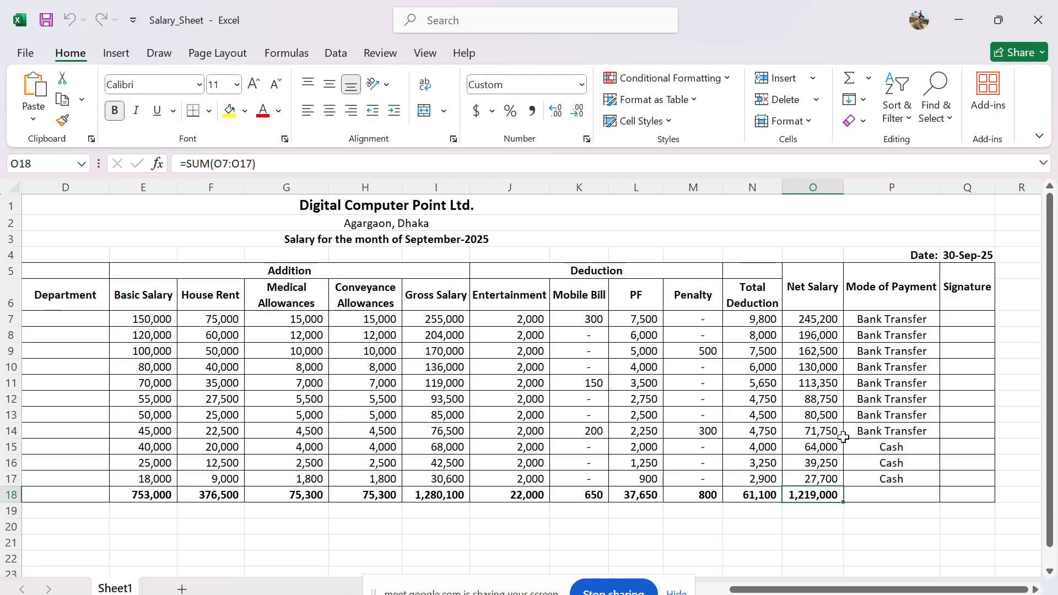
pyautogui.click(867, 522)
pyautogui.write('=')
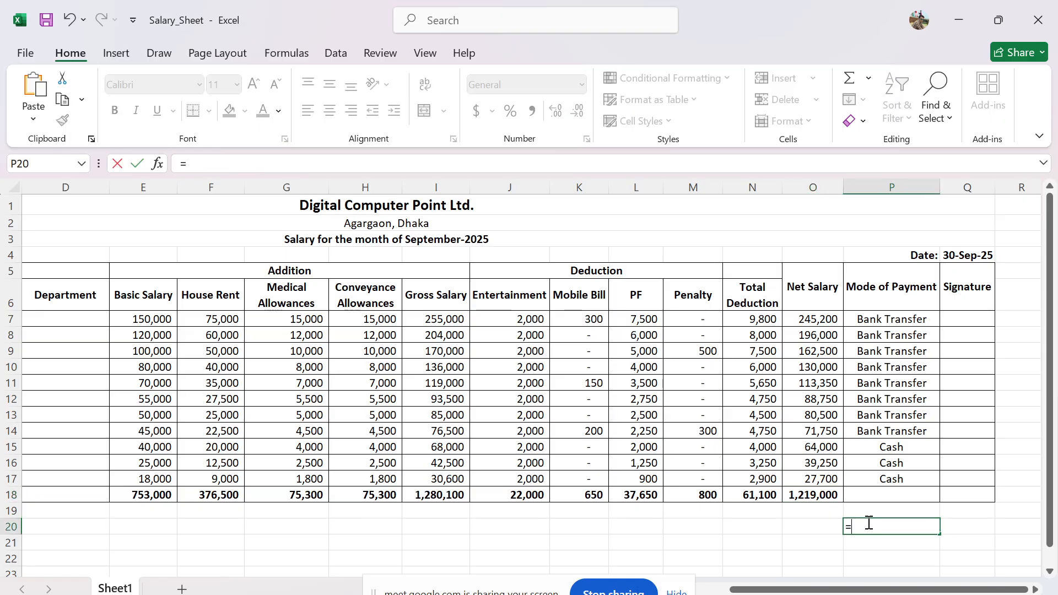
pyautogui.click(828, 453)
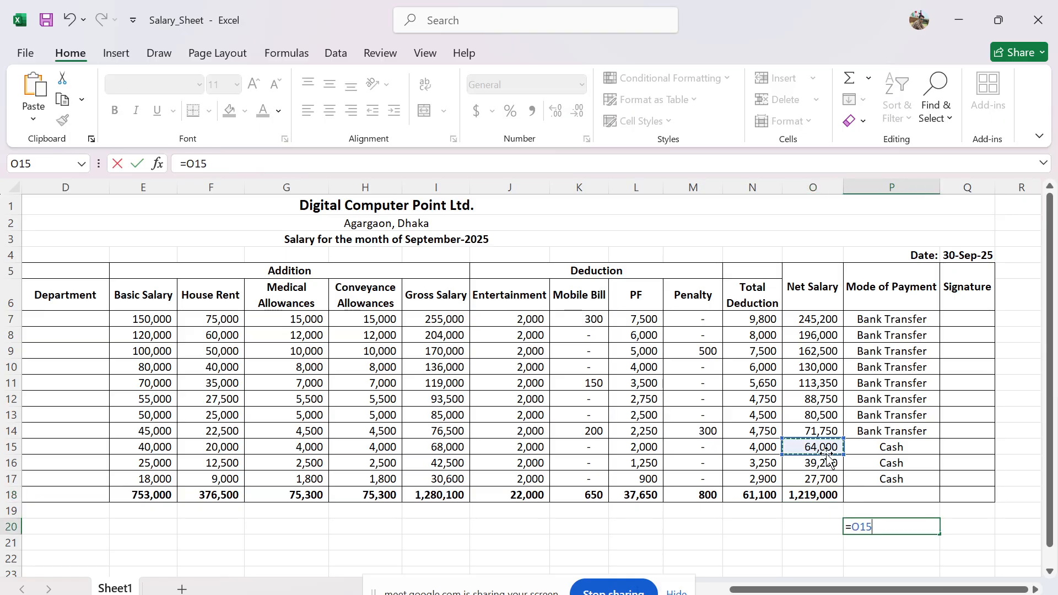
pyautogui.press('BackSpace')
pyautogui.press('BackSpace')
pyautogui.press('BackSpace')
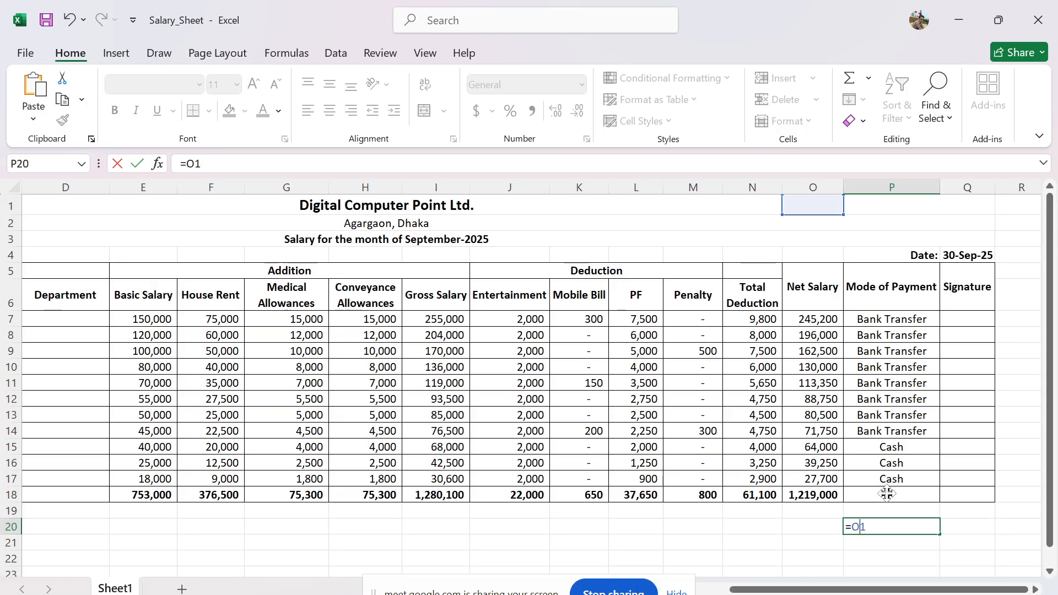
pyautogui.press('Escape')
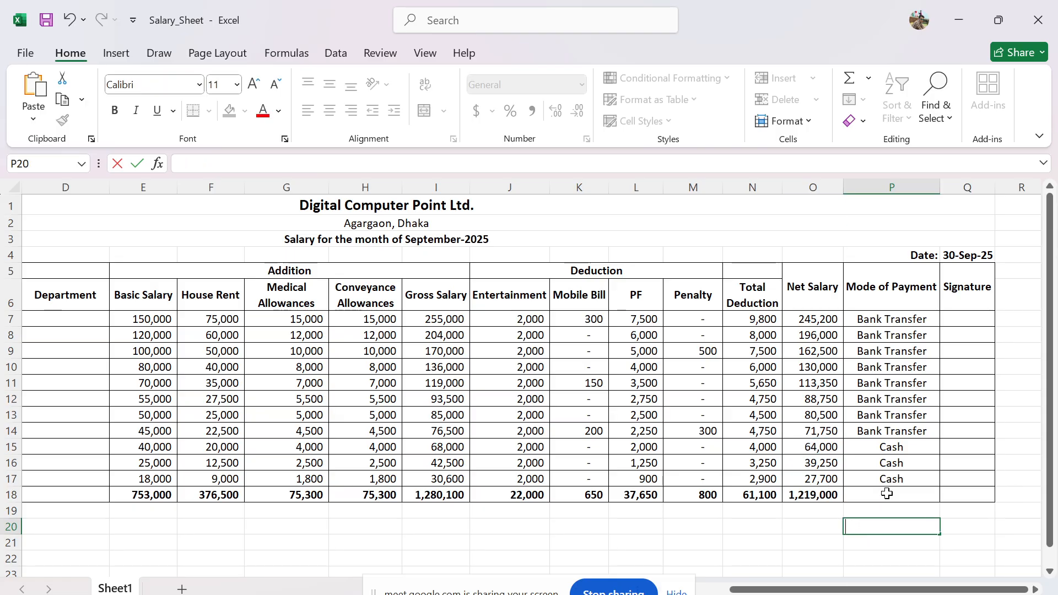
# Sum the Net Salary amounts of the three cash-paid employees in cell P20 with =Sum(O15:O17).
pyautogui.click(880, 540)
pyautogui.click(881, 525)
pyautogui.write('=')
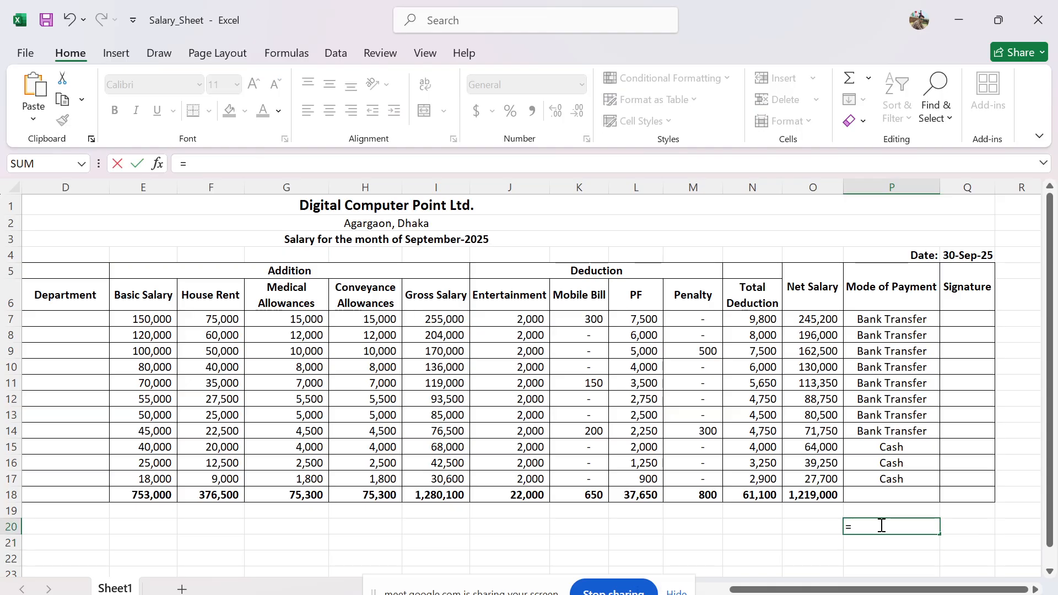
pyautogui.write('Sum(')
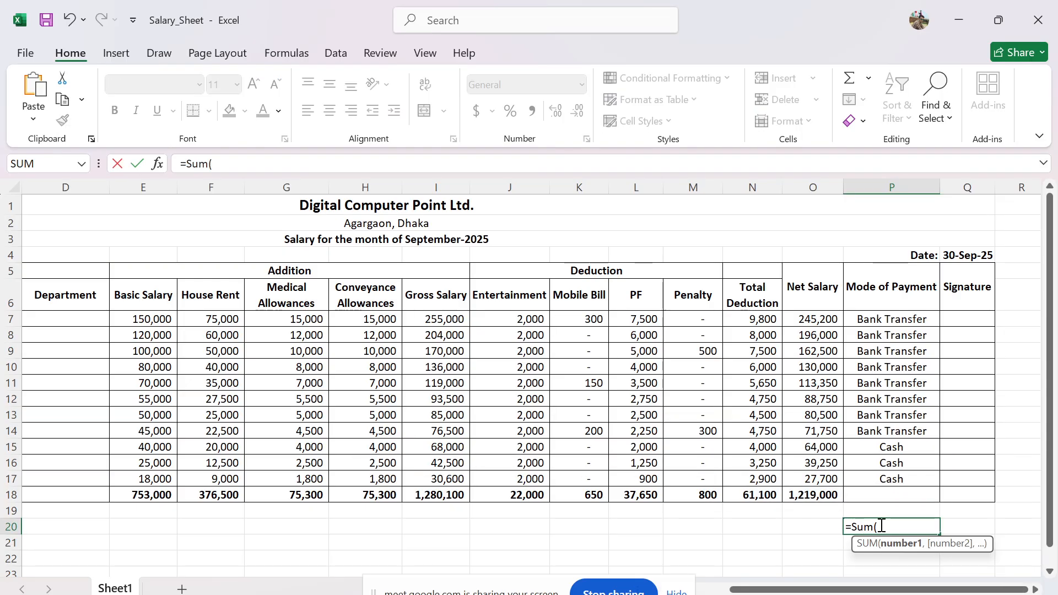
pyautogui.moveTo(815, 449); pyautogui.dragTo(814, 471)
pyautogui.press('Return')
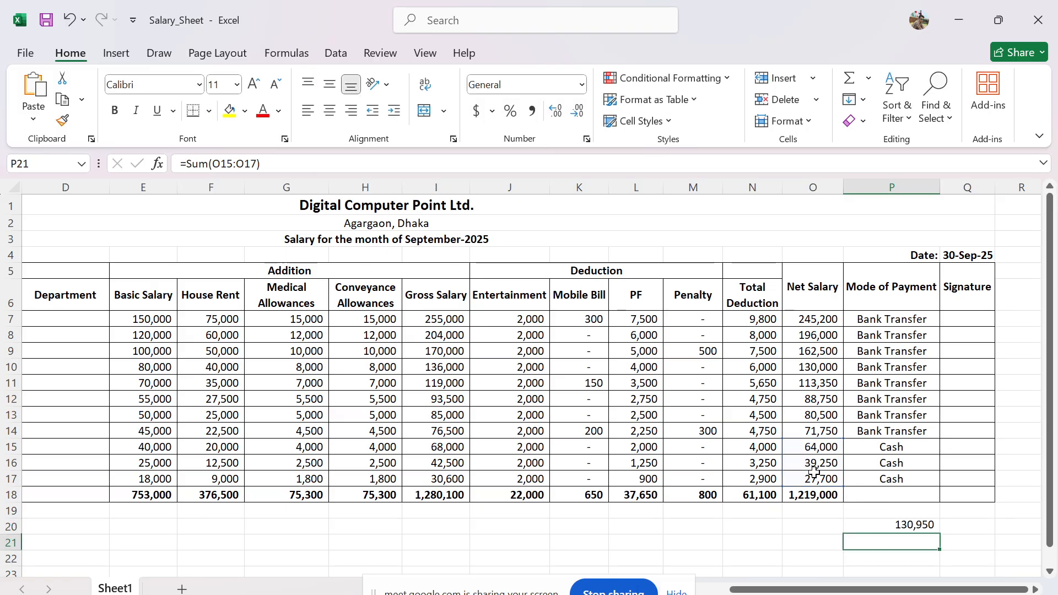
# Try to calculate the bank-transfer share of the Net Salary in cell P21 with -O18-P20.
pyautogui.write('-')
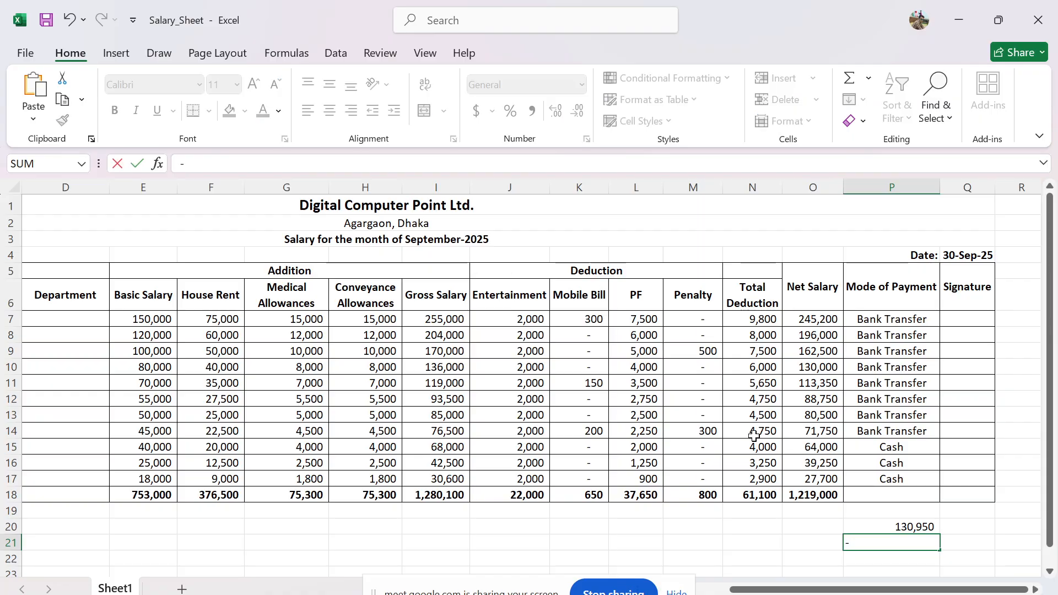
pyautogui.click(806, 494)
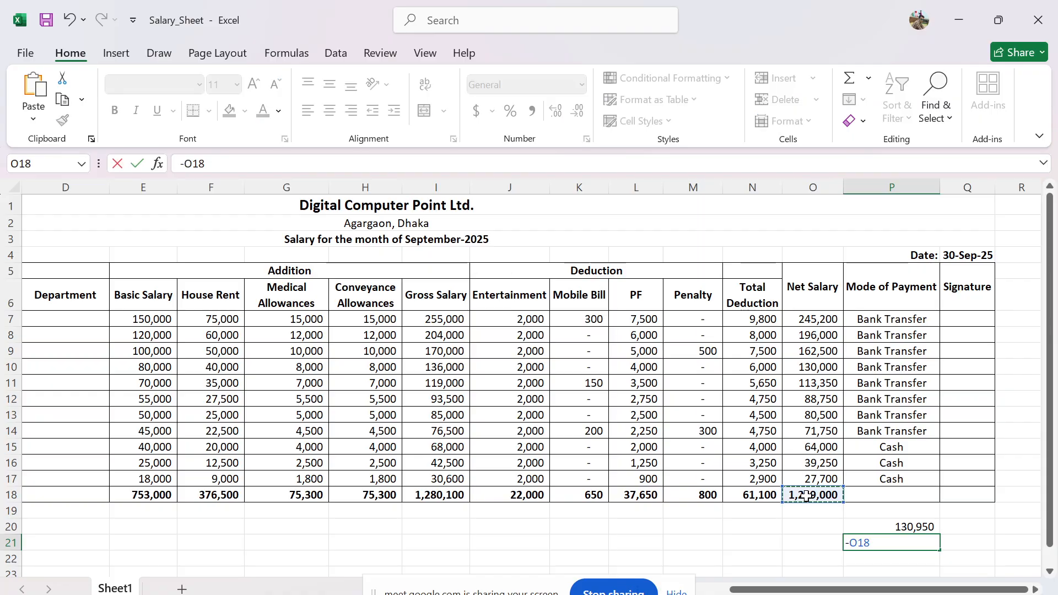
pyautogui.write('-')
pyautogui.click(888, 526)
pyautogui.press('Return')
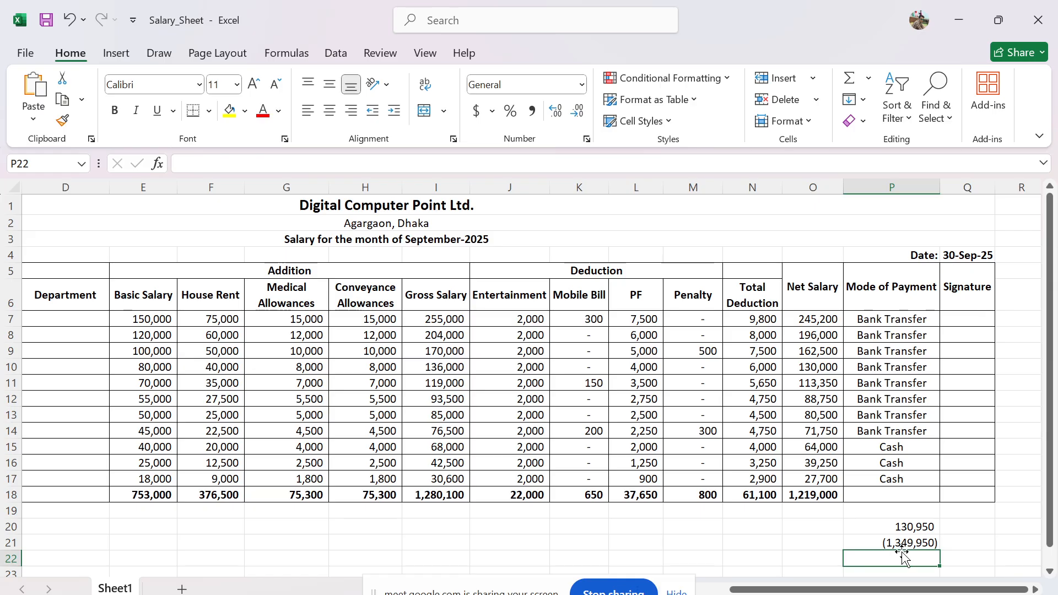
pyautogui.click(643, 594)
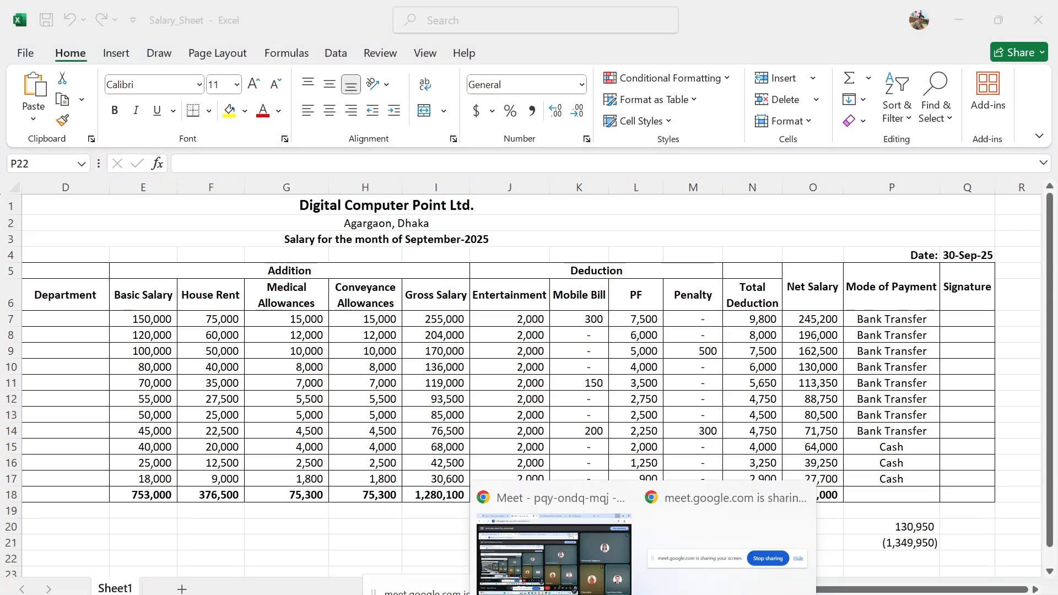
pyautogui.click(683, 594)
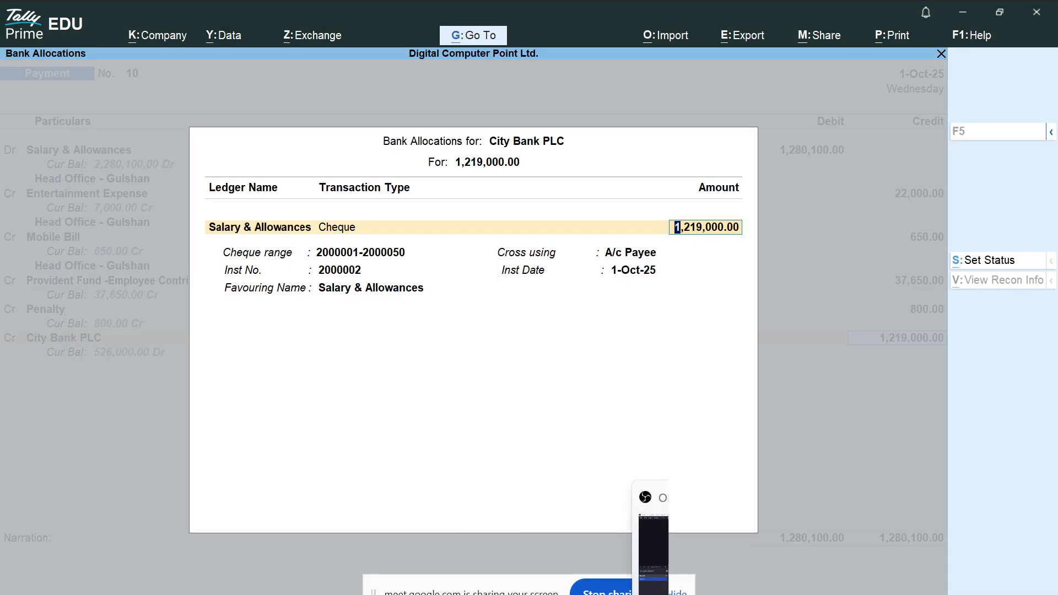
pyautogui.click(716, 594)
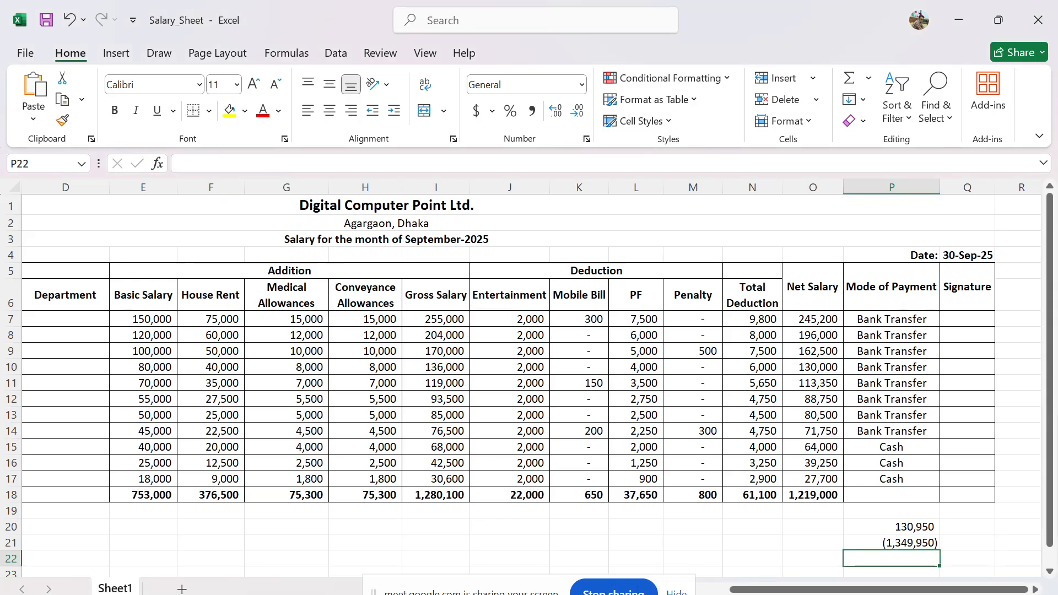
# Replace the formula in cell P21 with =O18-P20 to subtract the cash total from the Net Salary total.
pyautogui.click(887, 544)
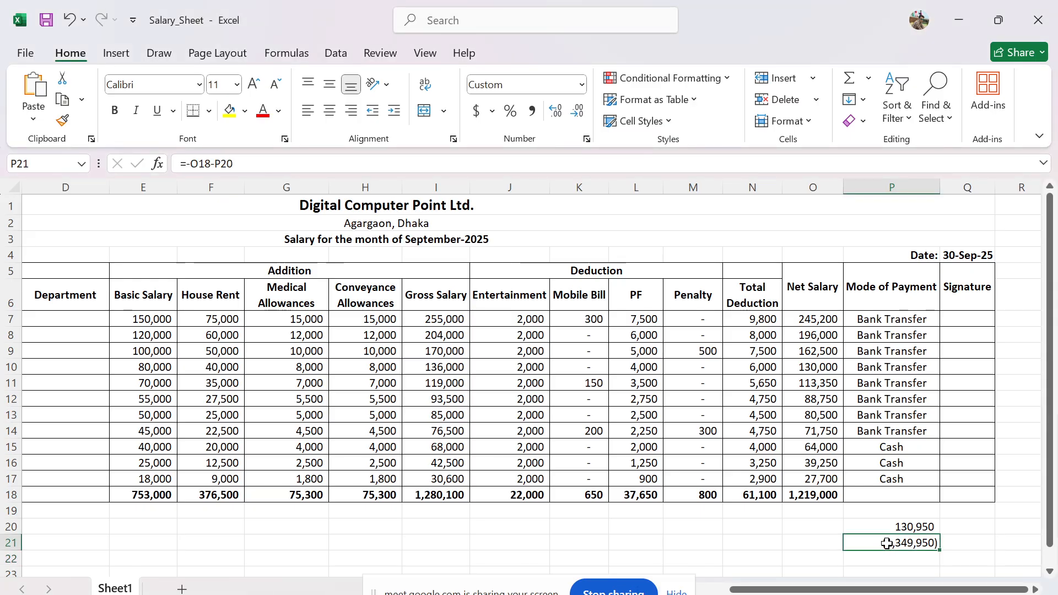
pyautogui.press('Delete')
pyautogui.write('=')
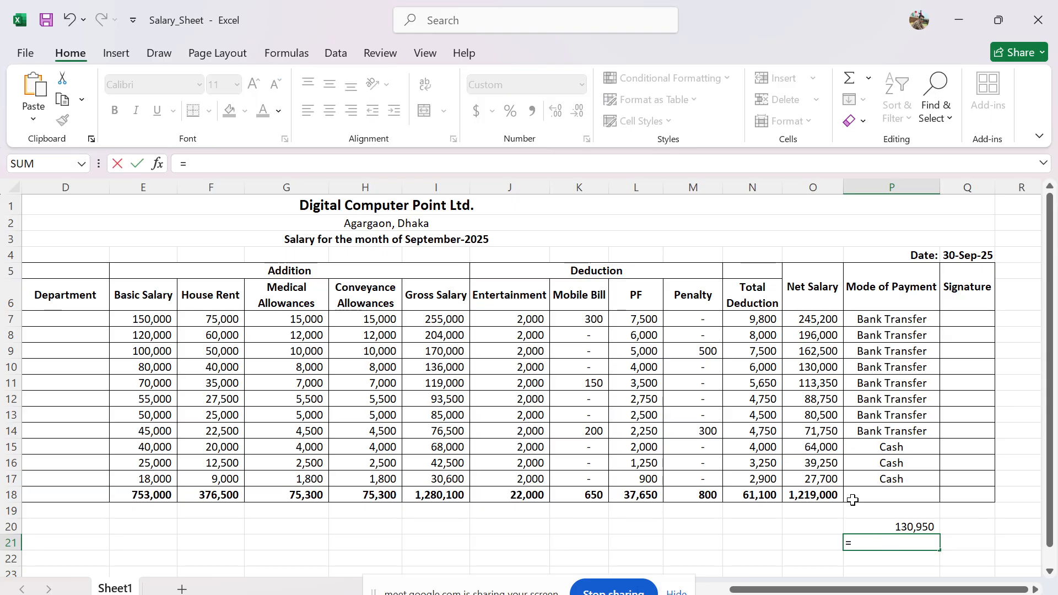
pyautogui.click(832, 495)
pyautogui.write('-')
pyautogui.click(887, 524)
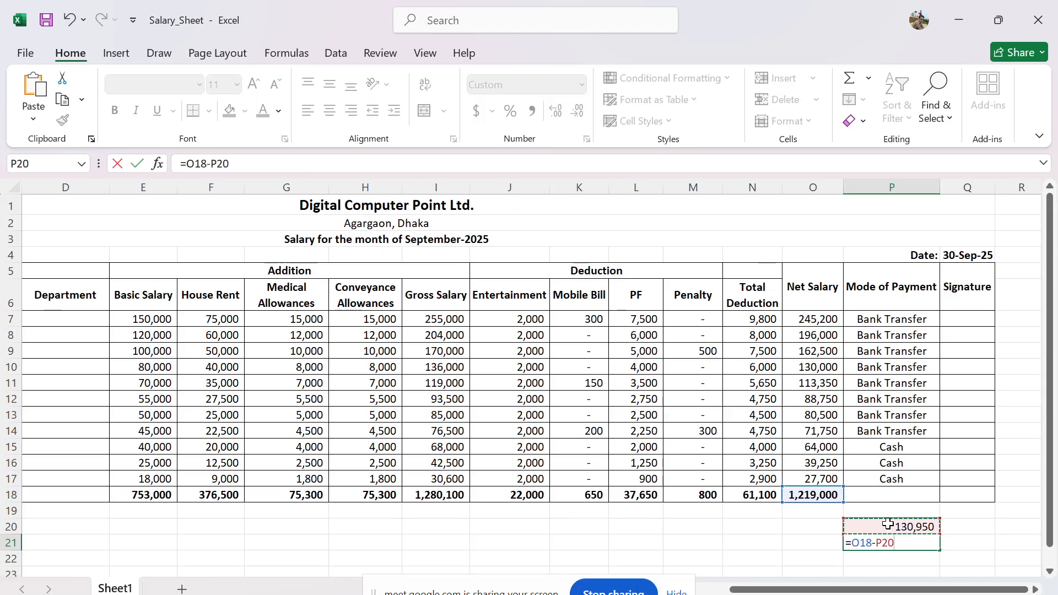
pyautogui.press('Return')
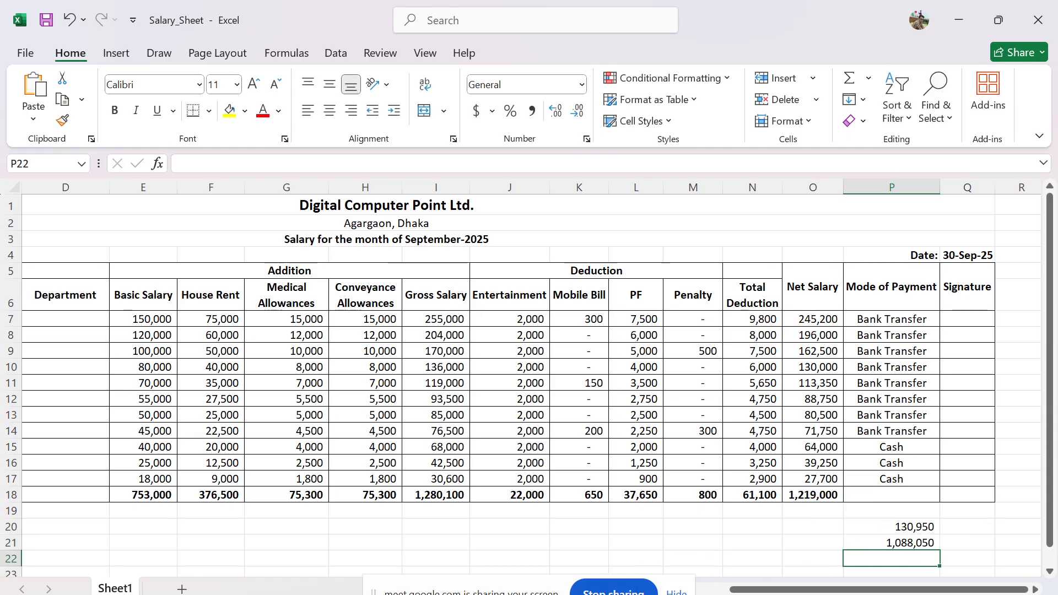
# Switch to TallyPrime and set the first City Bank PLC cheque allocation to 1,088,050.
pyautogui.hotkey('alt', 'Tab')
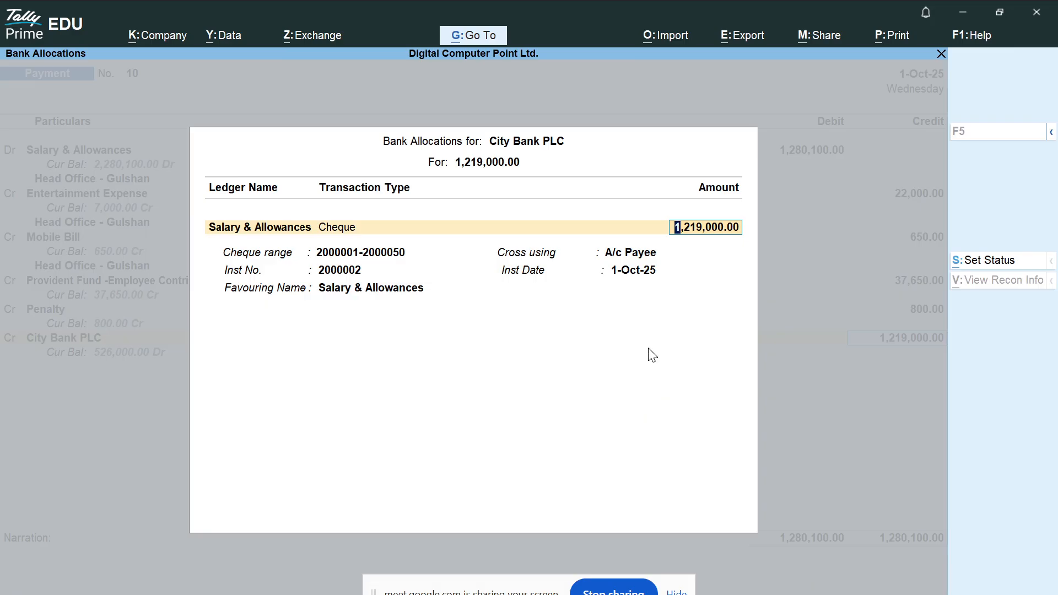
pyautogui.write('1088050')
pyautogui.press('Return')
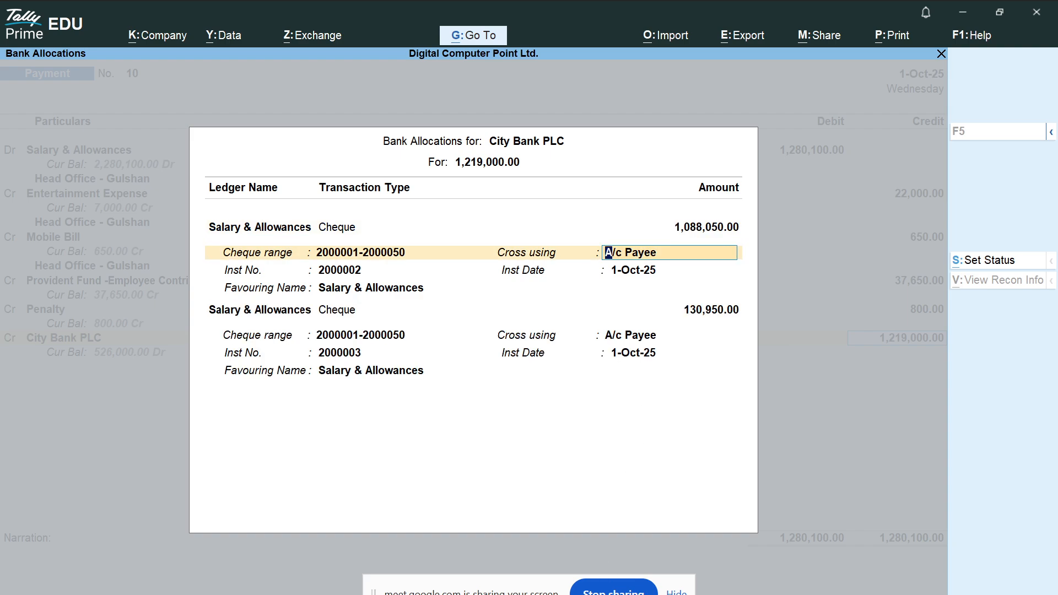
# Keep the first cheque's A/c Payee crossing, instrument number and date, and set its favouring name to Digital Computer Hub Ltd.
pyautogui.hotkey('alt', 'Tab')
pyautogui.hotkey('alt', 'Tab')
pyautogui.press('Return')
pyautogui.press('Return')
pyautogui.press('Return')
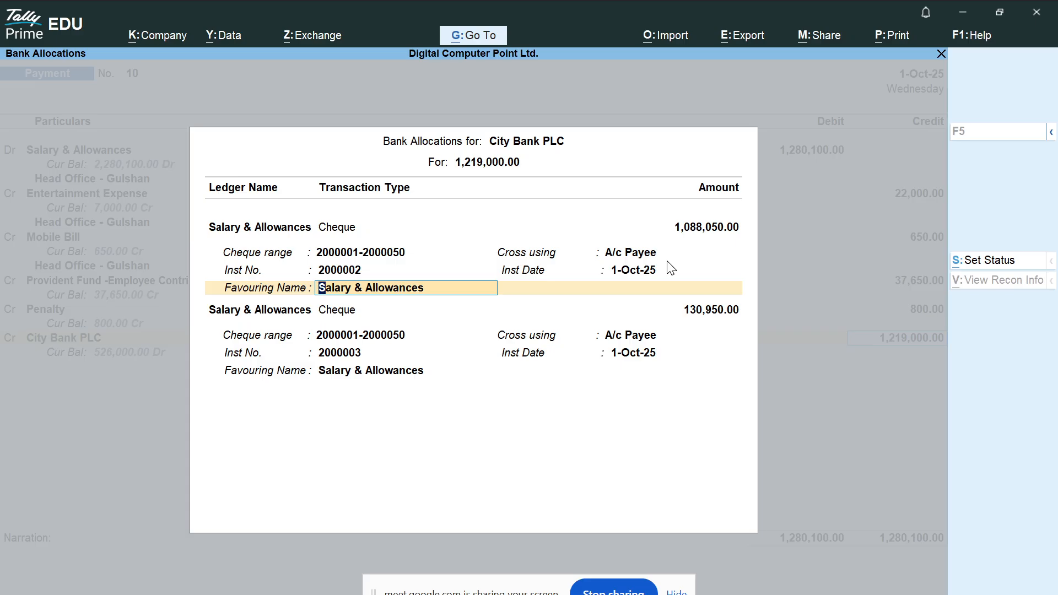
pyautogui.write('Dig')
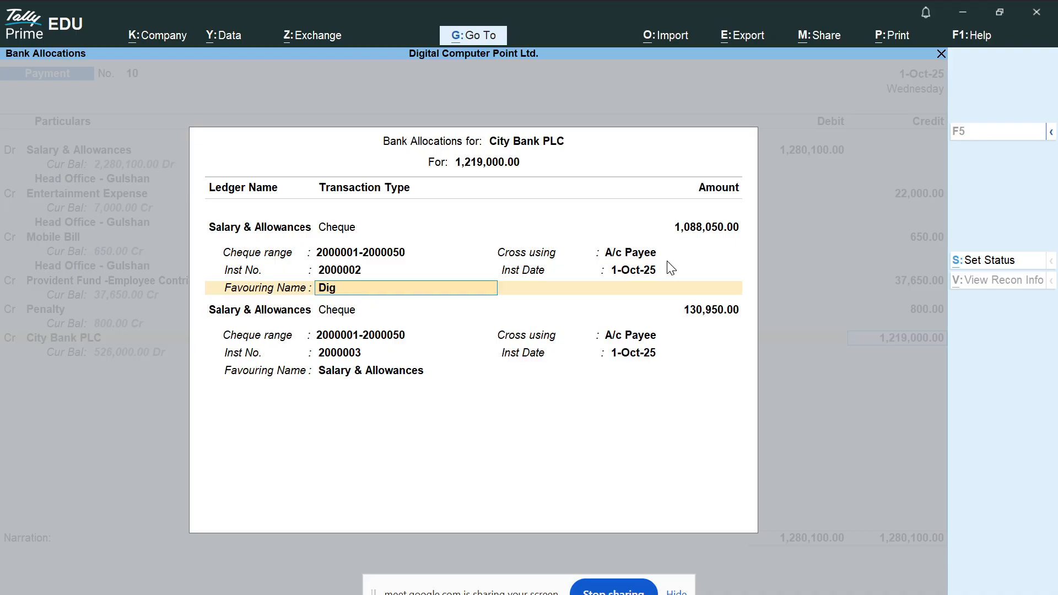
pyautogui.write('ital Computer Hub')
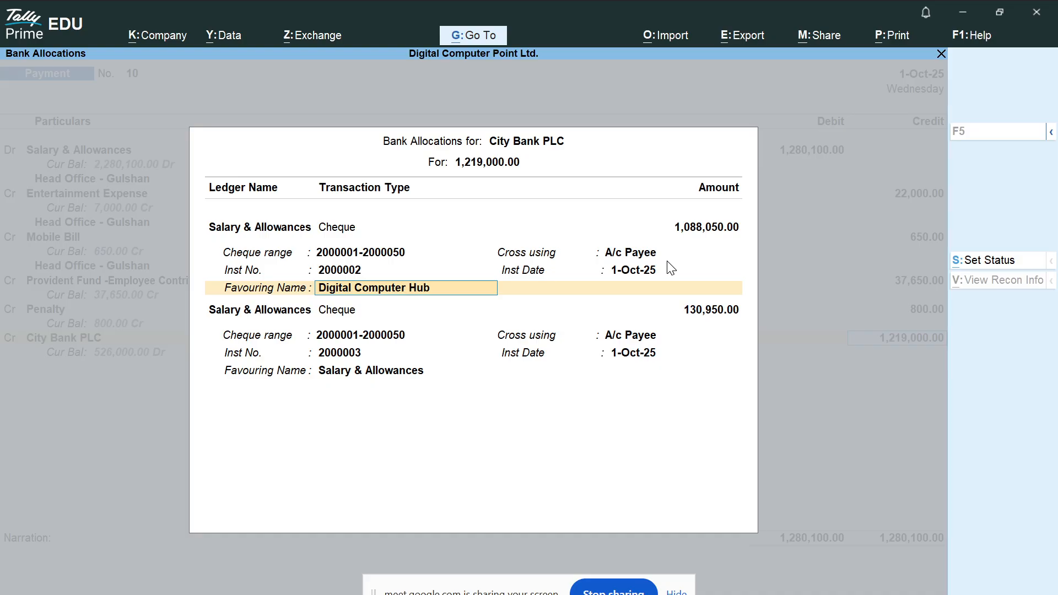
pyautogui.write(' Ltd.')
pyautogui.press('Return')
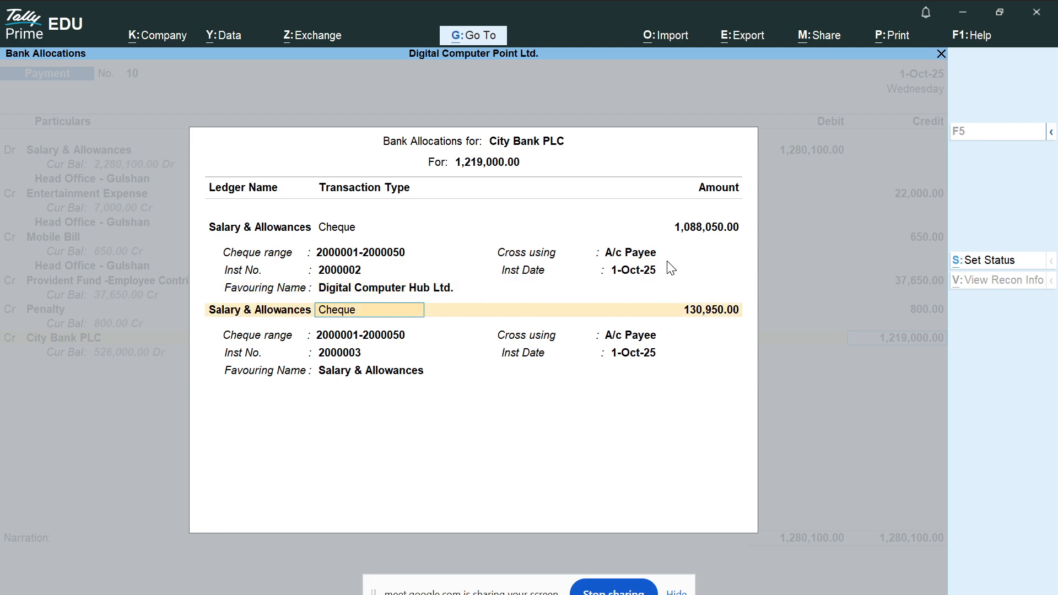
# Keep the second allocation as a Cheque for 130,950 and clear its A/c Payee crossing.
pyautogui.press('Return')
pyautogui.press('Return')
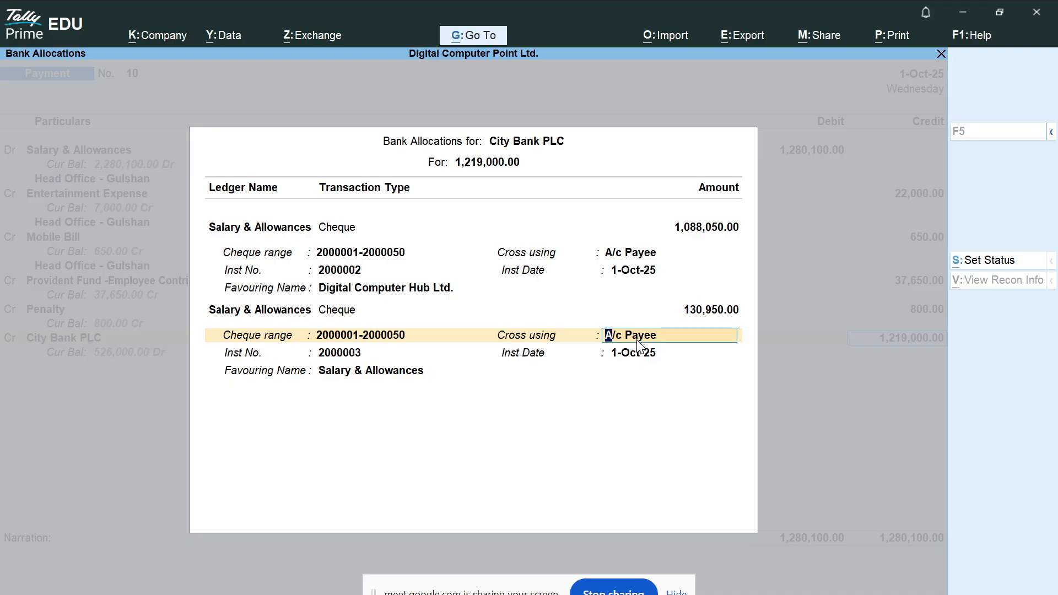
pyautogui.press('Delete')
pyautogui.press('Delete')
pyautogui.press('Delete')
pyautogui.press('Delete')
pyautogui.press('Delete')
pyautogui.press('Delete')
pyautogui.press('Delete')
pyautogui.press('Delete')
pyautogui.press('Delete')
pyautogui.press('Return')
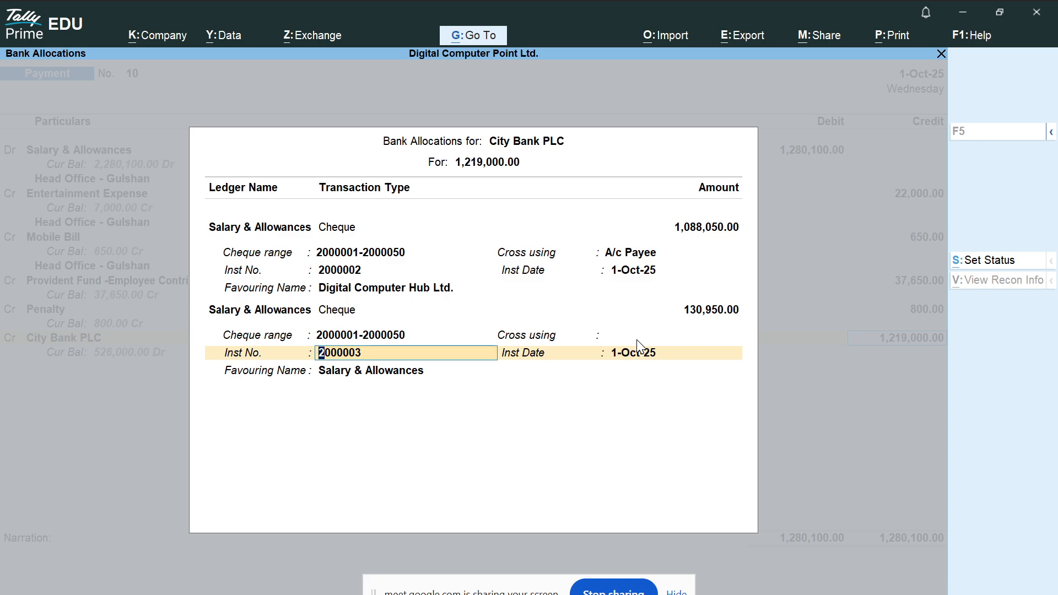
# Keep the second cheque's instrument number and date, replace its favouring name with the payee's personal name and accept the bank allocations.
pyautogui.press('Return')
pyautogui.press('Return')
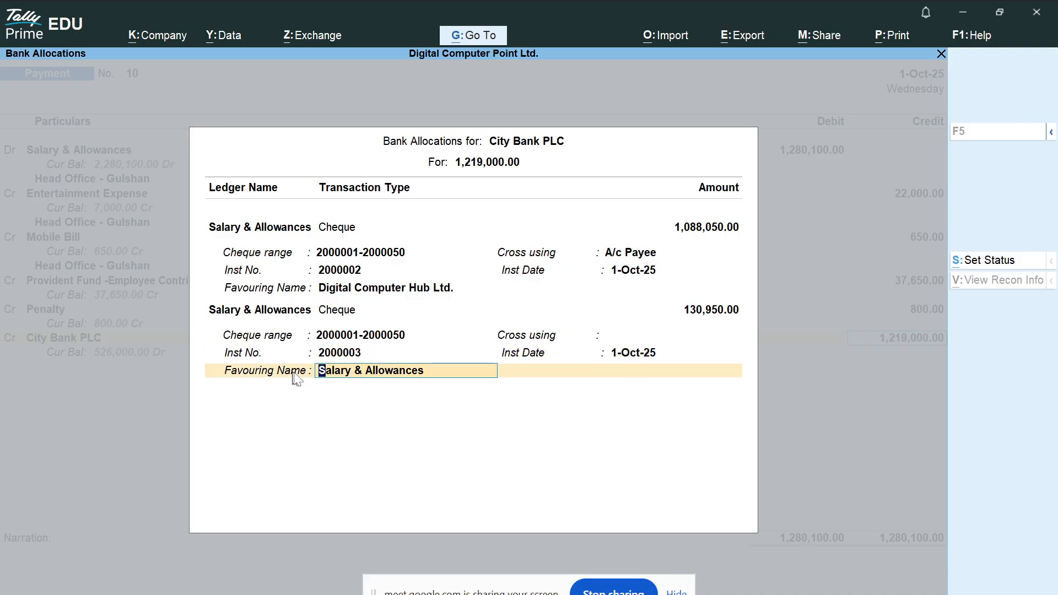
pyautogui.press('Delete')
pyautogui.press('Delete')
pyautogui.press('Delete')
pyautogui.press('Delete')
pyautogui.press('Delete')
pyautogui.press('Delete')
pyautogui.press('Delete')
pyautogui.press('Delete')
pyautogui.press('Delete')
pyautogui.press('Delete')
pyautogui.press('Delete')
pyautogui.press('Delete')
pyautogui.press('Delete')
pyautogui.press('Delete')
pyautogui.press('Delete')
pyautogui.press('Delete')
pyautogui.press('Delete')
pyautogui.press('Delete')
pyautogui.press('Delete')
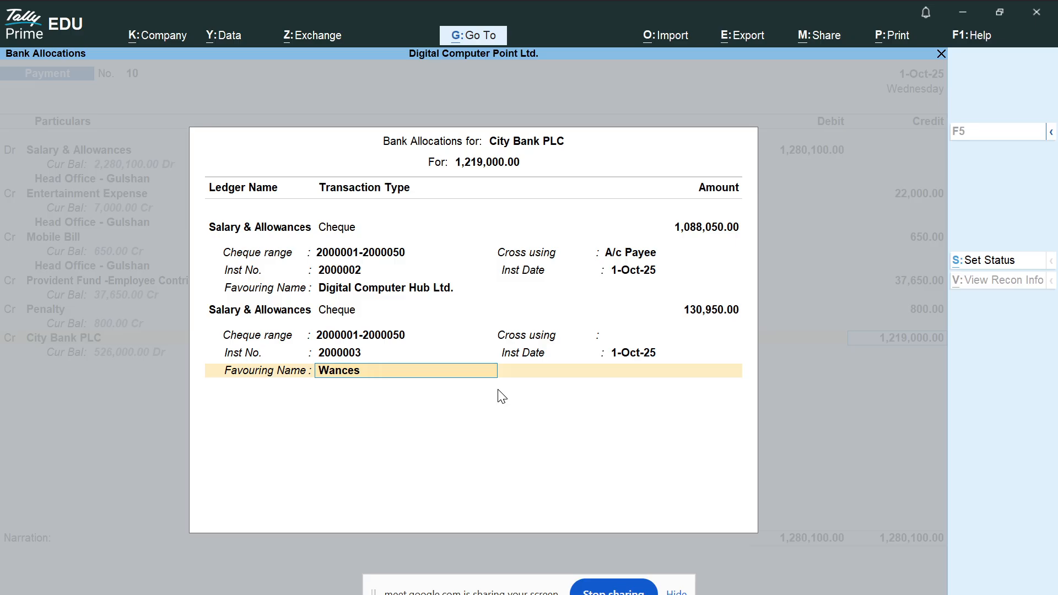
pyautogui.write('Es')
pyautogui.press('BackSpace')
pyautogui.press('BackSpace')
pyautogui.click(398, 371)
pyautogui.press('BackSpace')
pyautogui.press('BackSpace')
pyautogui.press('BackSpace')
pyautogui.press('BackSpace')
pyautogui.press('BackSpace')
pyautogui.press('BackSpace')
pyautogui.press('BackSpace')
pyautogui.press('BackSpace')
pyautogui.press('BackSpace')
pyautogui.press('BackSpace')
pyautogui.press('BackSpace')
pyautogui.press('BackSpace')
pyautogui.press('BackSpace')
pyautogui.press('BackSpace')
pyautogui.write('Mt')
pyautogui.press('BackSpace')
pyautogui.write('r. Sahe')
pyautogui.press('BackSpace')
pyautogui.press('BackSpace')
pyautogui.press('BackSpace')
pyautogui.press('BackSpace')
pyautogui.press('BackSpace')
pyautogui.write('Sohe')
pyautogui.press('Return')
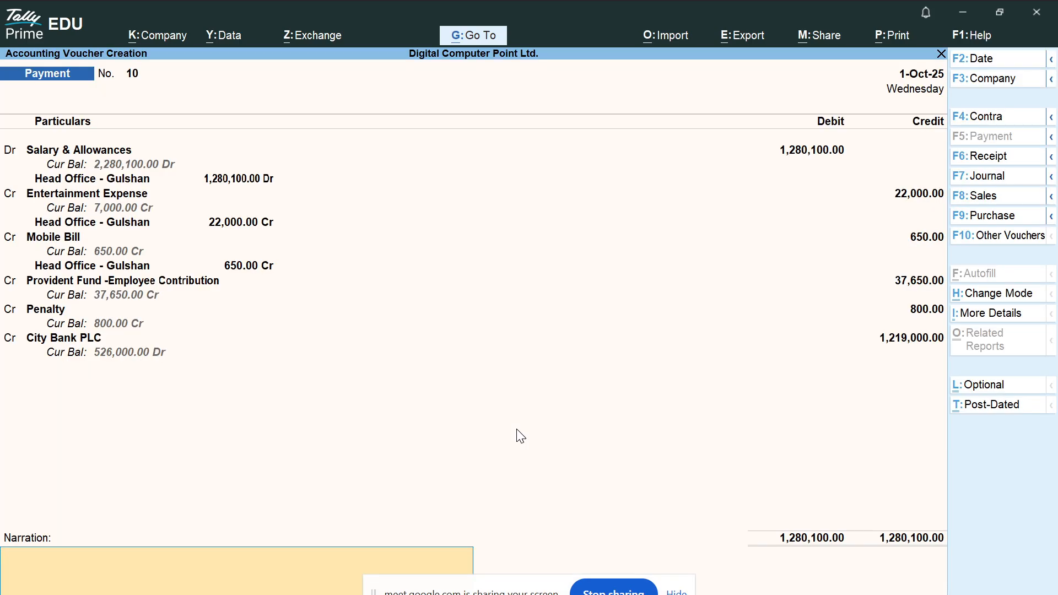
# Enter the narration "Being the amount paid for salary & Allowances for the month of September" and save the payment voucher.
pyautogui.write('Being the amount paid f')
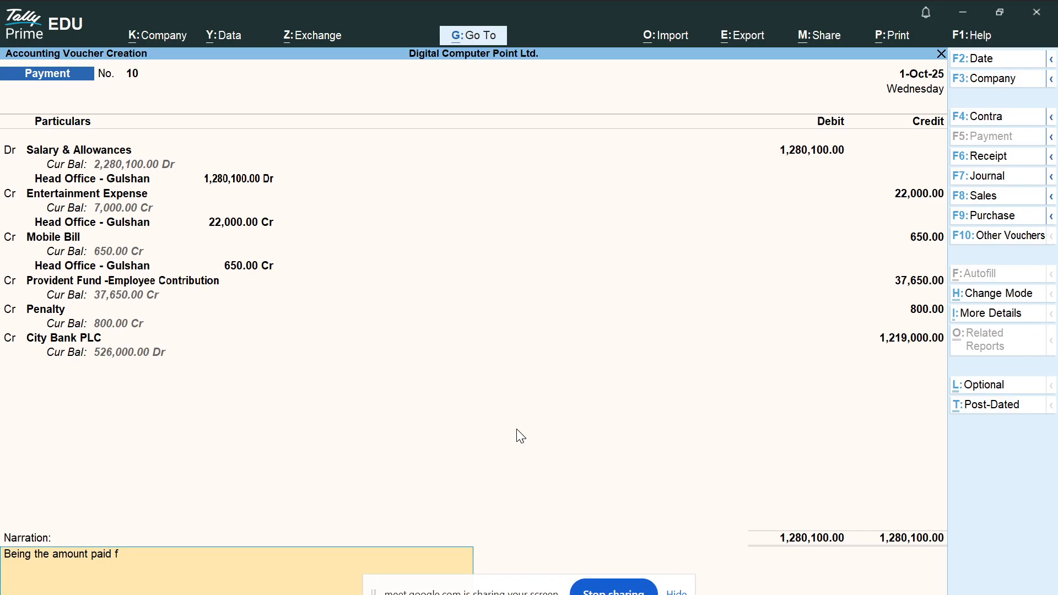
pyautogui.write('or salary & Allowances')
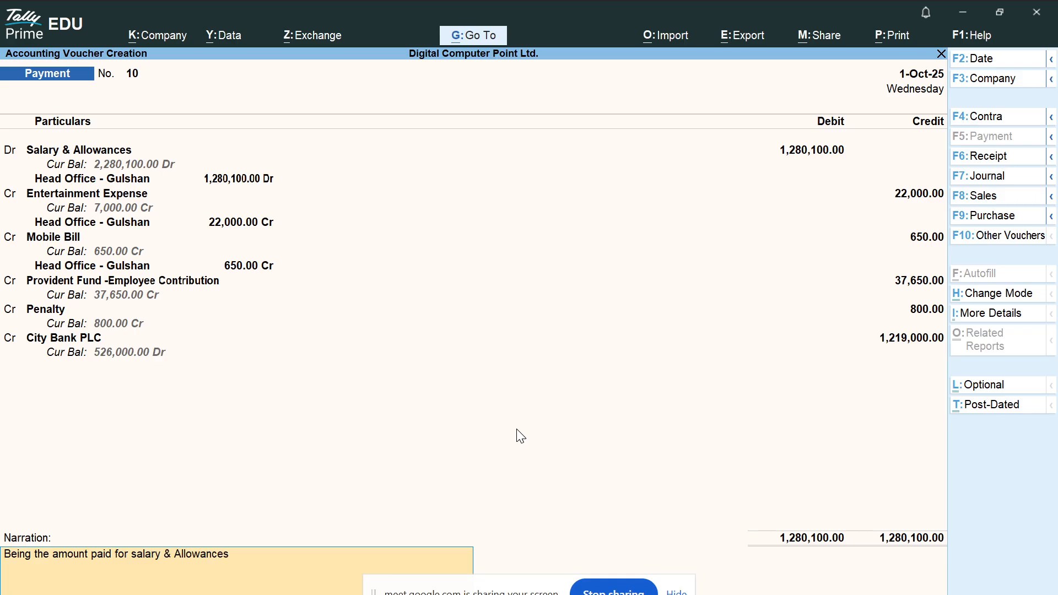
pyautogui.write(' for the month of September')
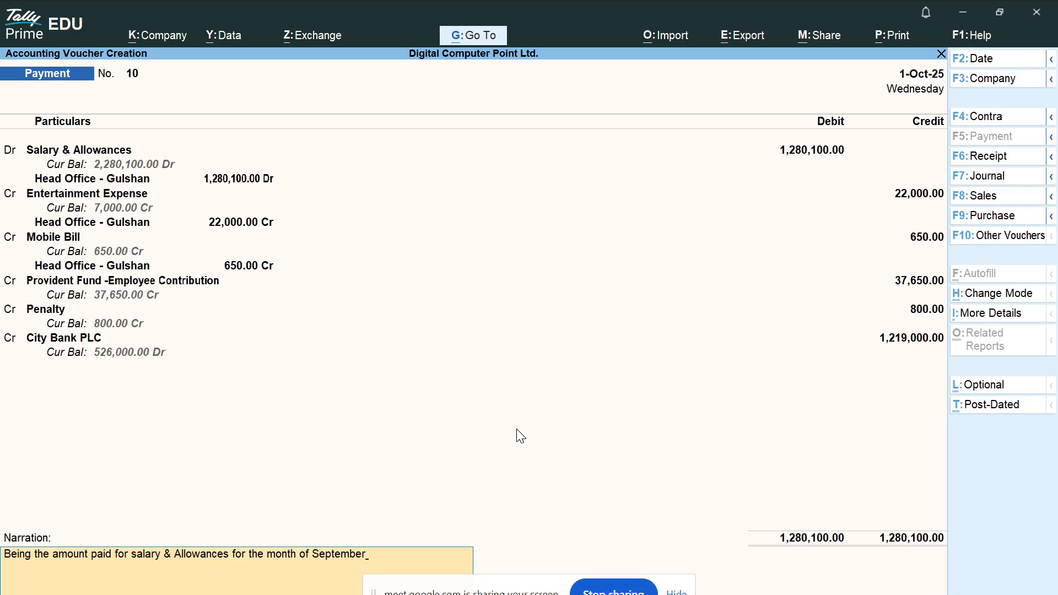
pyautogui.press('Return')
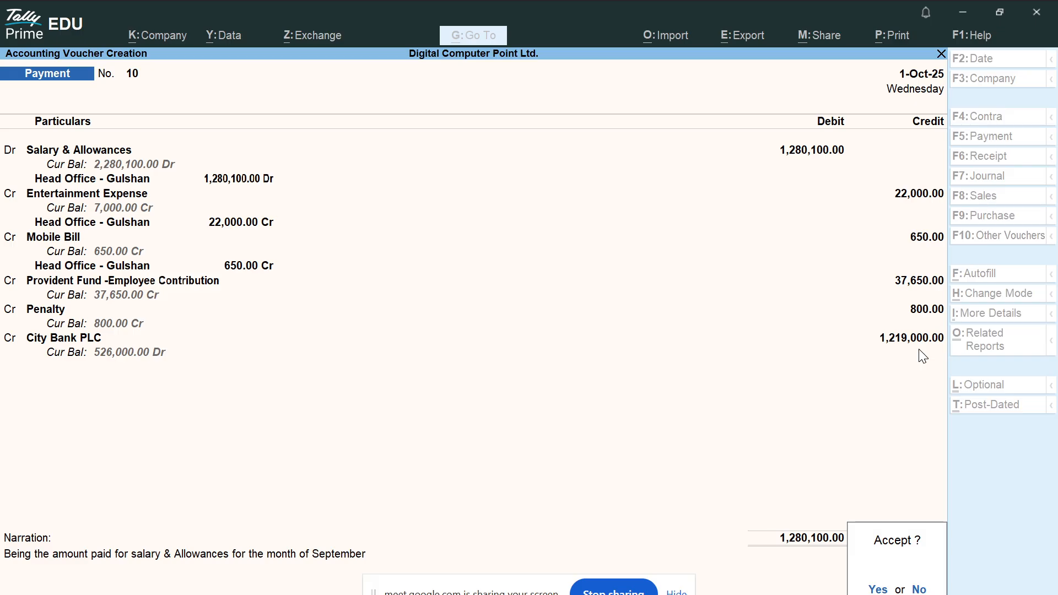
pyautogui.press('Return')
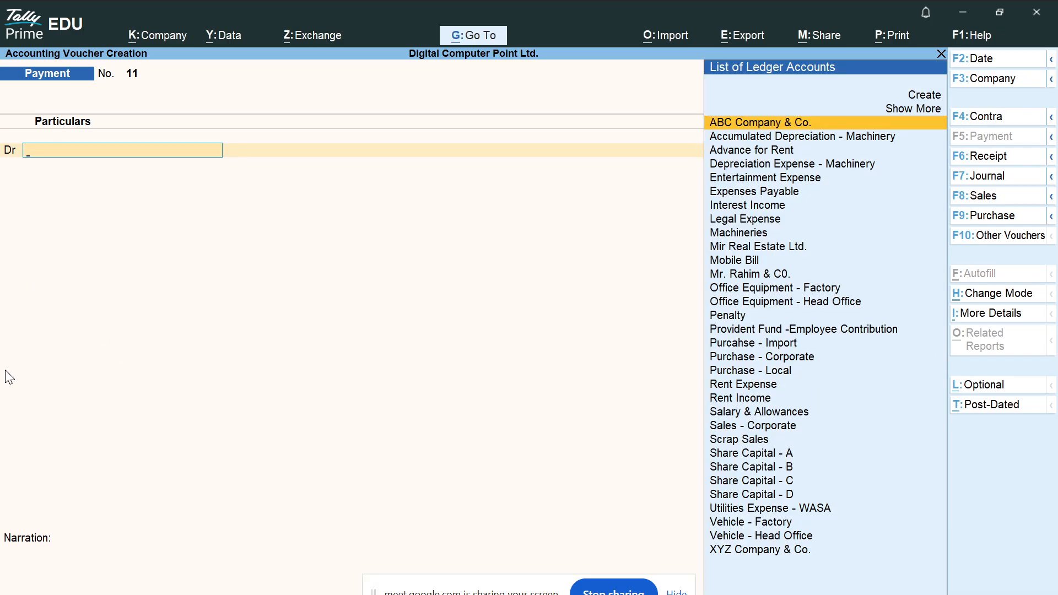
# Quit the new blank payment voucher and return to the Gateway of Tally.
pyautogui.press('Escape')
pyautogui.press('Return')
pyautogui.press('Escape')
pyautogui.press('Escape')
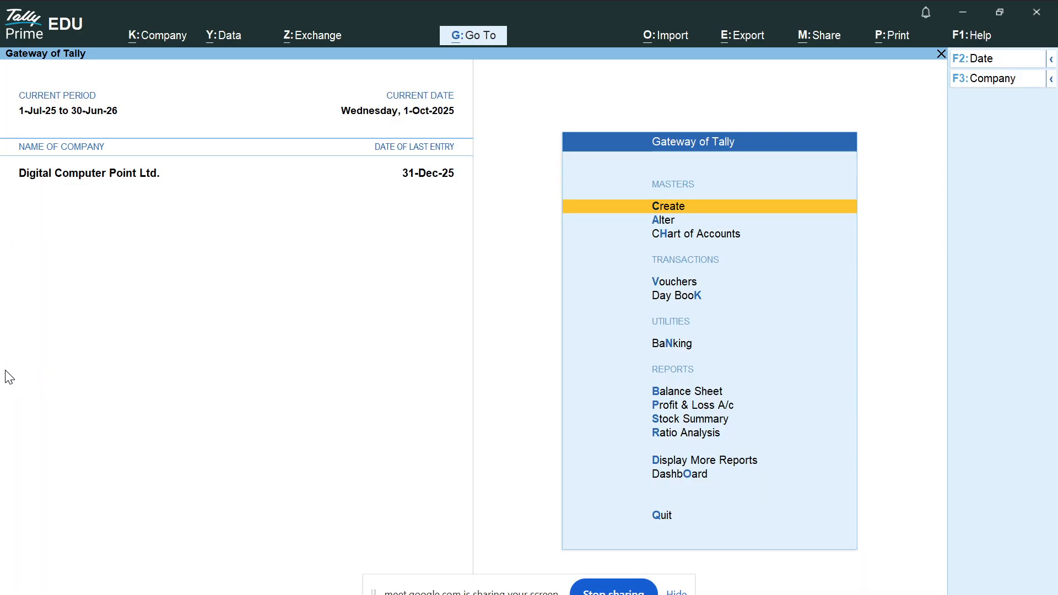
# Open the Salary & Allowances ledger report and examine the City Bank PLC payment voucher no. 10.
pyautogui.write('dalSa')
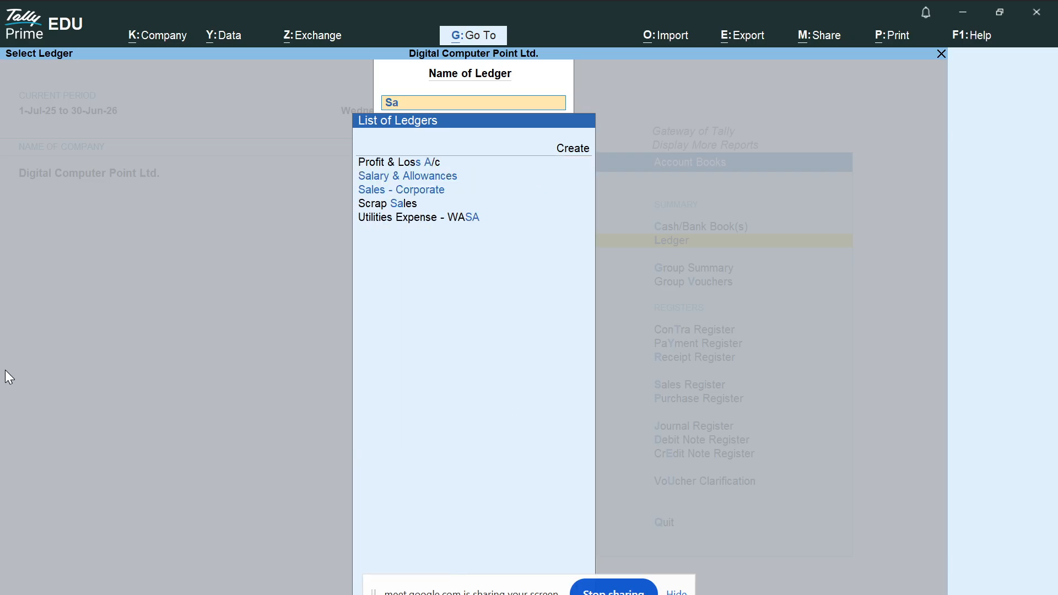
pyautogui.press('Down')
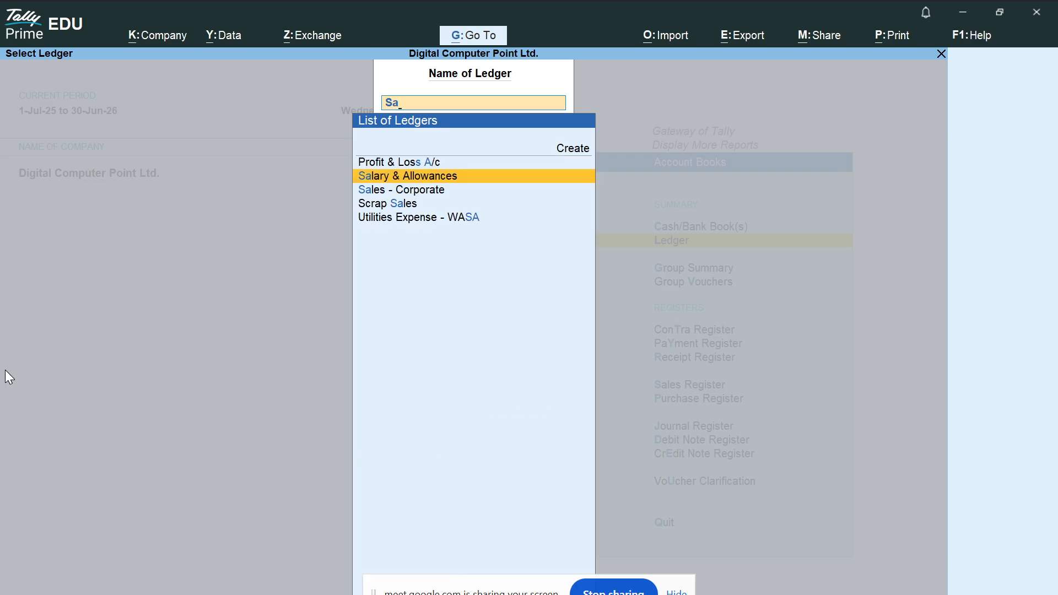
pyautogui.press('Return')
pyautogui.press('Down')
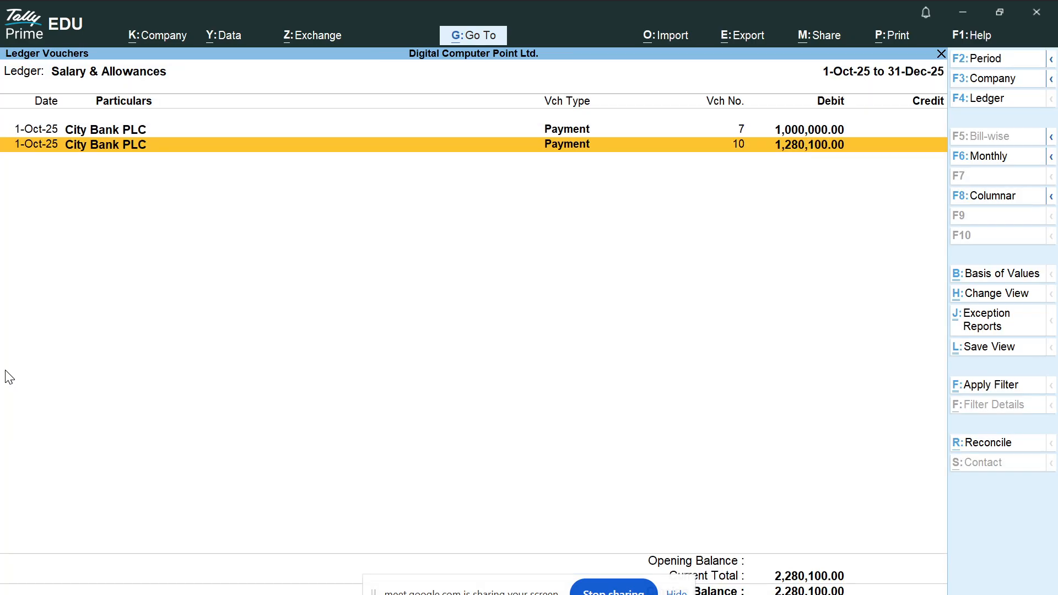
pyautogui.press('Return')
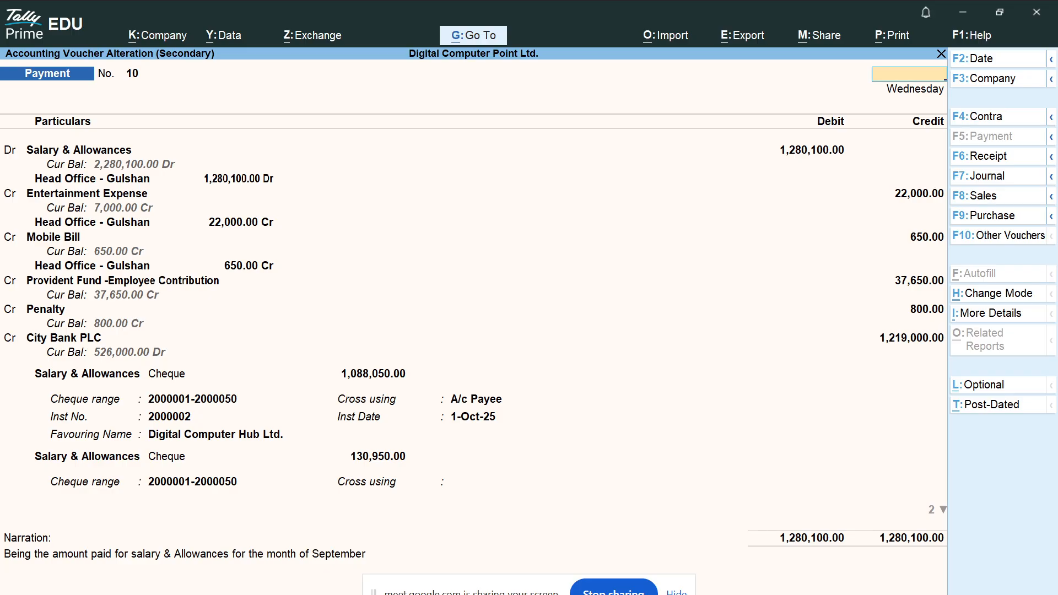
# Switch to the Salary_Sheet workbook in Excel and delete the cash and bank-transfer totals in P20:P21.
pyautogui.click(642, 594)
pyautogui.click(605, 594)
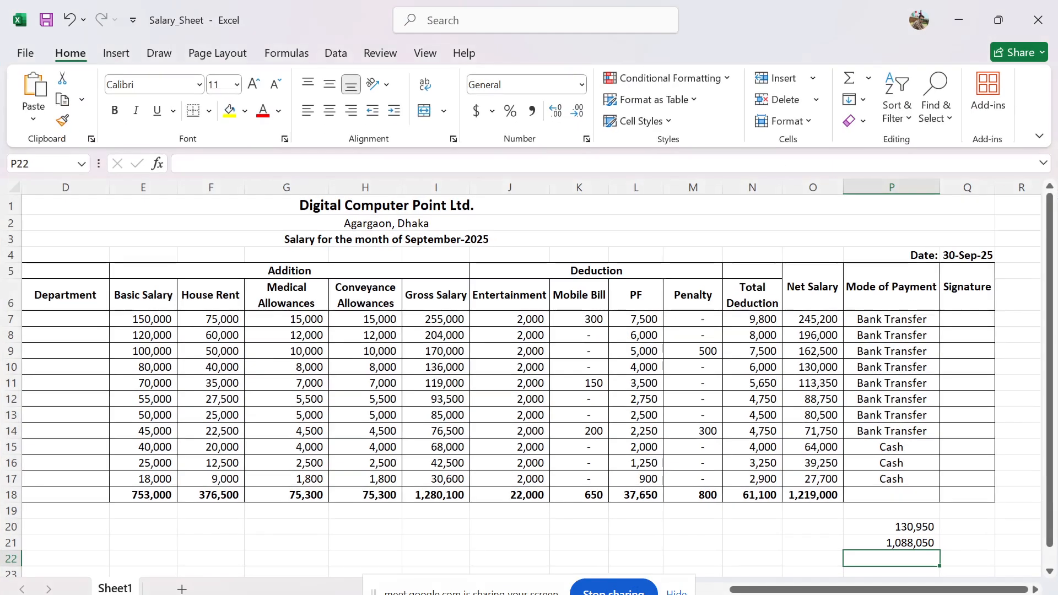
pyautogui.click(701, 527)
pyautogui.moveTo(913, 524); pyautogui.dragTo(914, 537)
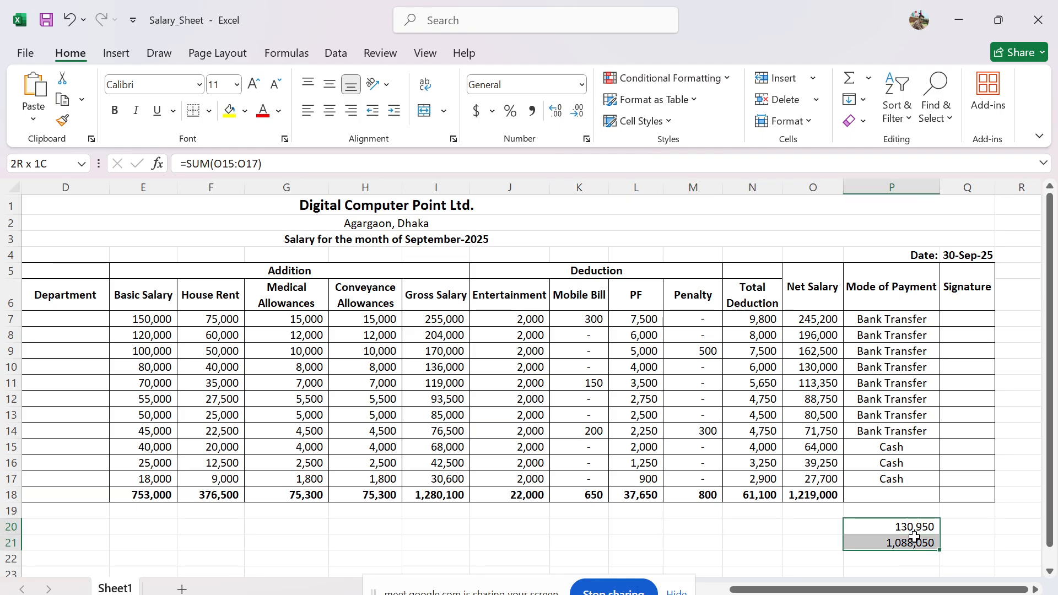
pyautogui.press('Delete')
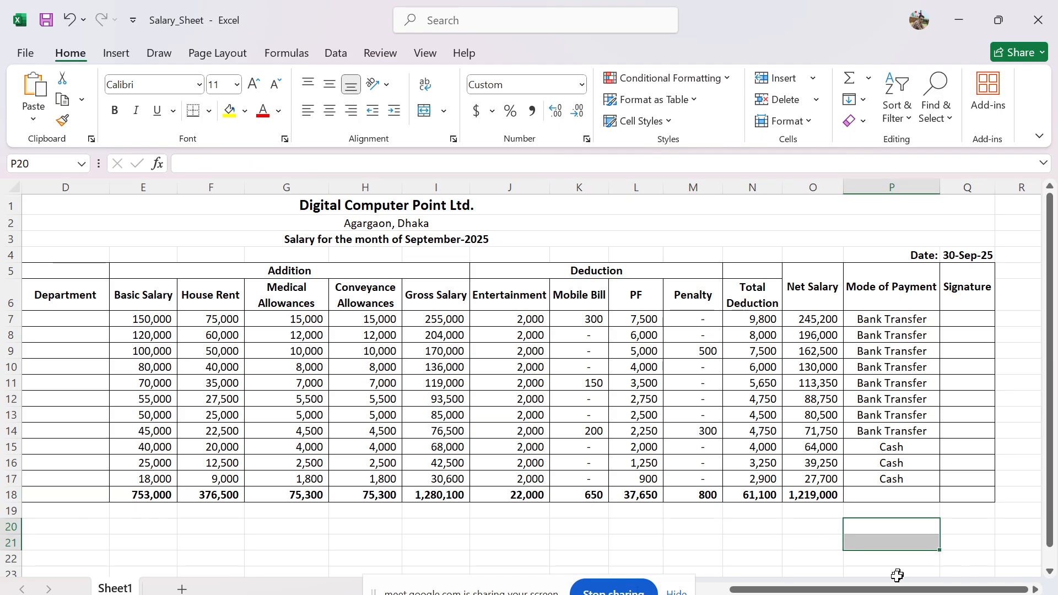
pyautogui.moveTo(894, 589); pyautogui.dragTo(736, 589)
pyautogui.click(684, 542)
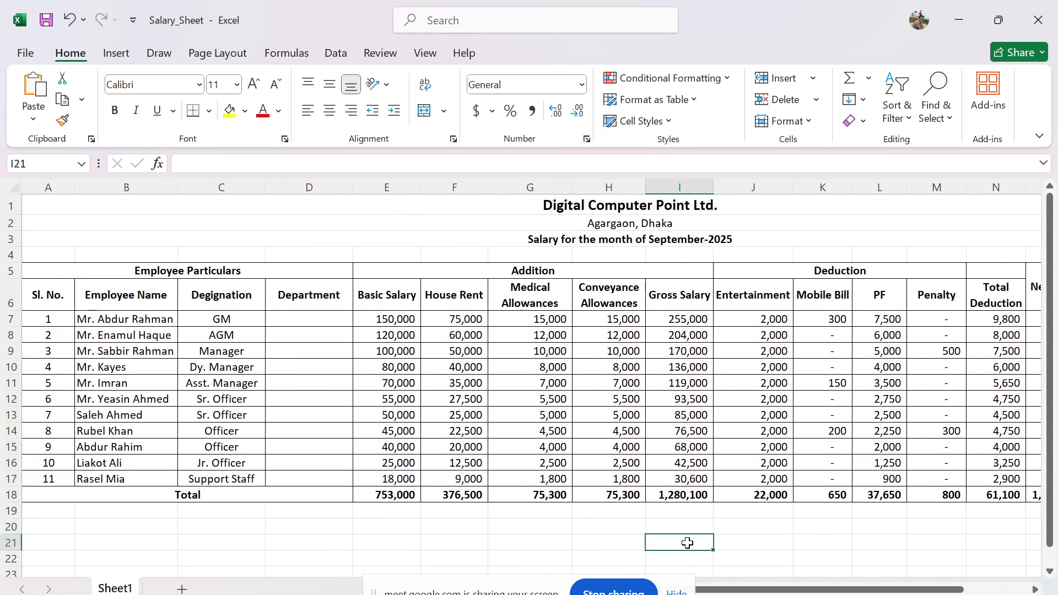
pyautogui.click(727, 542)
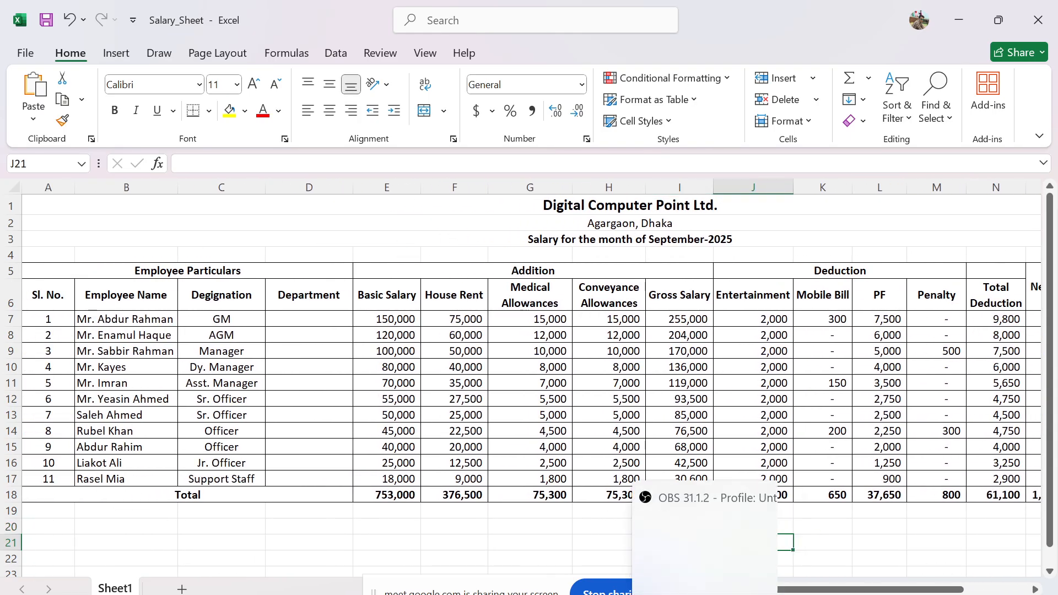
# Switch back to TallyPrime, leave the open voucher and ledger report, and return to the Gateway of Tally.
pyautogui.click(643, 594)
pyautogui.click(671, 594)
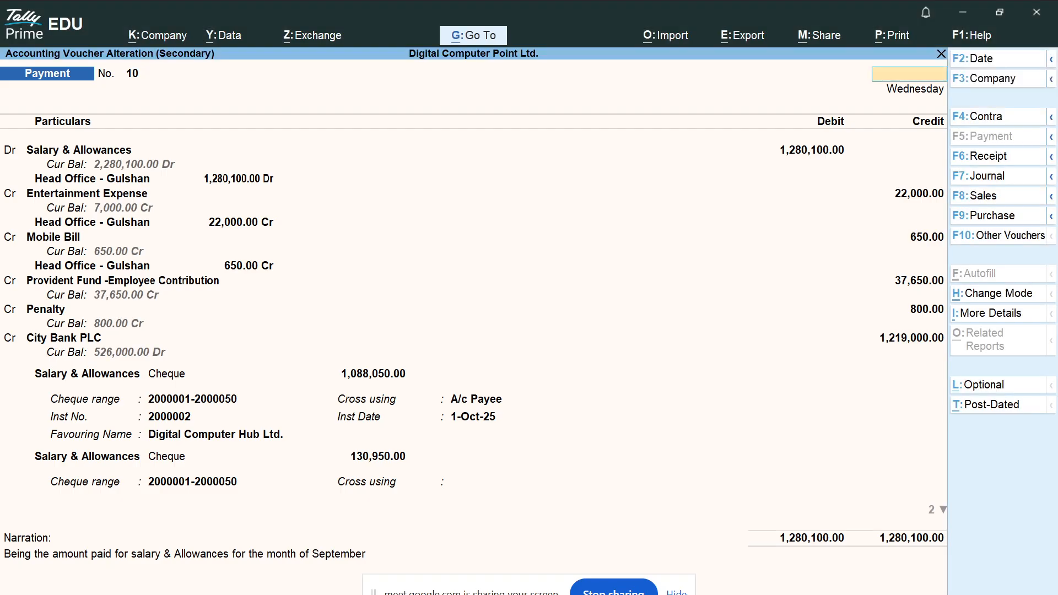
pyautogui.press('Escape')
pyautogui.press('Escape')
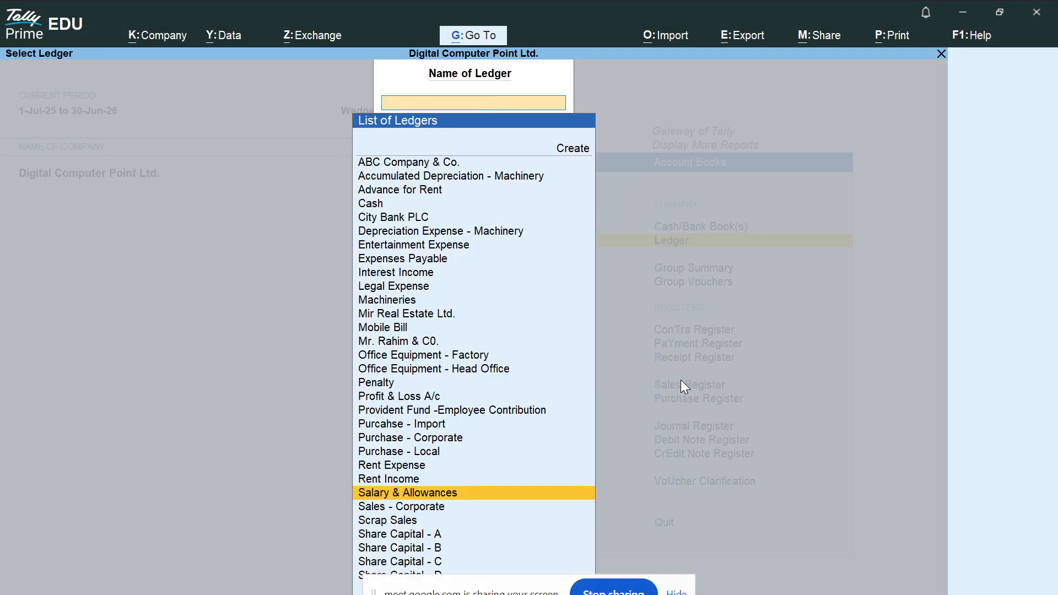
pyautogui.press('Escape')
pyautogui.press('Escape')
pyautogui.press('Escape')
# Start a payment voucher debiting Mobile Bill with 10,000 and choose Head Office - Gulshan as its cost centre.
pyautogui.press('c')
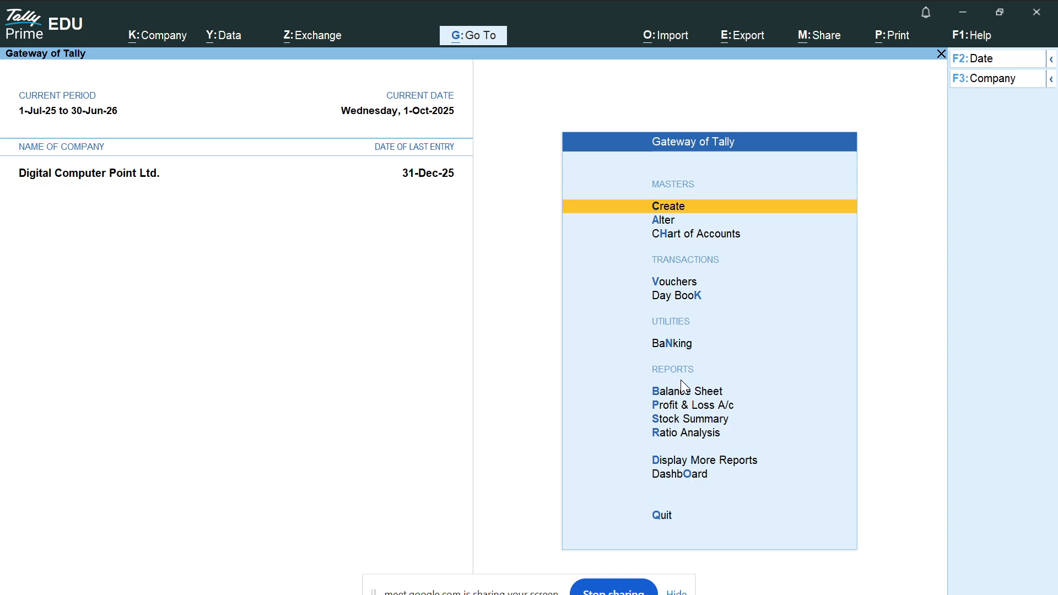
pyautogui.press('v')
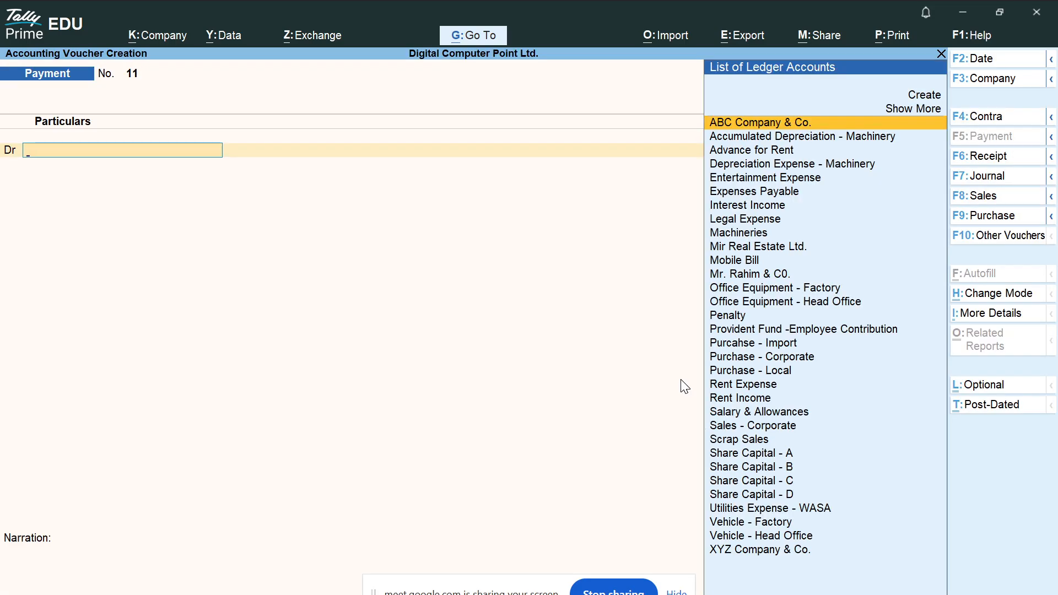
pyautogui.write('Mobi')
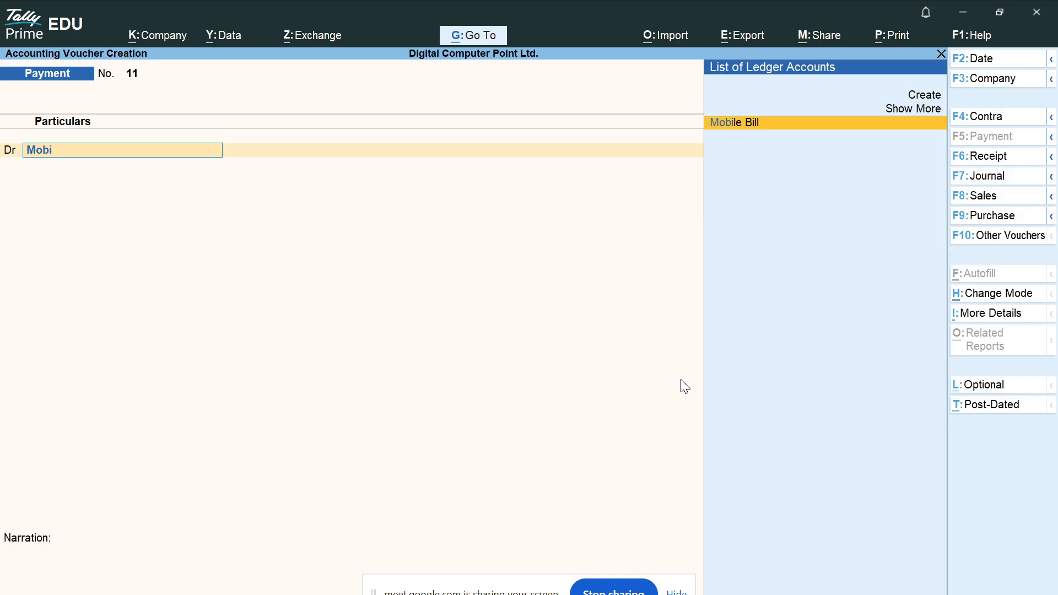
pyautogui.press('Return')
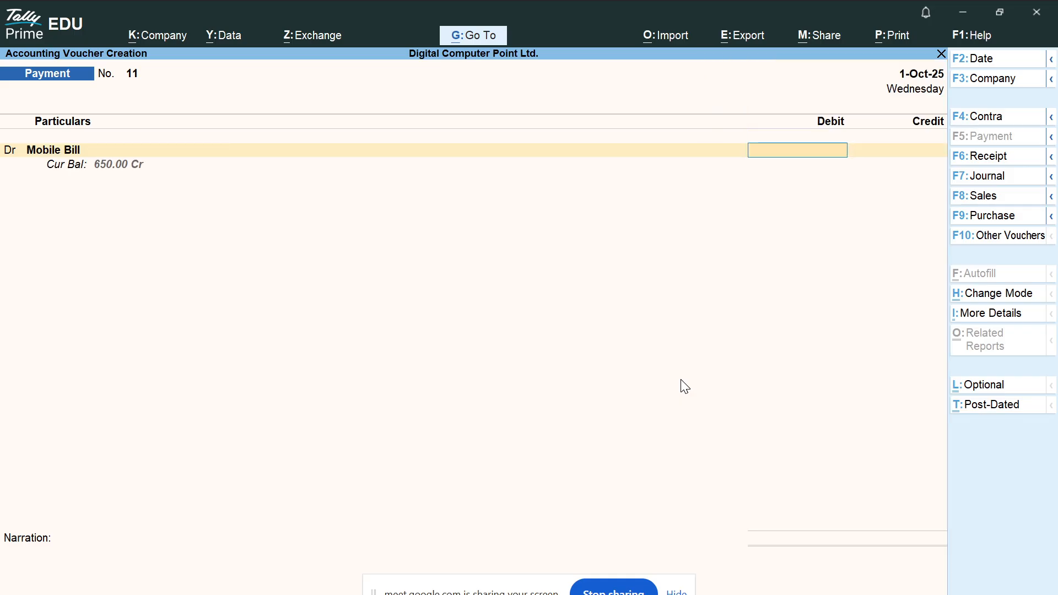
pyautogui.write('10000')
pyautogui.press('Return')
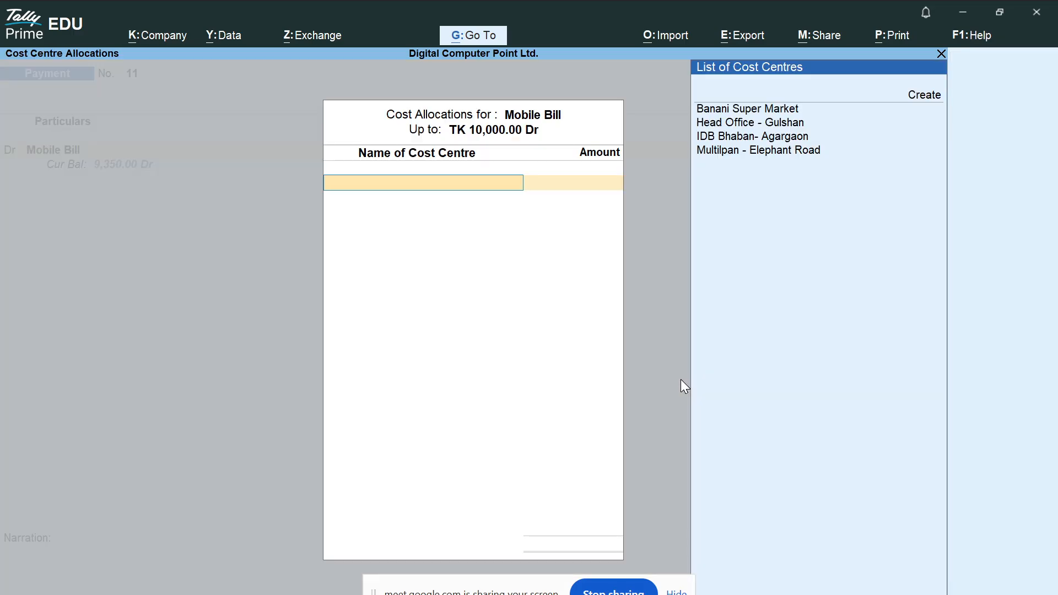
pyautogui.press('Down')
pyautogui.press('Return')
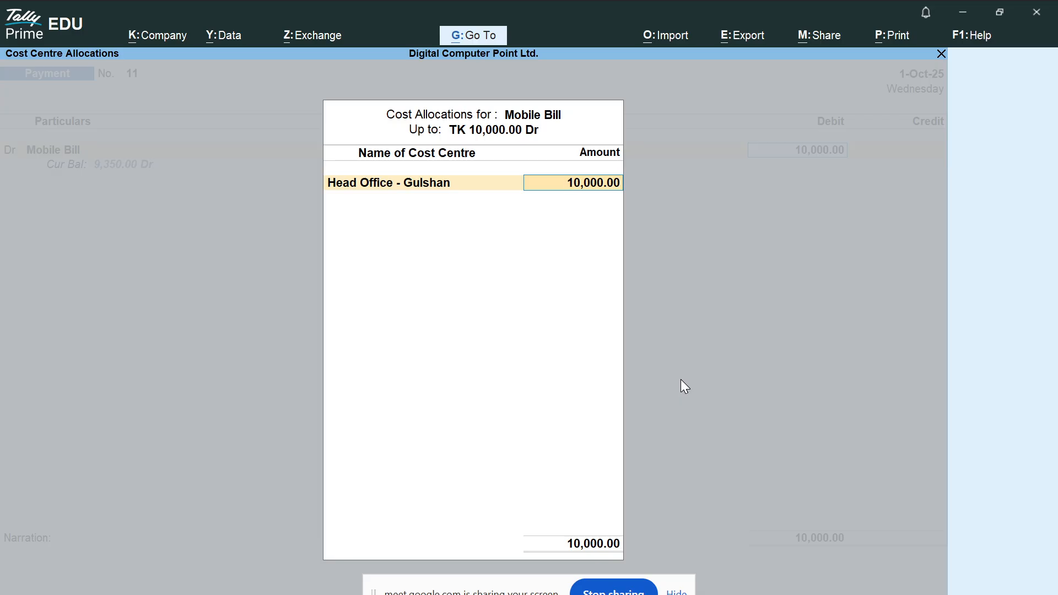
pyautogui.write('1/')
pyautogui.write('8/')
pyautogui.write('25')
pyautogui.press('BackSpace')
pyautogui.press('BackSpace')
pyautogui.press('BackSpace')
pyautogui.write('/2025')
pyautogui.press('BackSpace')
pyautogui.press('BackSpace')
pyautogui.press('BackSpace')
pyautogui.press('BackSpace')
pyautogui.press('BackSpace')
pyautogui.press('BackSpace')
pyautogui.press('BackSpace')
pyautogui.press('BackSpace')
# Set the Head Office - Gulshan allocation amount to 10,000 and accept the cost allocation.
pyautogui.write('10,000')
pyautogui.press('Return')
# Set the mobile bill voucher's date to 1-Aug-25.
pyautogui.press('F2')
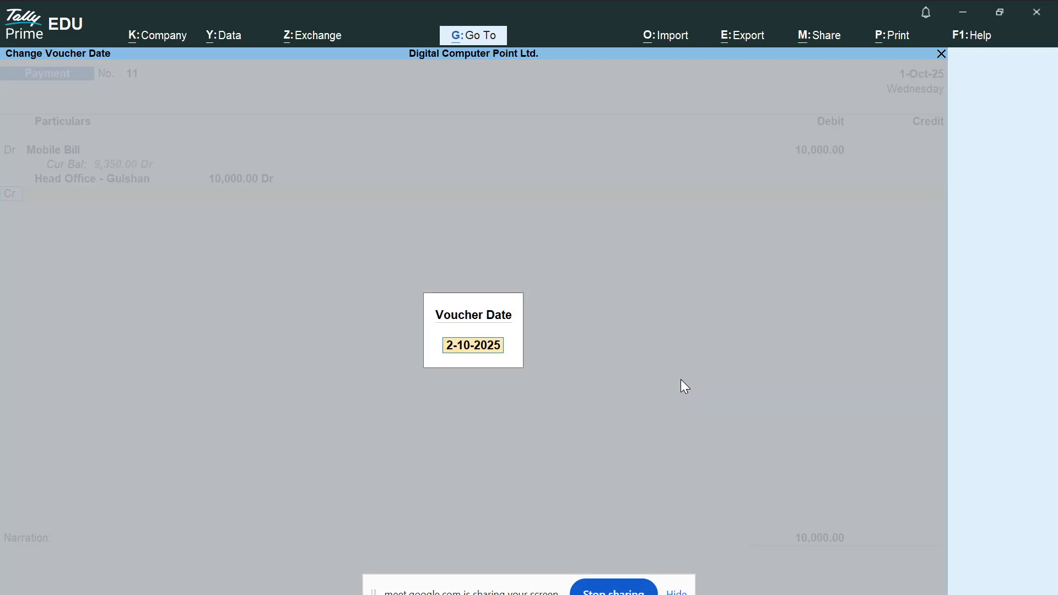
pyautogui.write('1/8/25')
pyautogui.press('Return')
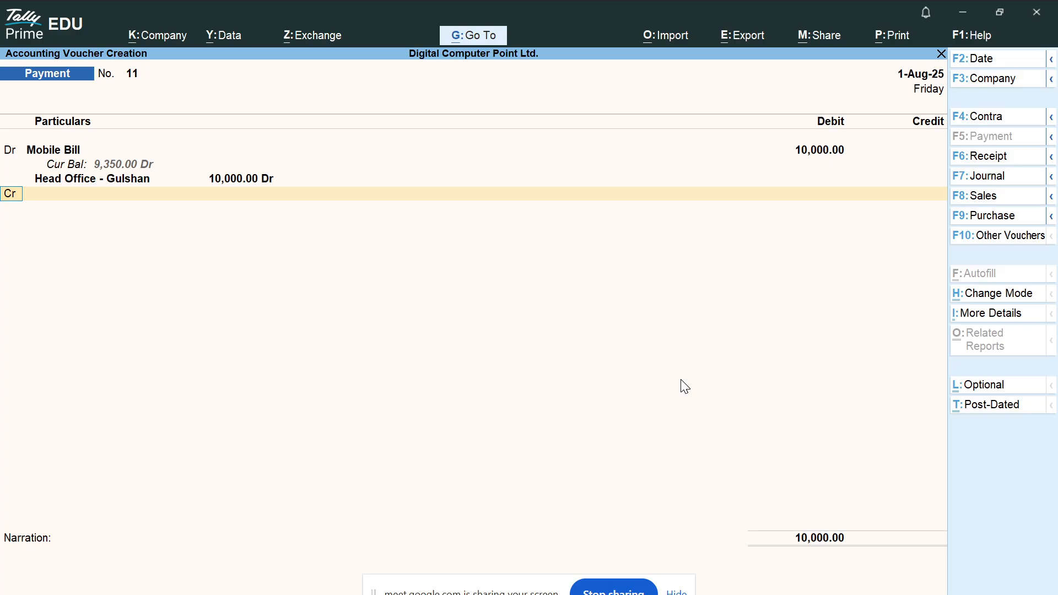
# Credit the Cash ledger with 10,000 in the mobile bill payment voucher.
pyautogui.press('Return')
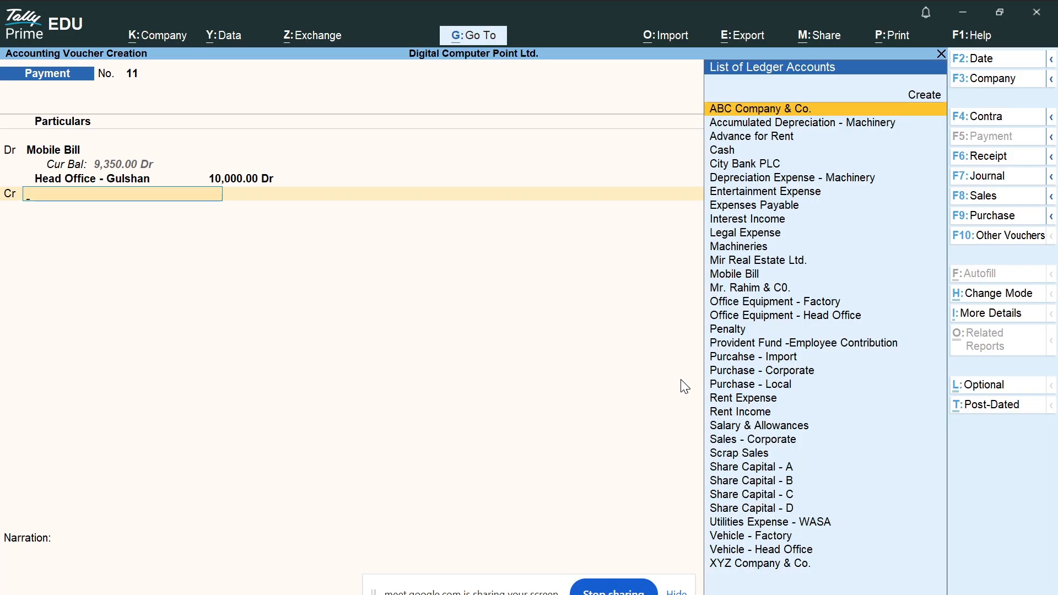
pyautogui.write('Cash')
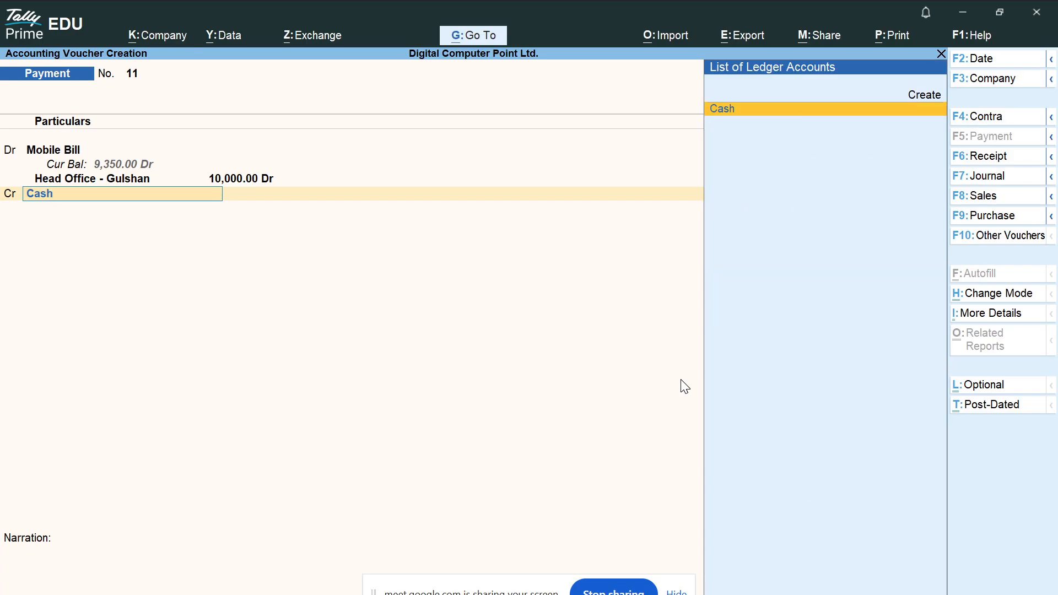
pyautogui.press('Return')
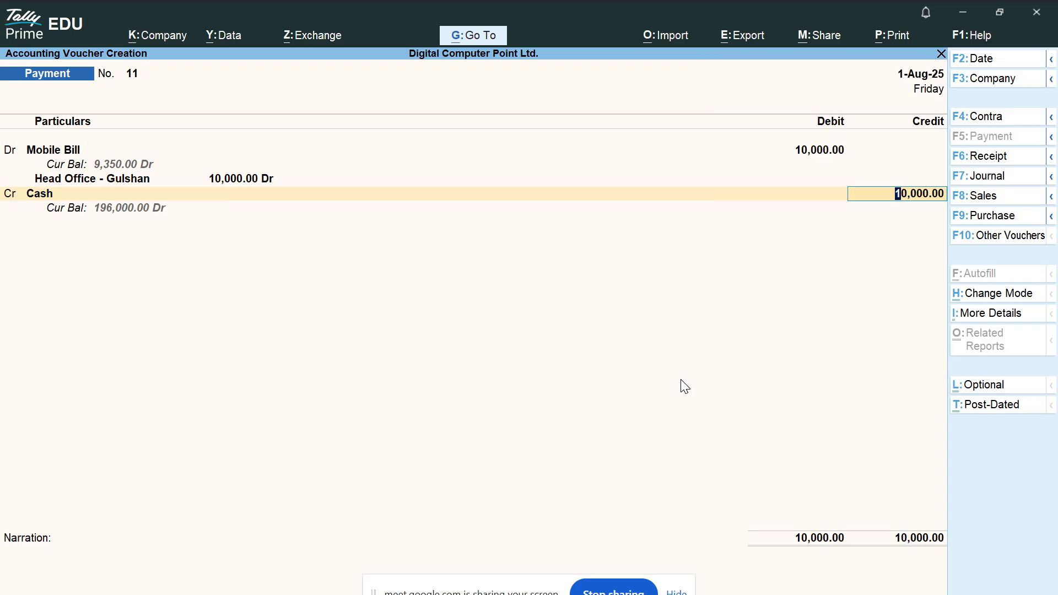
pyautogui.press('Return')
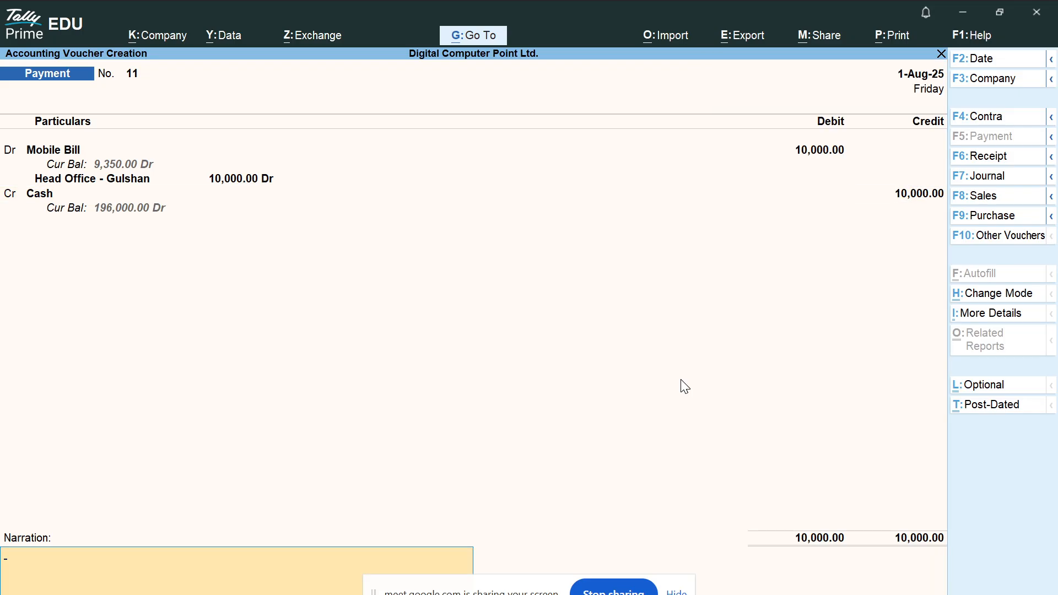
# Enter the narration "Paid for mobile bill for the month of July".
pyautogui.write('Pao')
pyautogui.press('BackSpace')
pyautogui.write('id')
pyautogui.write(' for a')
pyautogui.press('BackSpace')
pyautogui.write('mobile bill for')
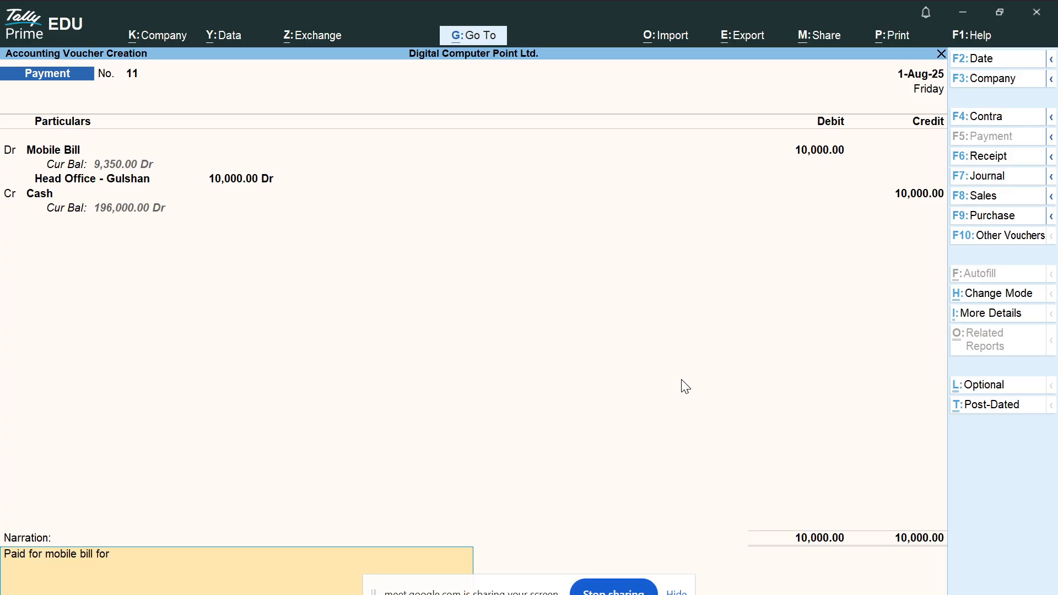
pyautogui.write(' the month of July')
# Check the salary month in the Salary_Sheet heading in Excel and return to the payment voucher in TallyPrime.
pyautogui.click(678, 594)
pyautogui.click(677, 594)
pyautogui.click(642, 594)
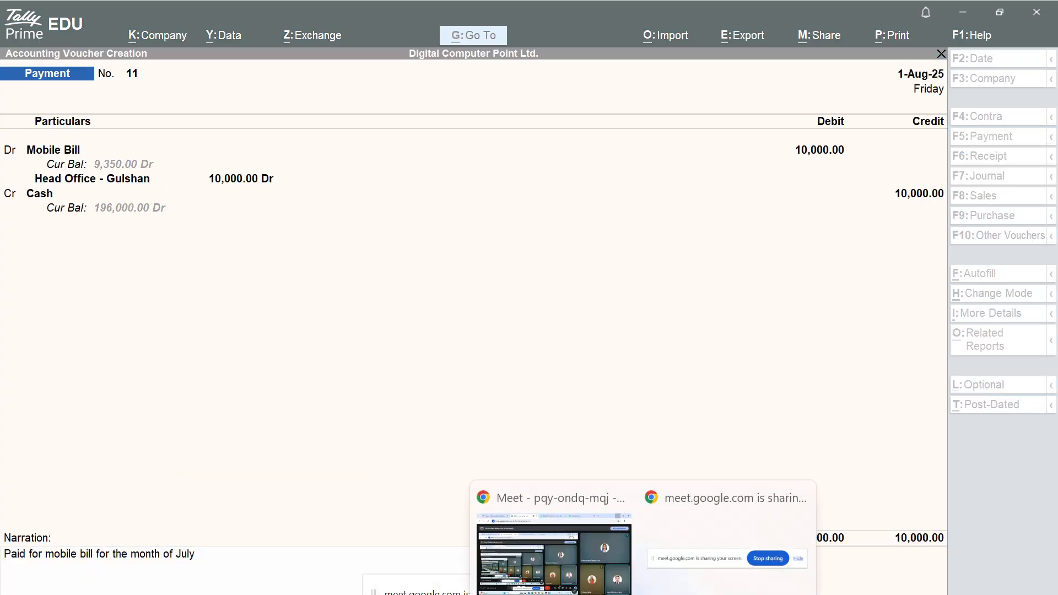
pyautogui.moveTo(593, 539)
pyautogui.click(712, 594)
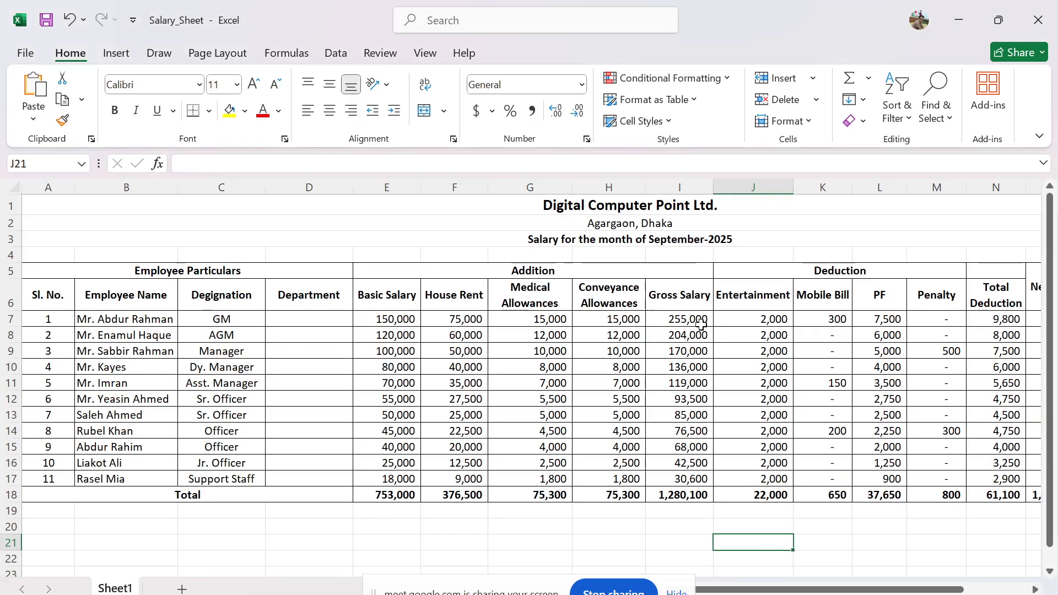
pyautogui.click(713, 243)
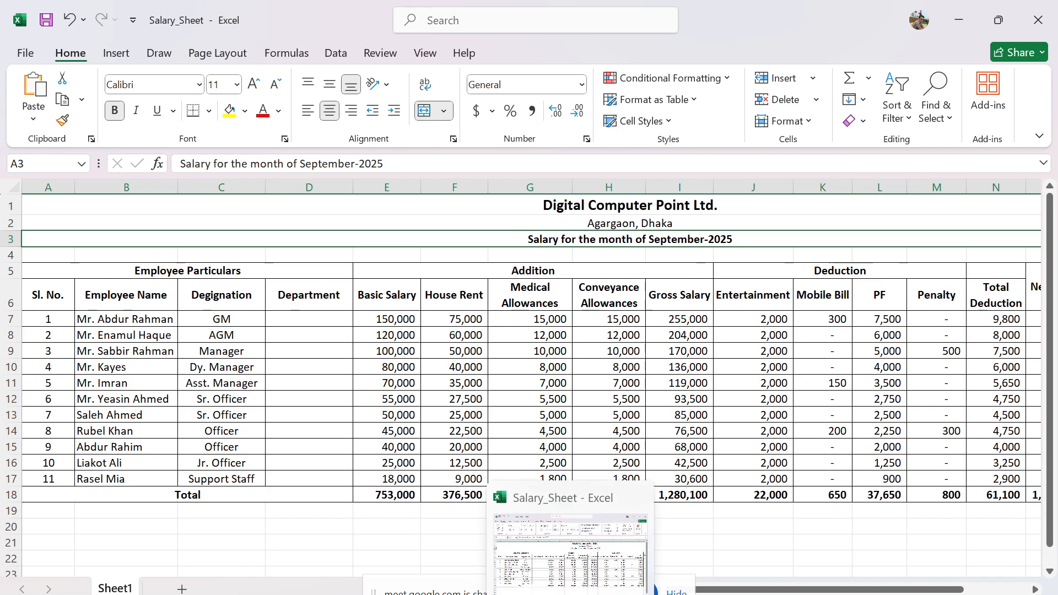
pyautogui.click(571, 594)
pyautogui.click(727, 594)
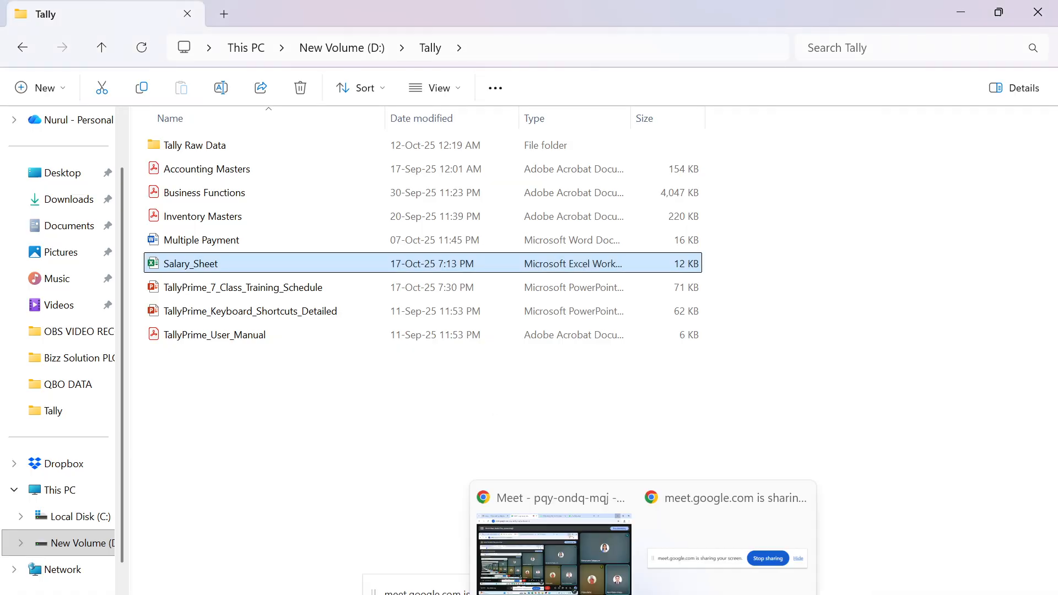
pyautogui.click(643, 594)
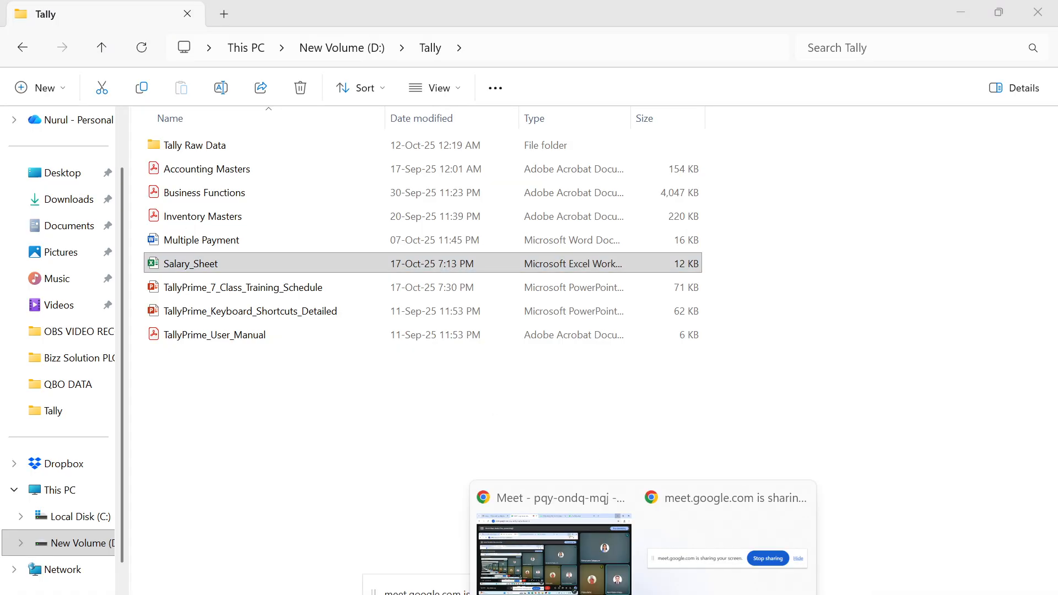
pyautogui.click(570, 594)
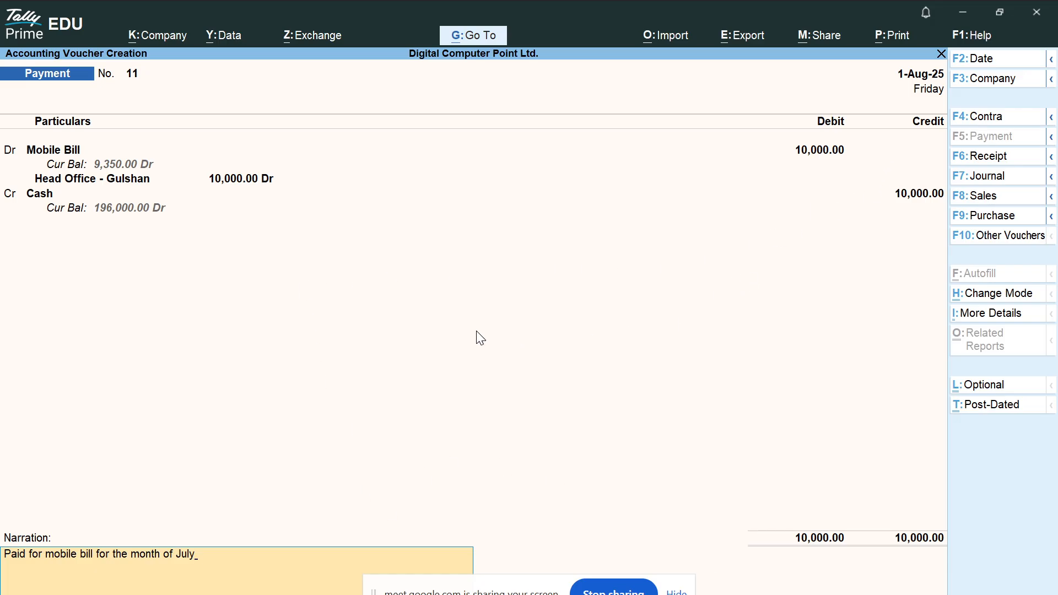
# Replace July with September-2025 at the end of the voucher's narration.
pyautogui.press('BackSpace')
pyautogui.press('BackSpace')
pyautogui.press('BackSpace')
pyautogui.press('BackSpace')
pyautogui.write('Septe')
pyautogui.write('ber-2025')
# Set the mobile bill payment voucher's date to 1-Oct-25.
pyautogui.press('F2')
pyautogui.write('1')
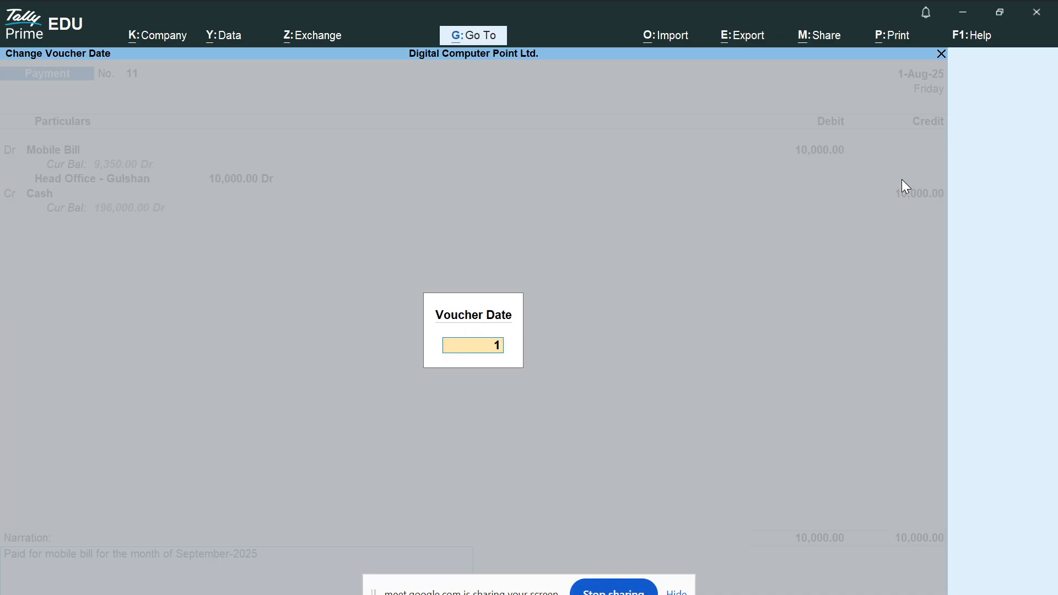
pyautogui.write('/9/')
pyautogui.press('BackSpace')
pyautogui.press('BackSpace')
pyautogui.press('BackSpace')
pyautogui.press('BackSpace')
pyautogui.write('9//')
pyautogui.press('BackSpace')
pyautogui.press('BackSpace')
pyautogui.press('BackSpace')
pyautogui.write('30/9/25')
pyautogui.press('BackSpace')
pyautogui.write('025')
pyautogui.press('BackSpace')
pyautogui.press('BackSpace')
pyautogui.press('BackSpace')
pyautogui.press('BackSpace')
pyautogui.press('BackSpace')
pyautogui.press('BackSpace')
pyautogui.press('BackSpace')
pyautogui.press('BackSpace')
pyautogui.press('BackSpace')
pyautogui.write('31/9/25')
pyautogui.press('BackSpace')
pyautogui.press('BackSpace')
pyautogui.press('BackSpace')
pyautogui.press('BackSpace')
pyautogui.press('BackSpace')
pyautogui.press('BackSpace')
pyautogui.press('BackSpace')
pyautogui.write('1/1/')
pyautogui.press('BackSpace')
pyautogui.write('0/25')
pyautogui.press('Return')
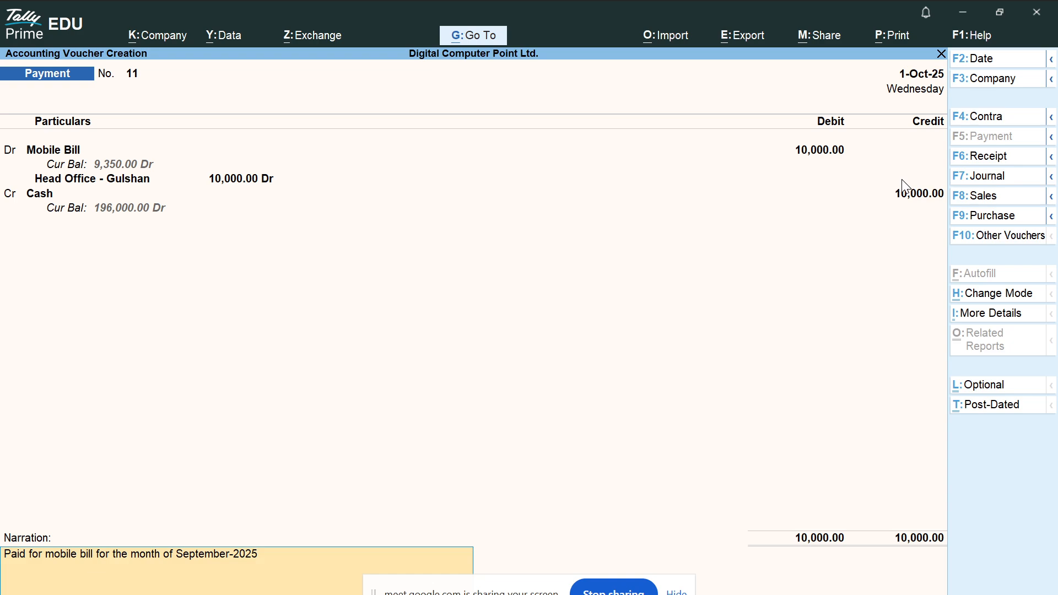
# Save the mobile bill payment voucher and quit voucher creation back to the Gateway of Tally.
pyautogui.press('Return')
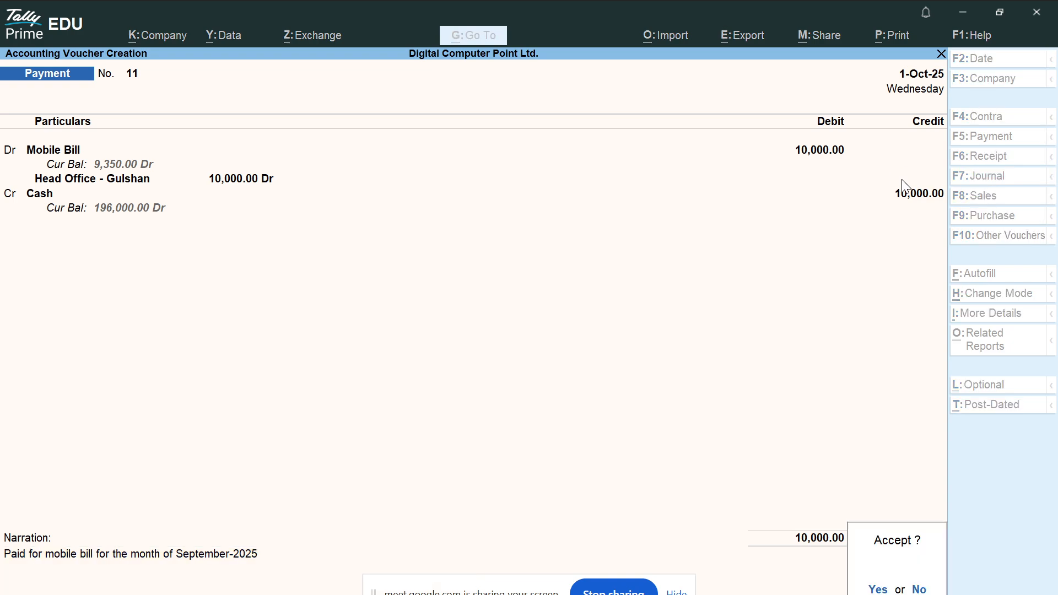
pyautogui.press('Return')
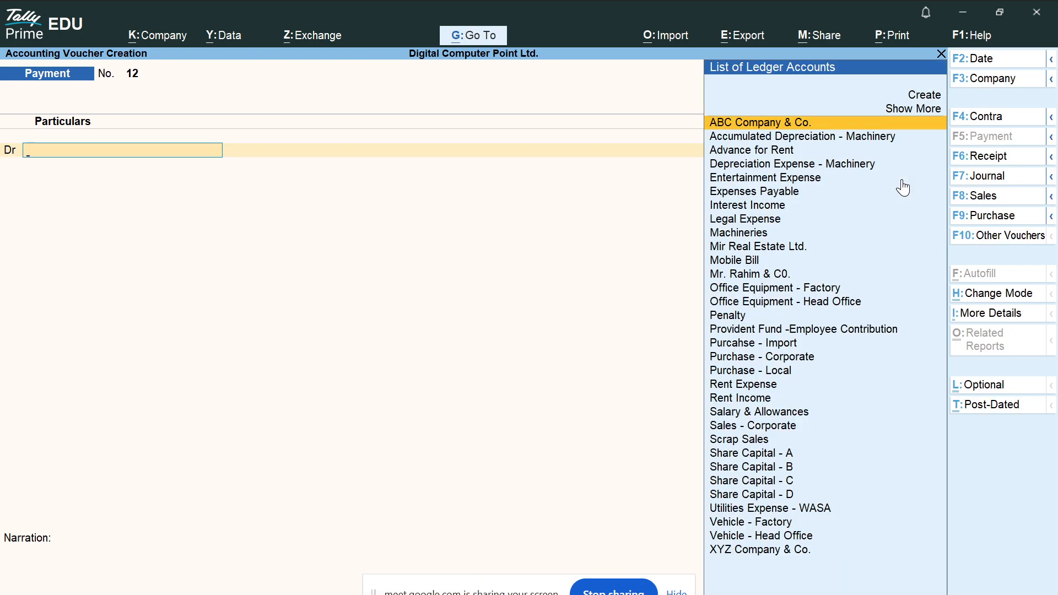
pyautogui.press('Escape')
pyautogui.press('Return')
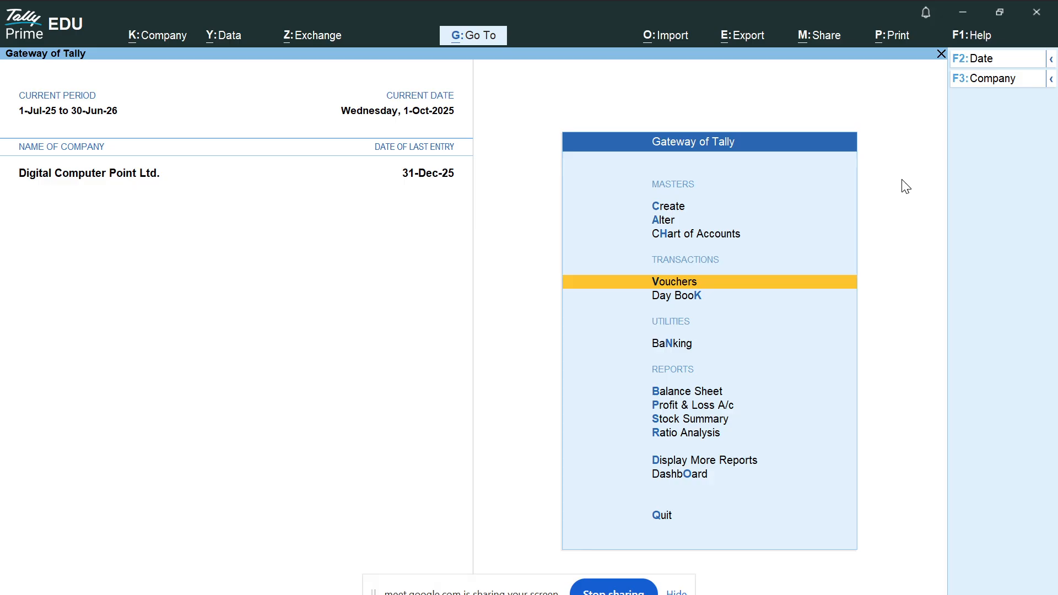
# Display the ledger vouchers of the Mobile Bill ledger from the account books.
pyautogui.press('Up')
pyautogui.press('Up')
pyautogui.press('Up')
pyautogui.press('d')
pyautogui.write('a')
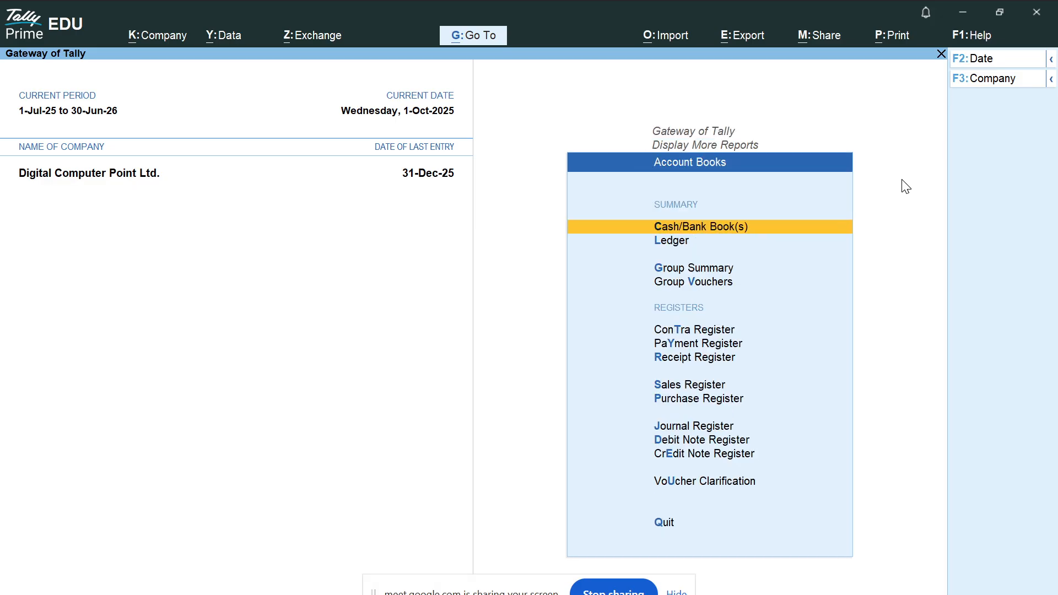
pyautogui.write('l')
pyautogui.write('Mob')
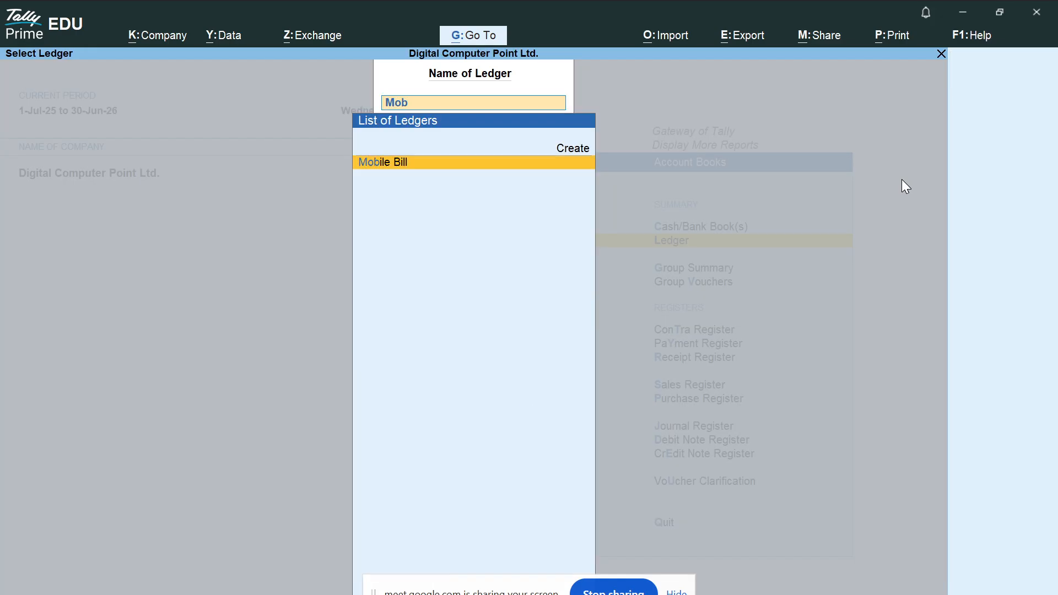
pyautogui.press('Return')
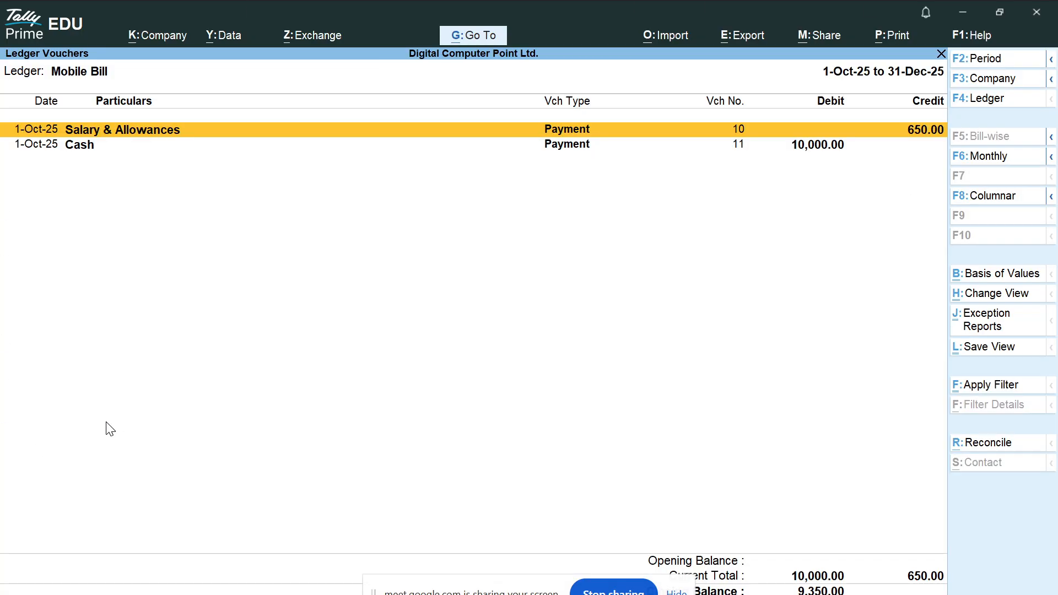
pyautogui.press('alt')
pyautogui.hotkey('alt', 'F2')
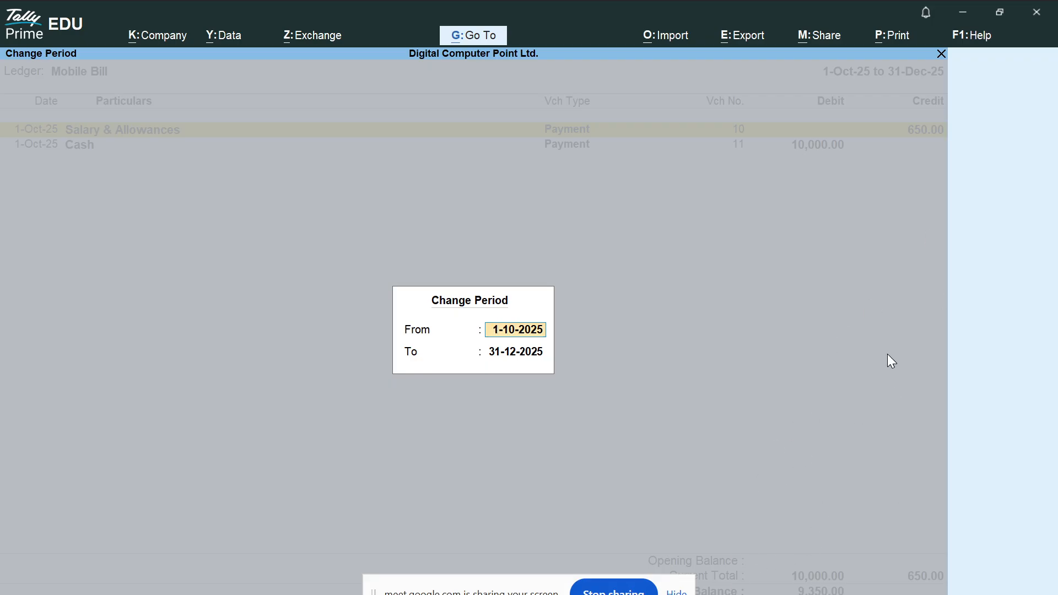
pyautogui.press('BackSpace')
pyautogui.press('Escape')
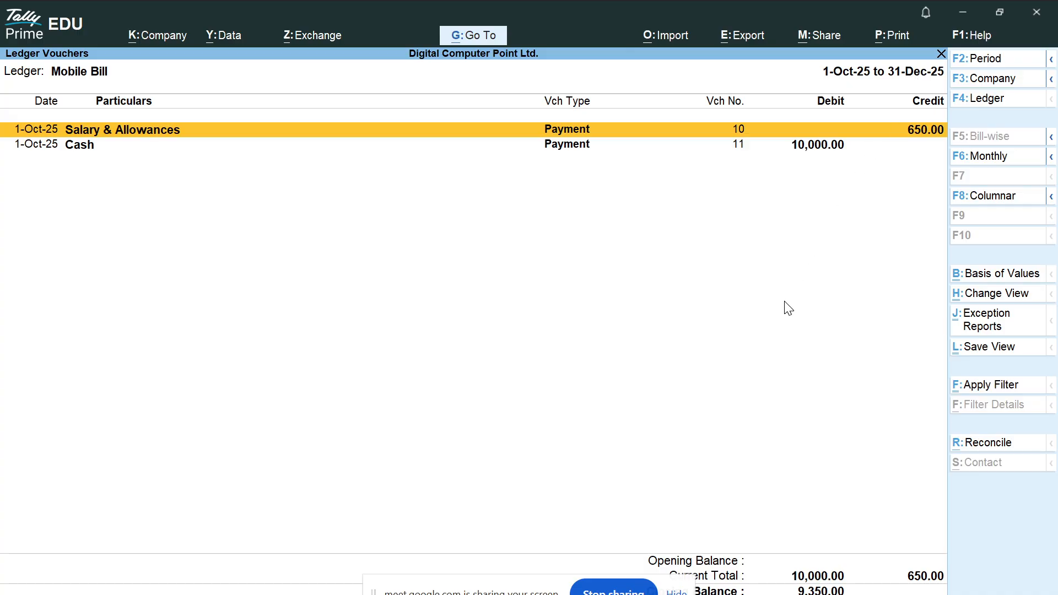
# Leave the Mobile Bill ledger report and return to the Gateway of Tally.
pyautogui.press('Escape')
pyautogui.press('Escape')
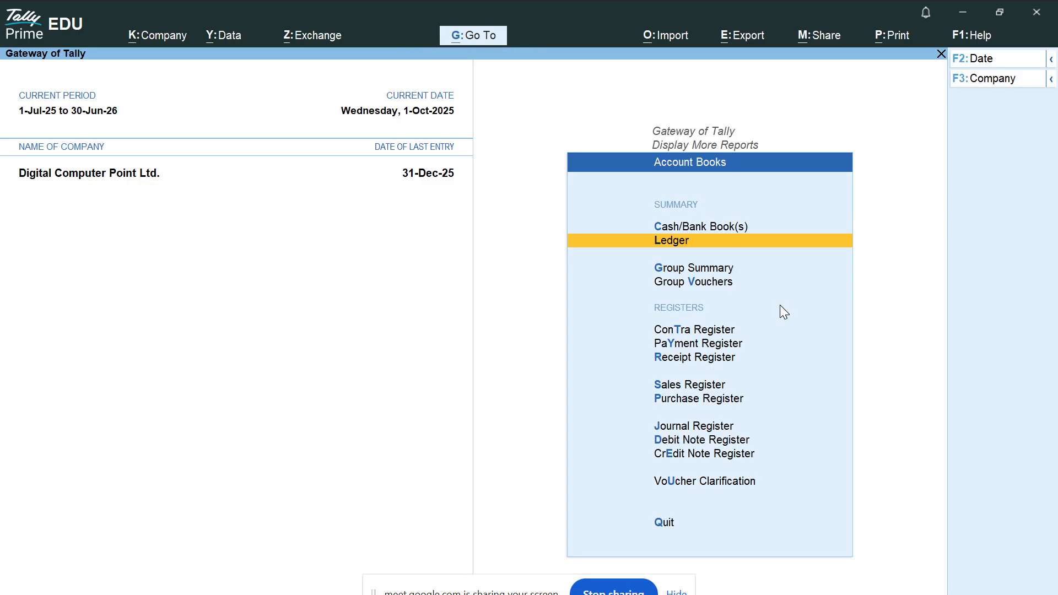
pyautogui.press('Escape')
pyautogui.press('Escape')
pyautogui.press('Escape')
pyautogui.press('Escape')
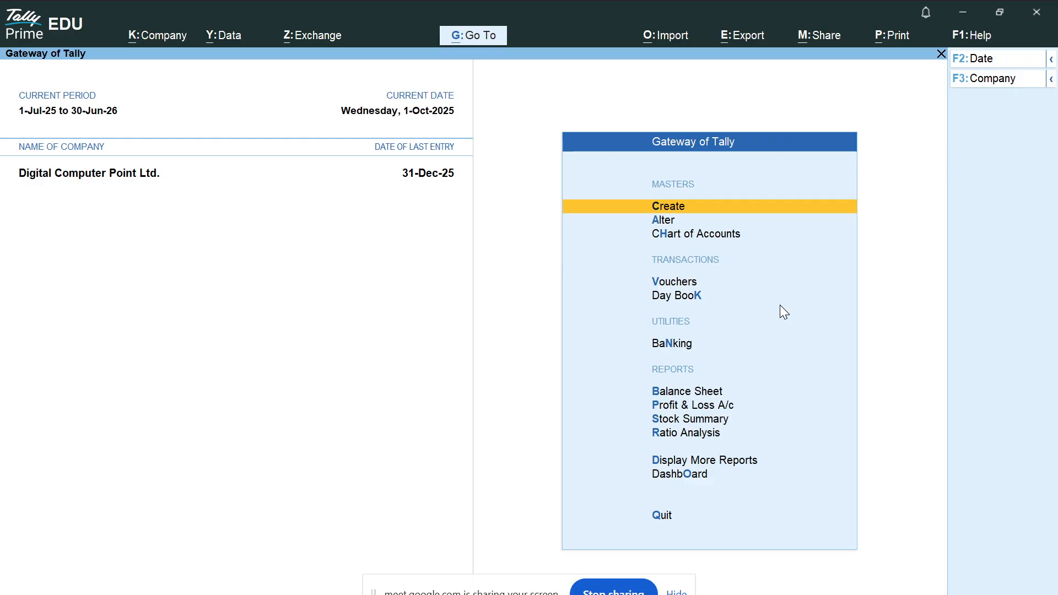
pyautogui.click(87, 107)
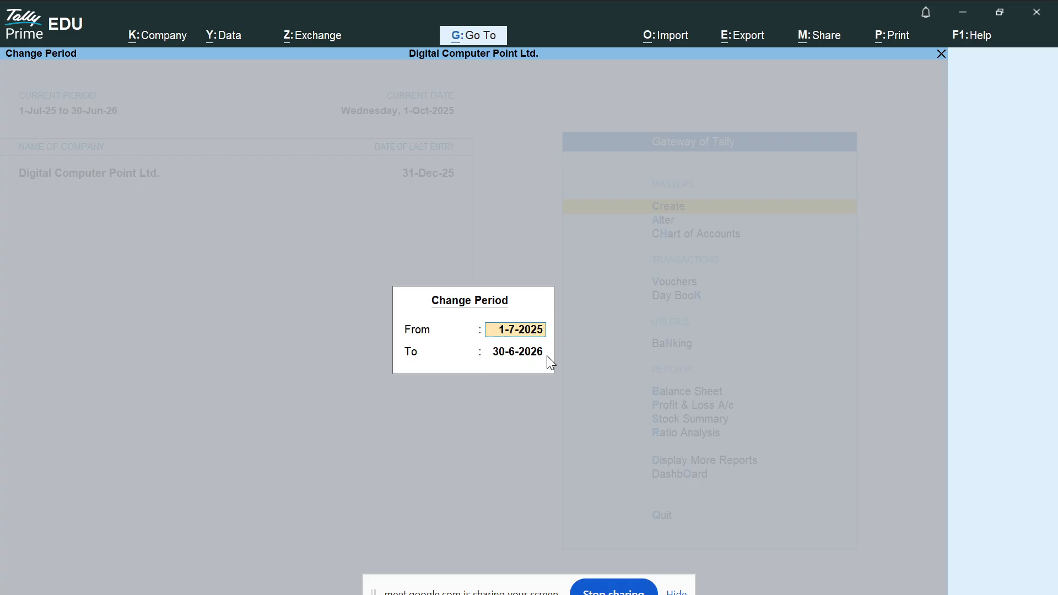
pyautogui.press('Escape')
pyautogui.press('Escape')
pyautogui.press('Escape')
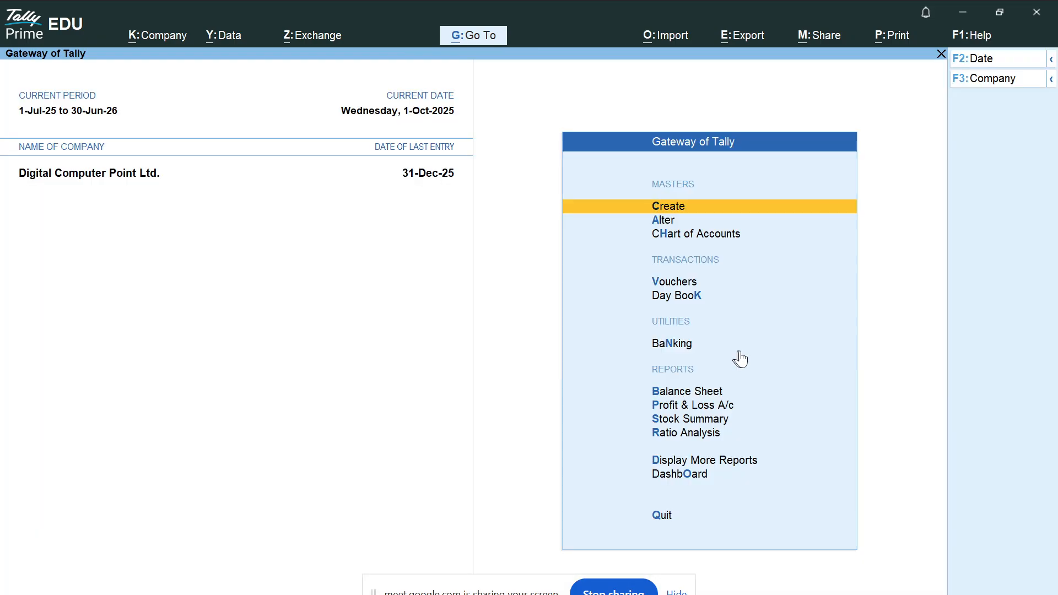
# Display the Mobile Bill ledger vouchers again and highlight the Cash payment entry.
pyautogui.write('d')
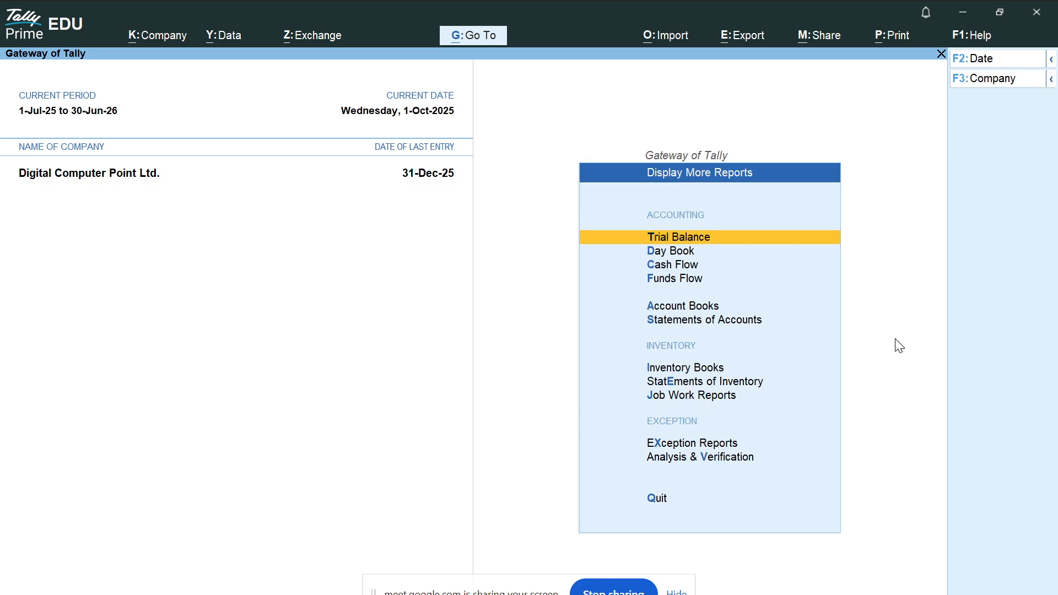
pyautogui.write('alMob')
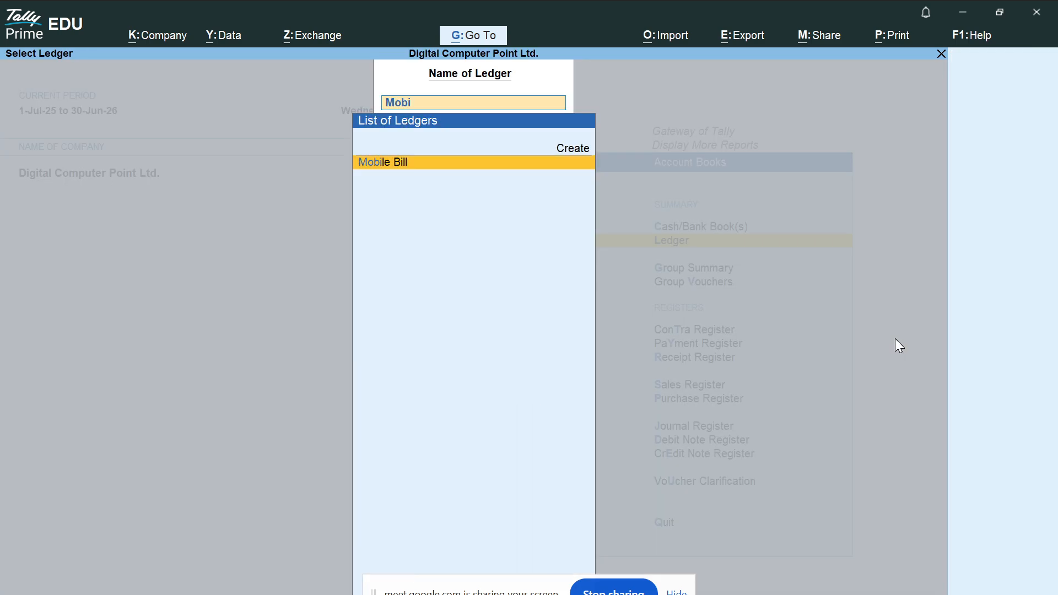
pyautogui.press('Return')
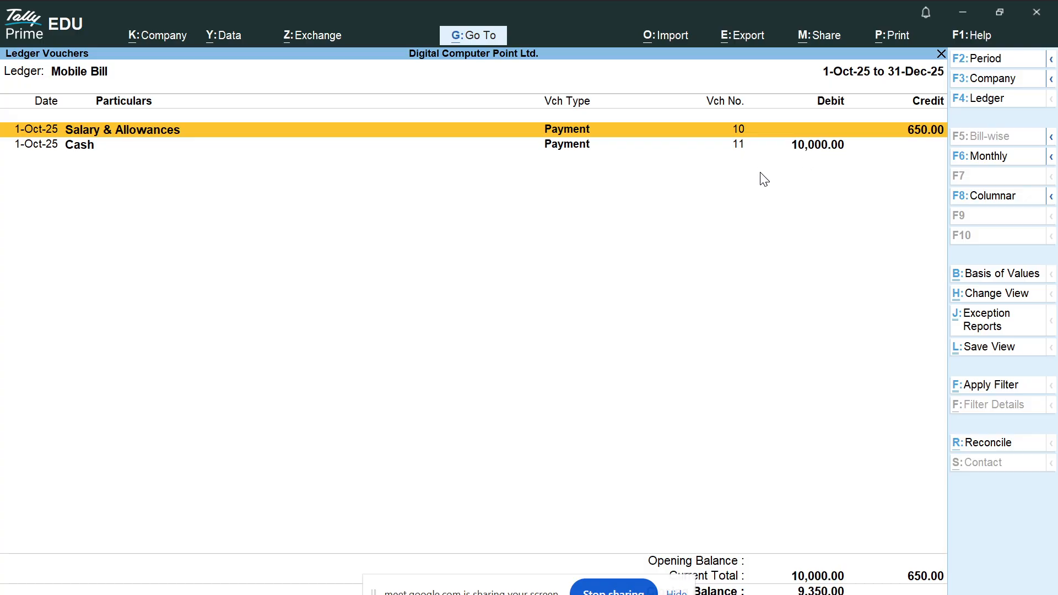
pyautogui.press('Down')
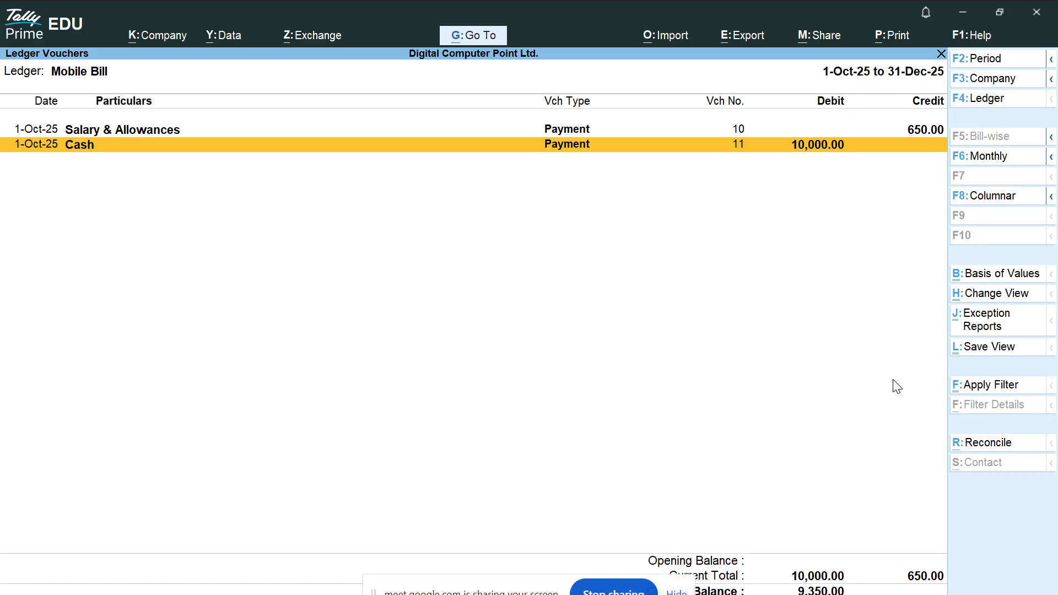
# Leave the Mobile Bill ledger, view the company's Balance Sheet and return to the Gateway of Tally.
pyautogui.press('Escape')
pyautogui.press('Escape')
pyautogui.press('Escape')
pyautogui.press('Escape')
pyautogui.press('Escape')
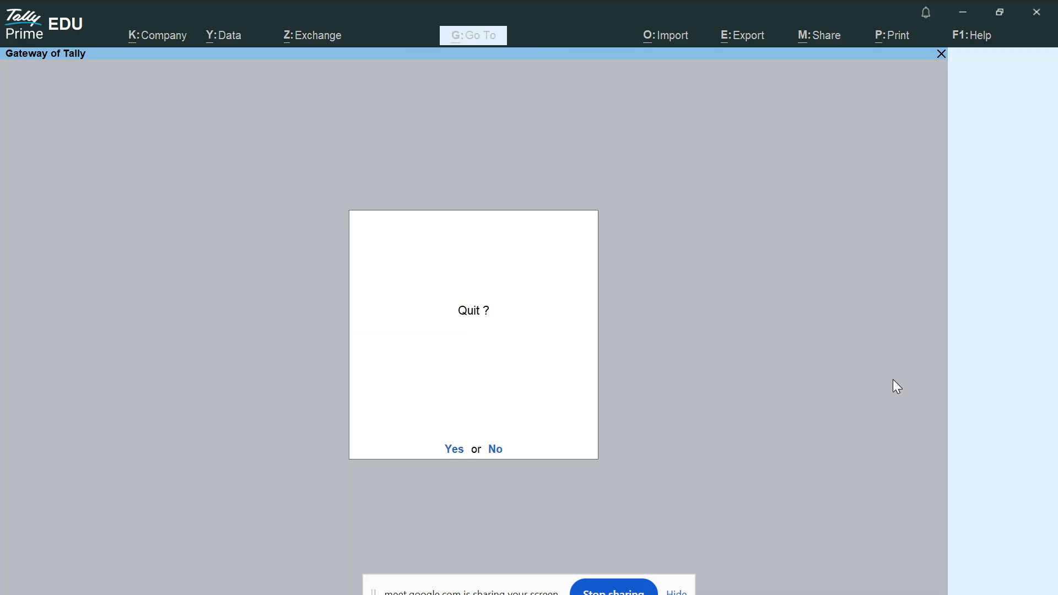
pyautogui.press('Escape')
pyautogui.press('b')
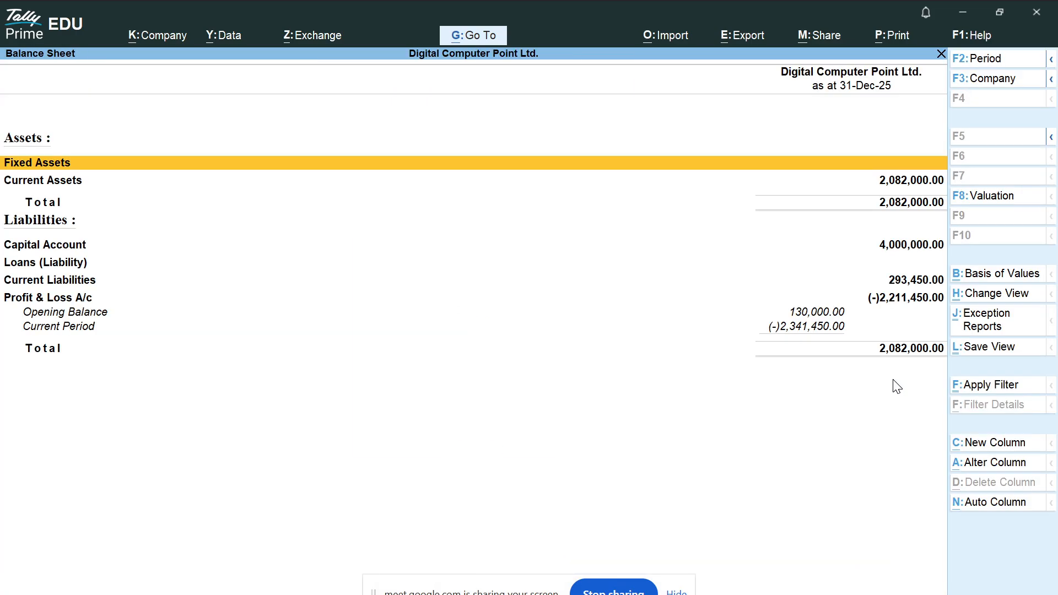
pyautogui.press('Escape')
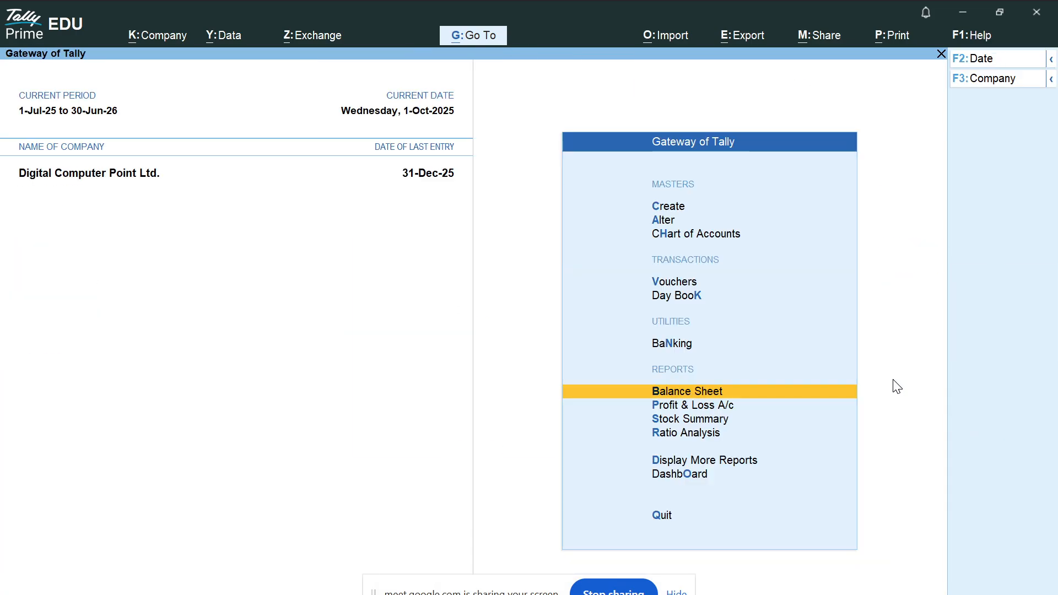
# Open the Profit & Loss A/c and set its format of report to Detailed.
pyautogui.press('Down')
pyautogui.press('Return')
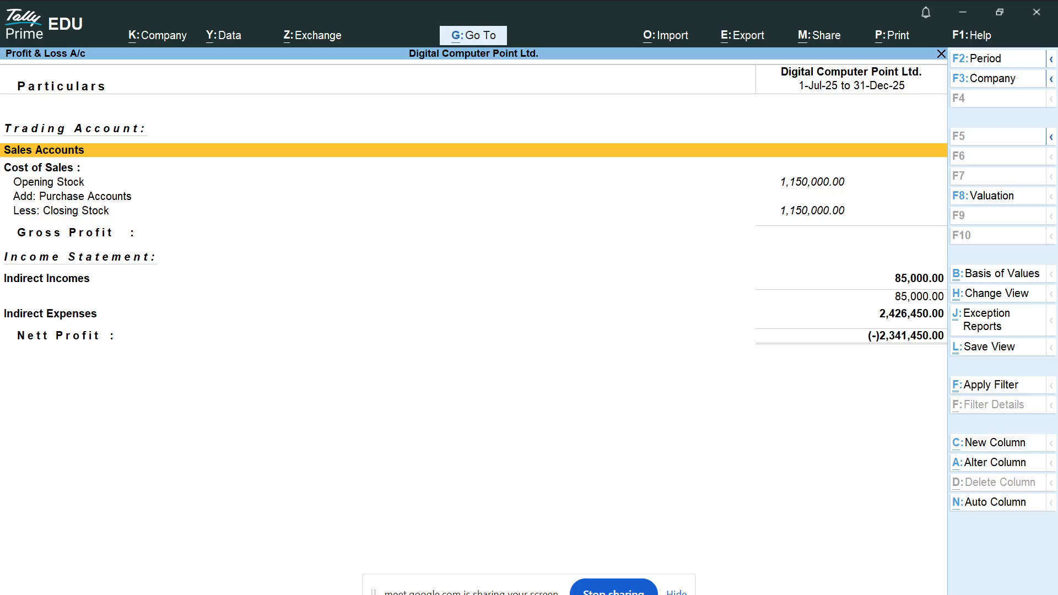
pyautogui.press('F12')
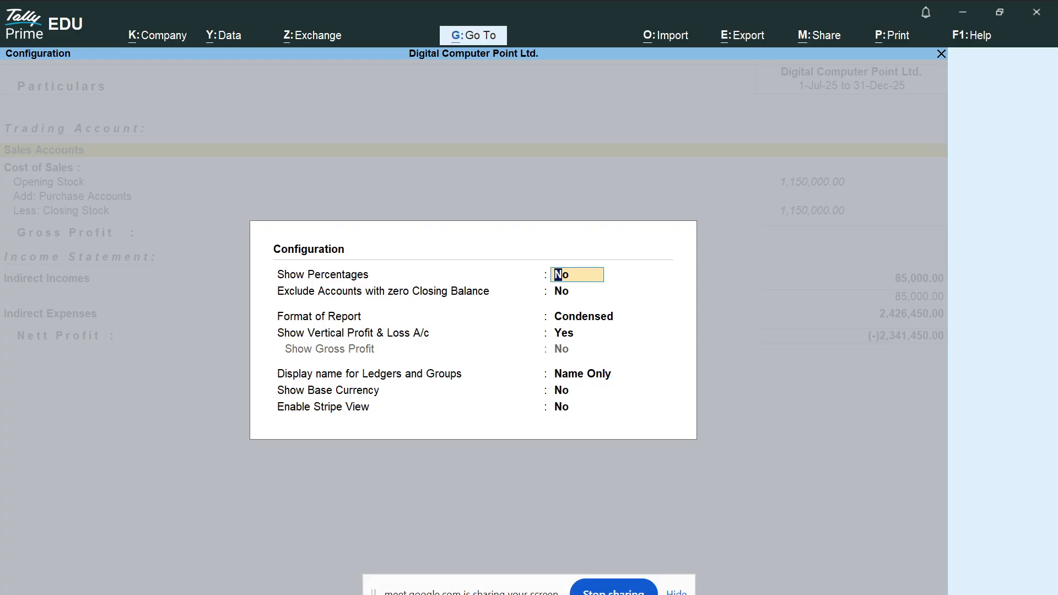
pyautogui.press('Return')
pyautogui.press('Return')
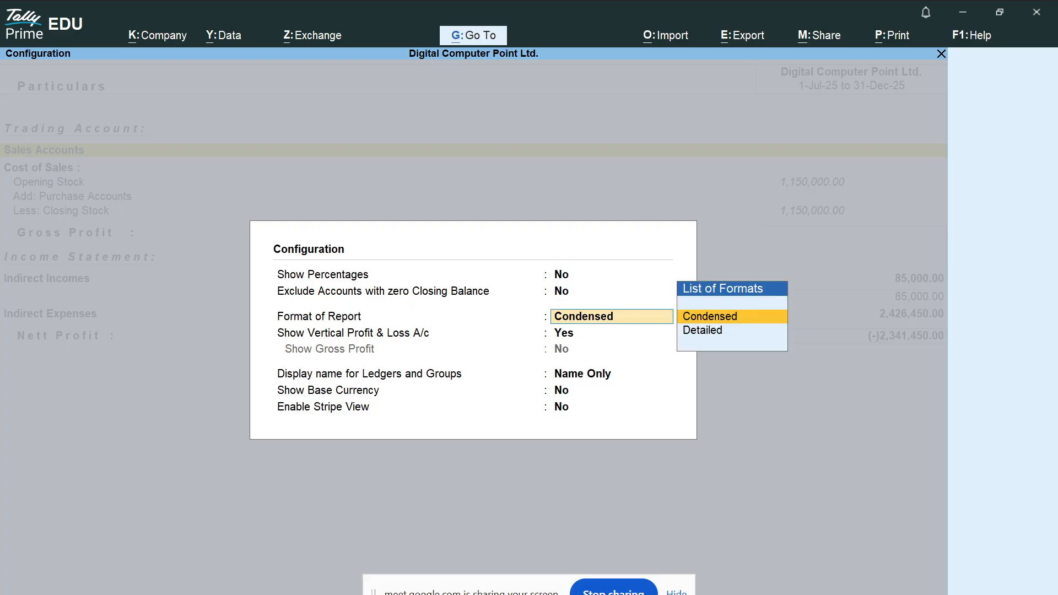
pyautogui.press('Down')
pyautogui.press('Return')
pyautogui.press('Return')
pyautogui.press('Return')
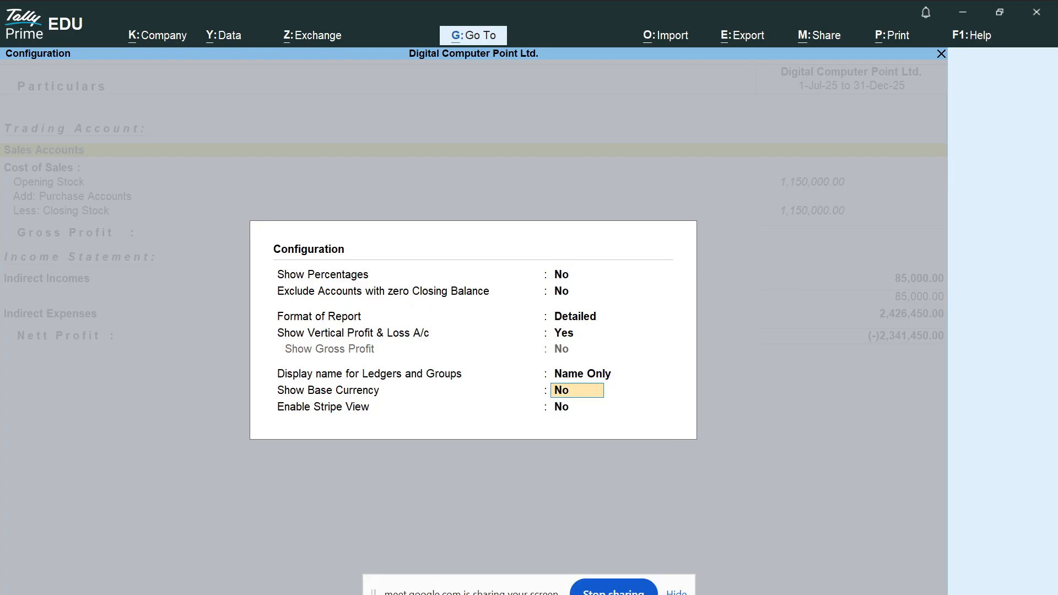
pyautogui.press('Return')
pyautogui.press('Return')
# Examine the Mobile Bill line under Indirect Expenses in the Profit & Loss A/c and return to the Gateway of Tally.
pyautogui.press('Down')
pyautogui.press('Down')
pyautogui.press('Down')
pyautogui.press('Down')
pyautogui.press('Down')
pyautogui.press('Down')
pyautogui.press('Down')
pyautogui.press('Down')
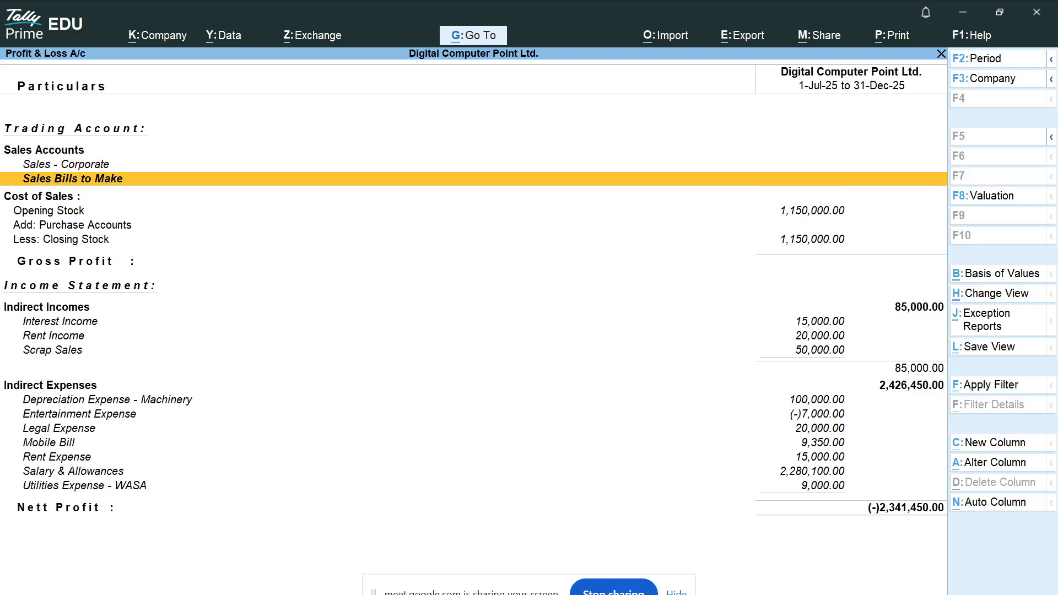
pyautogui.press('Down')
pyautogui.press('Down')
pyautogui.press('Down')
pyautogui.press('Down')
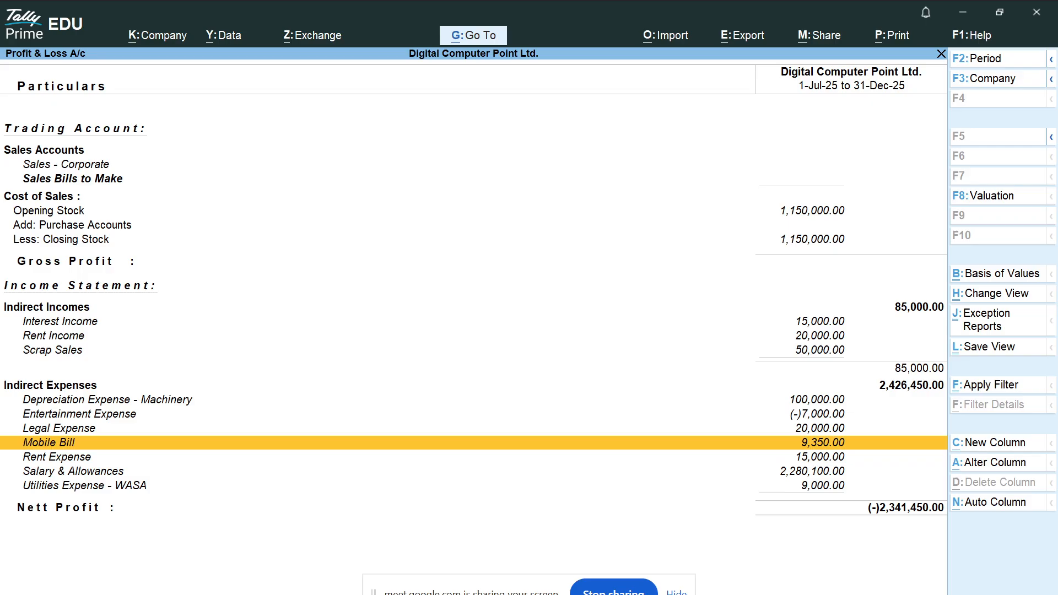
pyautogui.press('Escape')
pyautogui.press('Escape')
pyautogui.press('Escape')
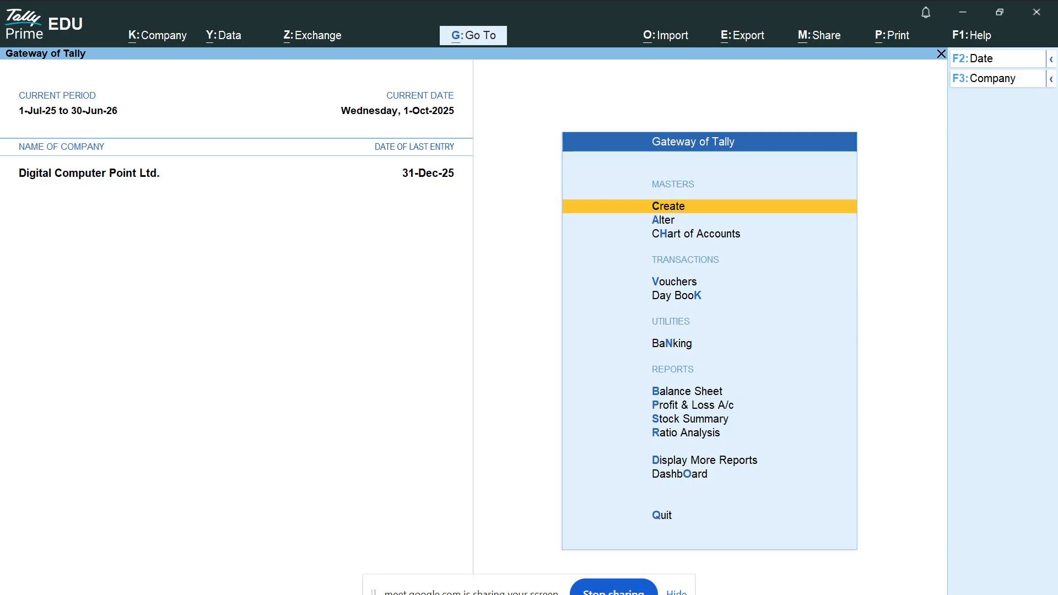
# Display the Mobile Bill ledger vouchers once more to compare the salary deduction with the cash payment.
pyautogui.press('d')
pyautogui.press('a')
pyautogui.press('l')
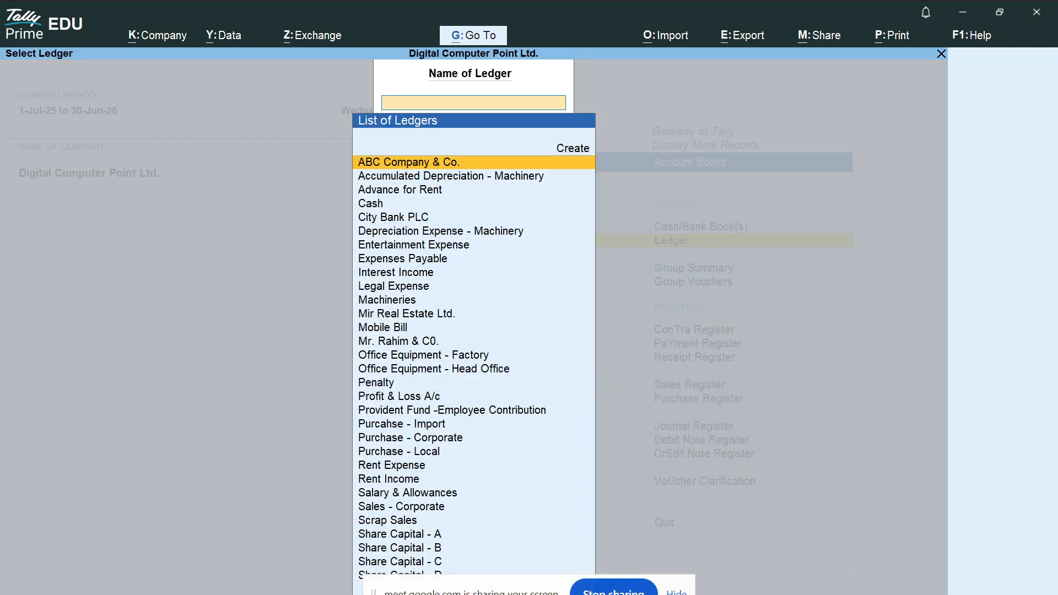
pyautogui.write('Mob')
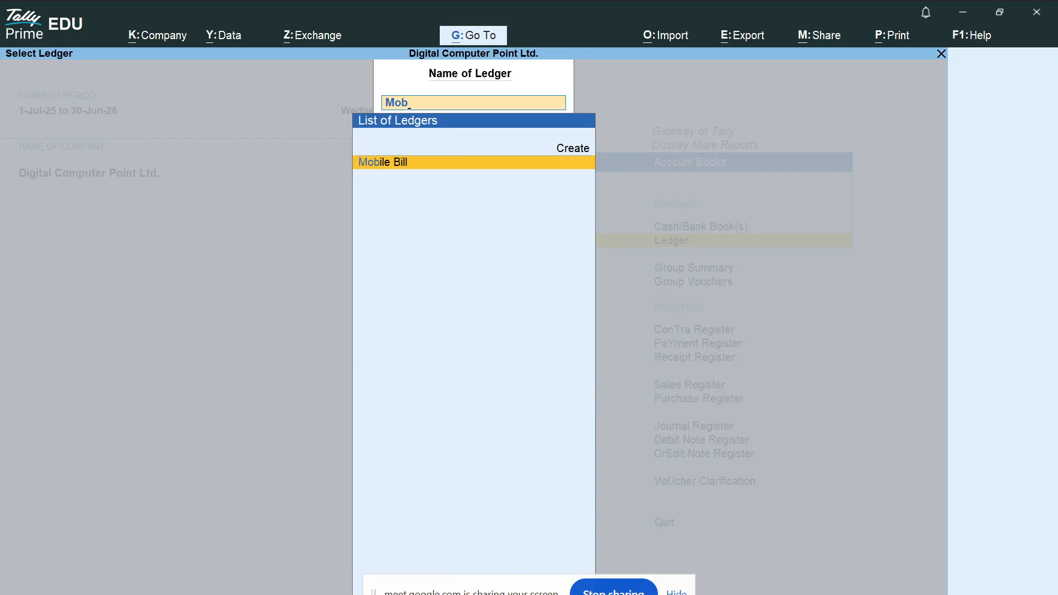
pyautogui.press('Return')
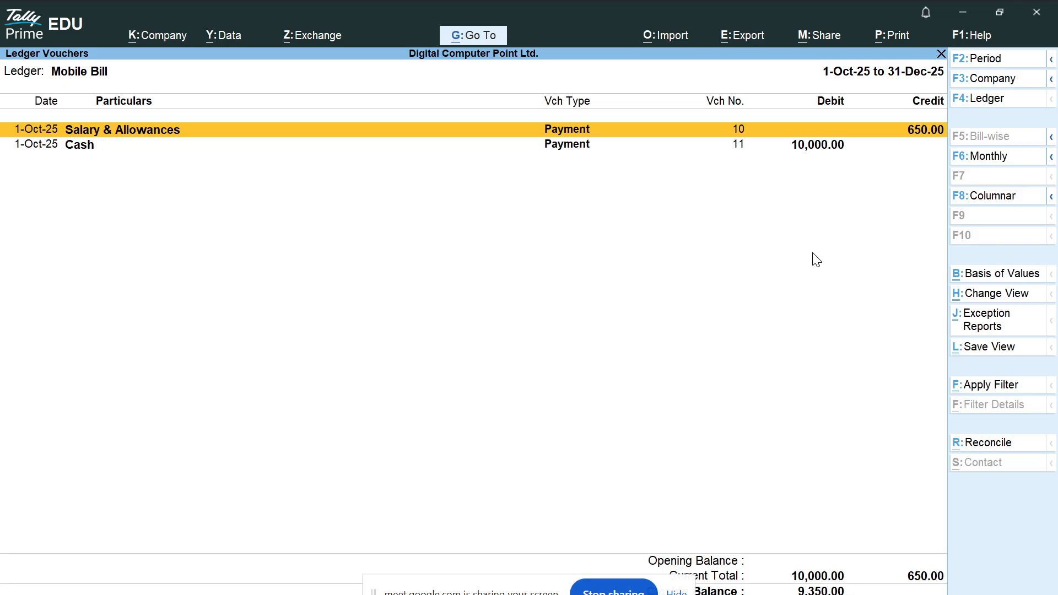
# Switch to the Salary_Sheet workbook in Excel and review the Entertainment and Mobile Bill deduction columns and the salary month heading.
pyautogui.click(590, 594)
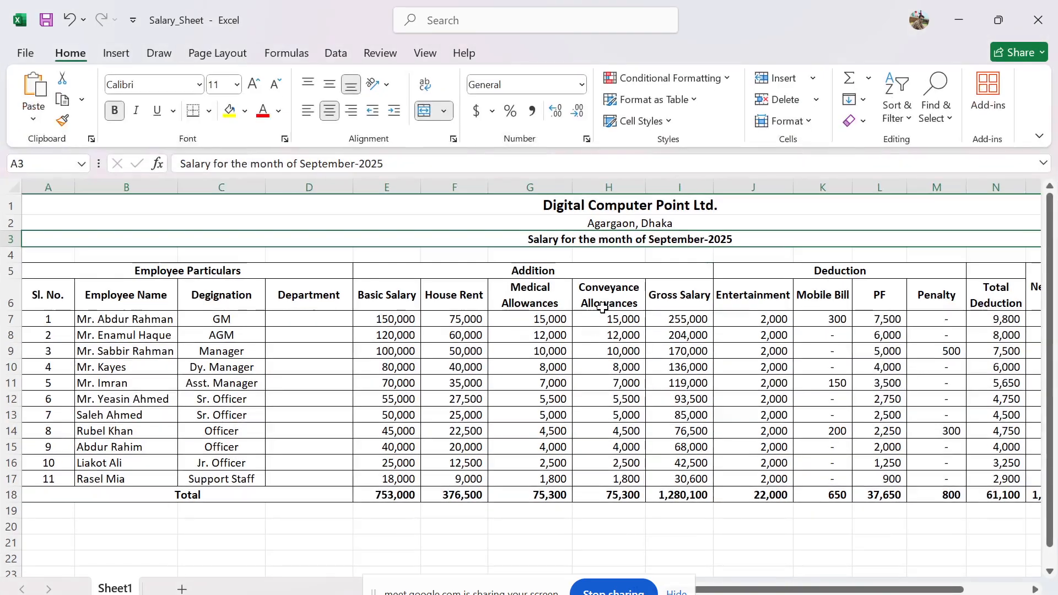
pyautogui.click(755, 295)
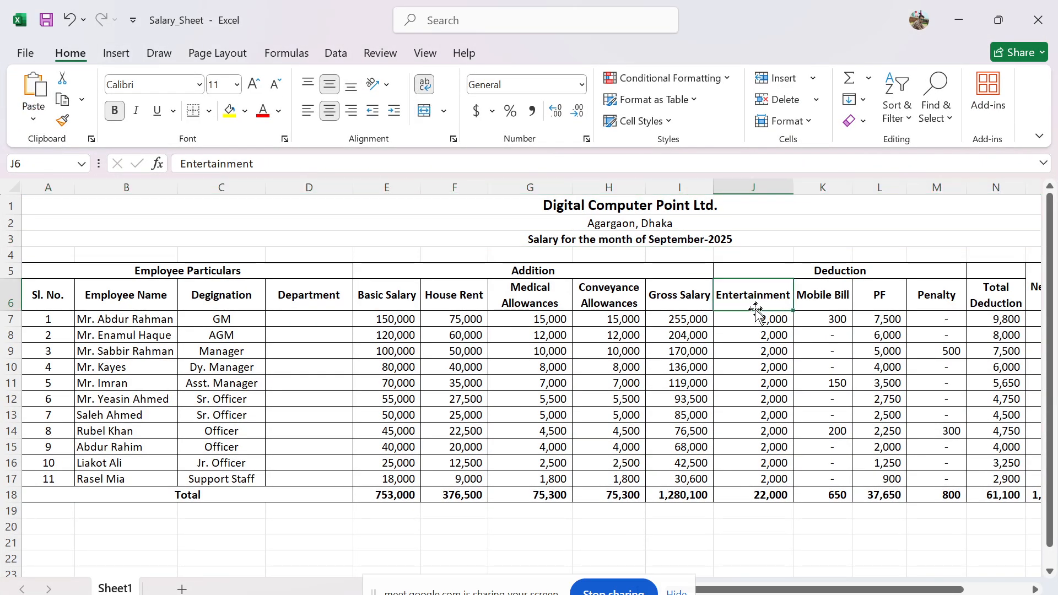
pyautogui.click(832, 288)
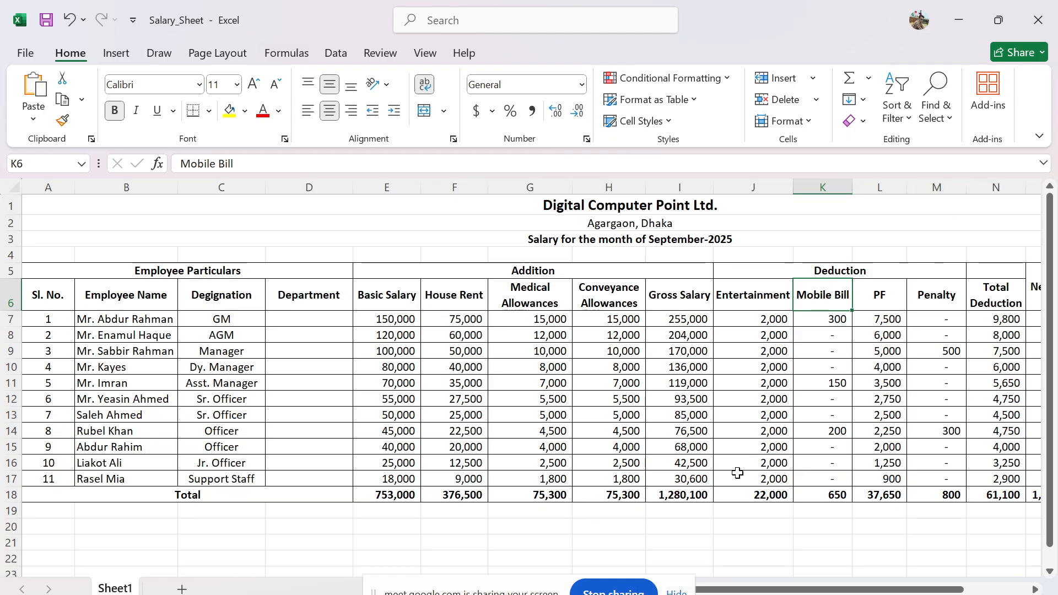
pyautogui.click(729, 512)
pyautogui.click(816, 527)
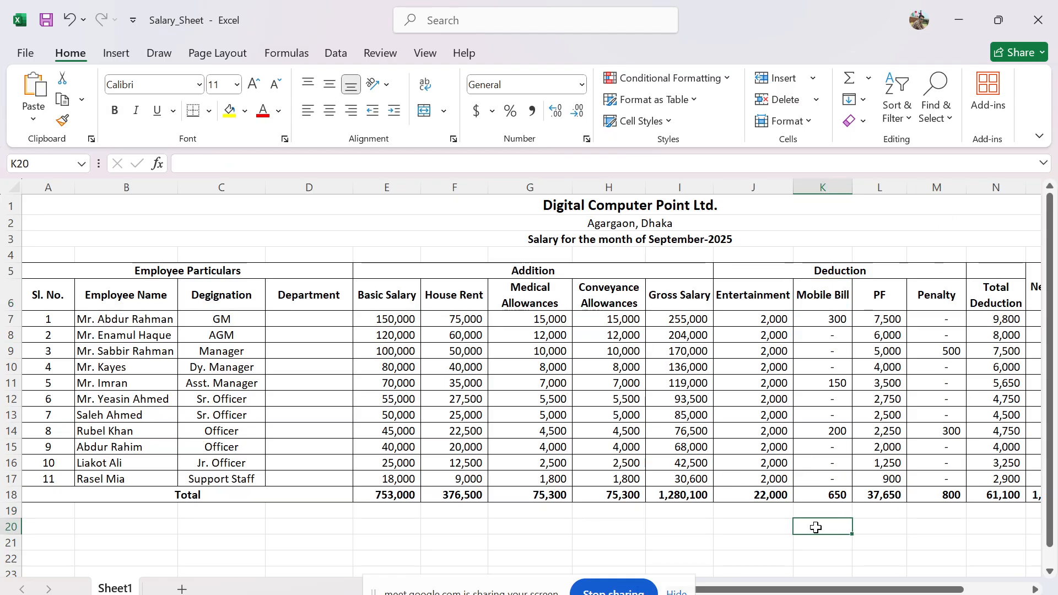
pyautogui.click(874, 238)
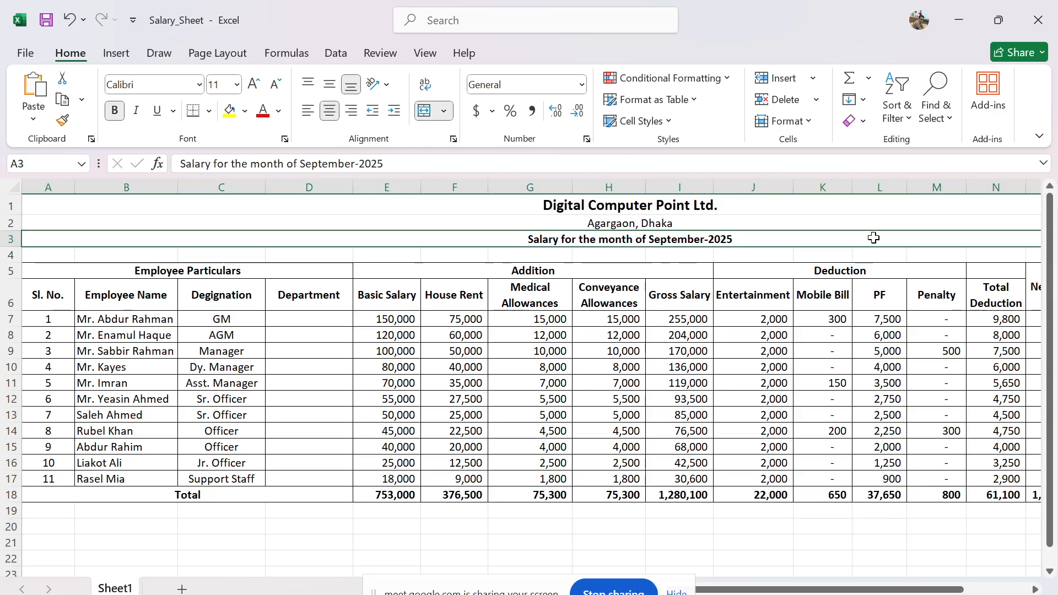
pyautogui.click(775, 543)
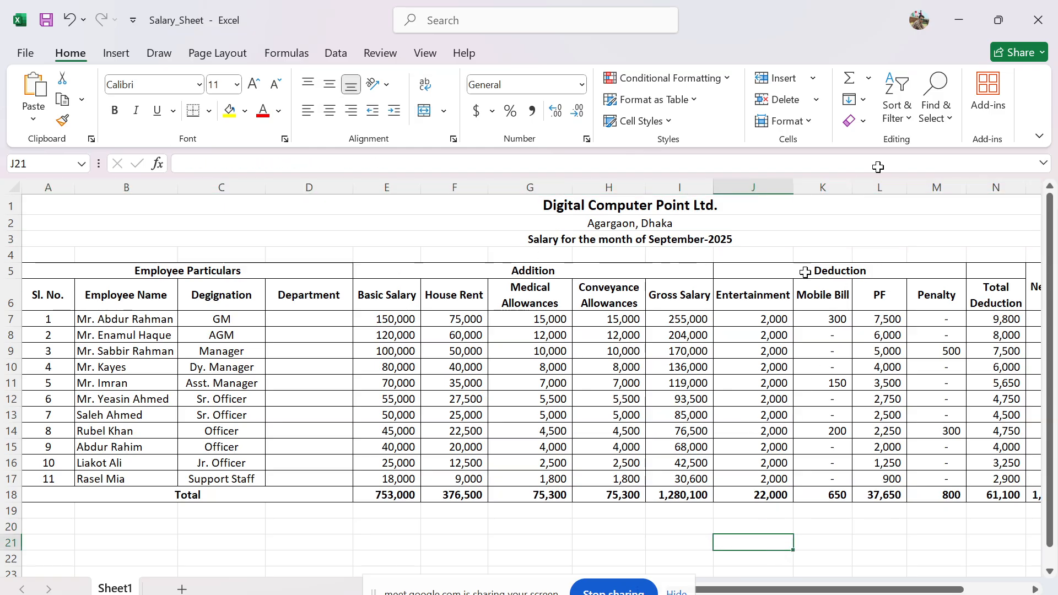
# Close the Salary_Sheet workbook and return from the Mobile Bill ledger in TallyPrime to the Gateway of Tally.
pyautogui.click(1043, 24)
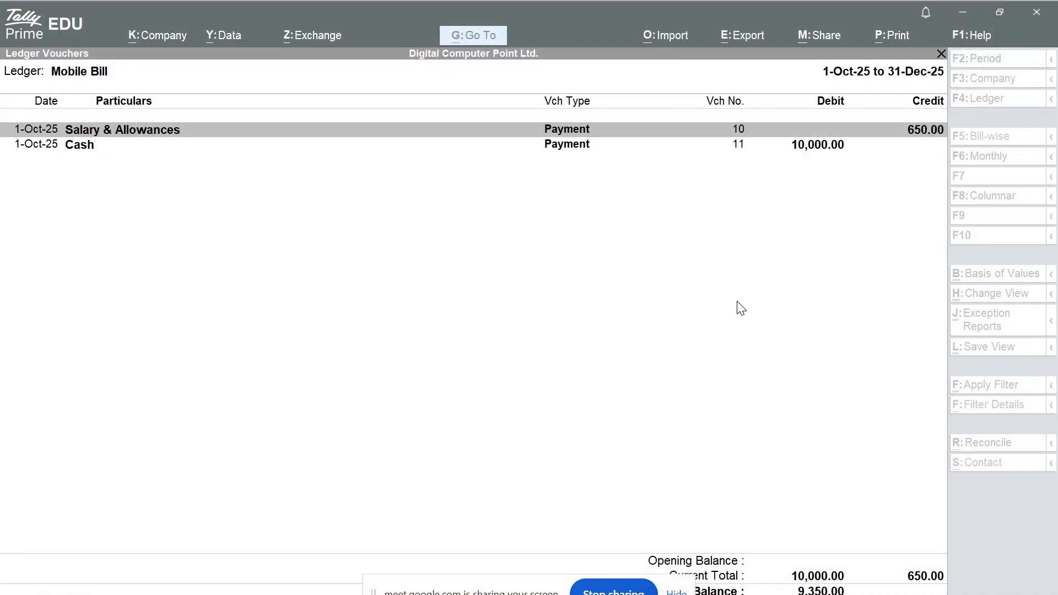
pyautogui.press('Escape')
pyautogui.press('Escape')
pyautogui.press('Escape')
pyautogui.press('Escape')
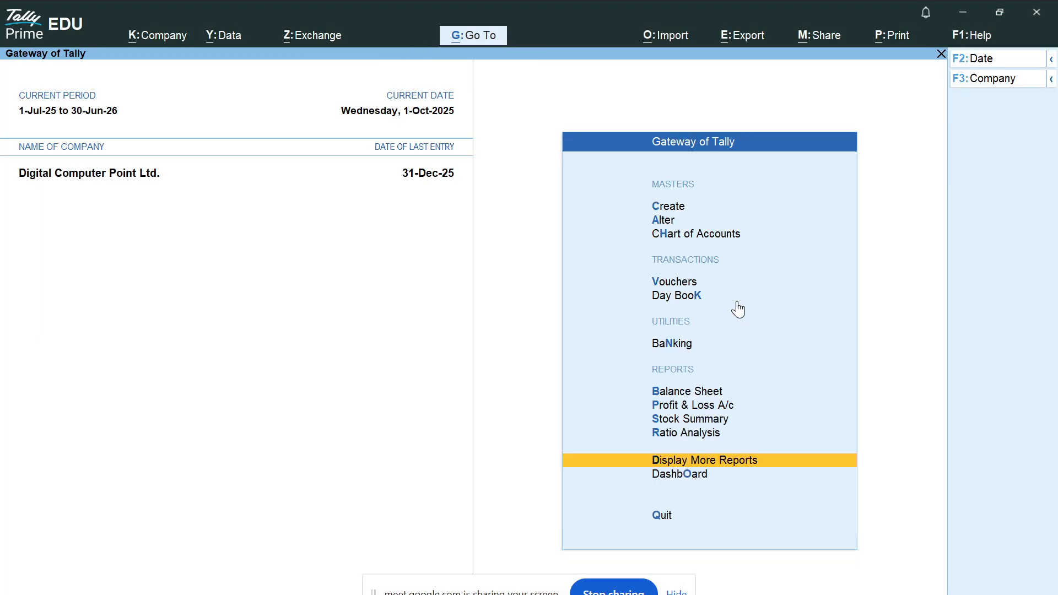
pyautogui.press('Escape')
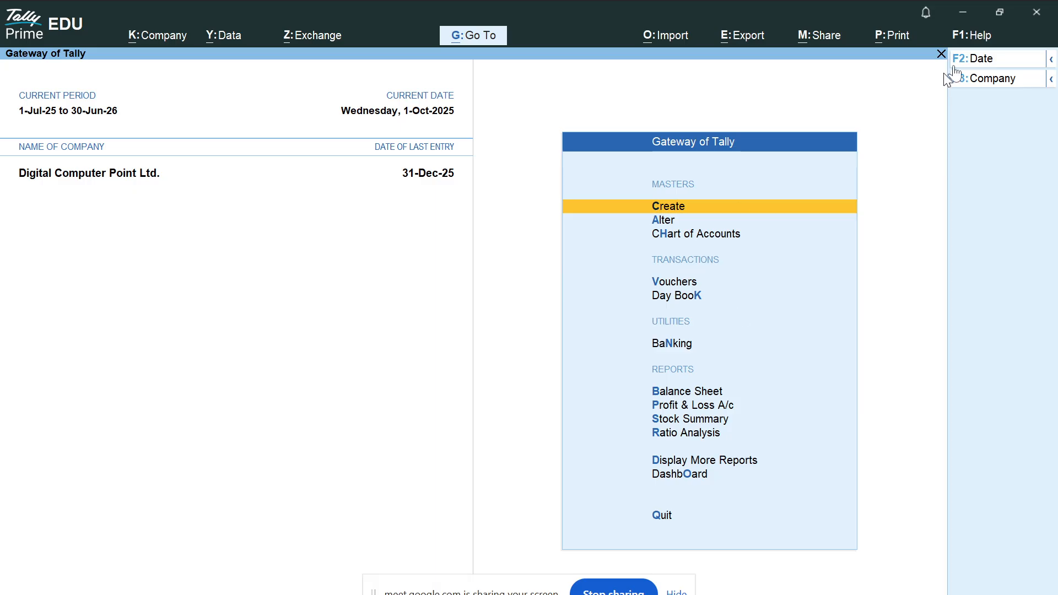
# Switch to the Tally folder, open TallyPrime_7_Class_Training_Schedule in PowerPoint and browse to the Class 5: Practice slide.
pyautogui.click(963, 12)
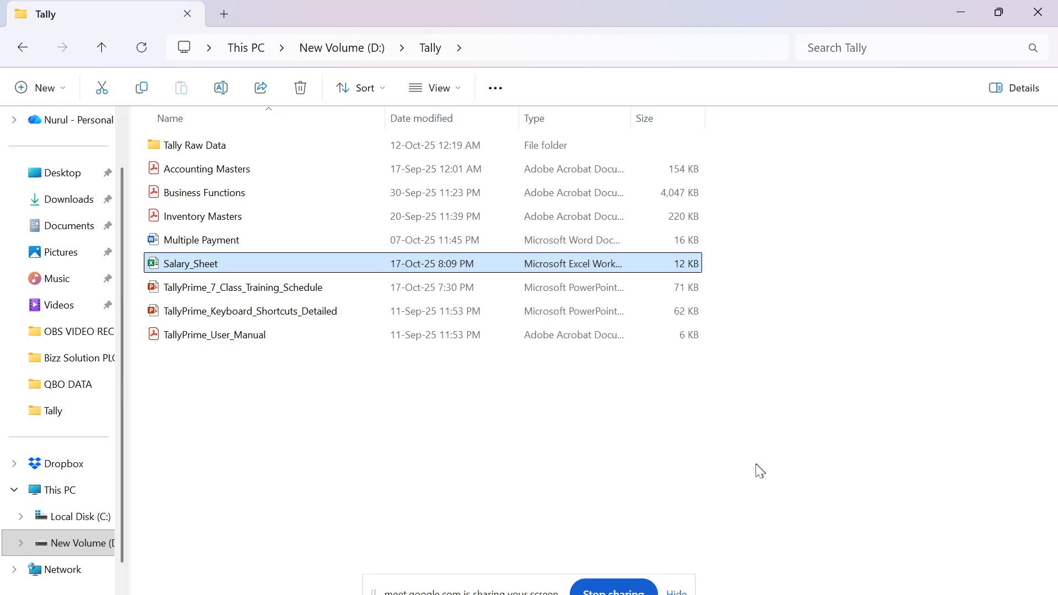
pyautogui.doubleClick(239, 282)
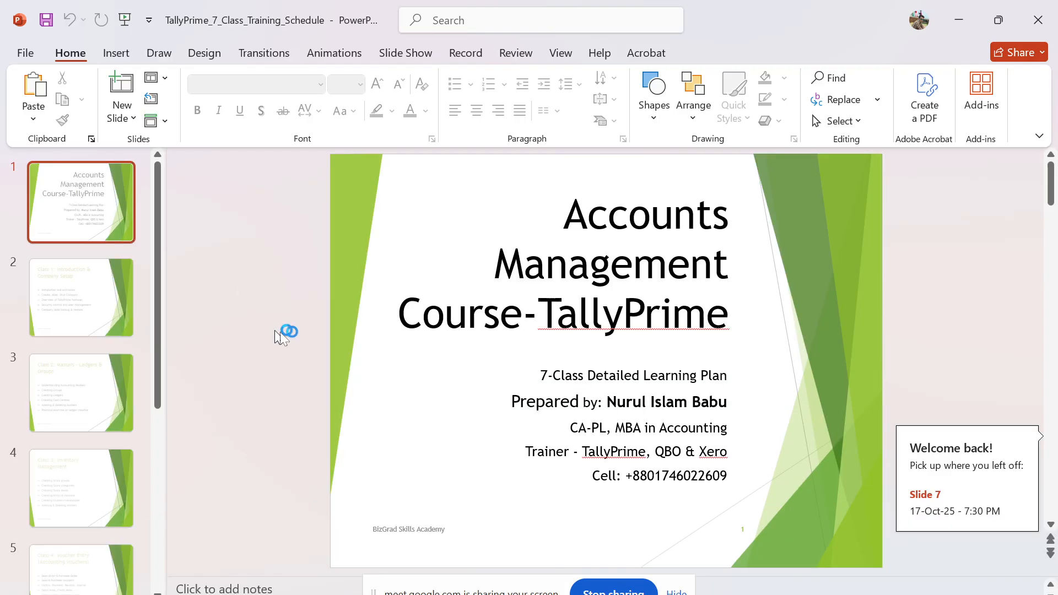
pyautogui.click(82, 321)
pyautogui.click(74, 379)
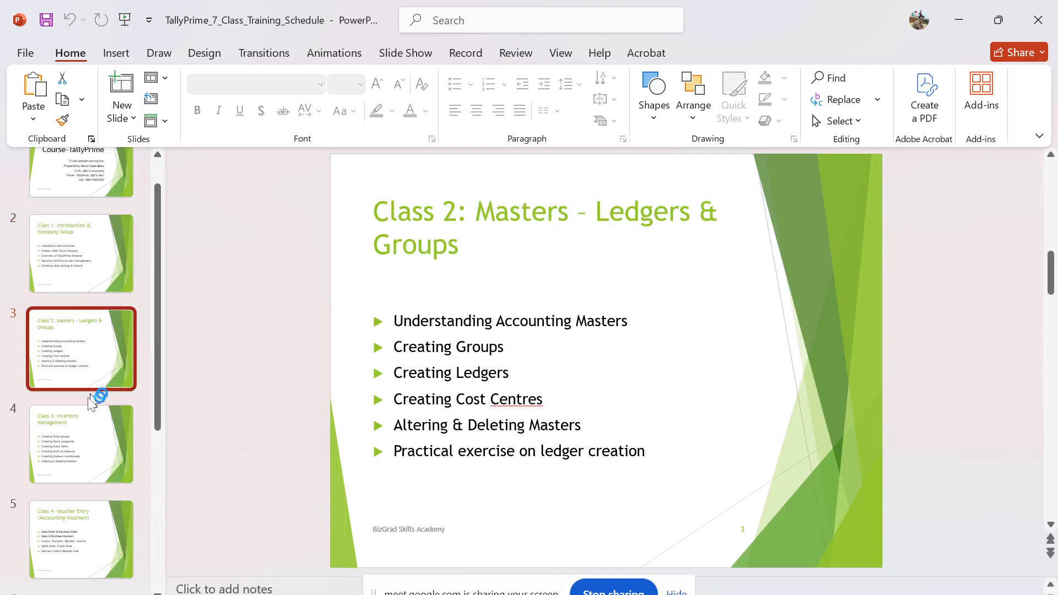
pyautogui.click(85, 457)
pyautogui.click(108, 493)
pyautogui.click(113, 509)
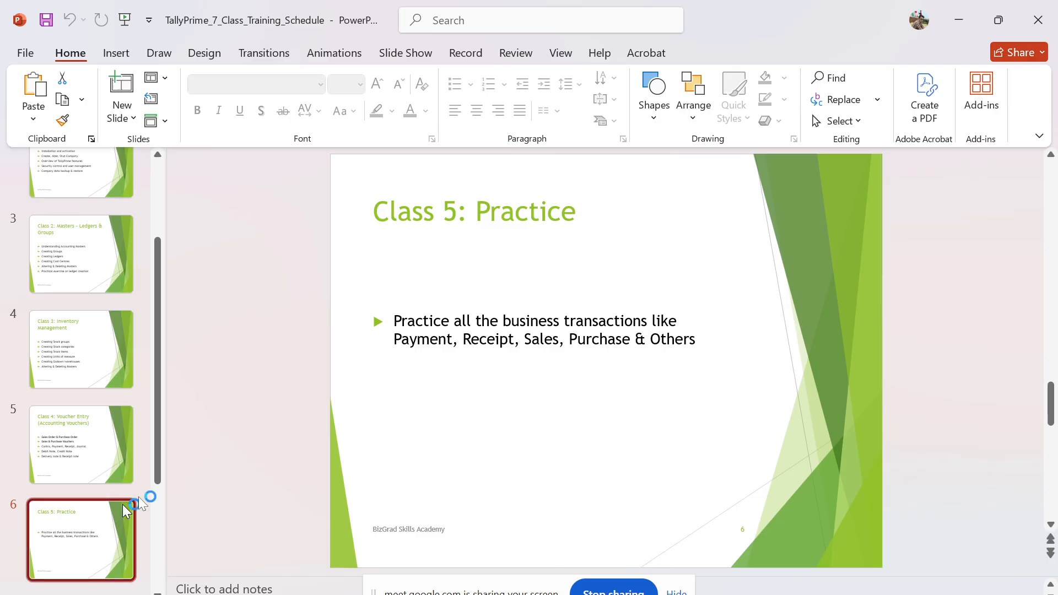
pyautogui.press('Down')
pyautogui.click(118, 385)
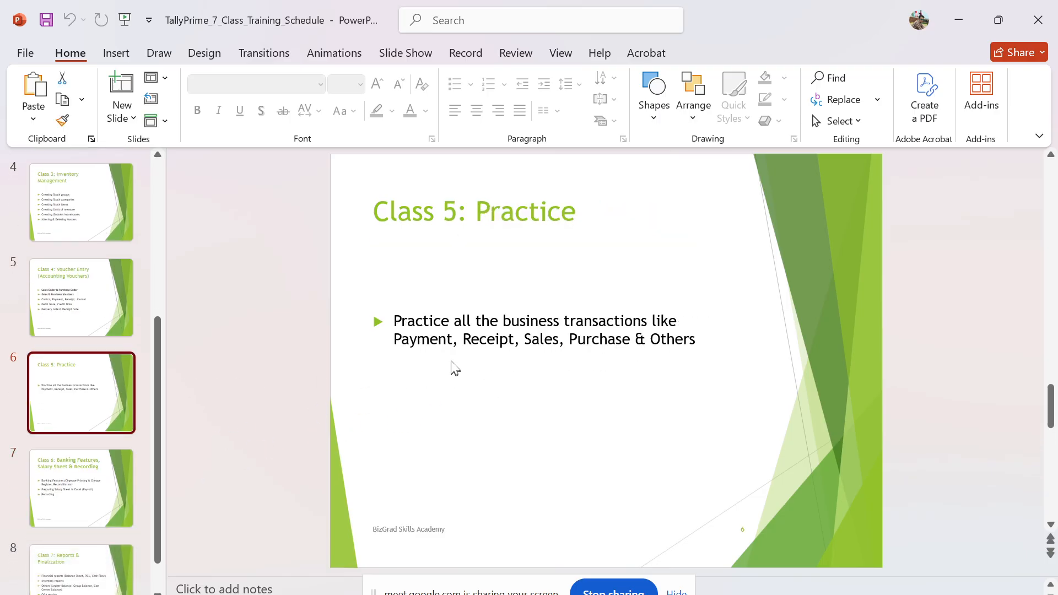
# Review the Class 5 practice topic and the Class 6 banking, salary sheet and recording topics, and close the presentation.
pyautogui.moveTo(394, 317); pyautogui.dragTo(701, 347)
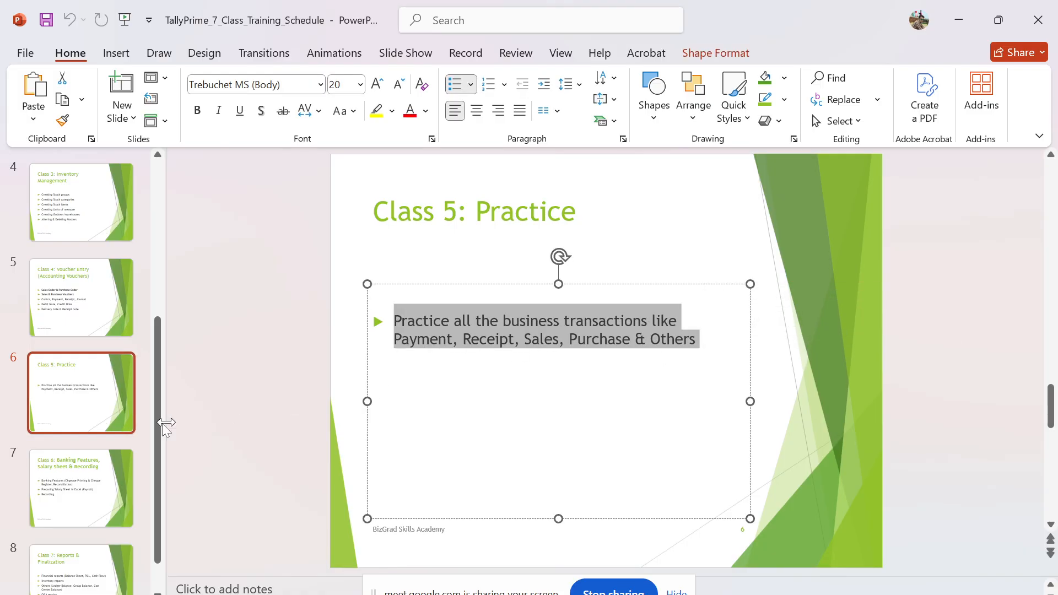
pyautogui.click(69, 469)
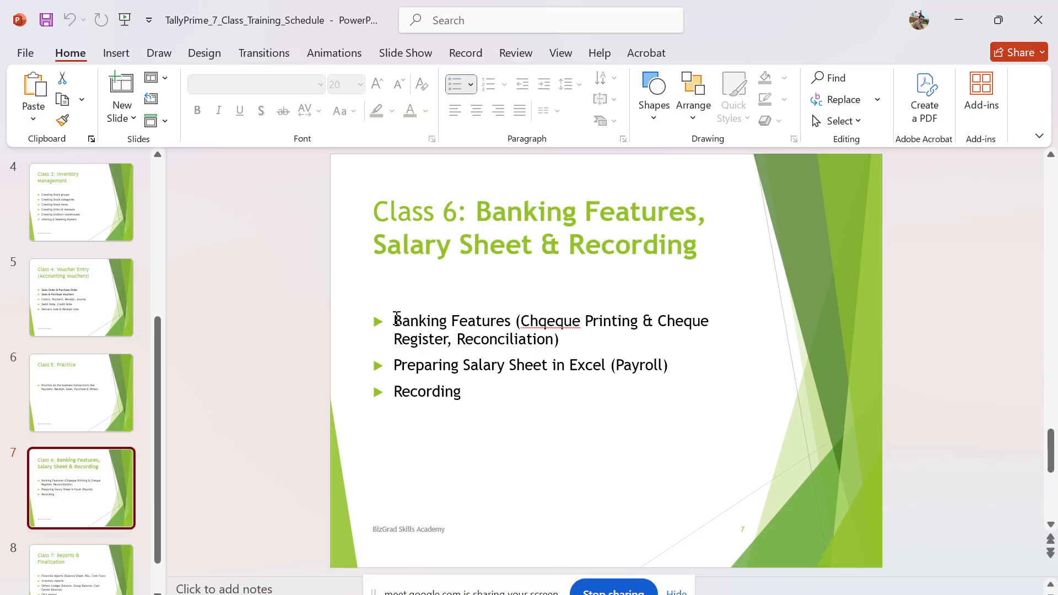
pyautogui.moveTo(395, 318); pyautogui.dragTo(574, 336)
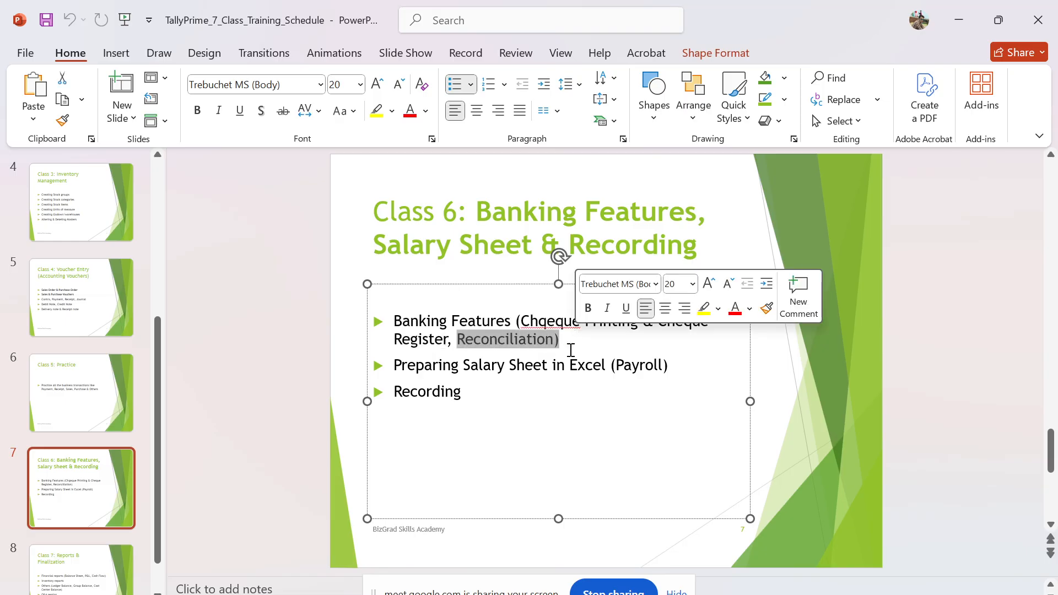
pyautogui.click(571, 351)
pyautogui.click(569, 342)
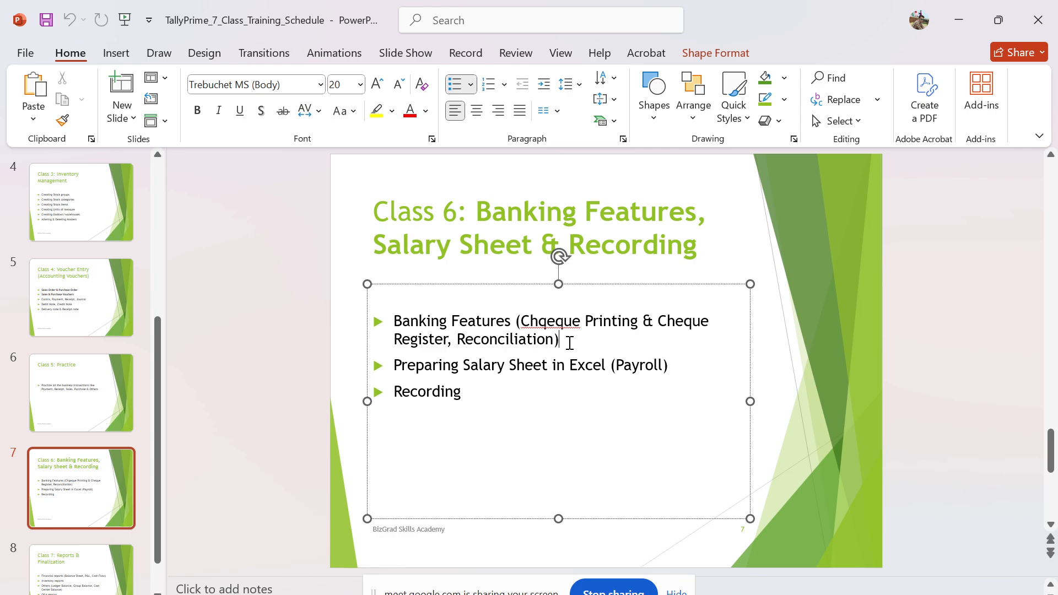
pyautogui.click(637, 466)
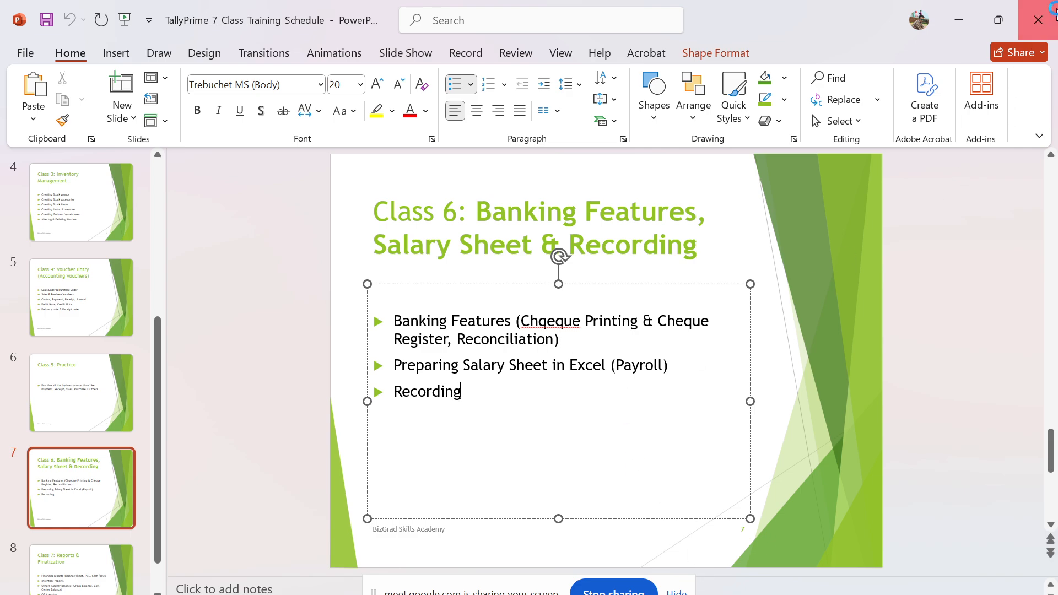
pyautogui.click(1037, 19)
# Reopen the training schedule to check the Class 4 and Class 3 slides, and close both the presentation and the folder window.
pyautogui.doubleClick(333, 289)
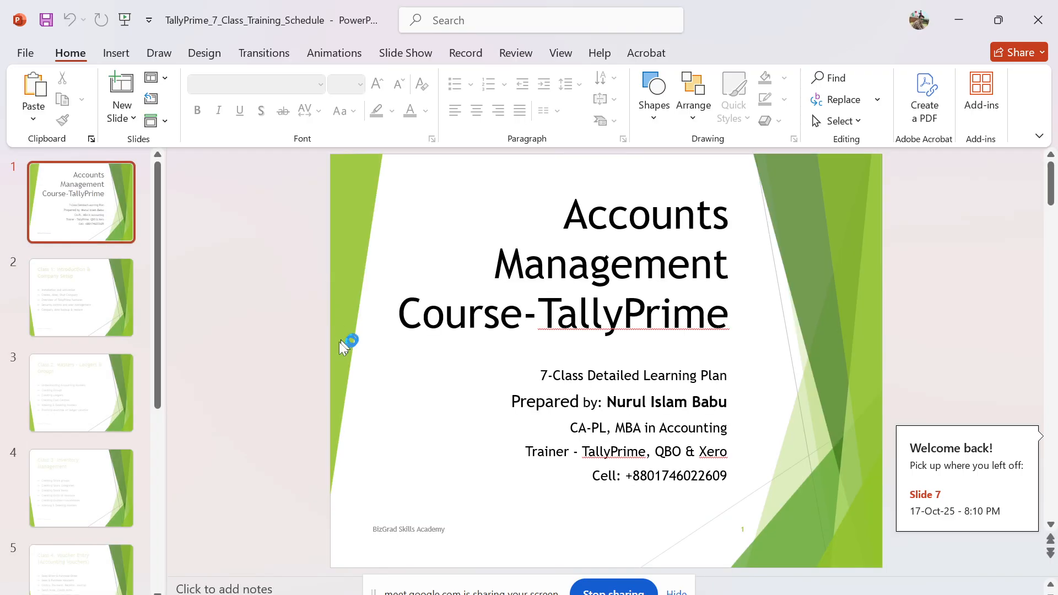
pyautogui.click(77, 505)
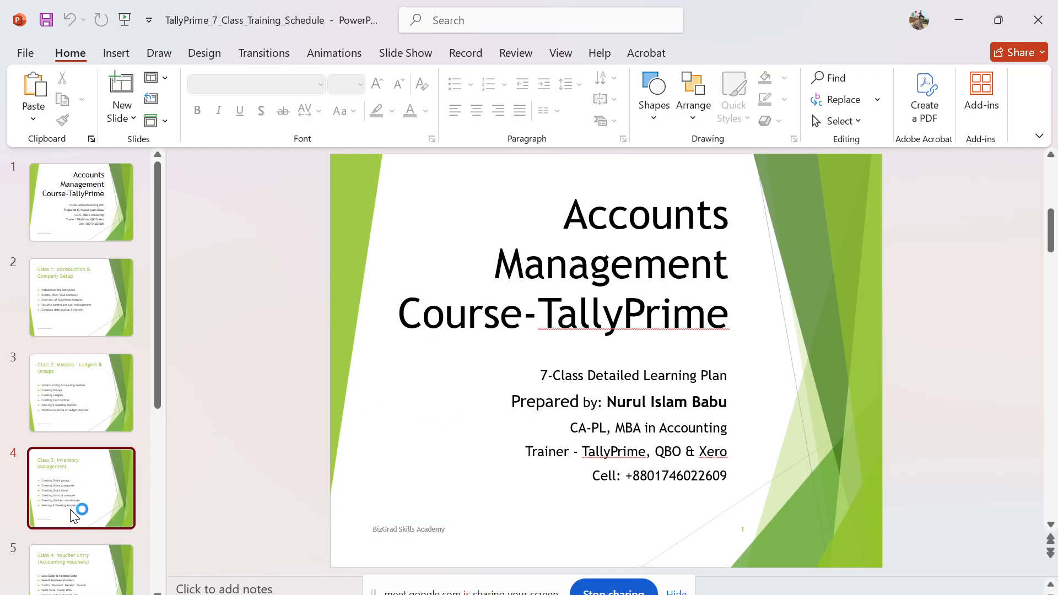
pyautogui.click(98, 545)
pyautogui.click(106, 547)
pyautogui.click(107, 435)
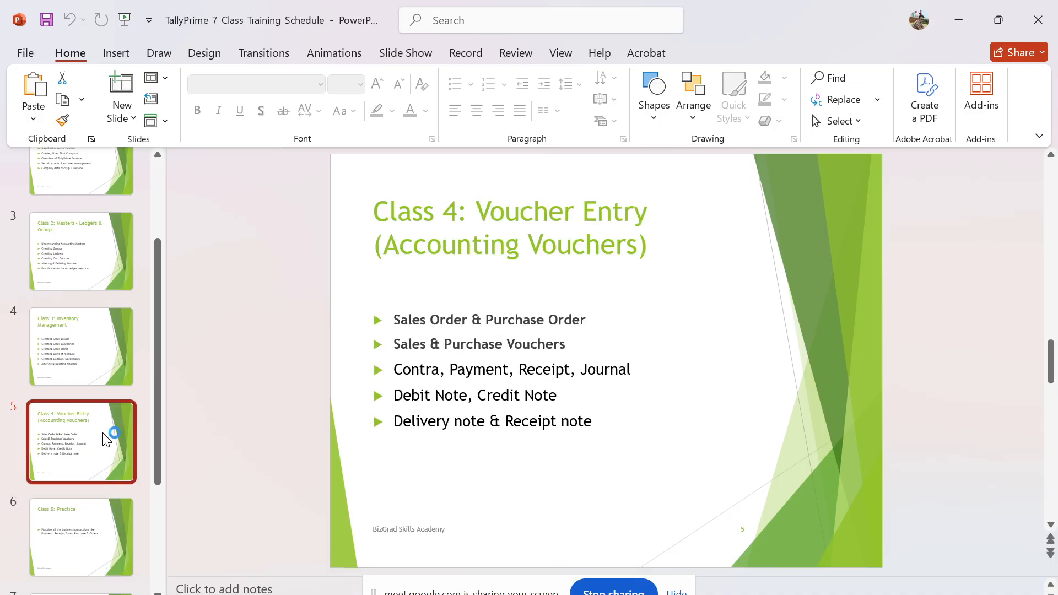
pyautogui.click(94, 373)
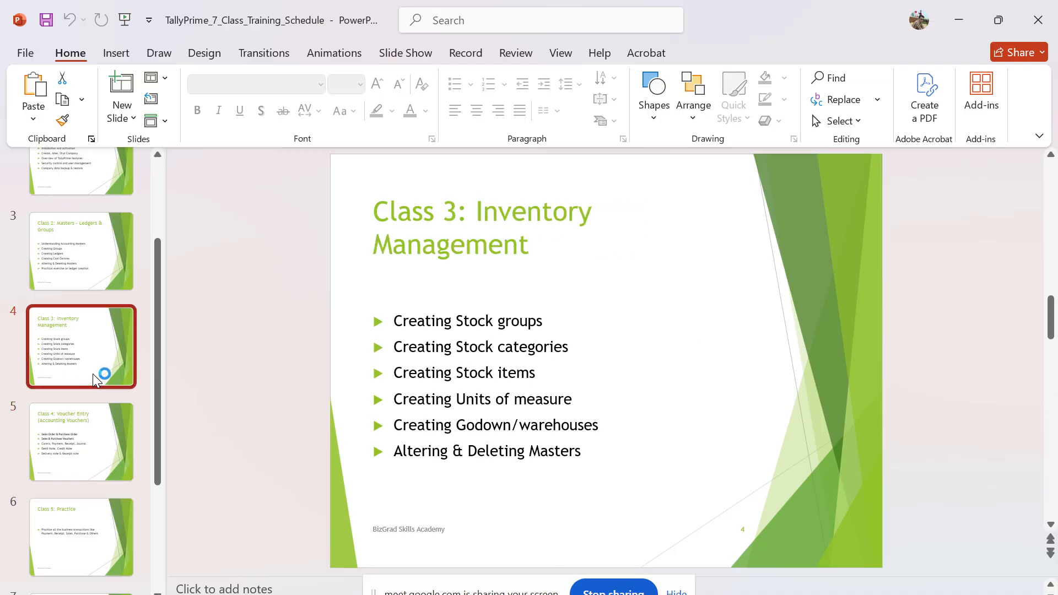
pyautogui.click(1037, 20)
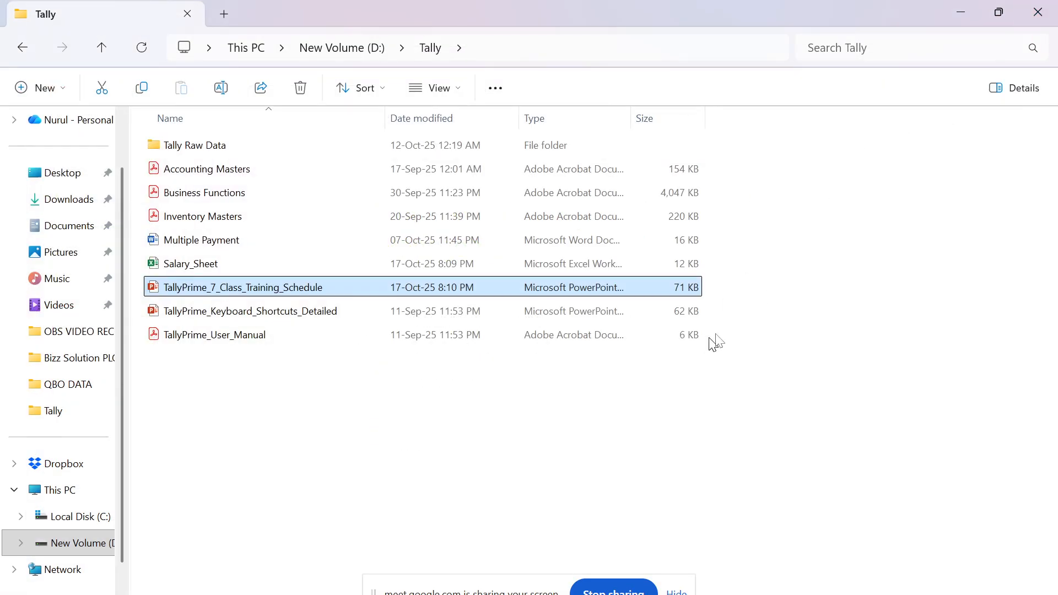
pyautogui.click(1036, 11)
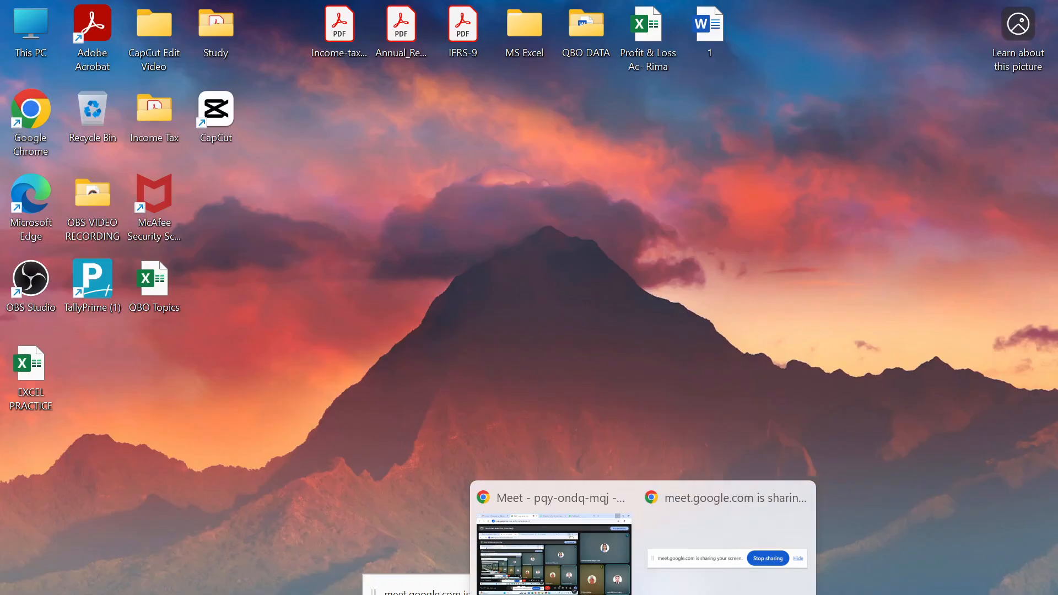
# Switch back to TallyPrime and display the unreconciled transactions of City Bank PLC from Banking Activities.
pyautogui.click(759, 592)
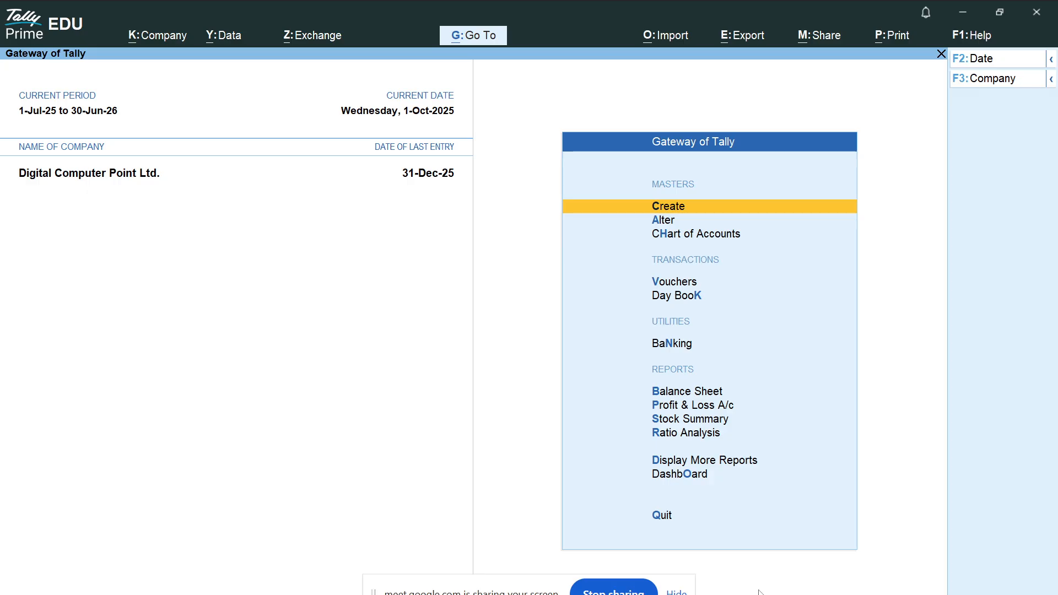
pyautogui.click(667, 345)
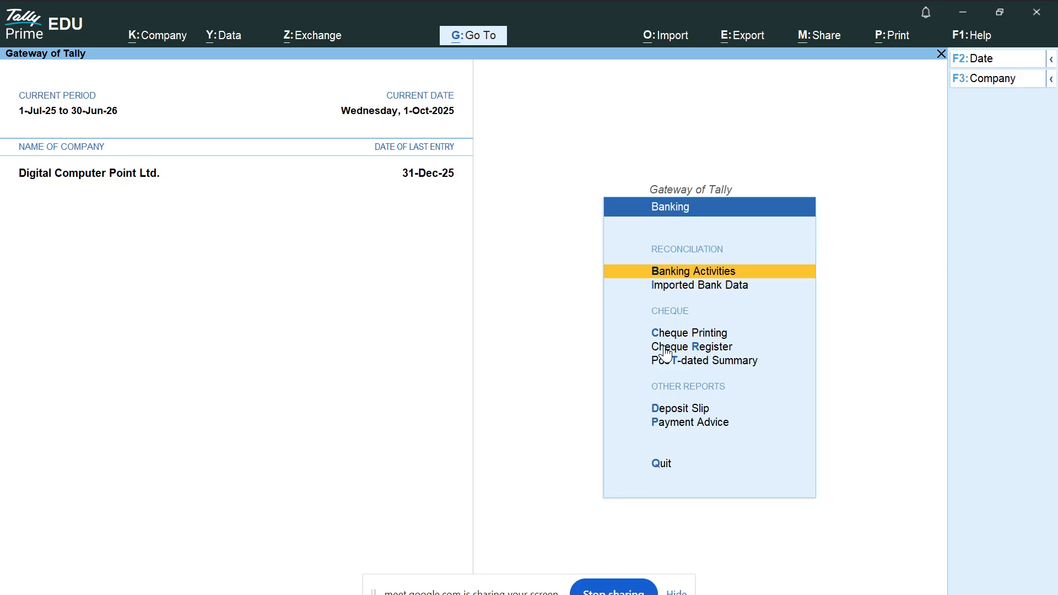
pyautogui.press('Return')
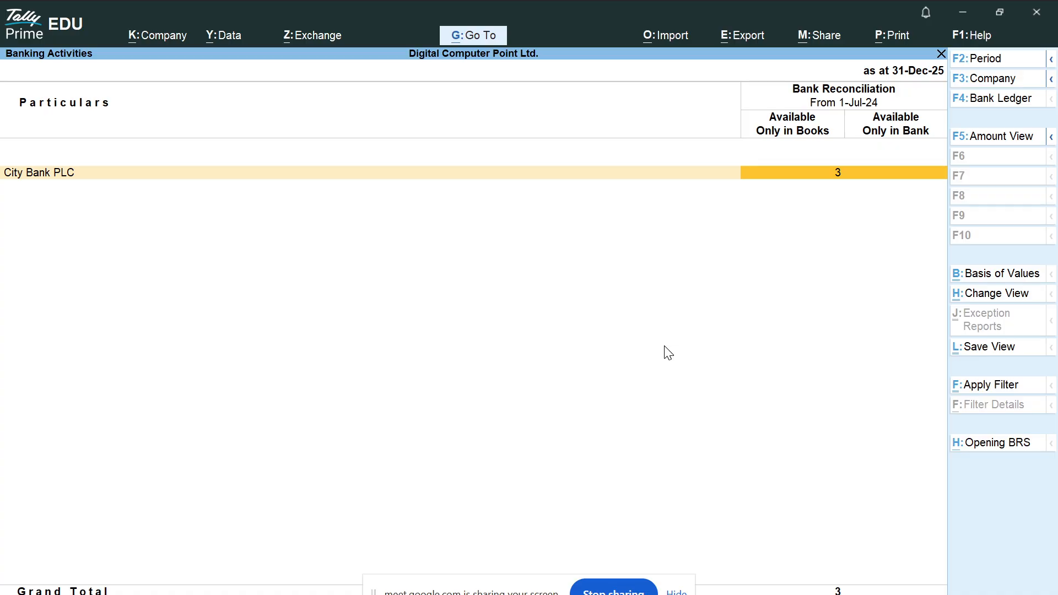
pyautogui.press('Return')
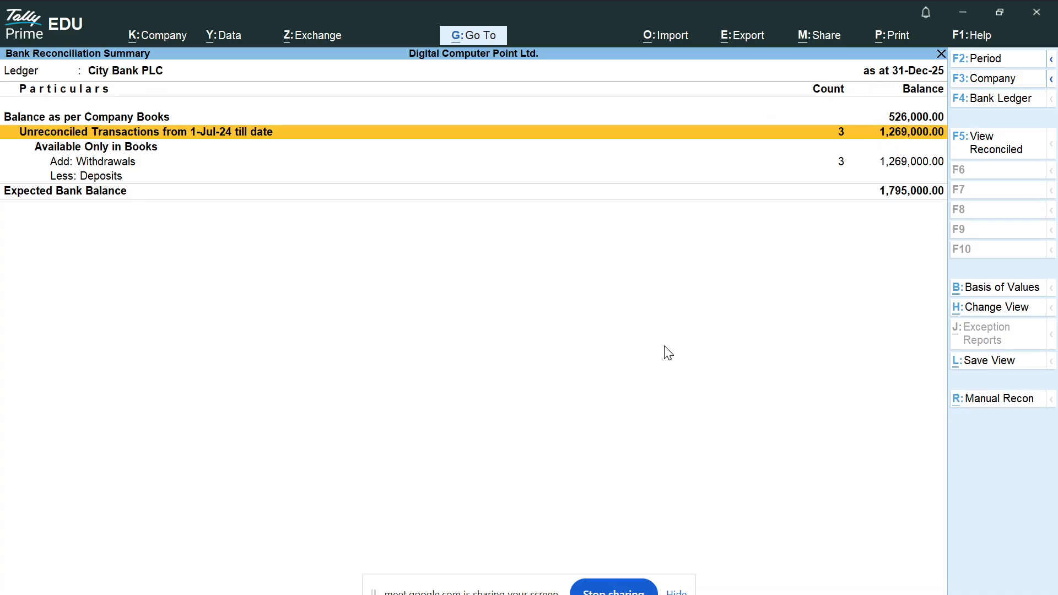
pyautogui.press('Return')
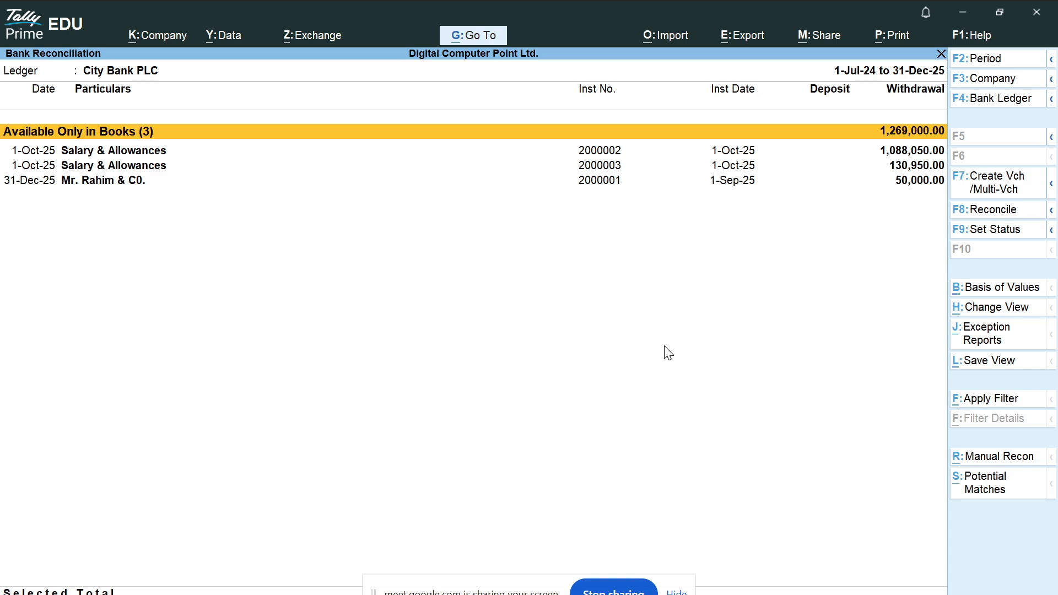
# Compare the Bank Reconciliation Summary of City Bank PLC with the entries behind its unreconciled transactions and withdrawals.
pyautogui.press('Escape')
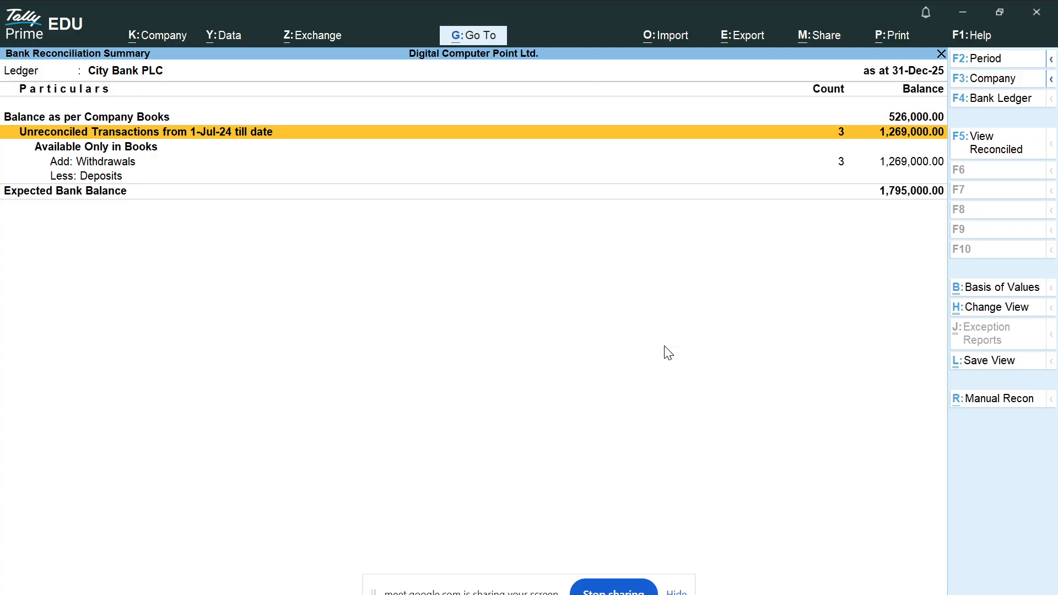
pyautogui.press('Down')
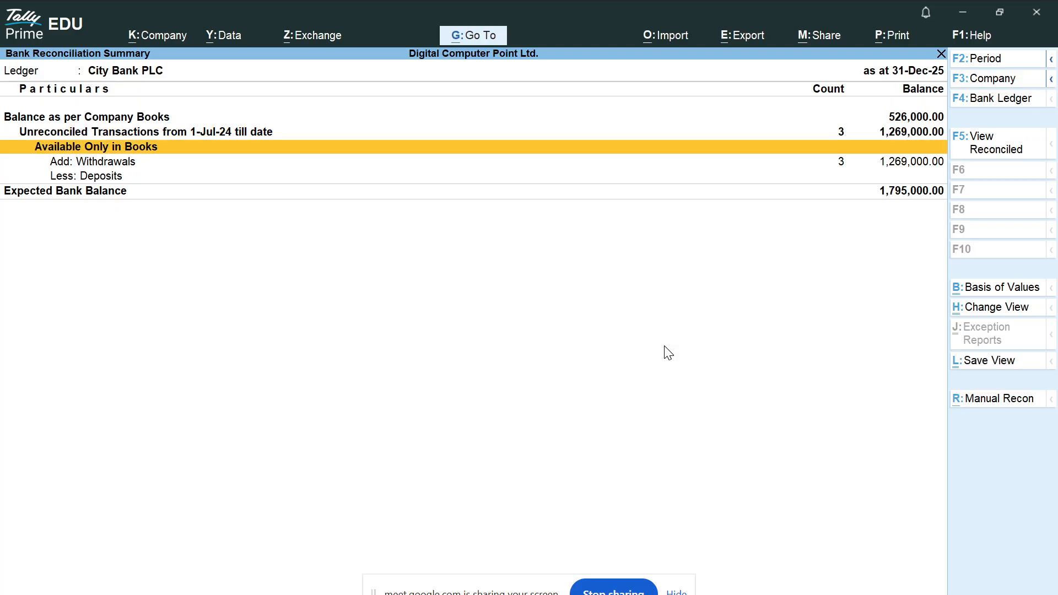
pyautogui.press('Up')
pyautogui.press('Return')
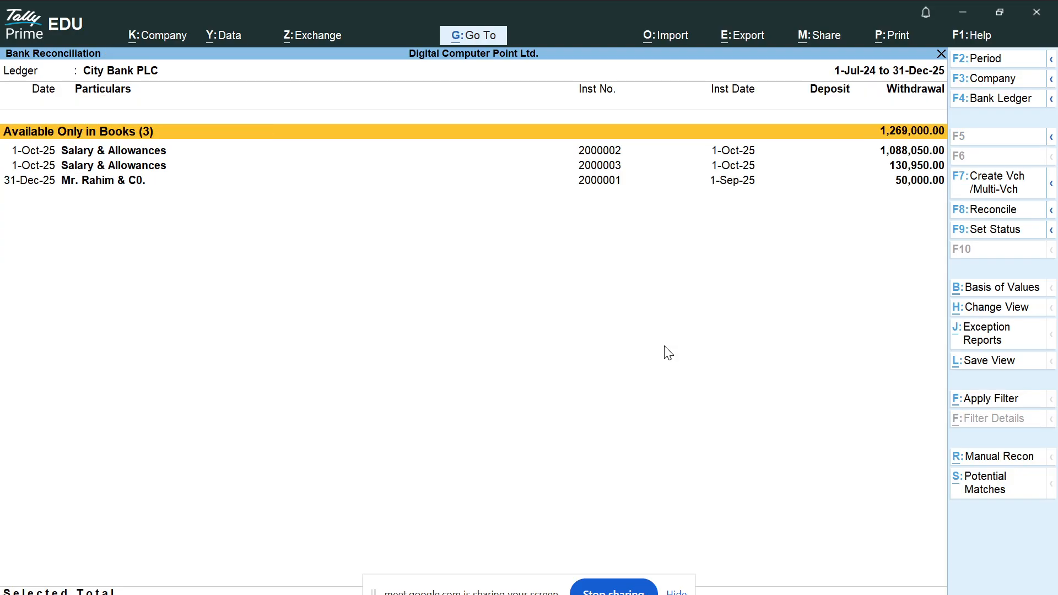
pyautogui.press('Escape')
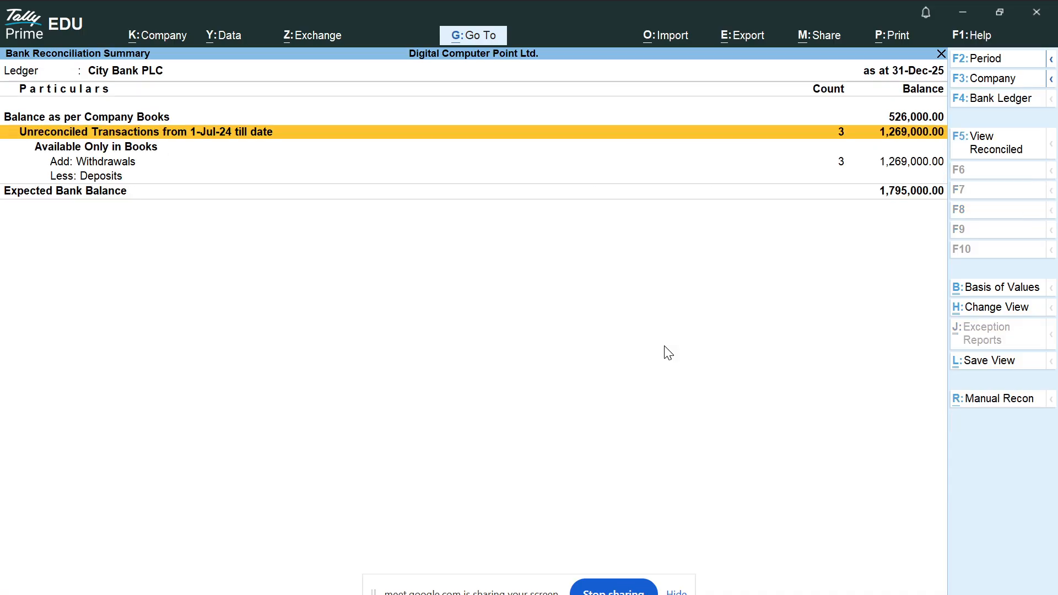
pyautogui.press('Down')
pyautogui.press('Down')
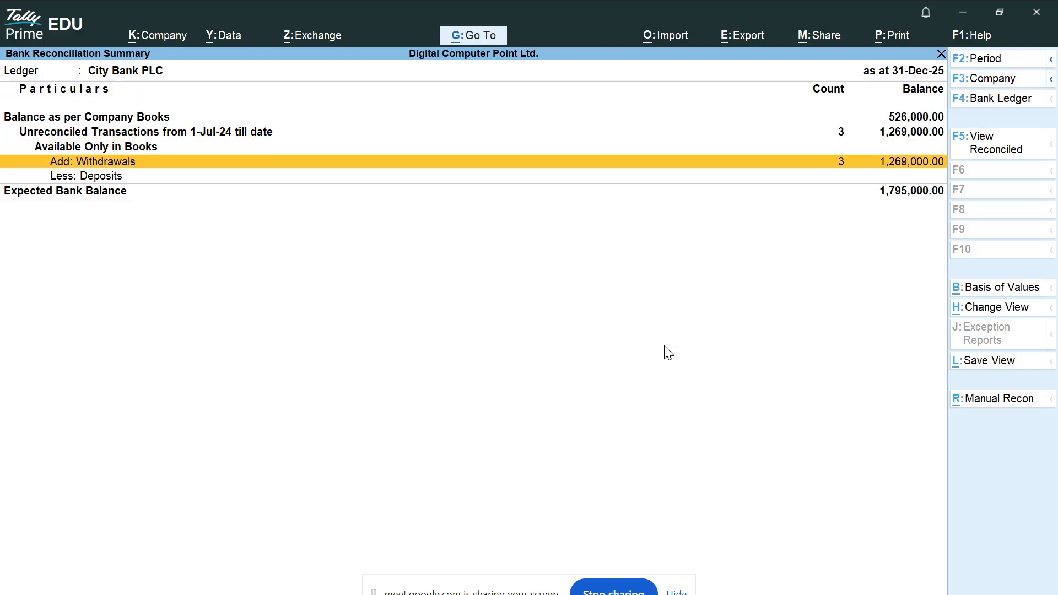
pyautogui.press('Return')
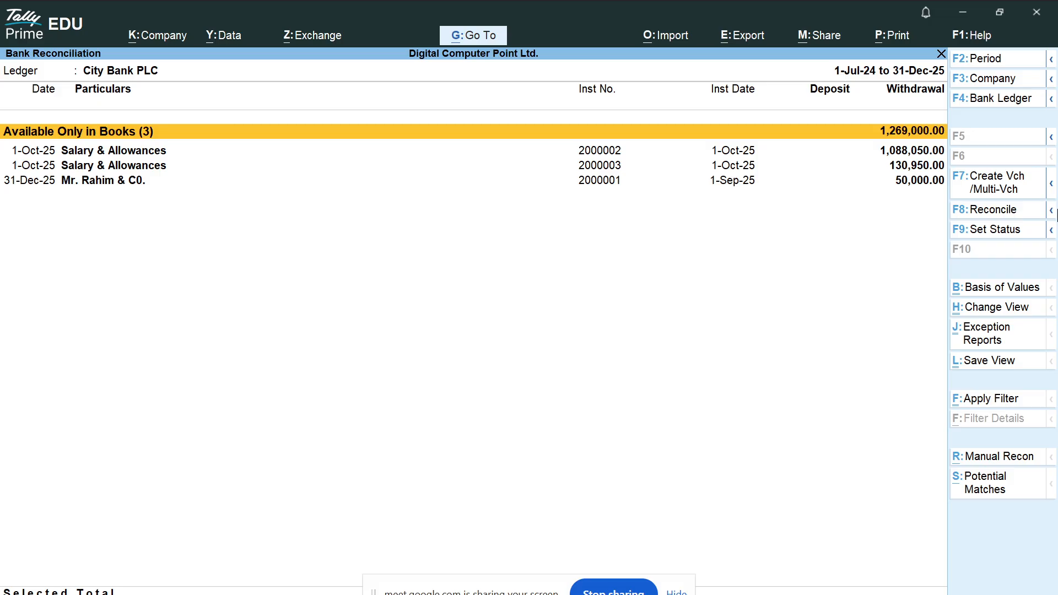
# Examine the Reconcile options and the manual bank reconciliation of City Bank PLC, and return to the Banking menu.
pyautogui.click(1051, 210)
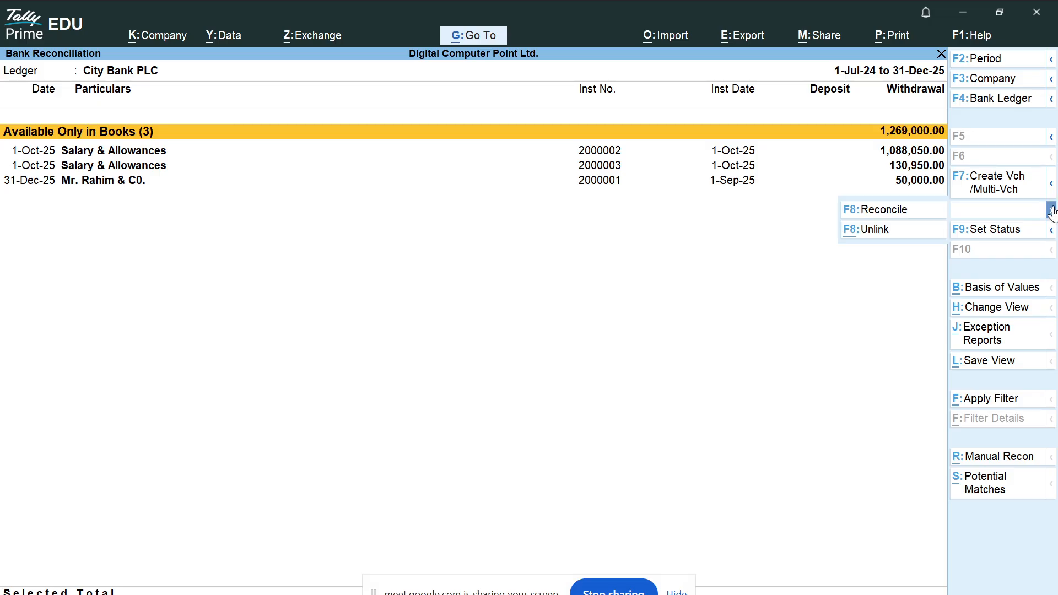
pyautogui.click(893, 209)
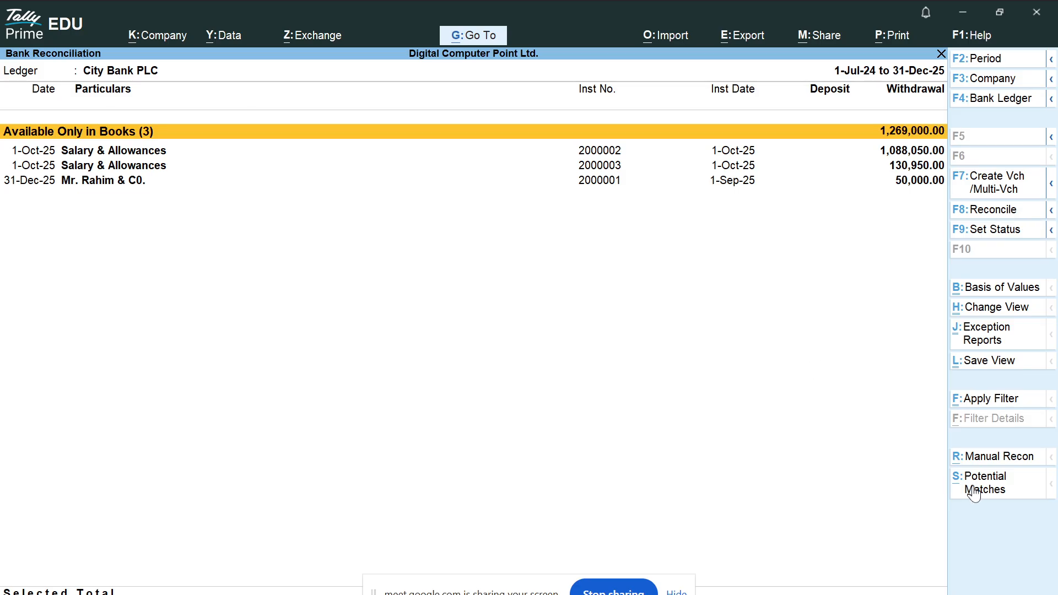
pyautogui.click(989, 458)
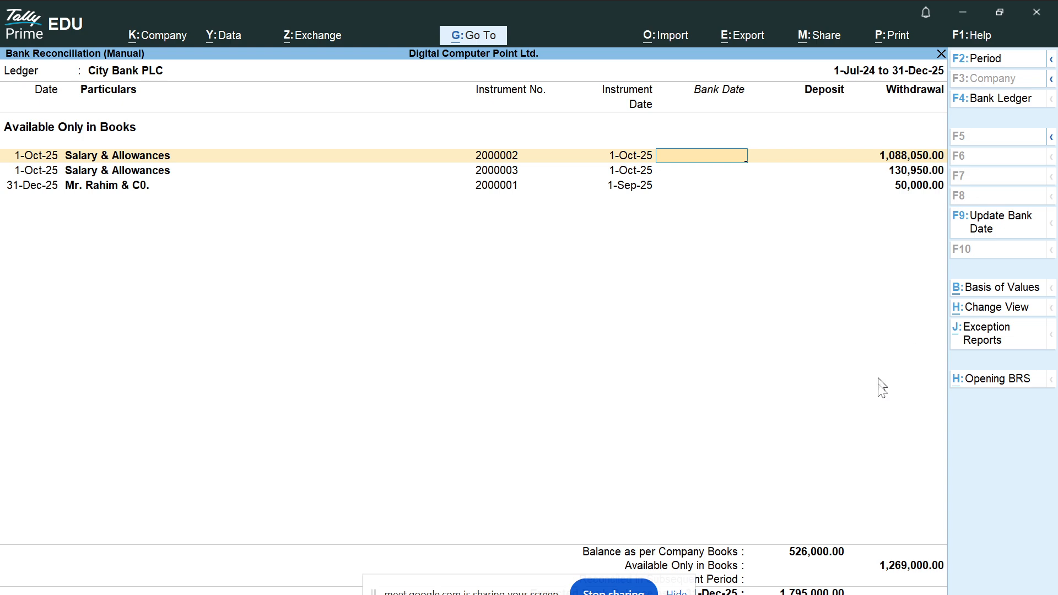
pyautogui.press('Escape')
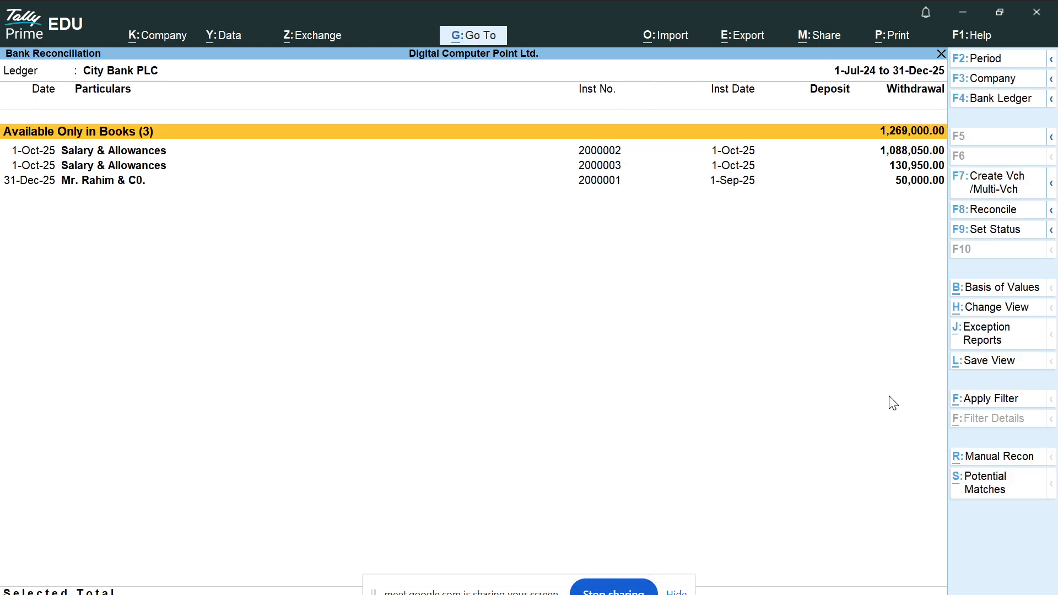
pyautogui.press('Escape')
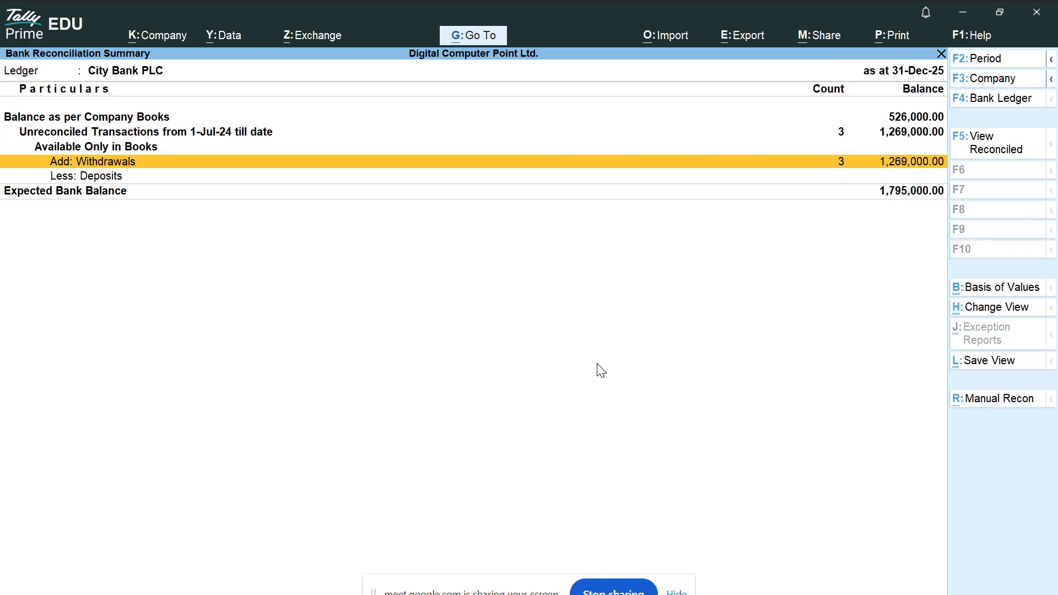
pyautogui.press('Escape')
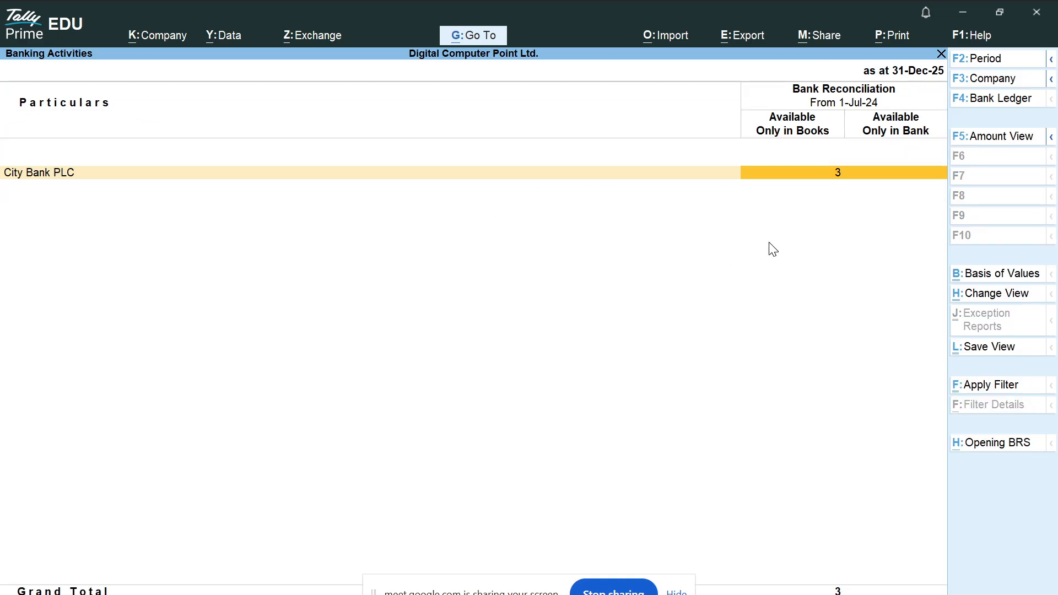
pyautogui.press('Escape')
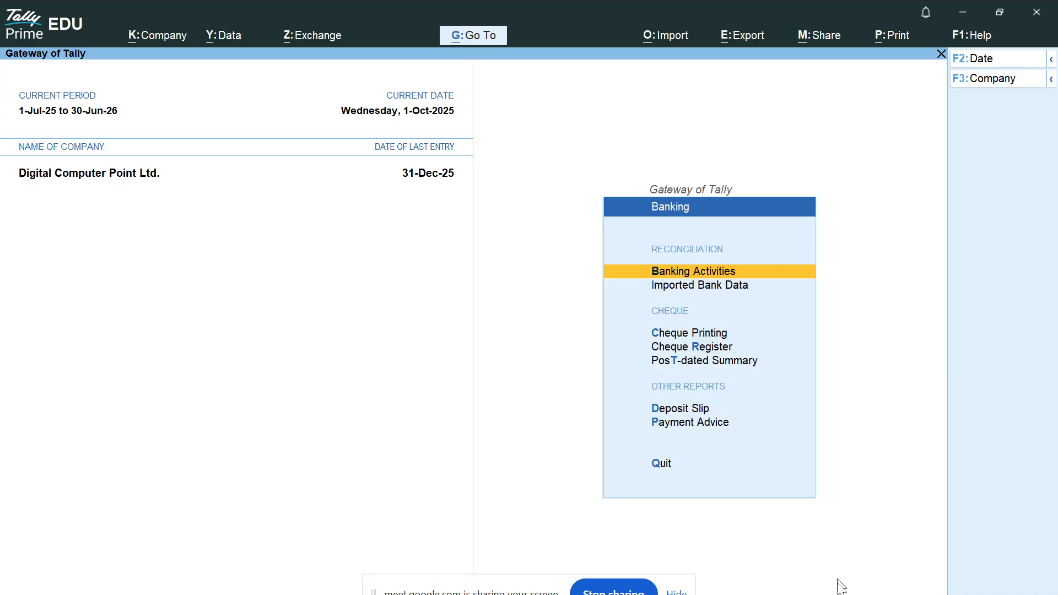
pyautogui.click(832, 594)
pyautogui.click(801, 590)
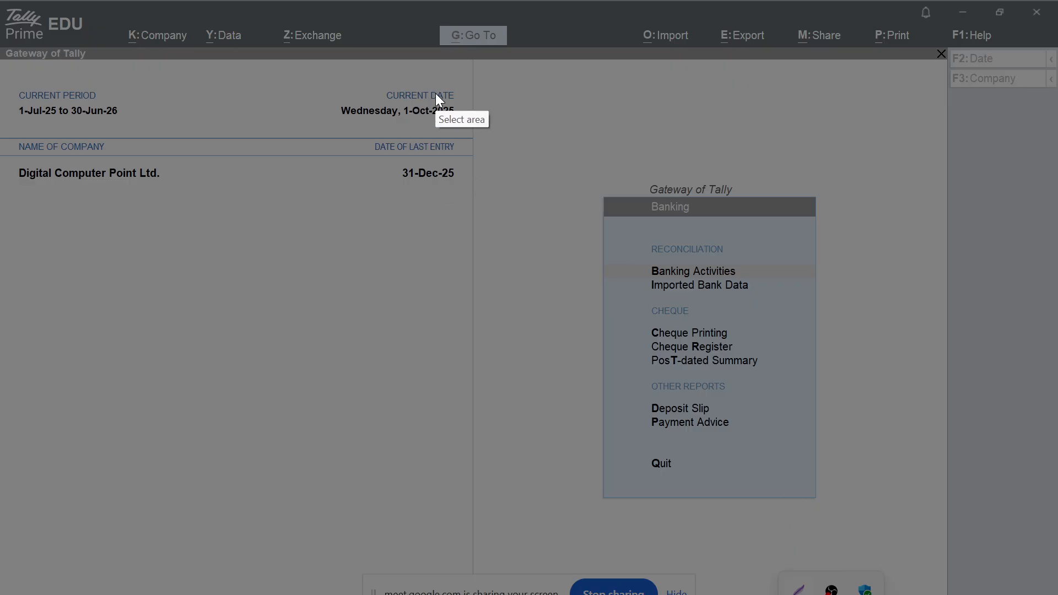
# Copy a screen capture of the area around the Banking menu, and return to the Gateway of Tally.
pyautogui.moveTo(437, 95); pyautogui.dragTo(907, 535)
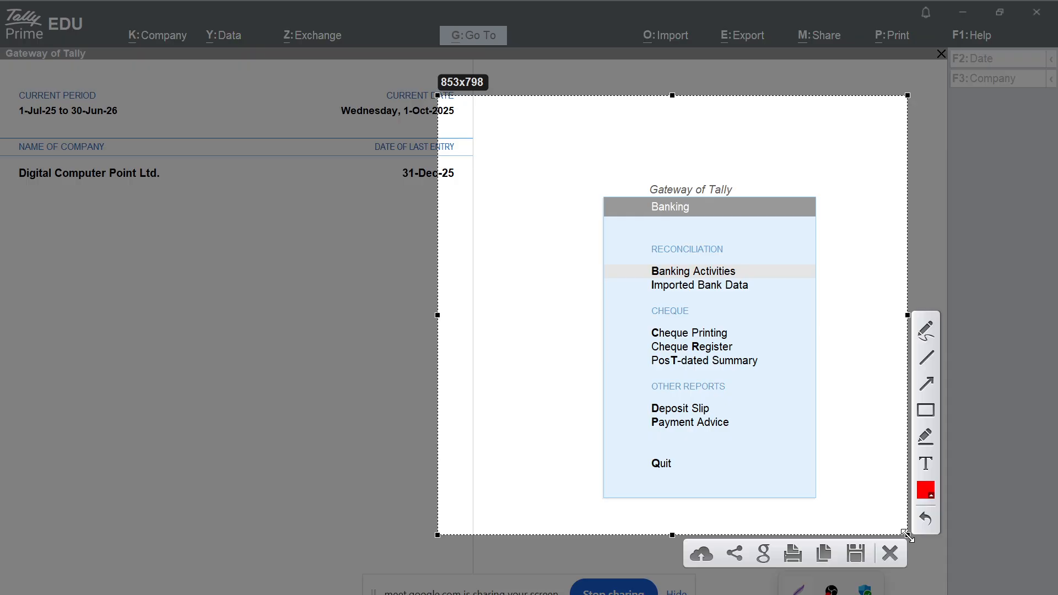
pyautogui.hotkey('ctrl', 'c')
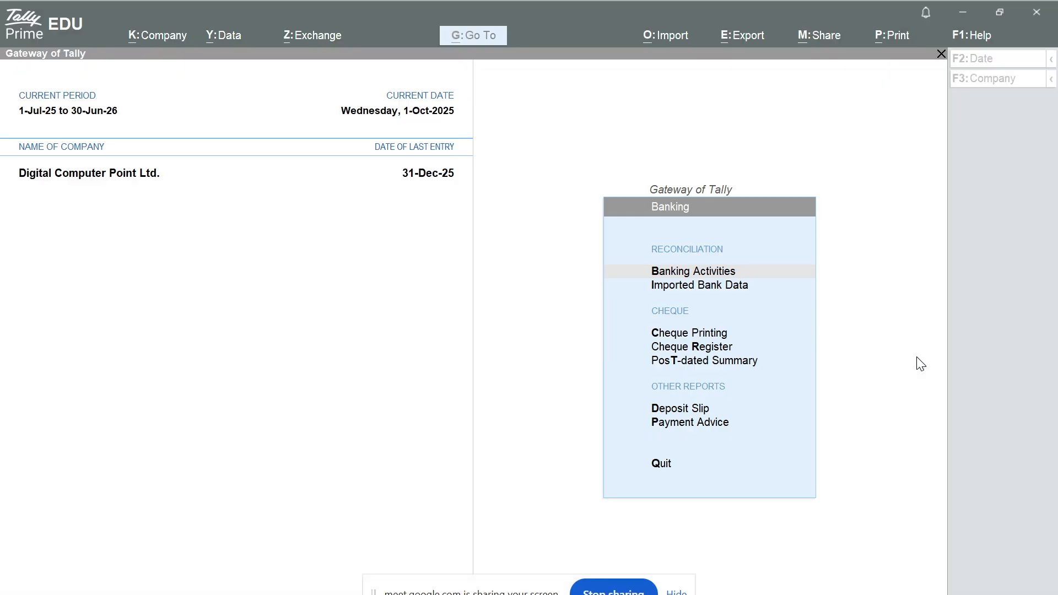
pyautogui.click(863, 334)
pyautogui.press('Escape')
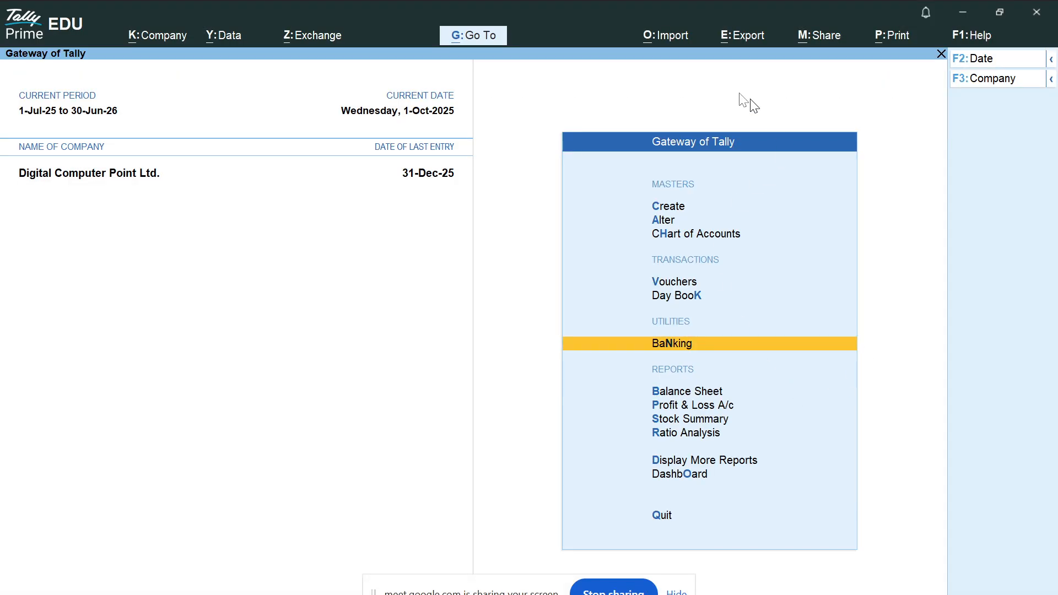
# Display the Bank Reconciliation Summary of City Bank PLC from Banking Activities.
pyautogui.click(700, 343)
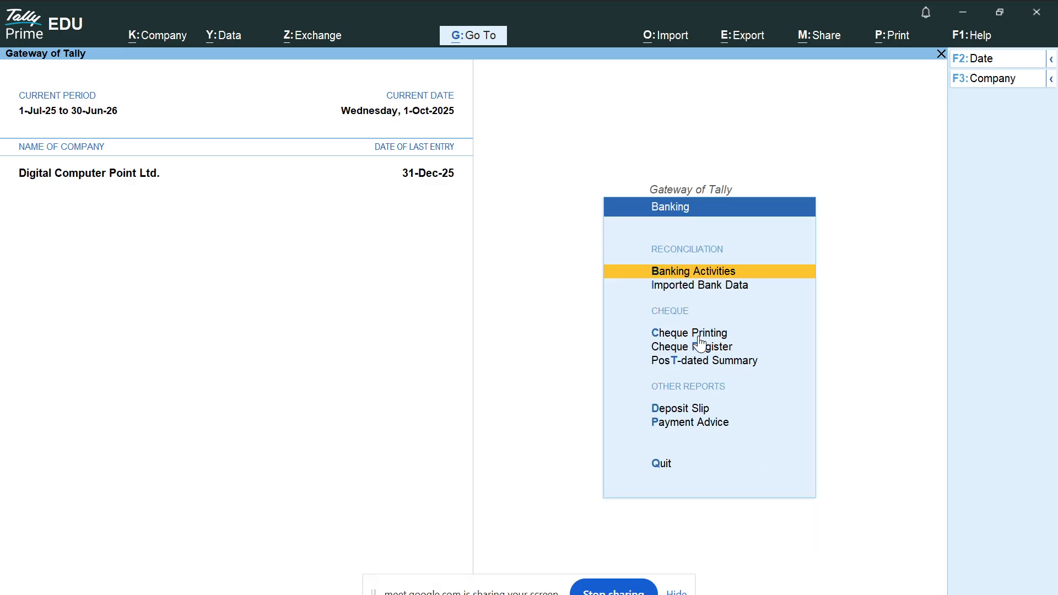
pyautogui.press('Escape')
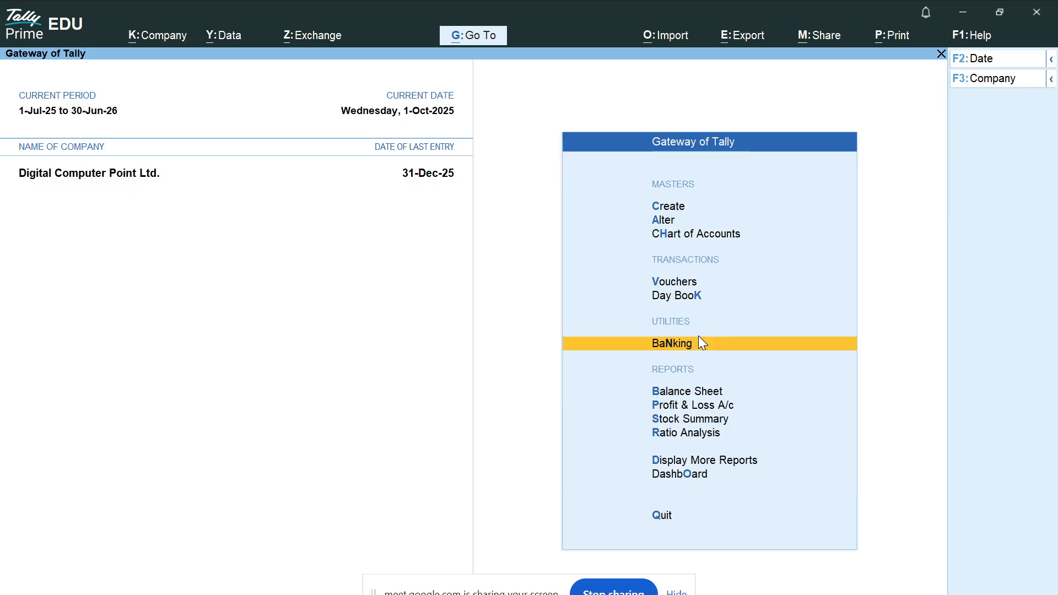
pyautogui.click(699, 338)
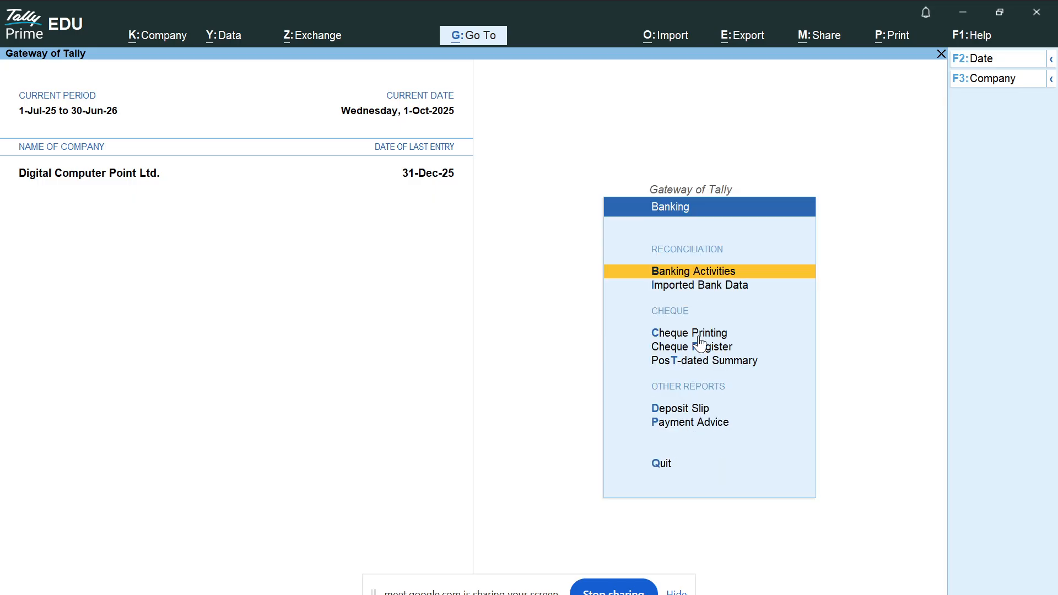
pyautogui.press('Return')
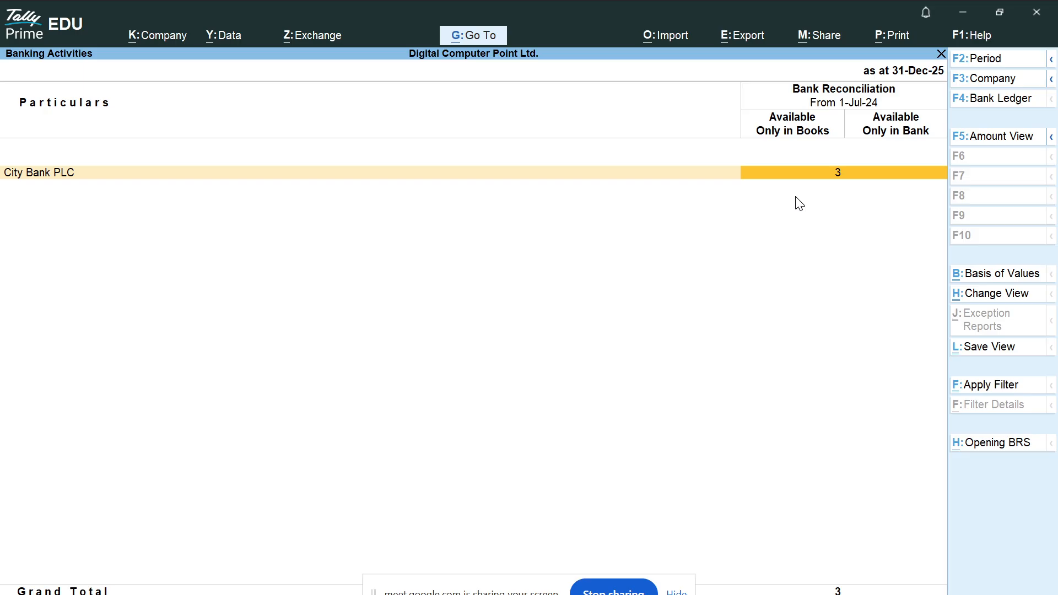
pyautogui.press('Return')
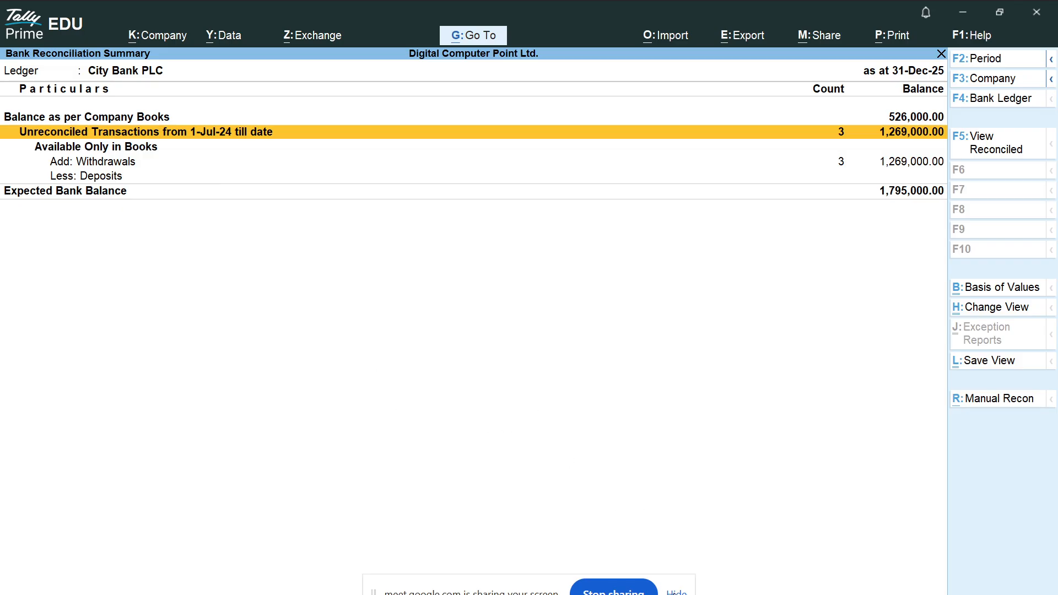
# Switch to the running Google Meet call to check it, and return to the Bank Reconciliation Summary in TallyPrime.
pyautogui.press('super+d')
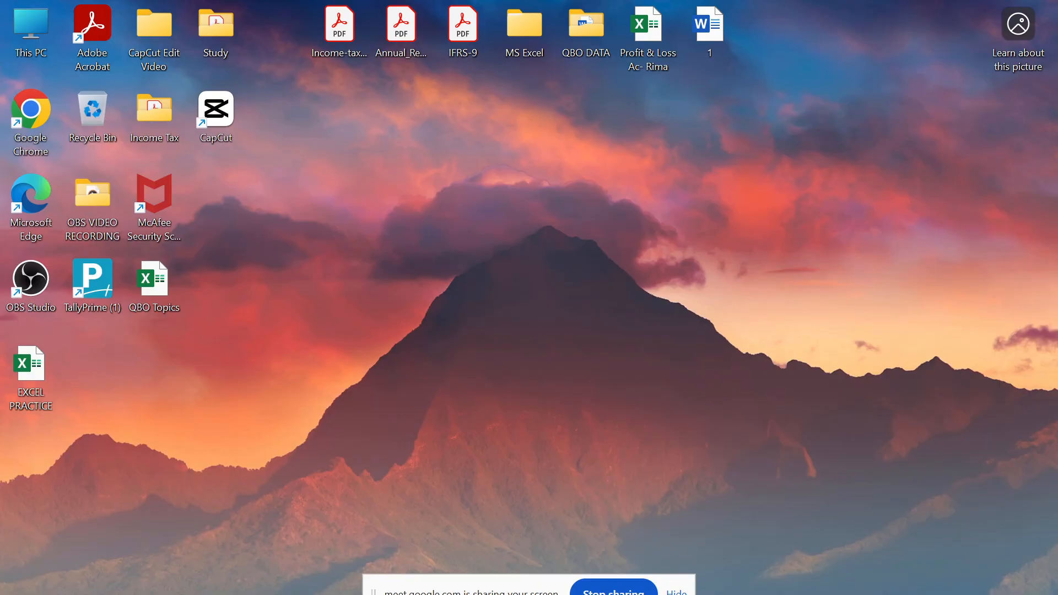
pyautogui.press('super+d')
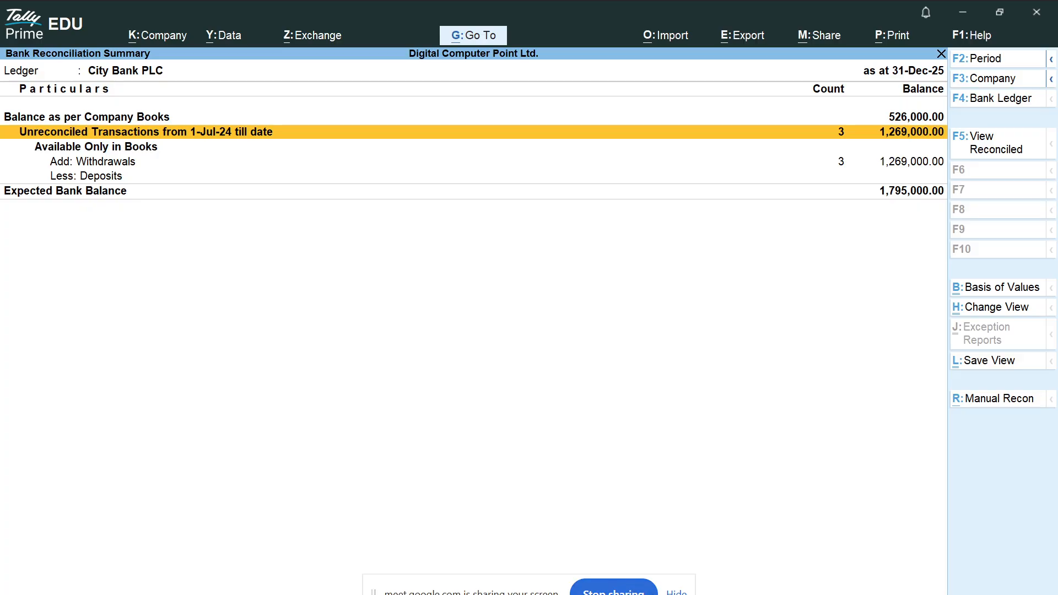
pyautogui.click(643, 594)
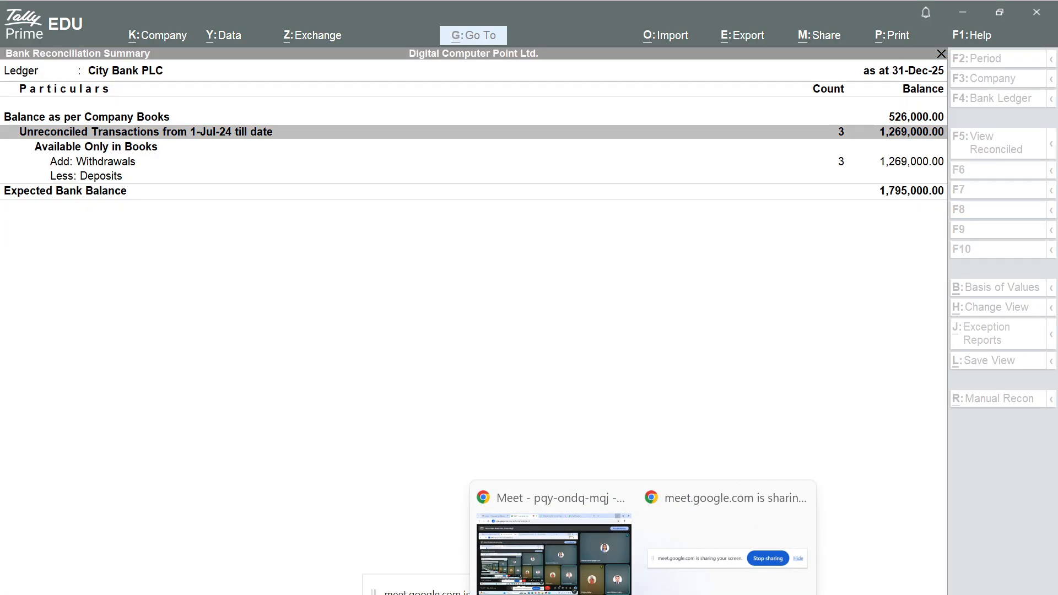
pyautogui.click(589, 541)
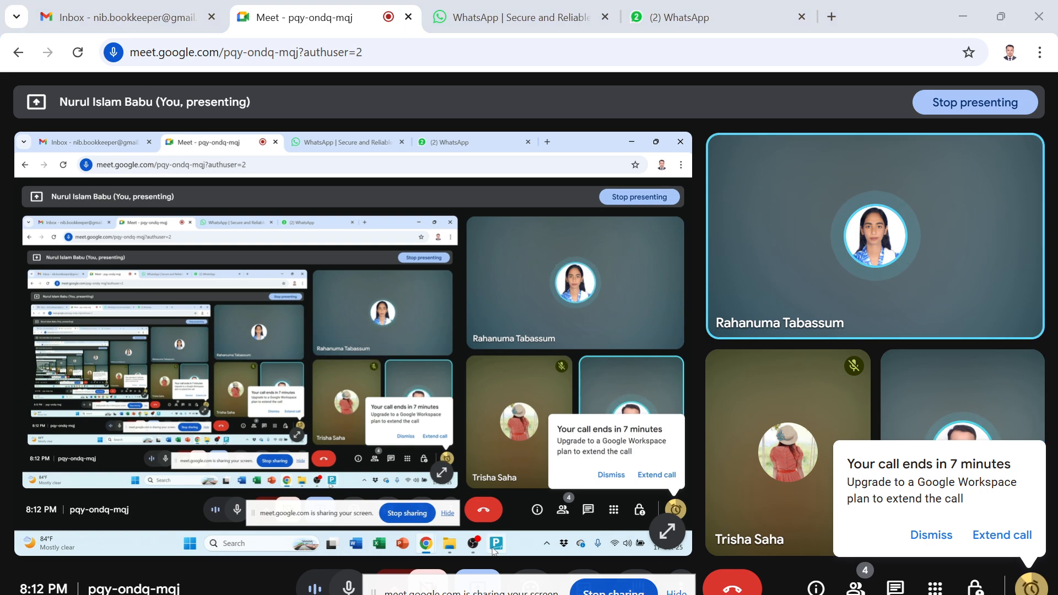
pyautogui.click(754, 594)
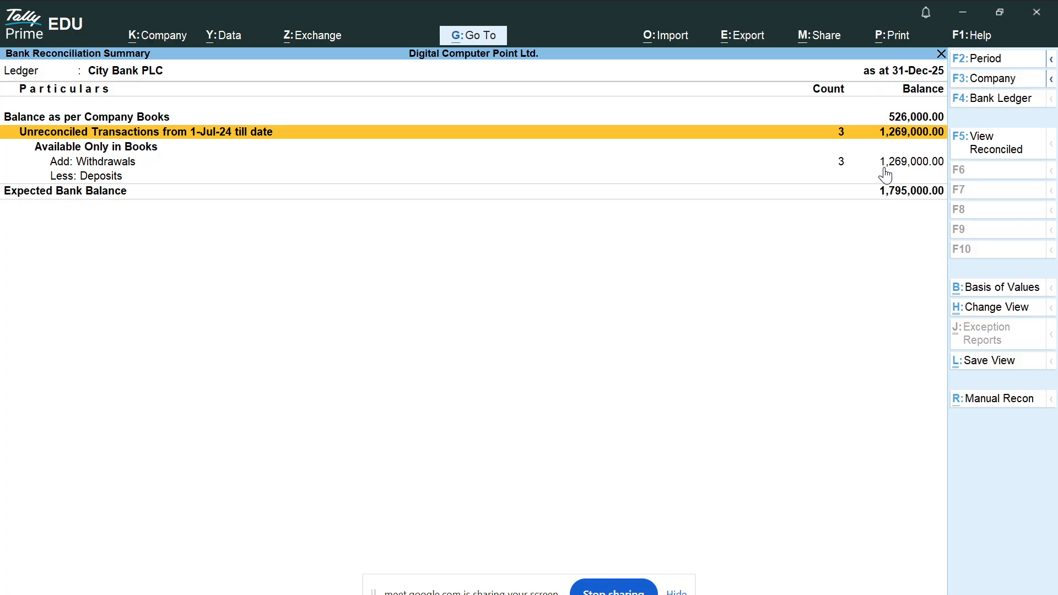
# Examine the entries behind the withdrawals available only in books for City Bank PLC, and the Deposits line of the summary.
pyautogui.press('Down')
pyautogui.press('Down')
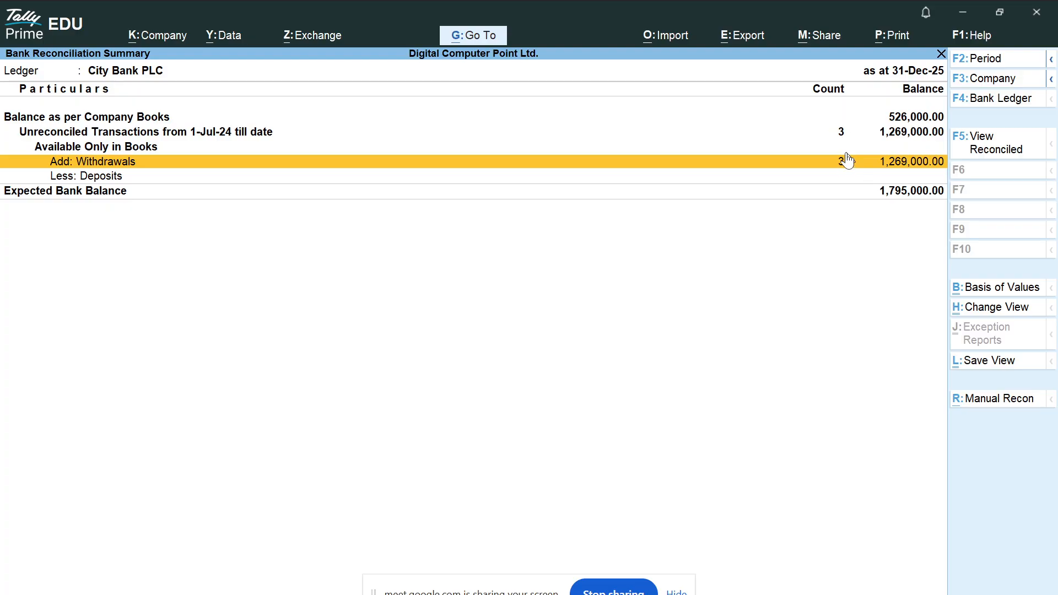
pyautogui.press('Return')
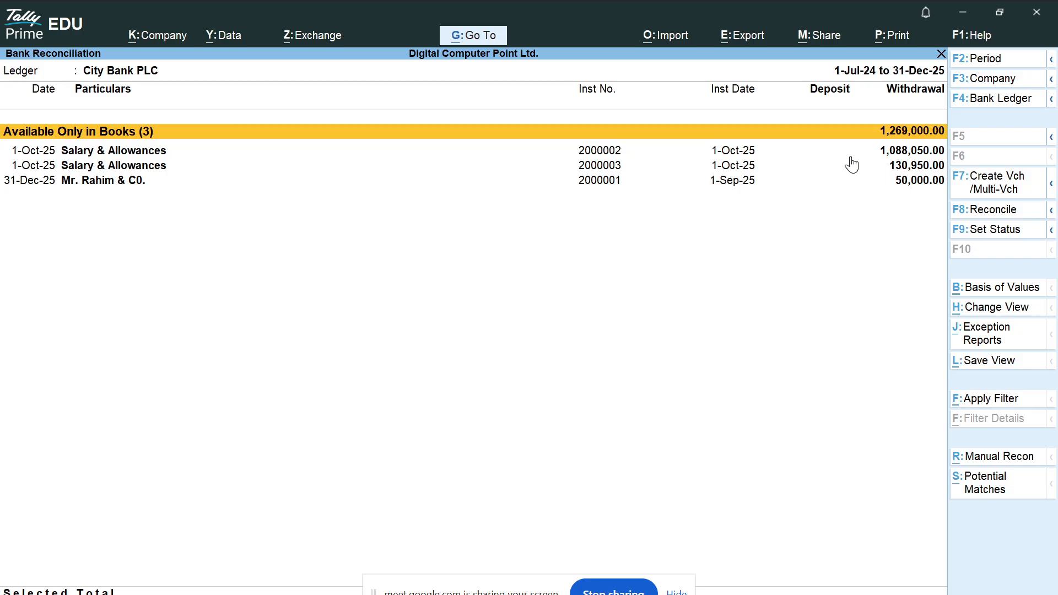
pyautogui.press('Down')
pyautogui.press('Down')
pyautogui.press('Down')
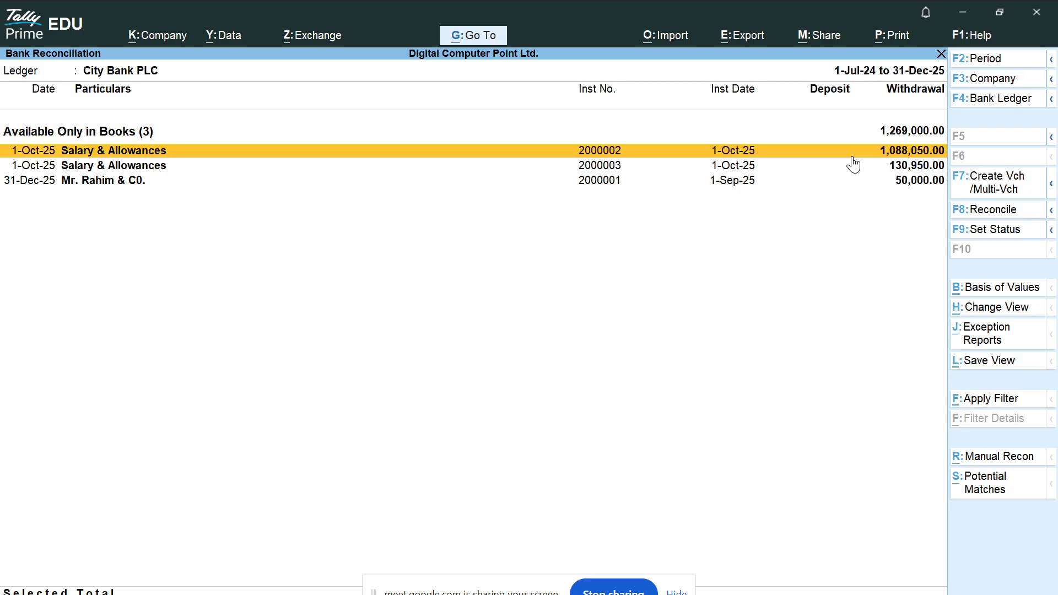
pyautogui.press('Up')
pyautogui.press('Up')
pyautogui.press('Escape')
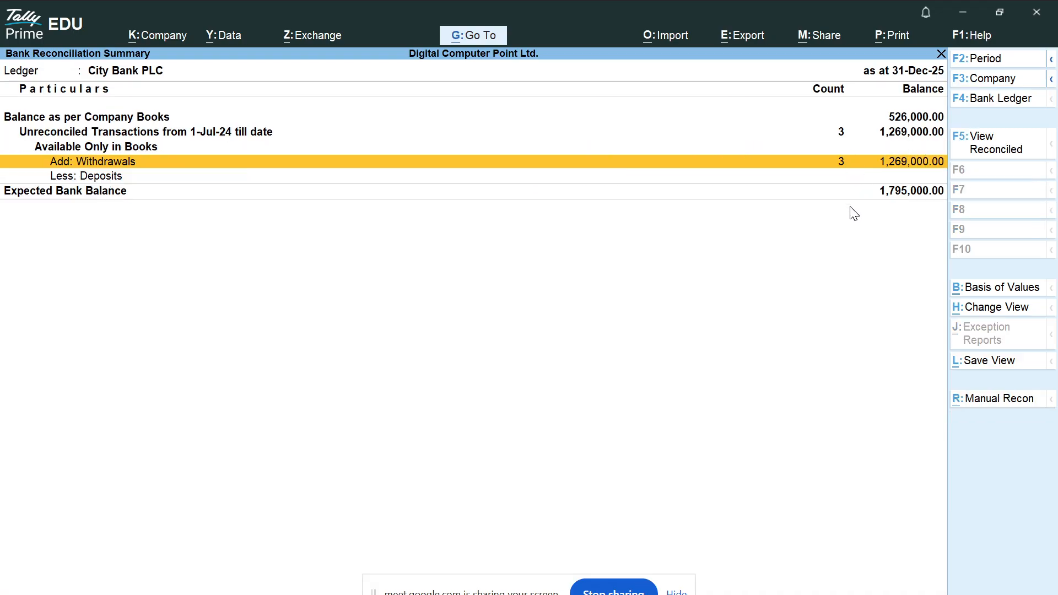
pyautogui.press('Down')
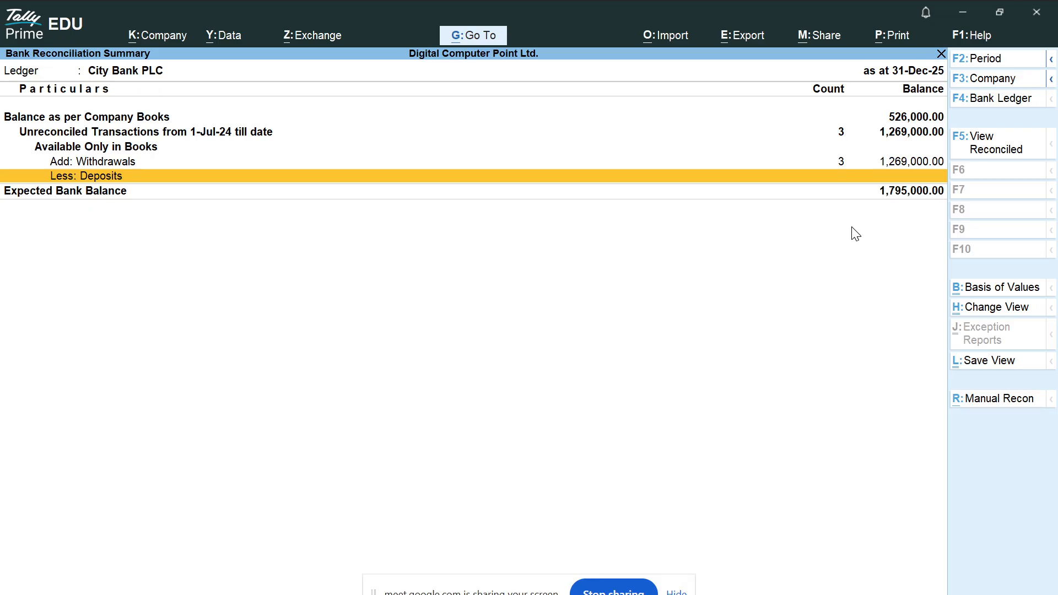
# Open the manual reconciliation of City Bank PLC and temporarily mark the withdrawal amounts and Bank Date column with red rectangles on a screen capture.
pyautogui.click(991, 402)
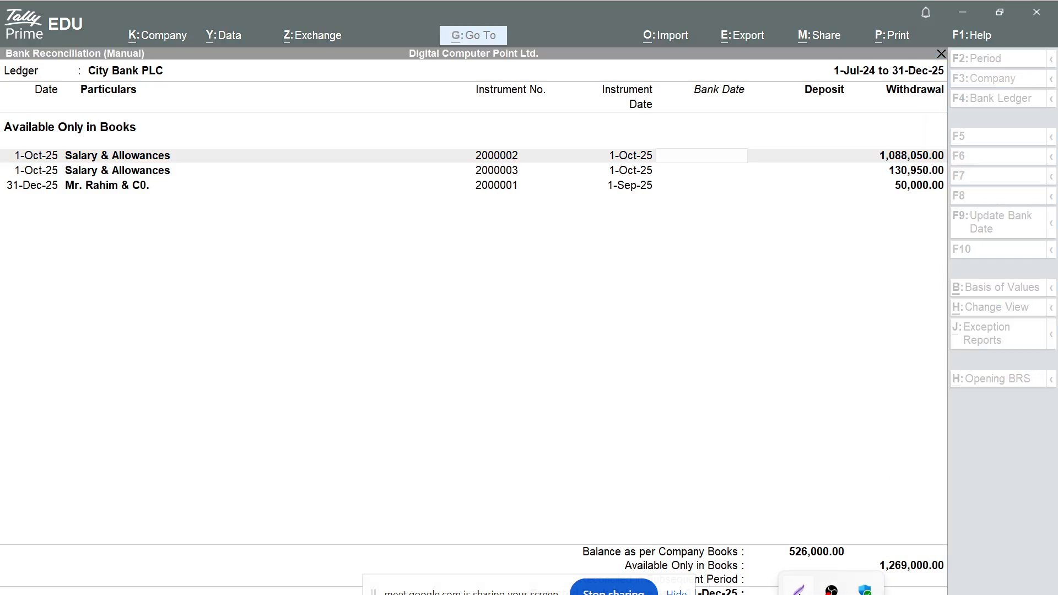
pyautogui.press('super+shift+s')
pyautogui.moveTo(2, 46)
pyautogui.mouseDown()
pyautogui.moveTo(991, 594)
pyautogui.moveTo(1040, 594)
pyautogui.mouseUp()
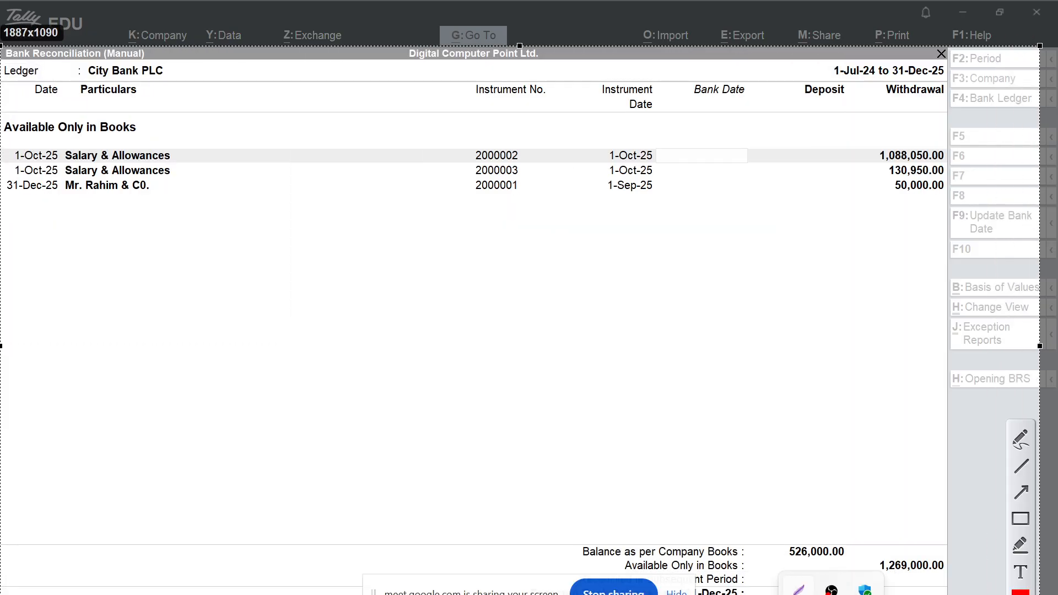
pyautogui.click(1021, 521)
pyautogui.moveTo(862, 125); pyautogui.dragTo(955, 216)
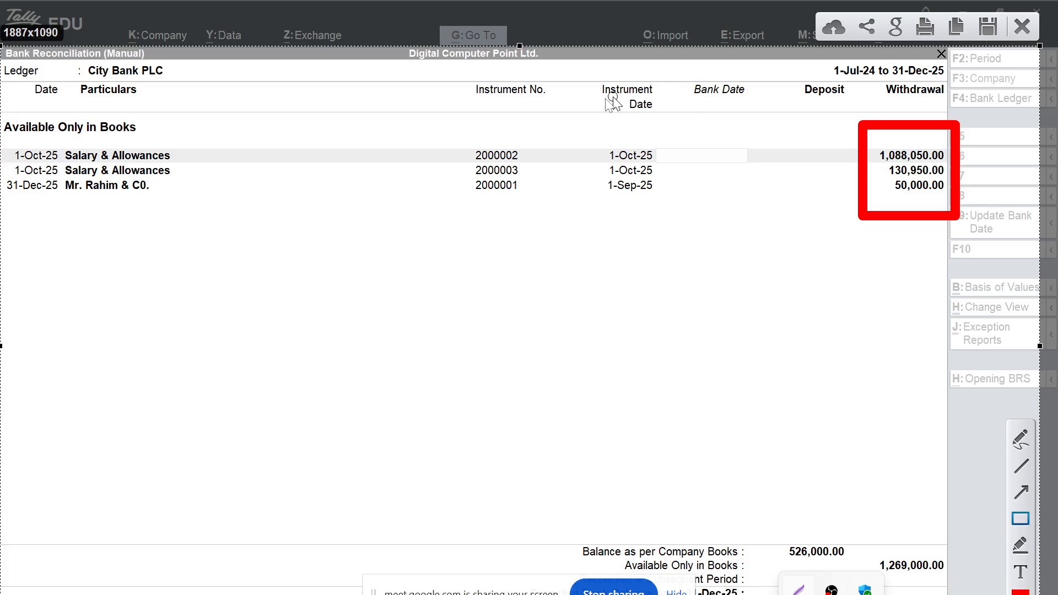
pyautogui.moveTo(673, 70)
pyautogui.mouseDown()
pyautogui.moveTo(720, 165)
pyautogui.moveTo(769, 207)
pyautogui.mouseUp()
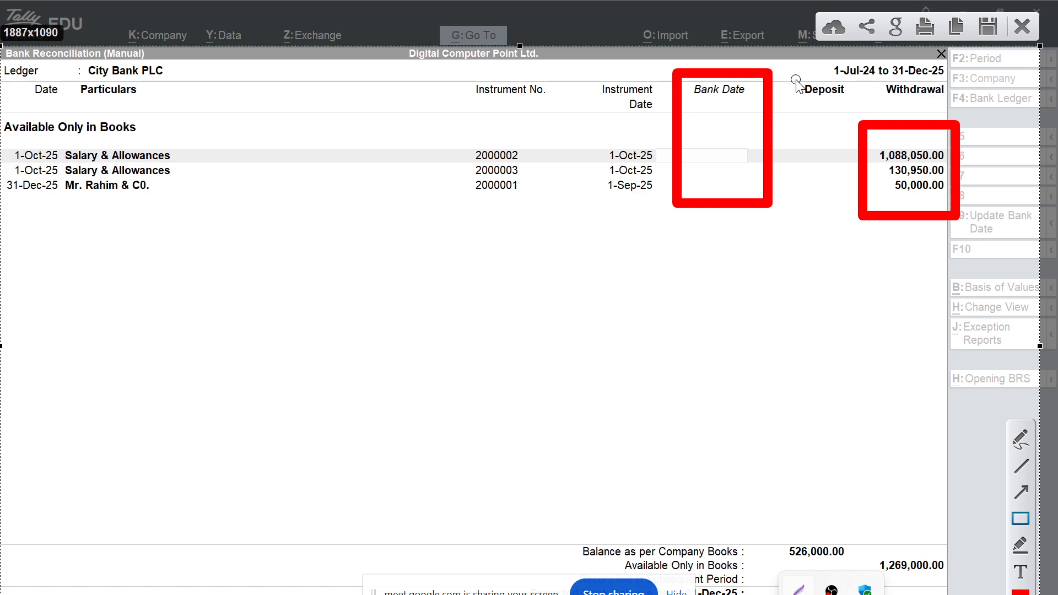
pyautogui.press('Escape')
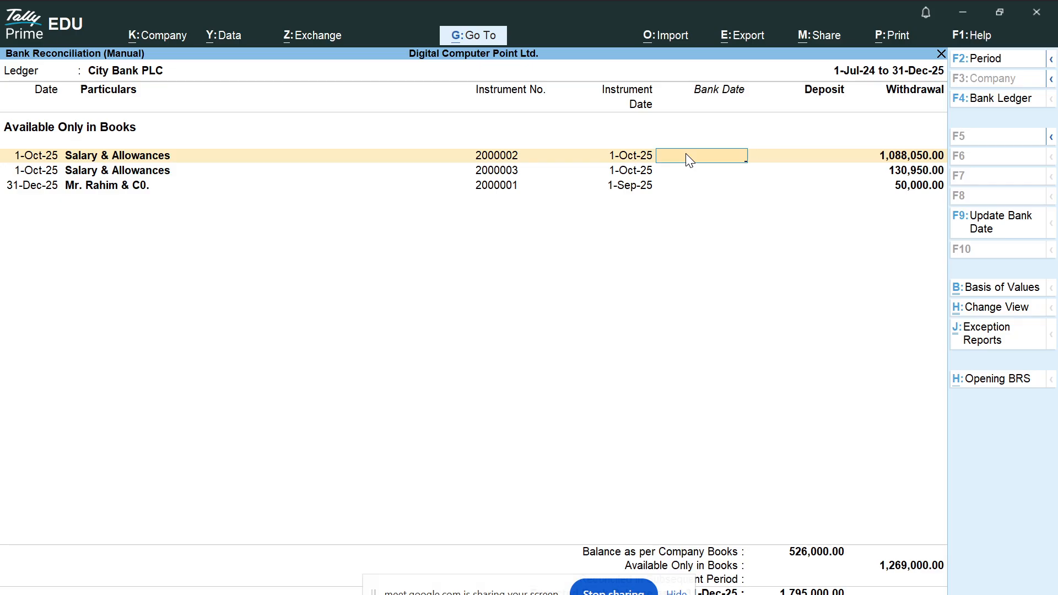
# Reconcile the withdrawals by entering bank date 1-Oct-25 for both Salary & Allowances entries and 1-Sep-25 for the 50,000.00 entry, and accept.
pyautogui.write('1/10/25')
pyautogui.press('Return')
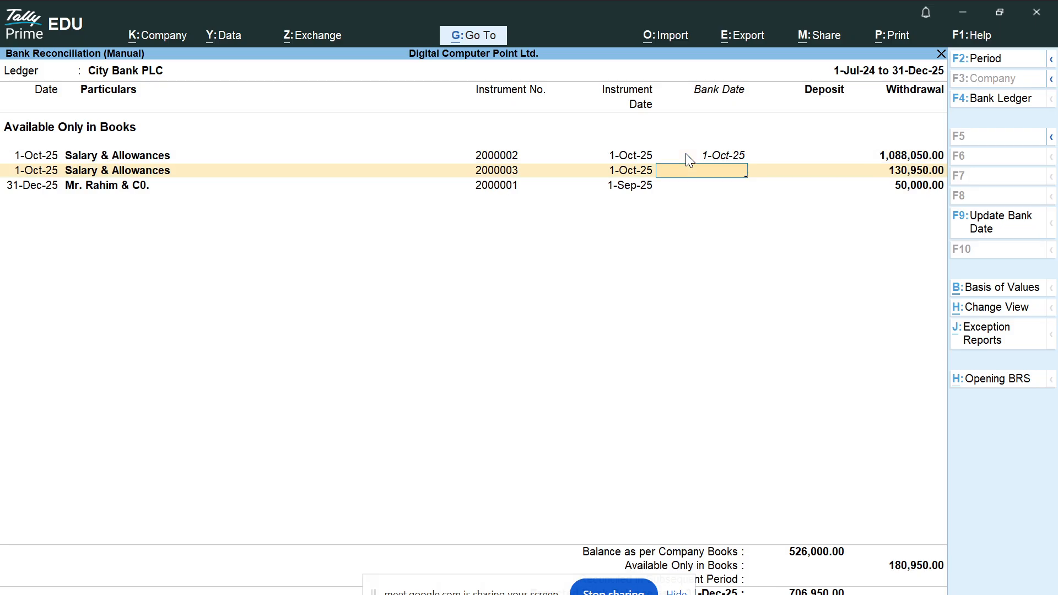
pyautogui.write('1/10/25')
pyautogui.press('Return')
pyautogui.write('1/')
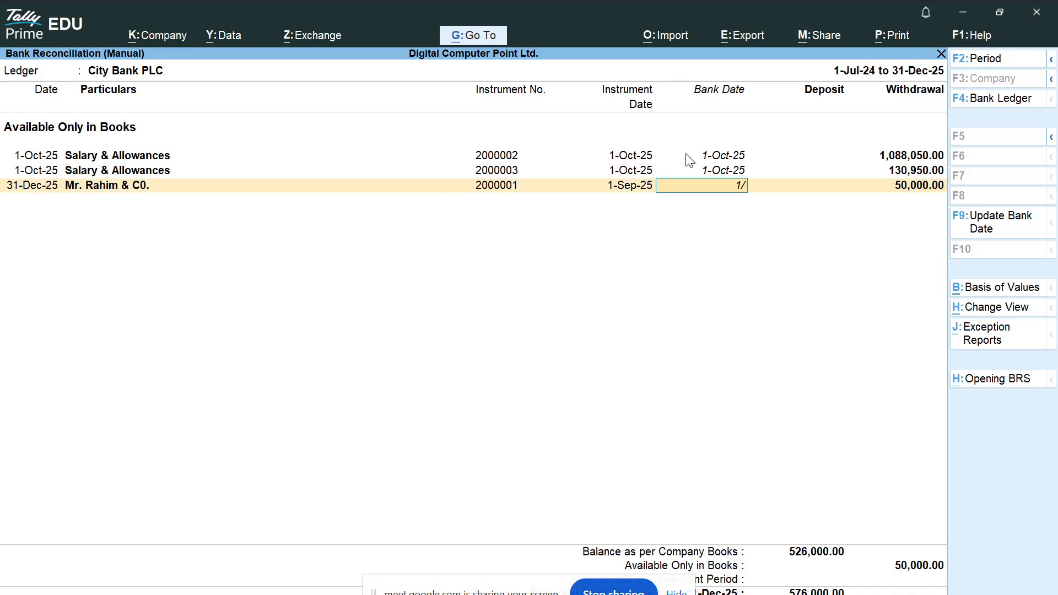
pyautogui.write('9/25')
pyautogui.press('Return')
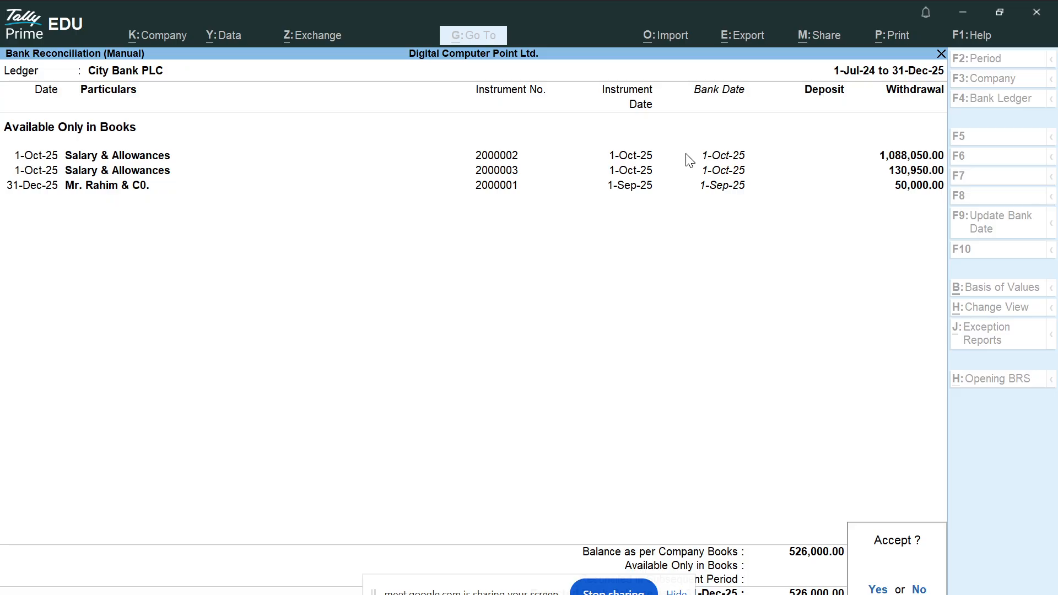
pyautogui.press('Return')
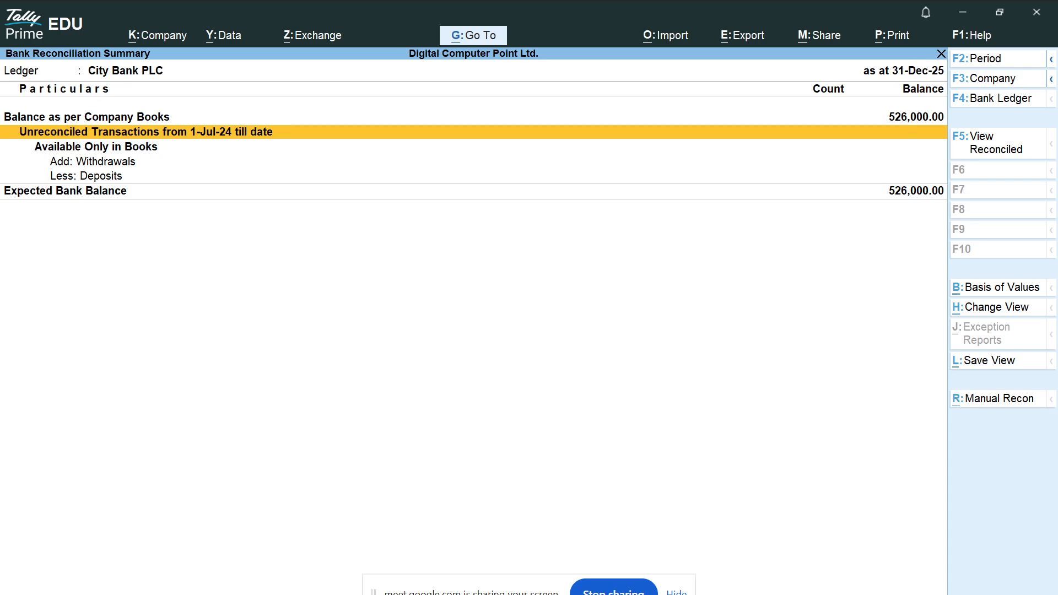
# Mark the Balance as per Company Books row with a red rectangle on a screen capture, and discard the capture.
pyautogui.press('super+shift+s')
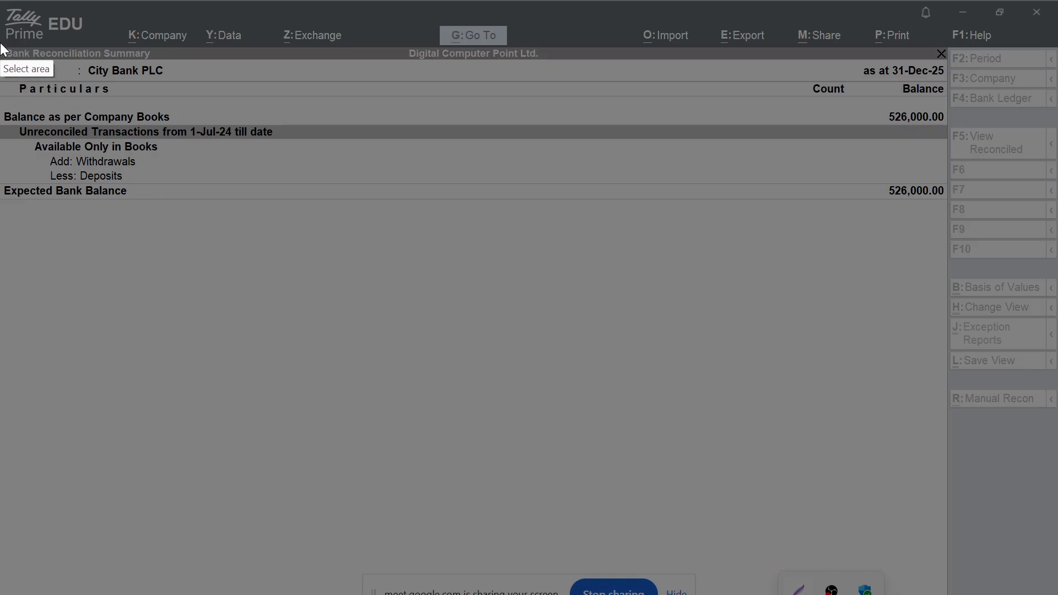
pyautogui.moveTo(1, 48)
pyautogui.mouseDown()
pyautogui.moveTo(762, 594)
pyautogui.moveTo(1038, 594)
pyautogui.mouseUp()
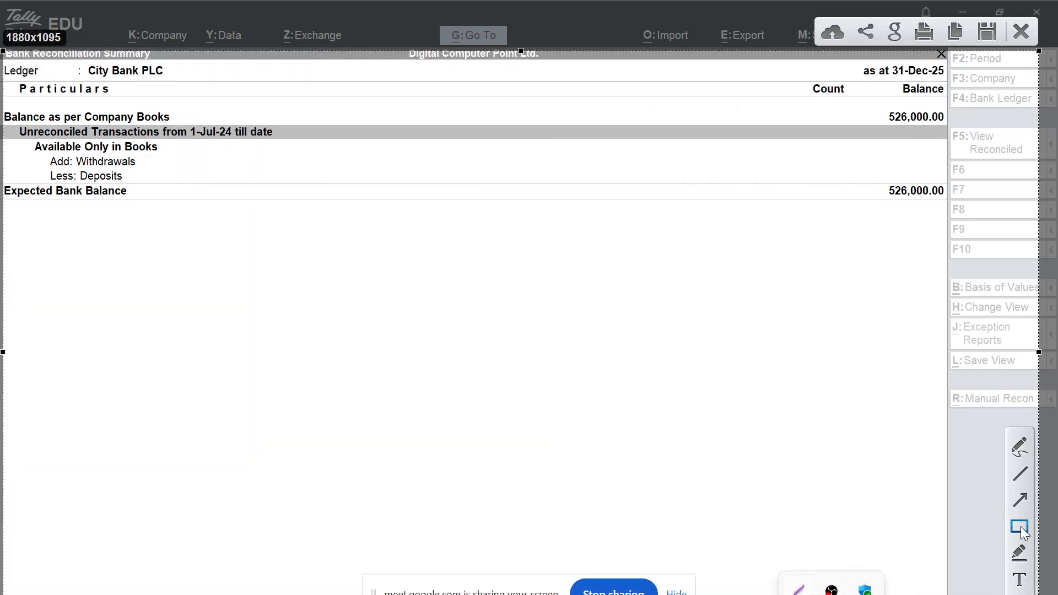
pyautogui.moveTo(2, 95)
pyautogui.mouseDown()
pyautogui.moveTo(221, 140)
pyautogui.moveTo(918, 140)
pyautogui.moveTo(948, 127)
pyautogui.moveTo(935, 124)
pyautogui.moveTo(947, 131)
pyautogui.mouseUp()
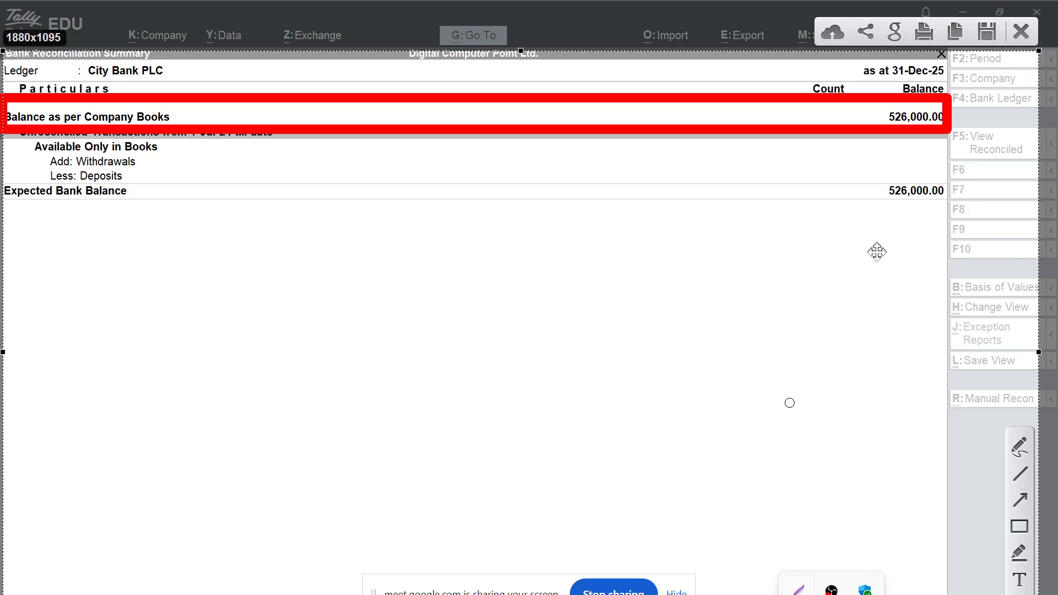
pyautogui.press('Escape')
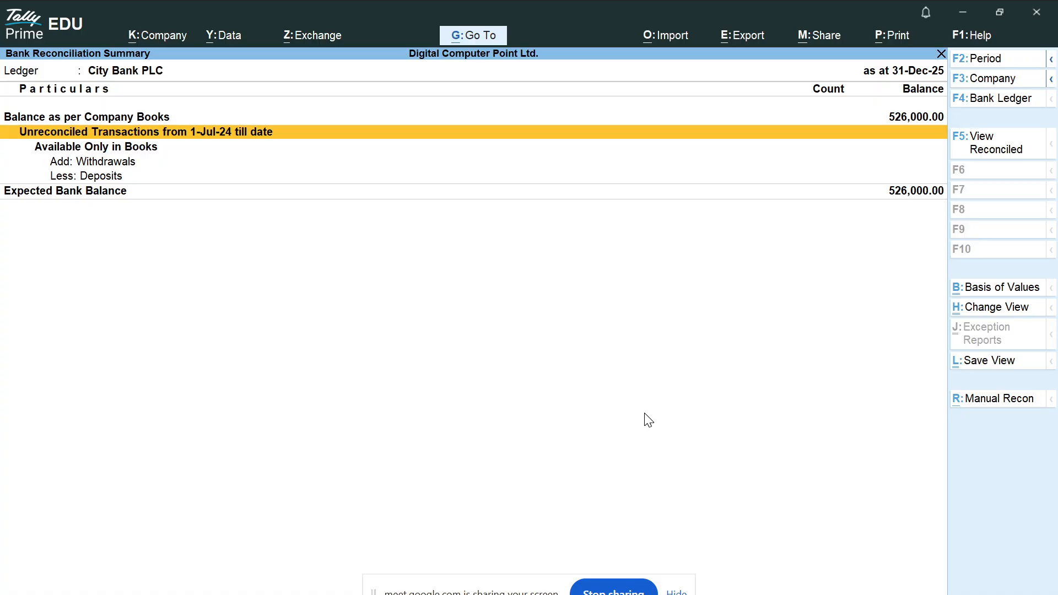
# Leave the banking reports for the Gateway of Tally, switch to Excel and create a blank workbook in a maximized window.
pyautogui.press('Escape')
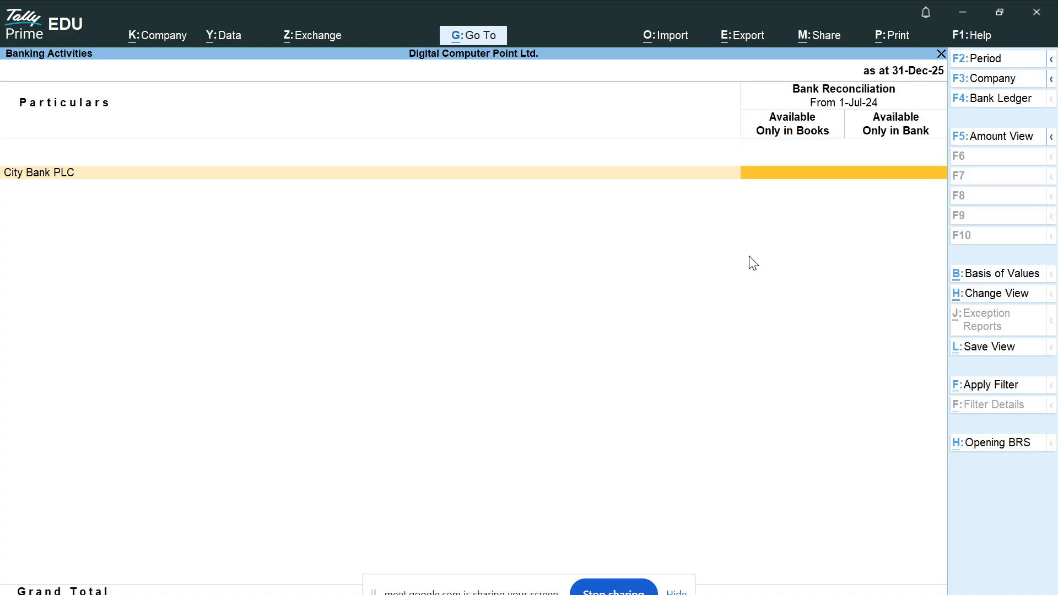
pyautogui.press('Escape')
pyautogui.press('Escape')
pyautogui.press('Escape')
pyautogui.press('Escape')
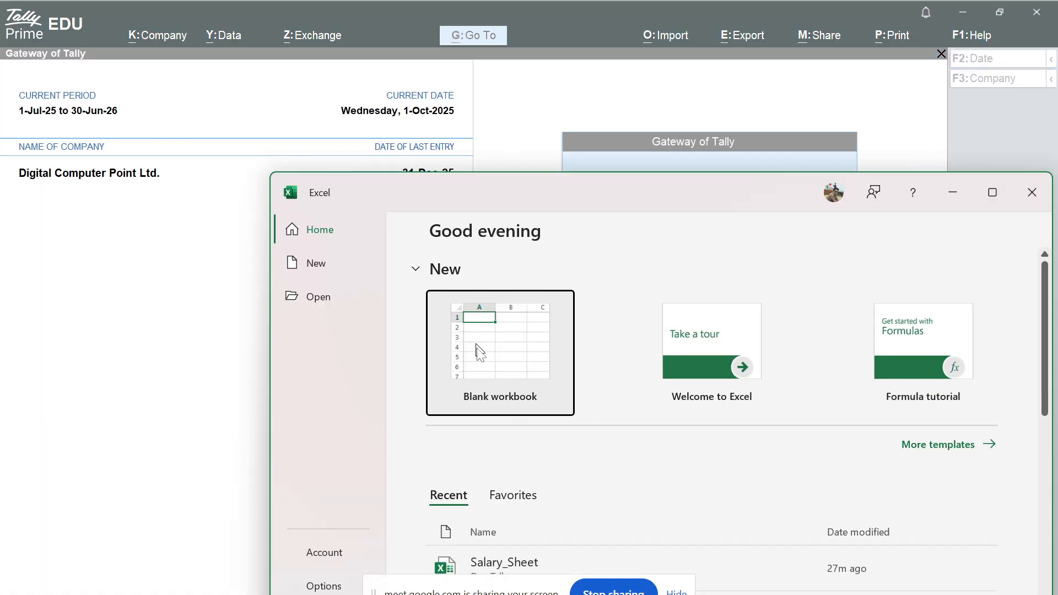
pyautogui.click(520, 362)
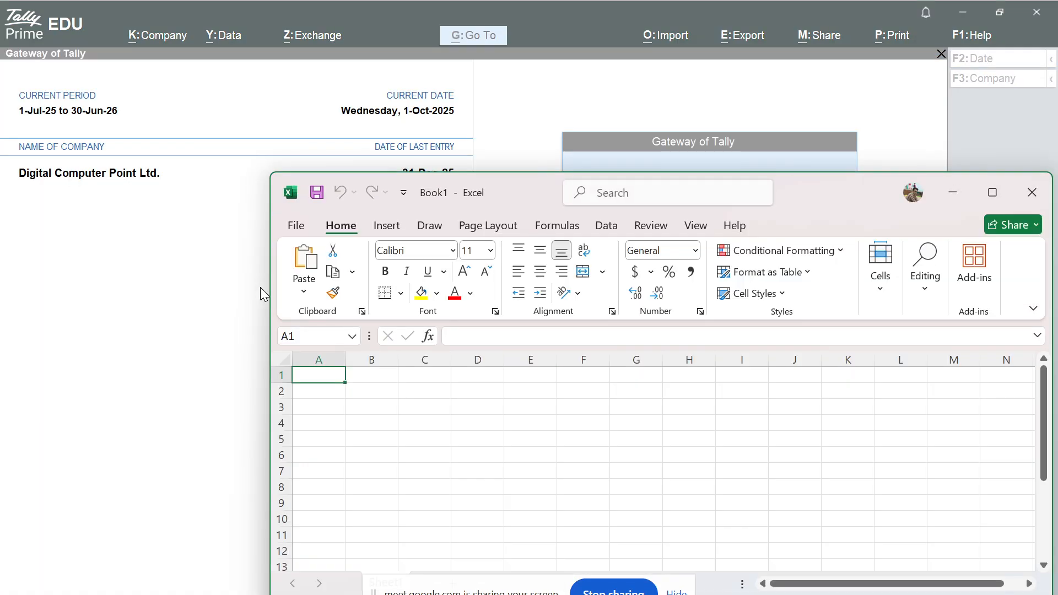
pyautogui.click(387, 424)
pyautogui.click(989, 200)
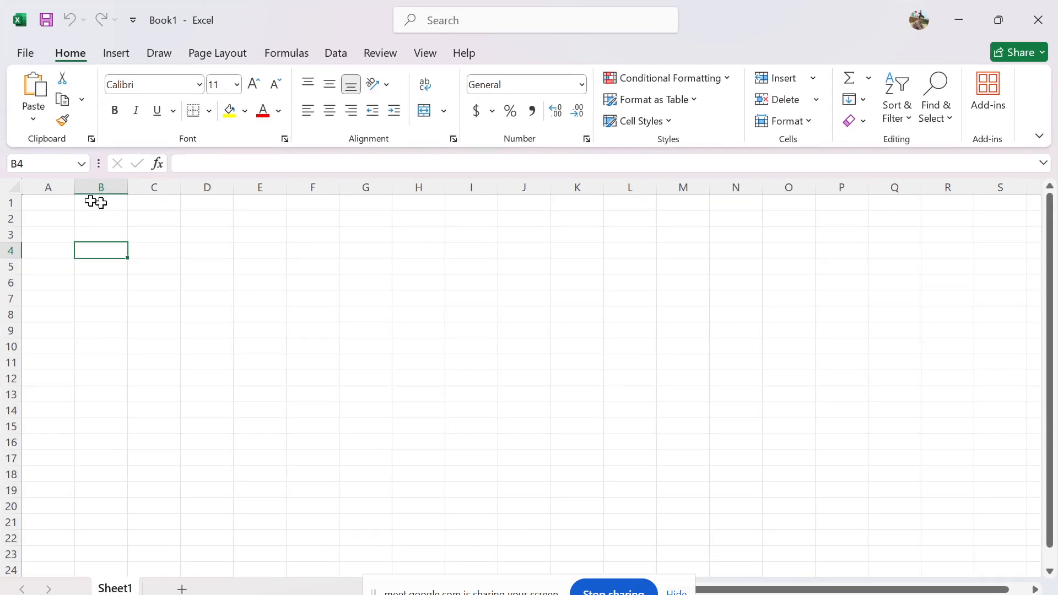
# Enter the label "Balance as Bank Book (Ledger)" in cell A1 and the placeholder *** in F1.
pyautogui.click(65, 204)
pyautogui.write('Ba')
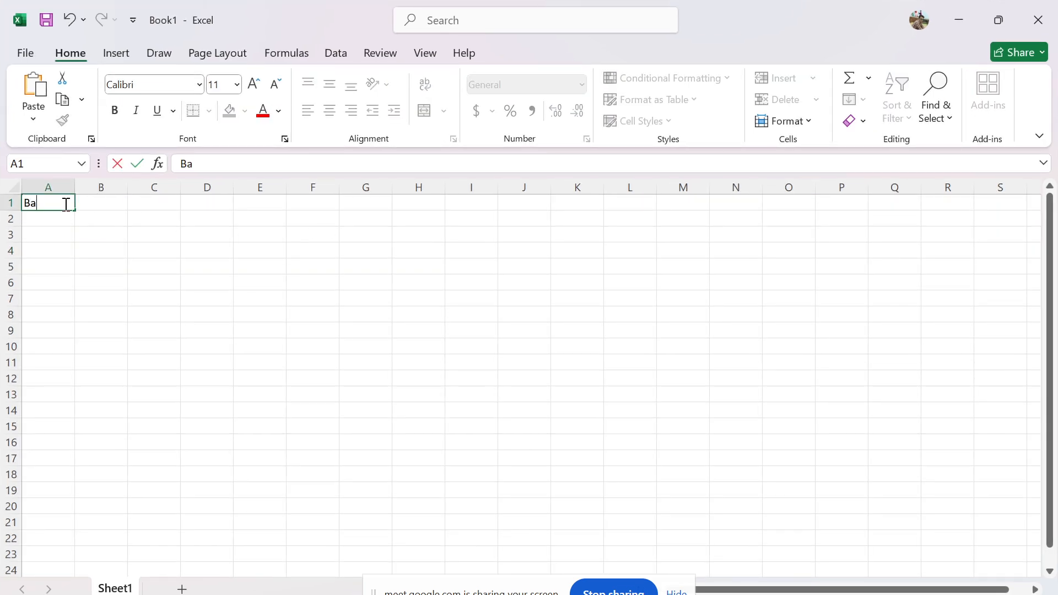
pyautogui.write('lance as Ban')
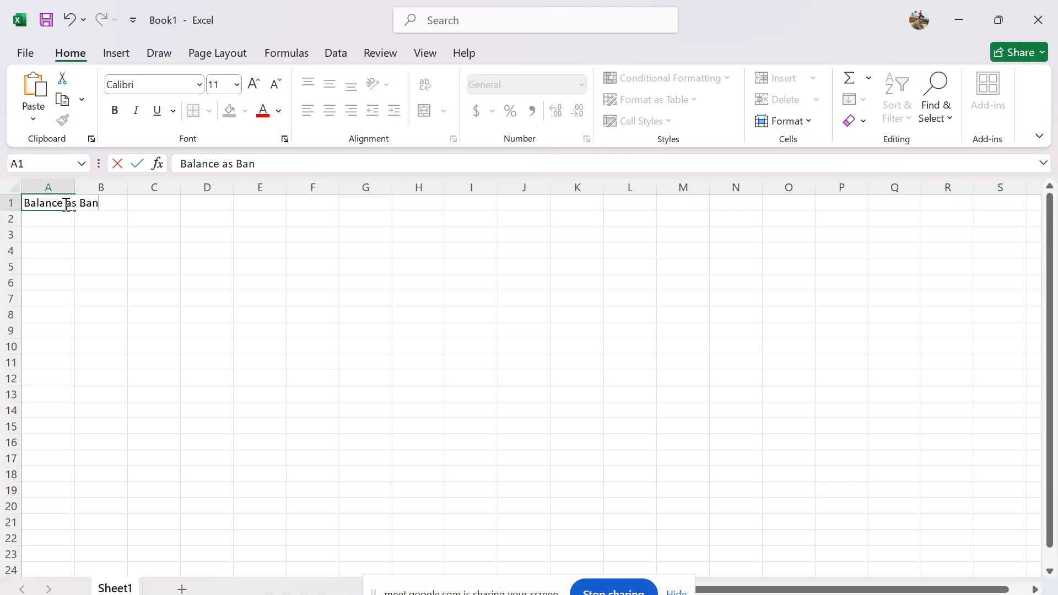
pyautogui.write('k Book (Ledger')
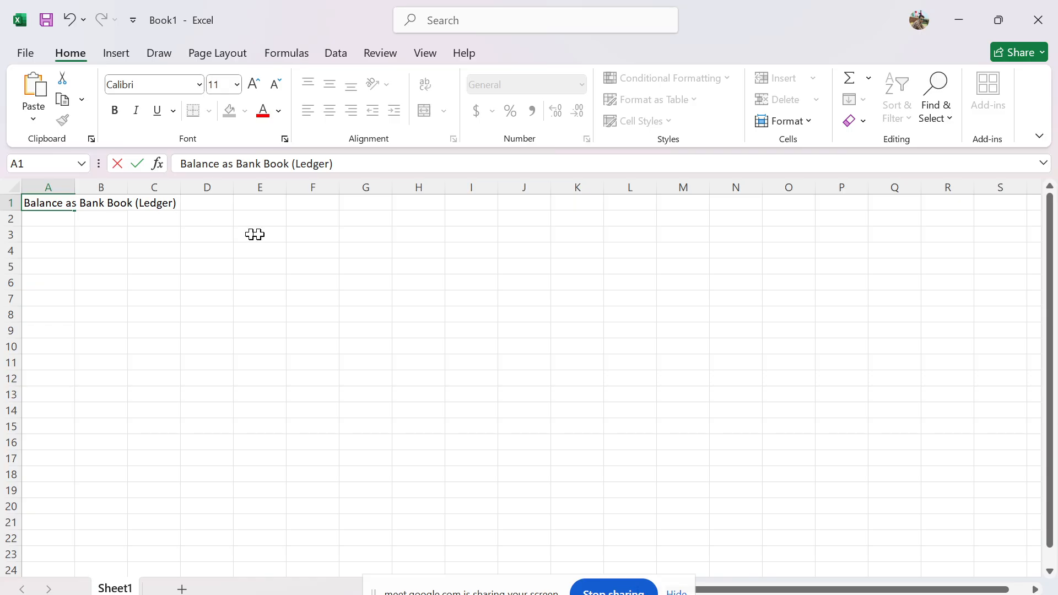
pyautogui.click(315, 201)
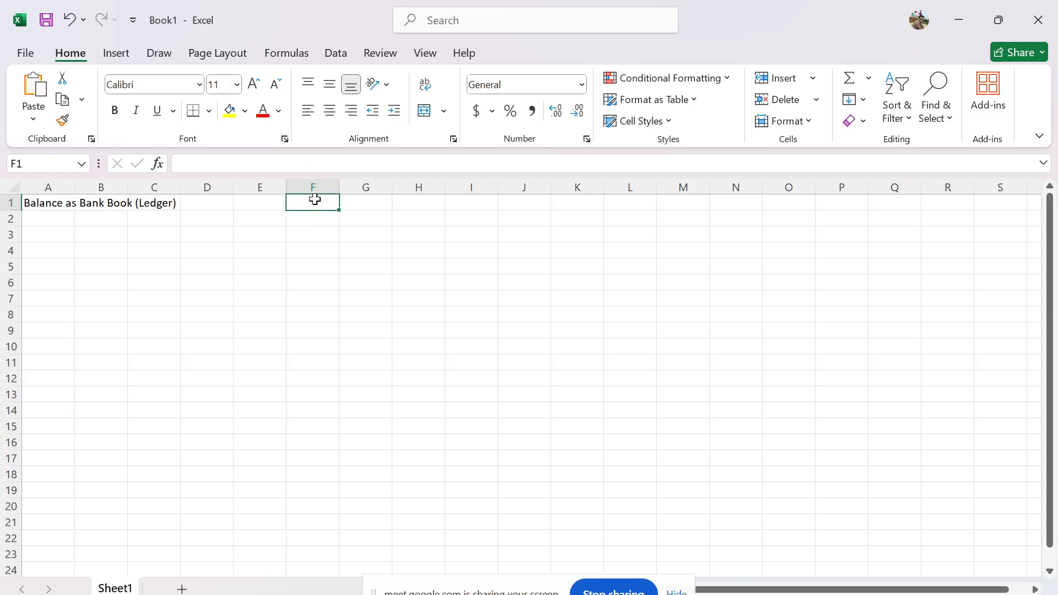
pyautogui.write('*')
pyautogui.press('Return')
pyautogui.press('Return')
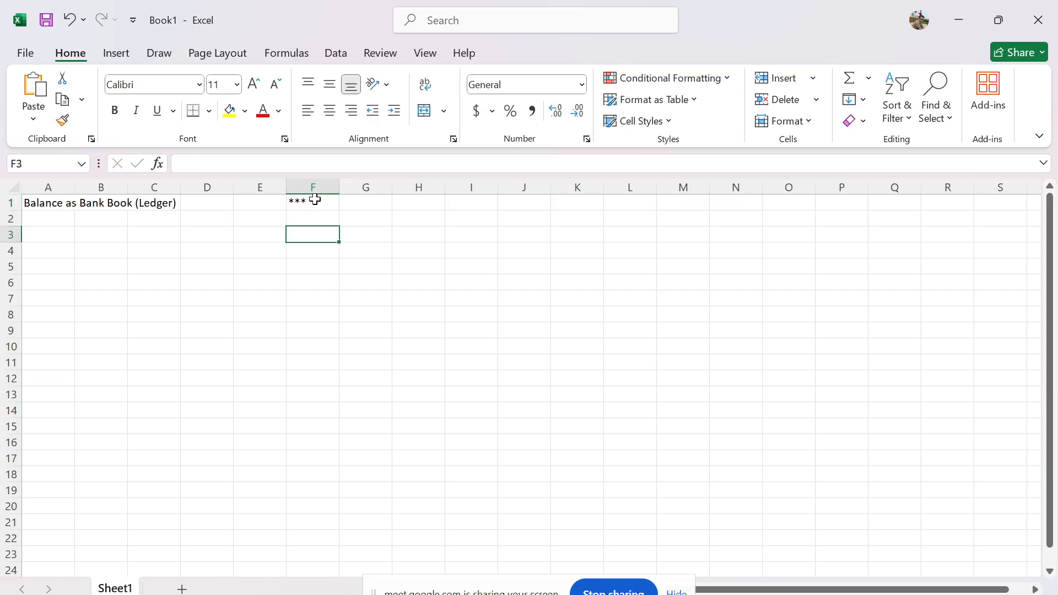
# Enter the label "Less: Unclear Lodgements" in cell A2.
pyautogui.click(61, 220)
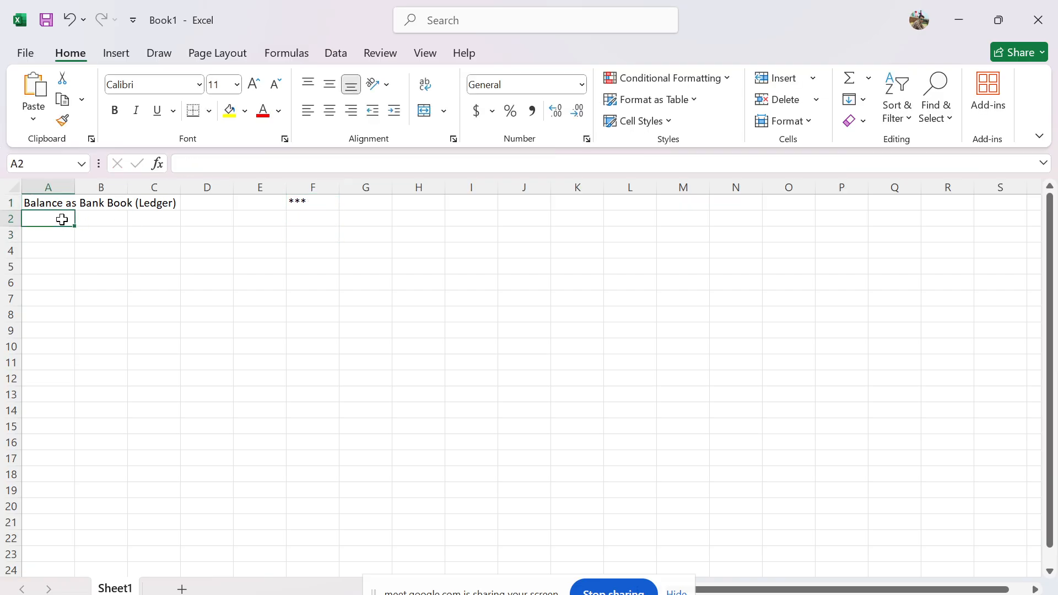
pyautogui.write('Less:')
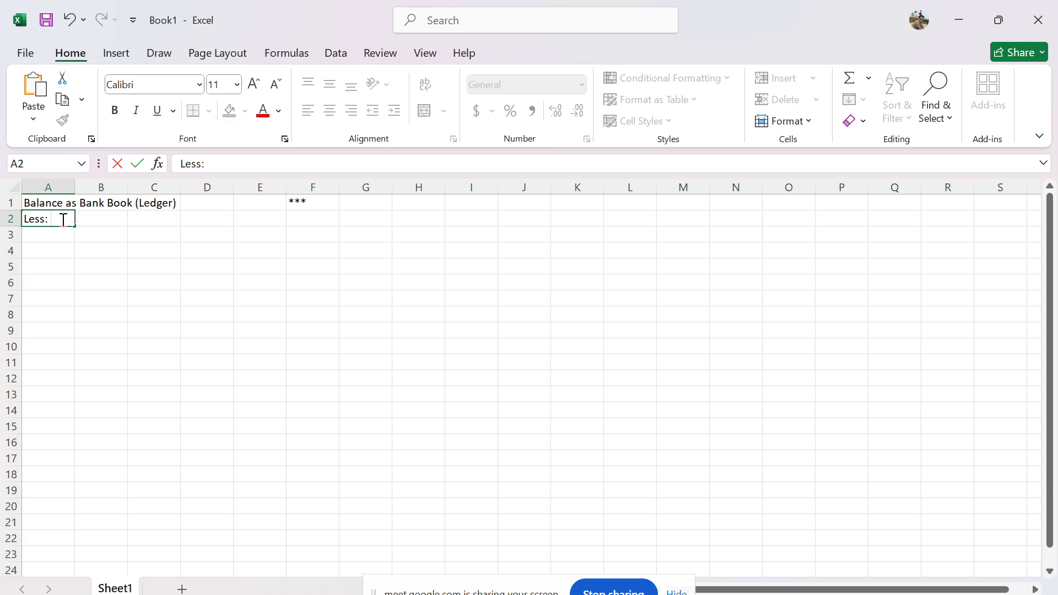
pyautogui.write('Uncleade')
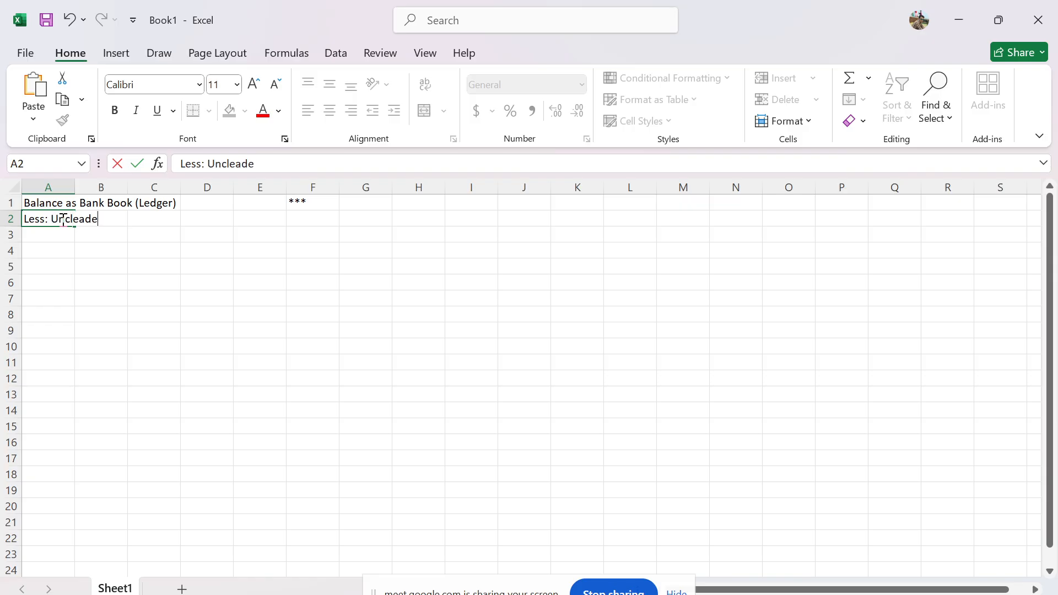
pyautogui.press('BackSpace')
pyautogui.press('BackSpace')
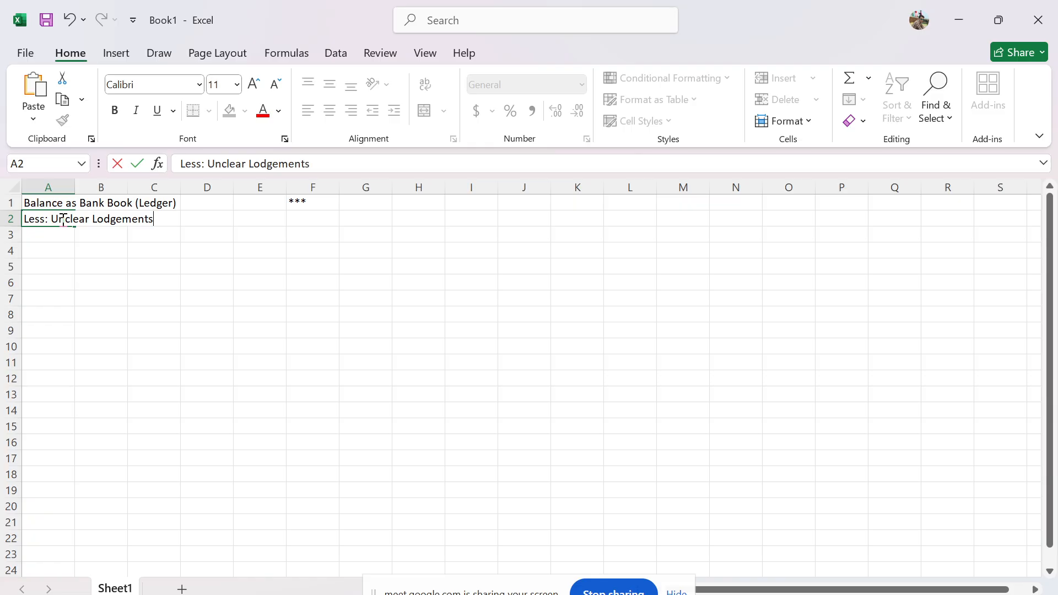
pyautogui.write('r Lodgements')
pyautogui.press('Return')
# Enter the label "Add:" in cell A5, leaving two blank rows below the lodgements line.
pyautogui.press('Return')
pyautogui.press('Return')
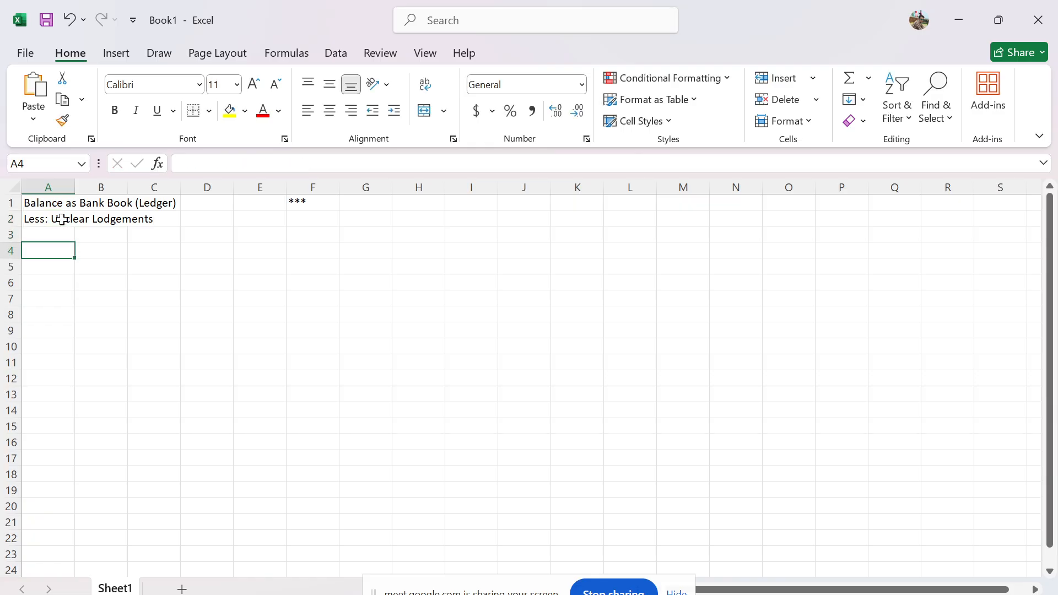
pyautogui.write('Add:')
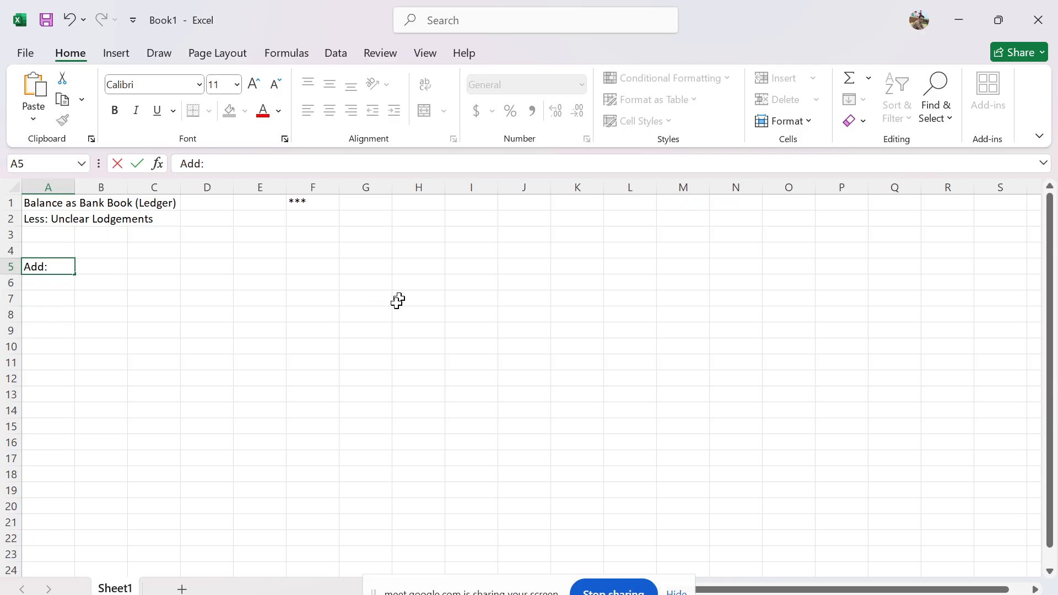
pyautogui.click(386, 364)
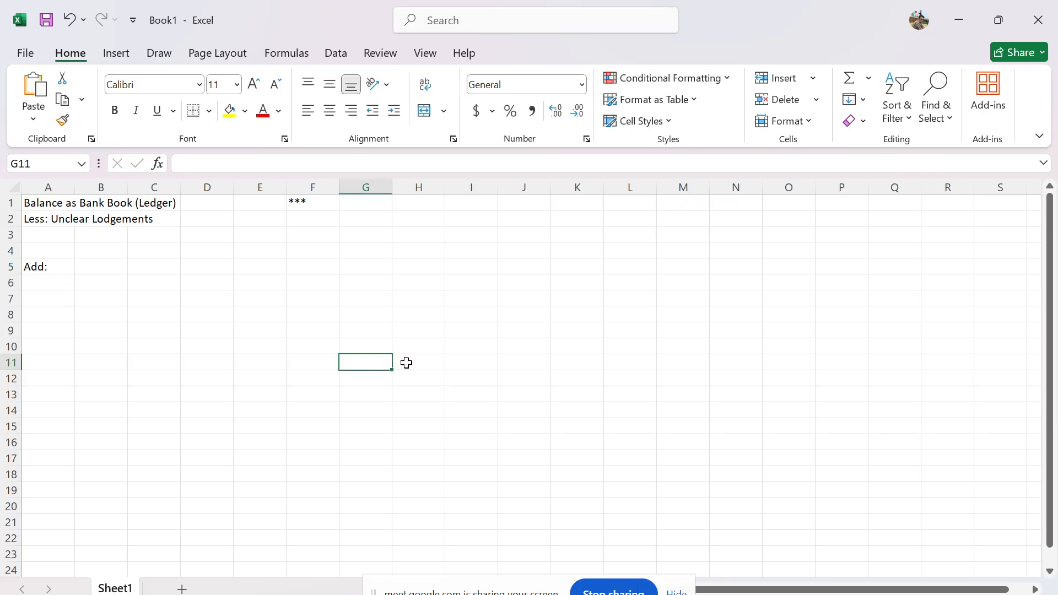
pyautogui.click(405, 362)
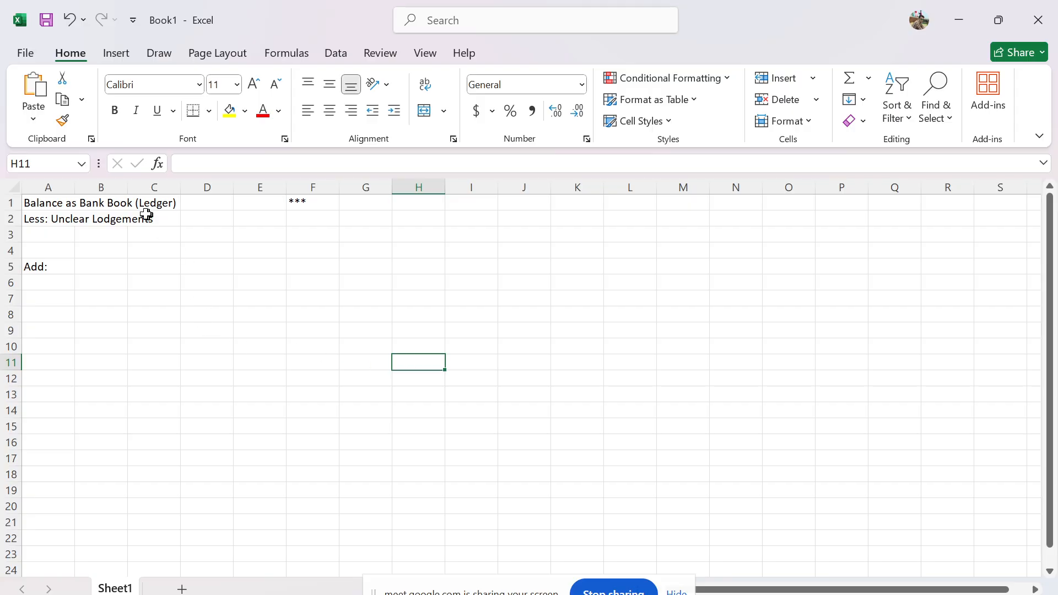
pyautogui.click(50, 201)
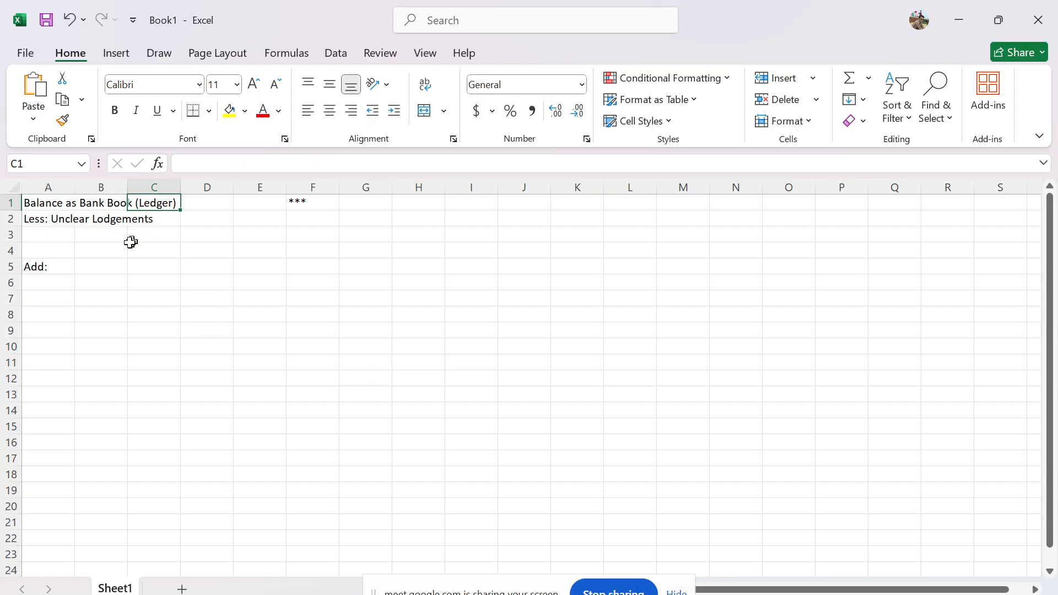
pyautogui.click(57, 265)
pyautogui.doubleClick(60, 268)
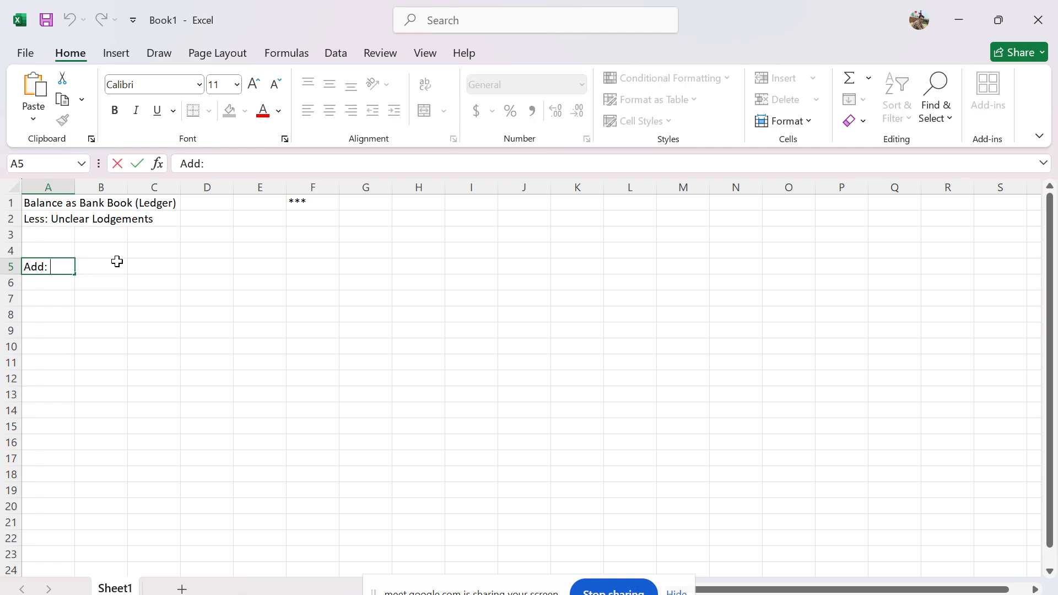
pyautogui.click(118, 201)
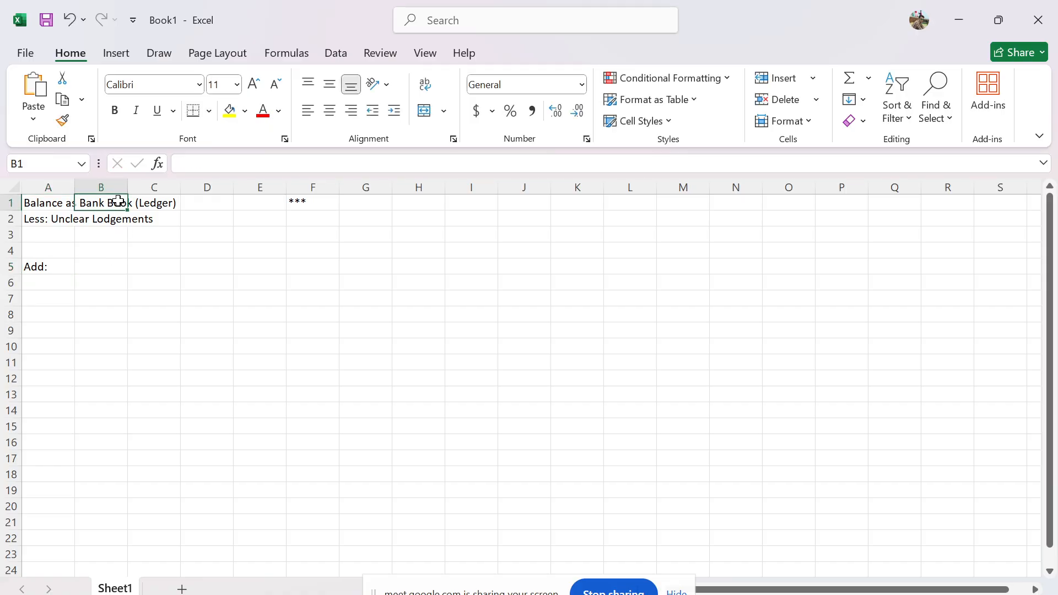
pyautogui.click(59, 271)
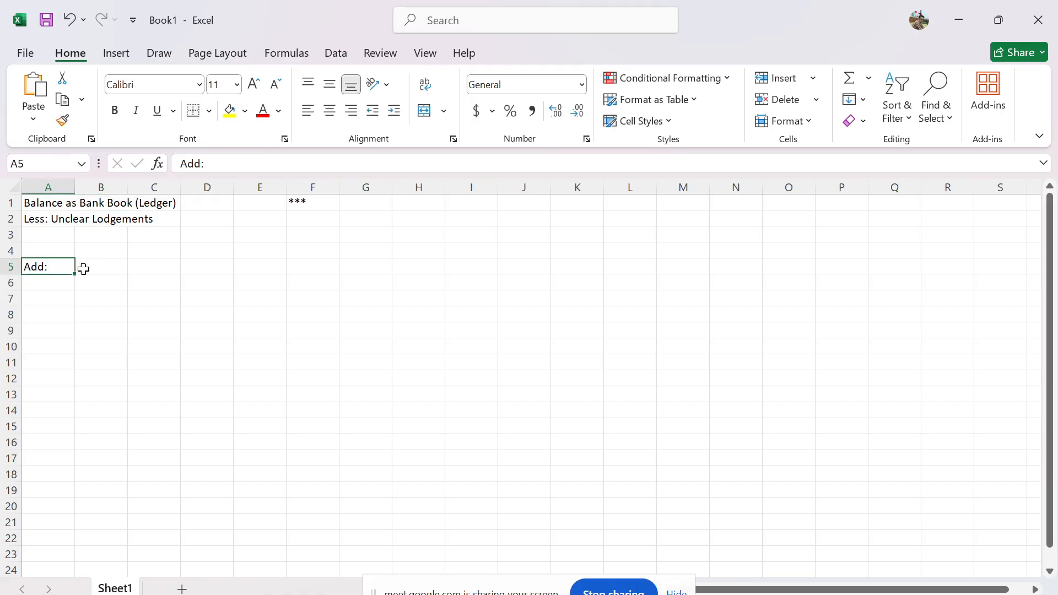
# Enter the placeholder *** in D2 for the unclear lodgements and in D5 for the Add line.
pyautogui.click(217, 223)
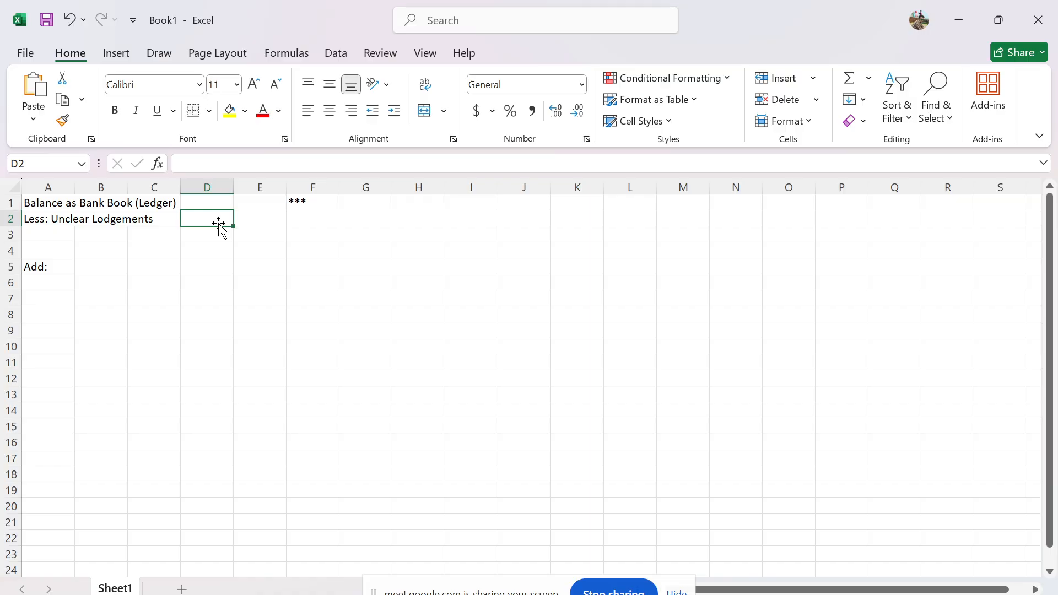
pyautogui.write('***')
pyautogui.click(206, 268)
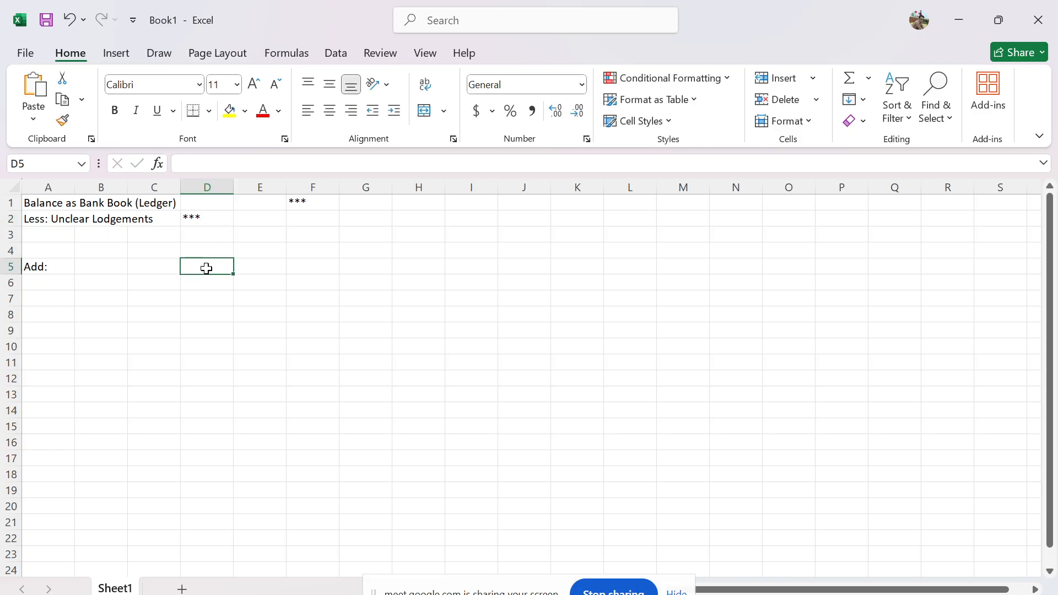
pyautogui.write('***')
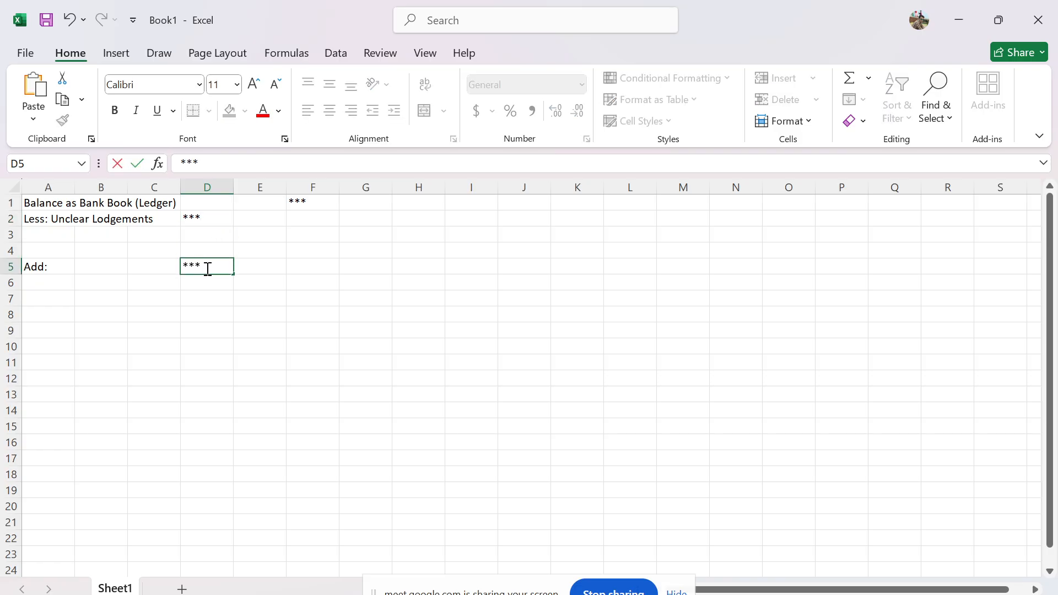
pyautogui.click(225, 282)
pyautogui.click(213, 303)
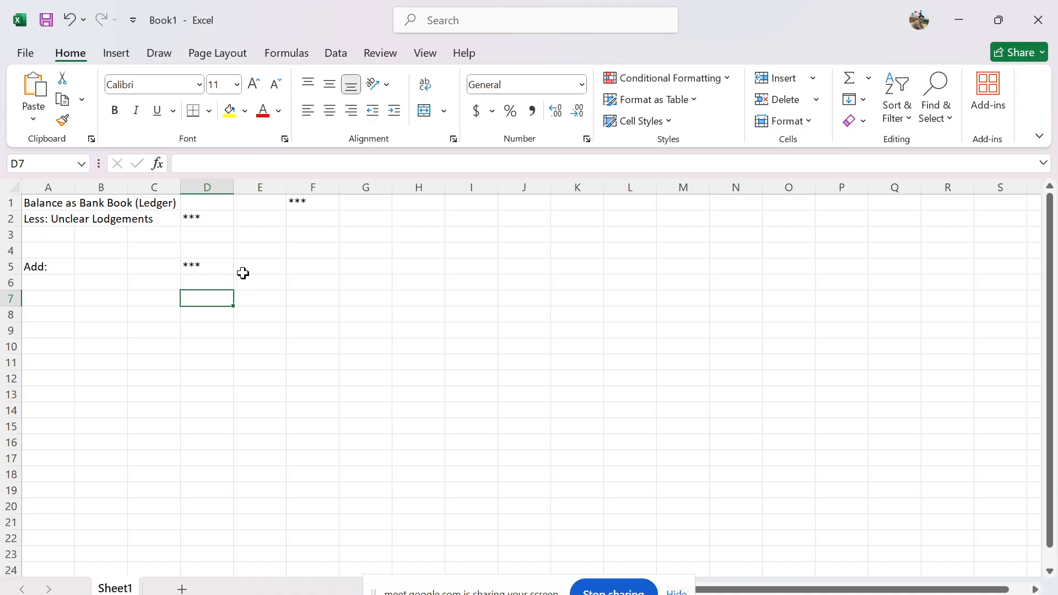
pyautogui.click(219, 266)
# Add a deduction line in row 10 with "Less:" in A10 and "Bank Charge" in B10.
pyautogui.click(37, 344)
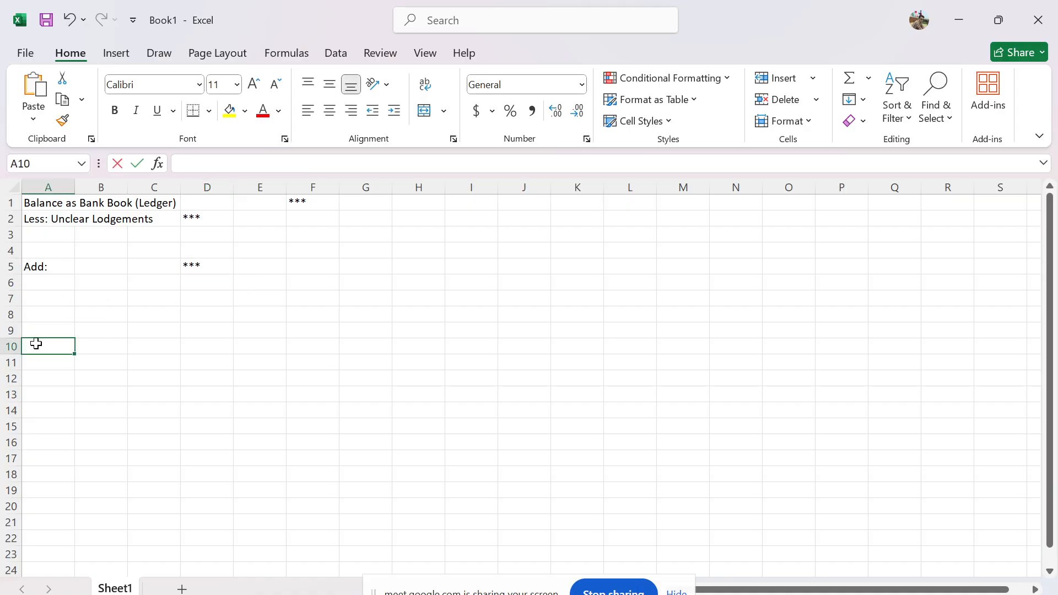
pyautogui.write('Less:')
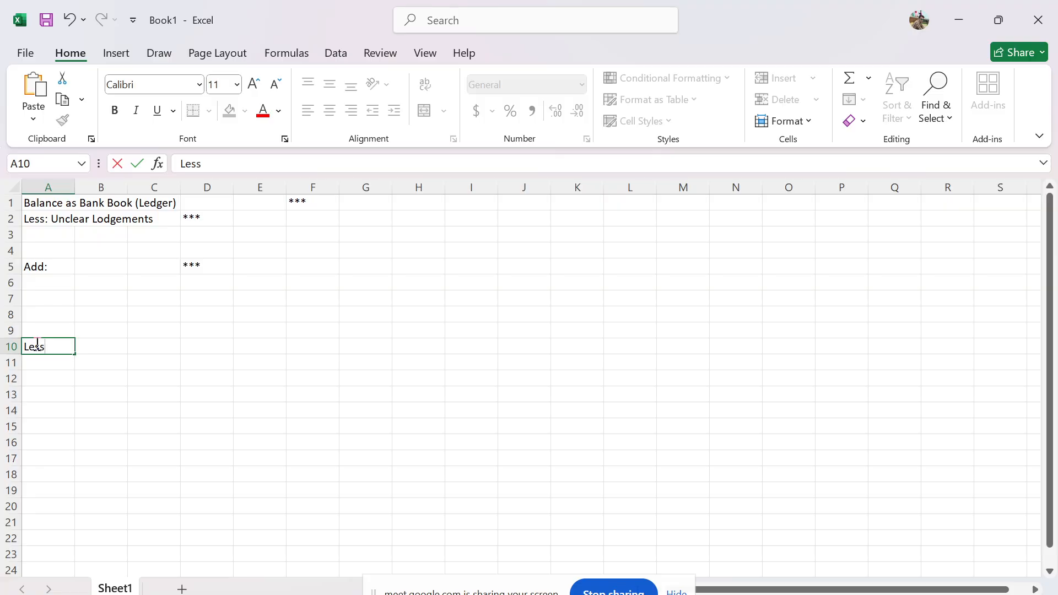
pyautogui.click(112, 344)
pyautogui.write('Bank')
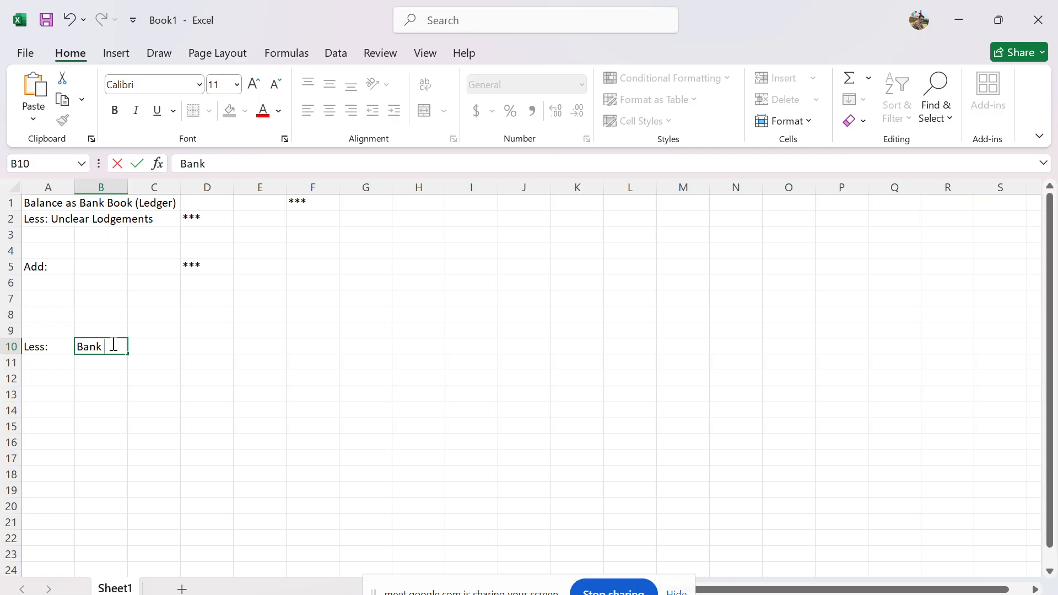
pyautogui.write(' Charge')
pyautogui.click(144, 382)
pyautogui.click(78, 425)
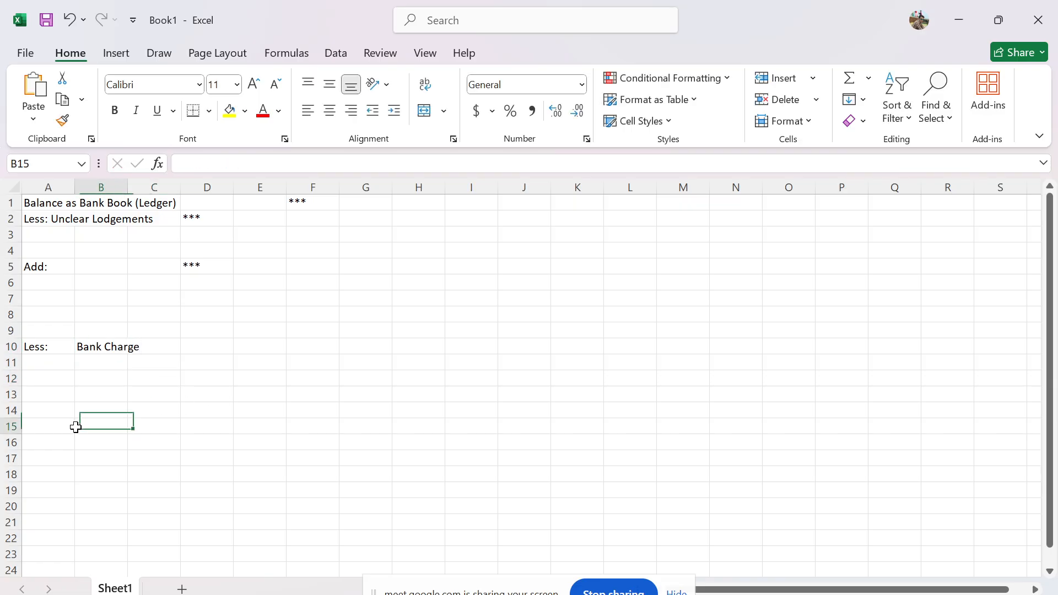
pyautogui.click(57, 432)
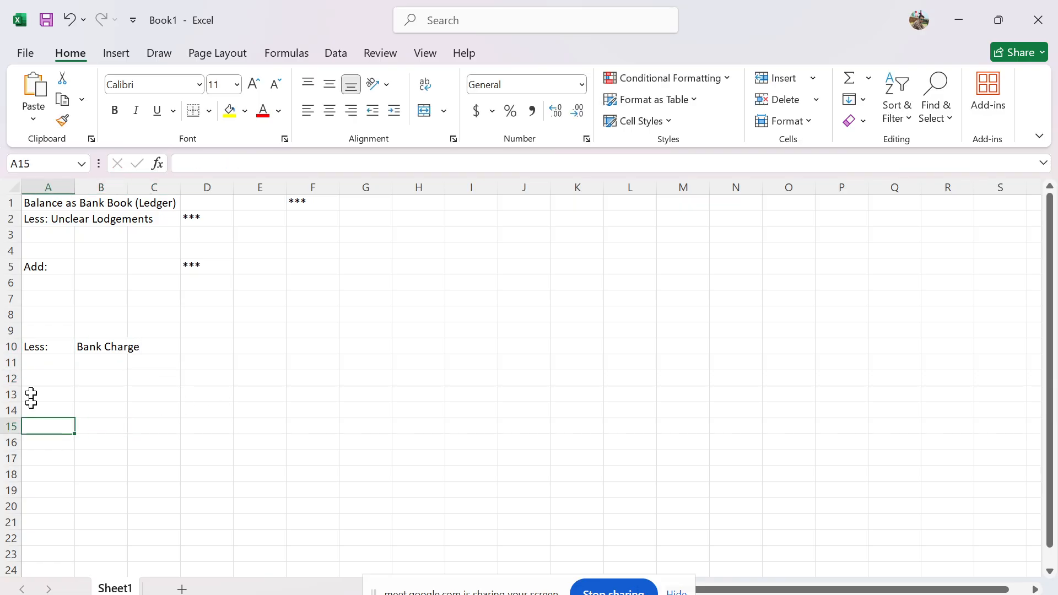
# Copy the bank book balance label from A1 into cell A16.
pyautogui.click(49, 203)
pyautogui.hotkey('ctrl', 'c')
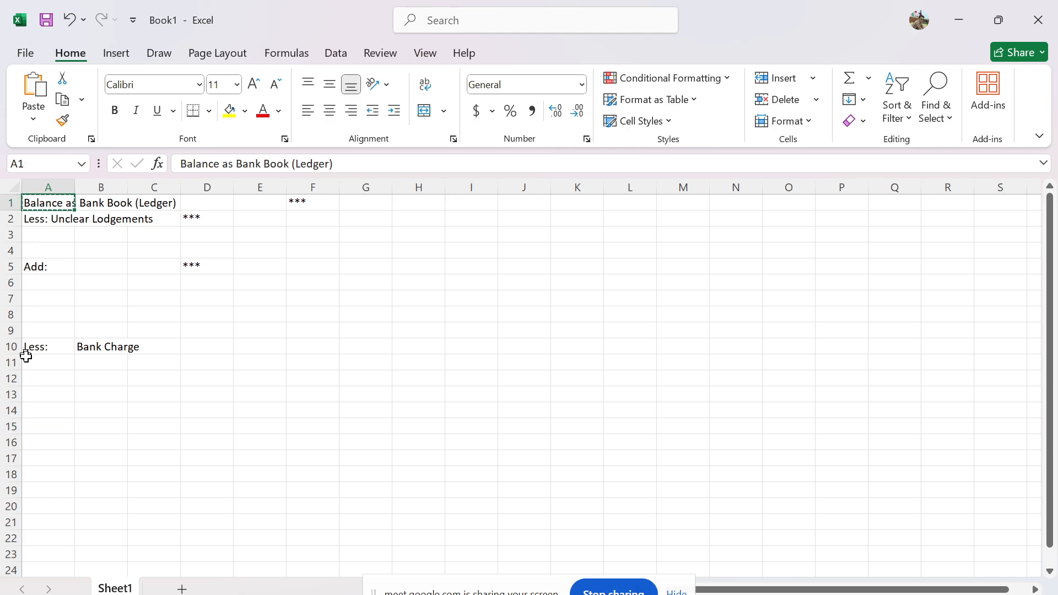
pyautogui.click(44, 441)
pyautogui.hotkey('ctrl', 'v')
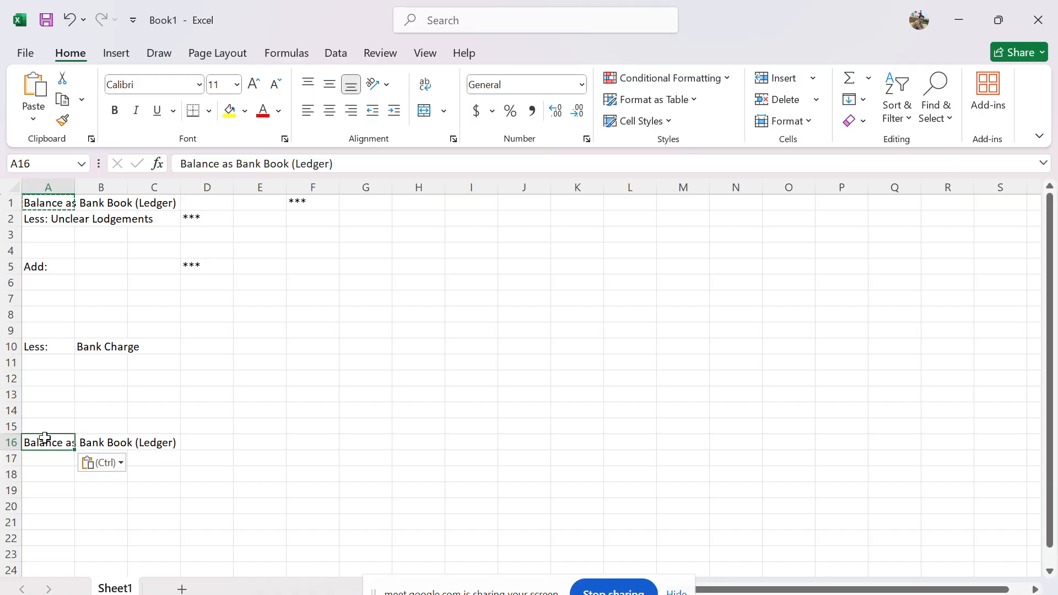
# Correct the label in A1 to "Balance as per Bank Book (Ledger)".
pyautogui.click(54, 203)
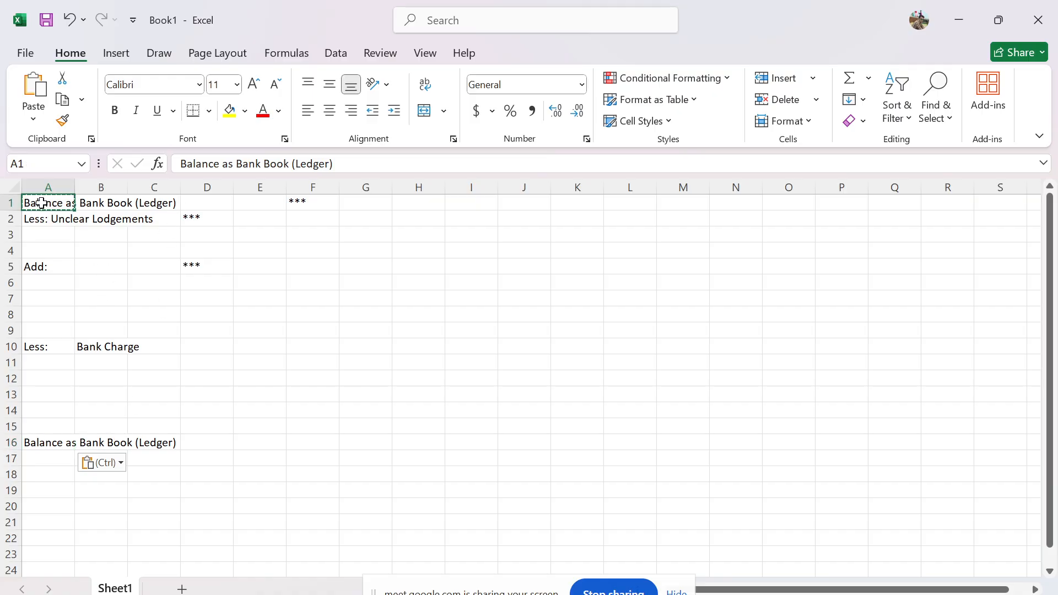
pyautogui.click(231, 164)
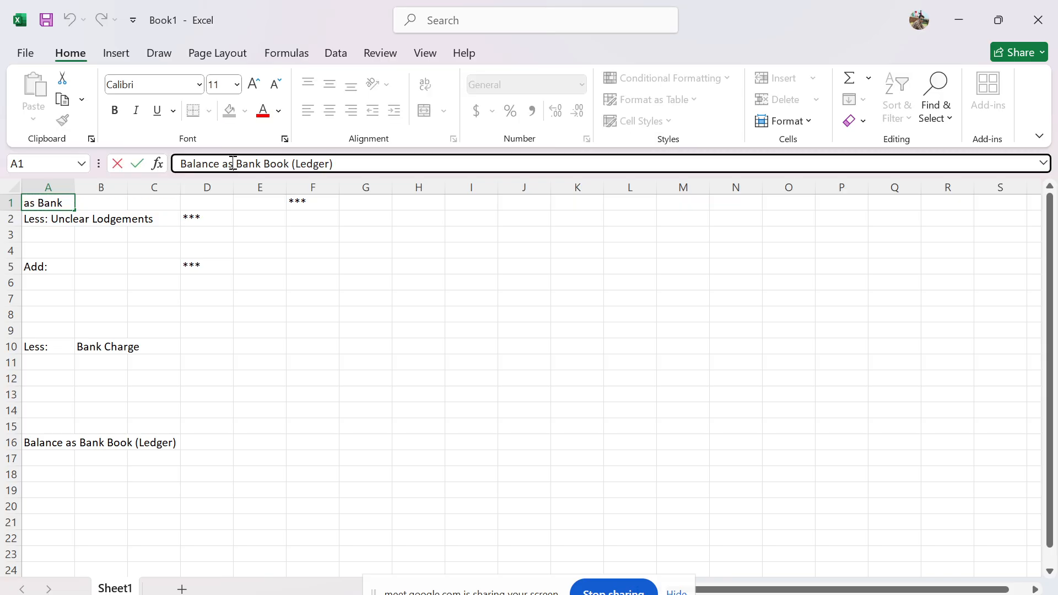
pyautogui.write('per')
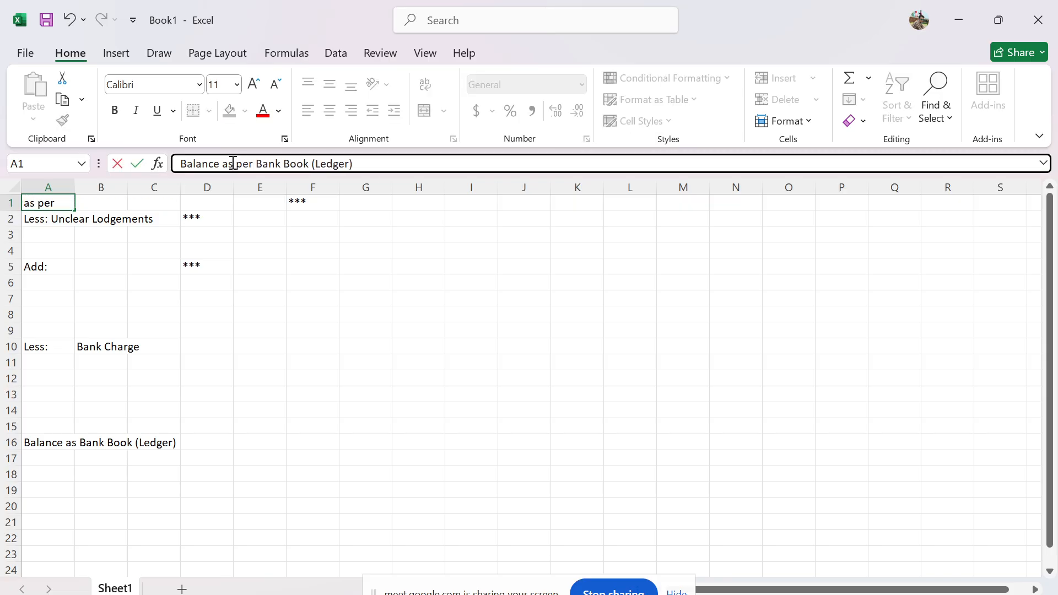
pyautogui.click(267, 326)
# Change the label in A16 to "Balance as per Bank Statement".
pyautogui.click(31, 442)
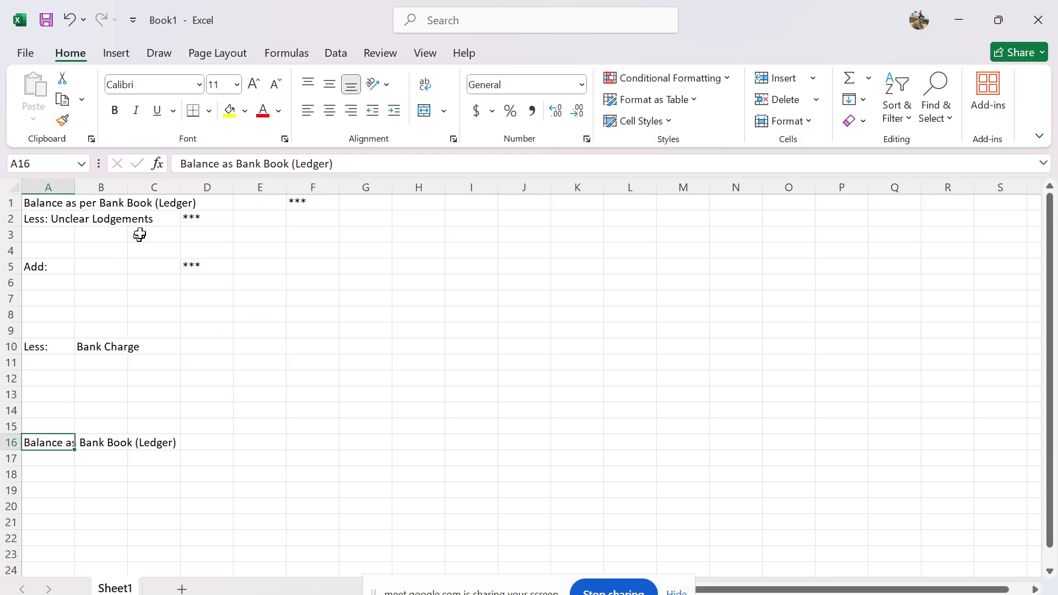
pyautogui.click(238, 164)
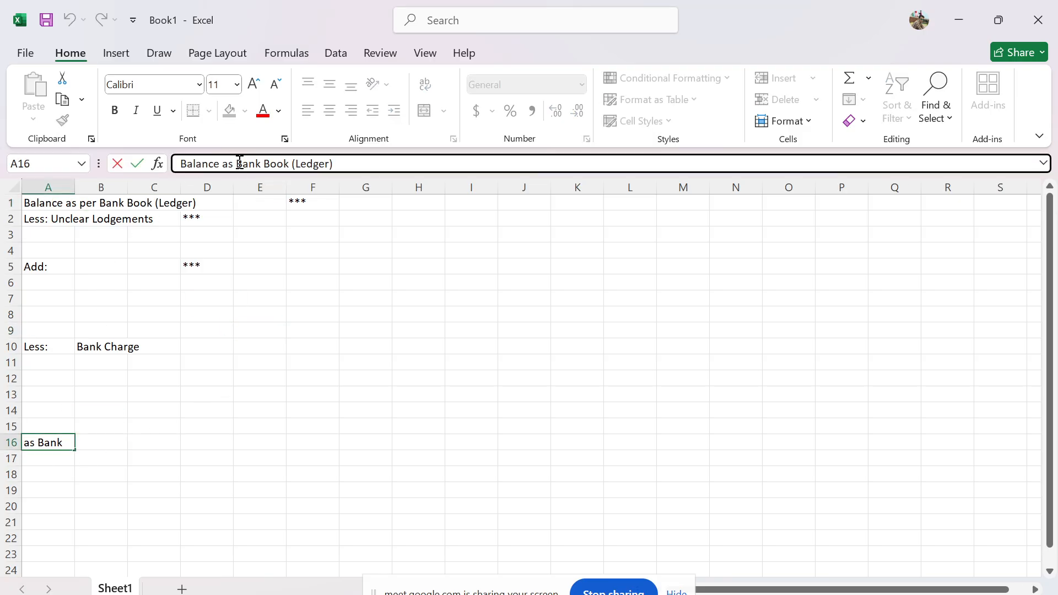
pyautogui.write('per')
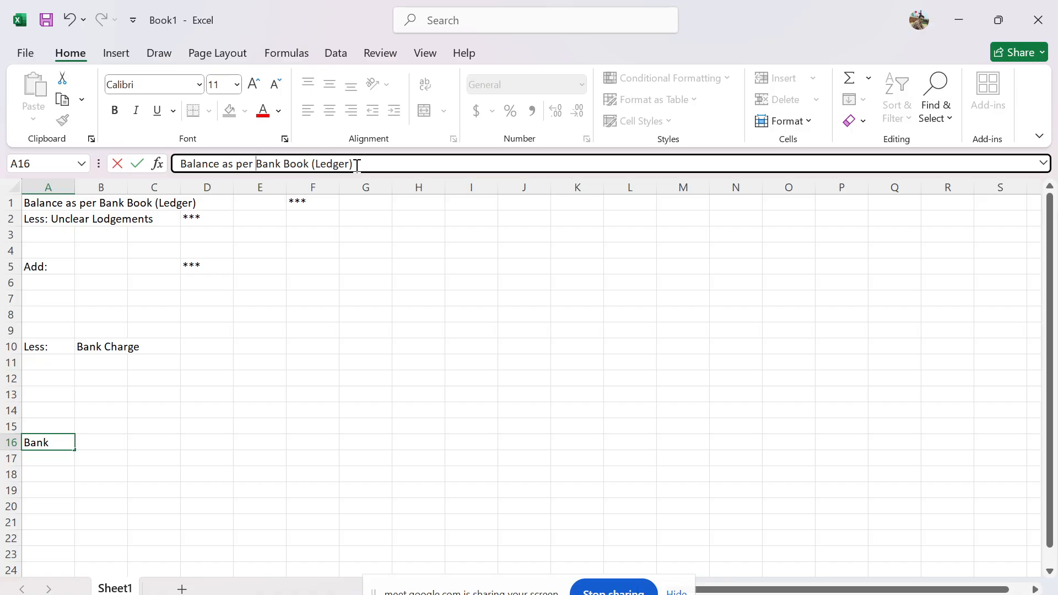
pyautogui.click(362, 167)
pyautogui.press('BackSpace')
pyautogui.press('BackSpace')
pyautogui.press('BackSpace')
pyautogui.press('BackSpace')
pyautogui.press('BackSpace')
pyautogui.press('BackSpace')
pyautogui.press('BackSpace')
pyautogui.press('BackSpace')
pyautogui.write('Stateme')
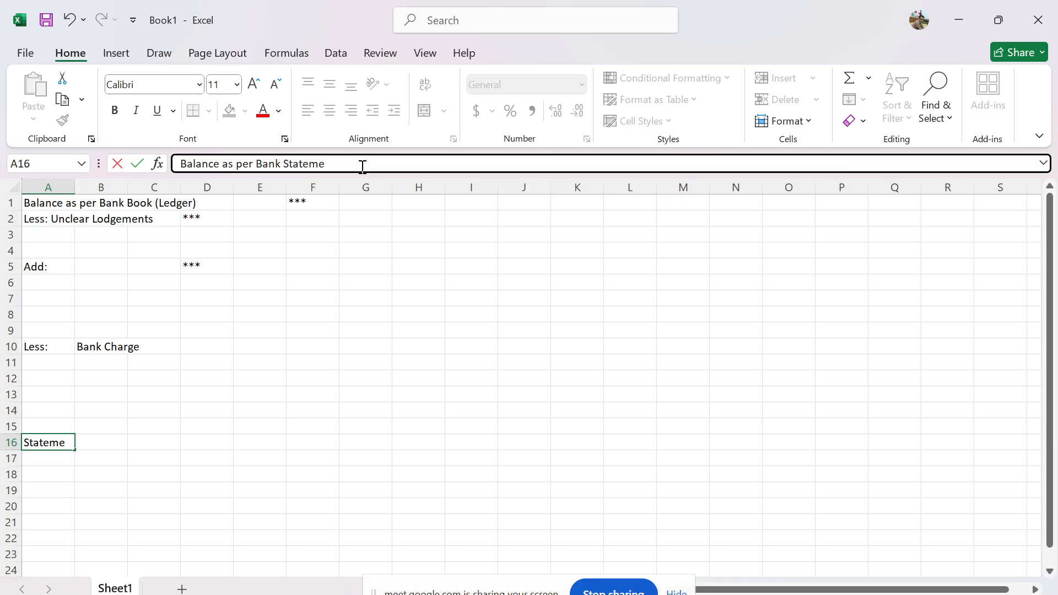
pyautogui.write('nt')
pyautogui.click(386, 462)
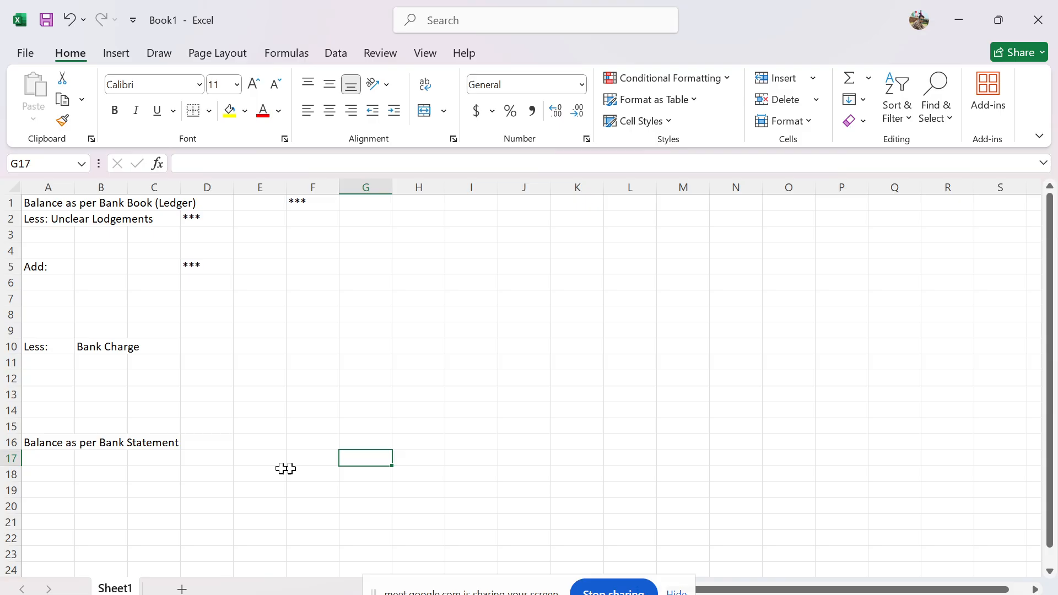
# Enter the placeholder **** in F16 for the bank statement balance.
pyautogui.click(214, 443)
pyautogui.click(268, 443)
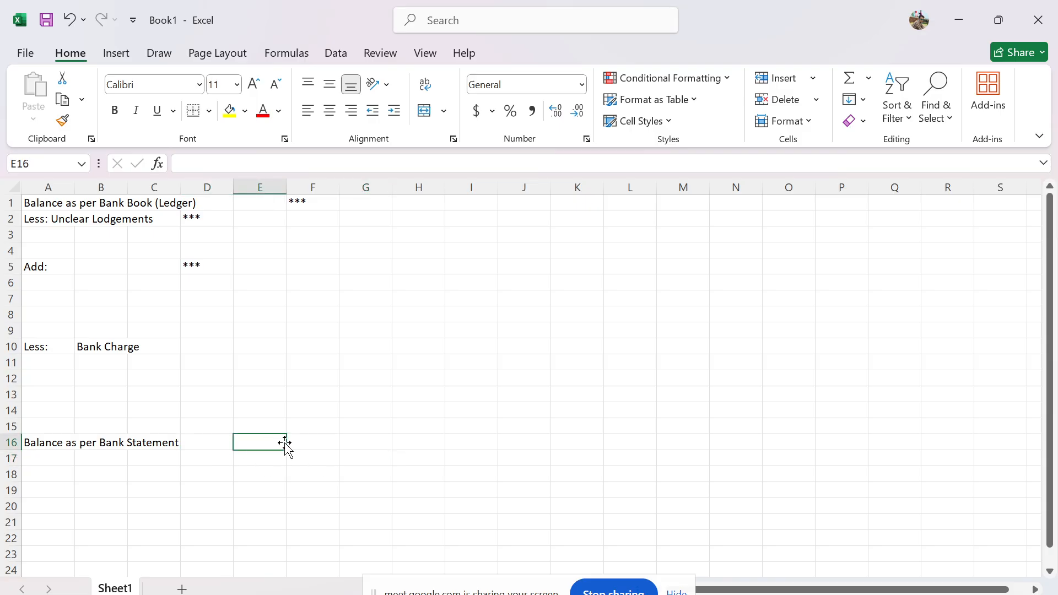
pyautogui.click(292, 442)
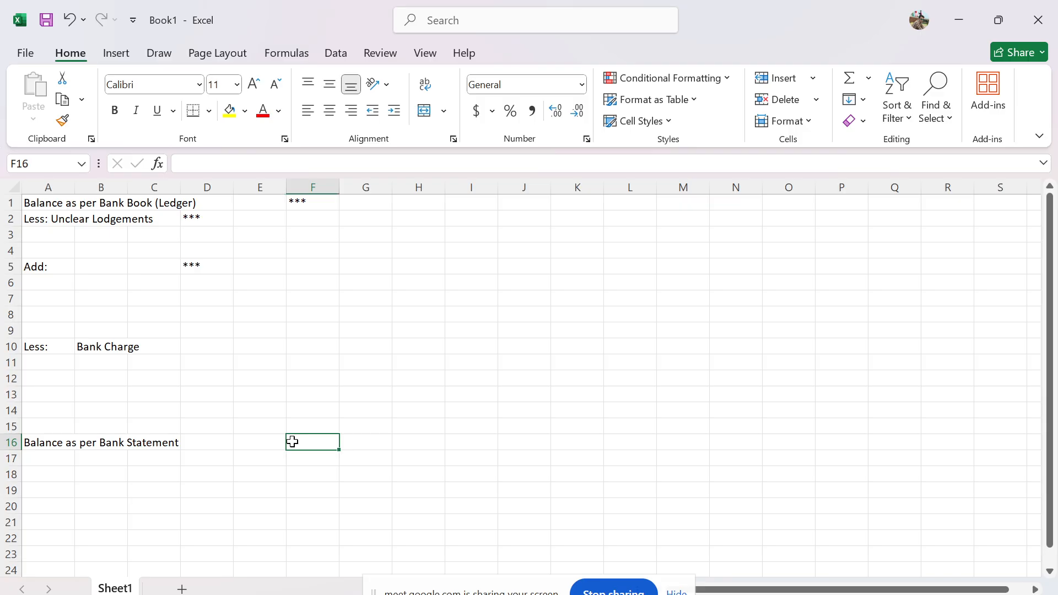
pyautogui.write('**')
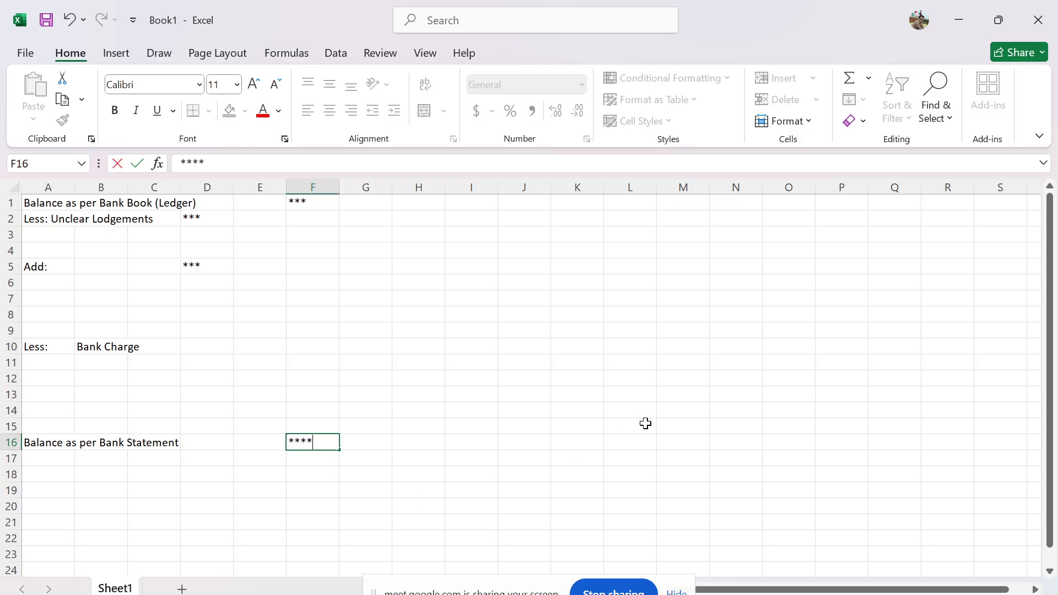
pyautogui.write('**')
pyautogui.click(646, 423)
pyautogui.click(540, 395)
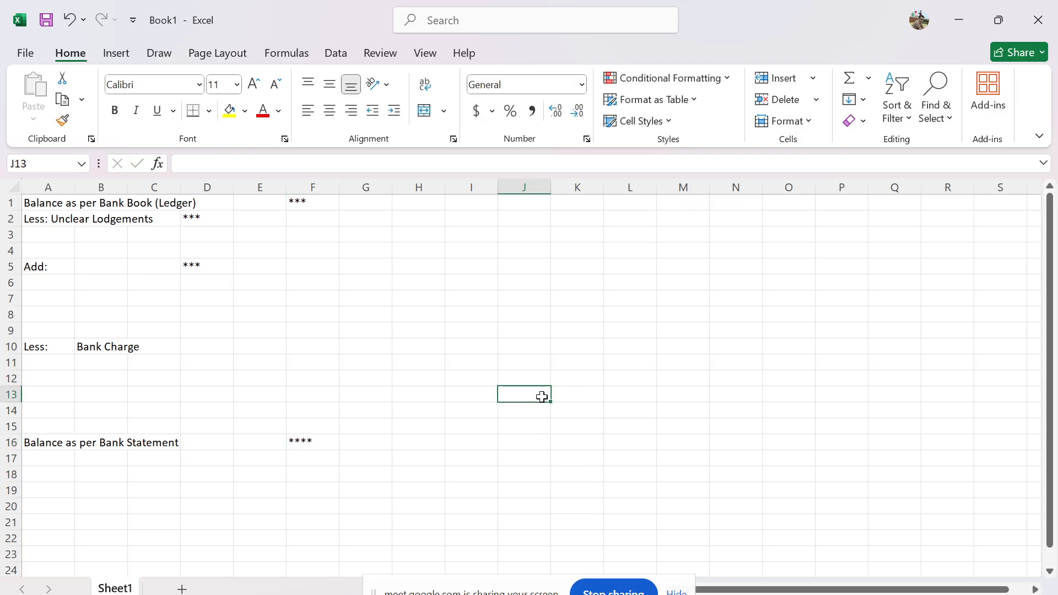
pyautogui.click(68, 445)
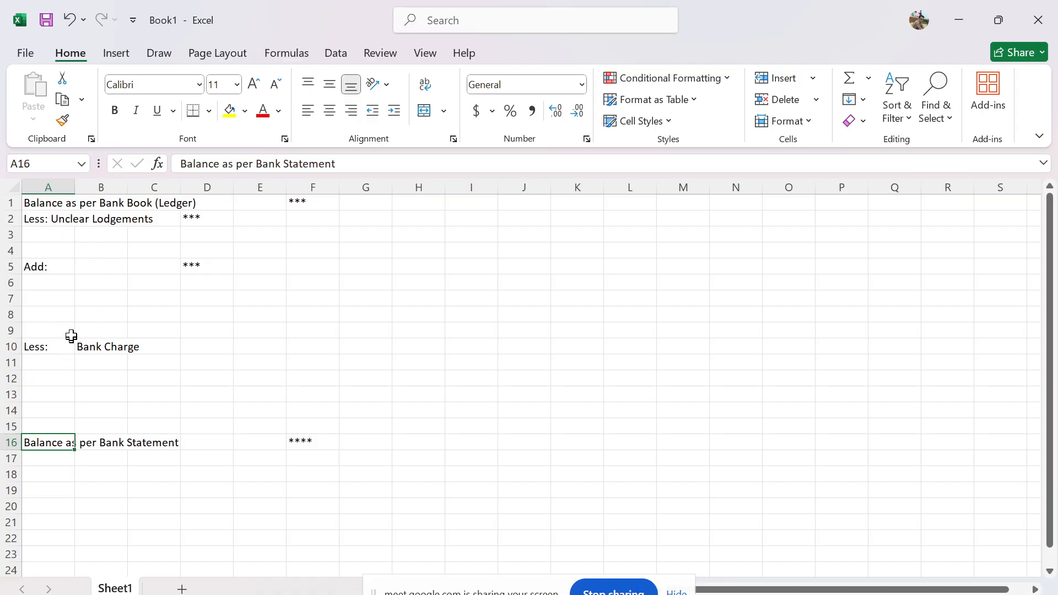
pyautogui.click(460, 376)
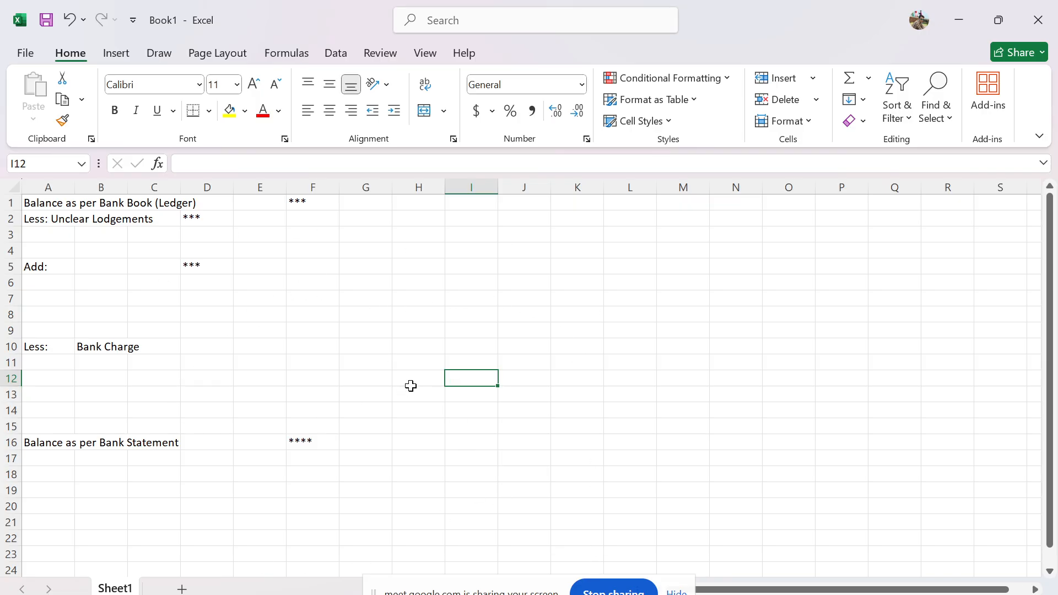
# Switch to the Google Meet call in Chrome and leave the meeting.
pyautogui.hotkey('alt', 'Tab')
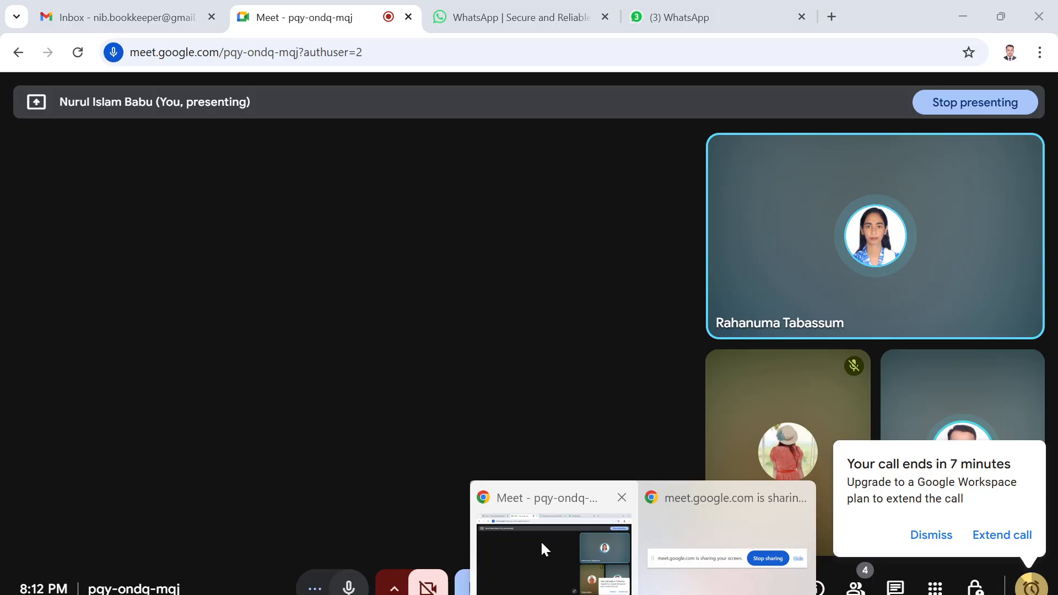
pyautogui.click(540, 540)
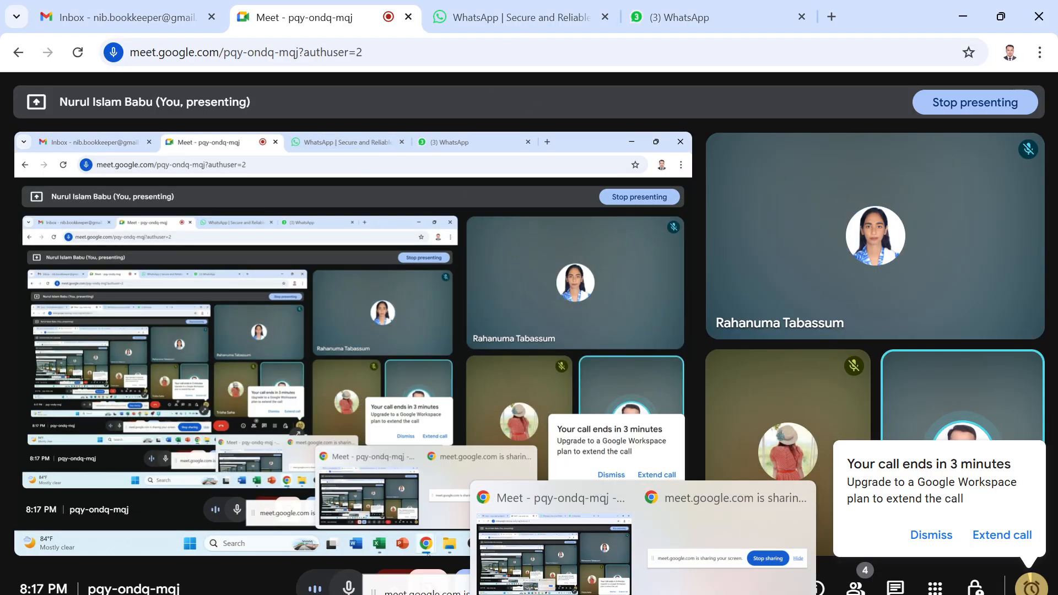
pyautogui.moveTo(635, 579)
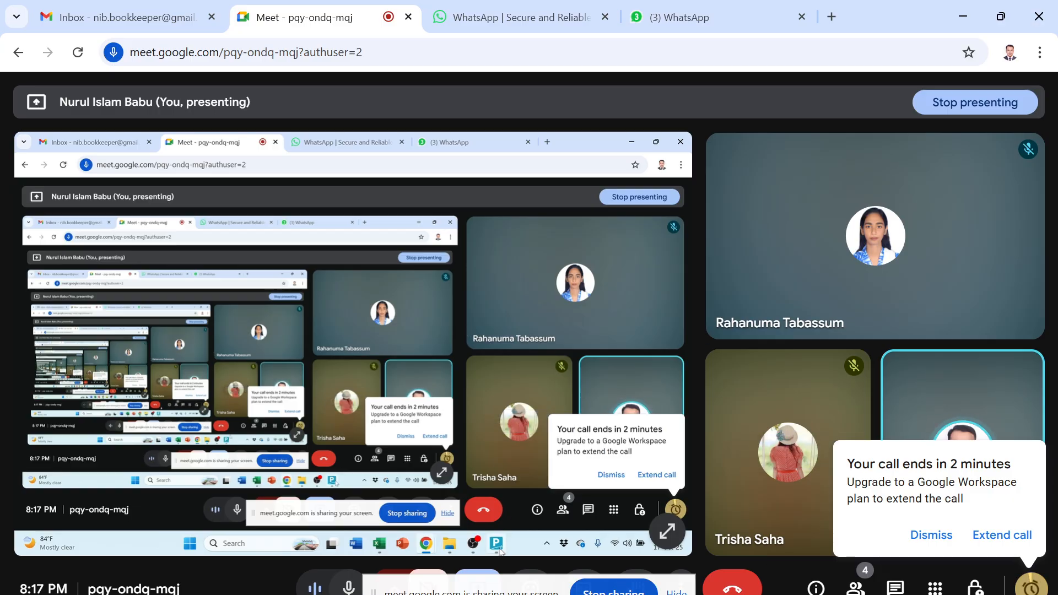
pyautogui.click(752, 594)
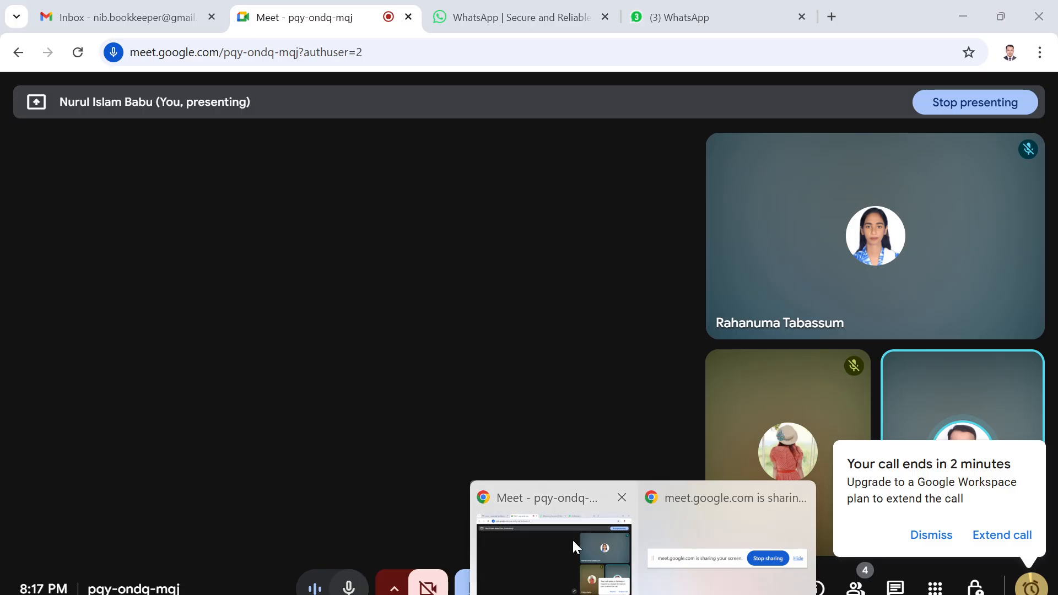
pyautogui.click(573, 545)
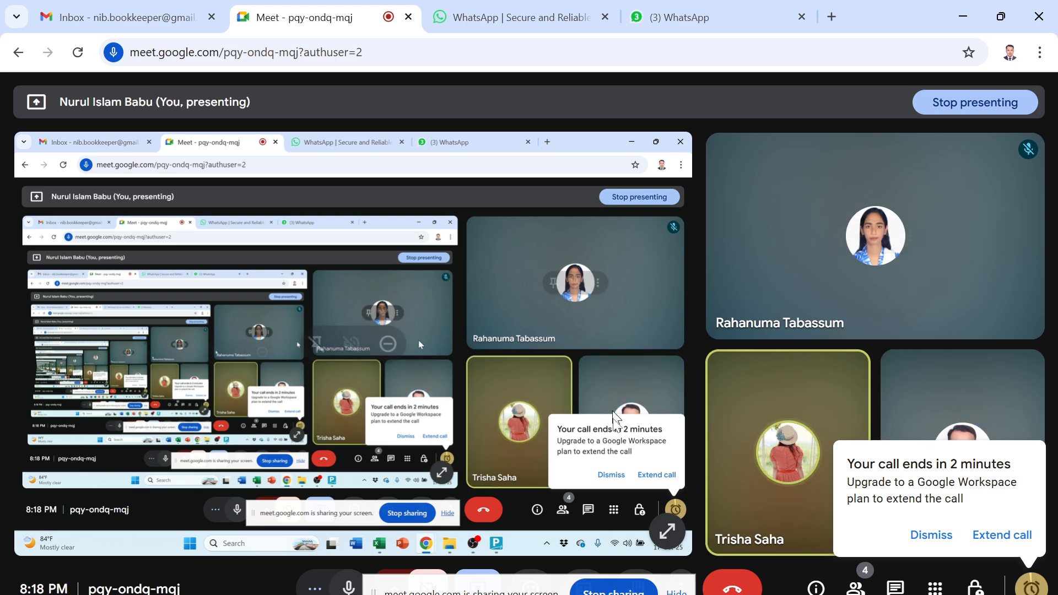
pyautogui.hotkey('alt', 'Tab')
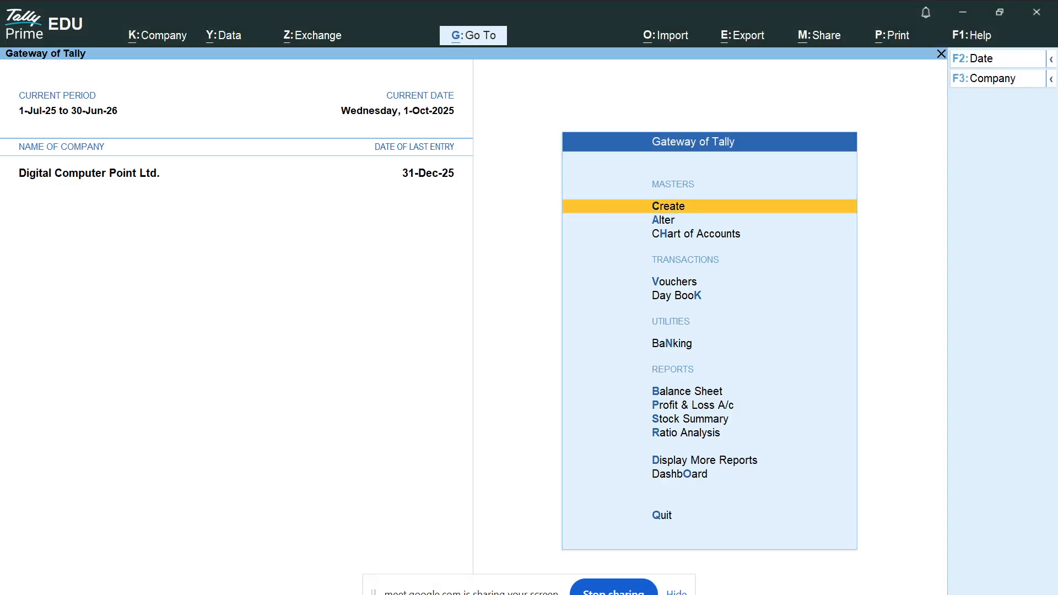
pyautogui.click(613, 556)
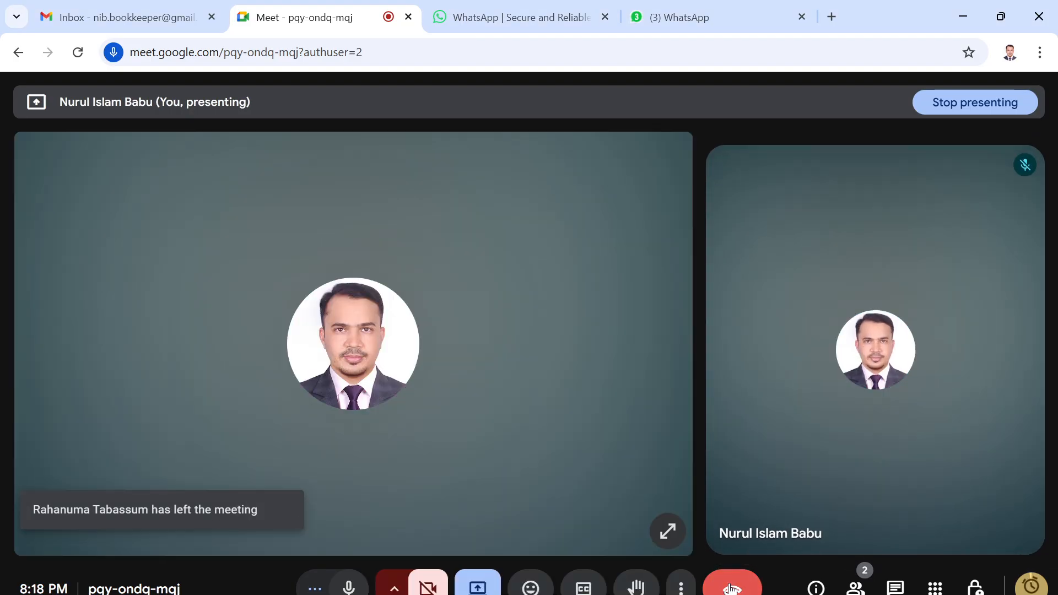
pyautogui.click(731, 587)
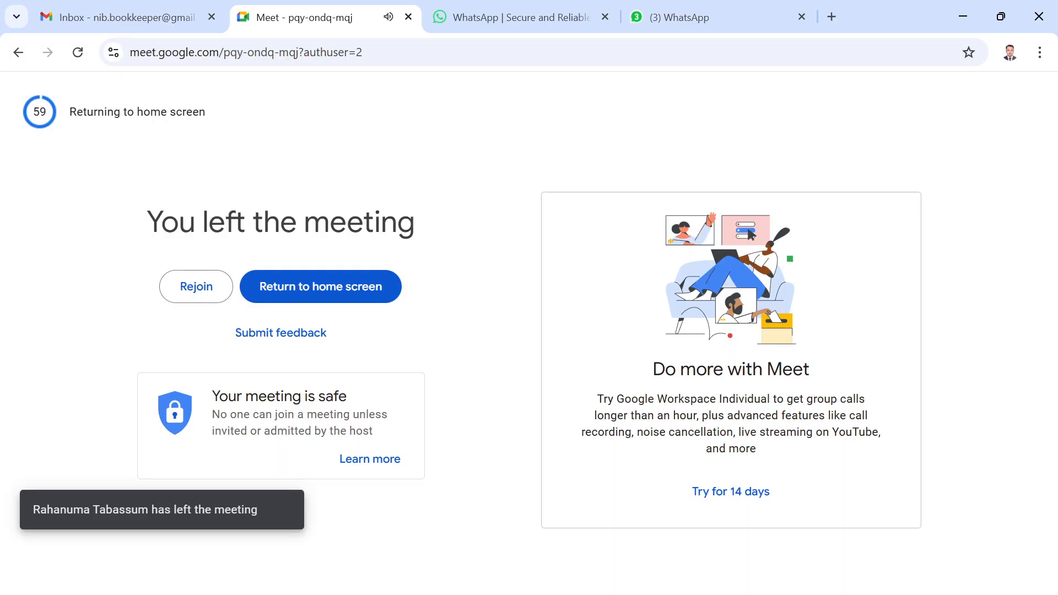